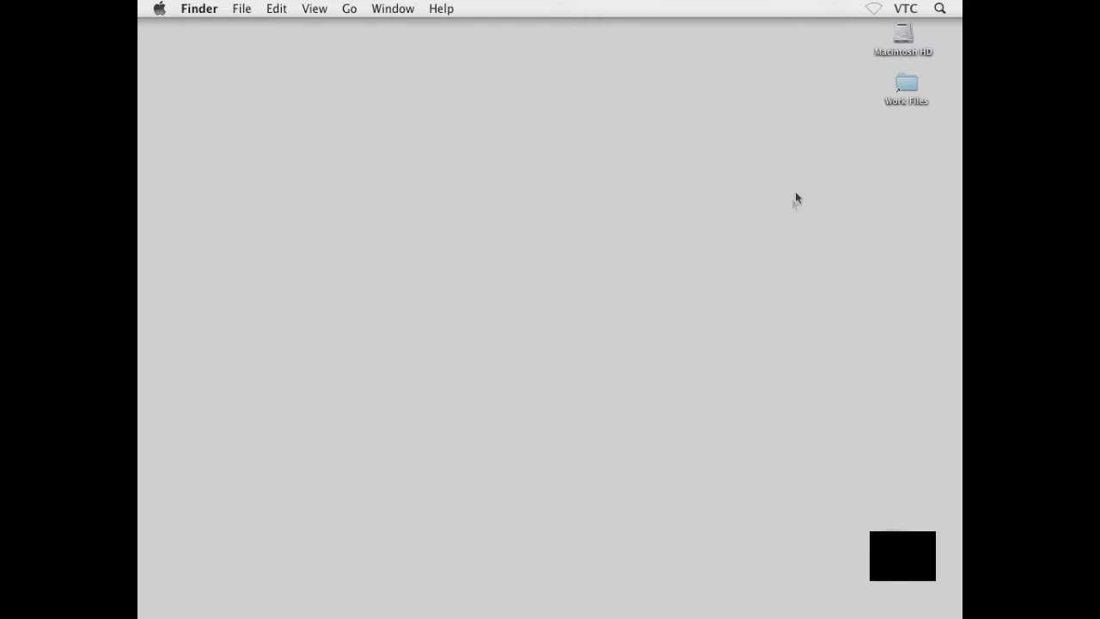
# Open High Resolution Wireframe.ai from the Work Files folder on the desktop
pyautogui.doubleClick(909, 85)
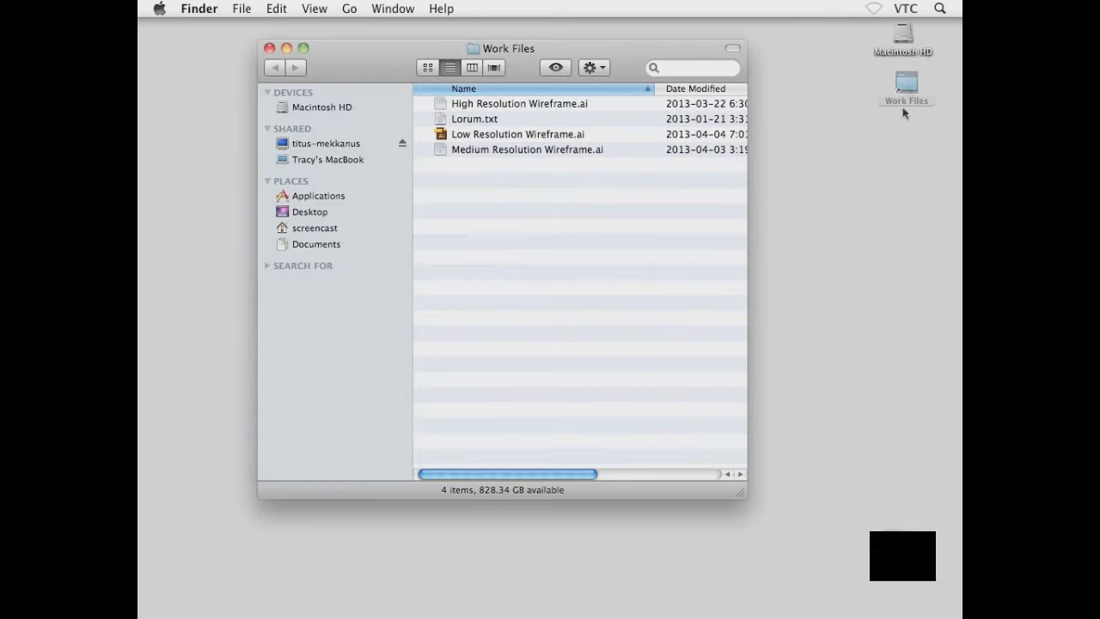
pyautogui.click(534, 105)
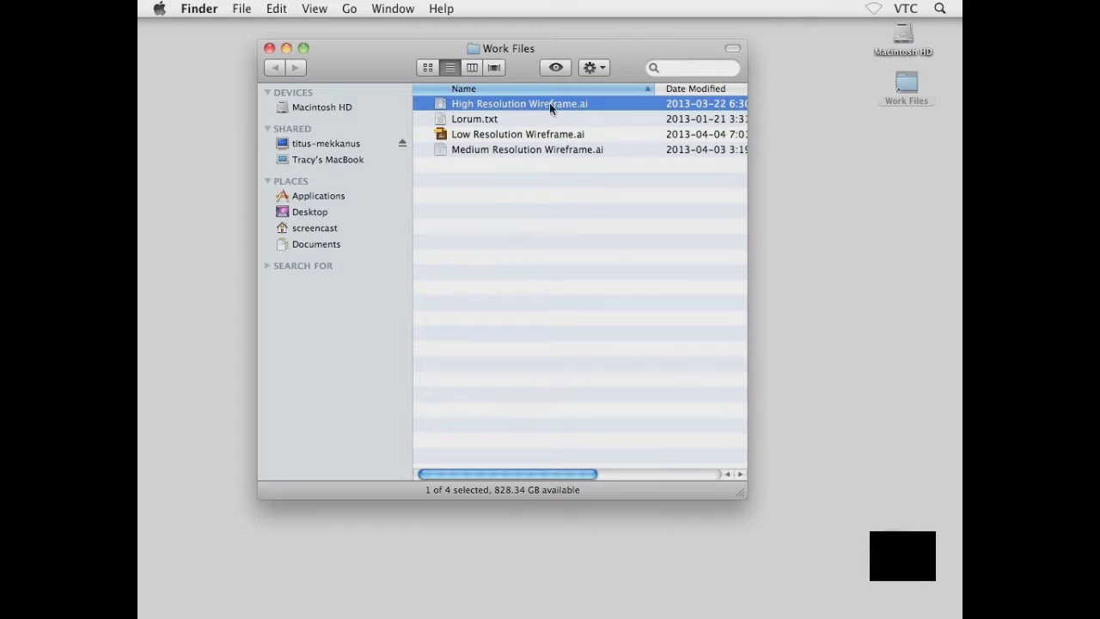
pyautogui.doubleClick(447, 103)
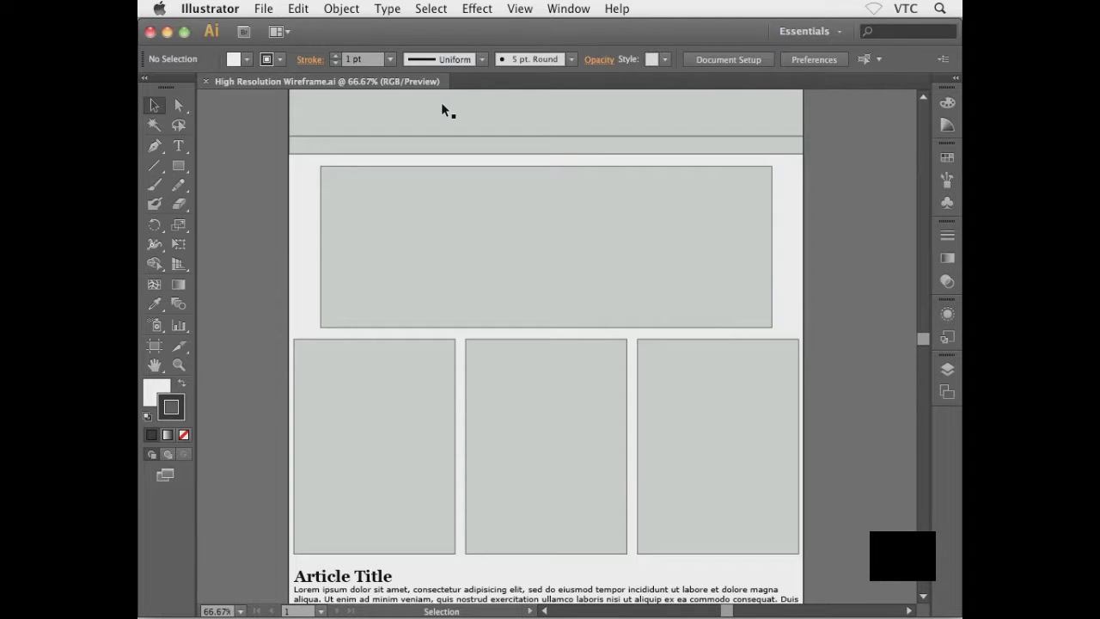
# Examine the wireframe's header, navigation strip, large banner box and the outlined column boxes beneath it
pyautogui.moveTo(467, 167); pyautogui.dragTo(500, 258)
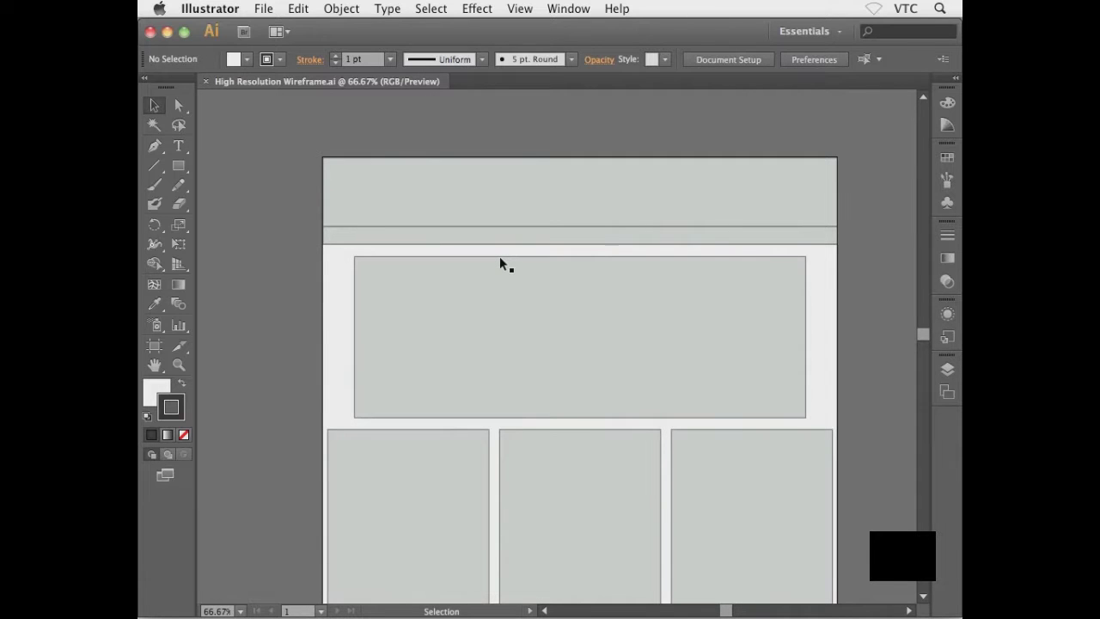
pyautogui.press('space')
pyautogui.moveTo(501, 316); pyautogui.dragTo(489, 266)
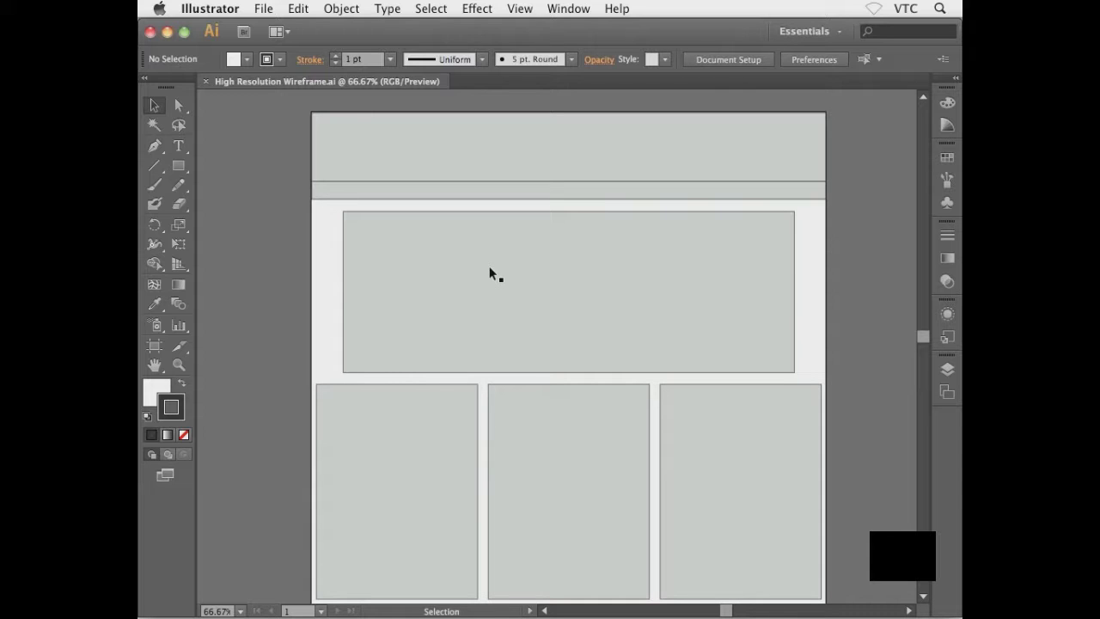
pyautogui.click(491, 152)
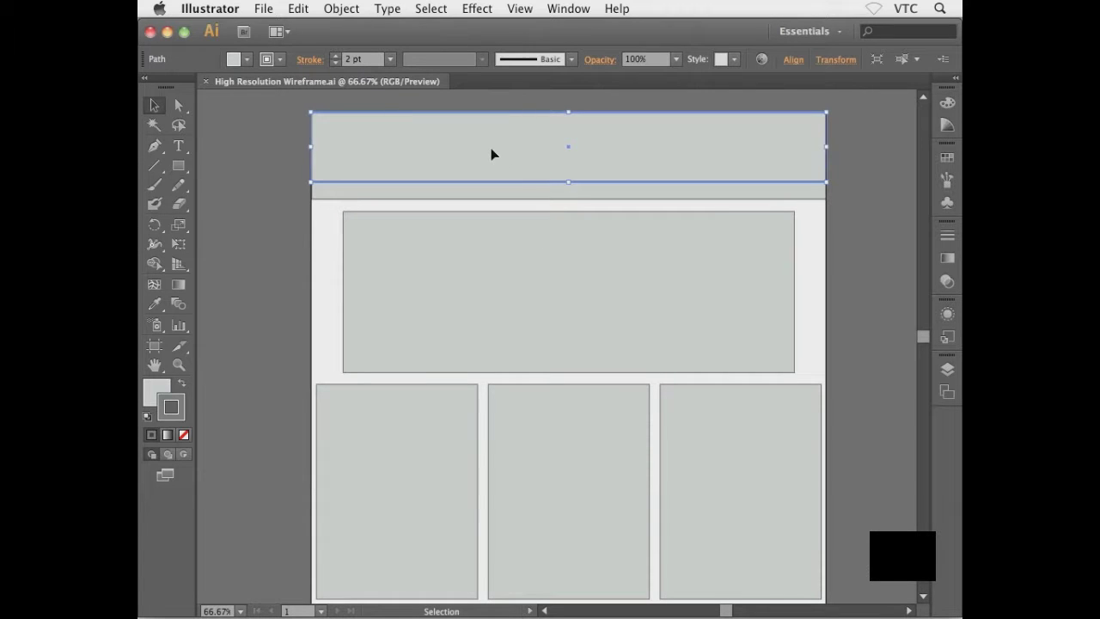
pyautogui.click(495, 194)
pyautogui.click(523, 263)
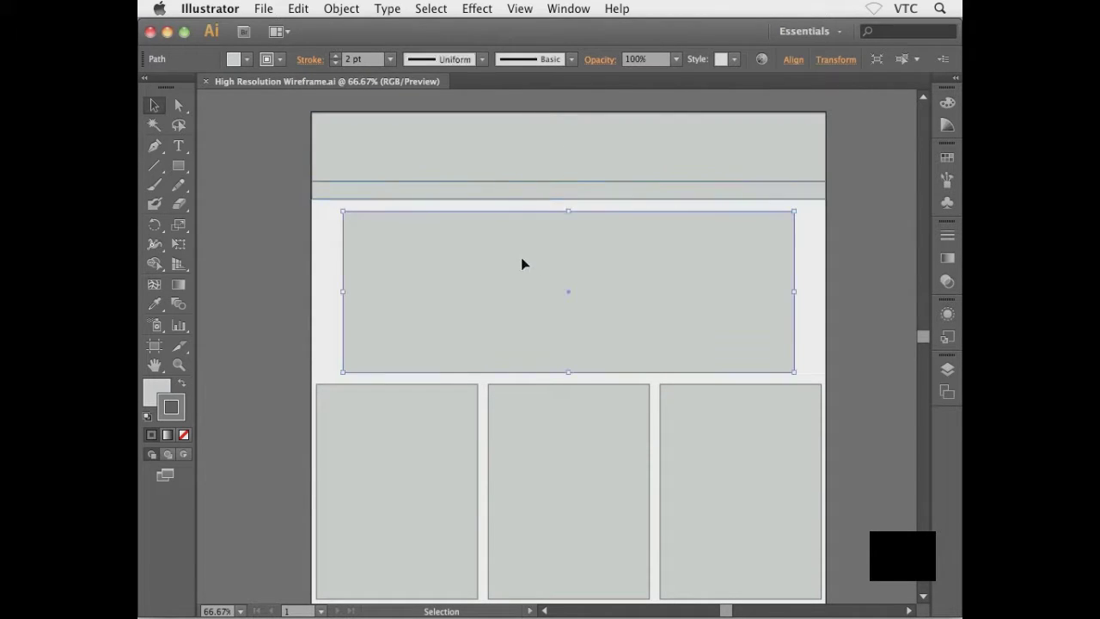
pyautogui.click(296, 325)
pyautogui.press('space')
pyautogui.moveTo(341, 428); pyautogui.dragTo(342, 290)
pyautogui.moveTo(373, 397); pyautogui.dragTo(414, 411)
pyautogui.scroll(5, 425, 375)
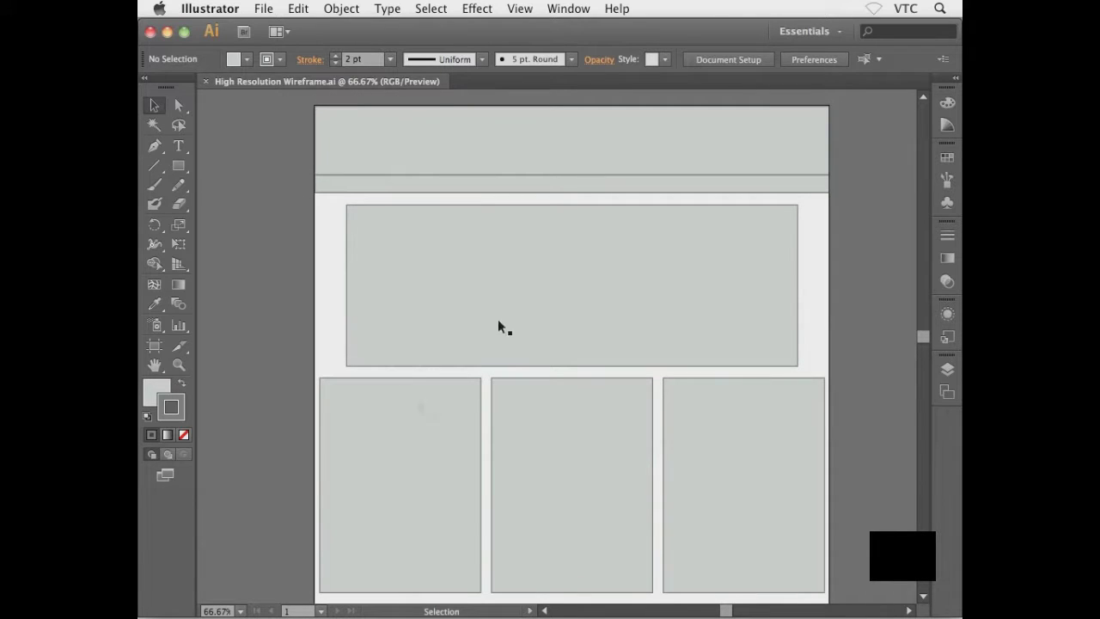
# Remove the stroke from the header rectangle and from the narrow strip directly beneath it
pyautogui.click(423, 158)
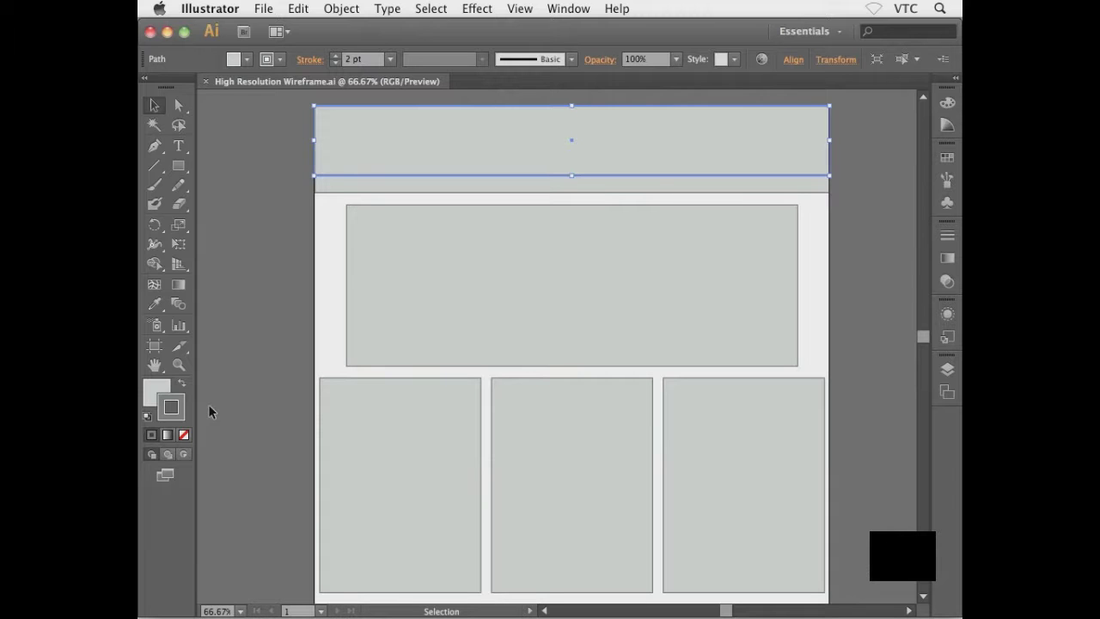
pyautogui.press('/')
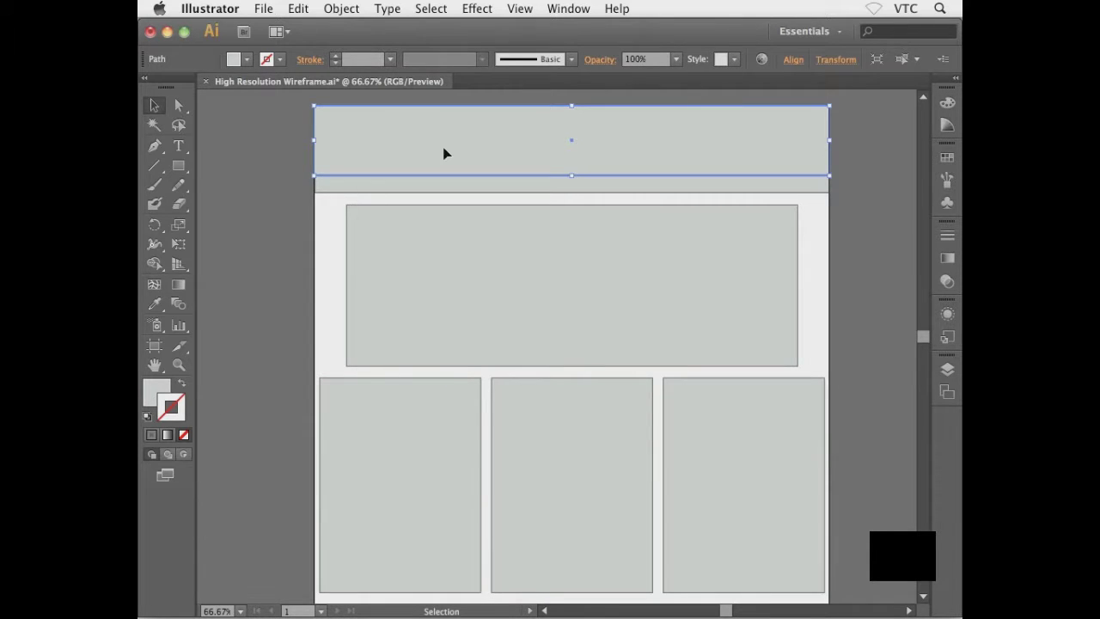
pyautogui.click(243, 301)
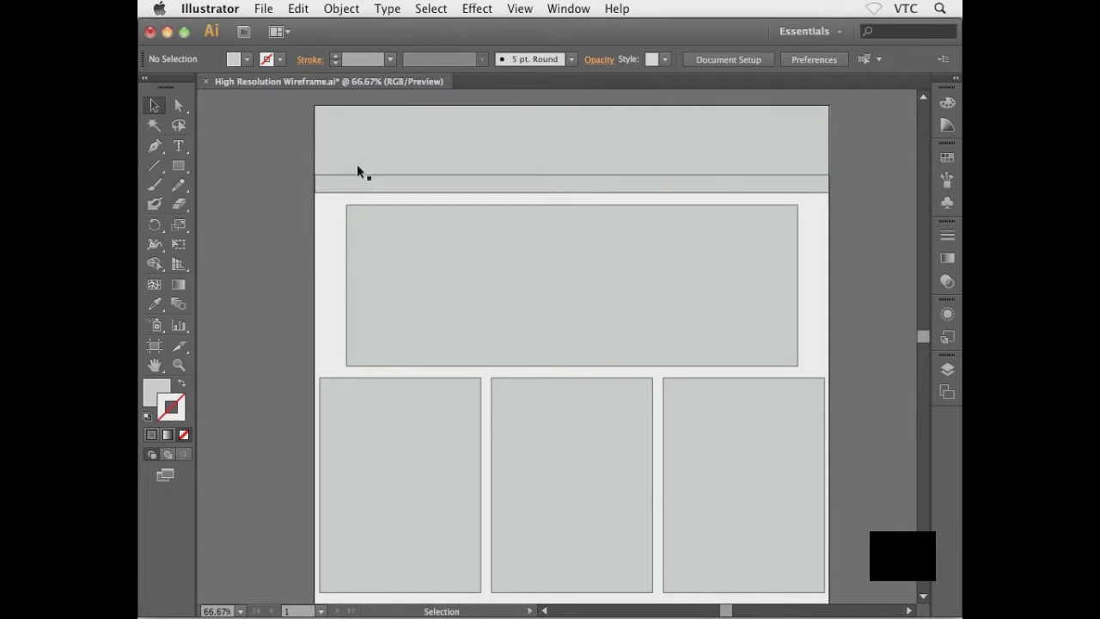
pyautogui.click(352, 186)
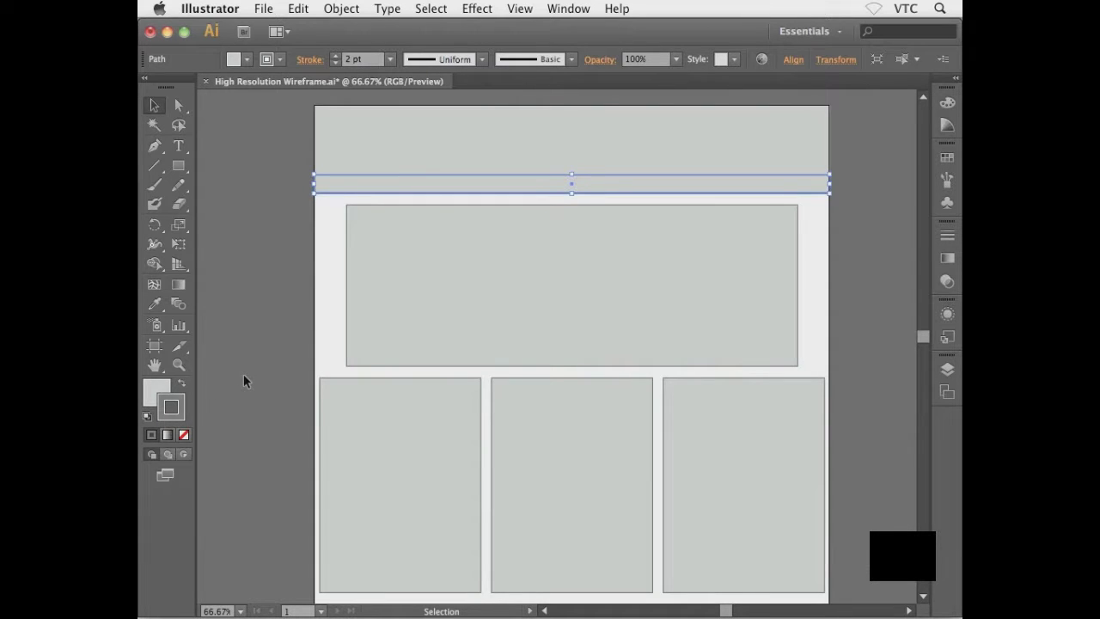
pyautogui.press('/')
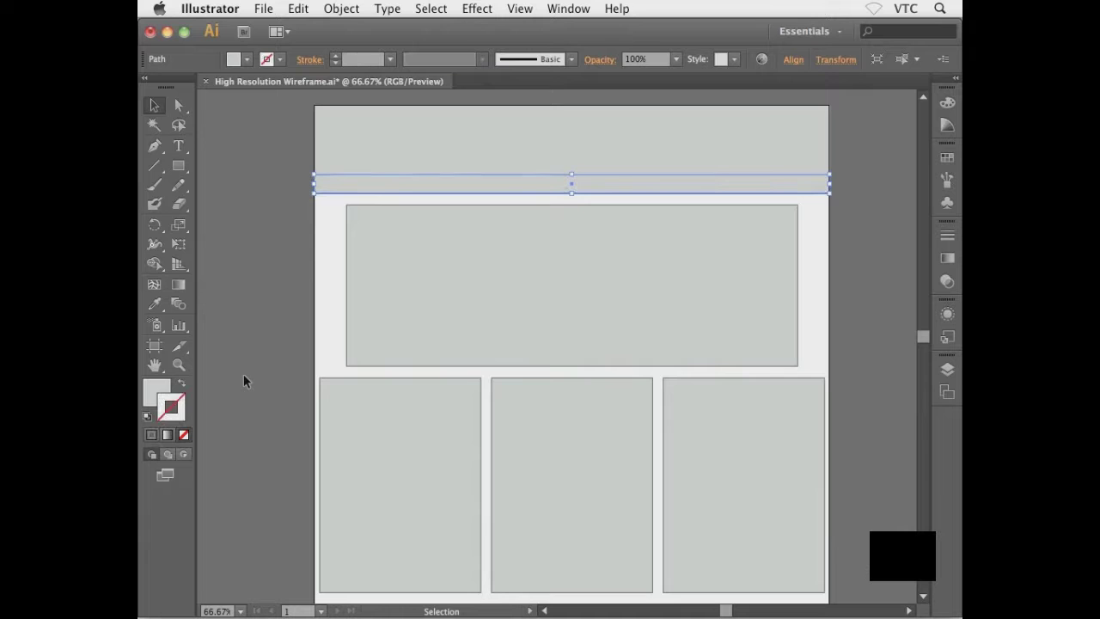
pyautogui.click(324, 287)
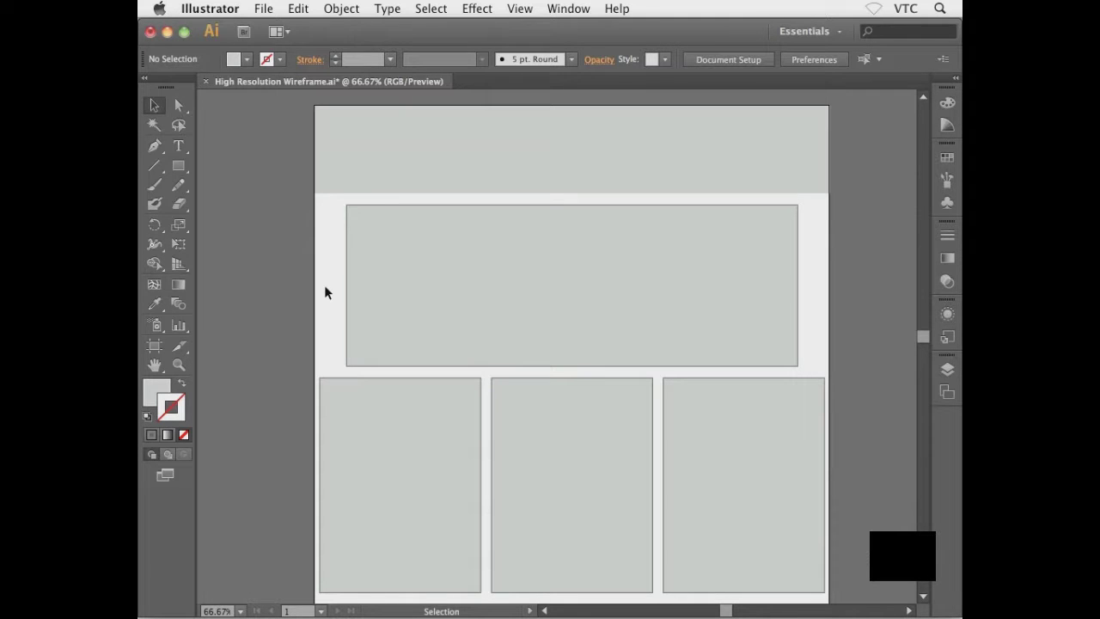
# Remove the stroke from the large banner box, the three column boxes and the footer bar together
pyautogui.press('space')
pyautogui.moveTo(373, 378); pyautogui.dragTo(374, 293)
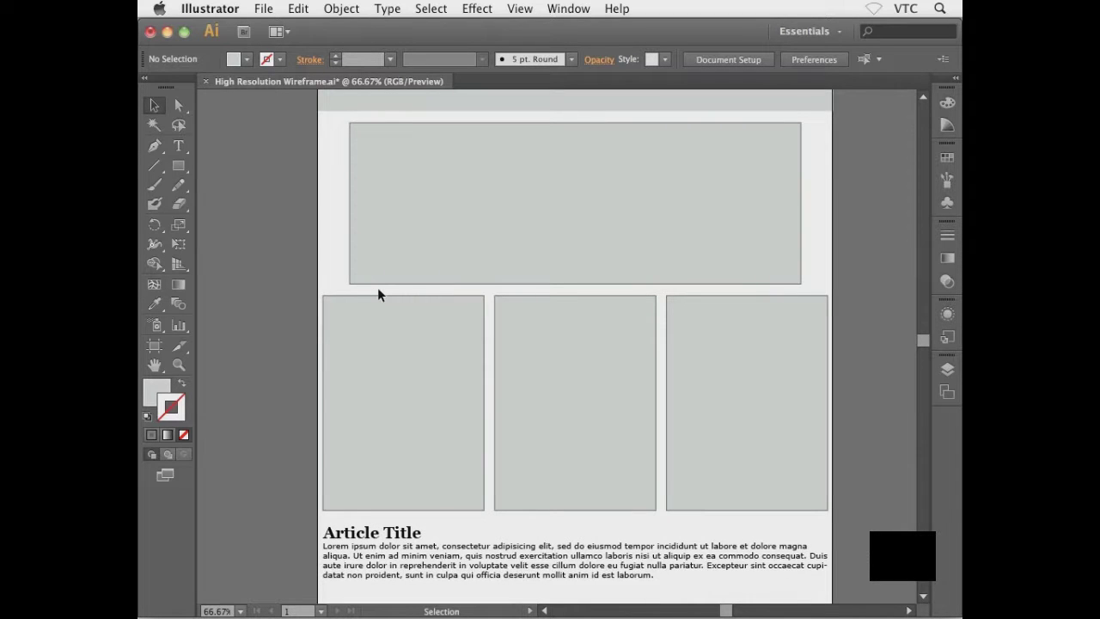
pyautogui.click(440, 243)
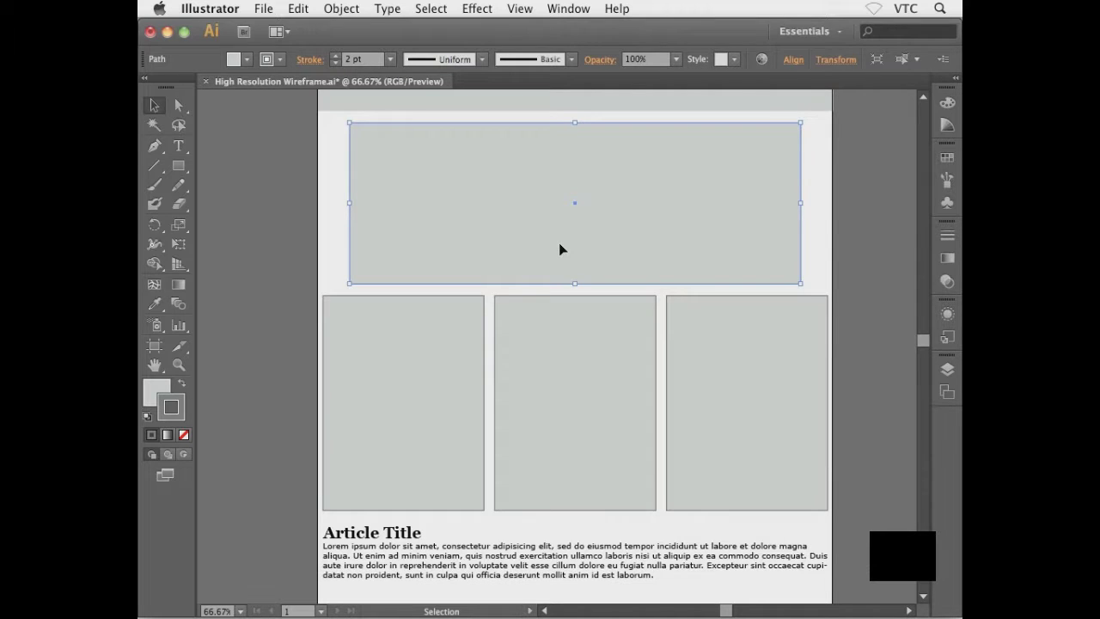
pyautogui.keyDown('shift'); pyautogui.click(417, 394); pyautogui.keyUp('shift')
pyautogui.keyDown('shift'); pyautogui.click(548, 378); pyautogui.keyUp('shift')
pyautogui.keyDown('shift'); pyautogui.click(719, 378); pyautogui.keyUp('shift')
pyautogui.scroll(-5, 614, 412)
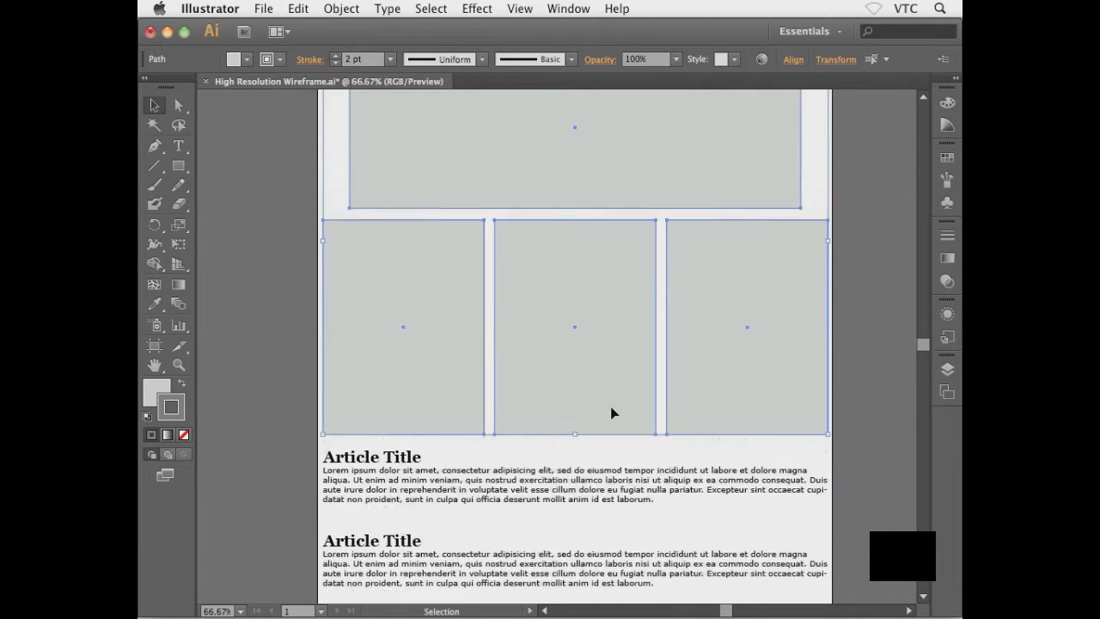
pyautogui.scroll(-3, 614, 413)
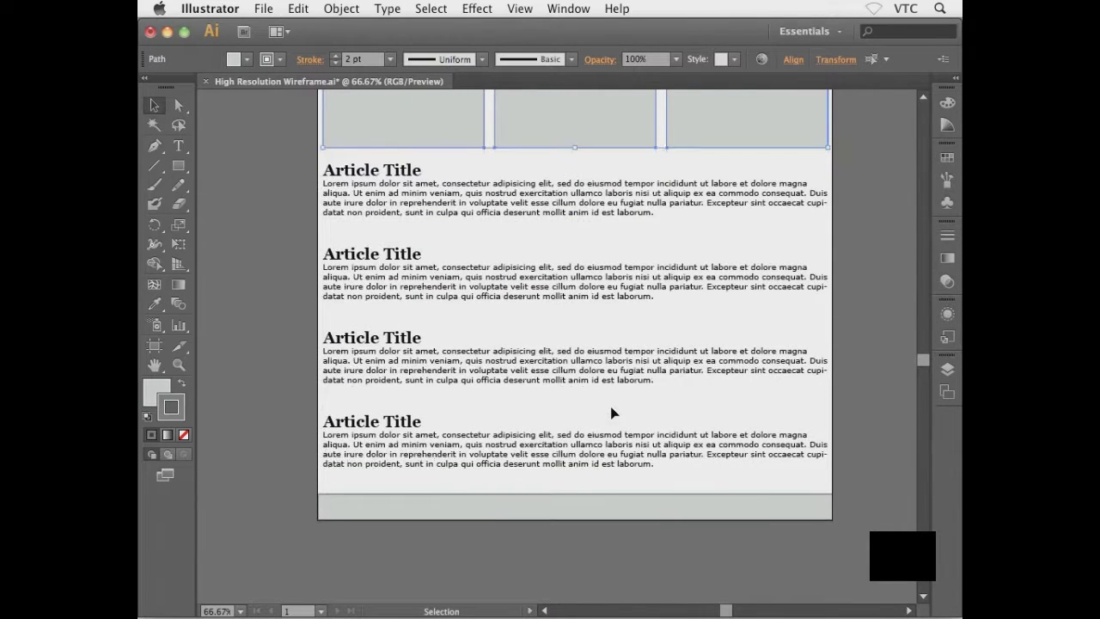
pyautogui.keyDown('shift'); pyautogui.click(521, 507); pyautogui.keyUp('shift')
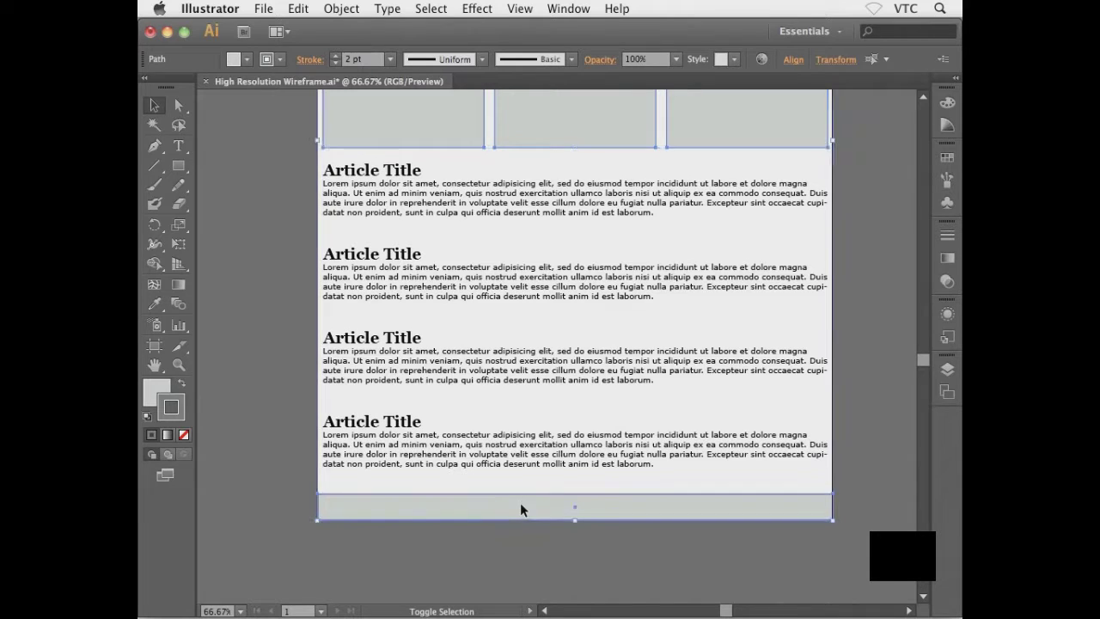
pyautogui.scroll(6, 533, 512)
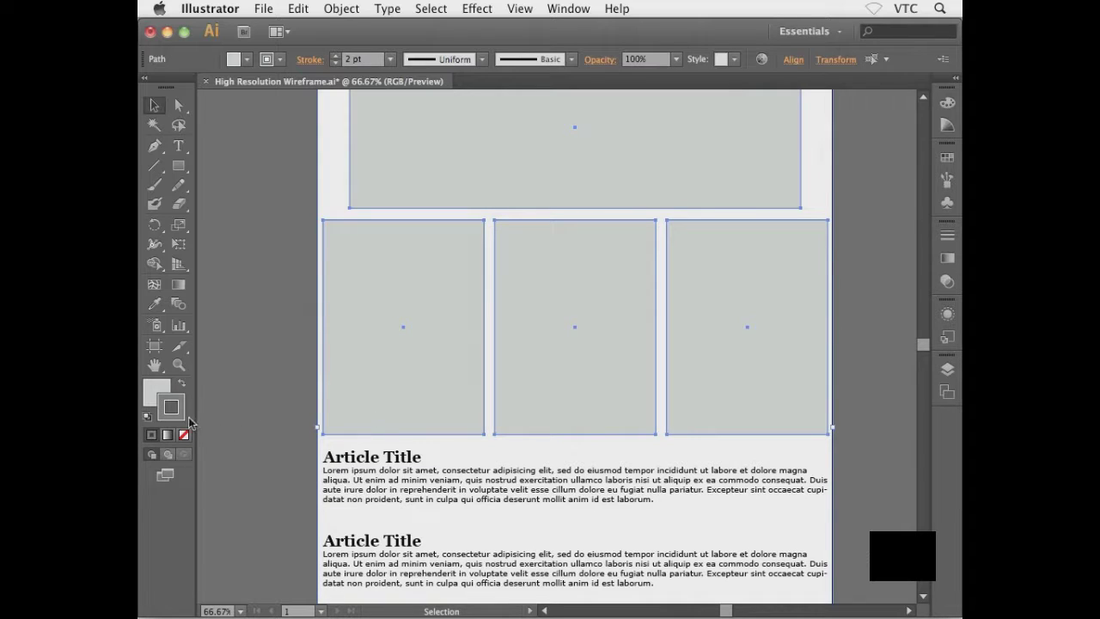
pyautogui.press('/')
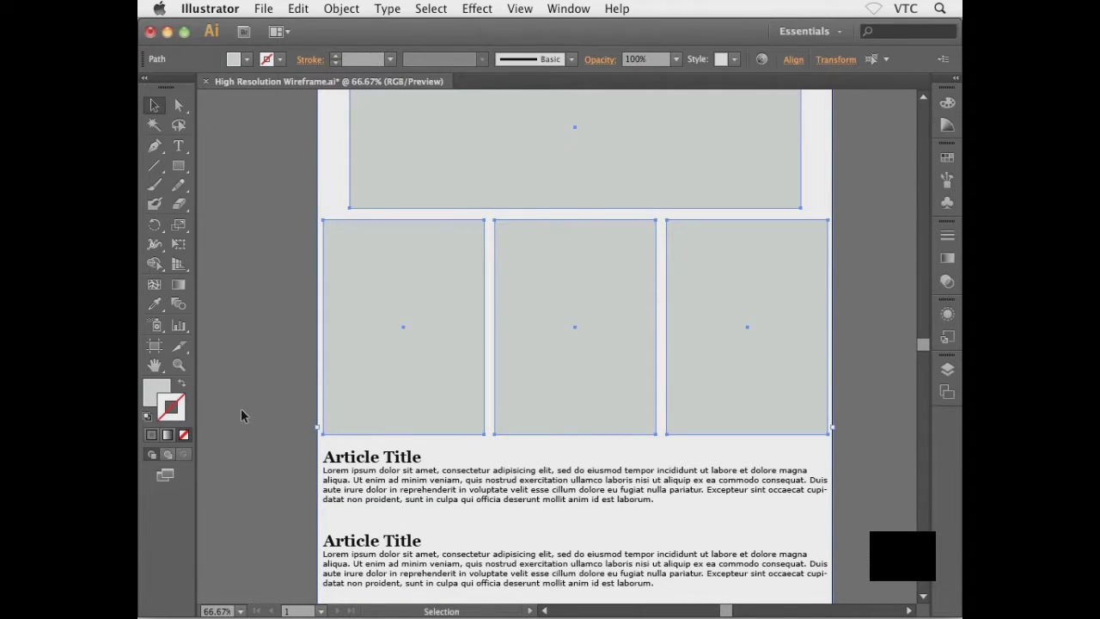
pyautogui.click(272, 362)
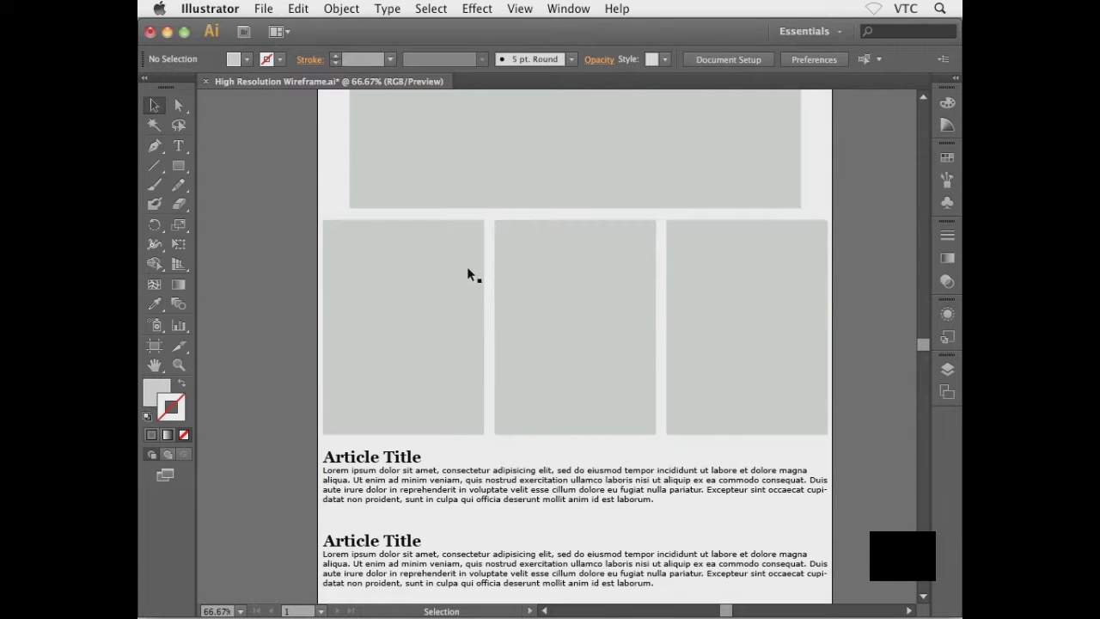
# Check the wireframe from top to bottom, save it under its existing name and close the document
pyautogui.scroll(3, 591, 318)
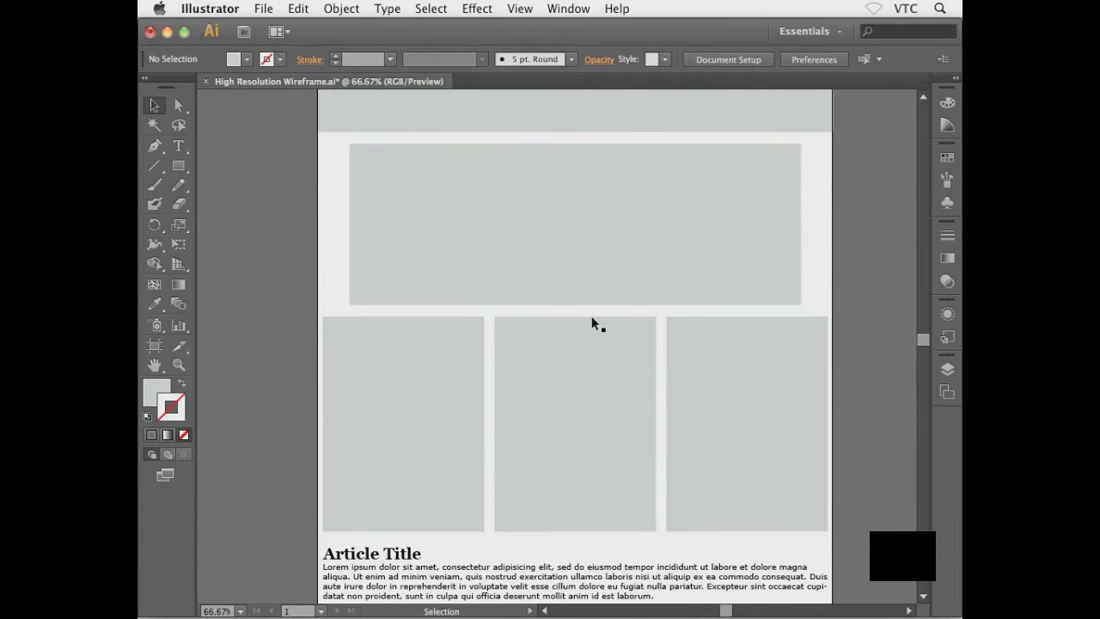
pyautogui.scroll(-12, 592, 318)
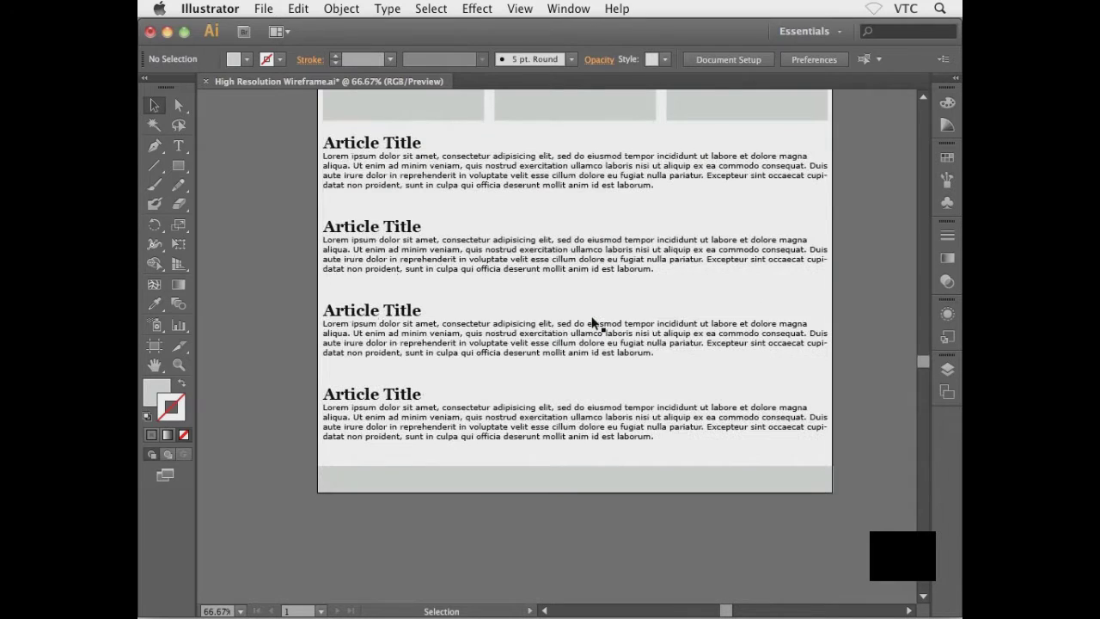
pyautogui.scroll(14, 591, 318)
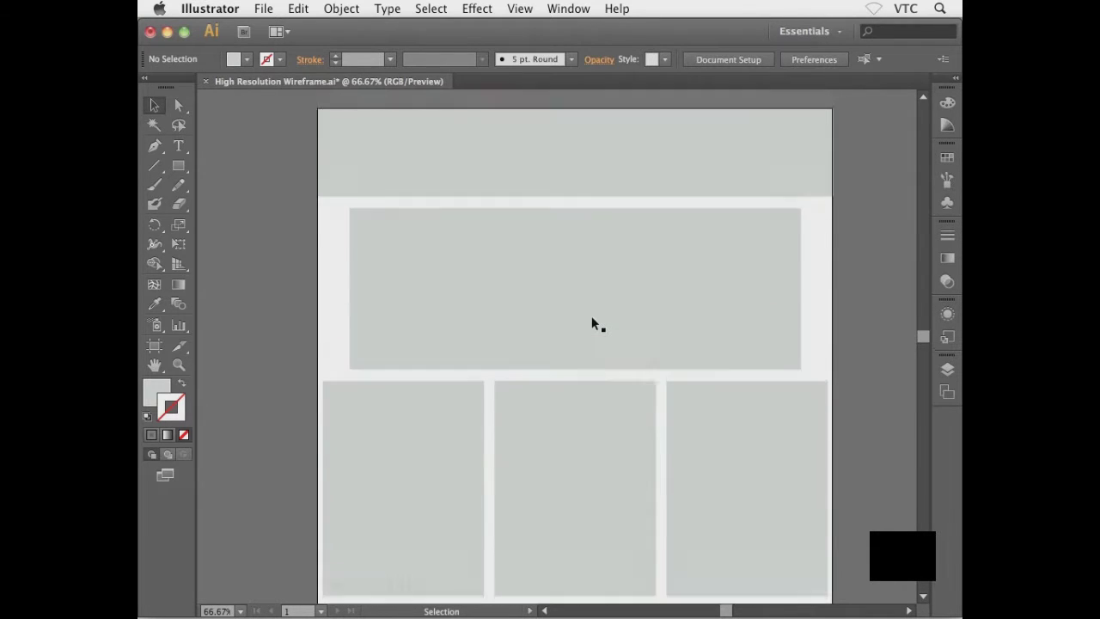
pyautogui.scroll(1, 592, 323)
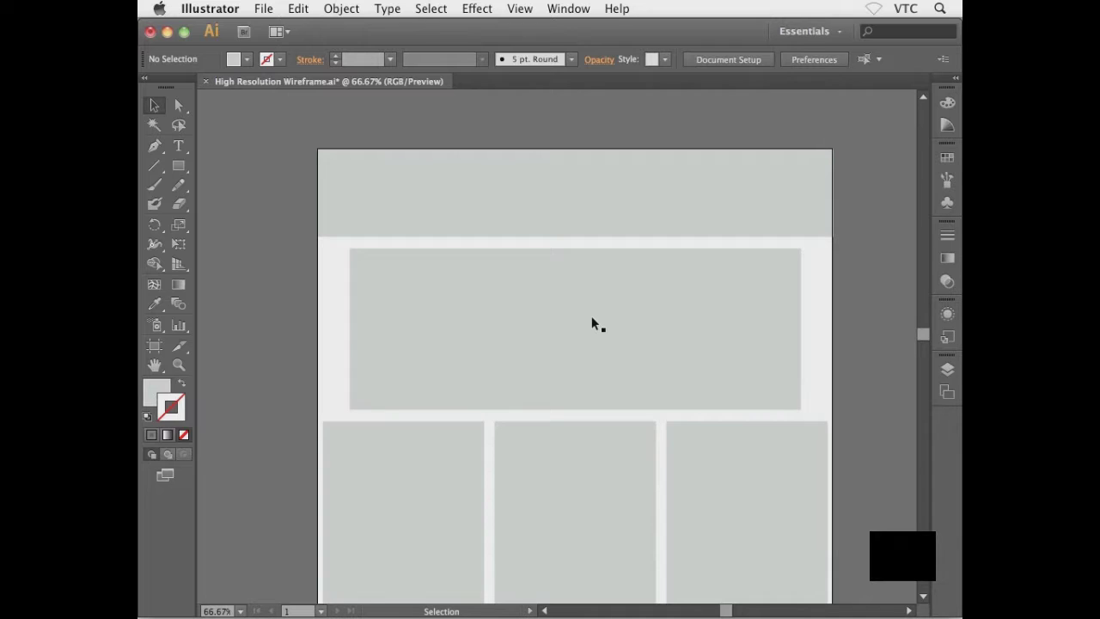
pyautogui.press('a')
pyautogui.press('super+s')
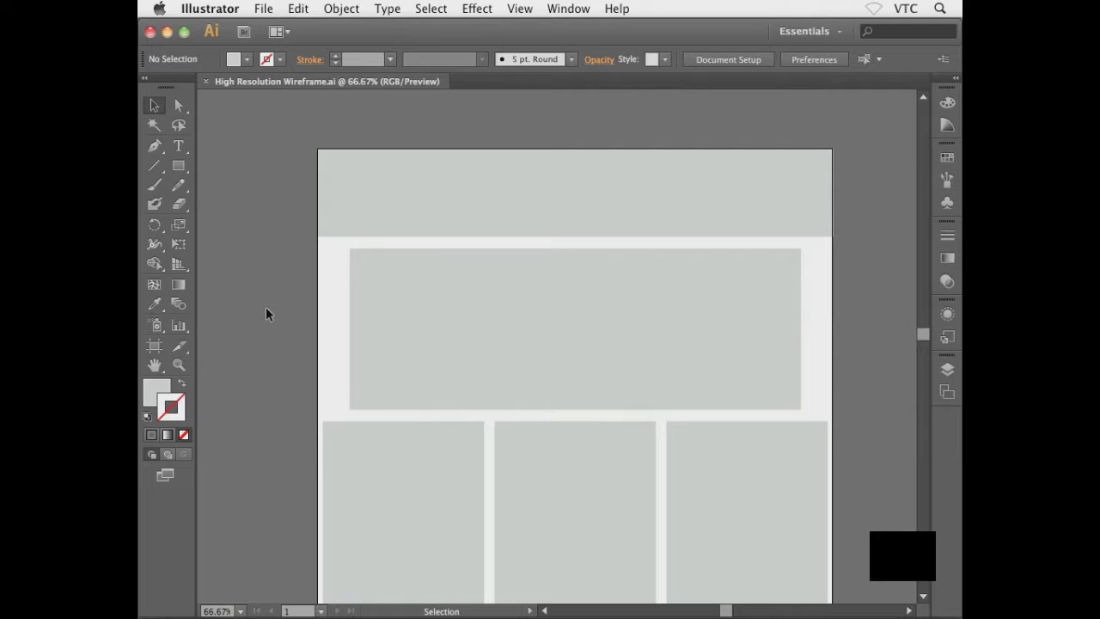
pyautogui.press('super+w')
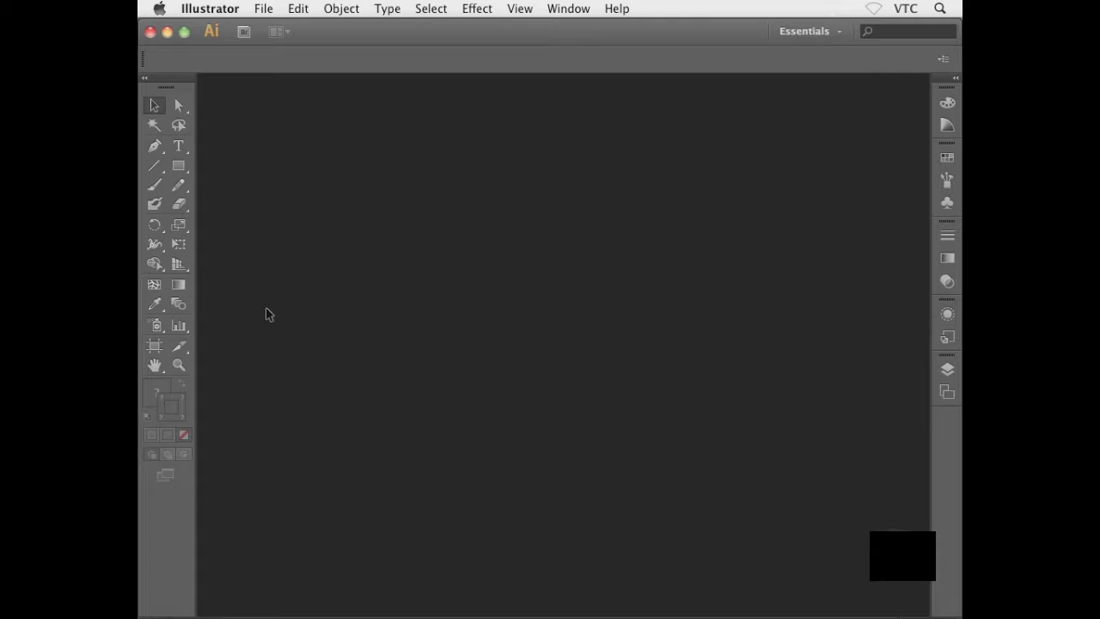
# Switch to Photoshop and open High Resolution Wireframe.ai from the desktop's Work Files folder as a Photoshop PDF
pyautogui.press('super+Tab')
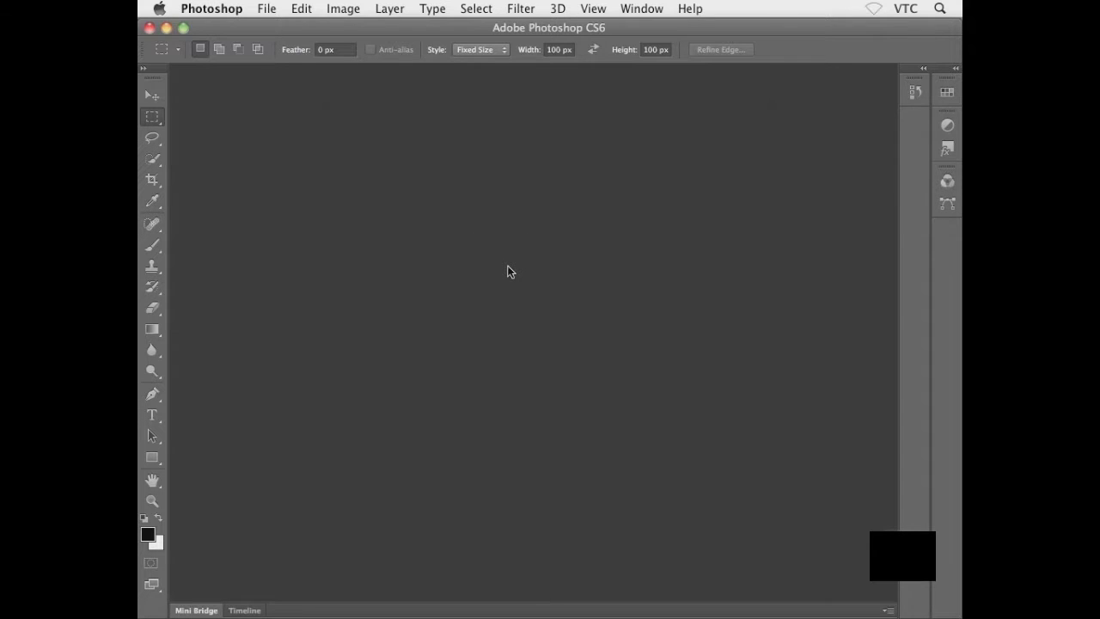
pyautogui.press('super+o')
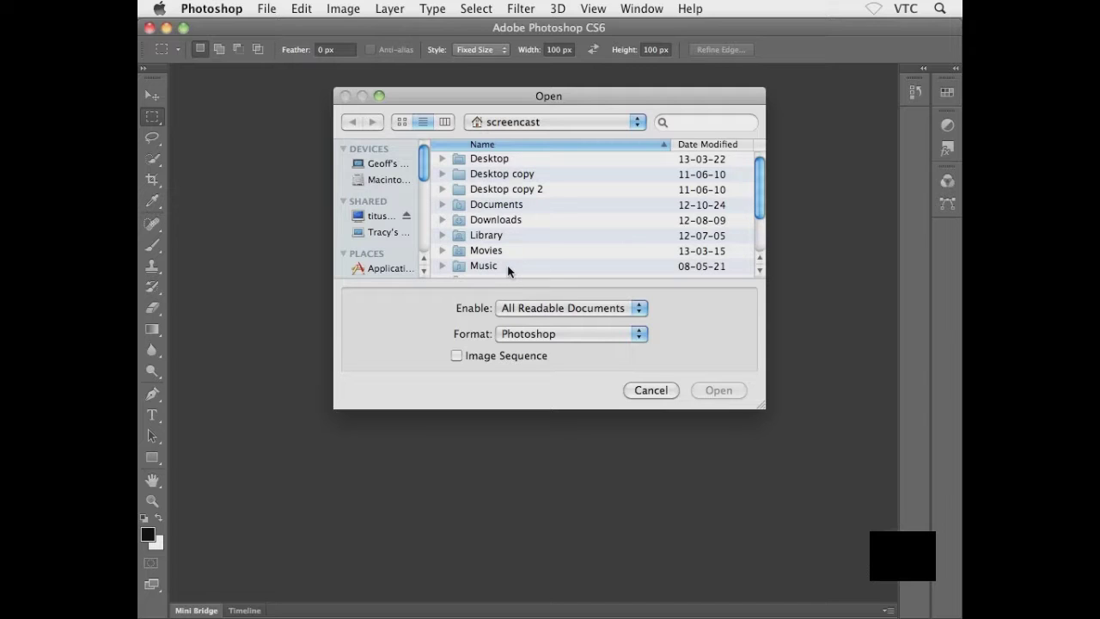
pyautogui.press('super+shift+d')
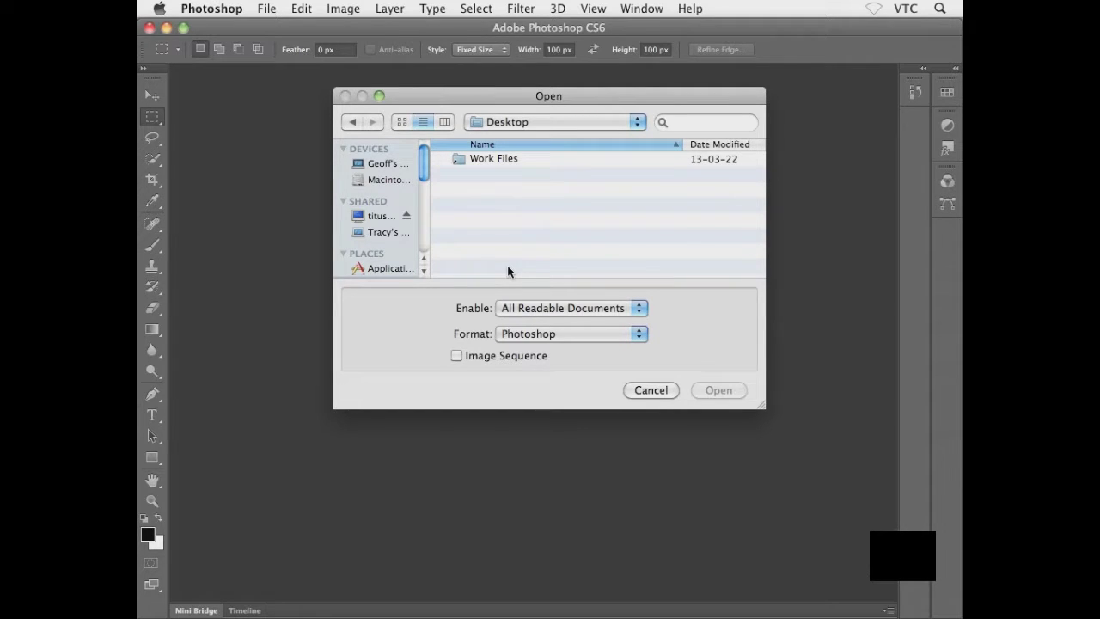
pyautogui.doubleClick(485, 160)
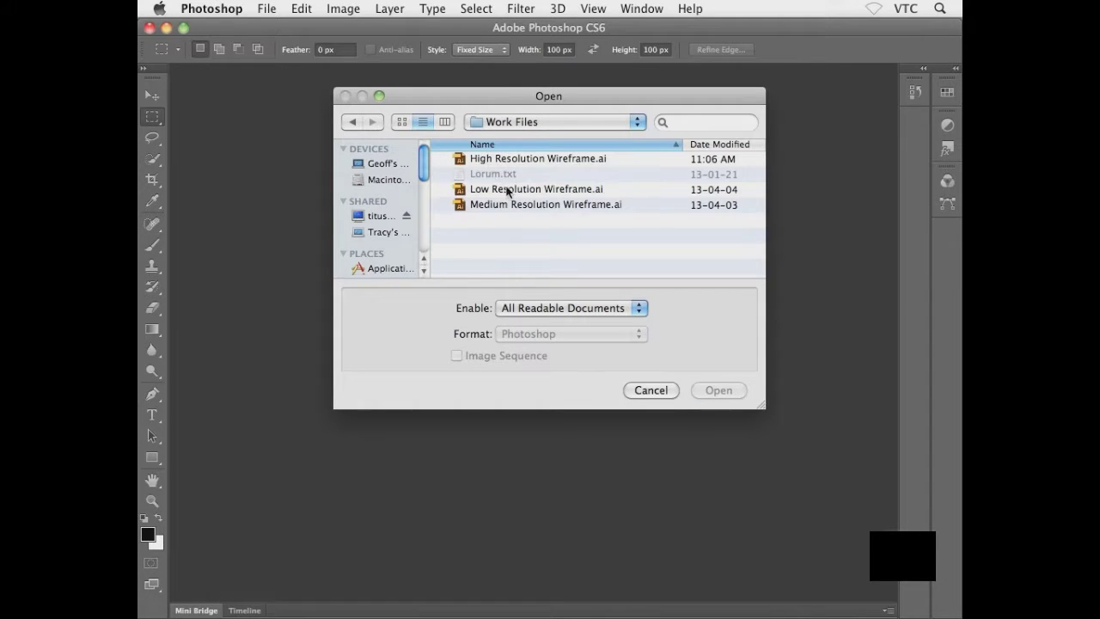
pyautogui.click(528, 160)
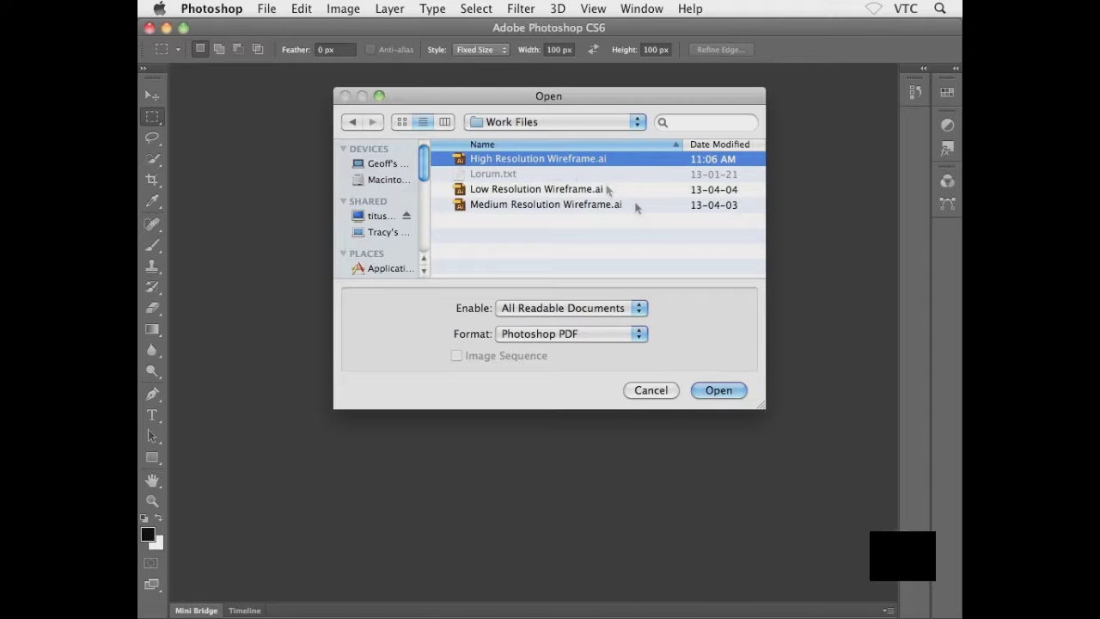
pyautogui.click(702, 392)
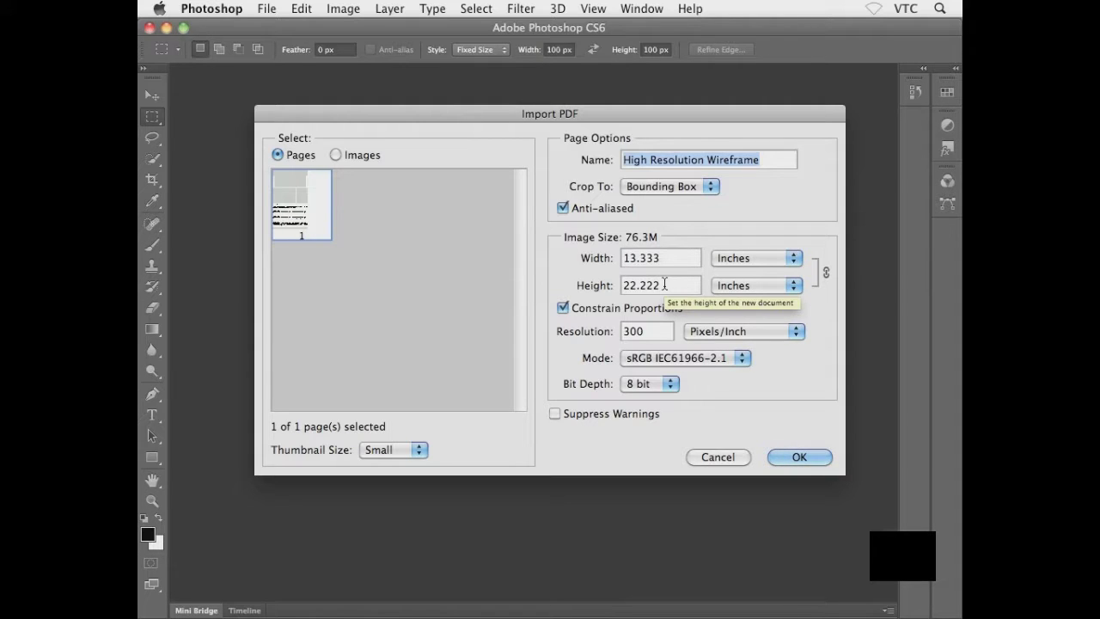
# Switch the import size units to pixels and import the wireframe page at a width of 960 pixels with proportions constrained
pyautogui.click(756, 262)
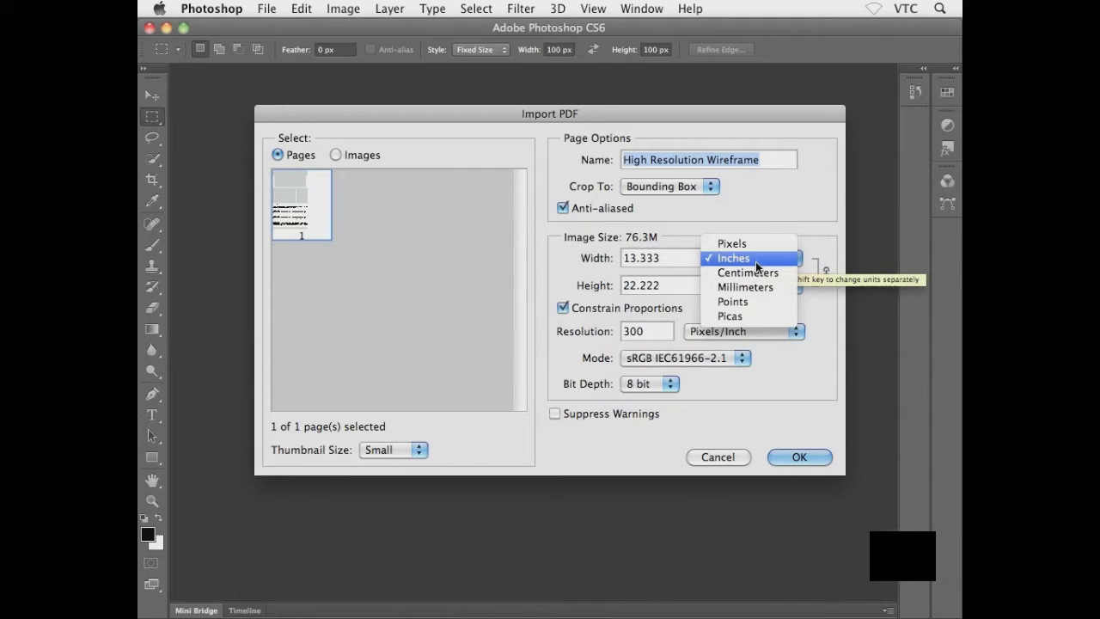
pyautogui.click(756, 245)
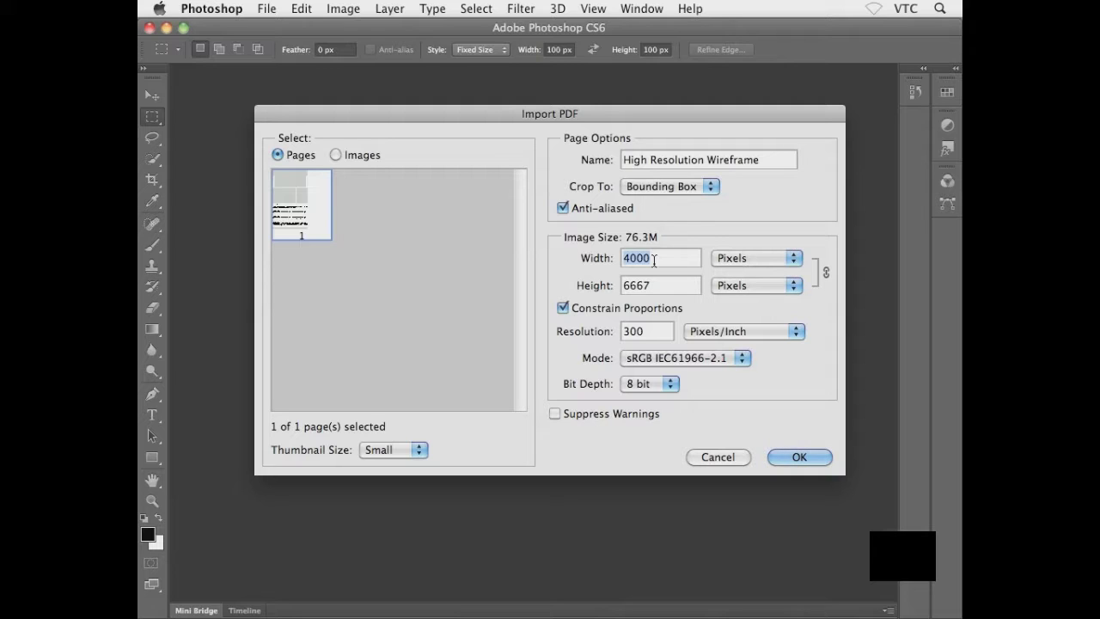
pyautogui.write('9')
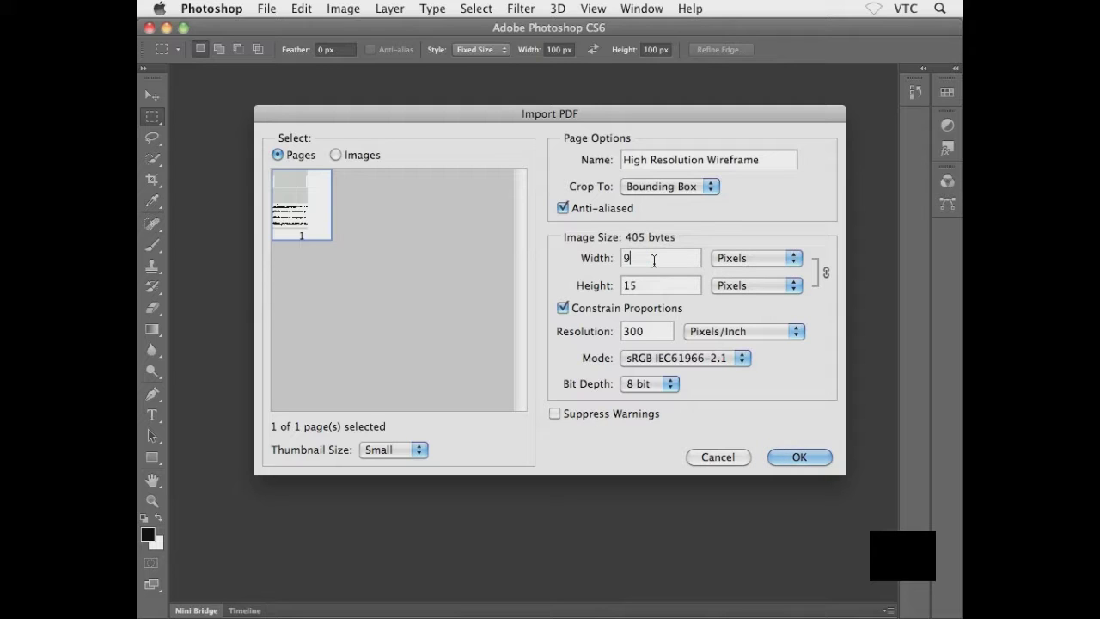
pyautogui.write('60')
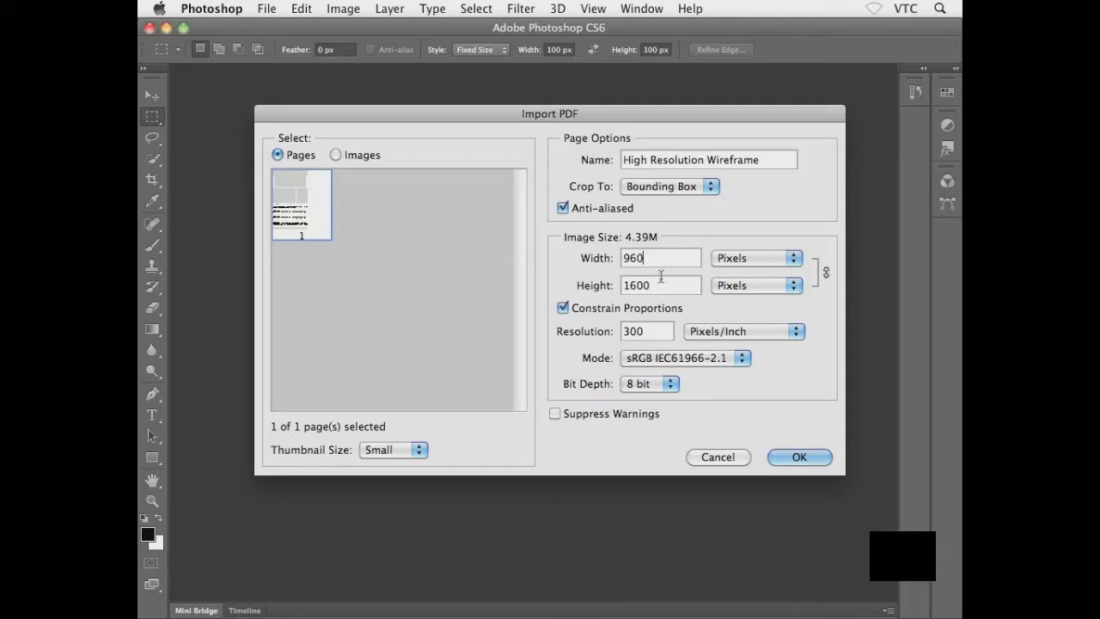
pyautogui.moveTo(654, 284); pyautogui.dragTo(619, 290)
pyautogui.click(650, 287)
pyautogui.click(789, 455)
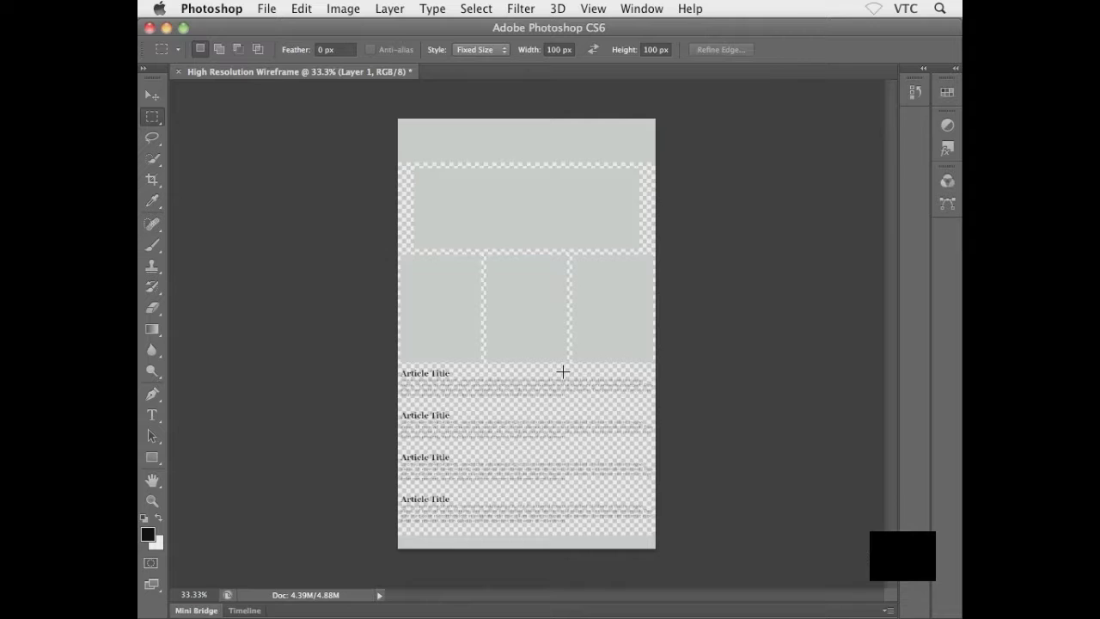
# Save the imported wireframe as High Resolution.psd in the Work Files folder, in Photoshop format with Maximize Compatibility on
pyautogui.press('v')
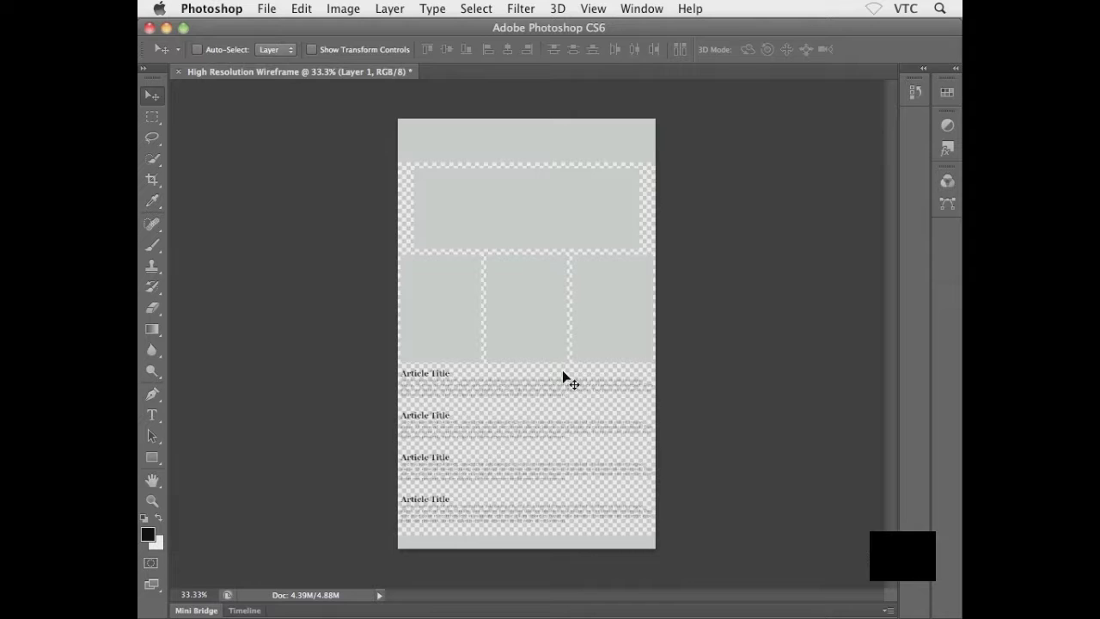
pyautogui.click(266, 11)
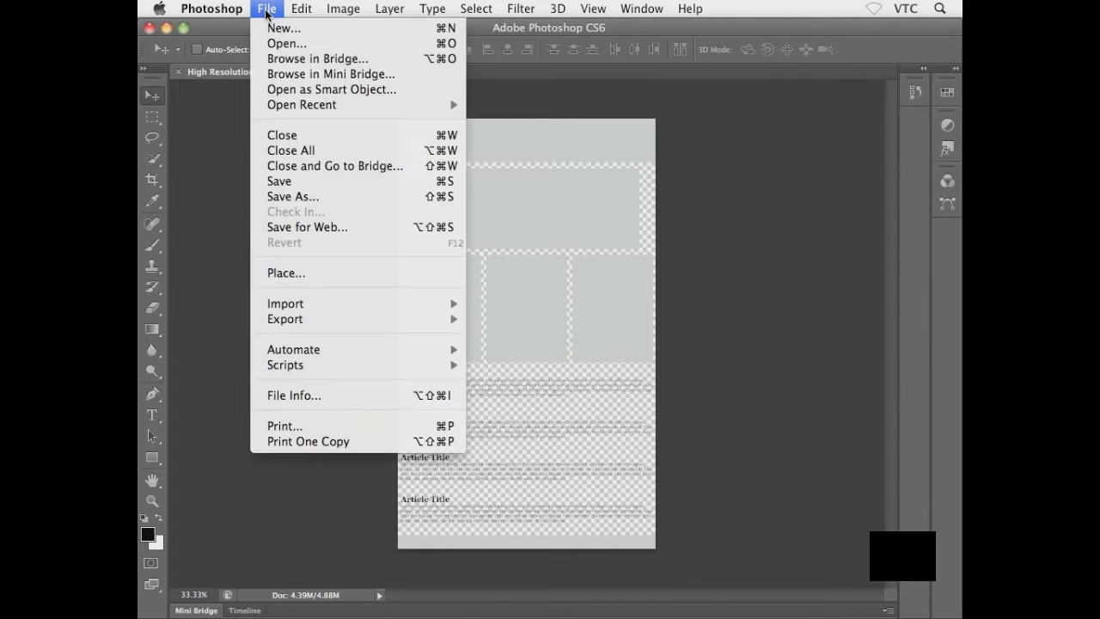
pyautogui.click(276, 197)
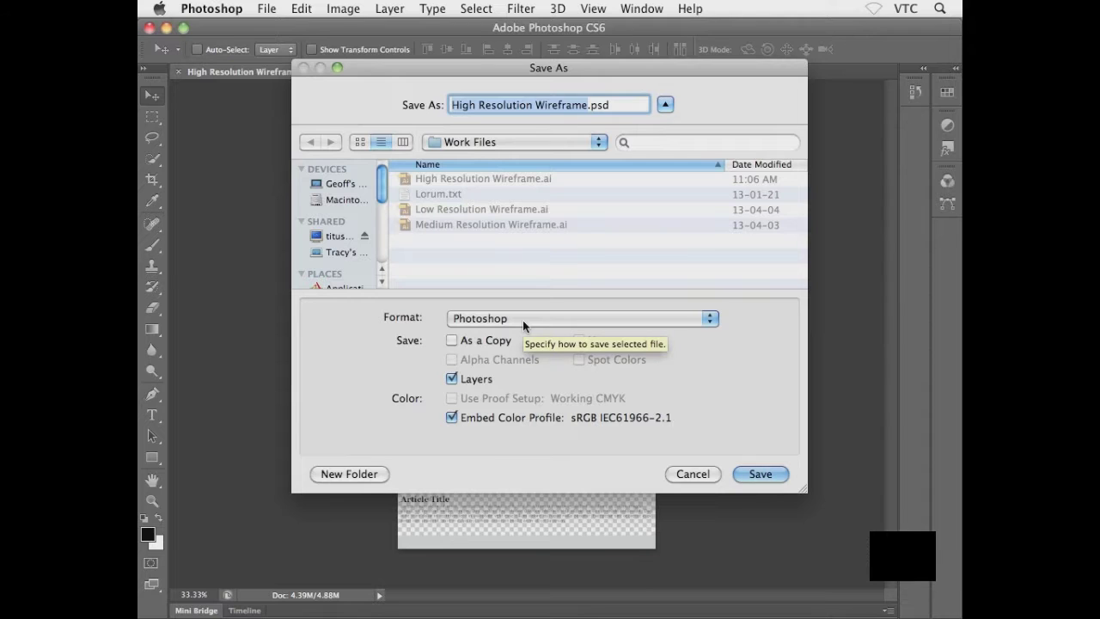
pyautogui.click(517, 109)
pyautogui.doubleClick(568, 107)
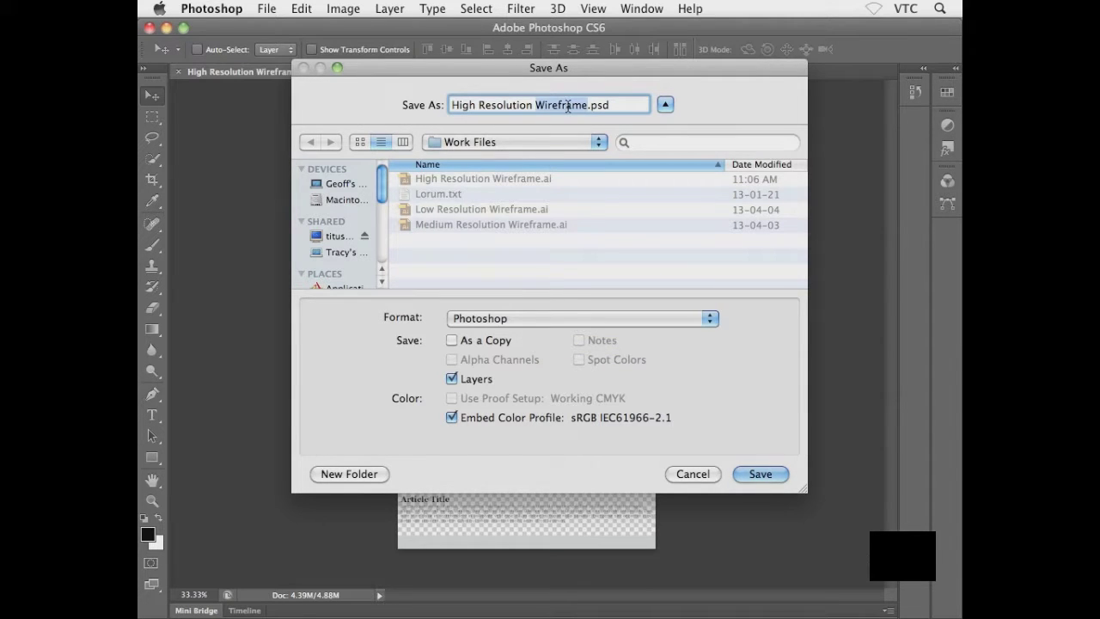
pyautogui.press('BackSpace')
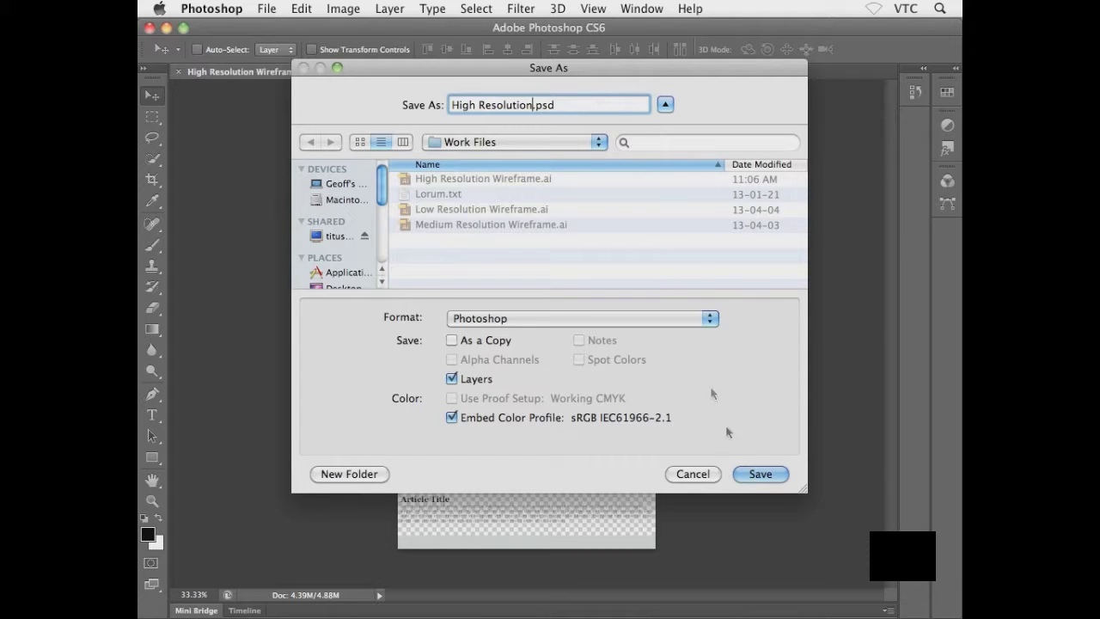
pyautogui.click(755, 478)
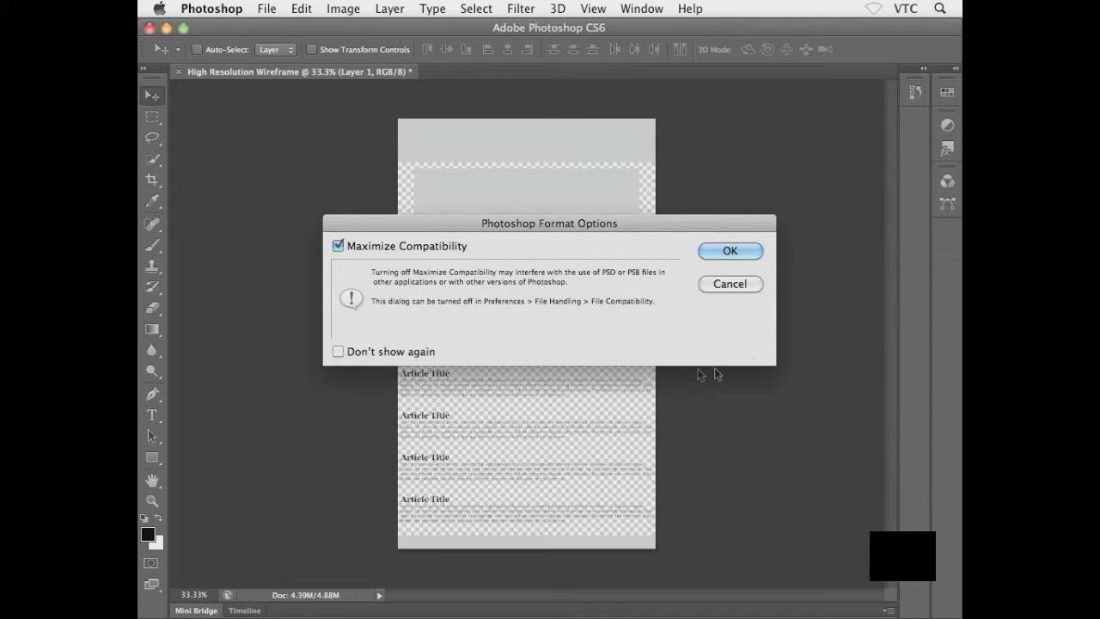
pyautogui.click(746, 251)
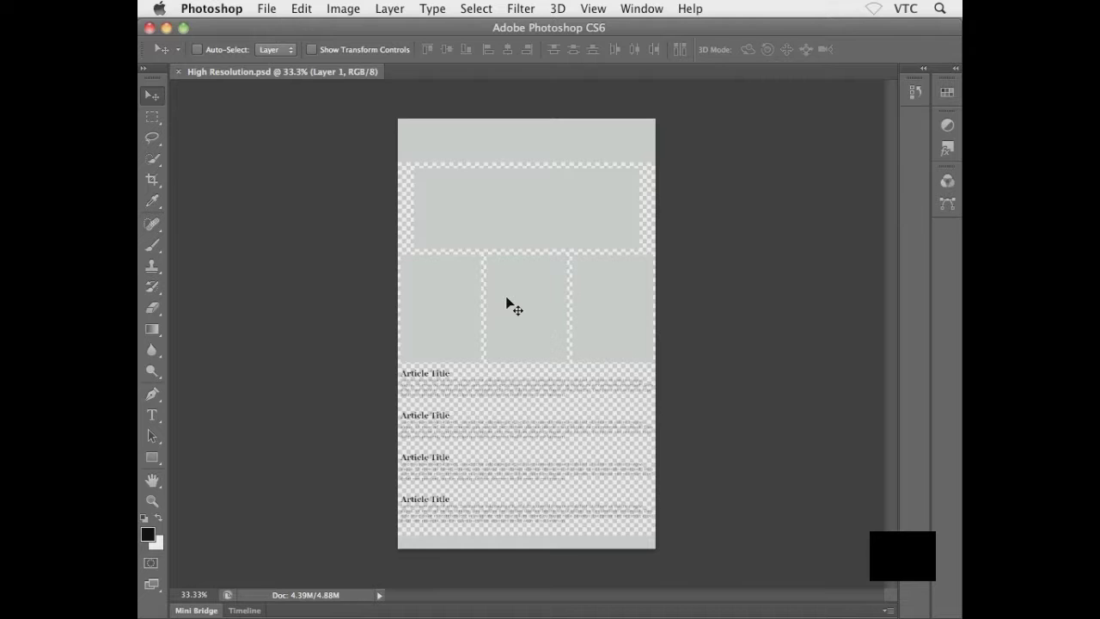
# Show the Layers panel, place it beside the wireframe and make it taller
pyautogui.click(643, 11)
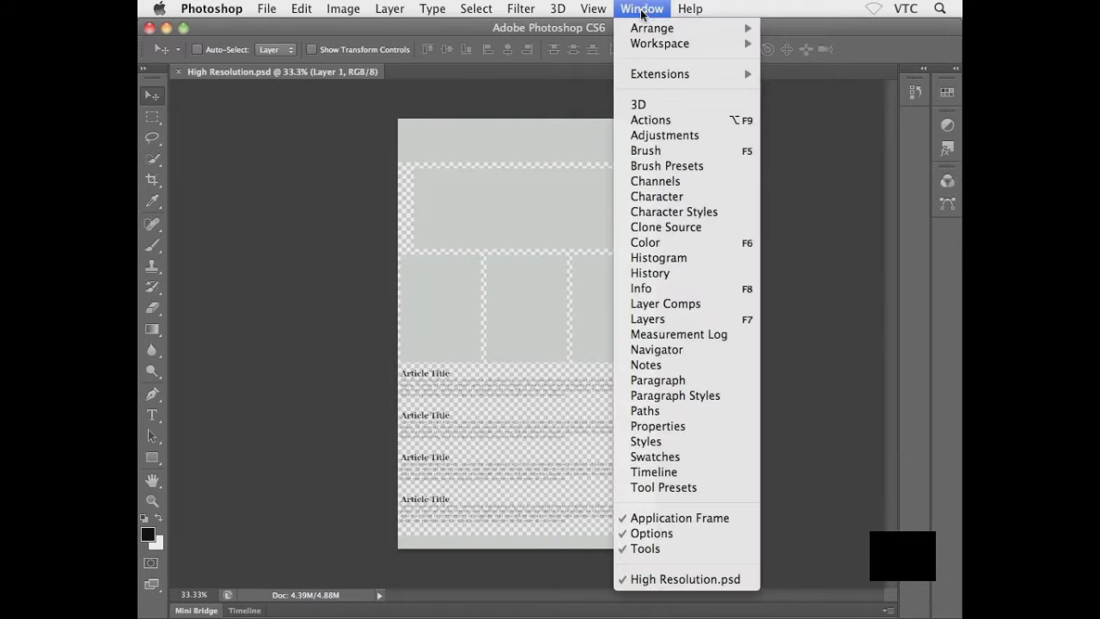
pyautogui.click(667, 318)
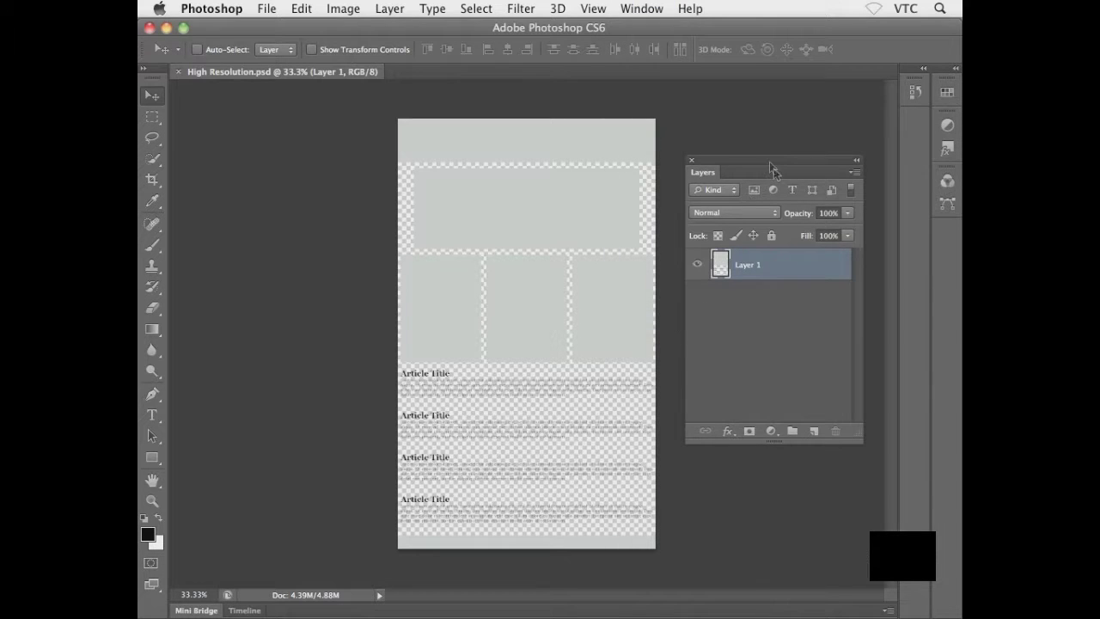
pyautogui.moveTo(768, 160); pyautogui.dragTo(765, 108)
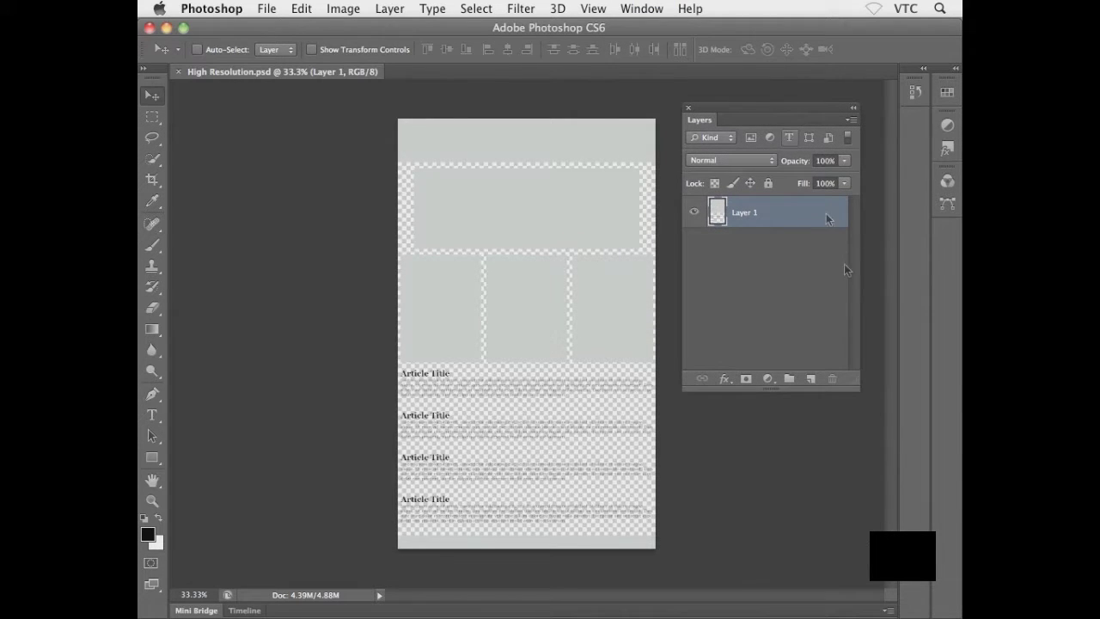
pyautogui.moveTo(857, 388); pyautogui.dragTo(860, 493)
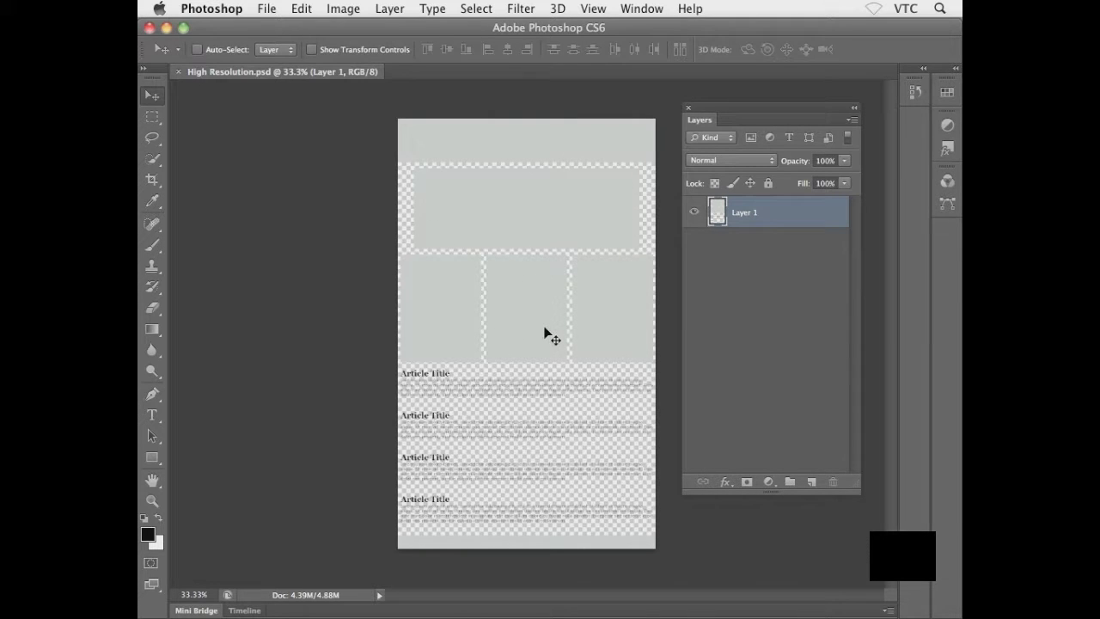
# Examine the wireframe's header, banner, three column boxes and article text at 66.7% magnification
pyautogui.press('super+equal')
pyautogui.press('super+equal')
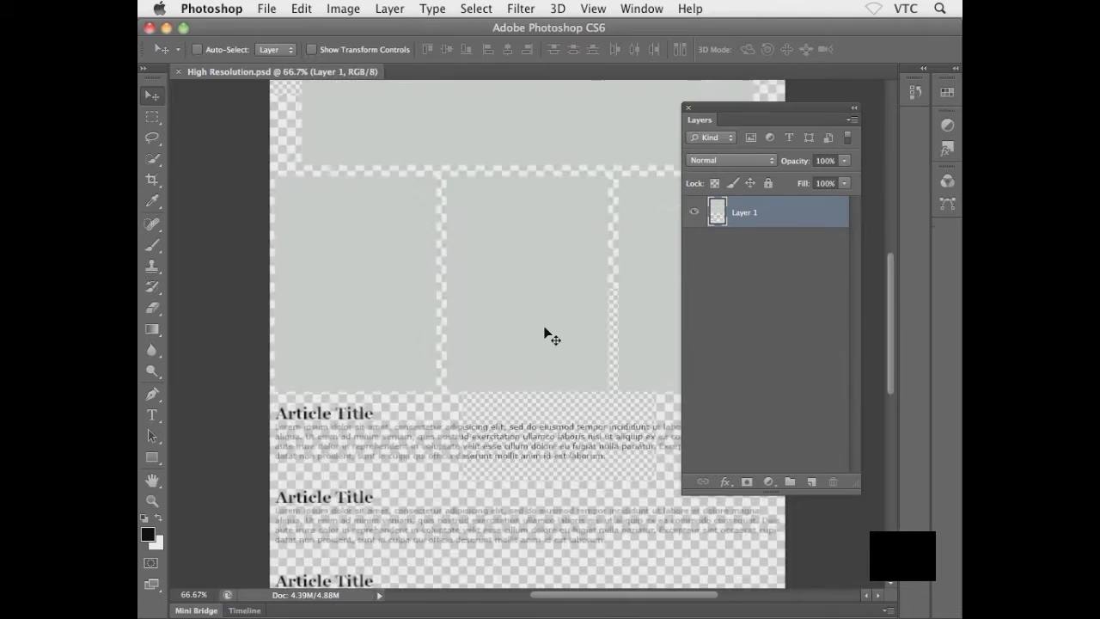
pyautogui.moveTo(526, 270); pyautogui.dragTo(496, 401)
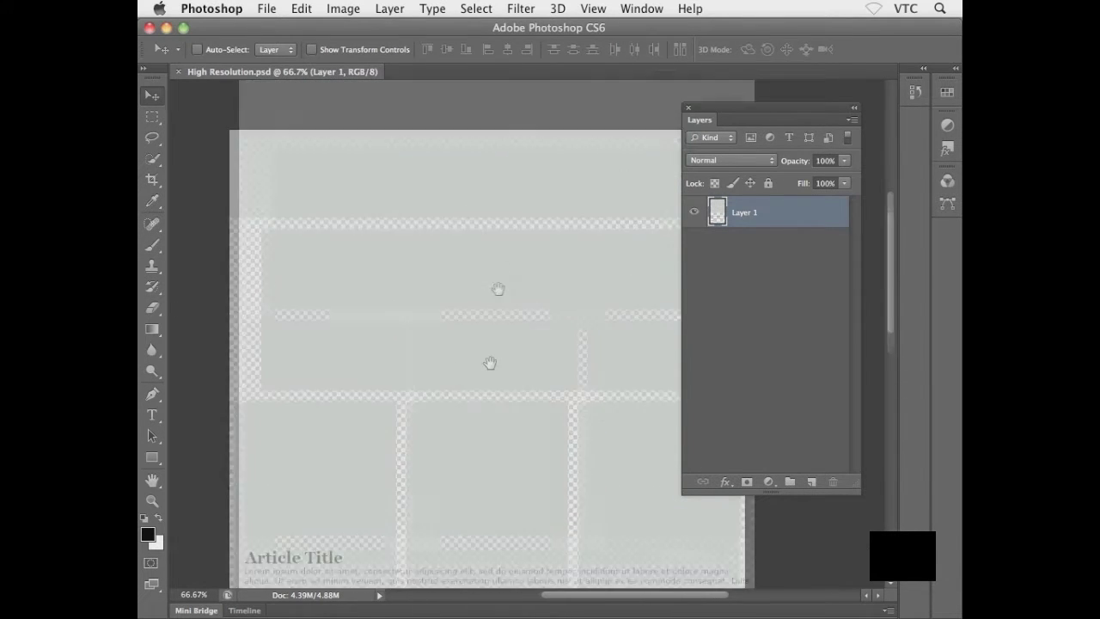
pyautogui.moveTo(489, 370); pyautogui.dragTo(445, 325)
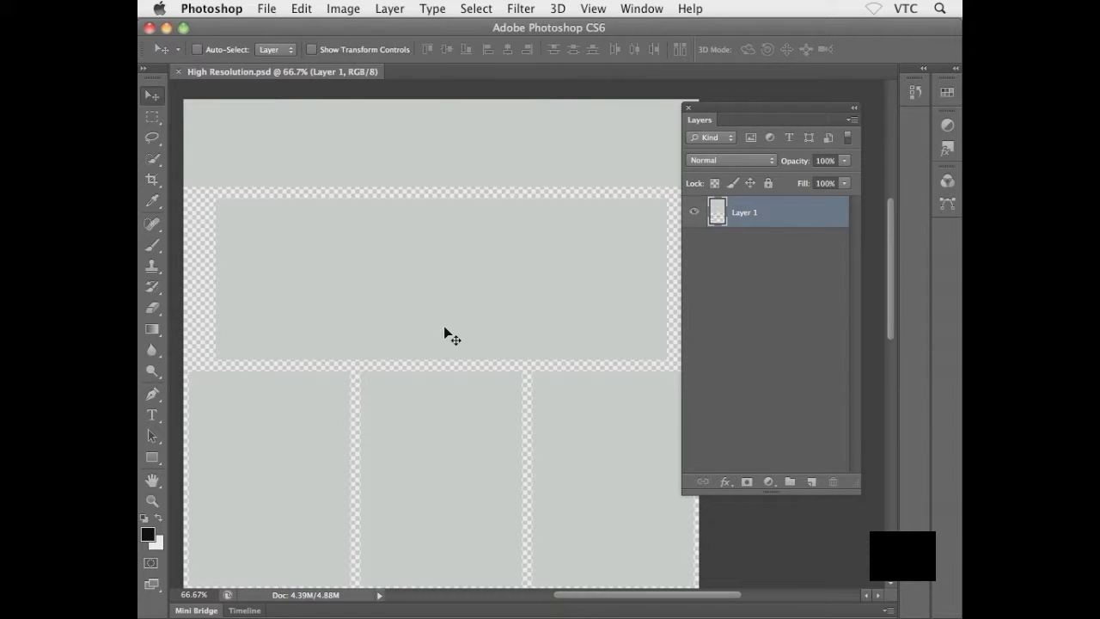
pyautogui.moveTo(435, 413); pyautogui.dragTo(445, 404)
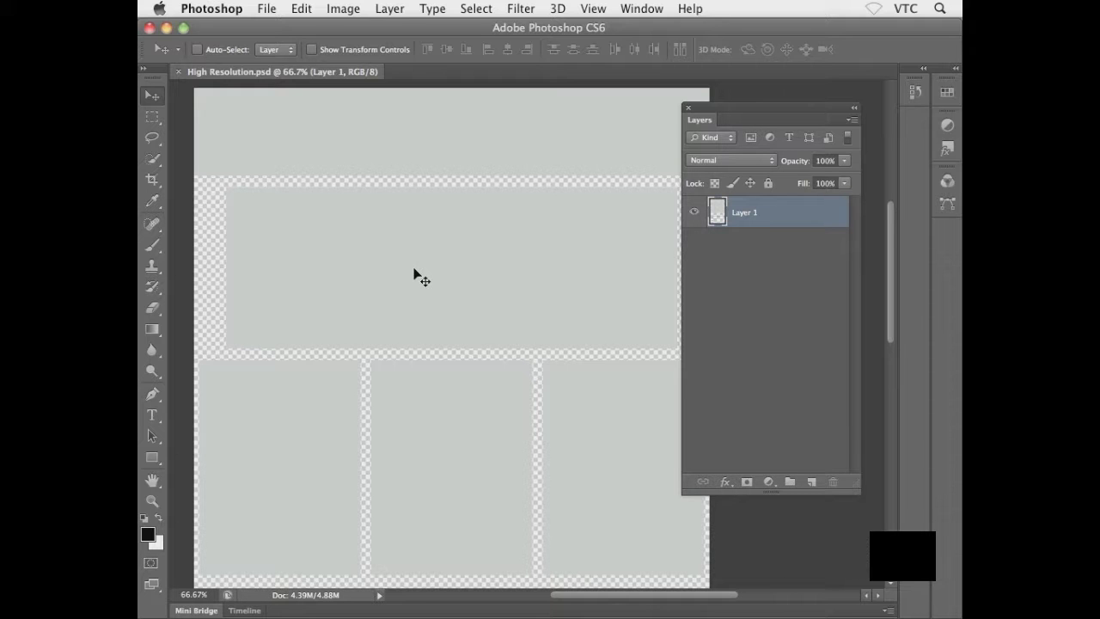
pyautogui.moveTo(420, 364); pyautogui.dragTo(420, 253)
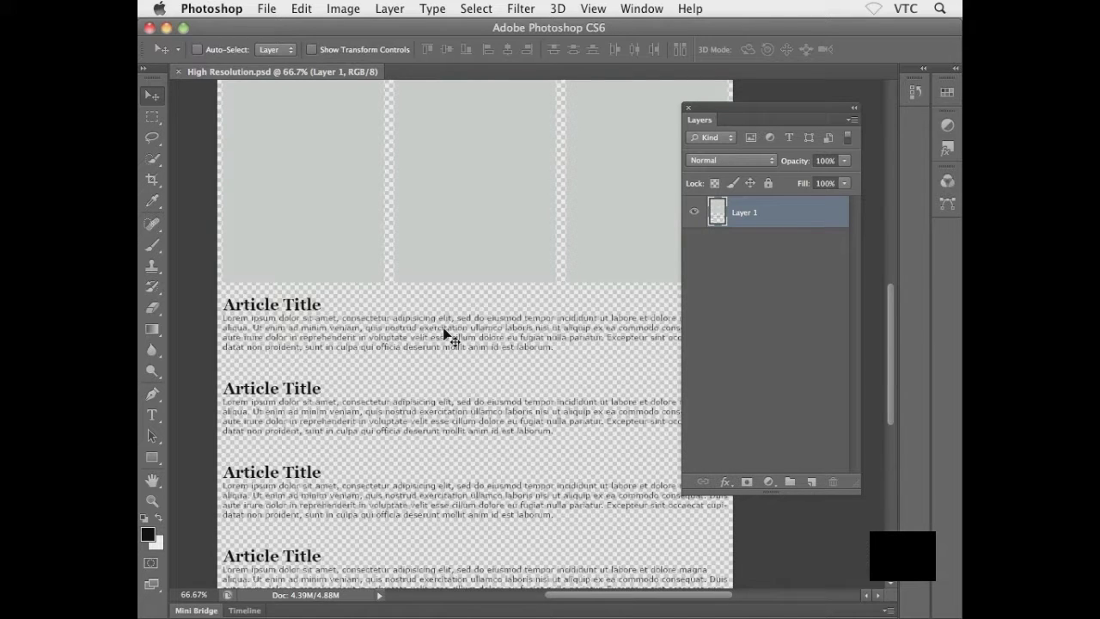
pyautogui.moveTo(450, 270); pyautogui.dragTo(446, 388)
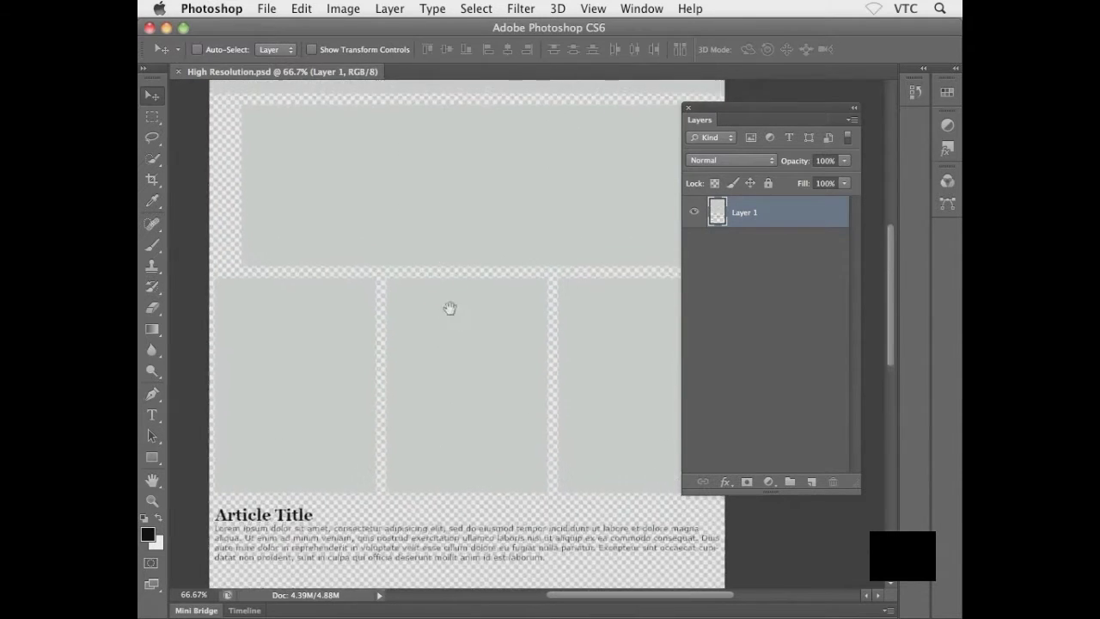
pyautogui.moveTo(449, 308); pyautogui.dragTo(435, 405)
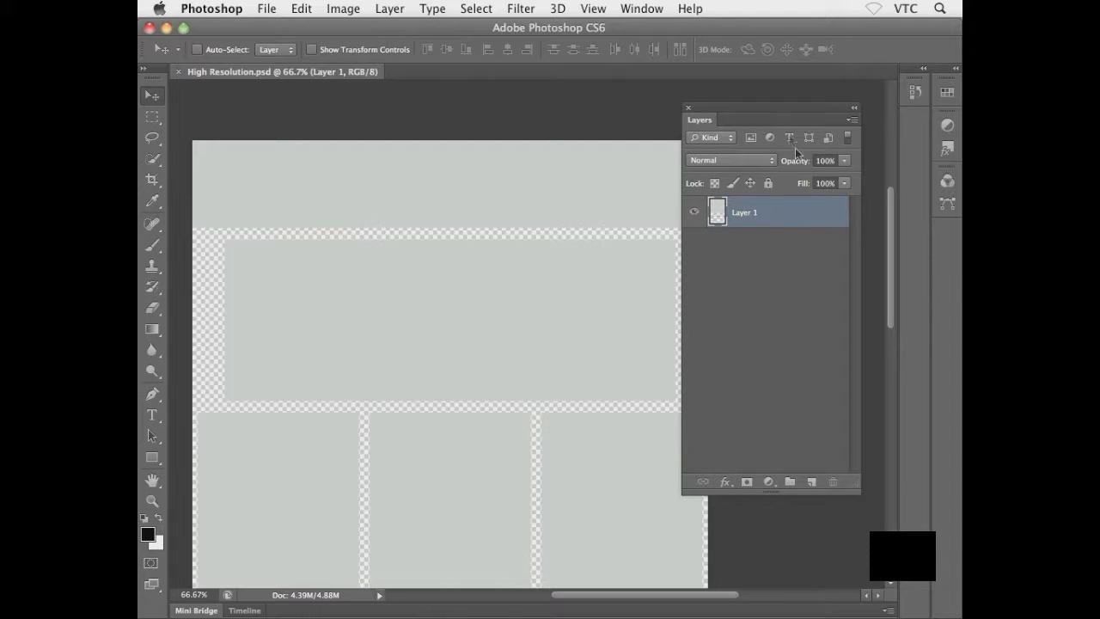
# Move the Layers panel down clear of the header and show the header's upper-left corner at 100% magnification
pyautogui.moveTo(774, 105); pyautogui.dragTo(773, 395)
pyautogui.hscroll(-3, 567, 285)
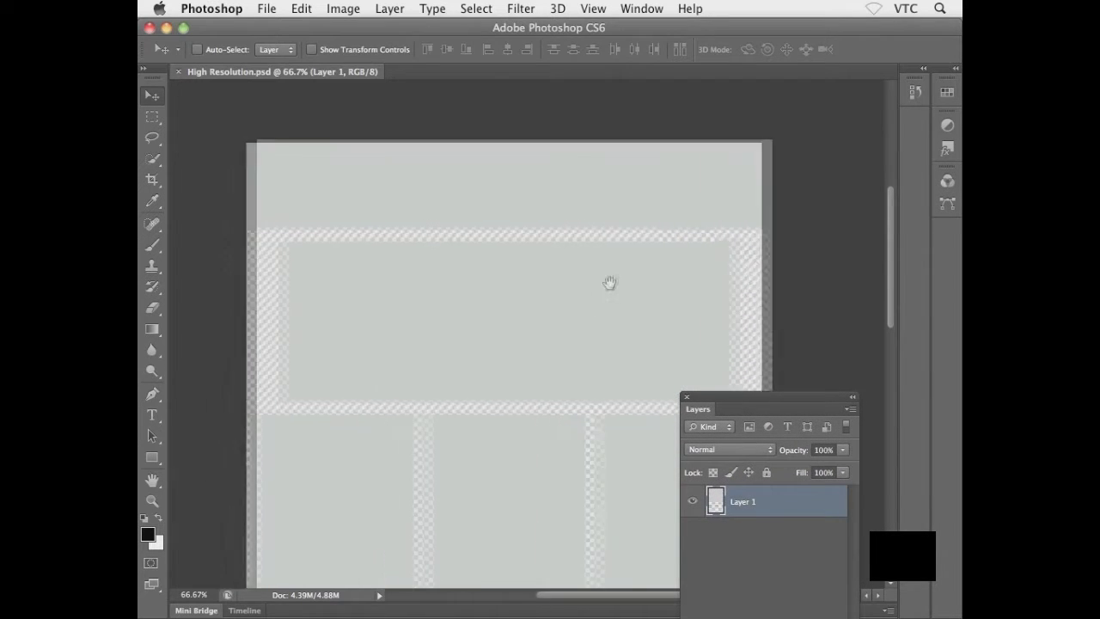
pyautogui.press('super+equal')
pyautogui.scroll(3, 507, 243)
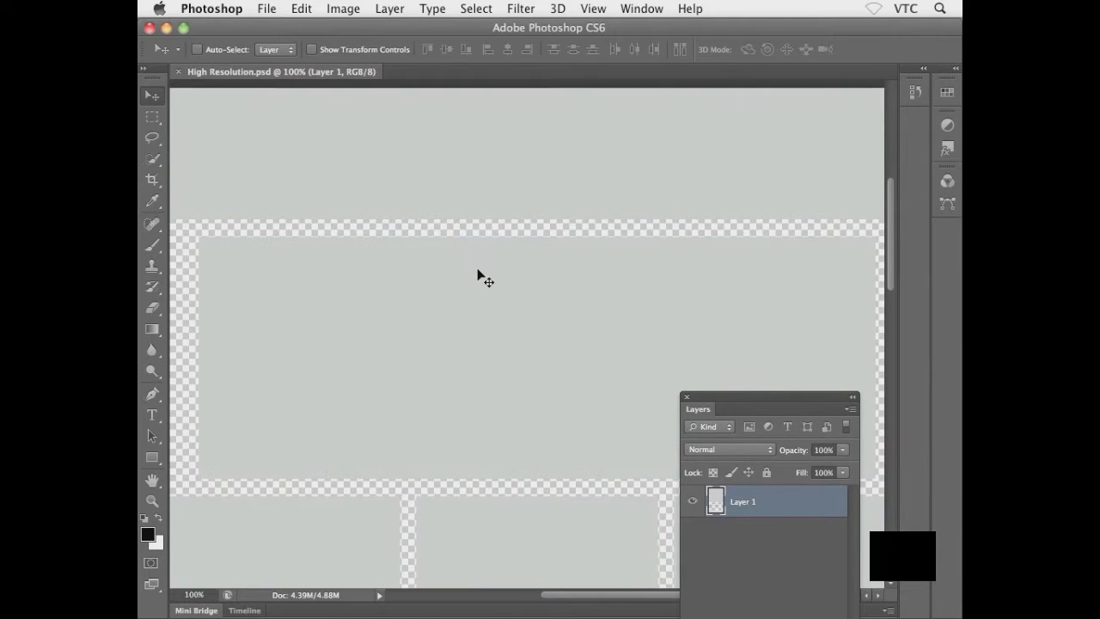
pyautogui.moveTo(420, 184); pyautogui.dragTo(458, 232)
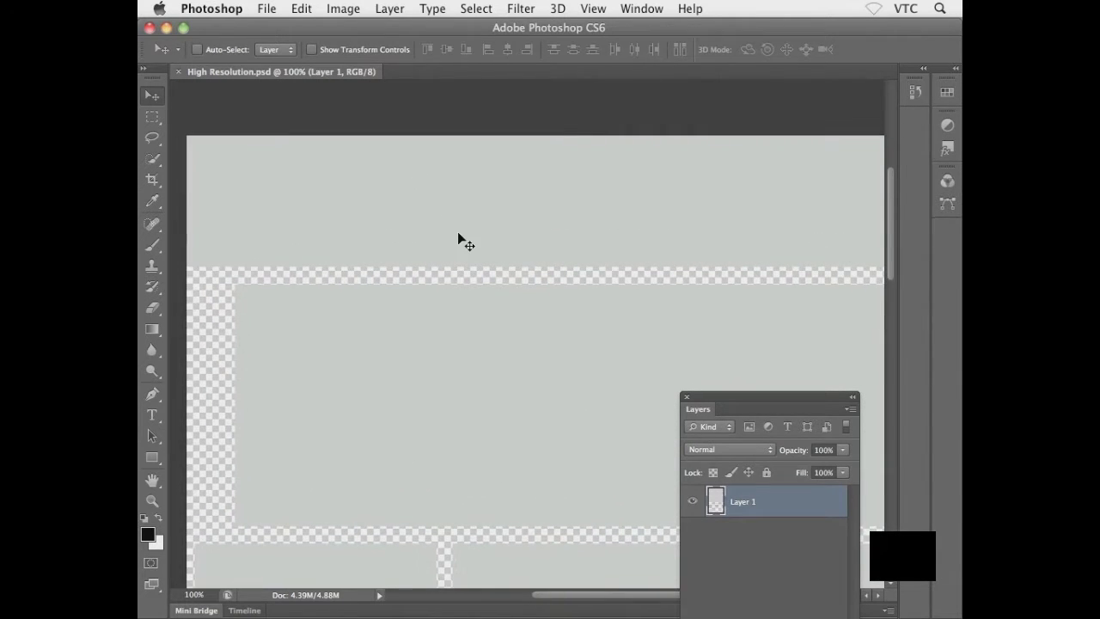
# Set the Rectangular Marquee to a fixed size of 960 px wide by 130 px high
pyautogui.click(152, 117)
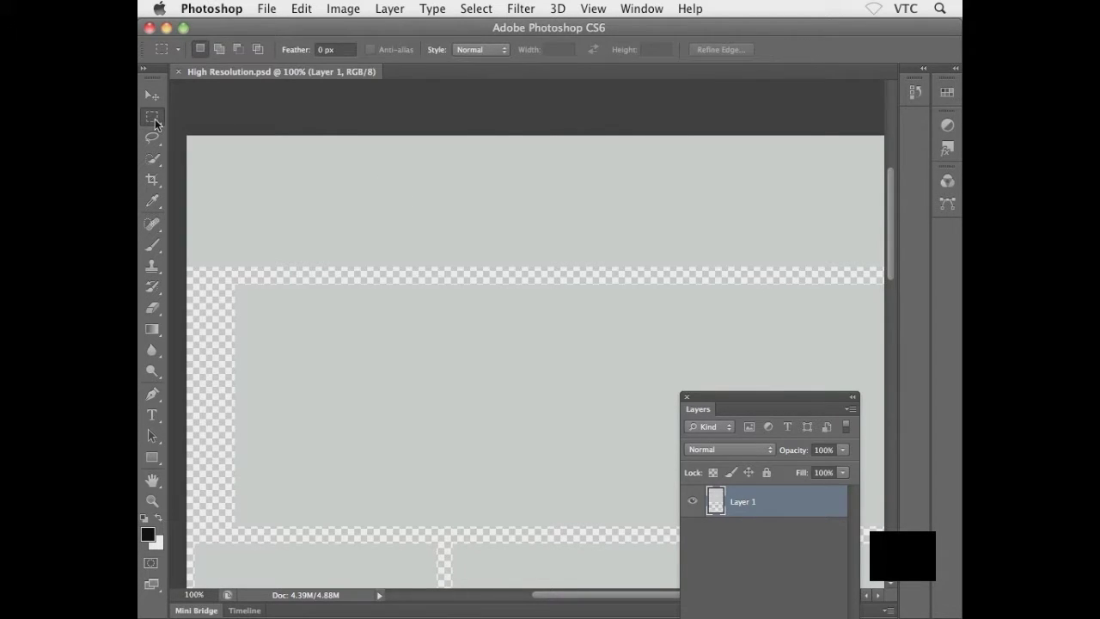
pyautogui.click(496, 49)
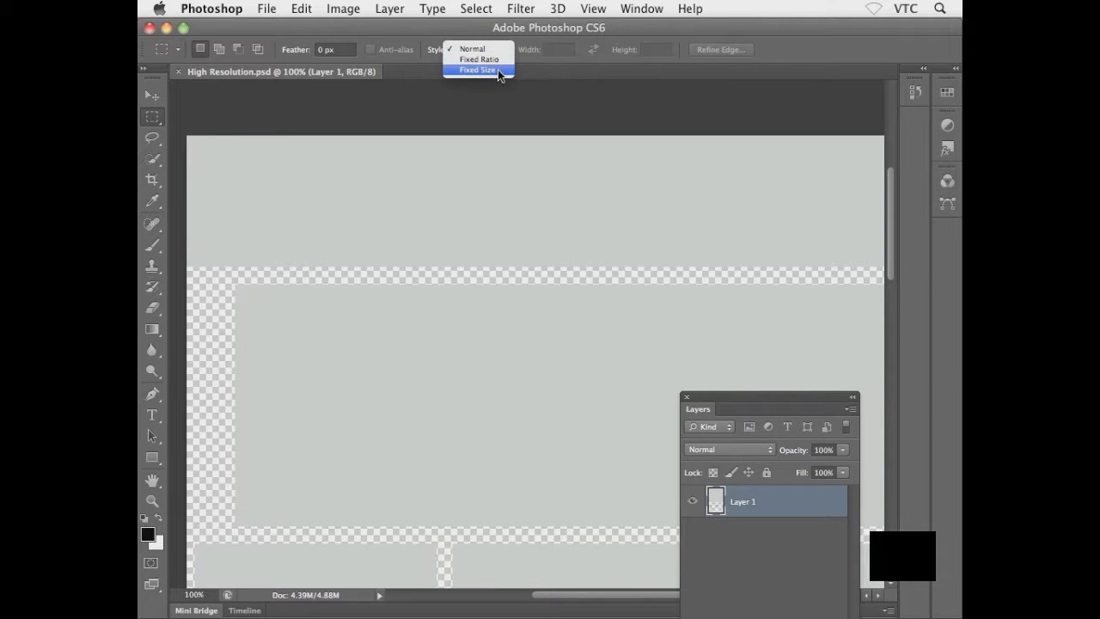
pyautogui.click(498, 70)
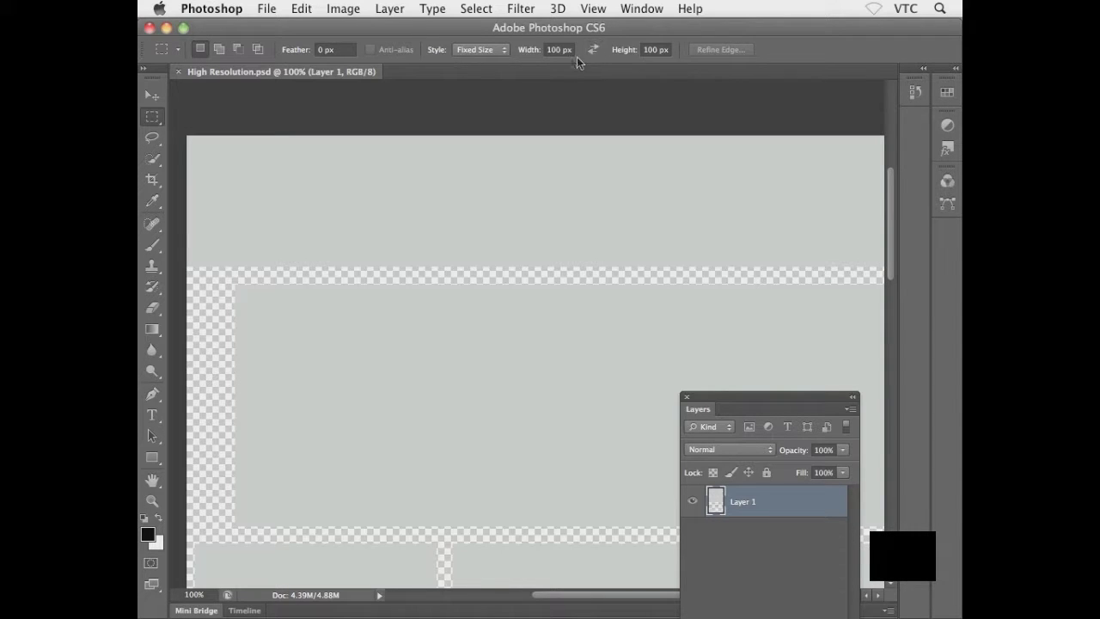
pyautogui.click(556, 50)
pyautogui.doubleClick(556, 50)
pyautogui.press('Tab')
pyautogui.write('130')
pyautogui.press('Return')
pyautogui.press('Tab')
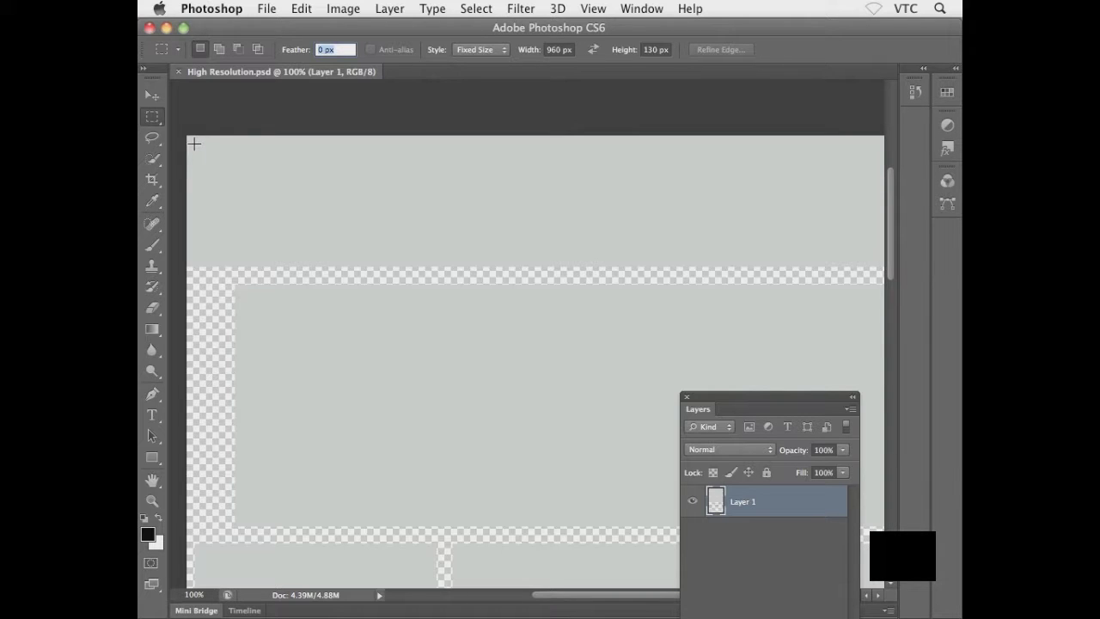
# Place the fixed-size selection over the header, aligned with the canvas's upper-left corner, and check its full width
pyautogui.moveTo(193, 143)
pyautogui.mouseDown()
pyautogui.moveTo(203, 152)
pyautogui.moveTo(200, 135)
pyautogui.mouseUp()
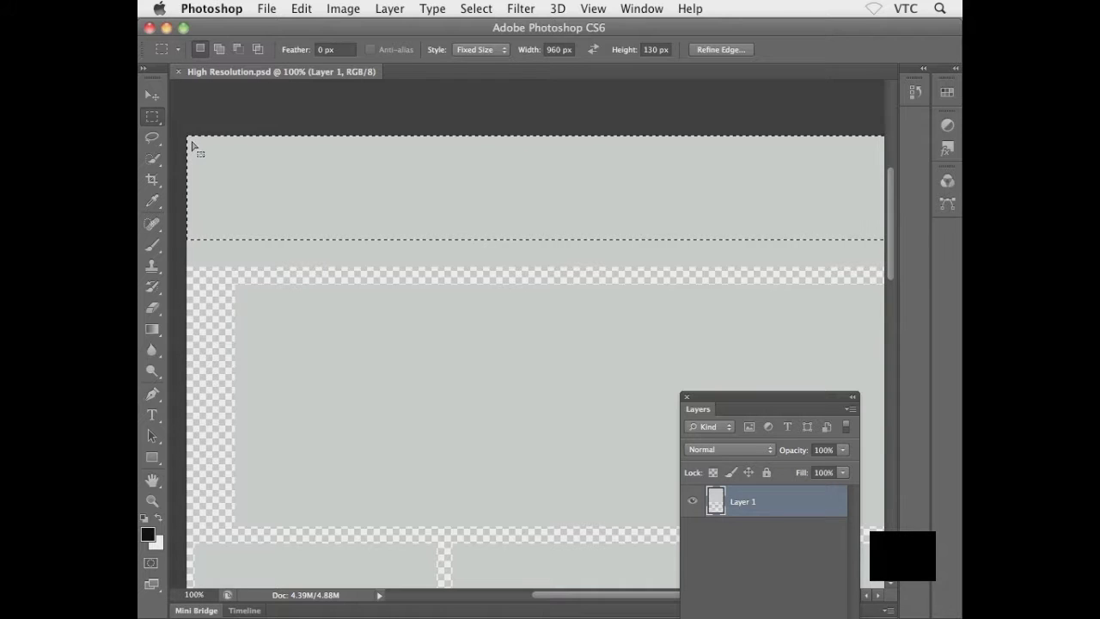
pyautogui.press('super+minus')
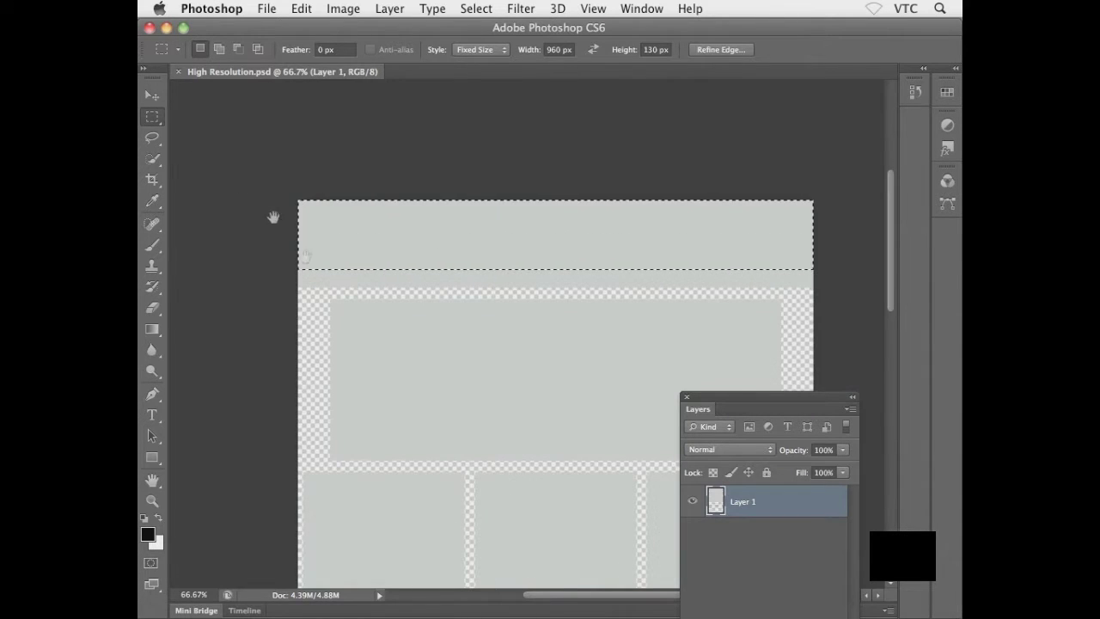
pyautogui.moveTo(371, 292); pyautogui.dragTo(312, 214)
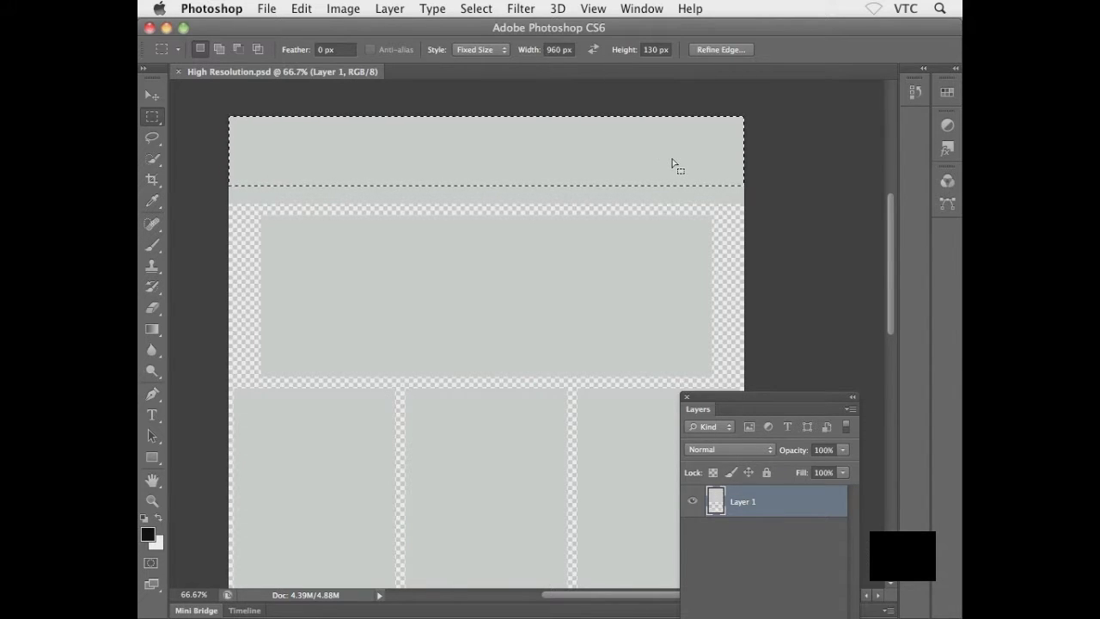
# Cut the selected header area to a new layer and toggle that layer's visibility to check it
pyautogui.click(389, 9)
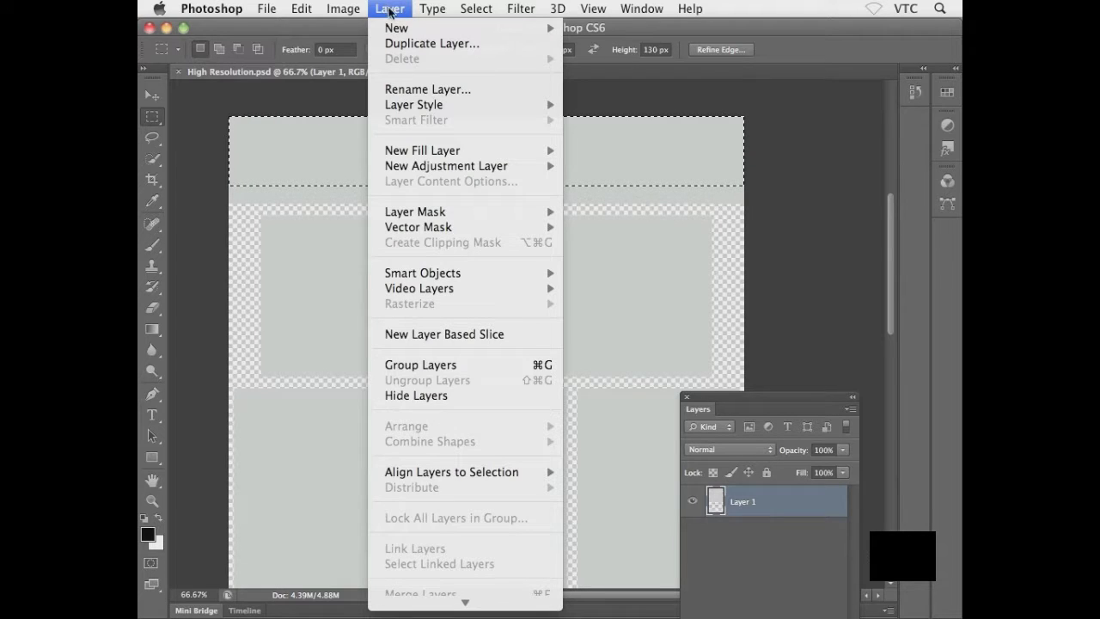
pyautogui.moveTo(393, 29)
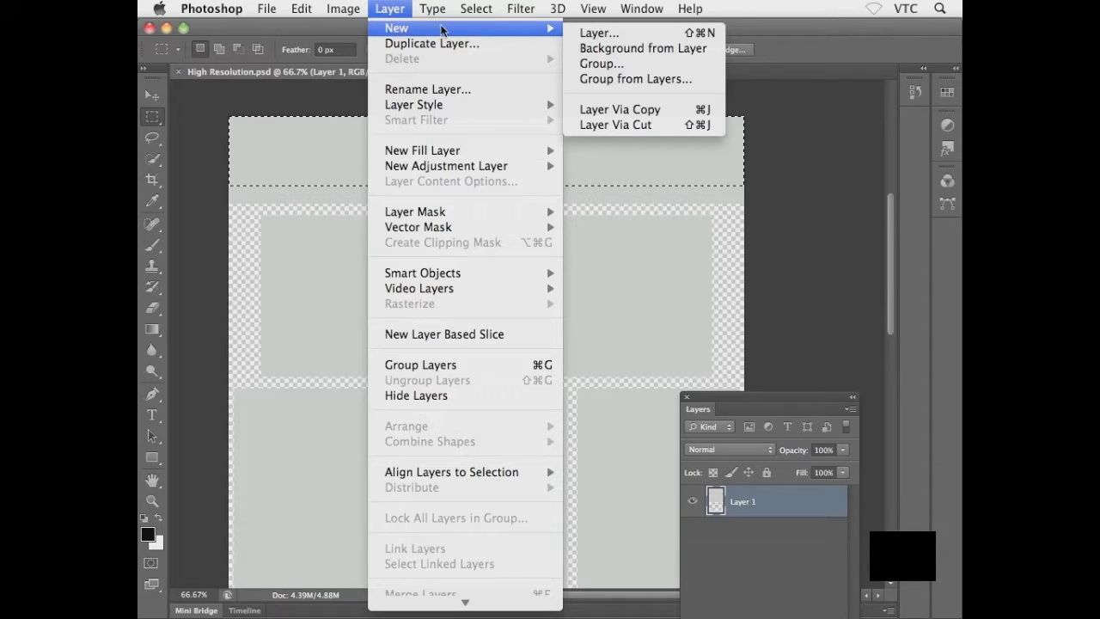
pyautogui.click(663, 126)
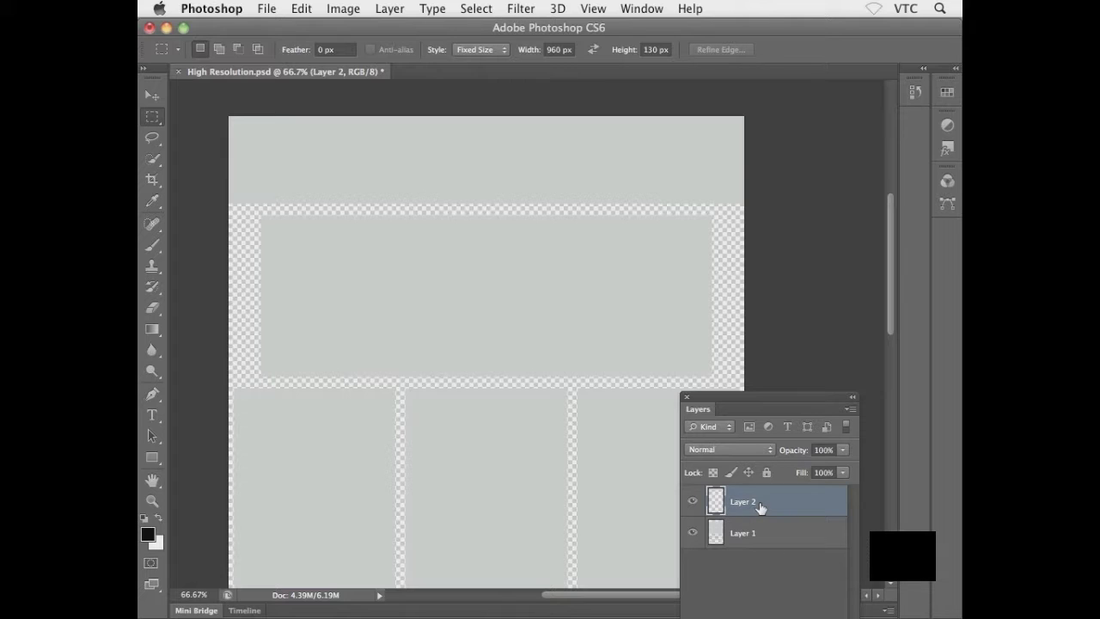
pyautogui.click(692, 504)
pyautogui.click(692, 504)
pyautogui.click(692, 503)
pyautogui.click(692, 504)
pyautogui.click(692, 504)
# Rename the new header layer as Header
pyautogui.doubleClick(741, 502)
pyautogui.write('Header')
pyautogui.press('Return')
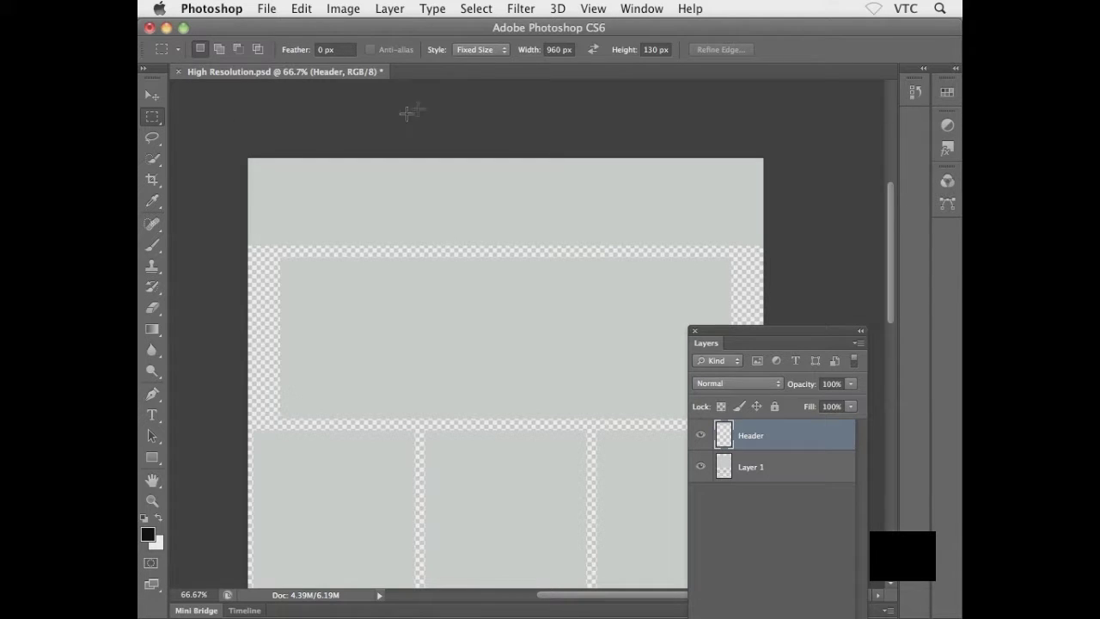
# Make Layer 1 the active layer and toggle its visibility to check the remaining wireframe content
pyautogui.click(482, 50)
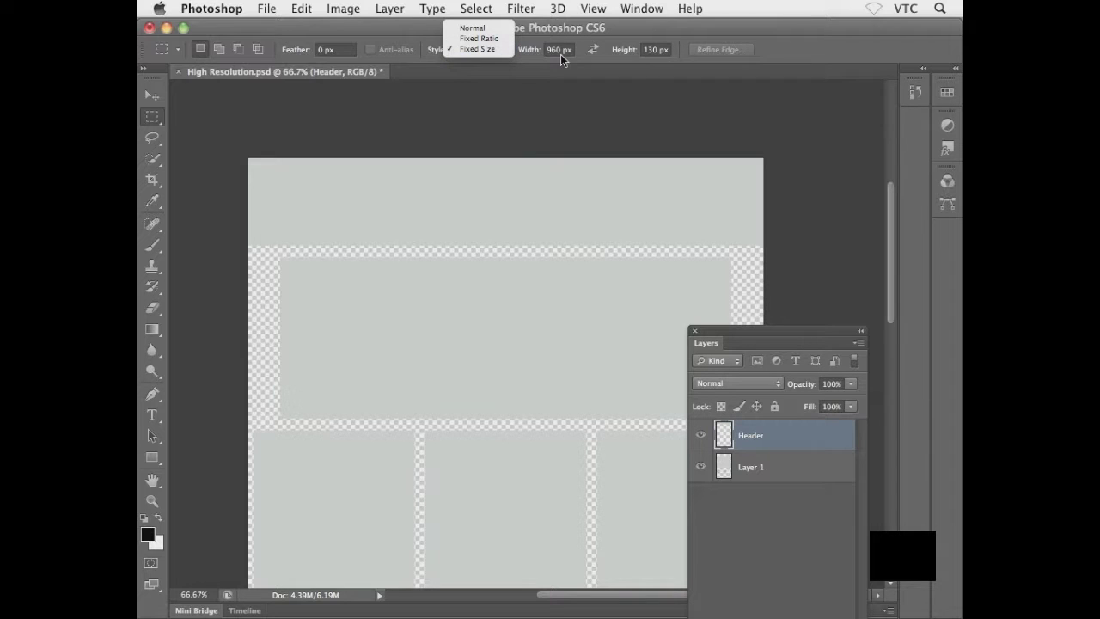
pyautogui.click(641, 59)
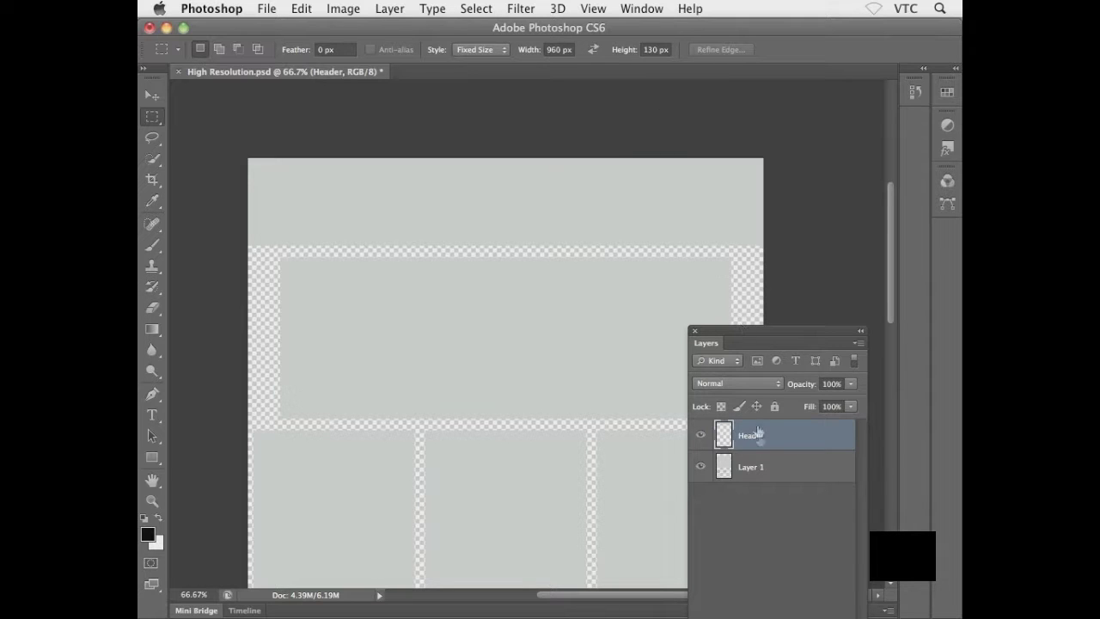
pyautogui.click(765, 469)
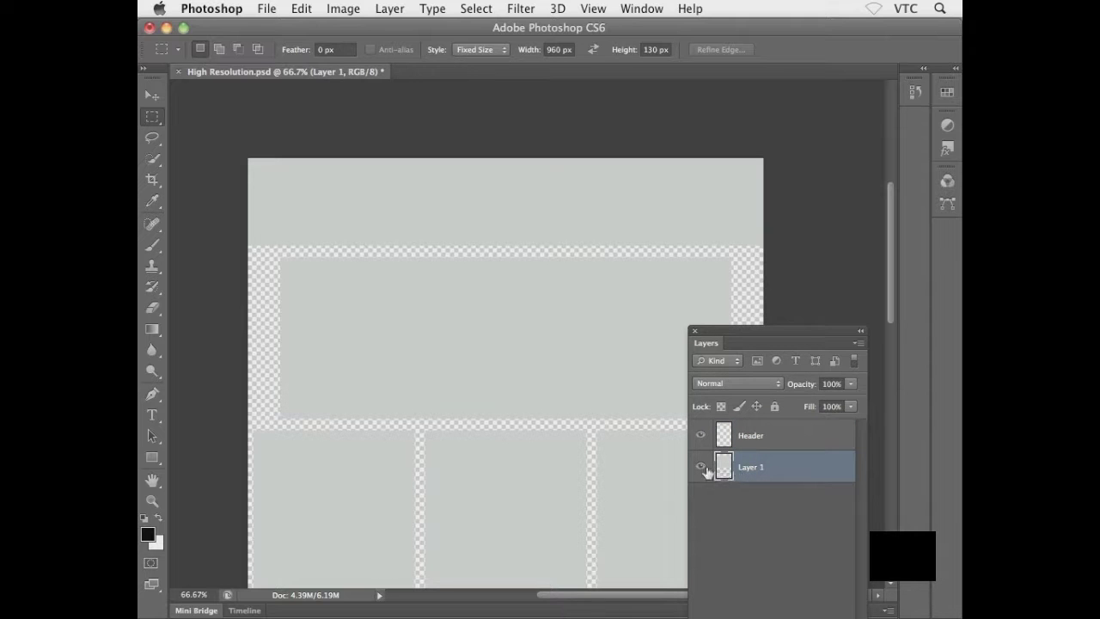
pyautogui.click(702, 469)
pyautogui.click(703, 469)
pyautogui.click(702, 468)
pyautogui.click(703, 469)
# Set the marquee style to Normal and select the full-width strip beneath the header area, checking its coverage with the Header layer hidden
pyautogui.click(489, 51)
pyautogui.click(486, 28)
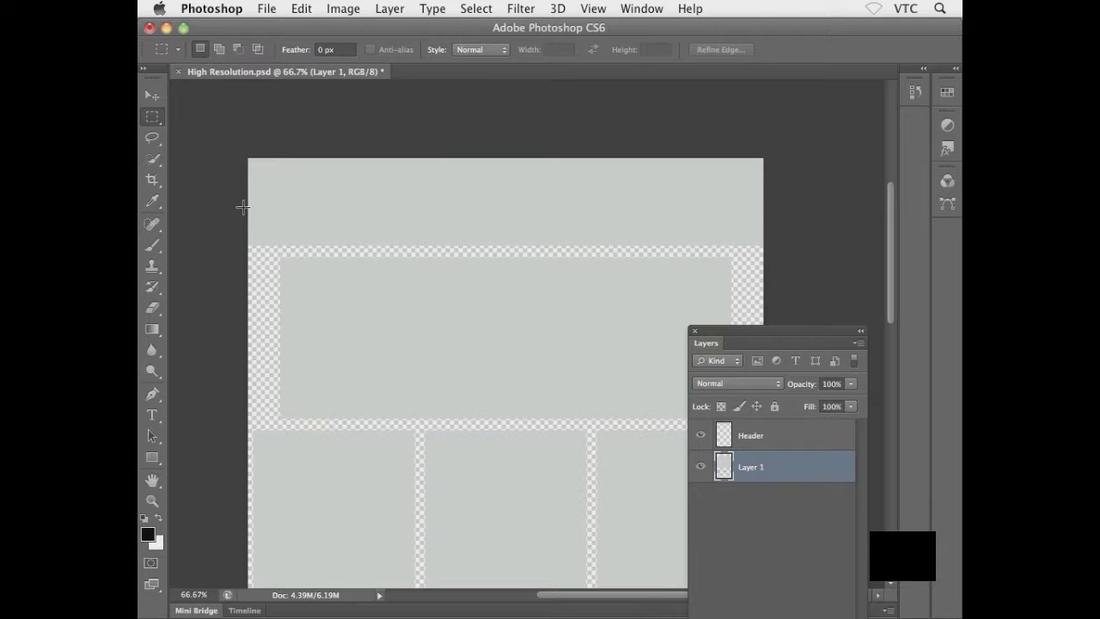
pyautogui.moveTo(242, 208); pyautogui.dragTo(302, 223)
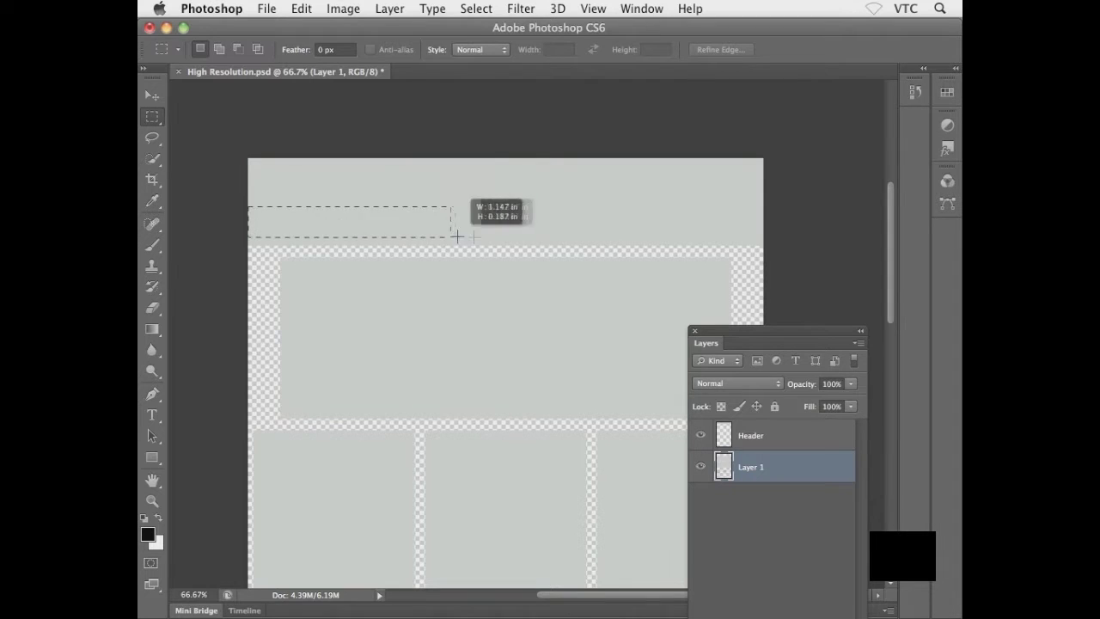
pyautogui.moveTo(727, 243); pyautogui.dragTo(779, 250)
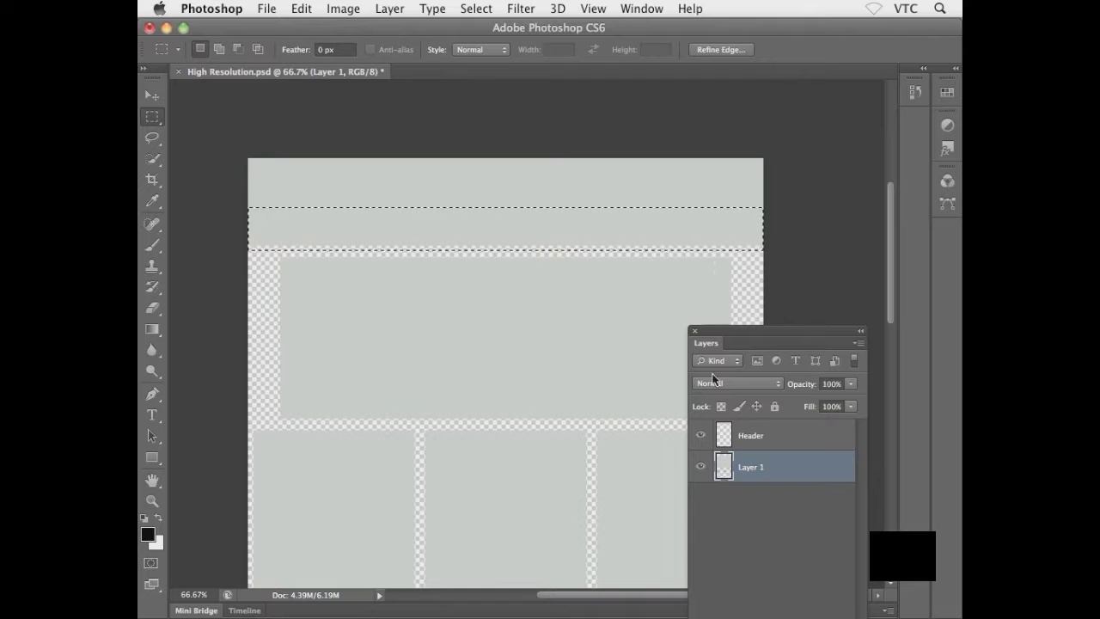
pyautogui.click(699, 438)
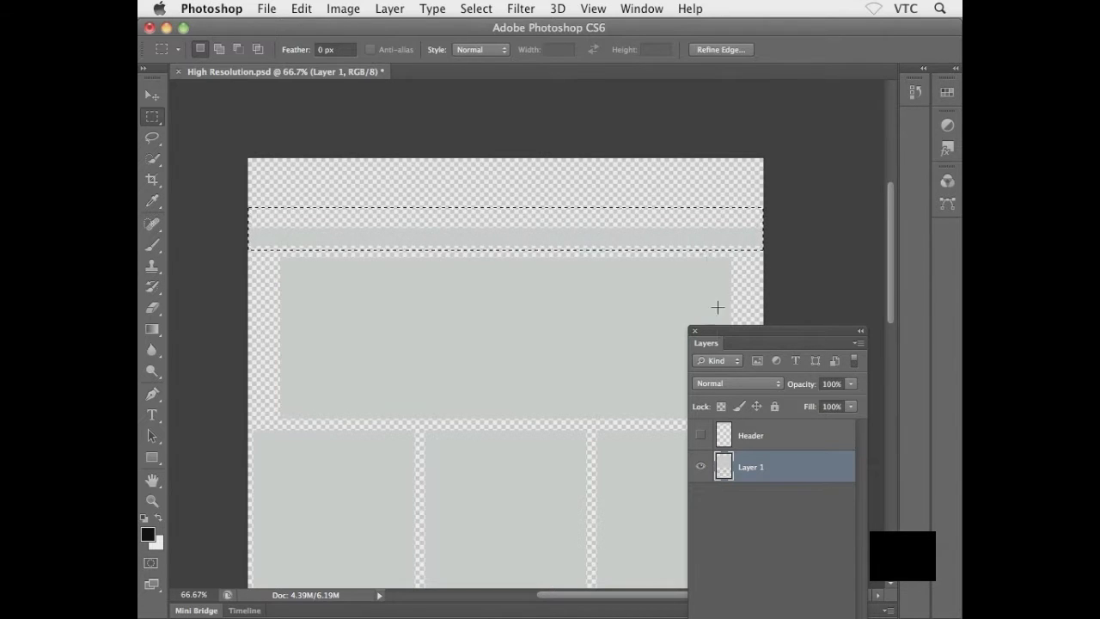
pyautogui.click(701, 435)
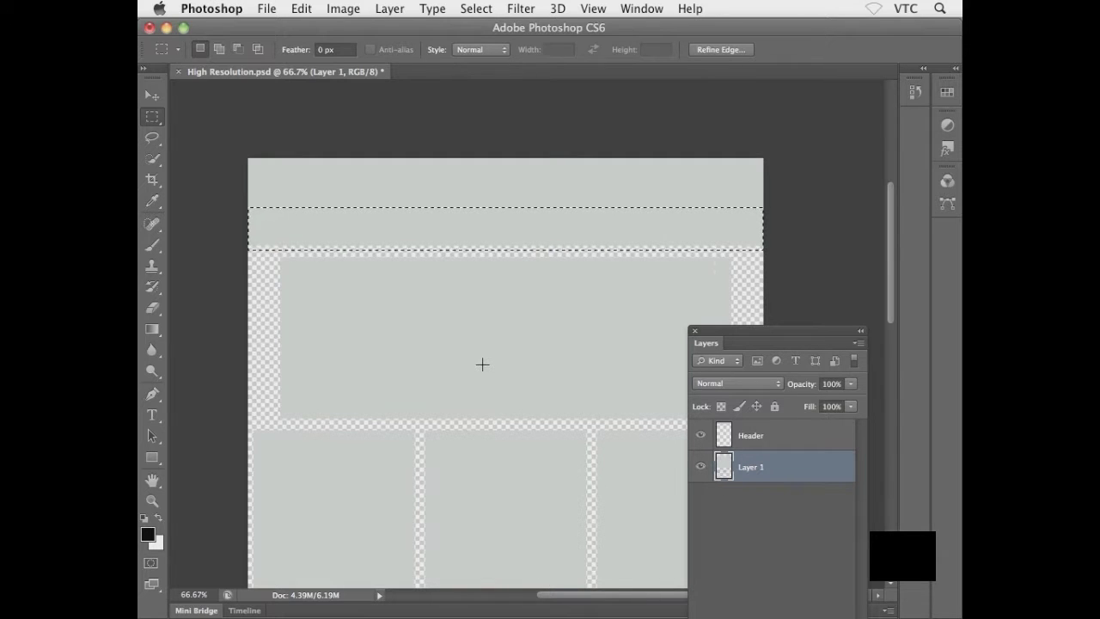
# Cut the selected full-width strip from Layer 1 to a new layer
pyautogui.click(390, 9)
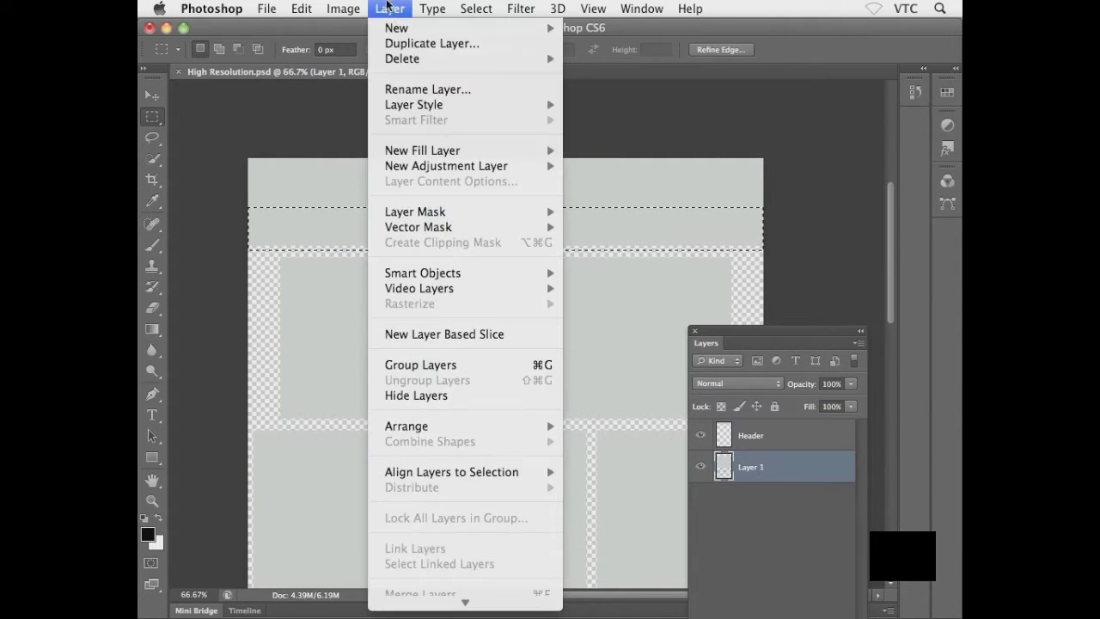
pyautogui.moveTo(393, 28)
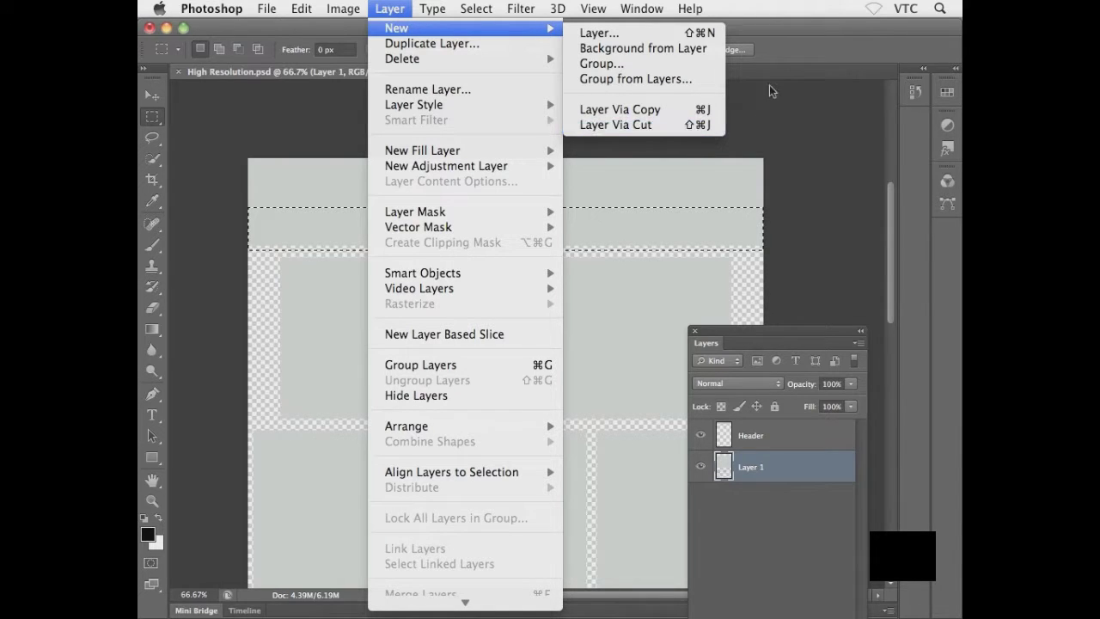
pyautogui.click(792, 53)
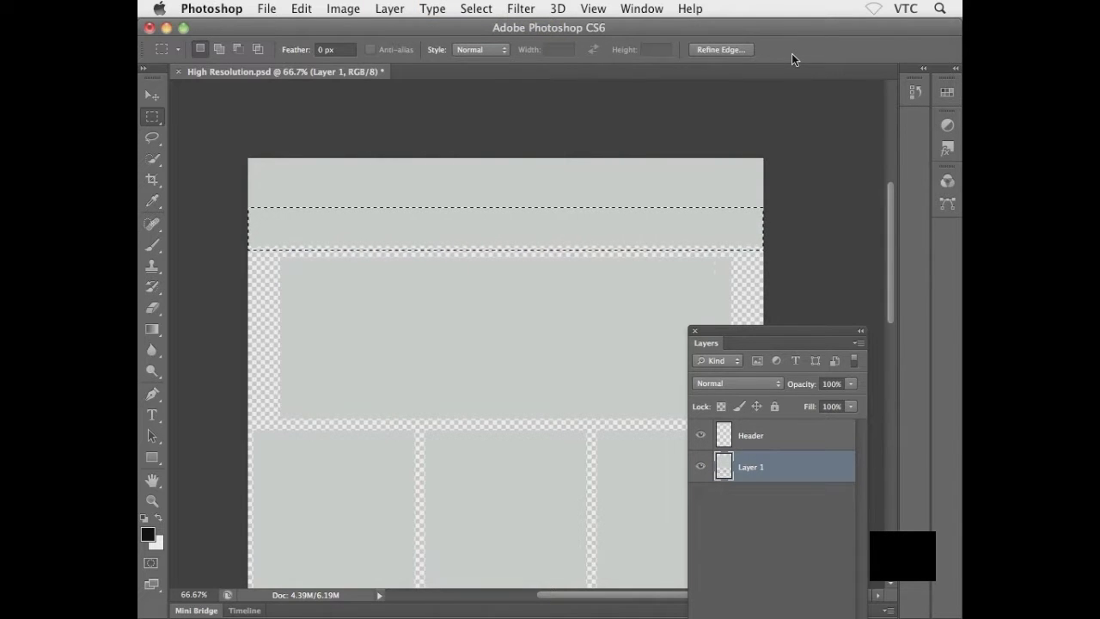
pyautogui.press('super+j')
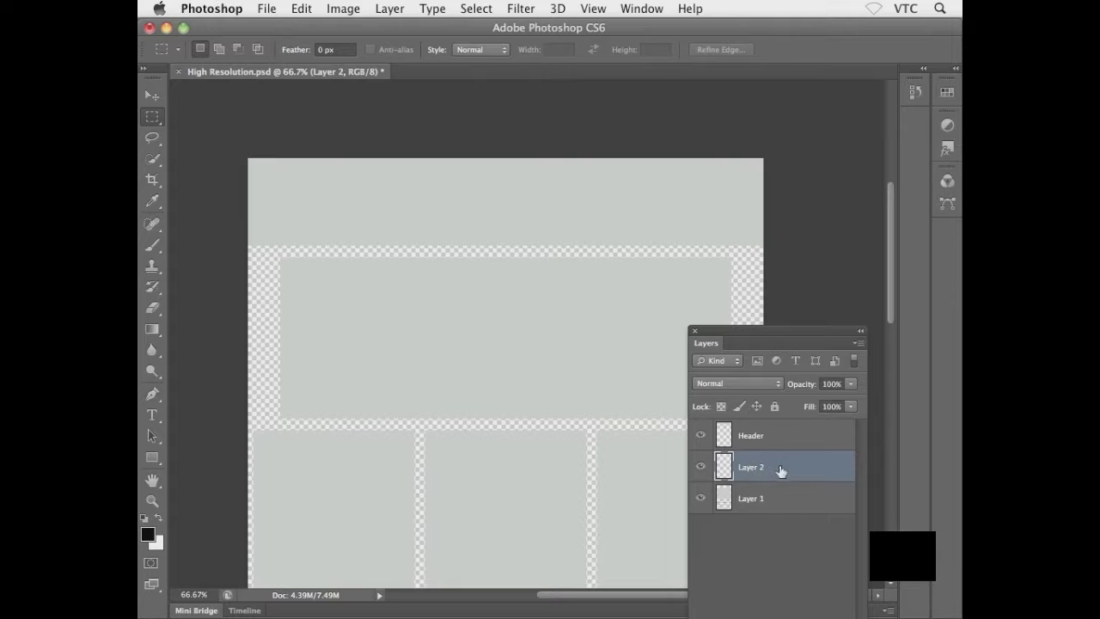
# Toggle the visibility of the new strip layer, Header and Layer 1 to examine the strip on its own
pyautogui.click(701, 467)
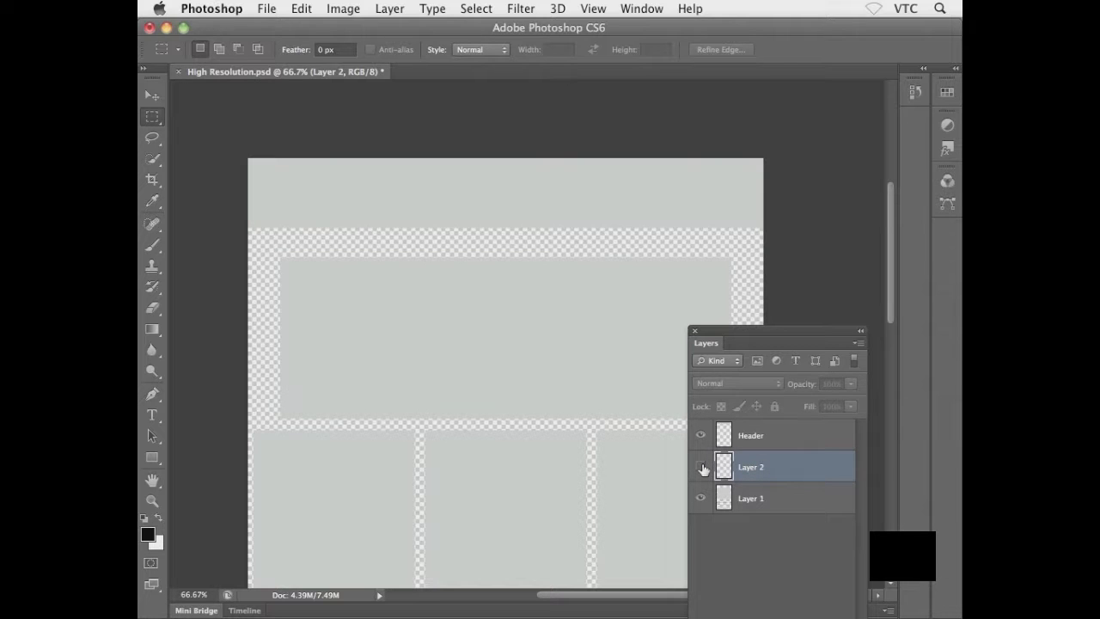
pyautogui.click(701, 466)
pyautogui.click(701, 467)
pyautogui.click(701, 467)
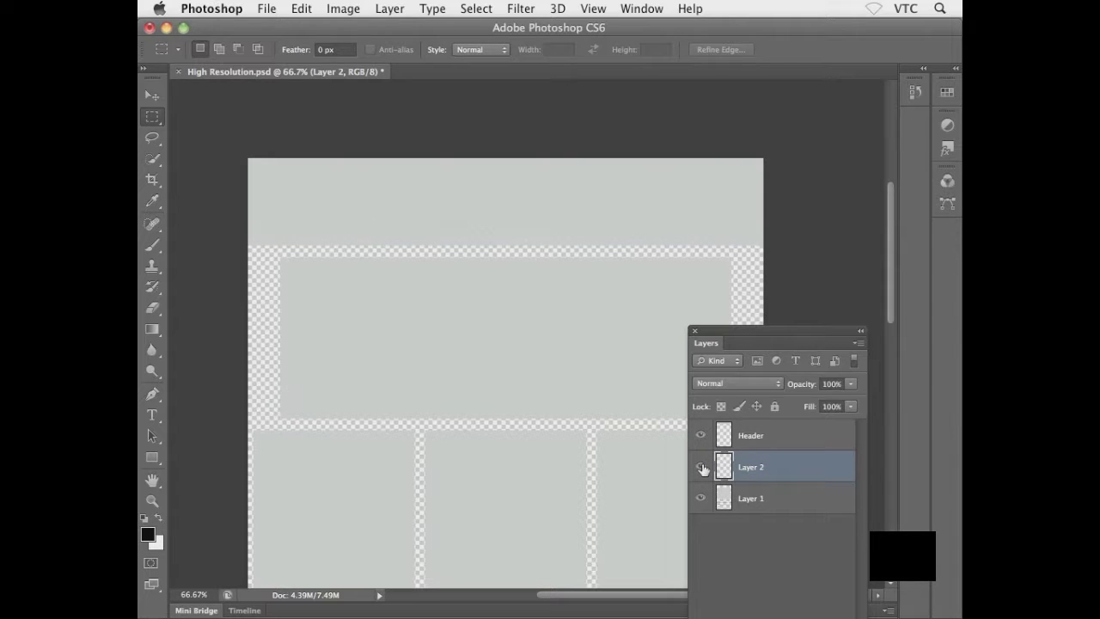
pyautogui.click(701, 437)
pyautogui.click(700, 499)
pyautogui.click(702, 467)
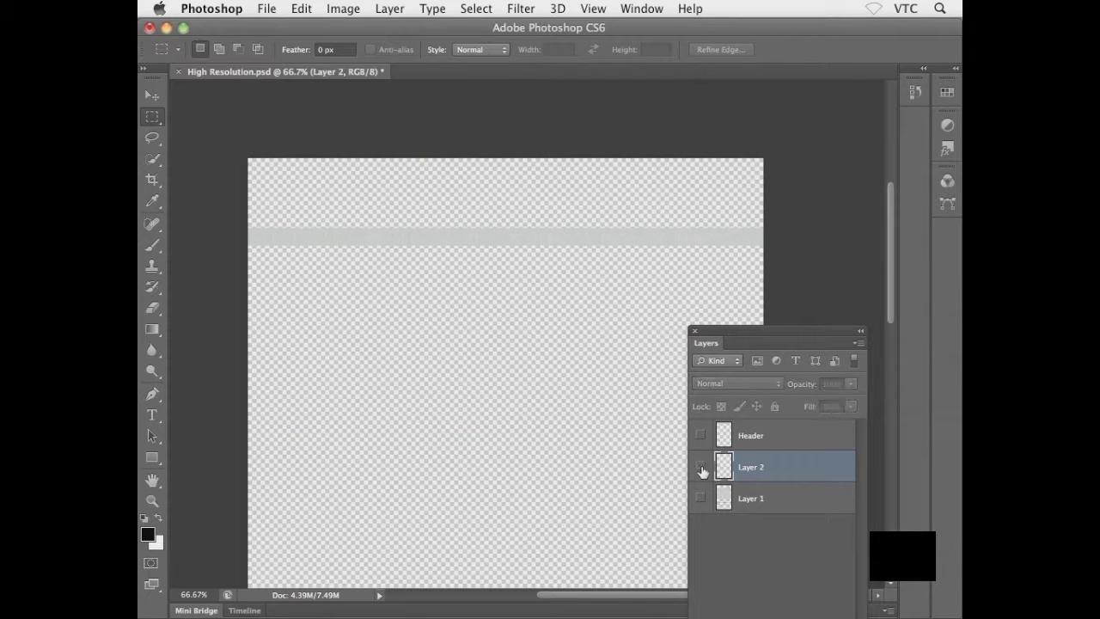
pyautogui.click(701, 467)
pyautogui.click(702, 467)
pyautogui.click(702, 467)
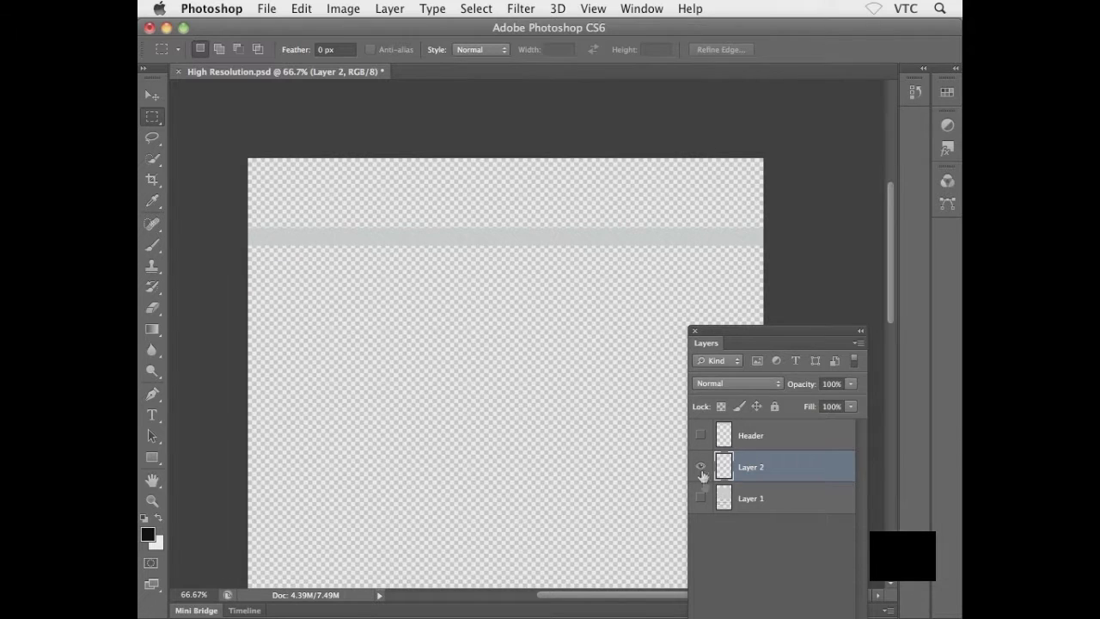
pyautogui.click(701, 499)
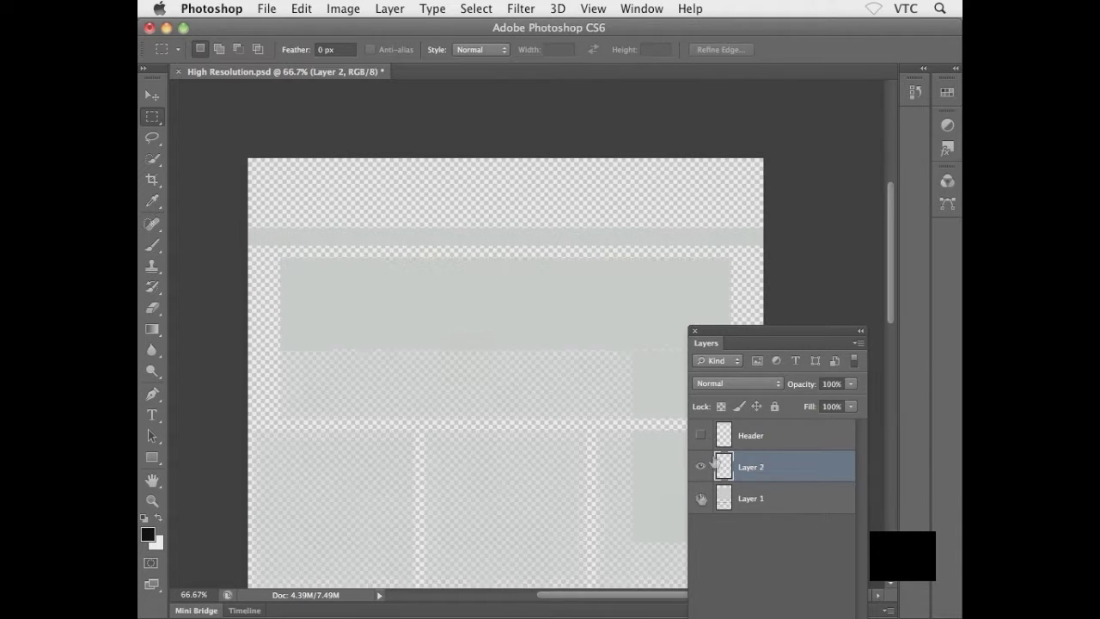
pyautogui.click(700, 436)
# Rename the new strip layer as Nav Menu
pyautogui.doubleClick(747, 469)
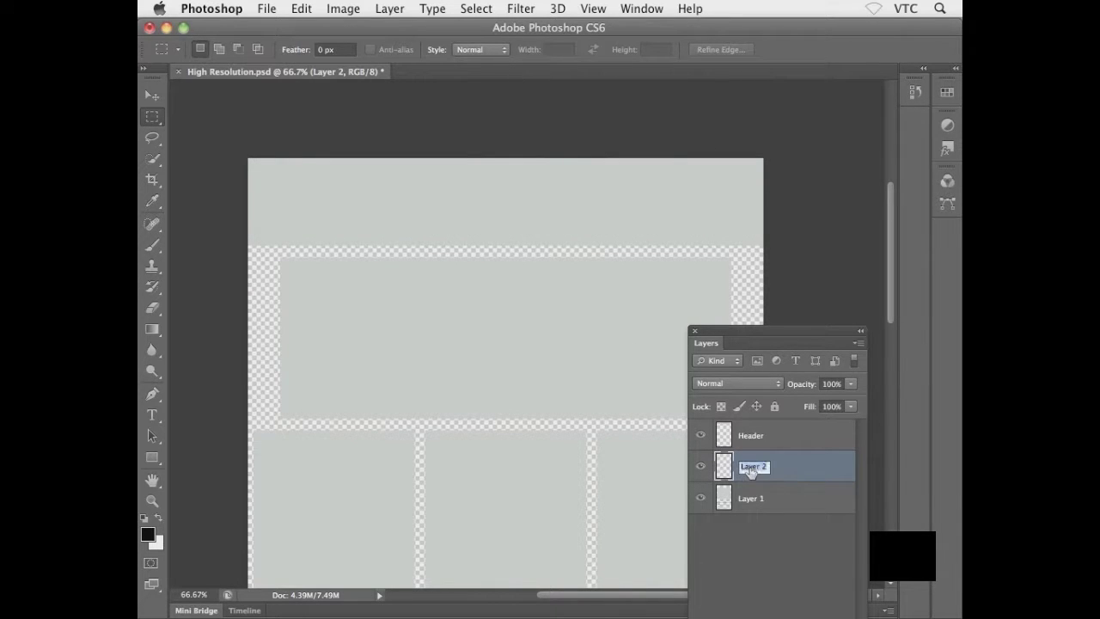
pyautogui.write('Nav Menu')
pyautogui.press('Return')
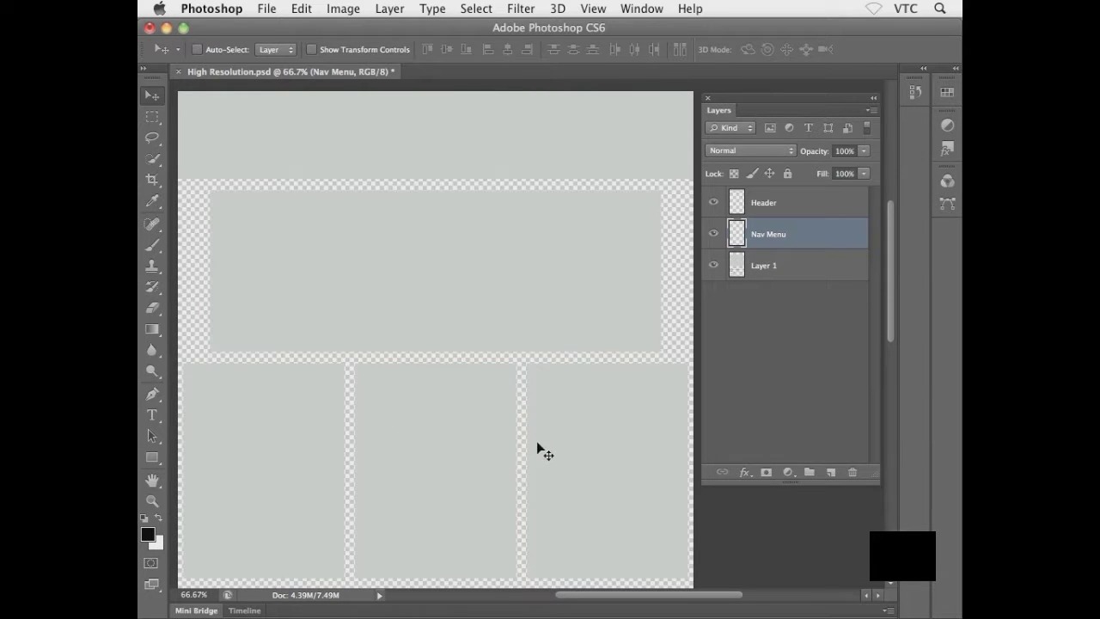
pyautogui.press('space')
pyautogui.moveTo(455, 493); pyautogui.dragTo(462, 305)
pyautogui.moveTo(461, 445)
pyautogui.mouseDown()
pyautogui.moveTo(459, 270)
pyautogui.moveTo(459, 438)
pyautogui.mouseUp()
pyautogui.moveTo(449, 214); pyautogui.dragTo(445, 425)
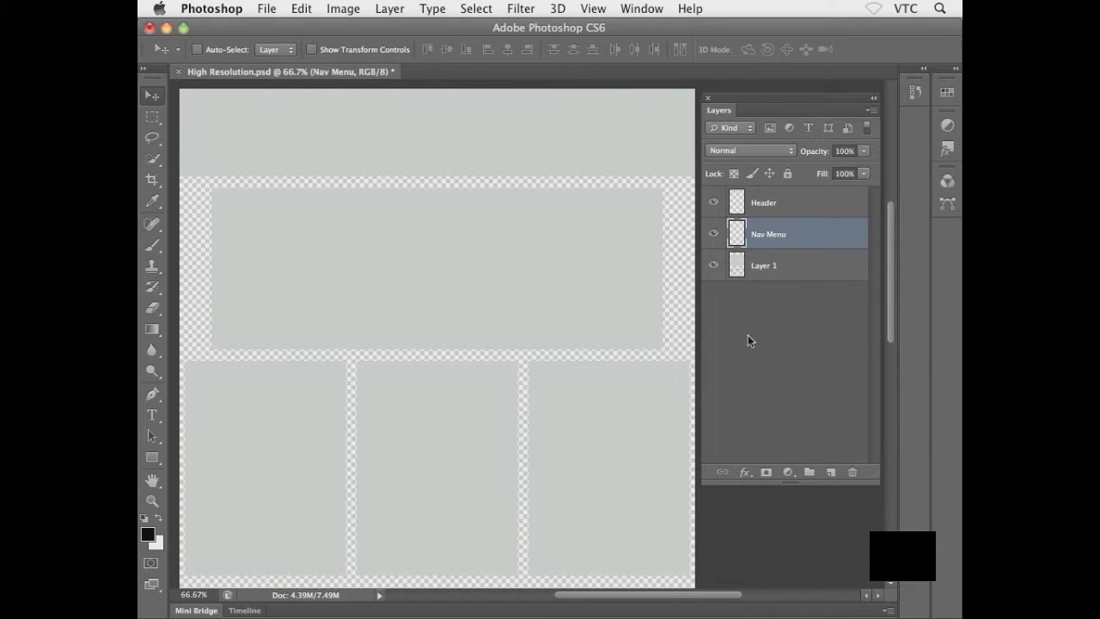
# Select the large banner block on Layer 1 with the Magic Wand tool
pyautogui.click(778, 266)
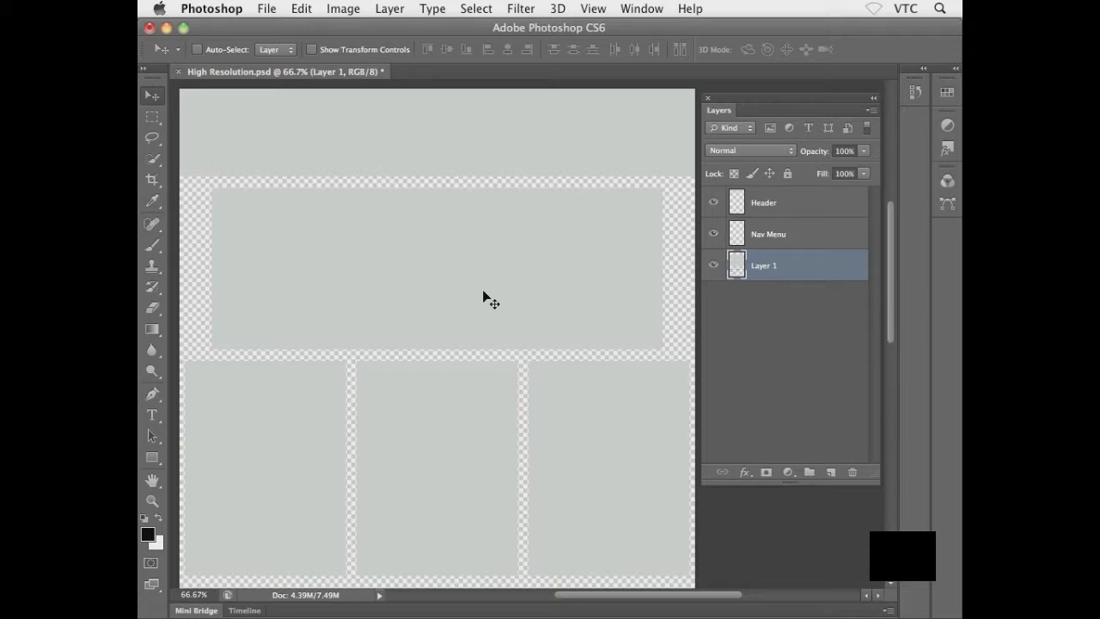
pyautogui.press('w')
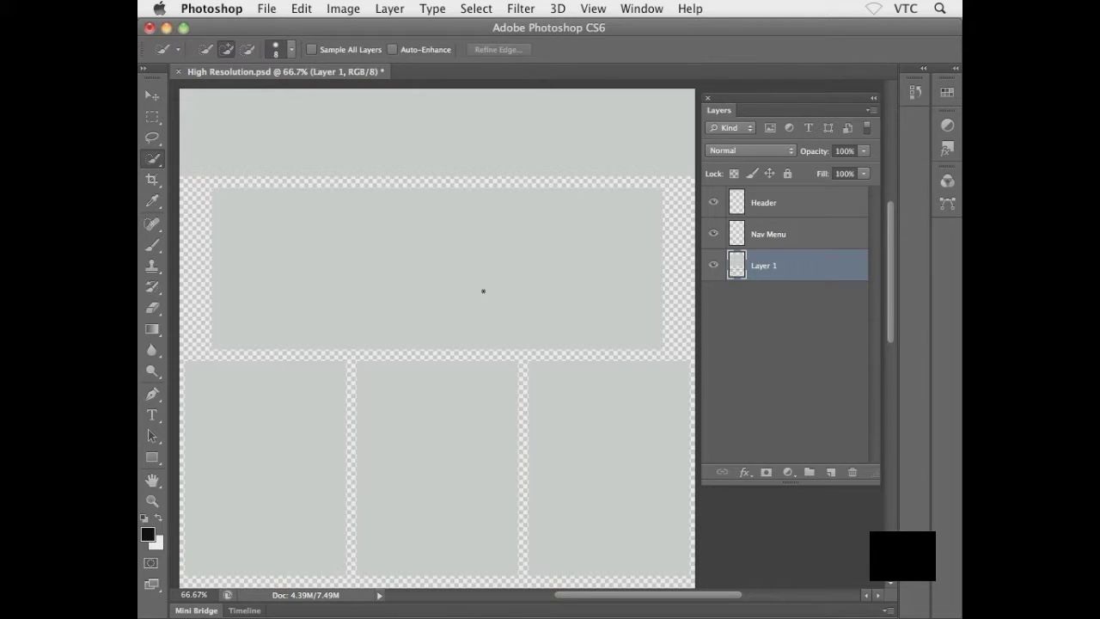
pyautogui.click(158, 165)
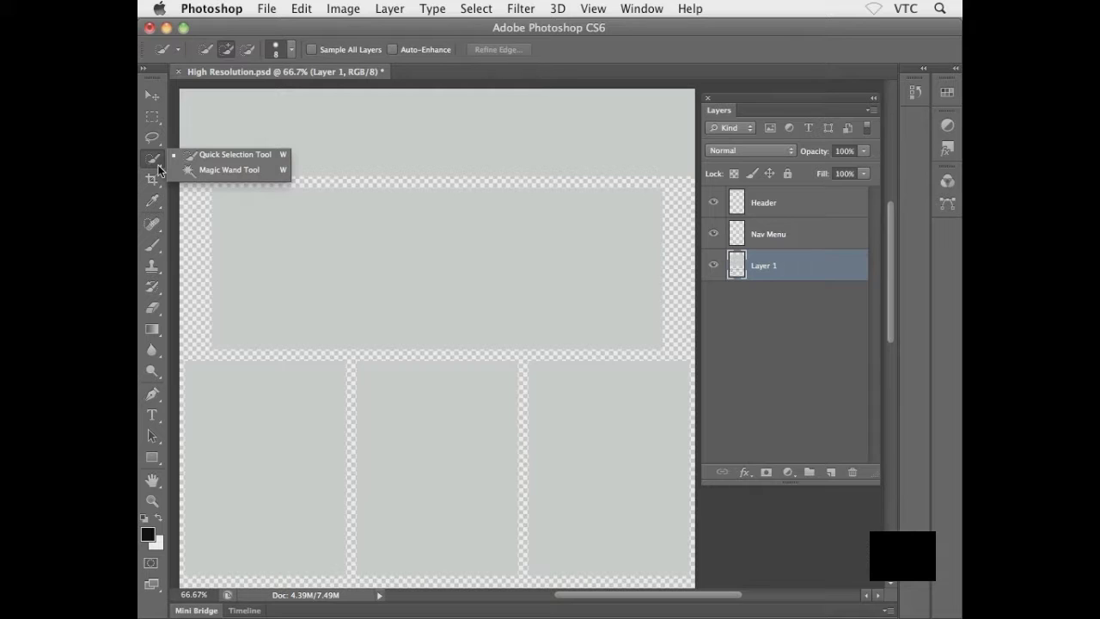
pyautogui.click(216, 170)
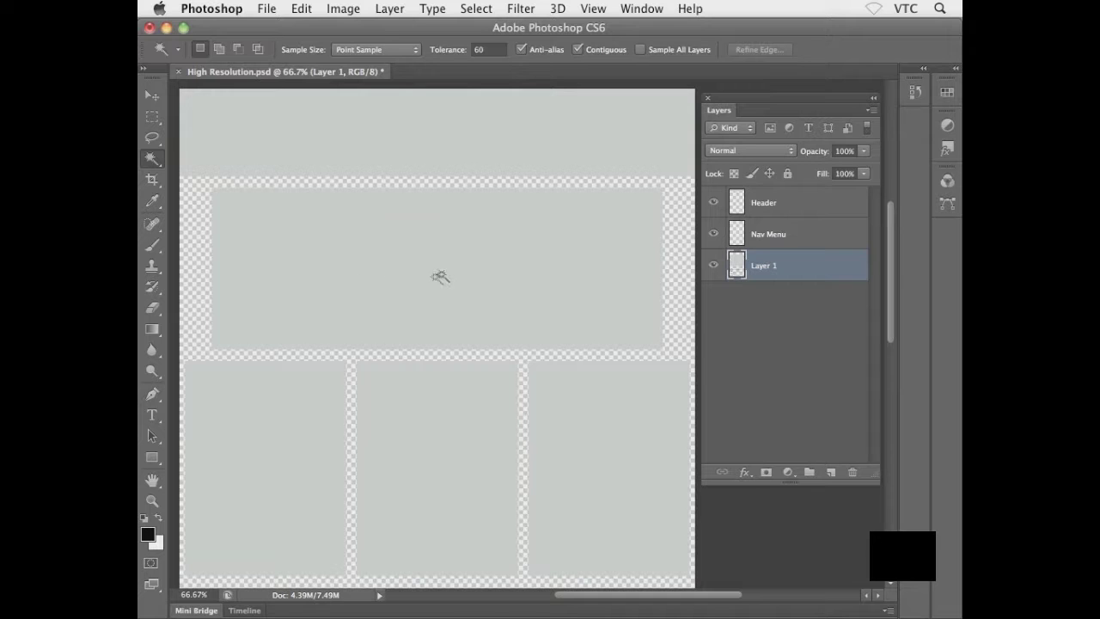
pyautogui.click(447, 274)
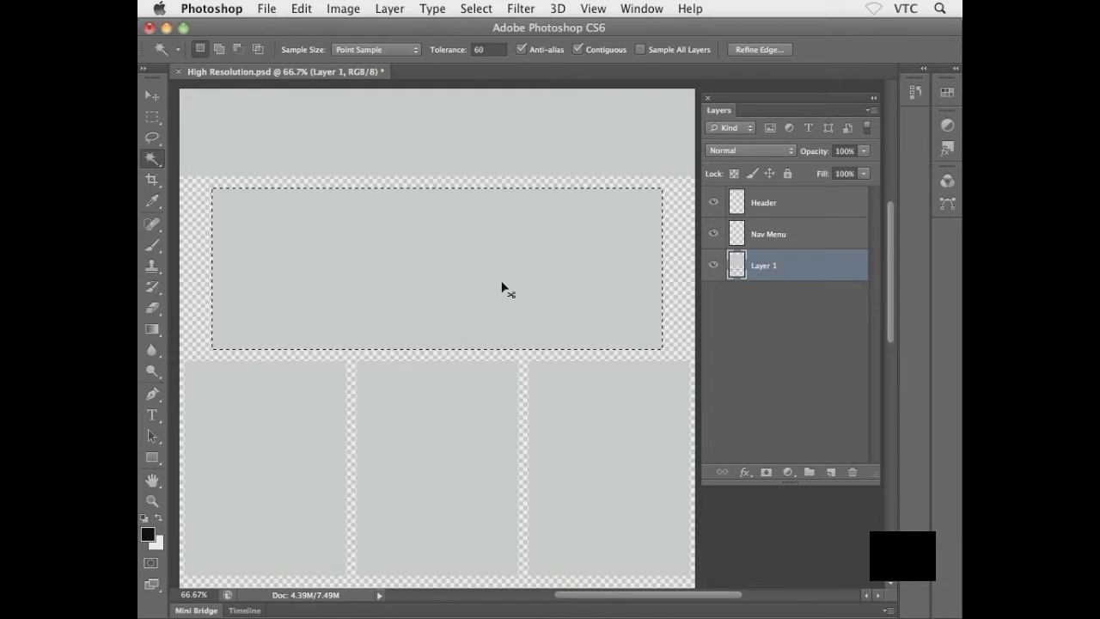
# Cut the selected banner block to a new layer and rename that layer as Slideshow
pyautogui.press('super+shift+j')
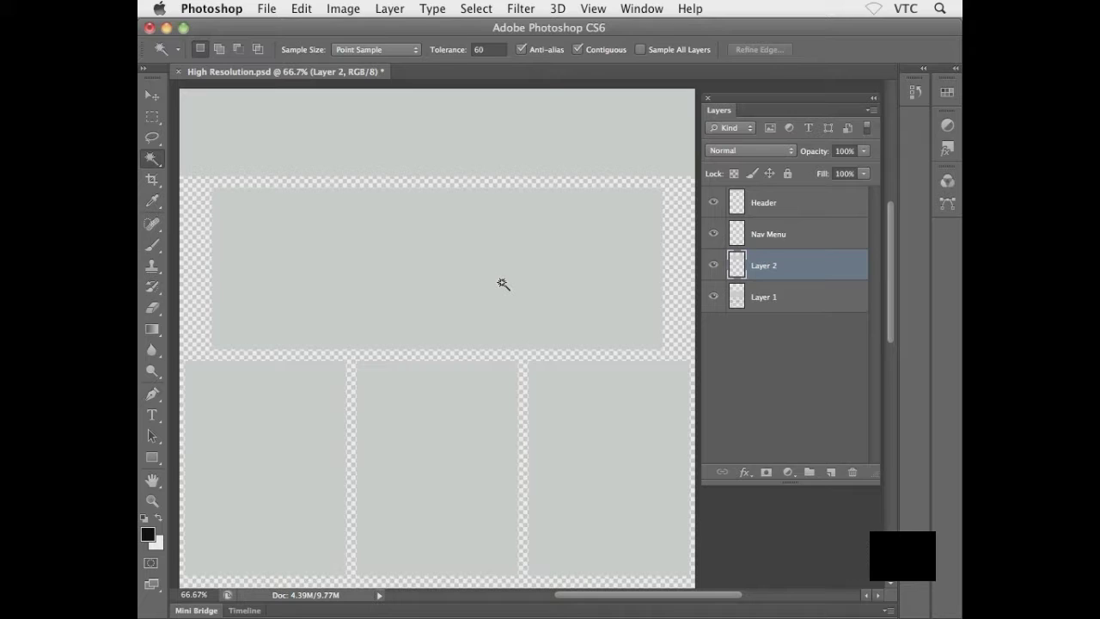
pyautogui.doubleClick(757, 267)
pyautogui.write('Slideshow')
pyautogui.press('Return')
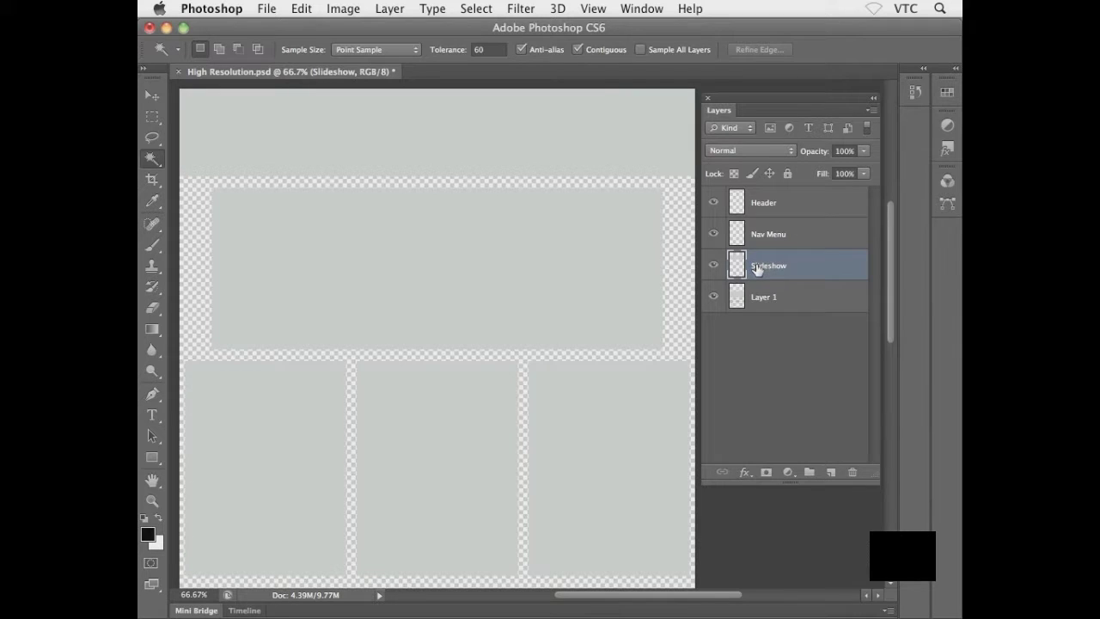
# Cut the leftmost of the three column boxes from Layer 1 to a new layer and rename it as ContentBox1
pyautogui.moveTo(511, 436)
pyautogui.mouseDown()
pyautogui.moveTo(504, 228)
pyautogui.moveTo(506, 238)
pyautogui.mouseUp()
pyautogui.moveTo(503, 325); pyautogui.dragTo(498, 287)
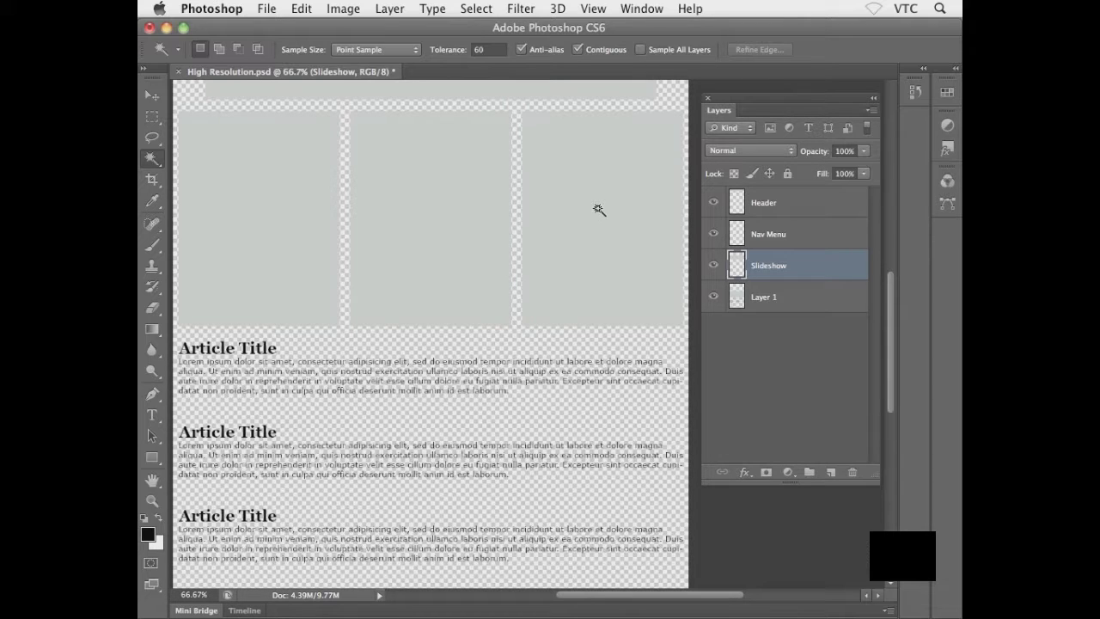
pyautogui.click(789, 300)
pyautogui.click(273, 236)
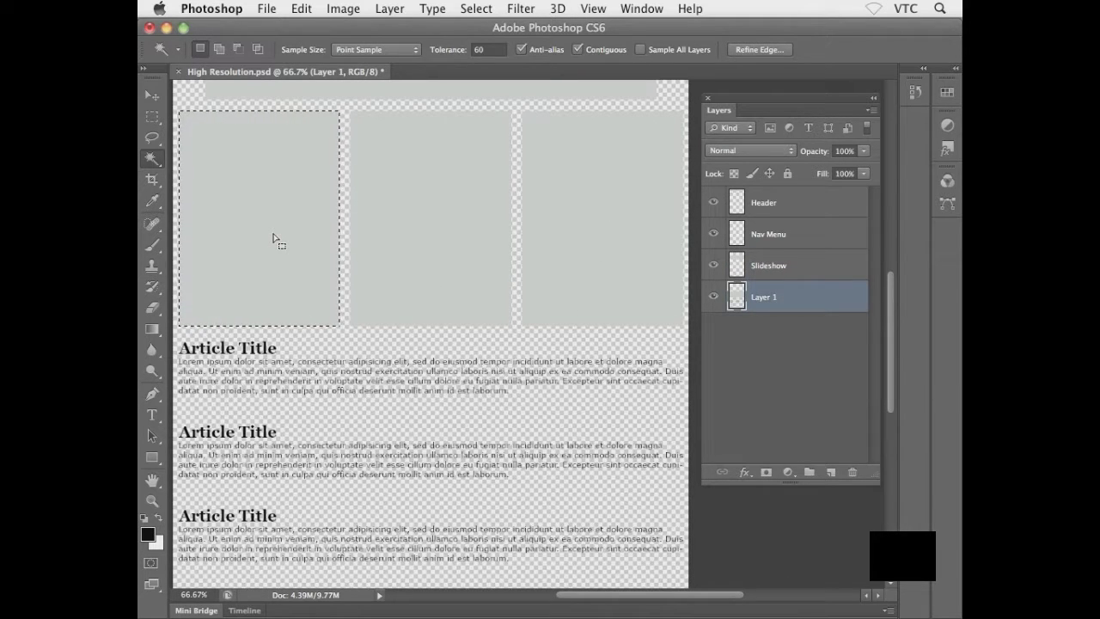
pyautogui.press('super+j')
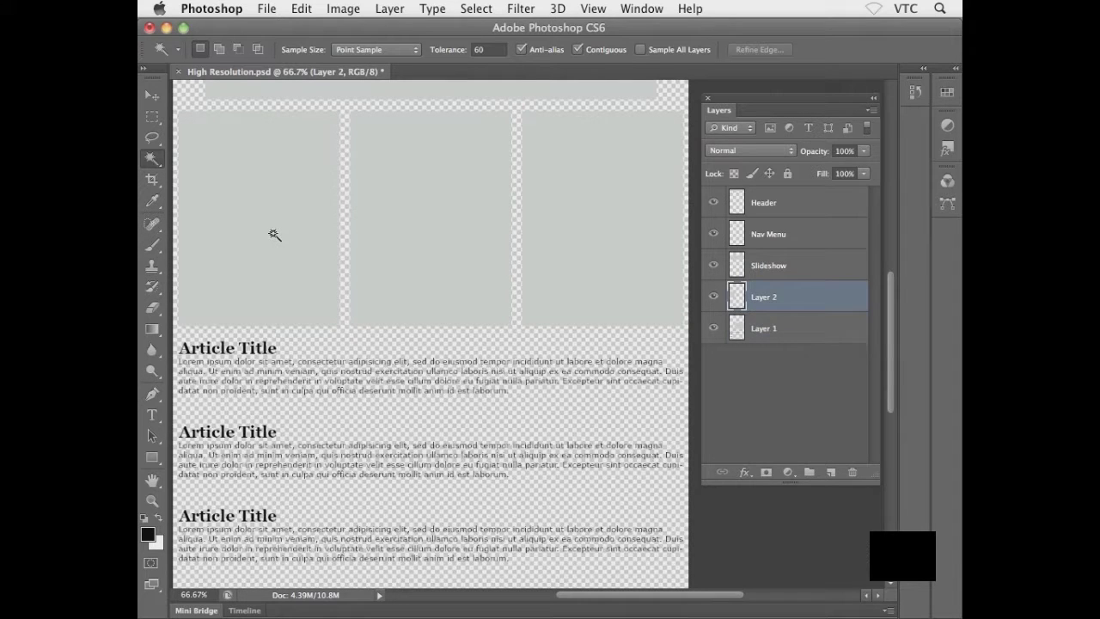
pyautogui.doubleClick(764, 297)
pyautogui.write('ContentBox1')
pyautogui.press('Return')
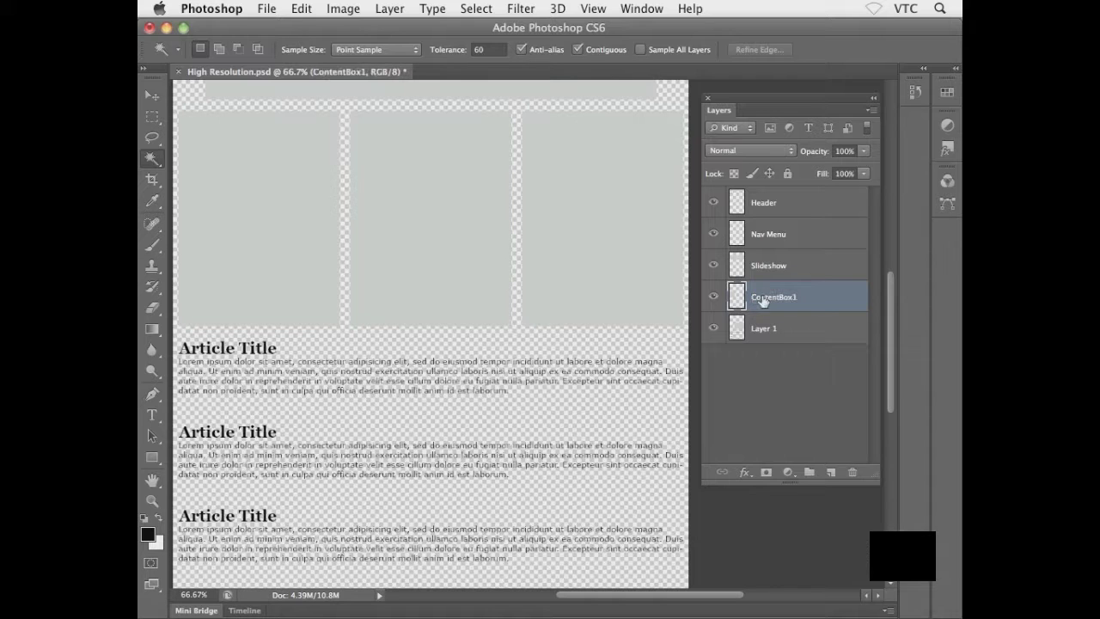
# Cut the middle of the three column boxes from Layer 1 to a new layer and rename it as ContentBox2
pyautogui.click(808, 333)
pyautogui.click(434, 262)
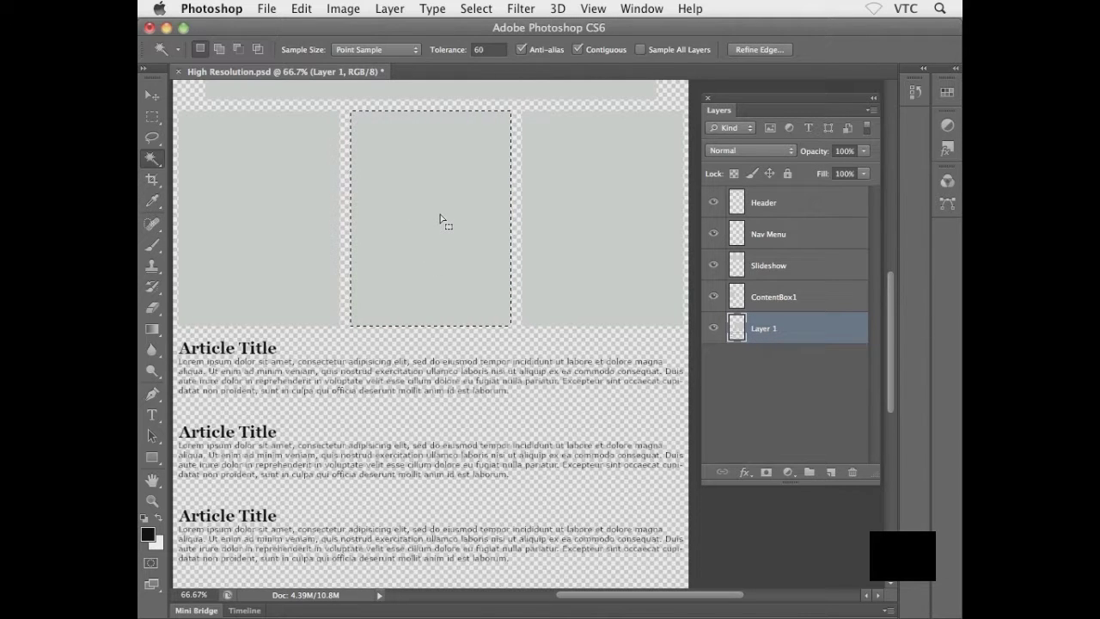
pyautogui.hotkey('ctrl', 'j')
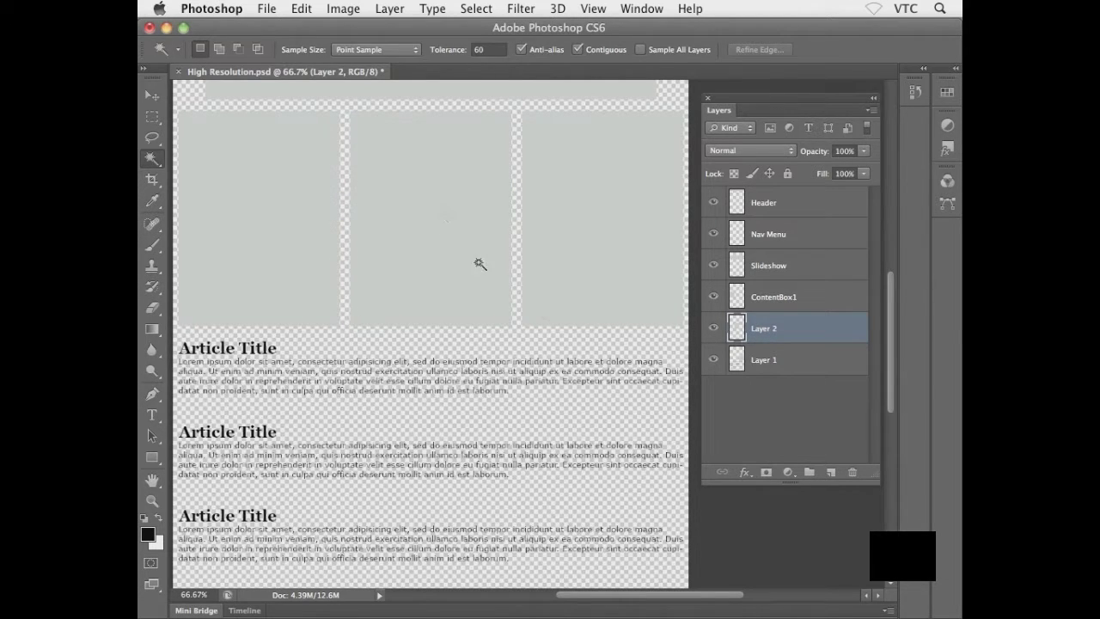
pyautogui.doubleClick(757, 328)
pyautogui.write('ContentBox2')
pyautogui.press('Return')
# Cut the rightmost column box from Layer 1 to a new layer and rename it as ContentBox3
pyautogui.click(789, 362)
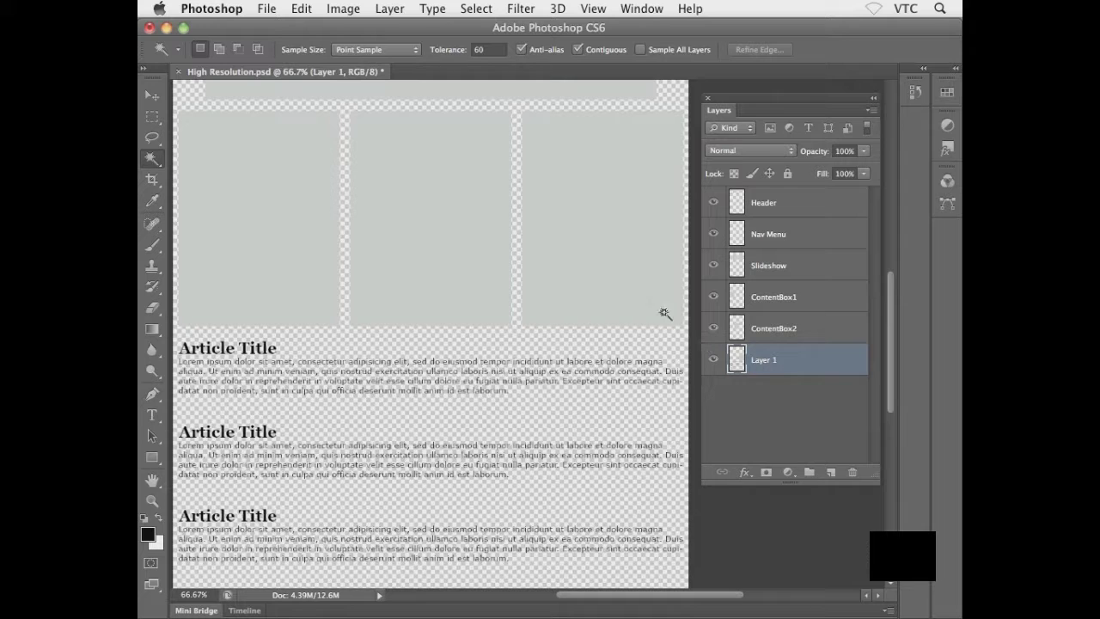
pyautogui.click(629, 273)
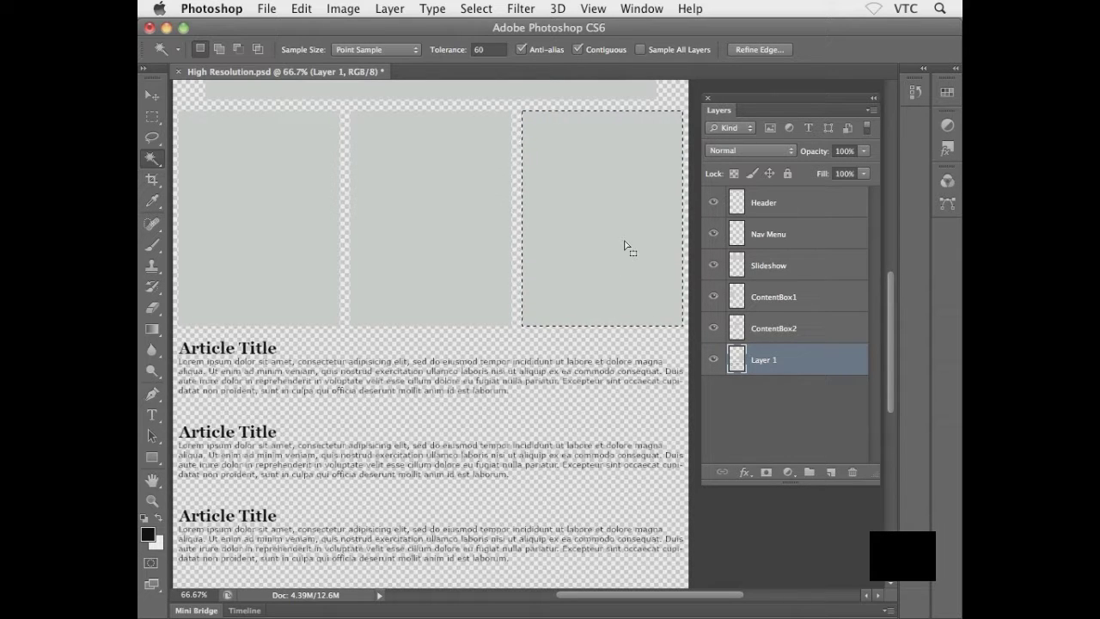
pyautogui.press('super+j')
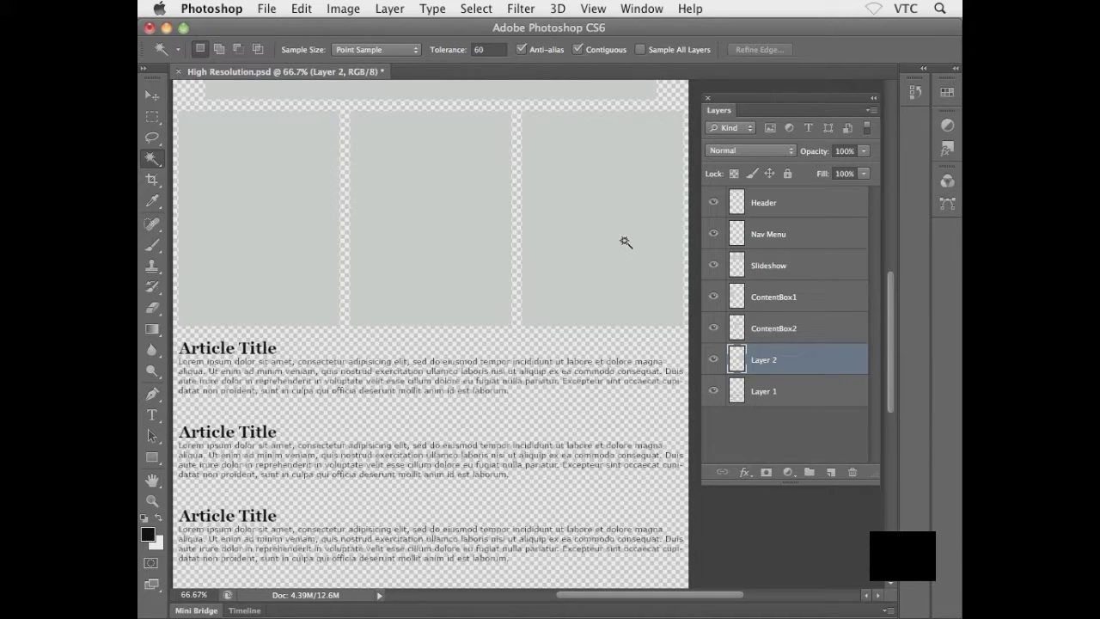
pyautogui.doubleClick(758, 362)
pyautogui.write('ContentBox3')
pyautogui.press('Return')
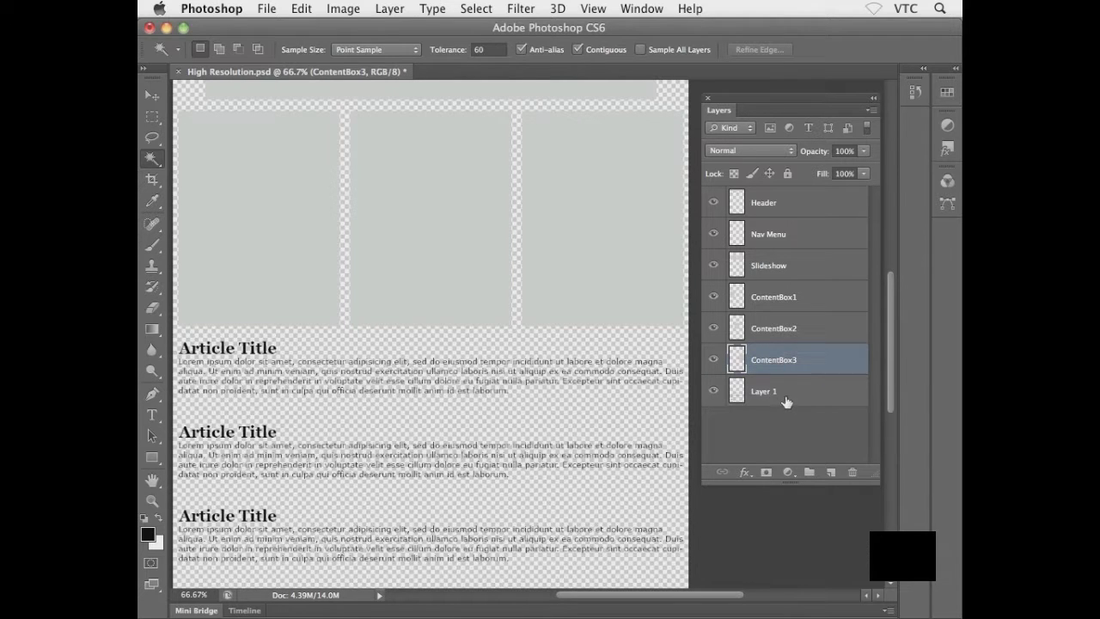
# Cut the strip at the page's lower edge from Layer 1 to a new layer and rename it as Footer
pyautogui.click(786, 401)
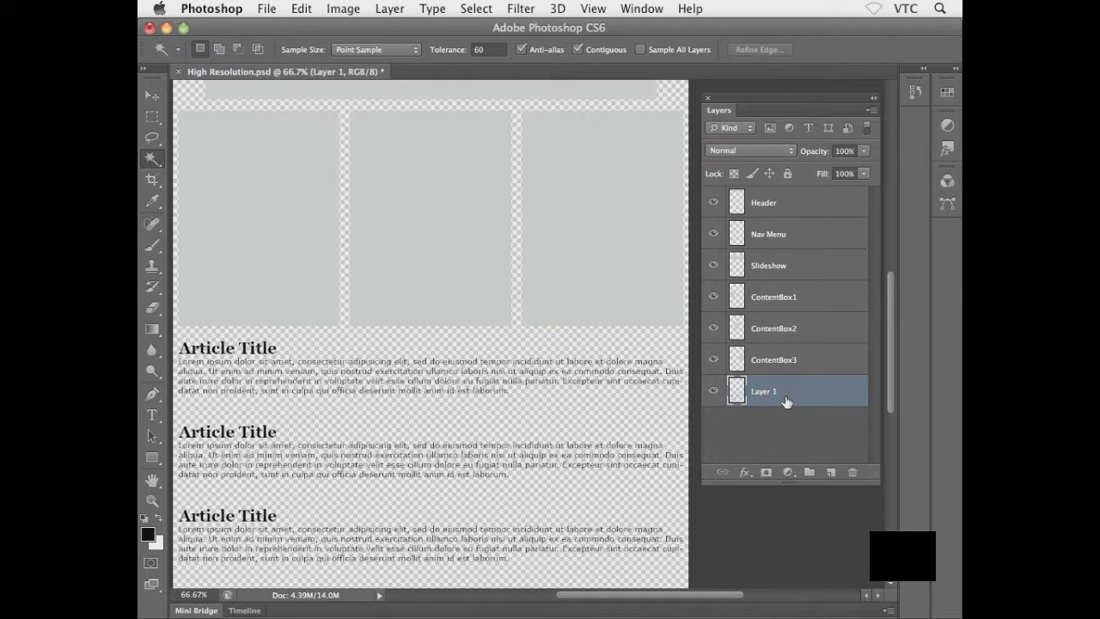
pyautogui.moveTo(524, 475); pyautogui.dragTo(536, 344)
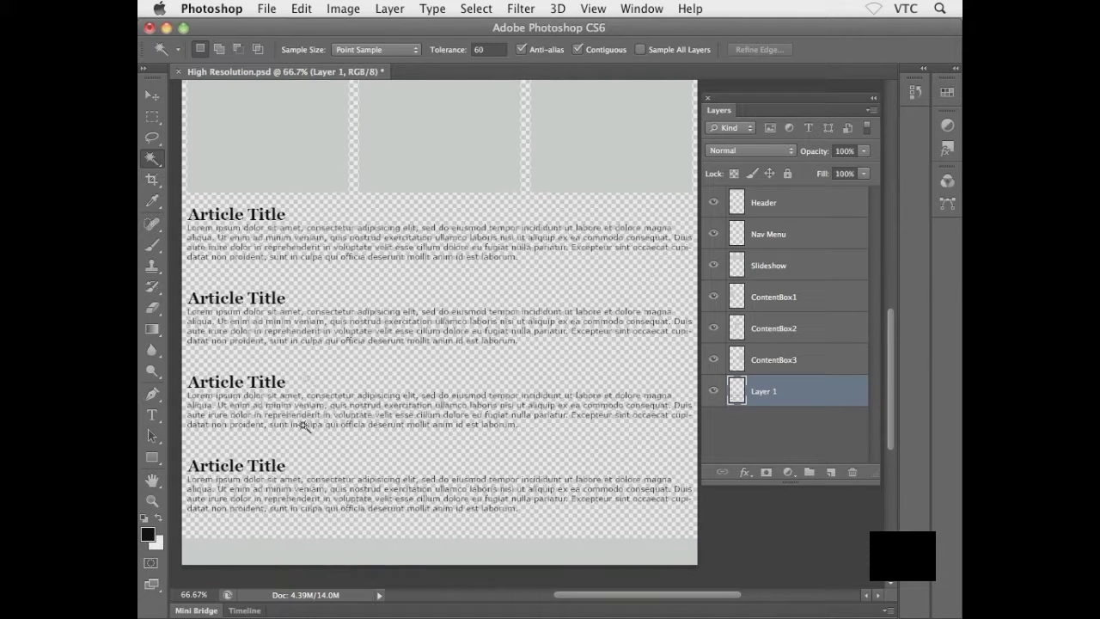
pyautogui.click(413, 560)
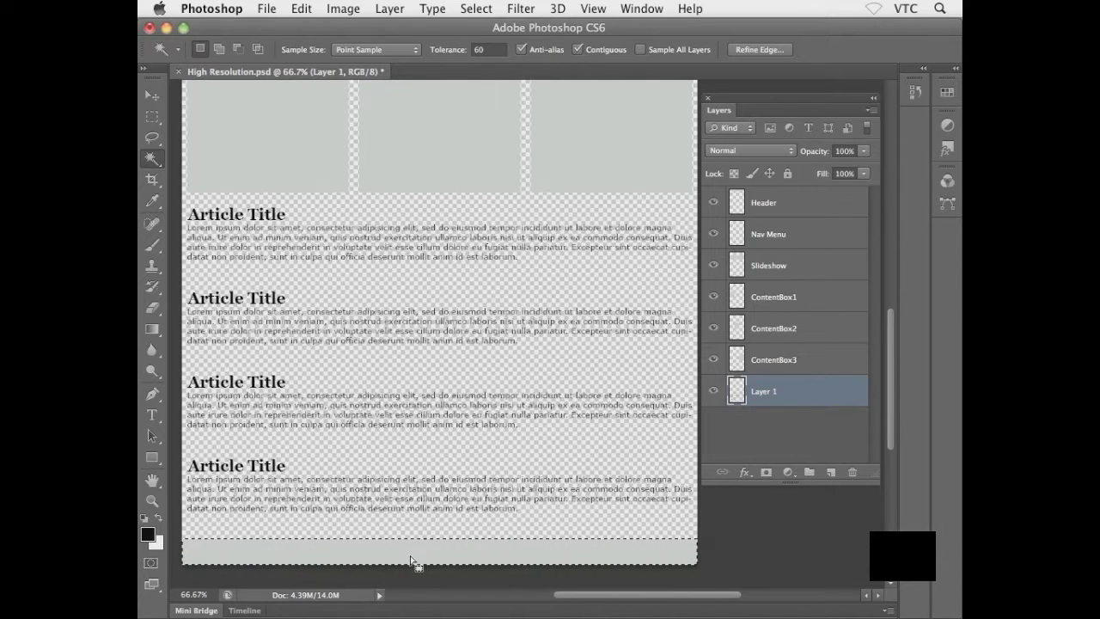
pyautogui.hotkey('ctrl', 'j')
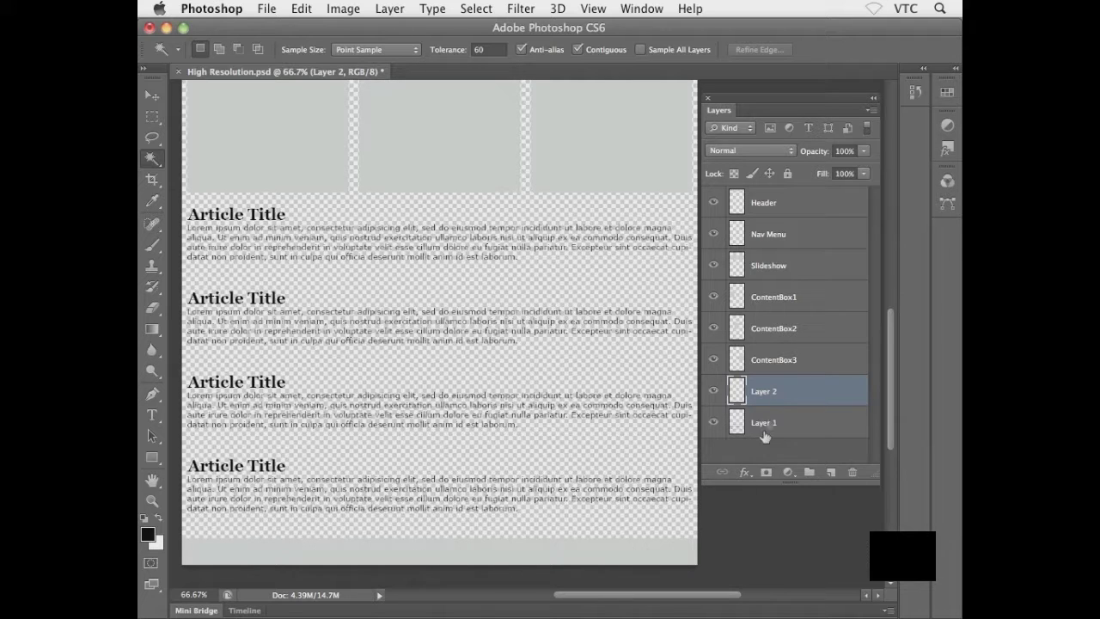
pyautogui.doubleClick(765, 392)
pyautogui.write('Footer')
pyautogui.press('Return')
pyautogui.press('v')
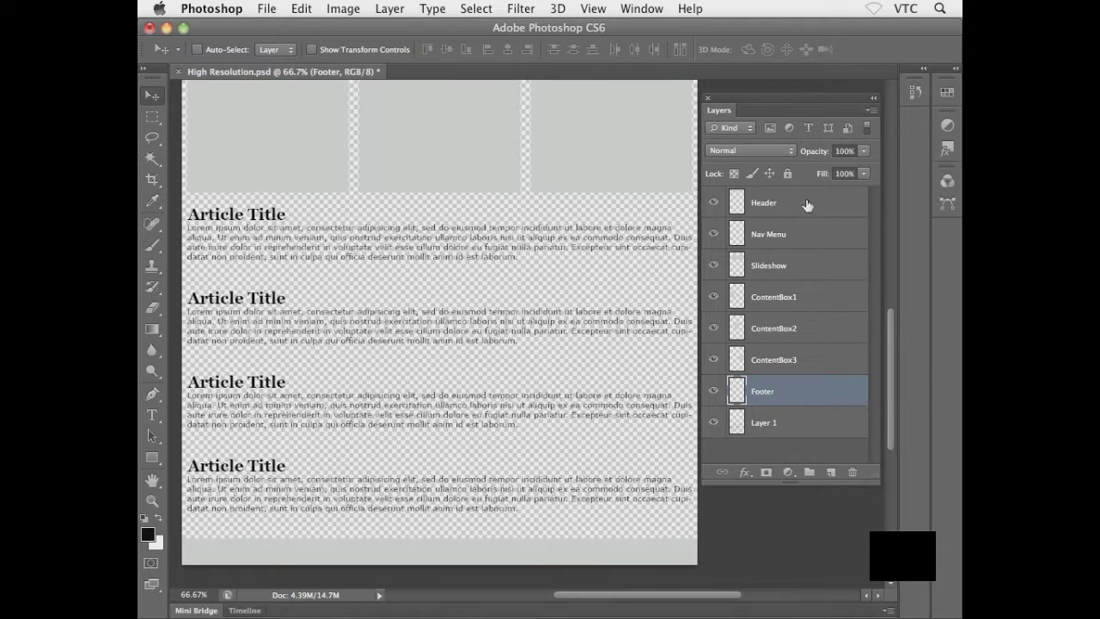
# Rename Layer 1, which holds the remaining article text, as Newsfeed and move it above the Footer layer
pyautogui.moveTo(871, 478); pyautogui.dragTo(866, 529)
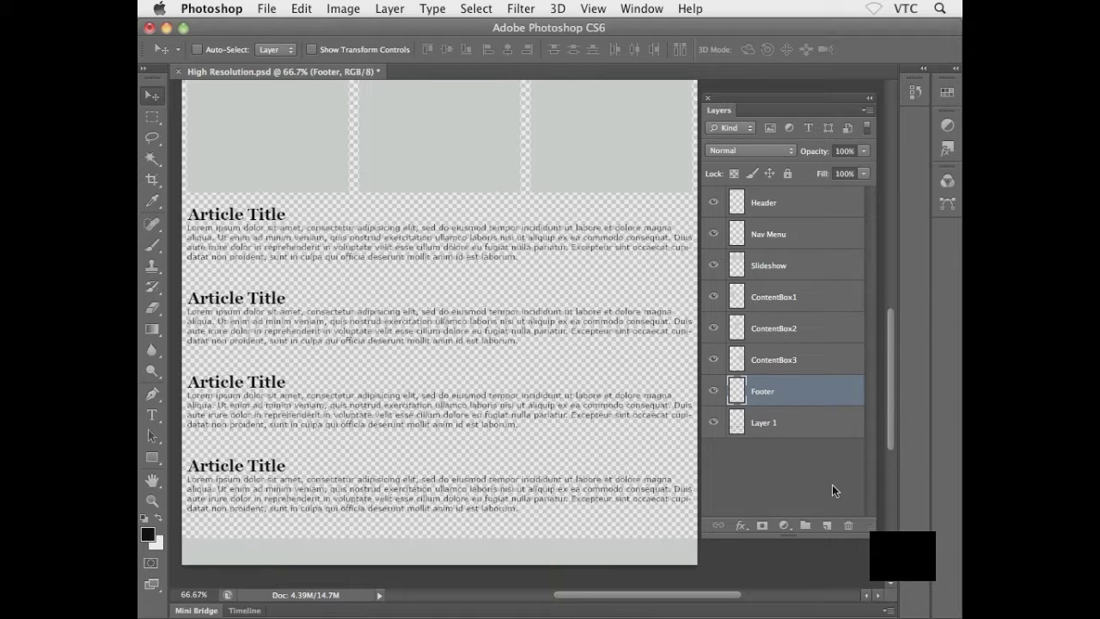
pyautogui.click(756, 425)
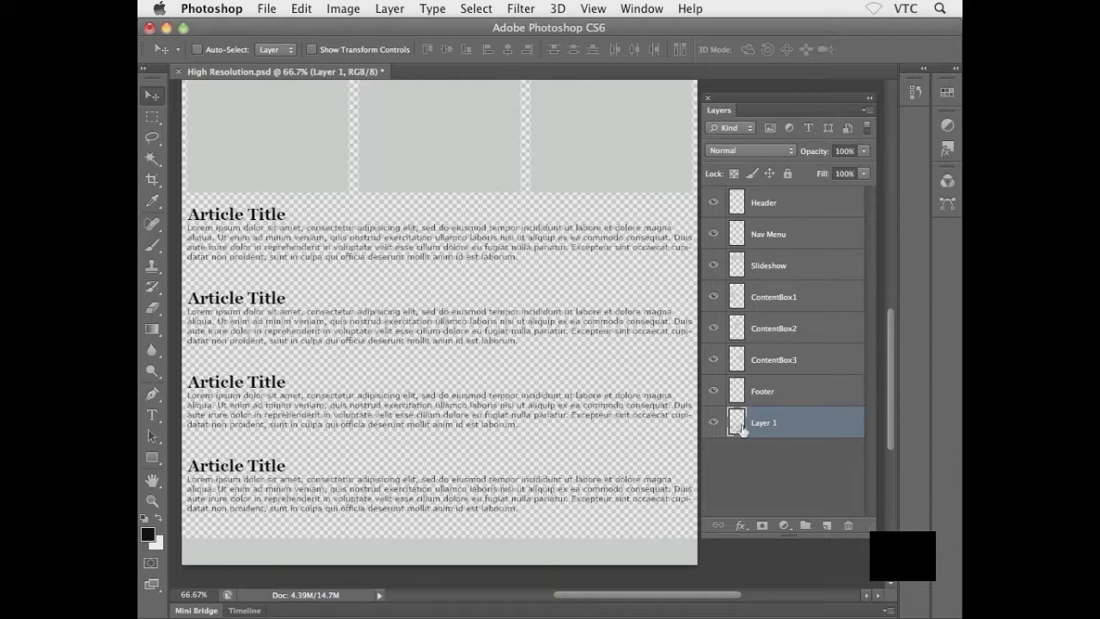
pyautogui.click(712, 423)
pyautogui.click(713, 423)
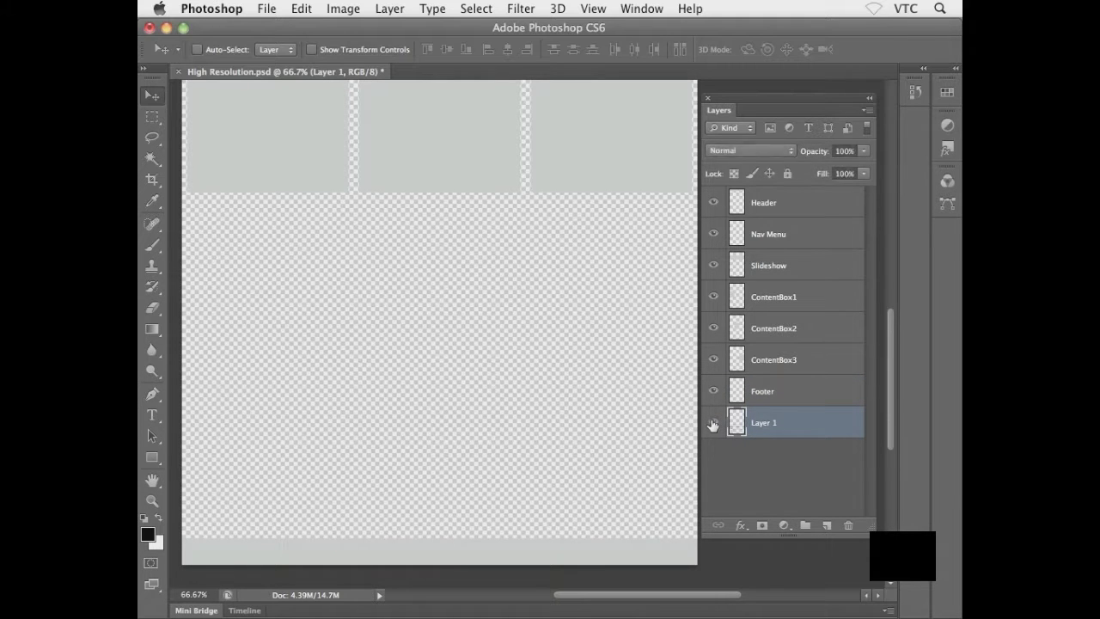
pyautogui.click(712, 423)
pyautogui.click(713, 423)
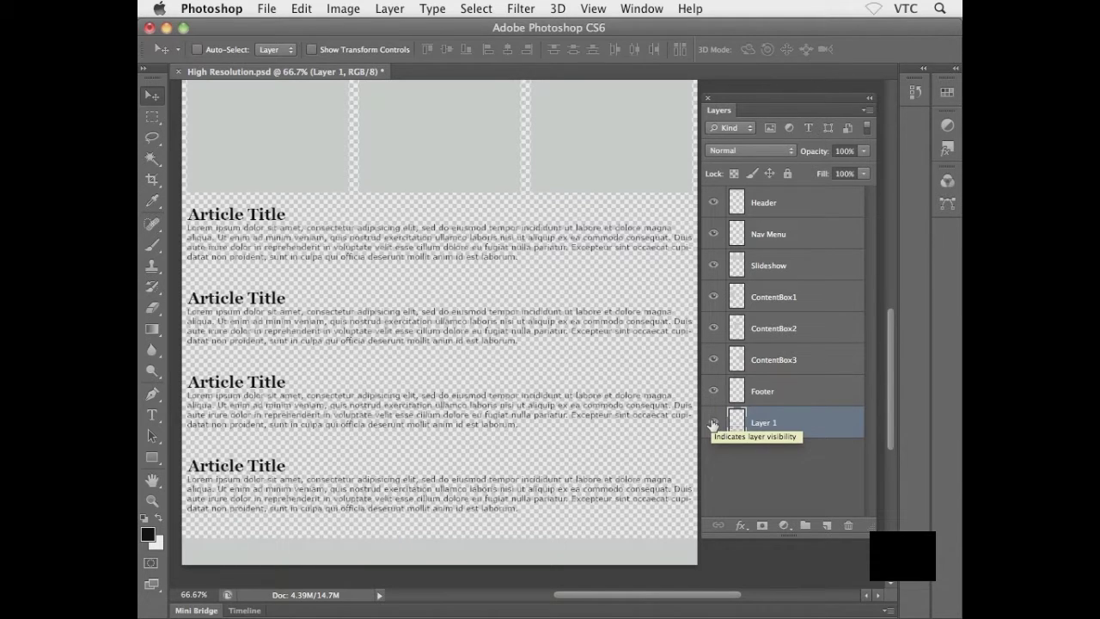
pyautogui.doubleClick(757, 425)
pyautogui.write('Newsfeed')
pyautogui.press('Return')
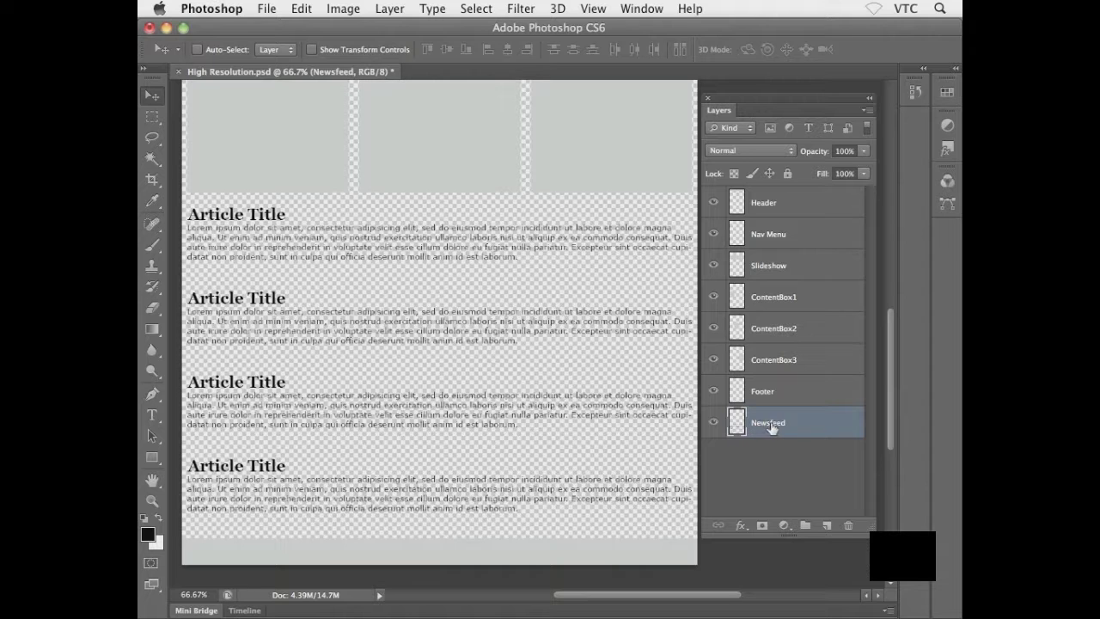
pyautogui.moveTo(810, 423); pyautogui.dragTo(811, 385)
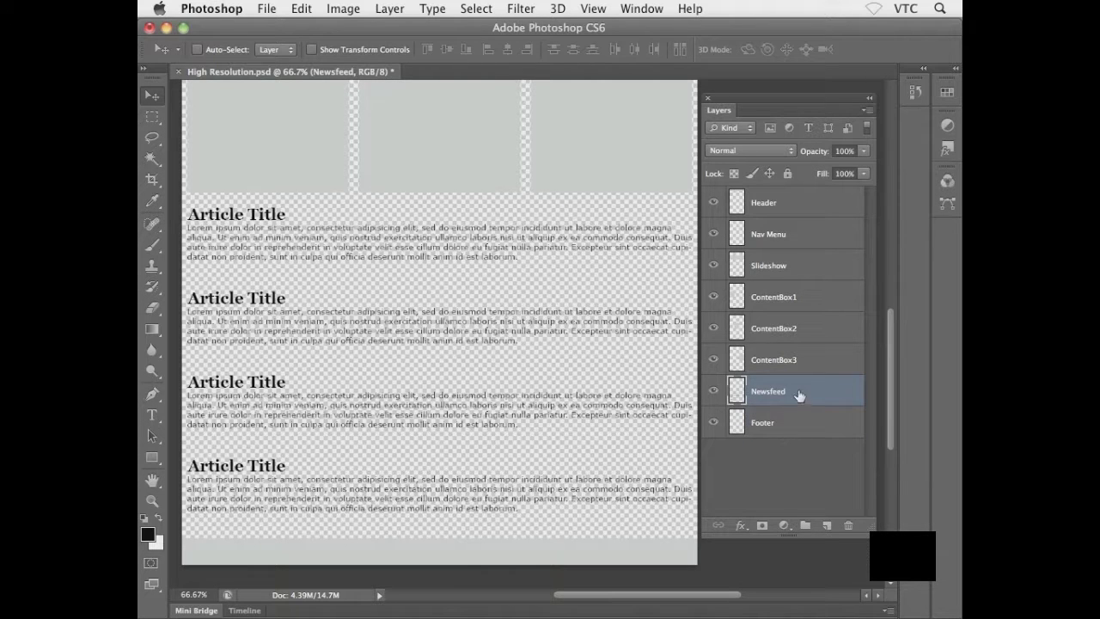
# Add a new white-filled layer named Background beneath the Footer layer
pyautogui.click(789, 459)
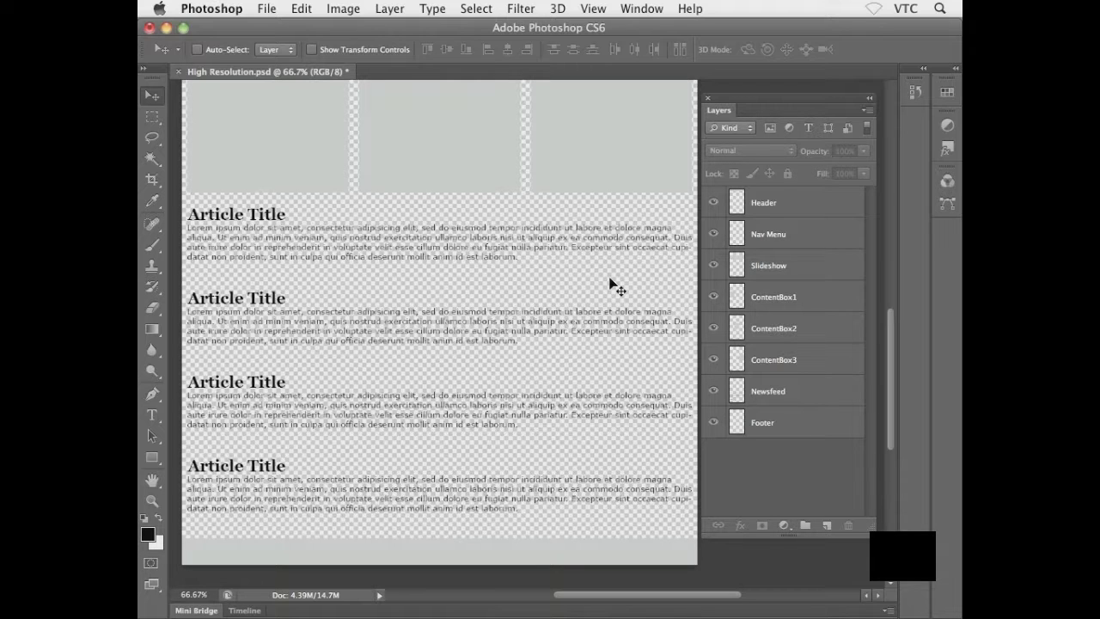
pyautogui.click(827, 526)
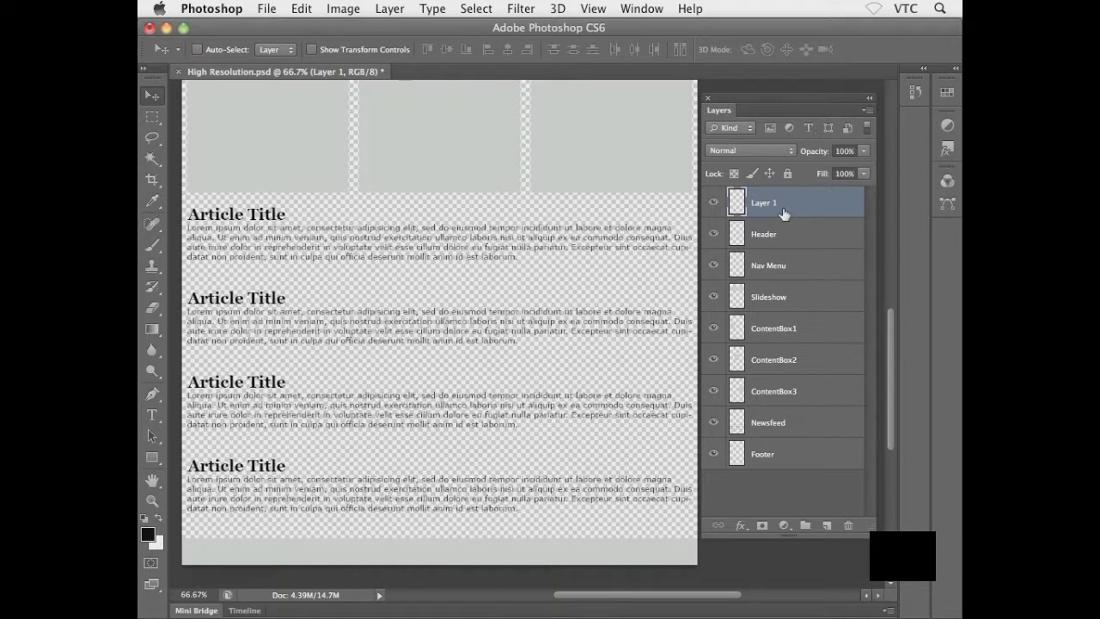
pyautogui.moveTo(791, 209); pyautogui.dragTo(781, 471)
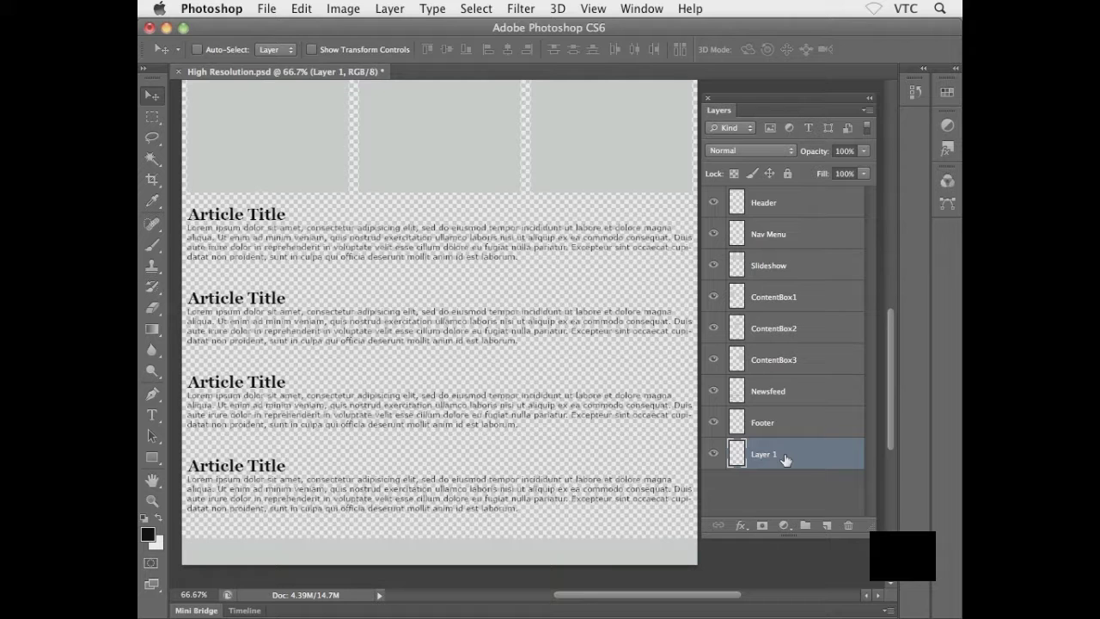
pyautogui.press('super+BackSpace')
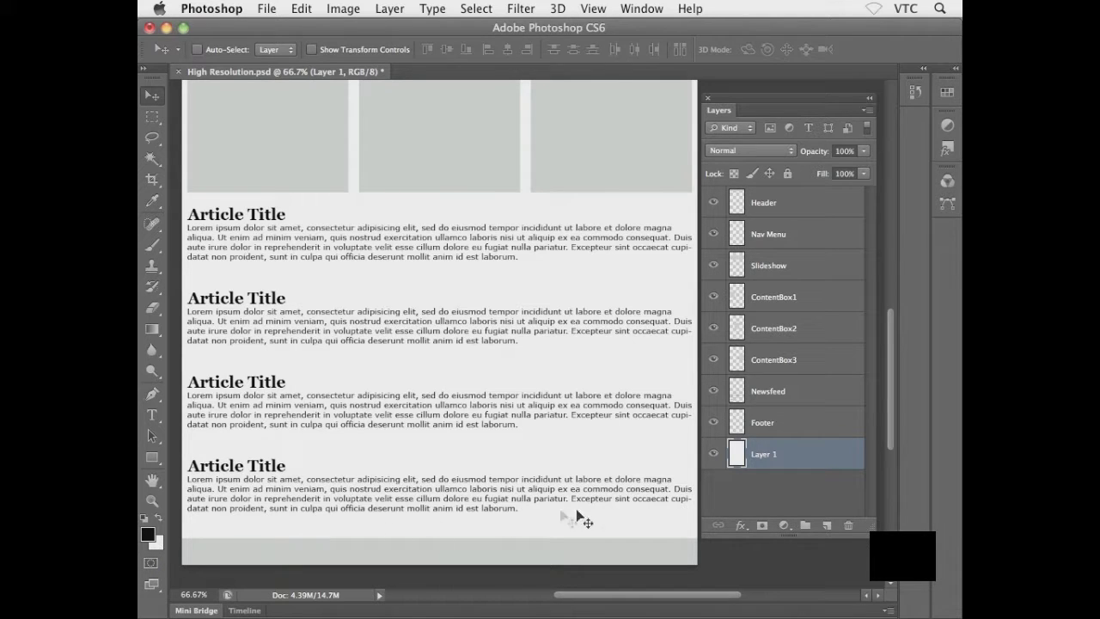
pyautogui.doubleClick(764, 454)
pyautogui.press('Return')
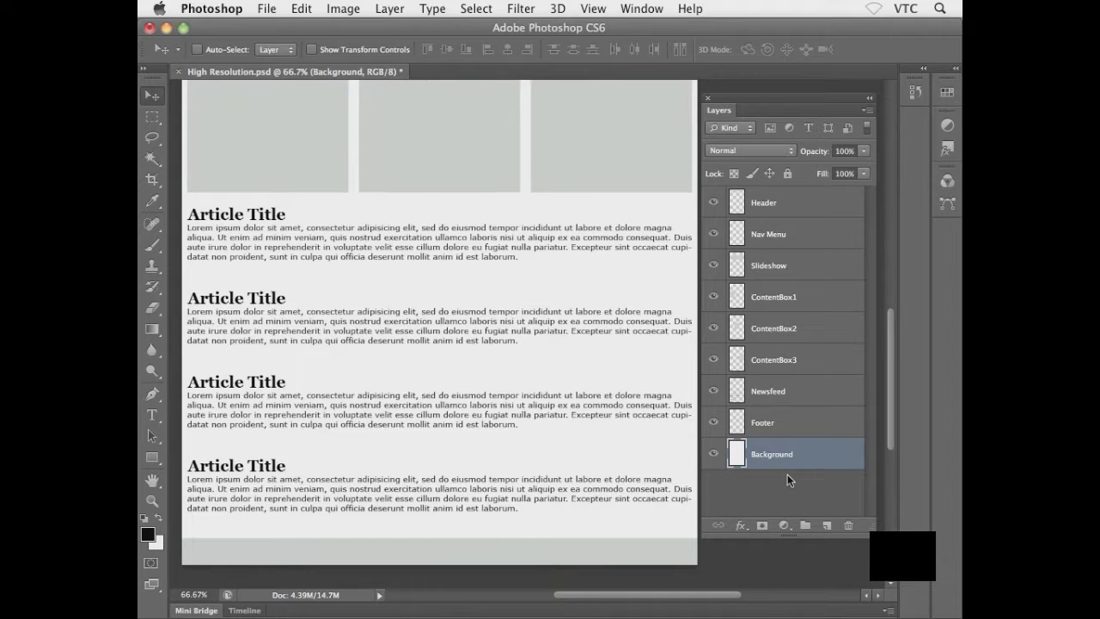
# Check the layer separation on the whole page by toggling the visibility of Slideshow, ContentBox2, Newsfeed and Header
pyautogui.press('super+0')
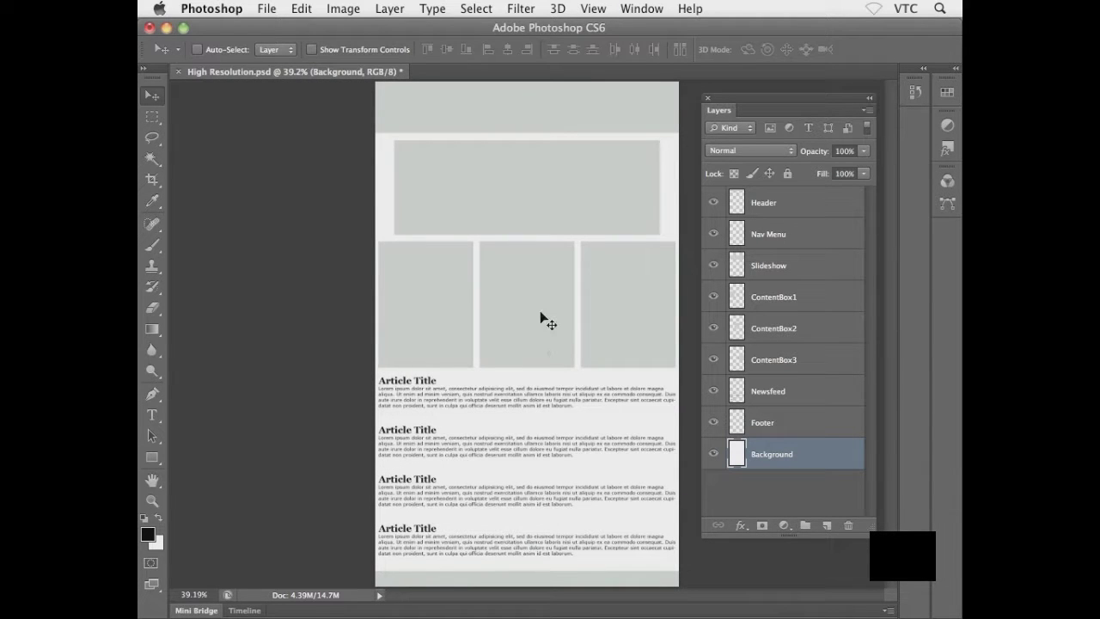
pyautogui.click(714, 266)
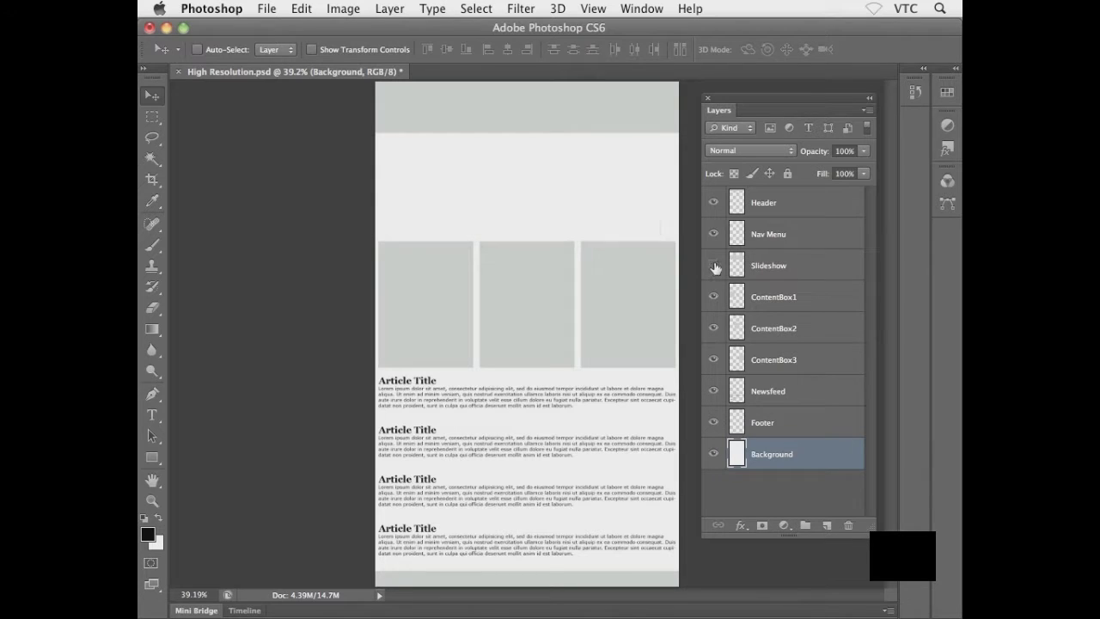
pyautogui.click(714, 265)
pyautogui.click(711, 328)
pyautogui.click(712, 329)
pyautogui.click(714, 391)
pyautogui.click(714, 391)
pyautogui.click(715, 202)
pyautogui.click(714, 201)
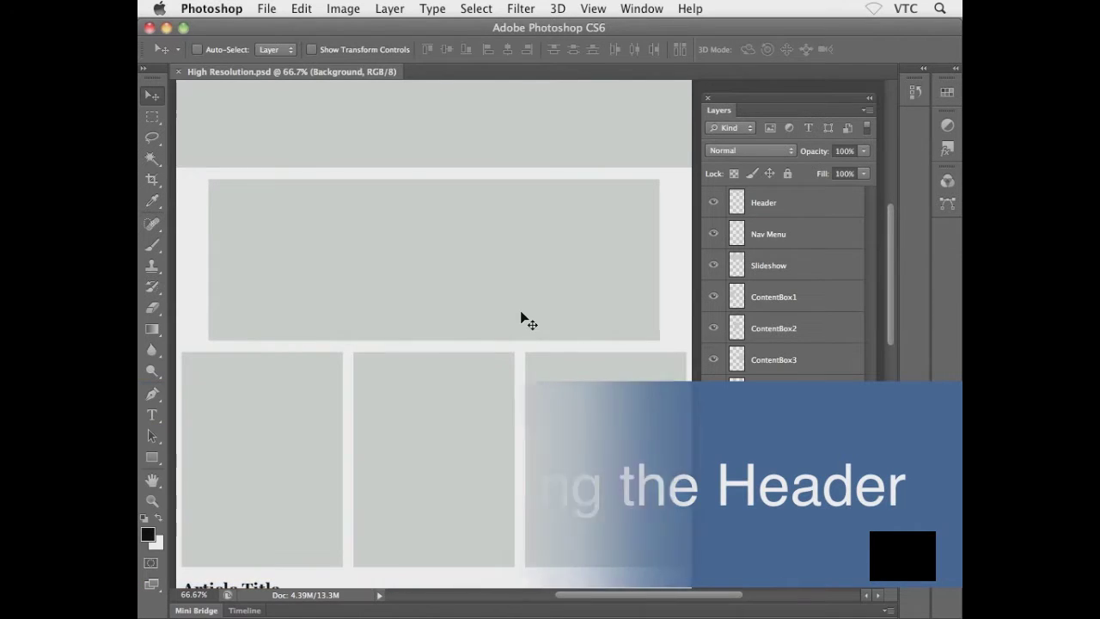
# Add a Color Overlay layer style to the Header layer
pyautogui.moveTo(533, 242); pyautogui.dragTo(537, 258)
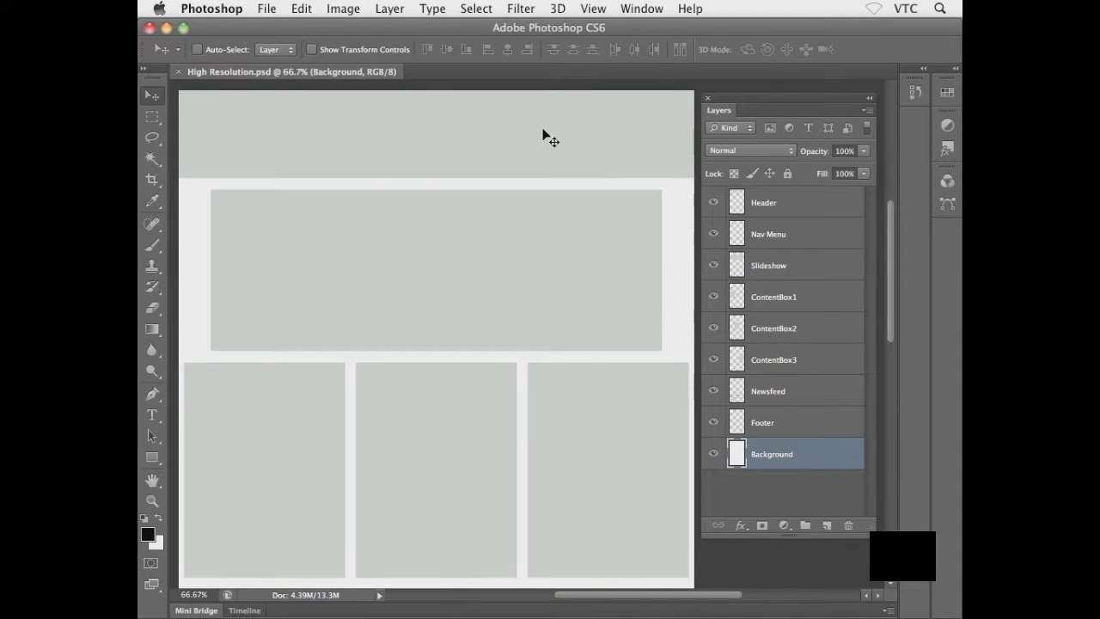
pyautogui.click(791, 209)
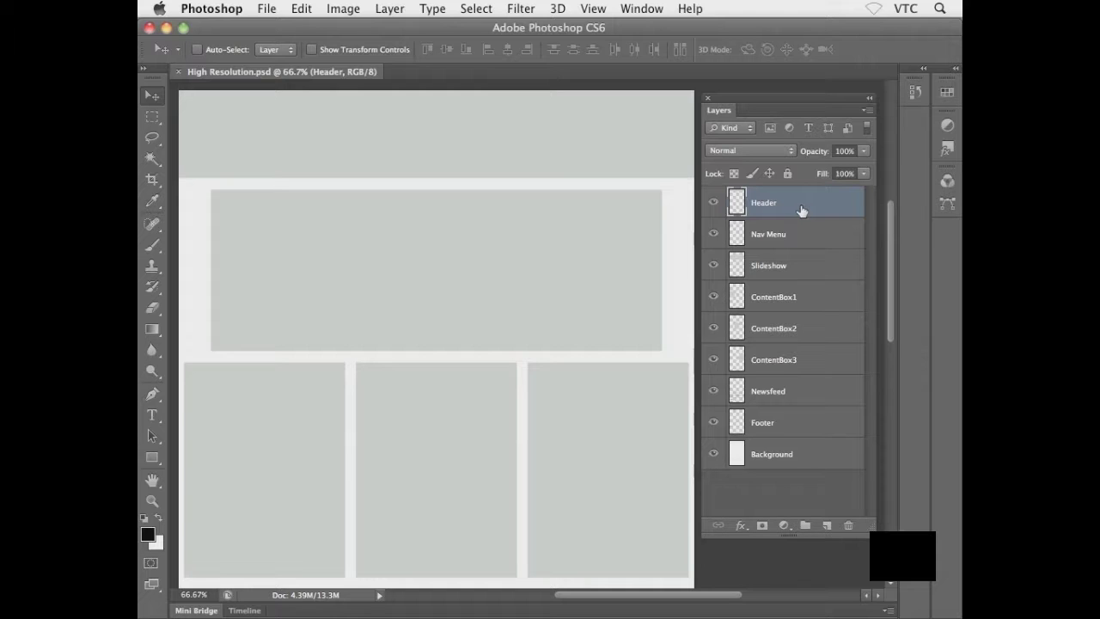
pyautogui.doubleClick(847, 207)
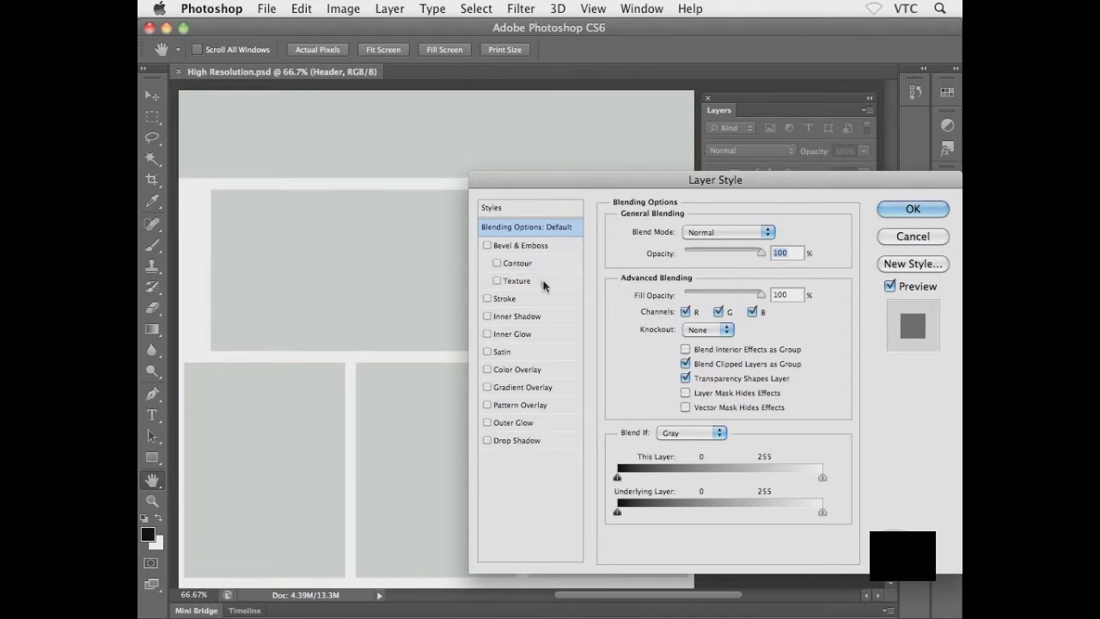
pyautogui.click(525, 372)
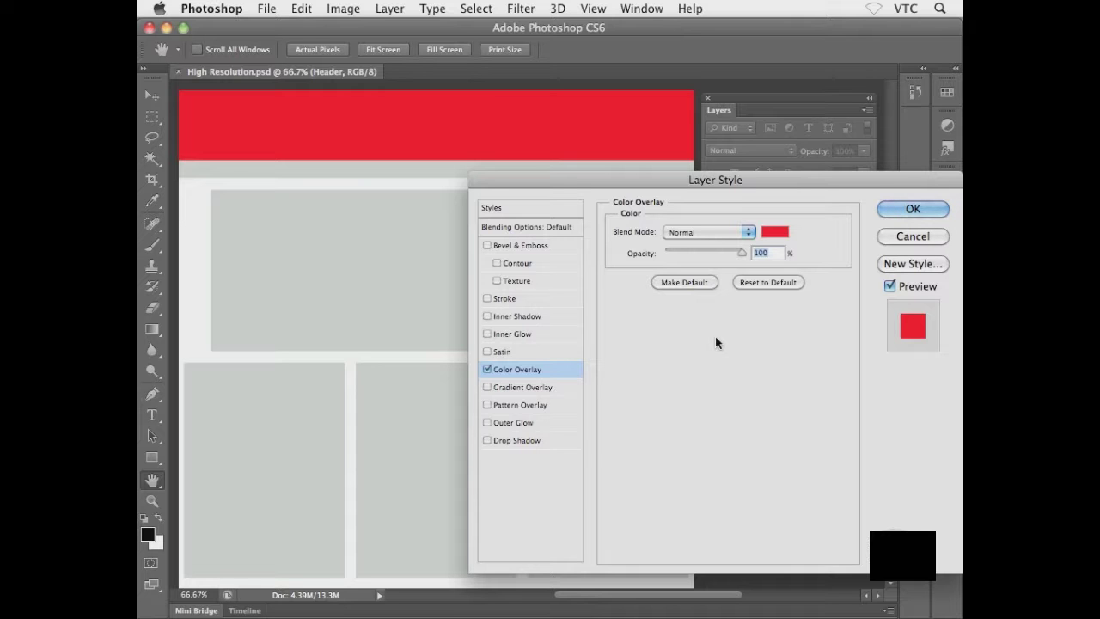
pyautogui.moveTo(664, 184); pyautogui.dragTo(617, 245)
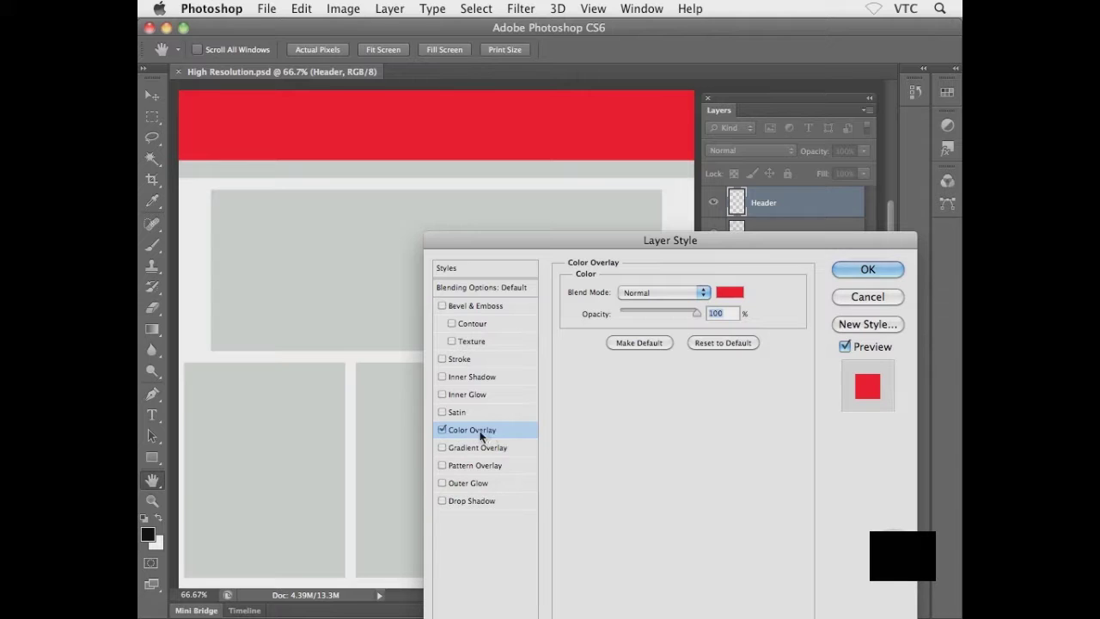
# Set the Header layer's overlay color to RGB 0, 80, 125 and apply the layer style
pyautogui.click(724, 294)
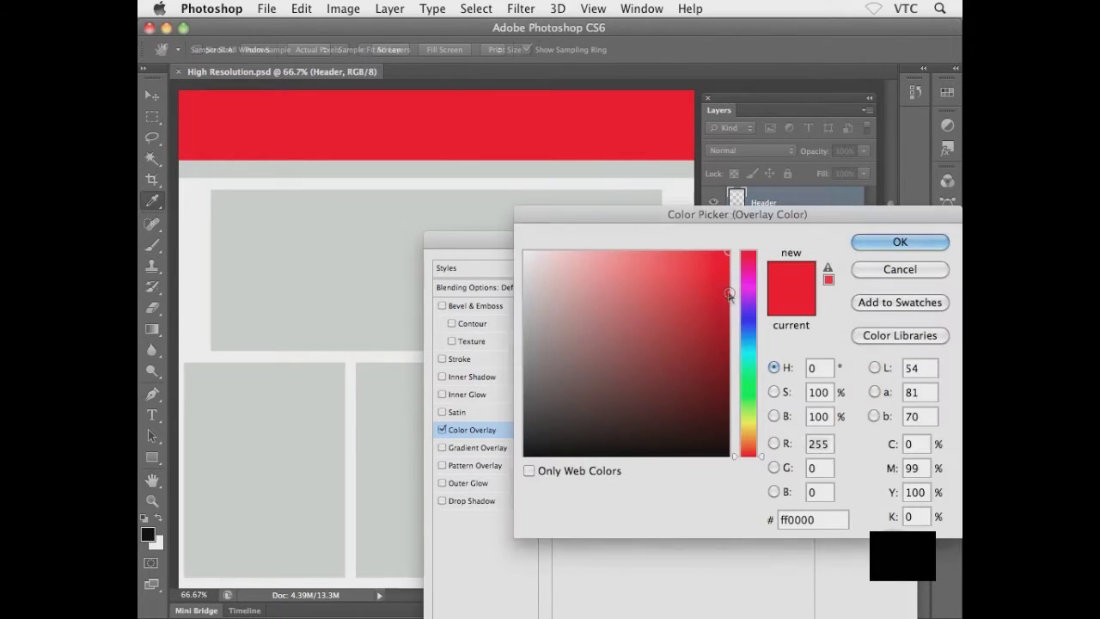
pyautogui.moveTo(740, 217); pyautogui.dragTo(610, 226)
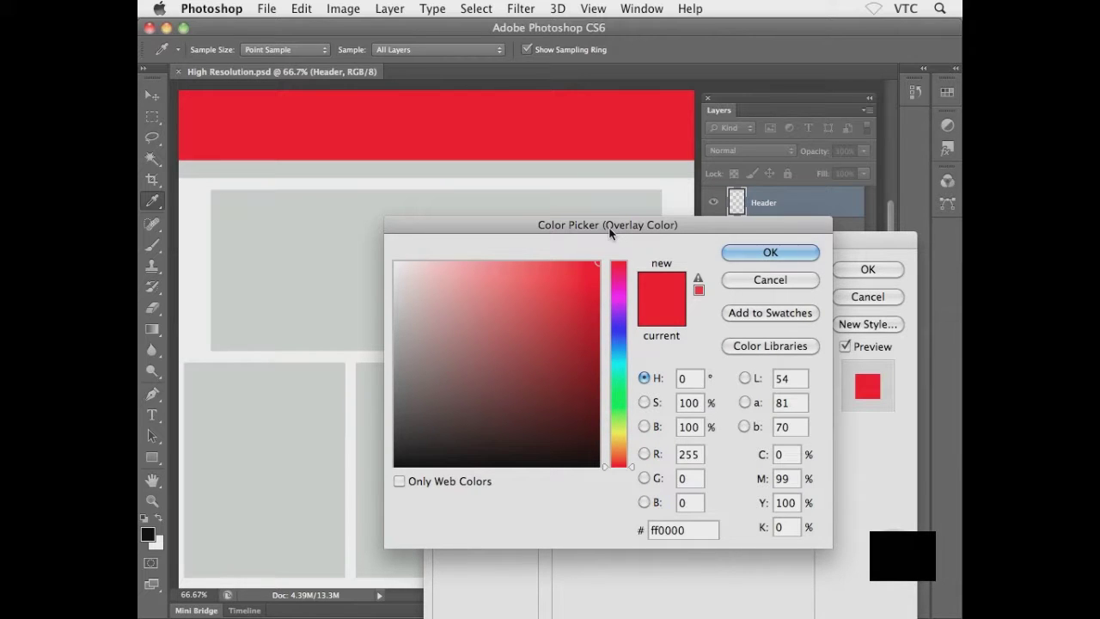
pyautogui.doubleClick(693, 456)
pyautogui.write('0')
pyautogui.press('Tab')
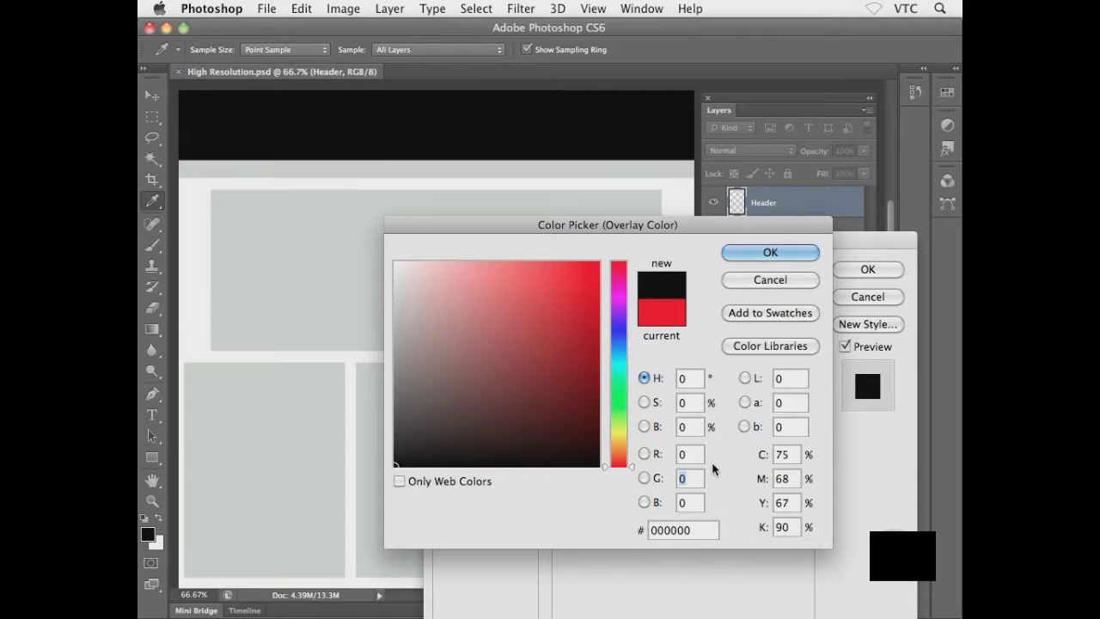
pyautogui.write('80')
pyautogui.press('Tab')
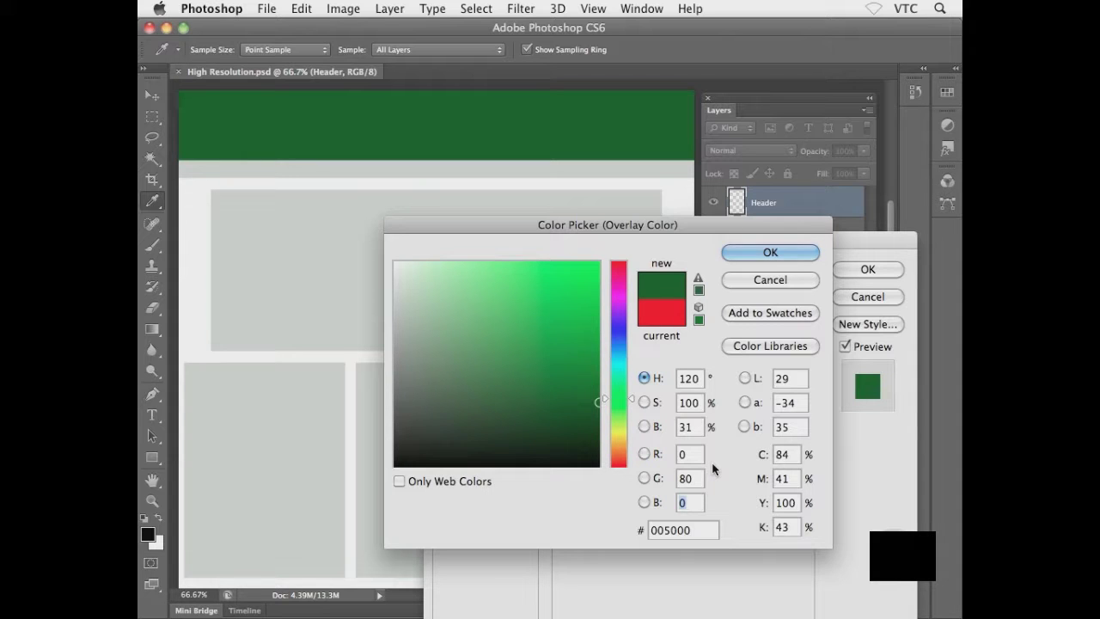
pyautogui.write('125')
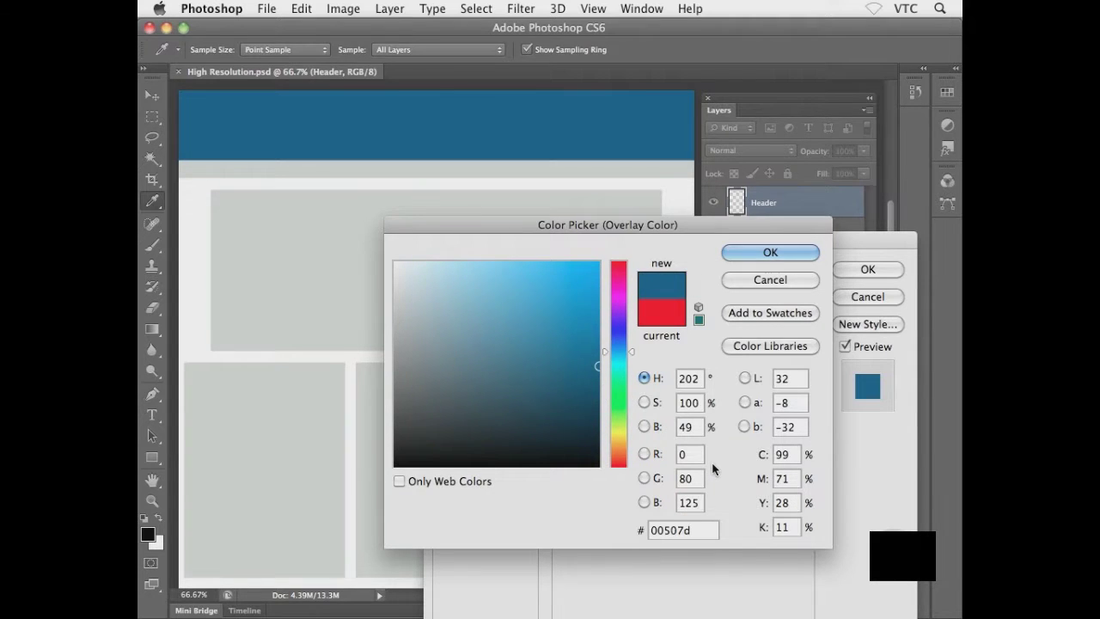
pyautogui.click(755, 252)
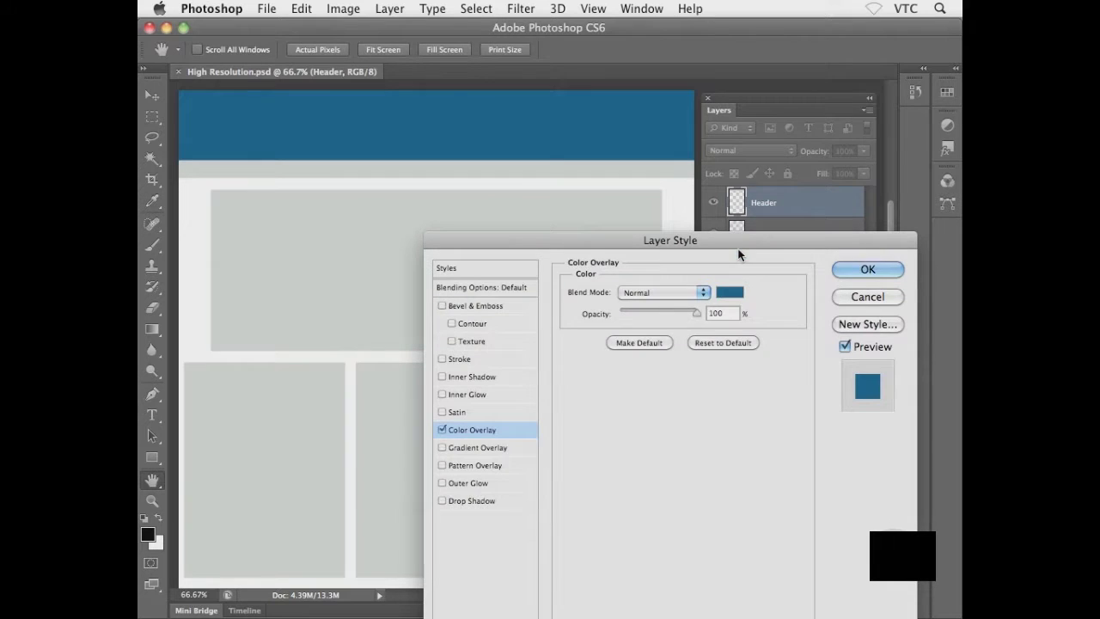
pyautogui.click(863, 271)
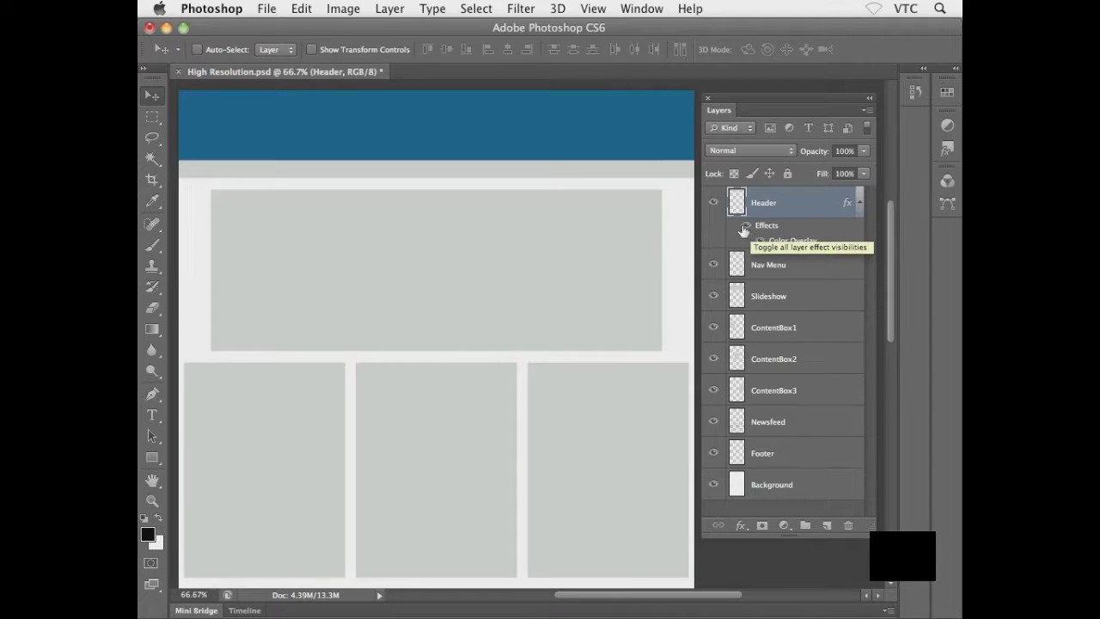
# Toggle the visibility of the Header layer's effects off and on to compare the header with and without the overlay
pyautogui.click(743, 229)
pyautogui.click(744, 228)
pyautogui.click(744, 229)
pyautogui.click(743, 229)
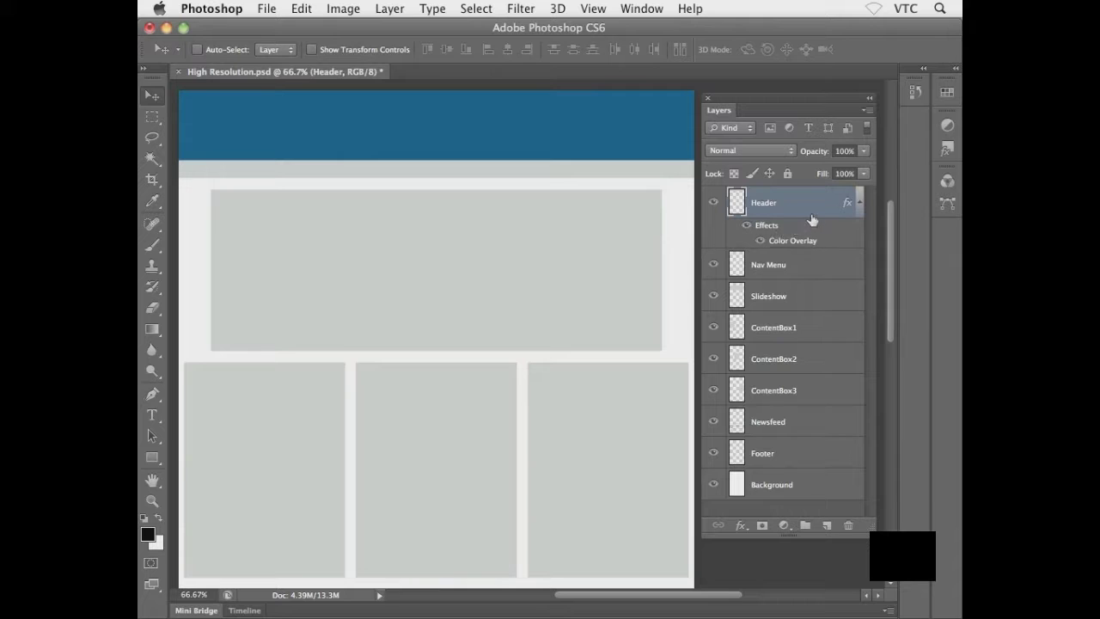
# Collapse the Header layer's effects list in the layer stack
pyautogui.click(859, 206)
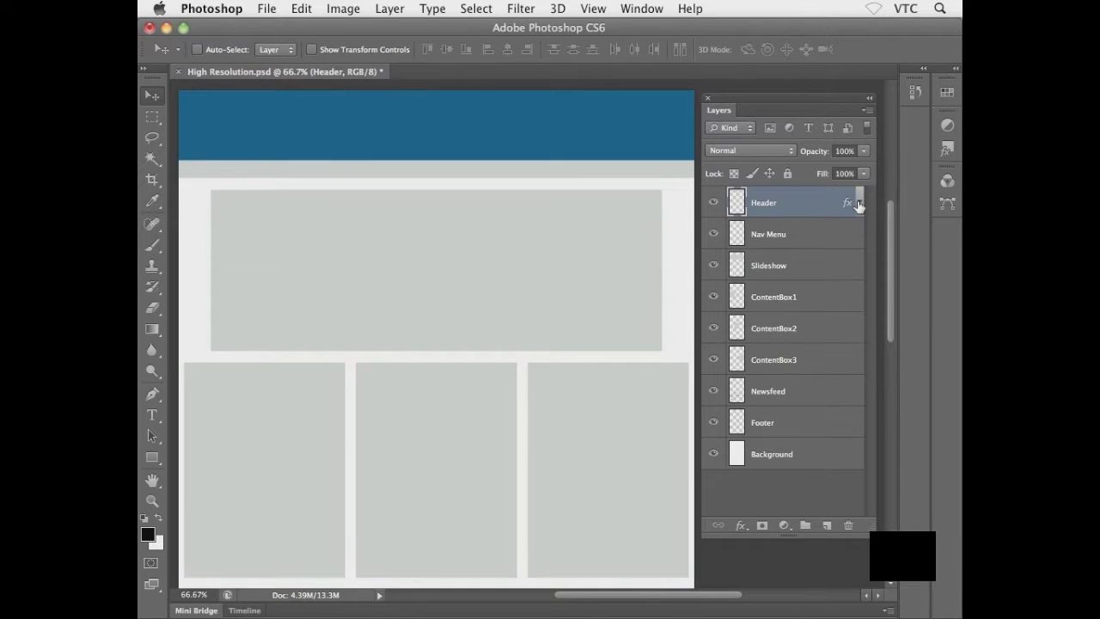
pyautogui.click(859, 204)
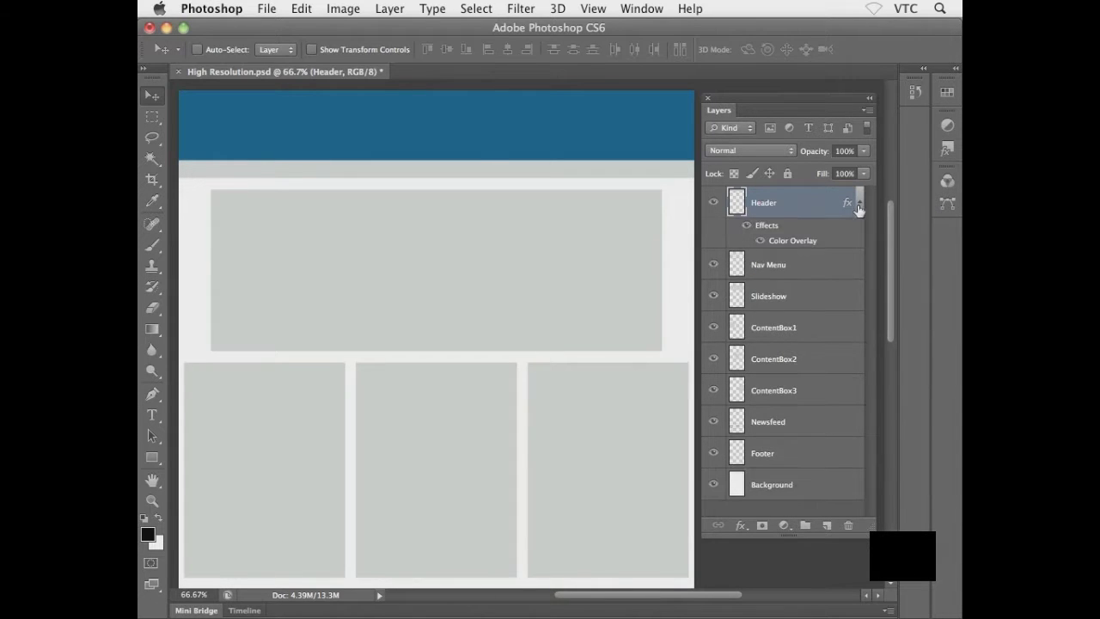
pyautogui.click(859, 204)
pyautogui.click(858, 205)
pyautogui.click(860, 203)
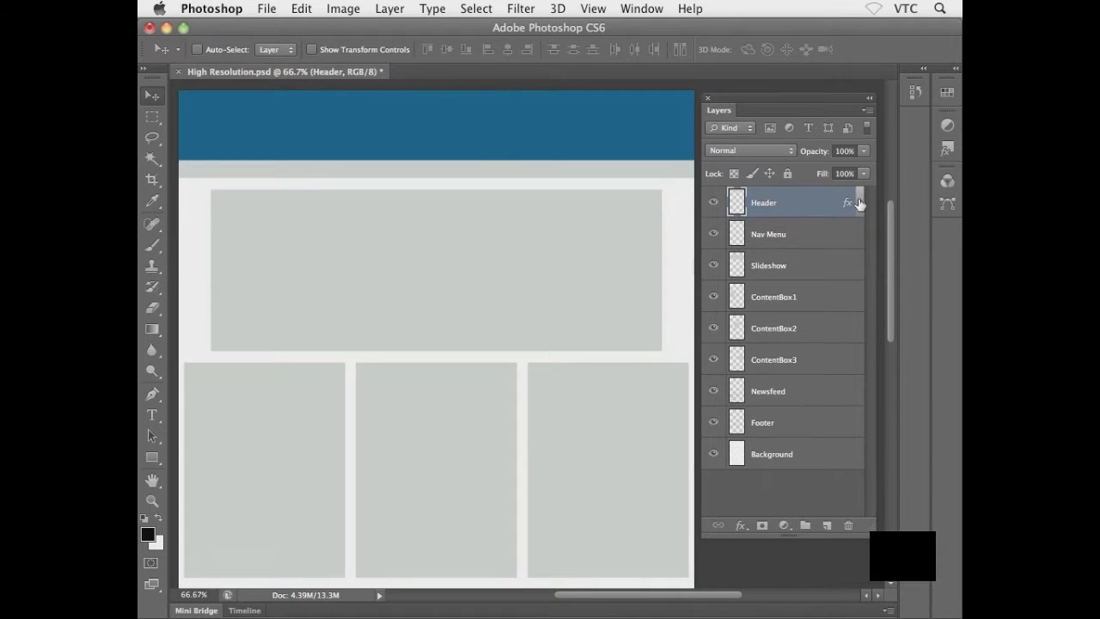
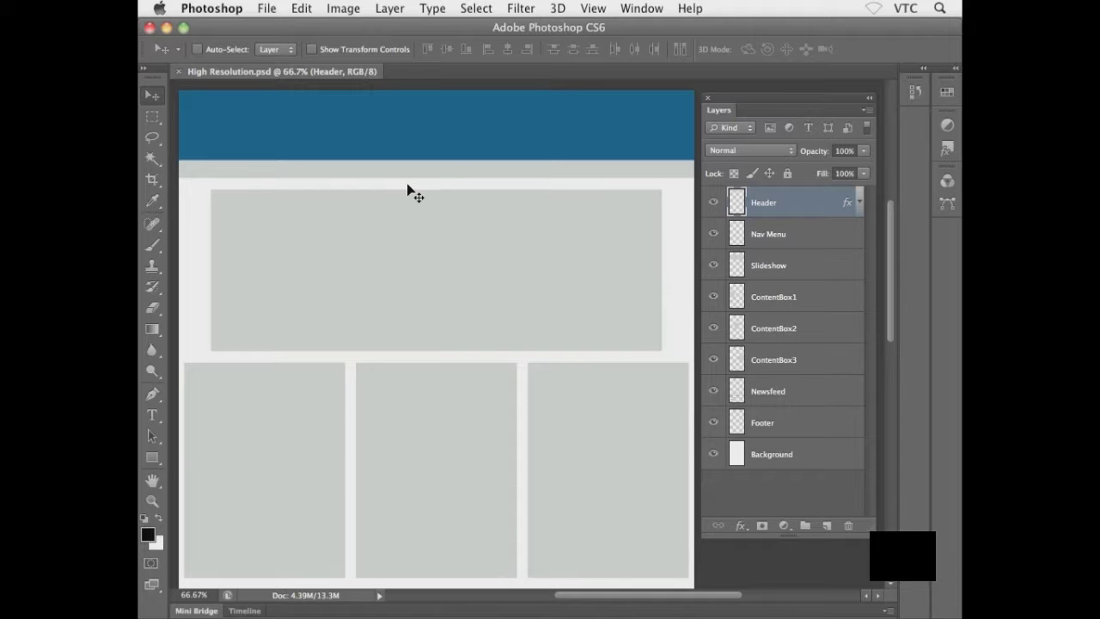
# Switch to Finder and open Logo and Text.ai from the Work Files folder in Illustrator
pyautogui.press('super+Tab')
pyautogui.press('super+alt+h')
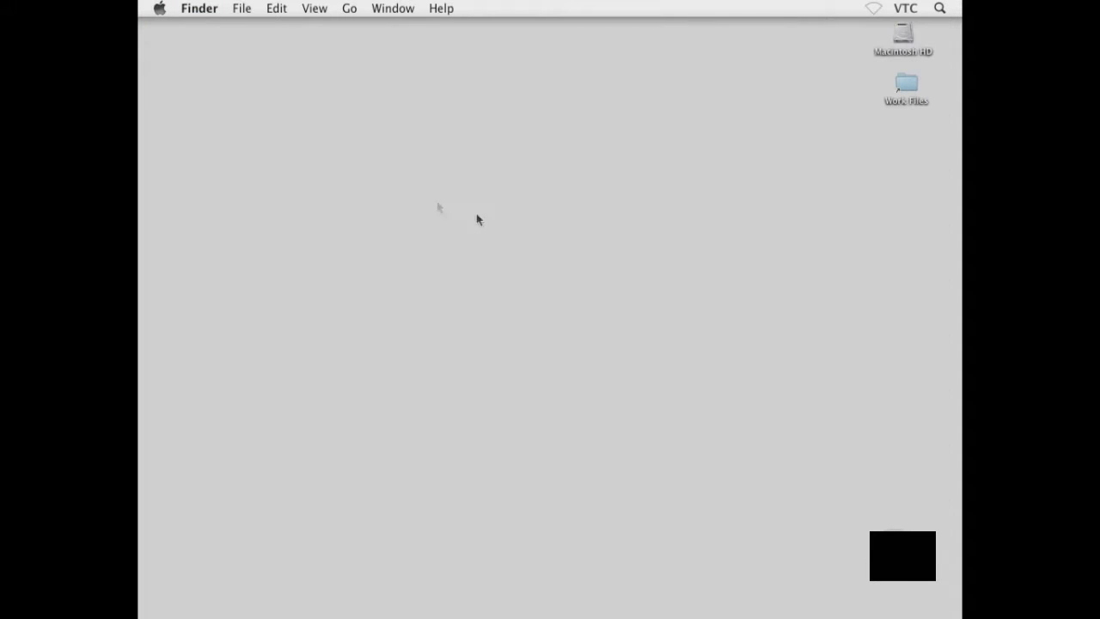
pyautogui.doubleClick(901, 79)
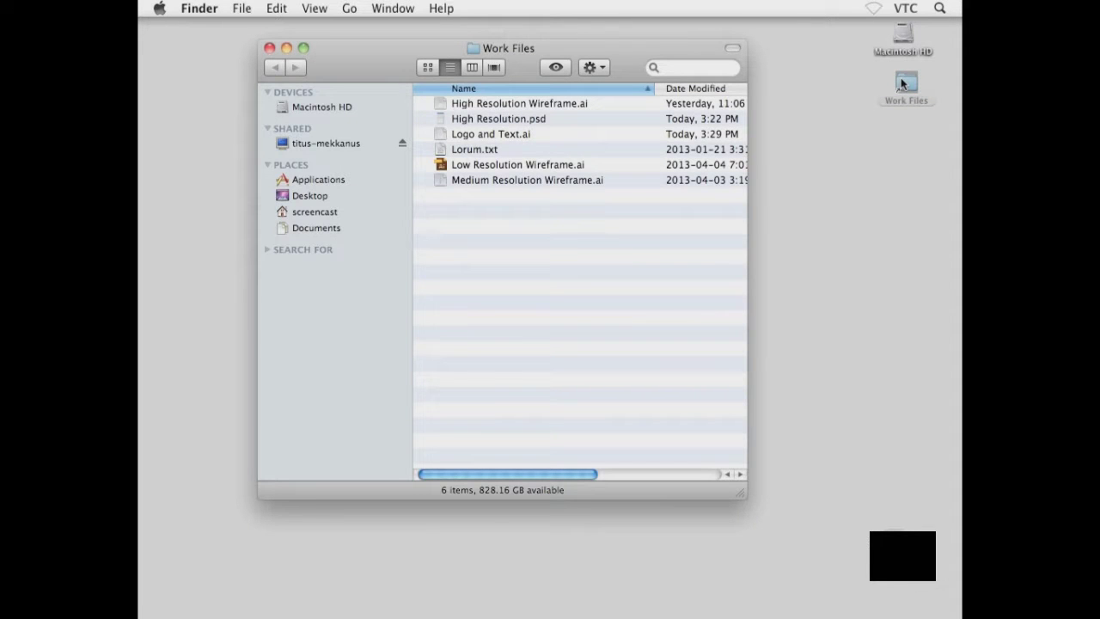
pyautogui.click(495, 136)
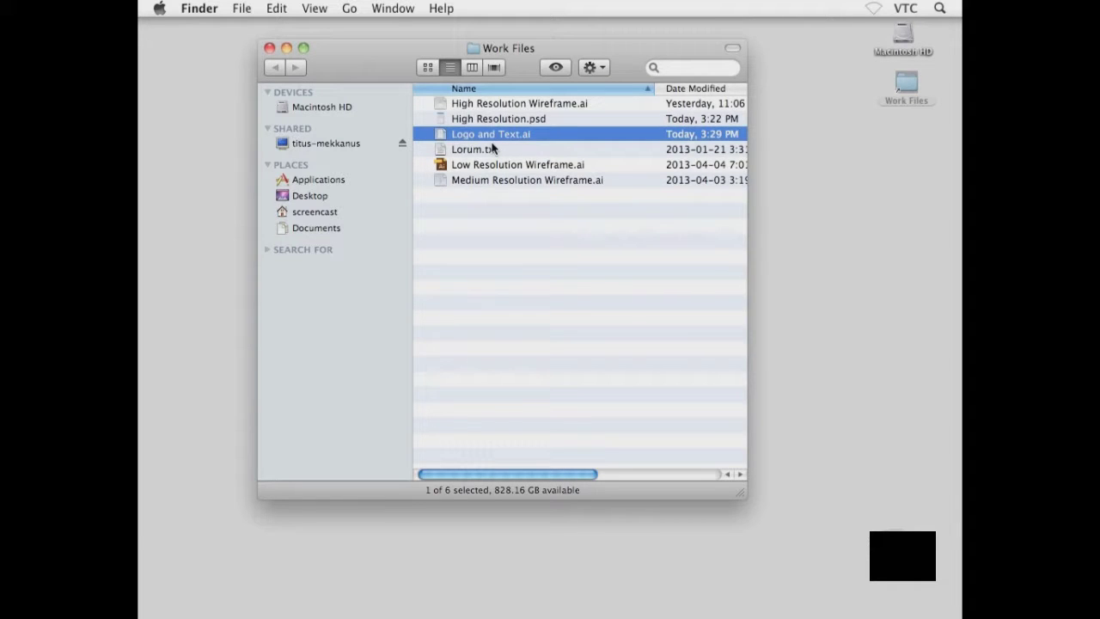
pyautogui.doubleClick(440, 136)
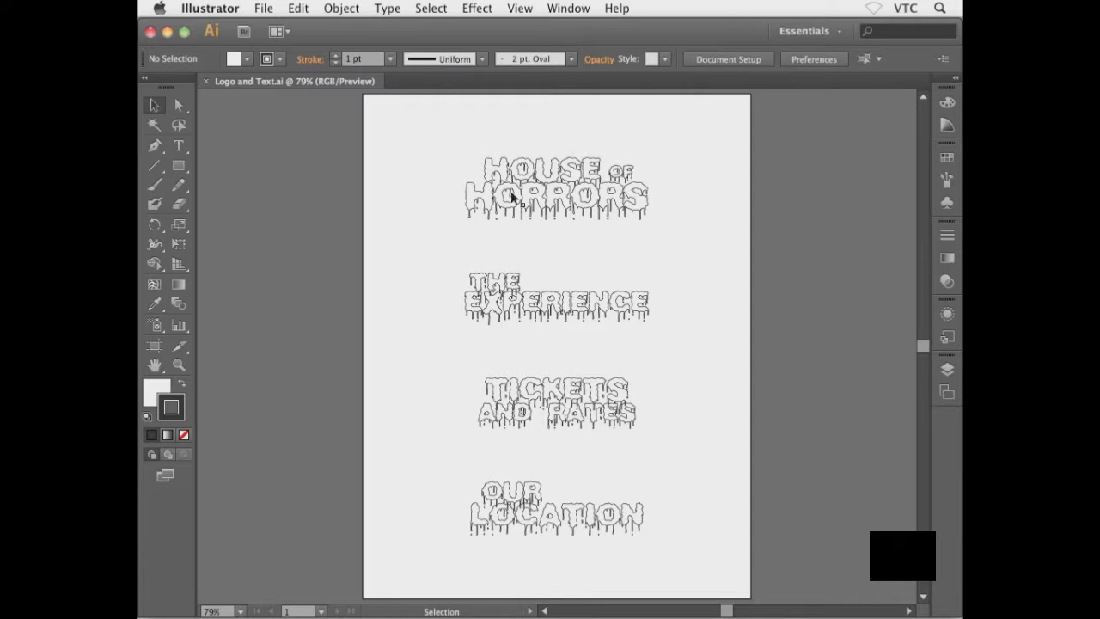
# Examine the House of Horrors logo and the three heading graphics below it by selecting them, then deselect everything
pyautogui.moveTo(454, 145); pyautogui.dragTo(668, 225)
pyautogui.click(669, 225)
pyautogui.moveTo(438, 262); pyautogui.dragTo(571, 529)
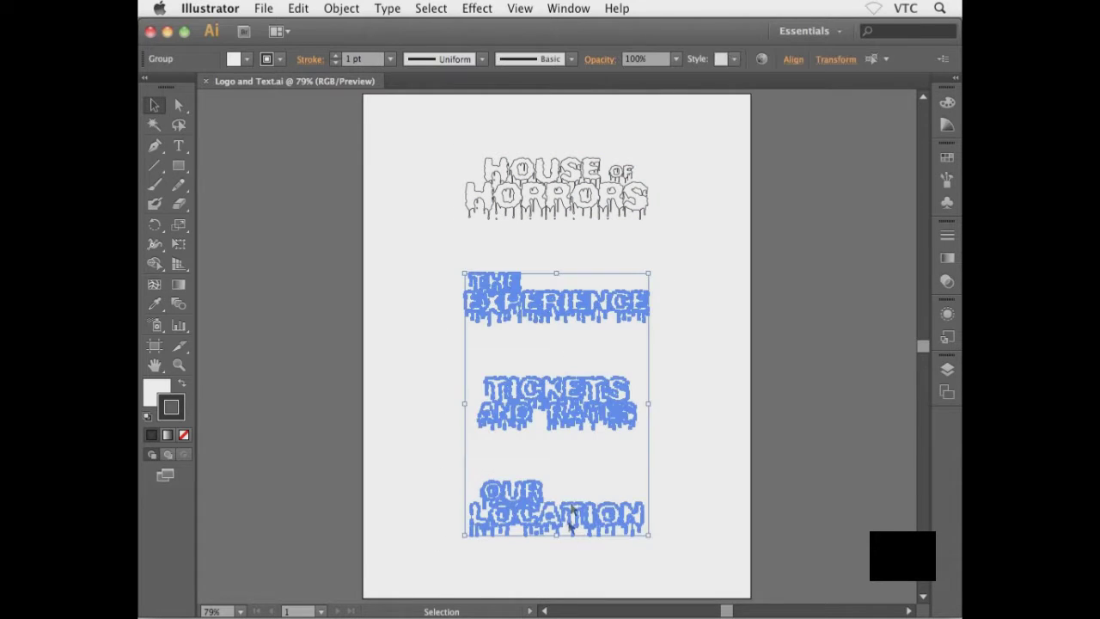
pyautogui.click(566, 368)
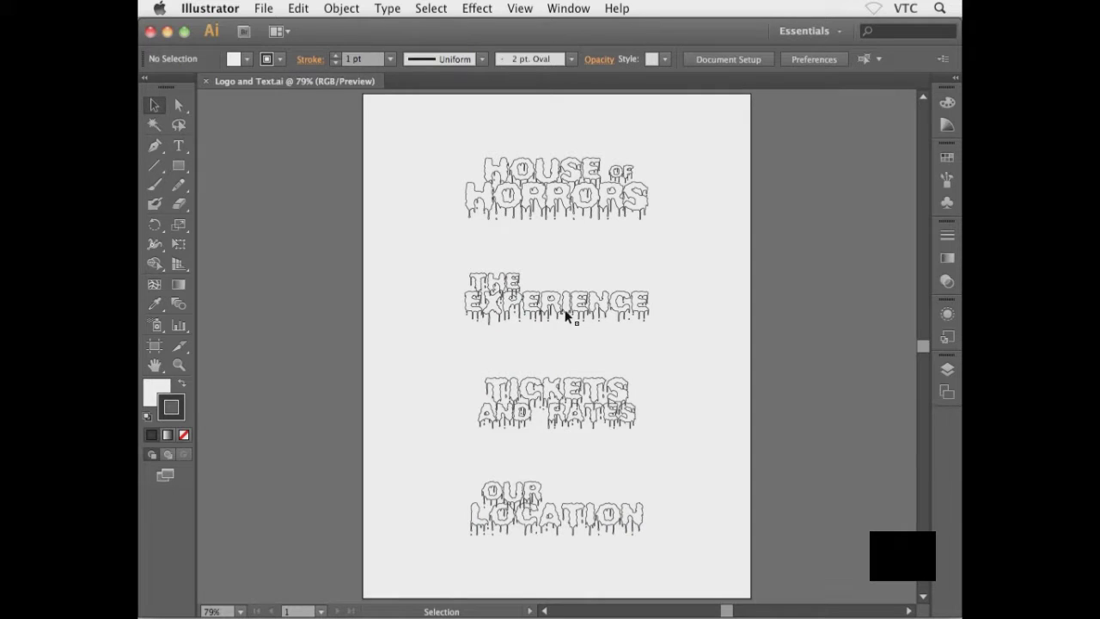
# Fill the House of Horrors logo with green, RGB 140, 200, 65
pyautogui.moveTo(443, 136); pyautogui.dragTo(676, 249)
pyautogui.moveTo(588, 284); pyautogui.dragTo(530, 293)
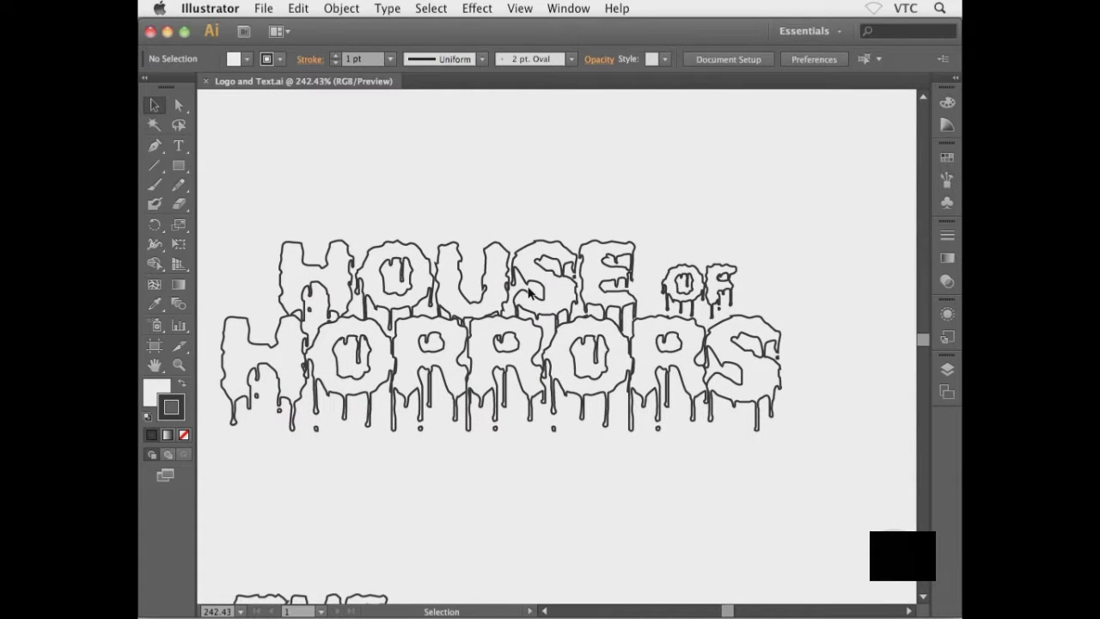
pyautogui.click(550, 280)
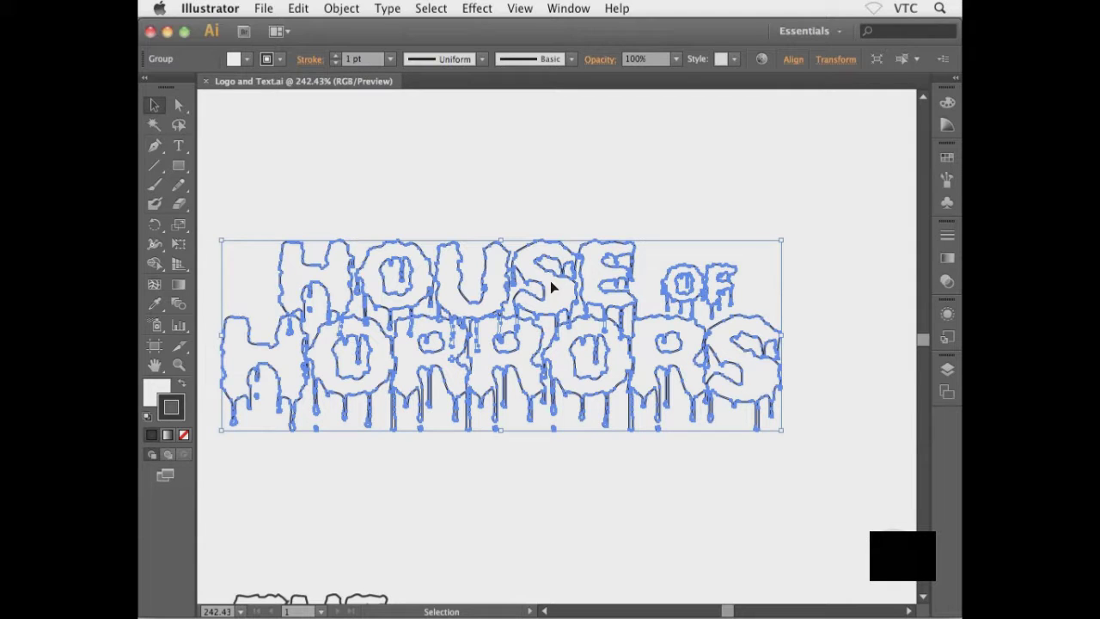
pyautogui.click(157, 392)
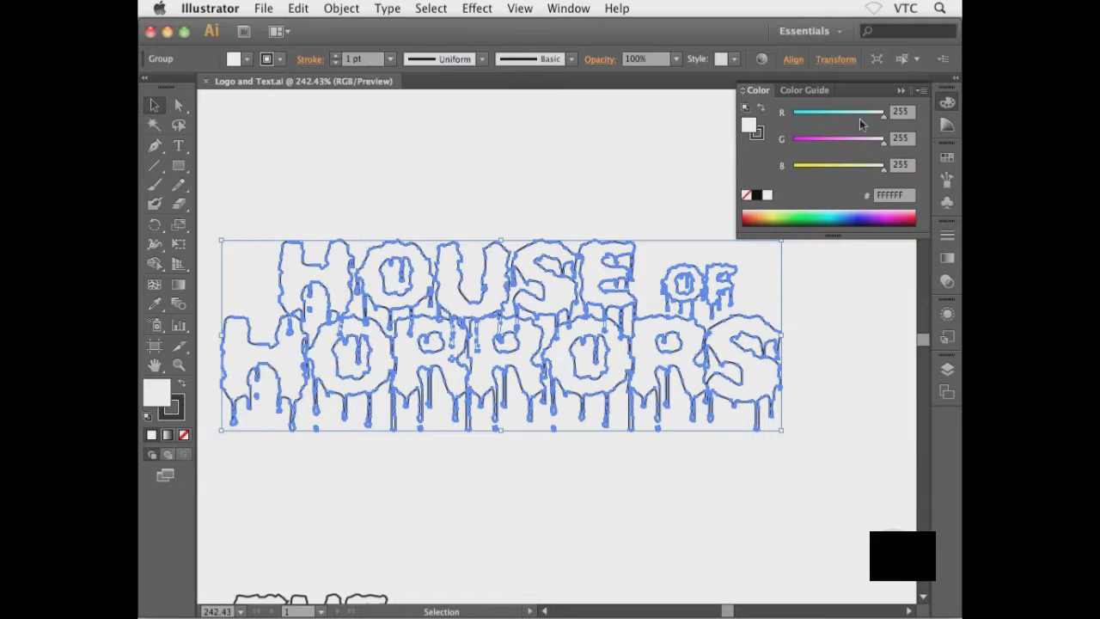
pyautogui.click(899, 113)
pyautogui.press('Tab')
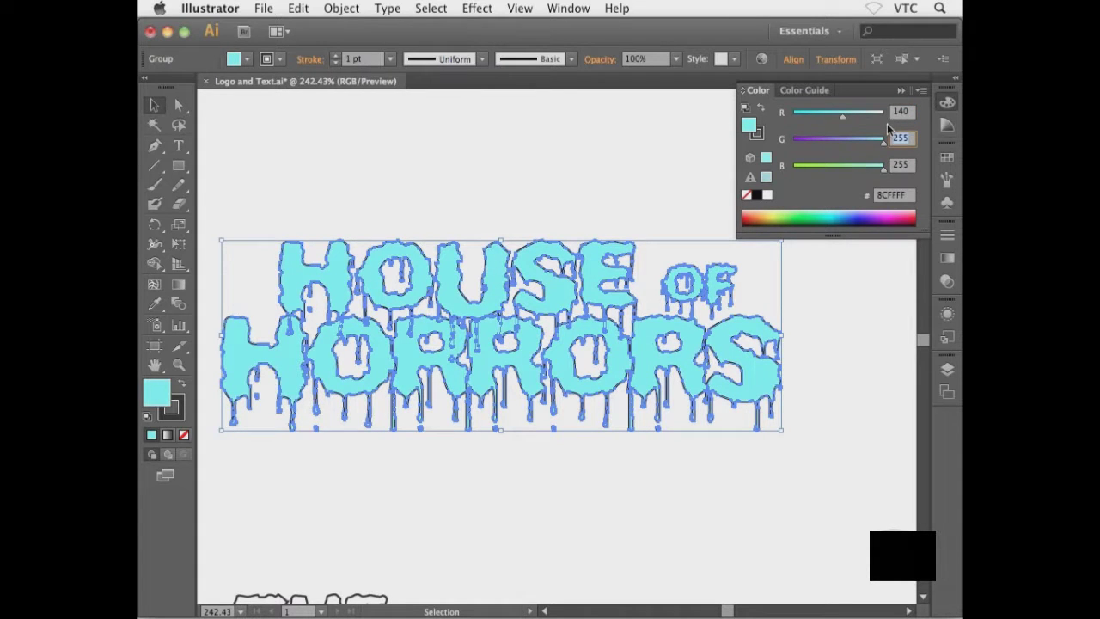
pyautogui.press('Tab')
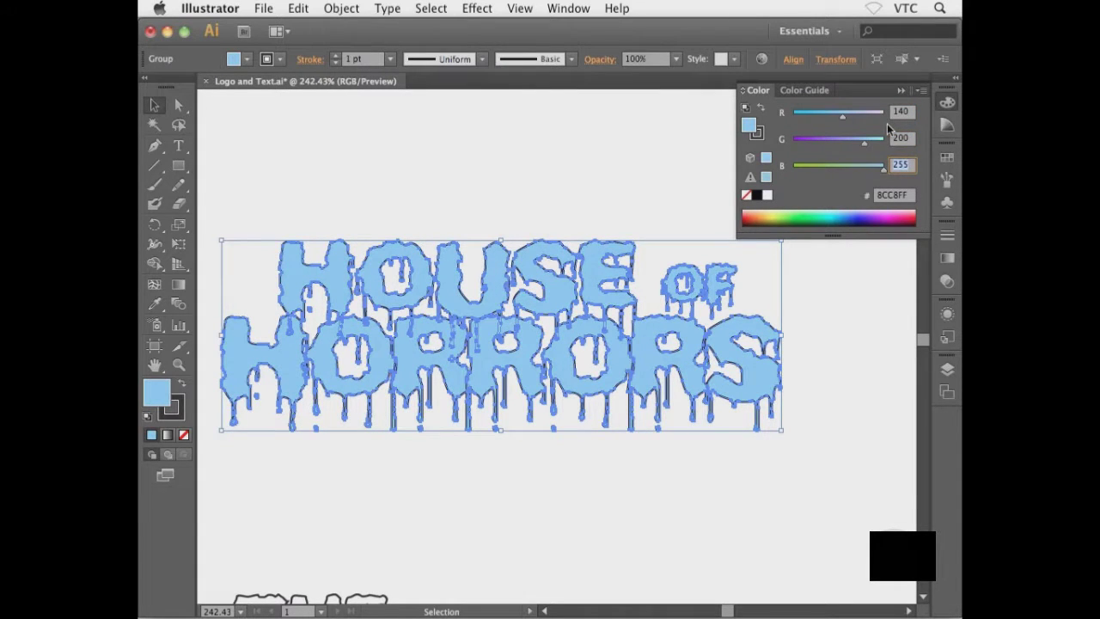
pyautogui.write('65')
pyautogui.press('Tab')
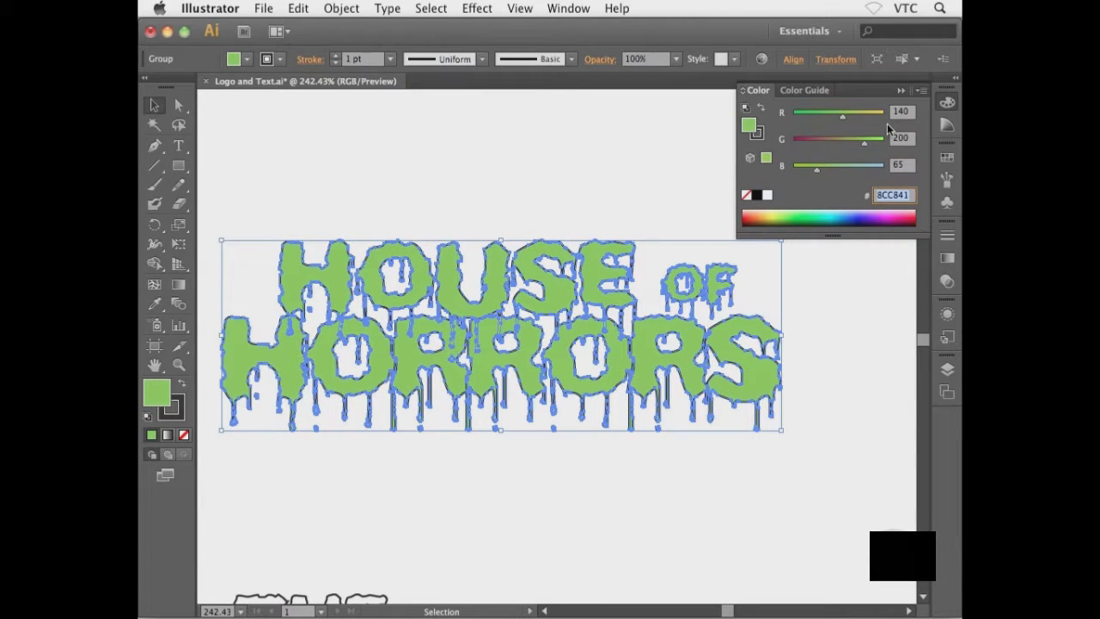
pyautogui.click(597, 206)
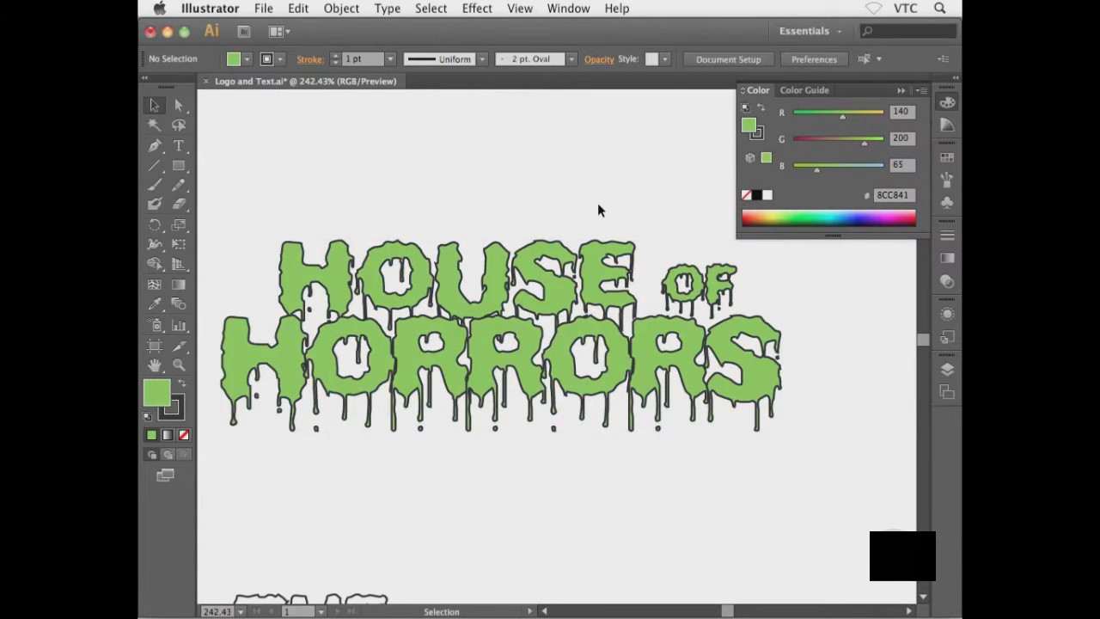
# Add a new stroke to the House of Horrors logo group through its Appearance attributes
pyautogui.click(593, 283)
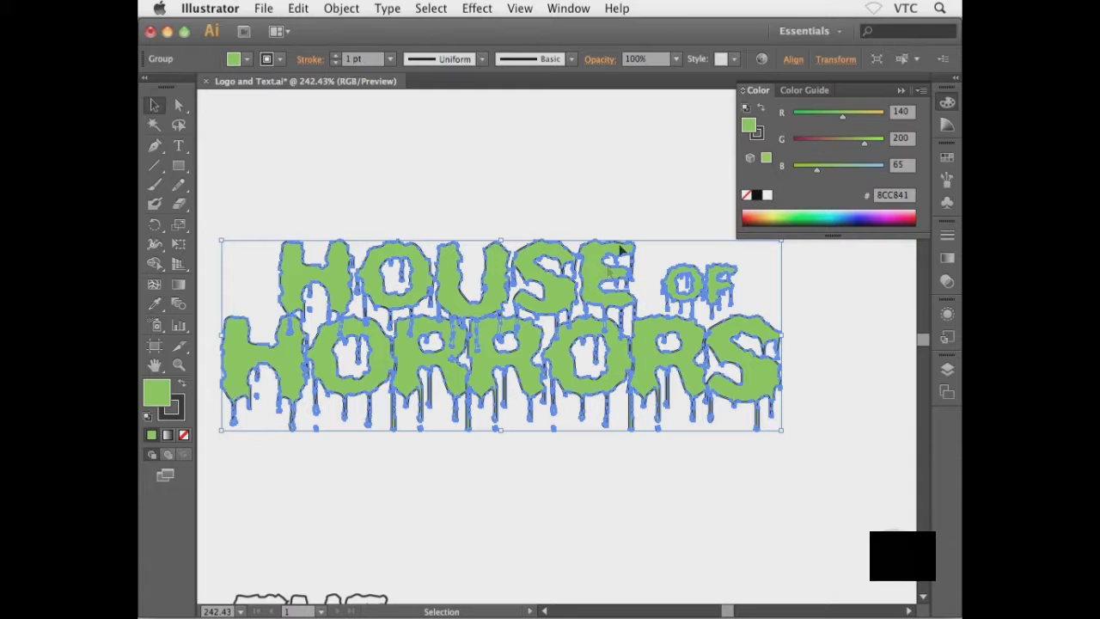
pyautogui.click(568, 9)
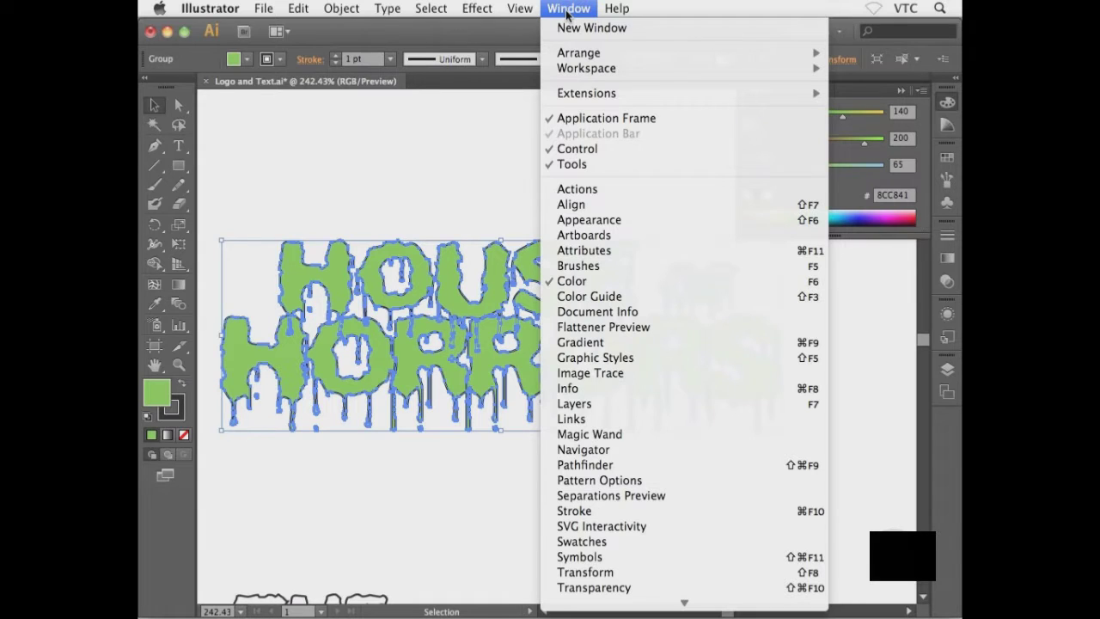
pyautogui.click(590, 221)
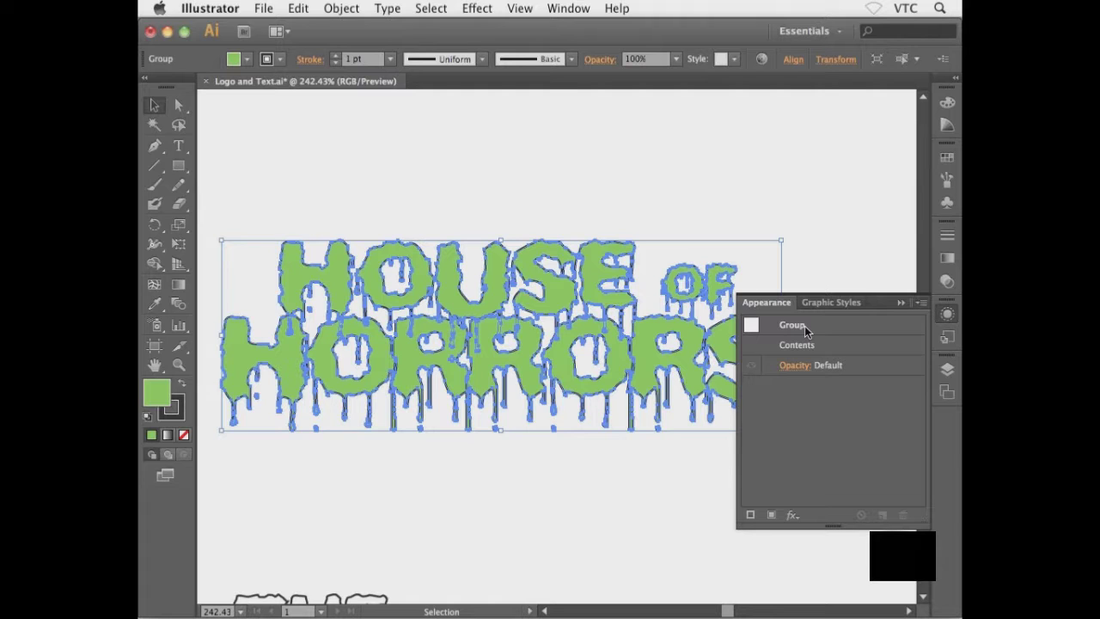
pyautogui.click(920, 304)
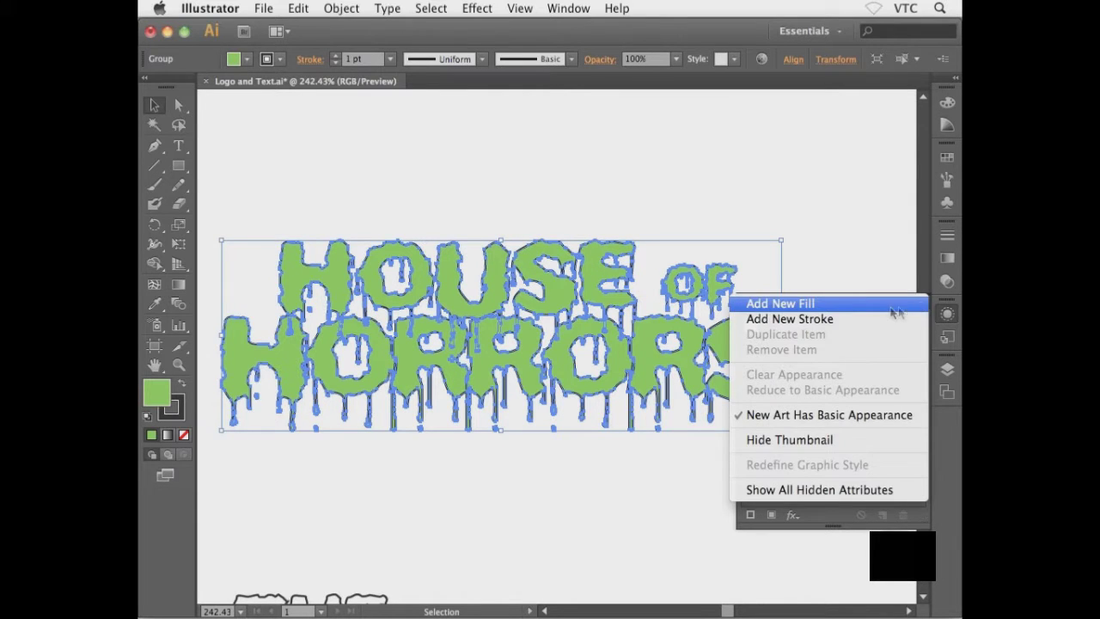
pyautogui.click(825, 320)
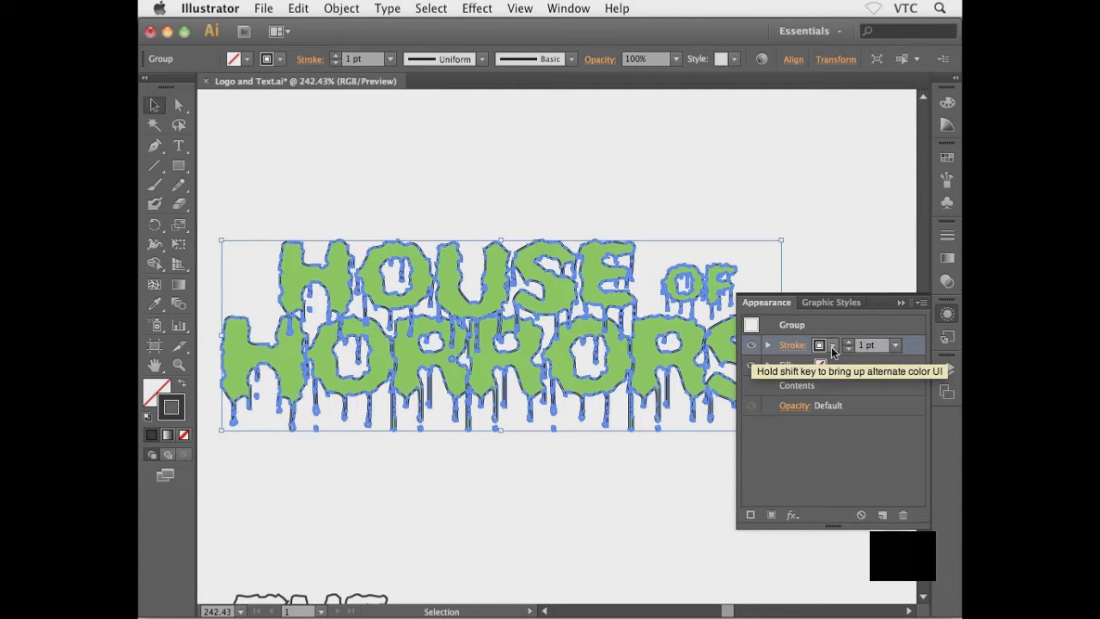
# Set the logo group's new stroke to orange, RGB 240, 120, 30, with a weight of 2 pt
pyautogui.click(832, 346)
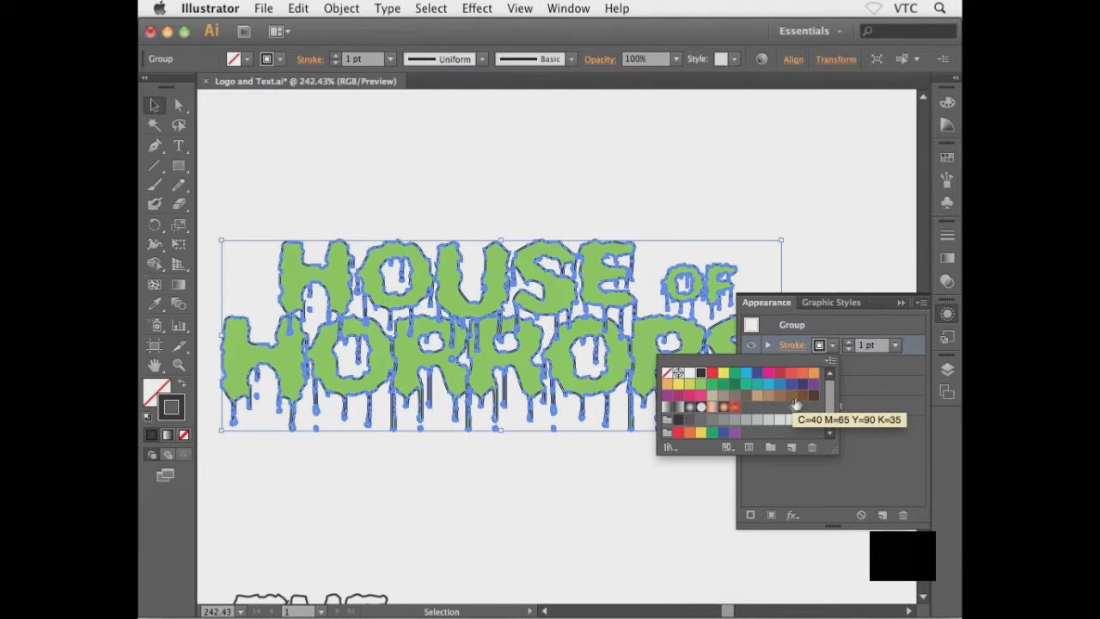
pyautogui.click(820, 347)
pyautogui.keyDown('shift'); pyautogui.click(819, 346); pyautogui.keyUp('shift')
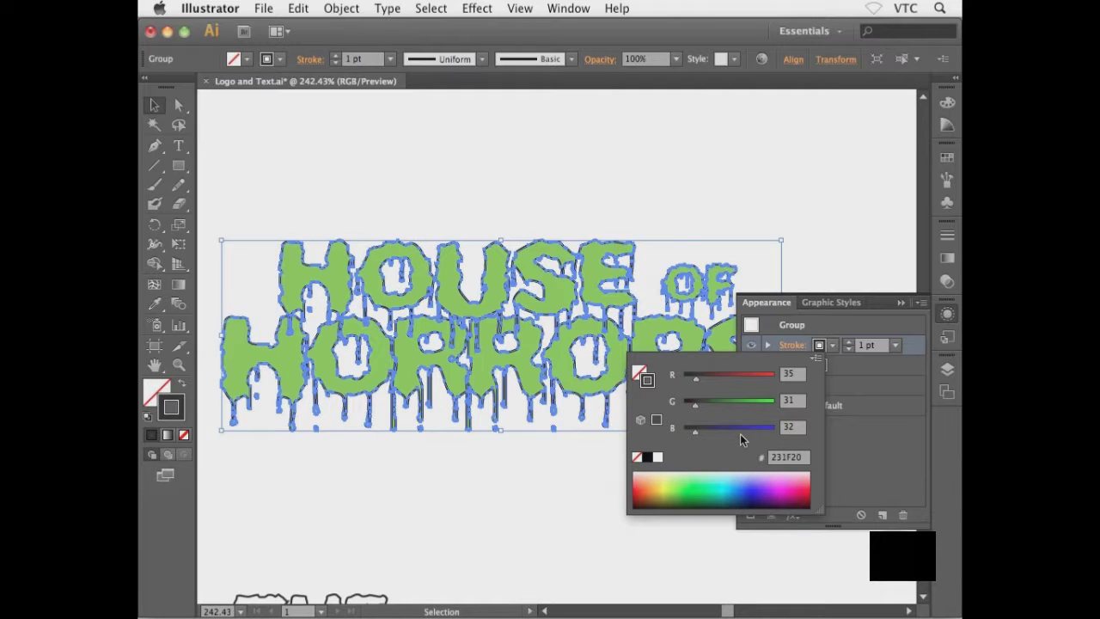
pyautogui.click(791, 375)
pyautogui.write('240')
pyautogui.press('Tab')
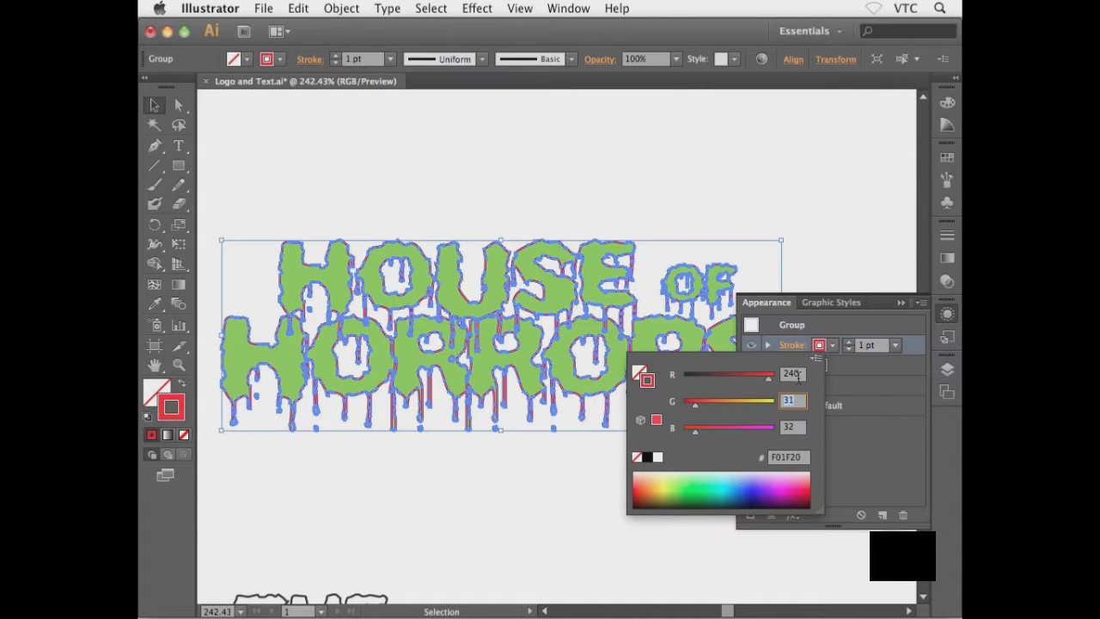
pyautogui.write('120')
pyautogui.press('Tab')
pyautogui.write('30')
pyautogui.press('Return')
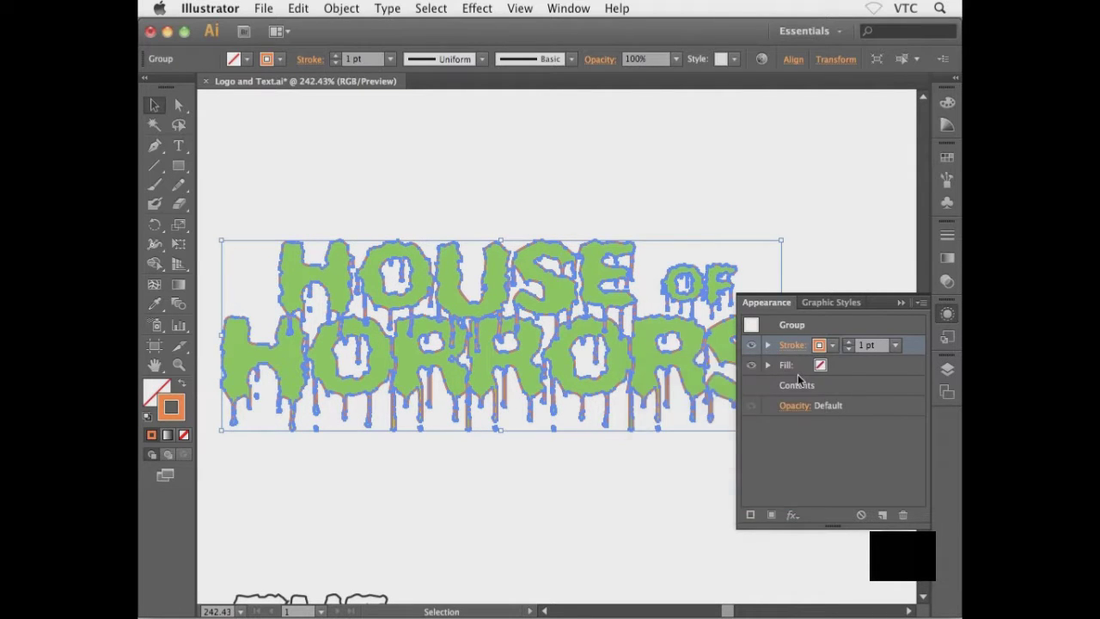
pyautogui.click(850, 343)
pyautogui.click(850, 343)
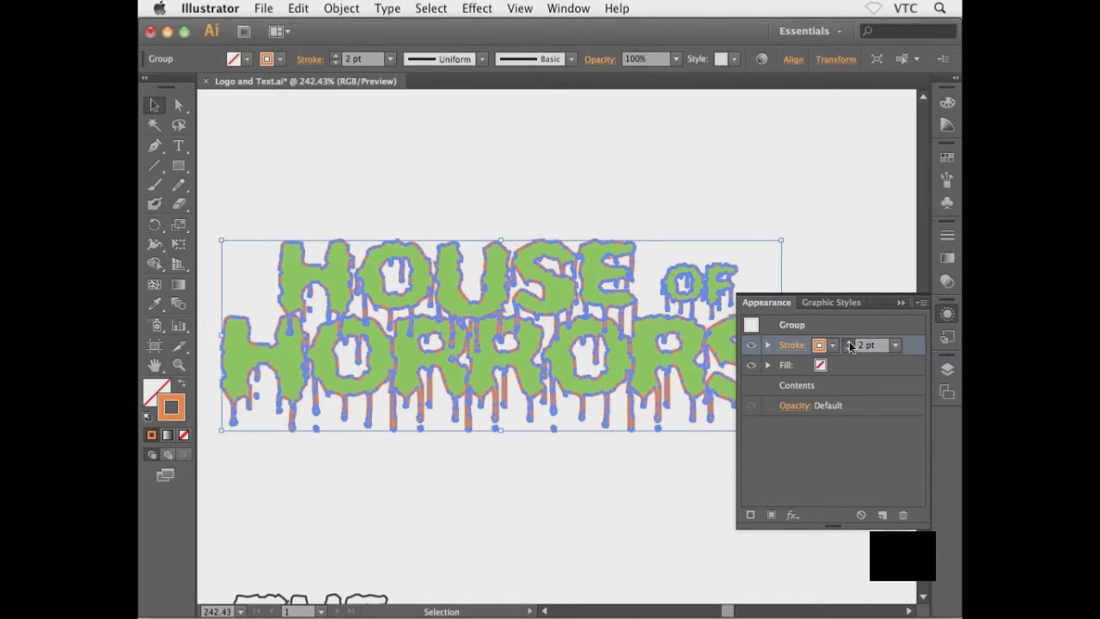
# Set the logo group's orange stroke weight to 4 pt and add another stroke to the group
pyautogui.click(851, 343)
pyautogui.click(718, 200)
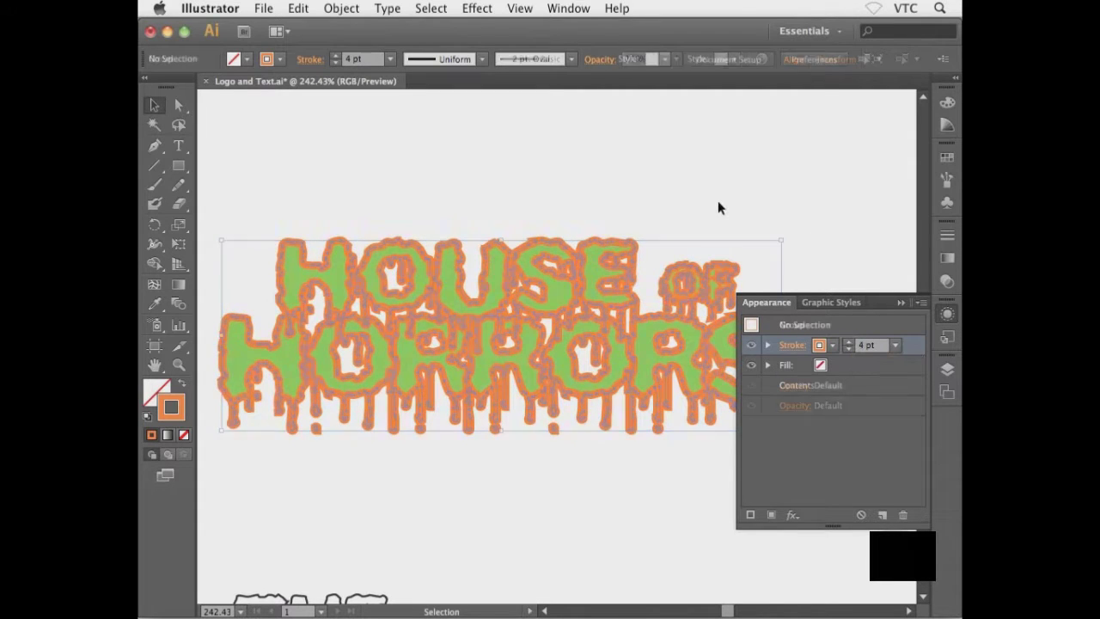
pyautogui.click(612, 279)
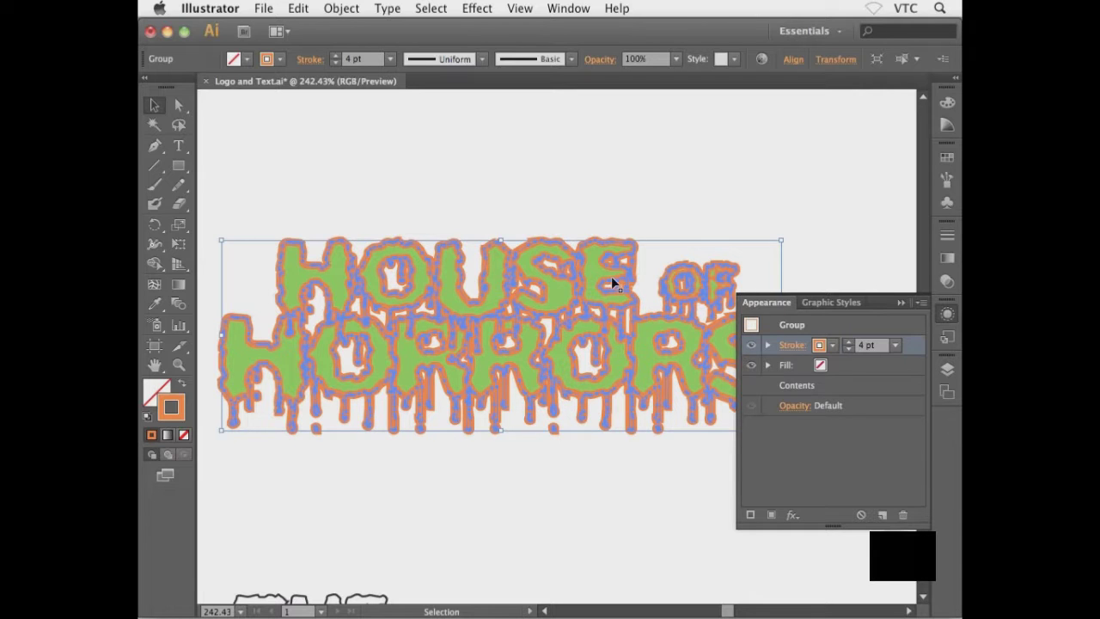
pyautogui.click(922, 304)
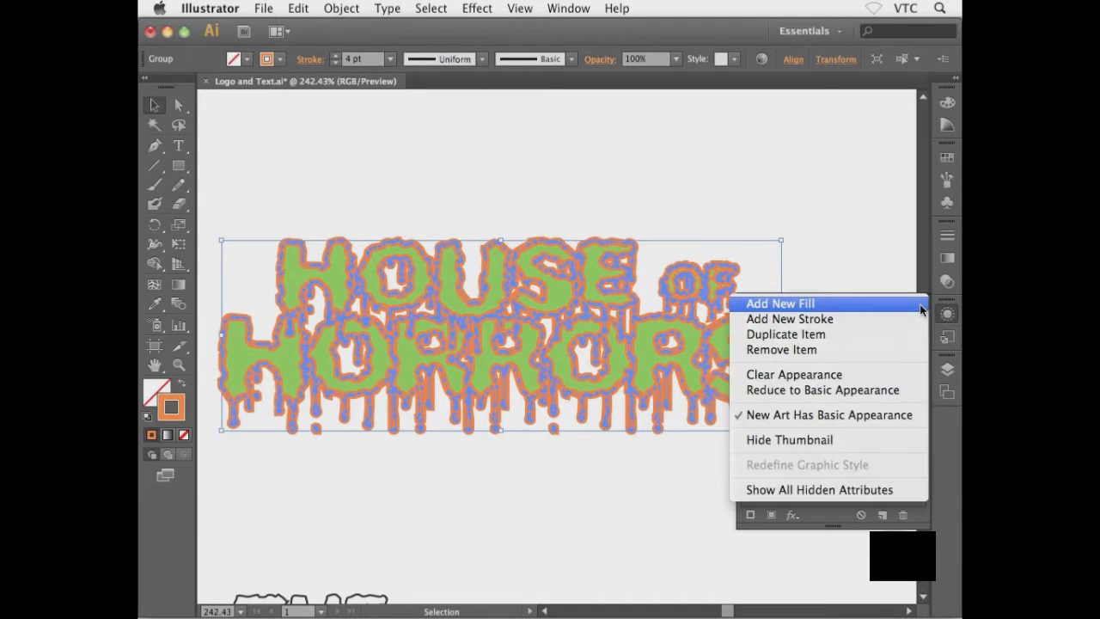
pyautogui.click(840, 318)
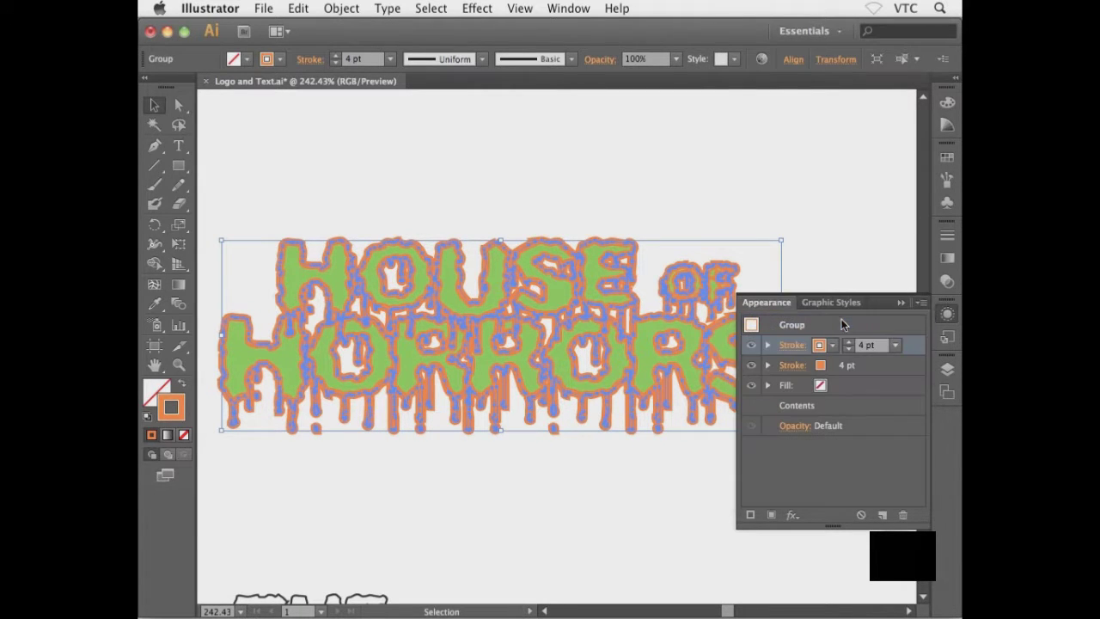
# Color the lower of the logo group's two strokes dark blue, RGB 0, 80, 124
pyautogui.click(850, 365)
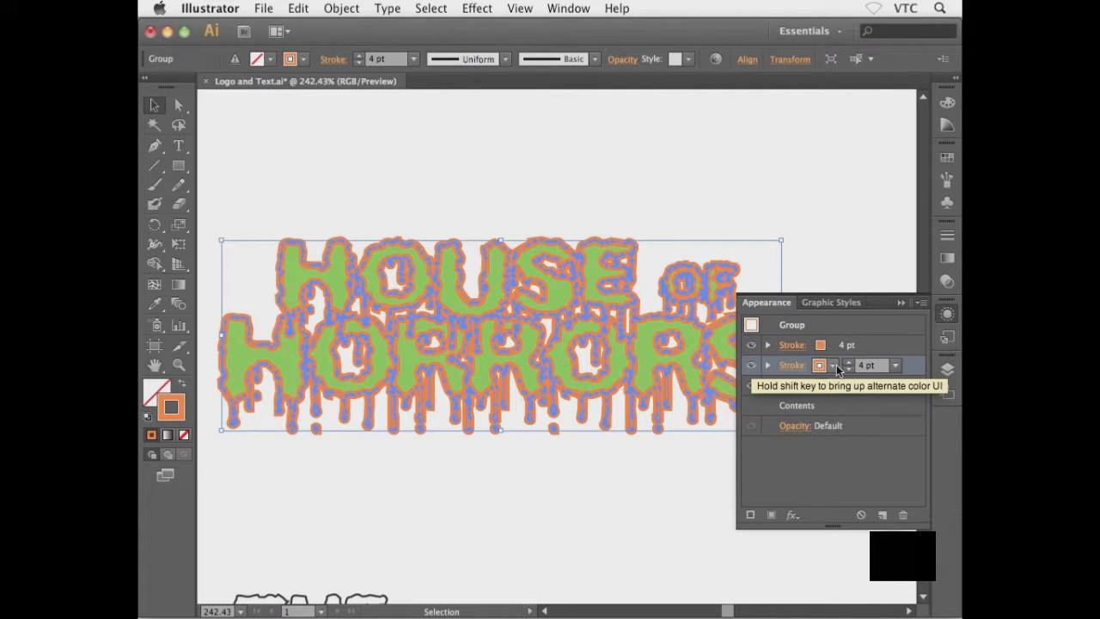
pyautogui.keyDown('shift'); pyautogui.click(818, 367); pyautogui.keyUp('shift')
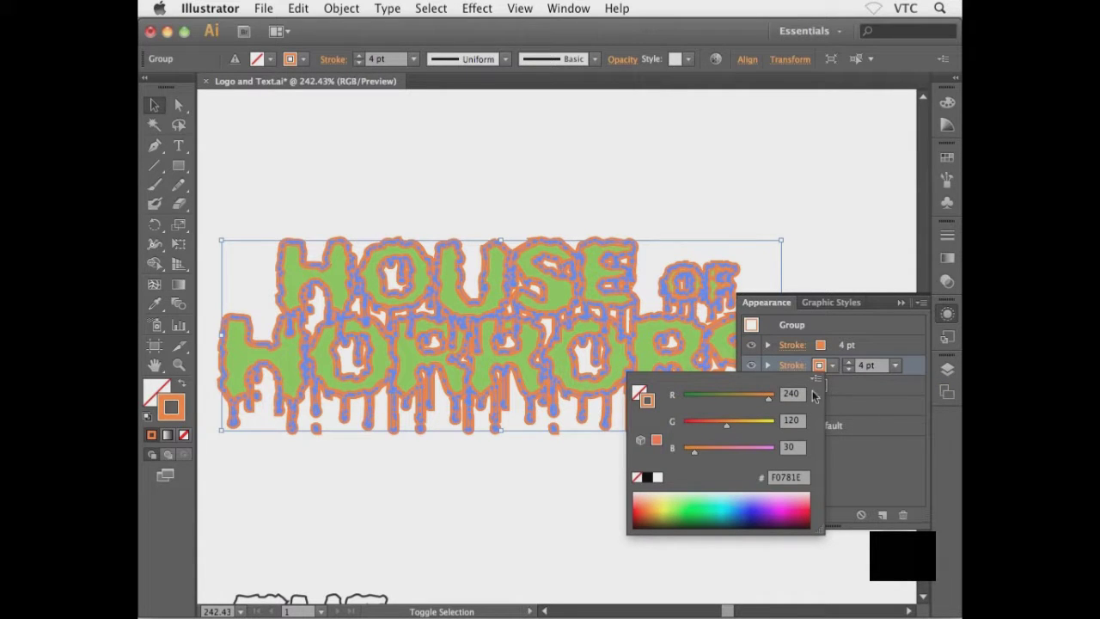
pyautogui.click(798, 395)
pyautogui.doubleClick(795, 394)
pyautogui.write('0')
pyautogui.press('Tab')
pyautogui.write('80')
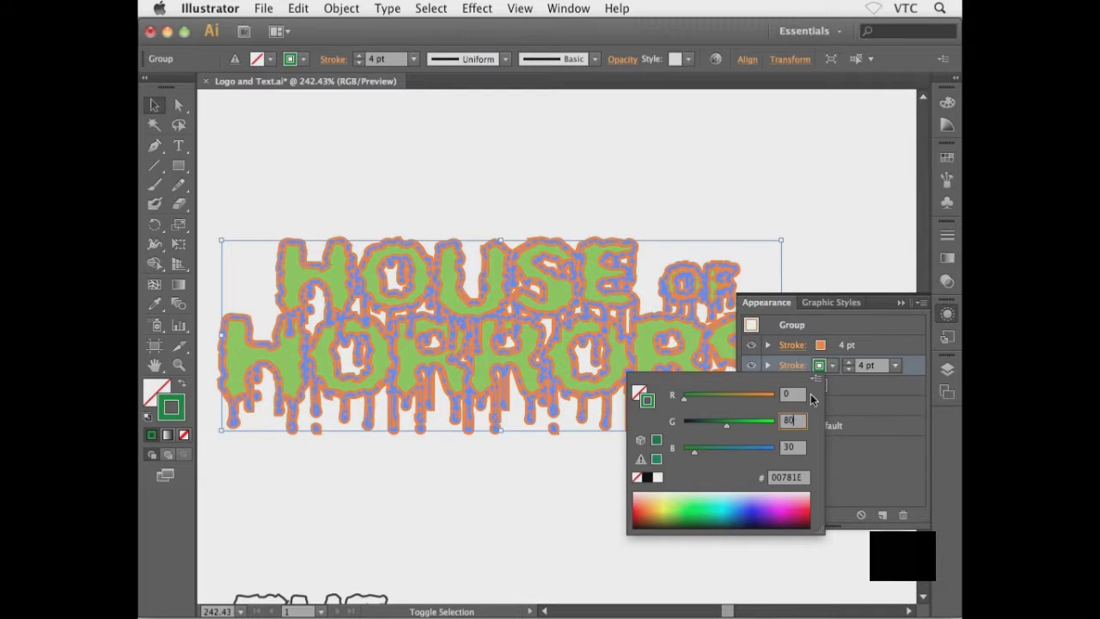
pyautogui.press('Tab')
pyautogui.write('12')
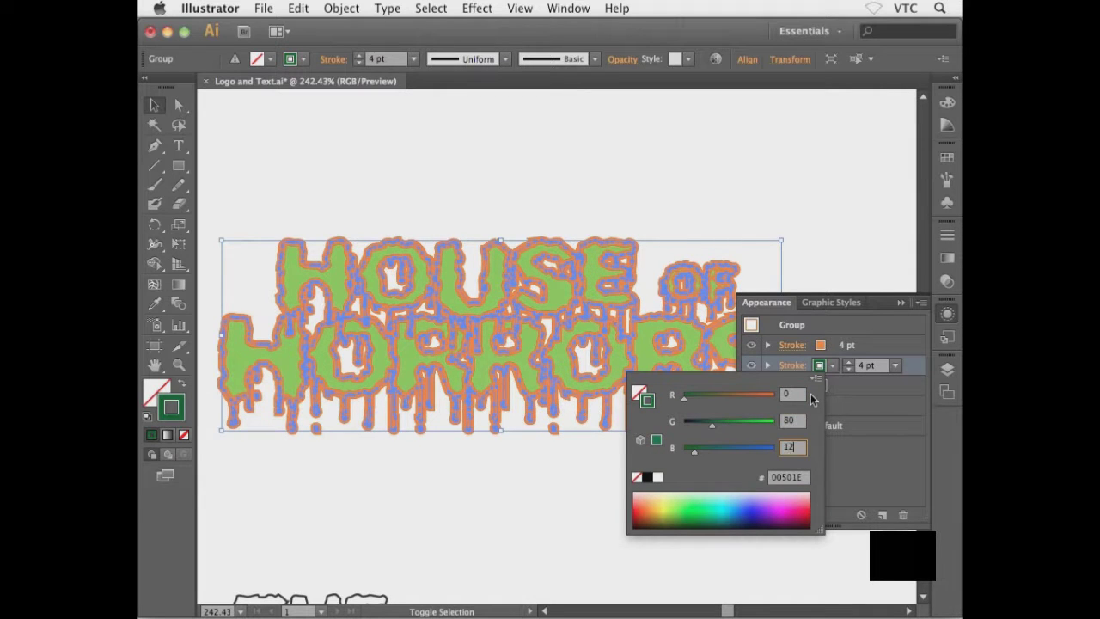
pyautogui.write('4')
# Increase the logo group's blue stroke weight to 8 pt and deselect the artwork
pyautogui.click(848, 362)
pyautogui.click(848, 362)
pyautogui.click(848, 362)
pyautogui.click(849, 362)
pyautogui.click(849, 362)
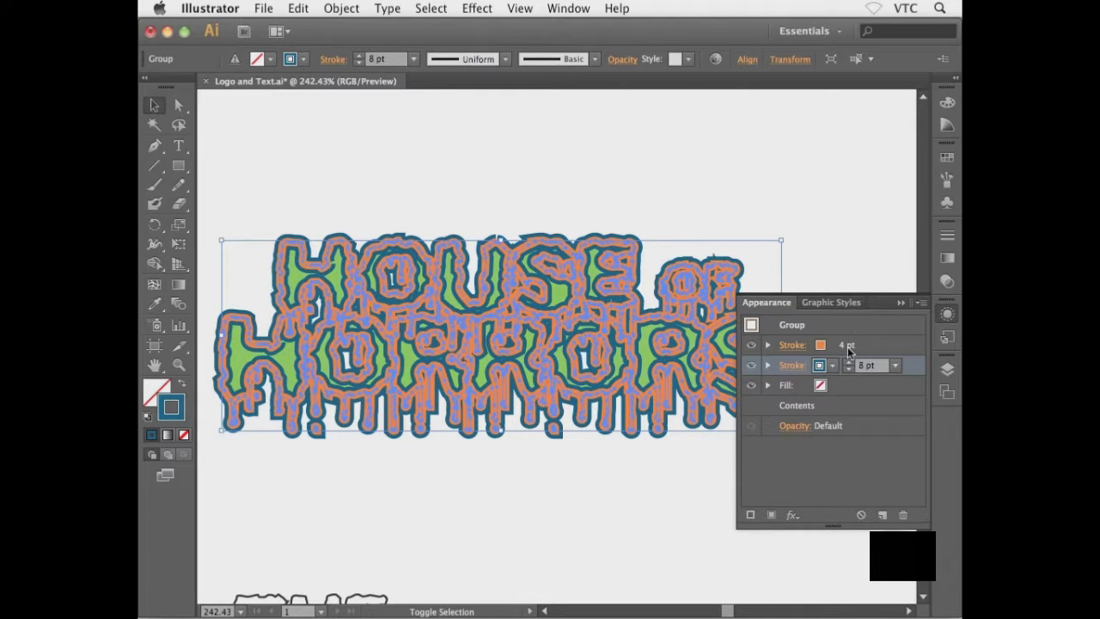
pyautogui.click(802, 251)
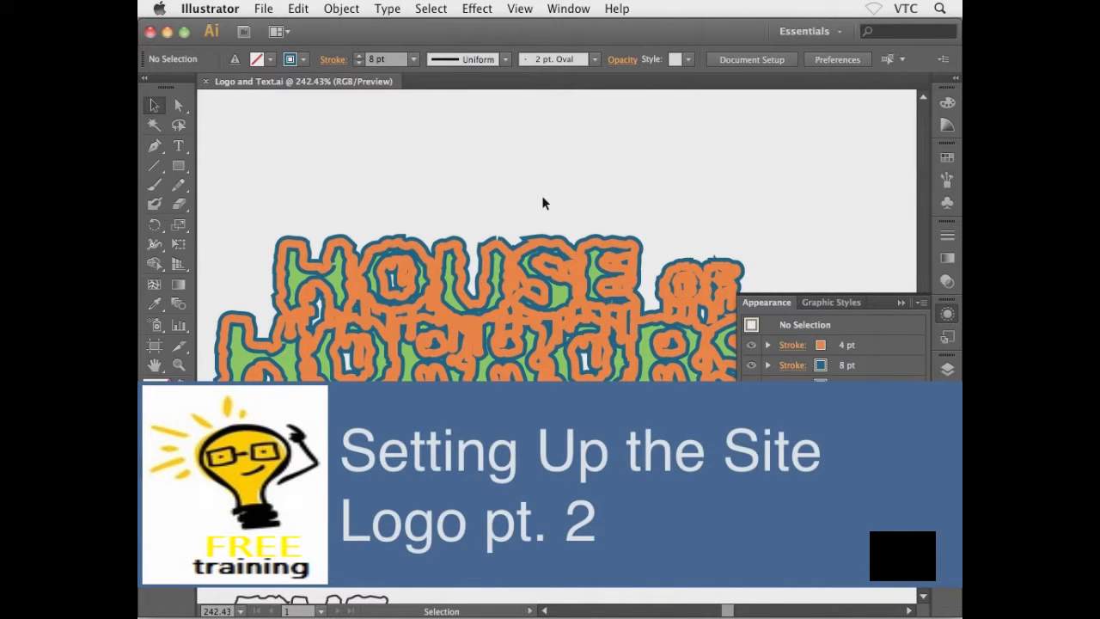
# Move the logo group's blue 8 pt stroke beneath Contents in its appearance stacking order
pyautogui.press('space')
pyautogui.moveTo(546, 290); pyautogui.dragTo(553, 226)
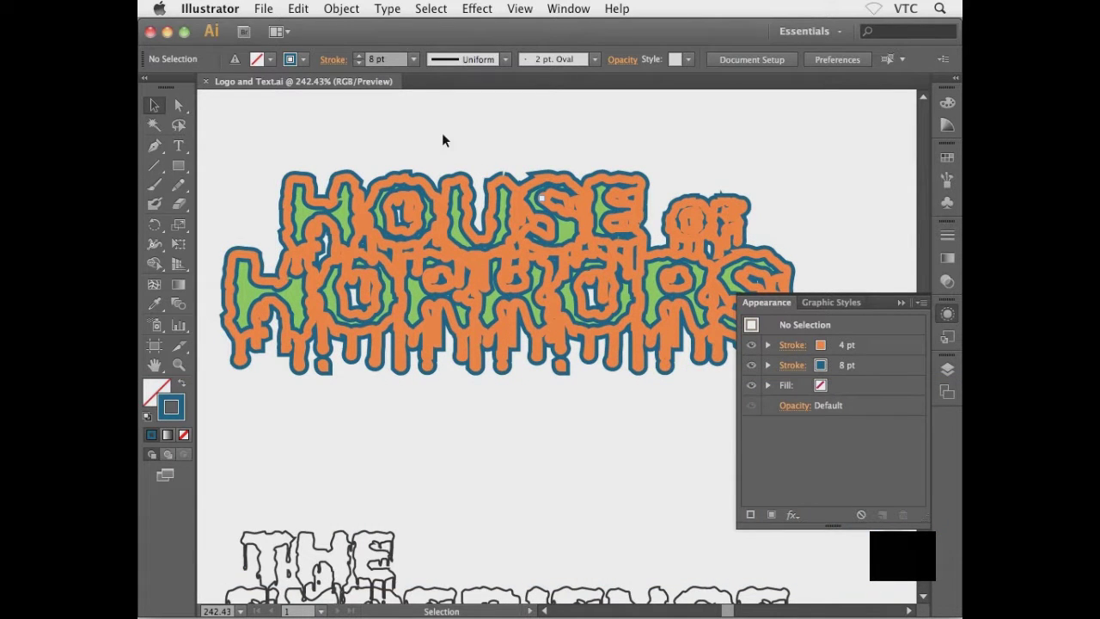
pyautogui.click(454, 197)
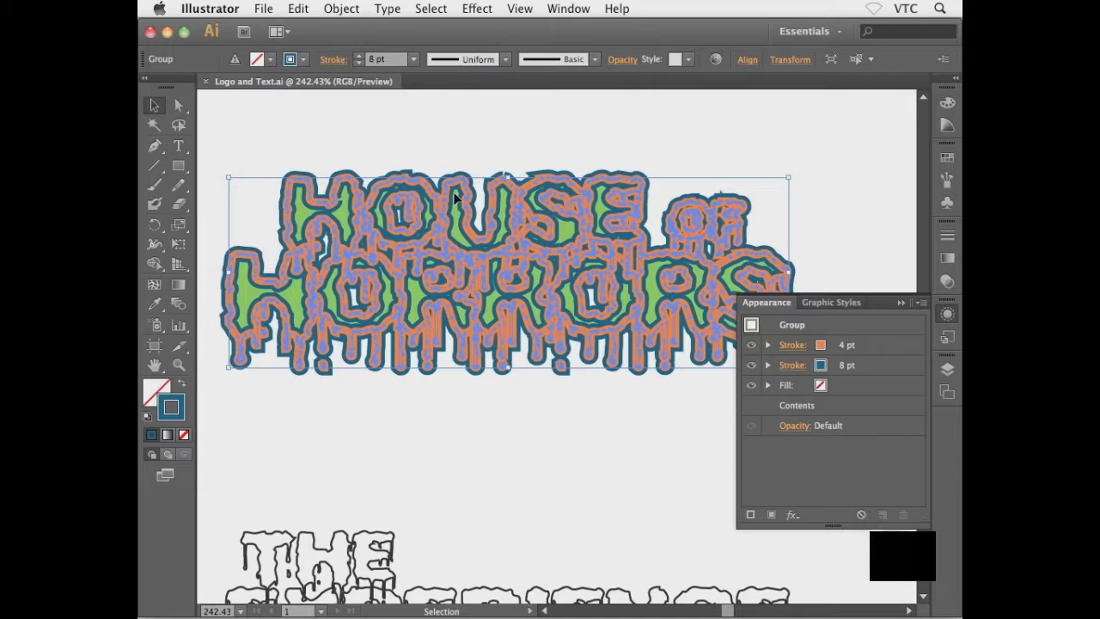
pyautogui.click(558, 155)
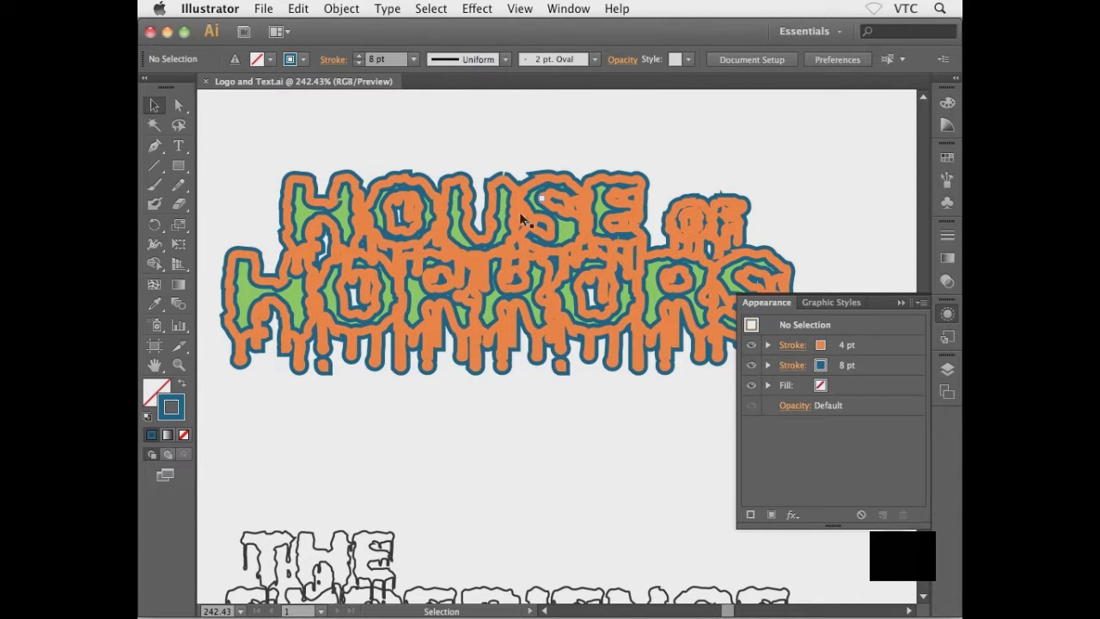
pyautogui.click(569, 278)
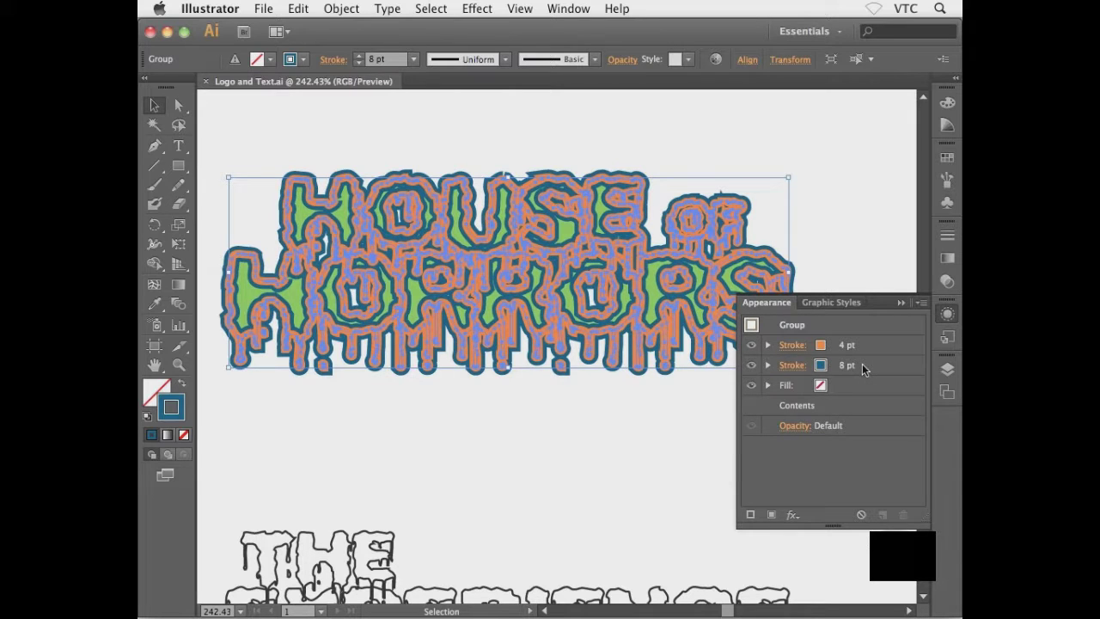
pyautogui.moveTo(862, 363)
pyautogui.mouseDown()
pyautogui.moveTo(857, 419)
pyautogui.moveTo(846, 412)
pyautogui.mouseUp()
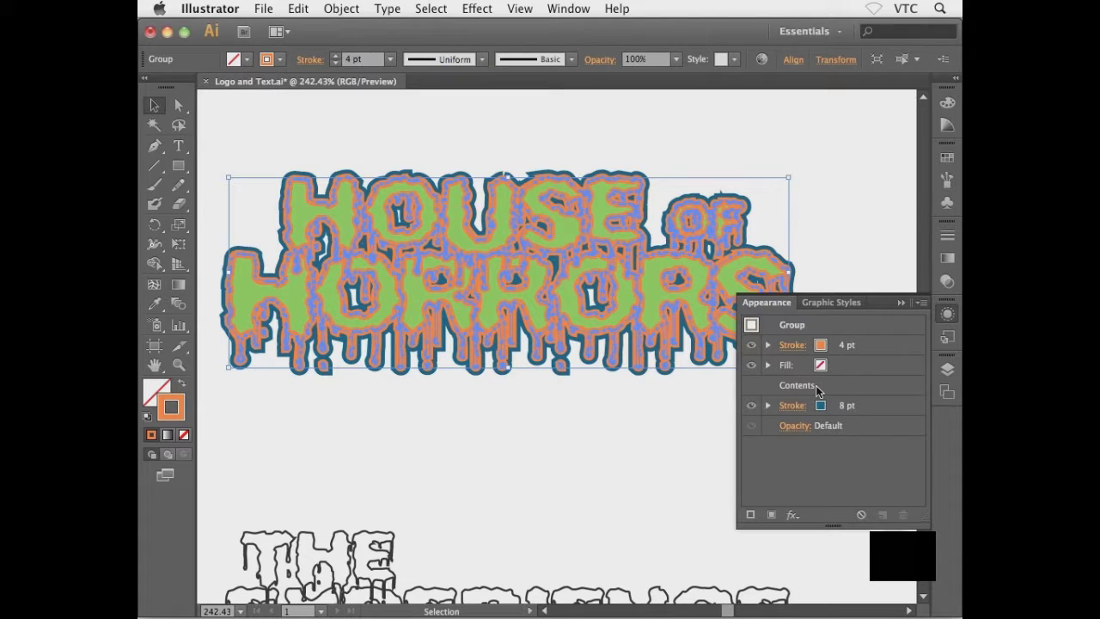
pyautogui.click(818, 235)
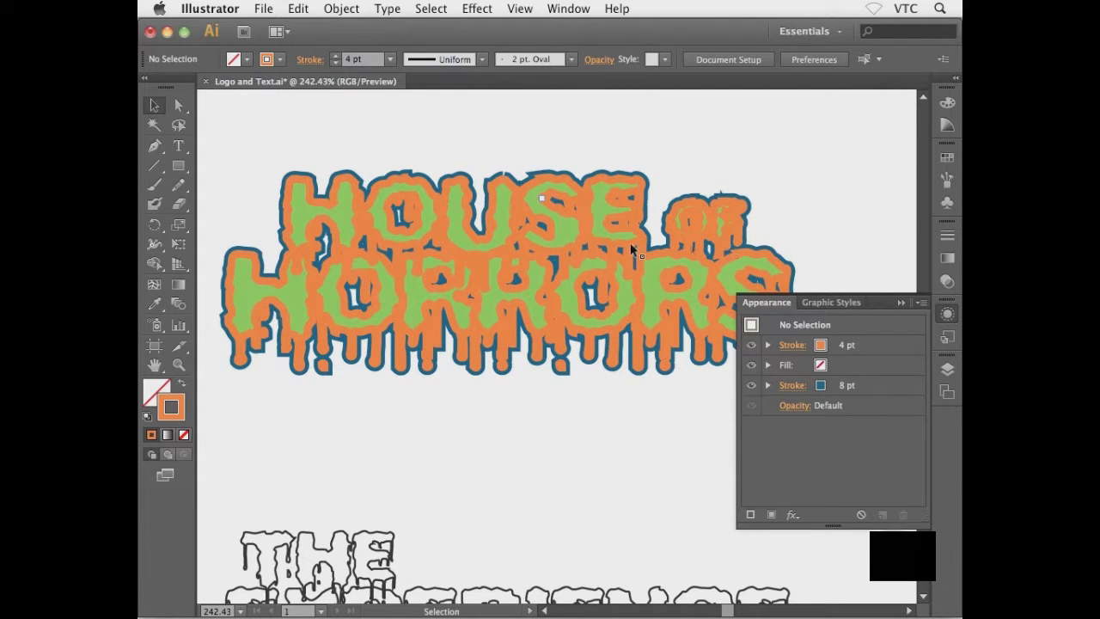
# Move the logo group's orange 4 pt stroke beneath Contents, keeping it above the blue stroke
pyautogui.click(559, 231)
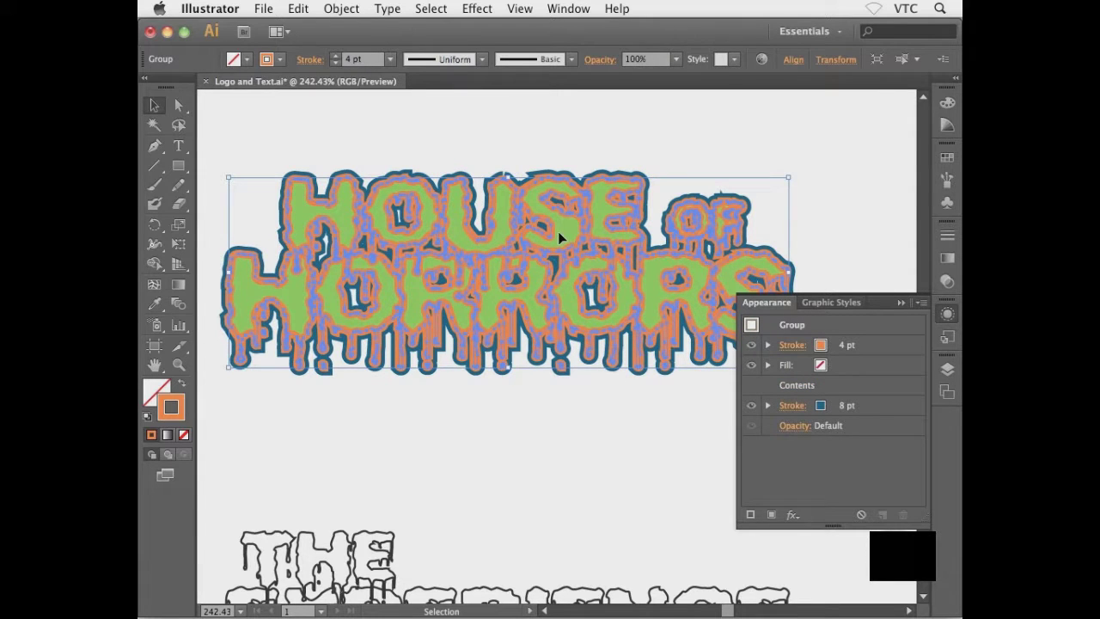
pyautogui.click(880, 345)
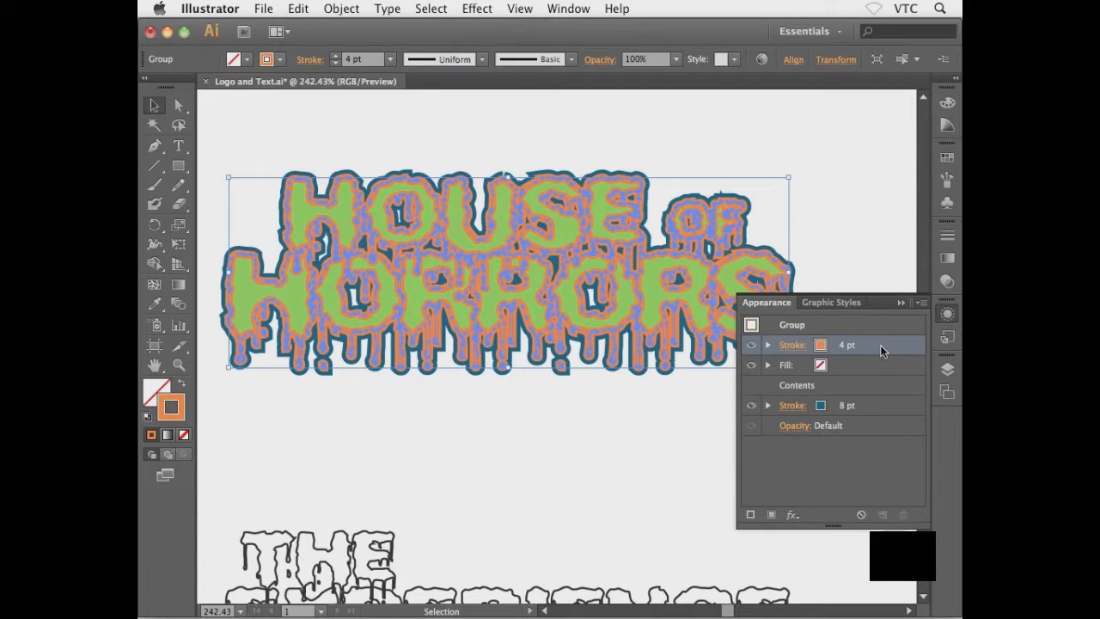
pyautogui.moveTo(880, 345); pyautogui.dragTo(862, 391)
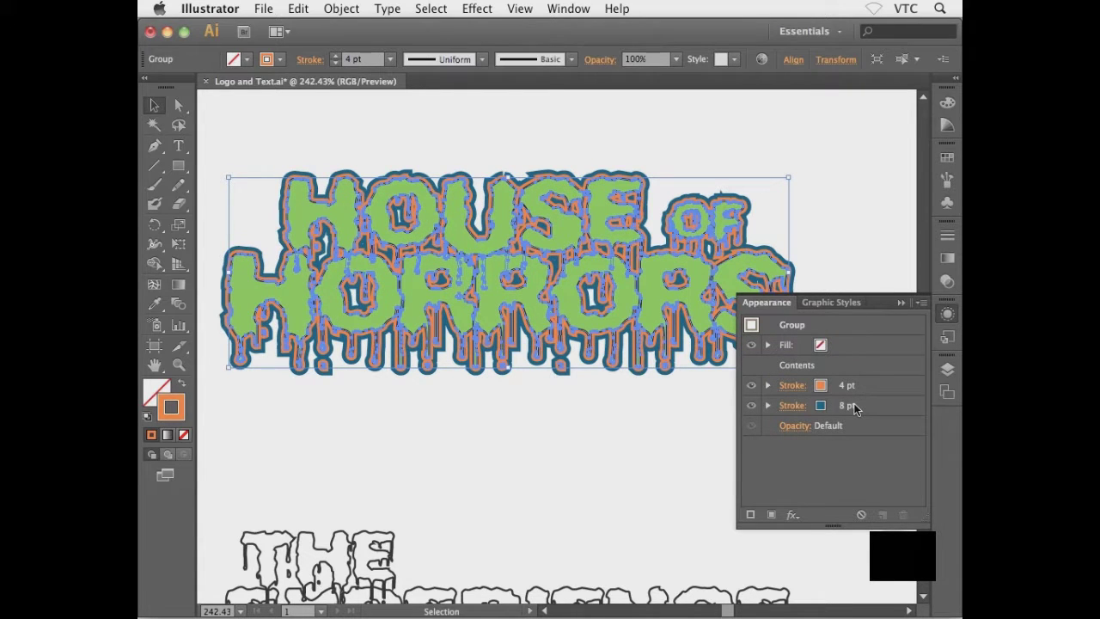
pyautogui.click(839, 229)
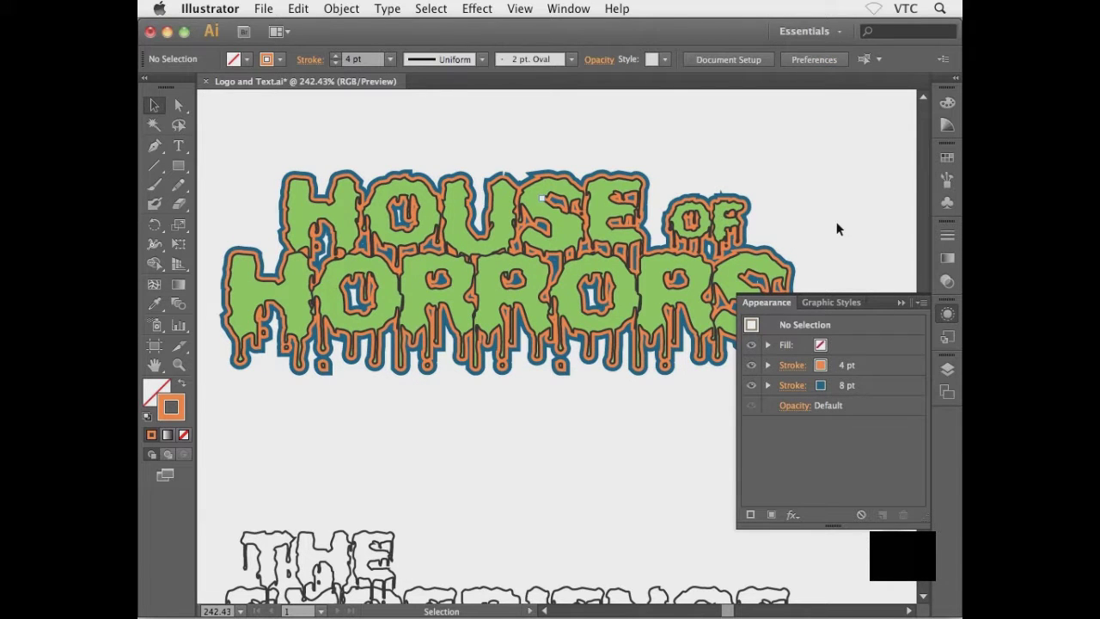
# Collapse the appearance attributes, then select and copy the entire House of Horrors logo
pyautogui.click(655, 303)
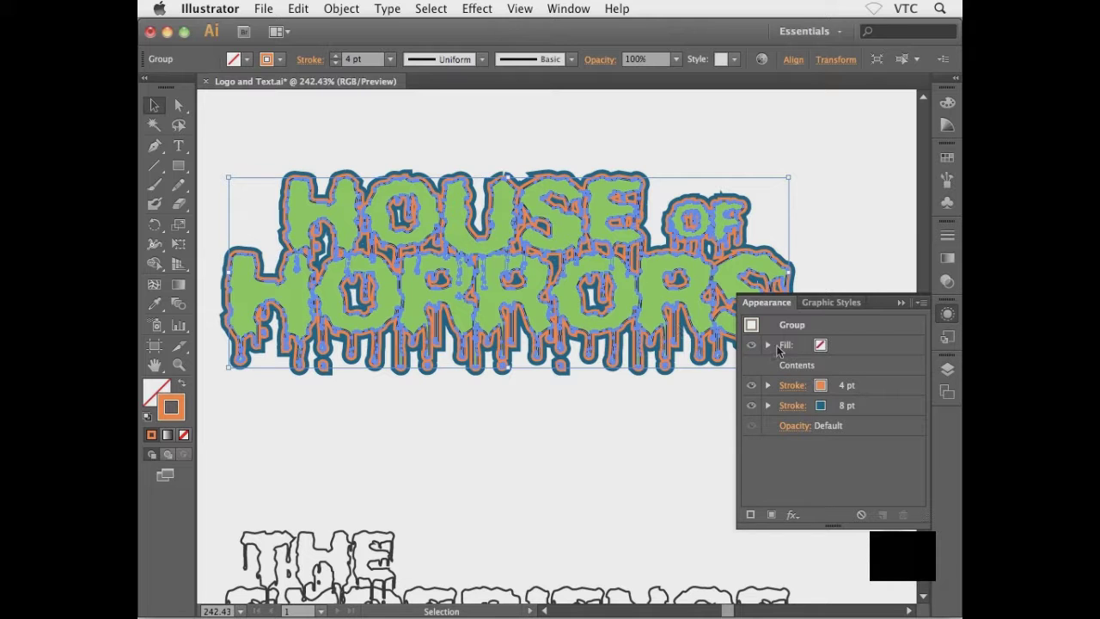
pyautogui.click(808, 217)
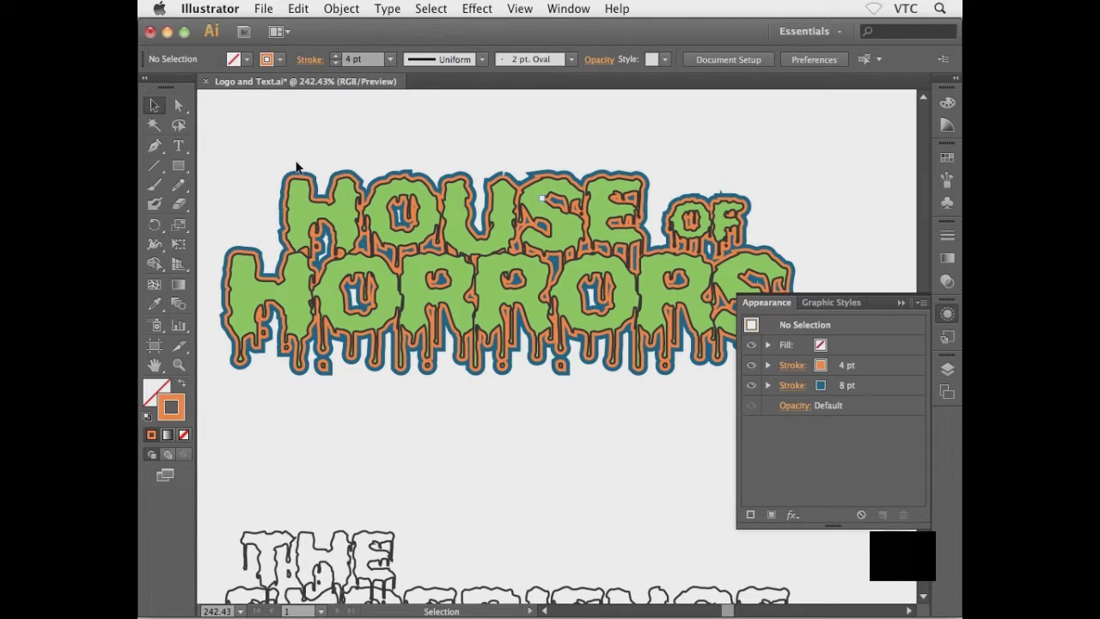
pyautogui.press('super+minus')
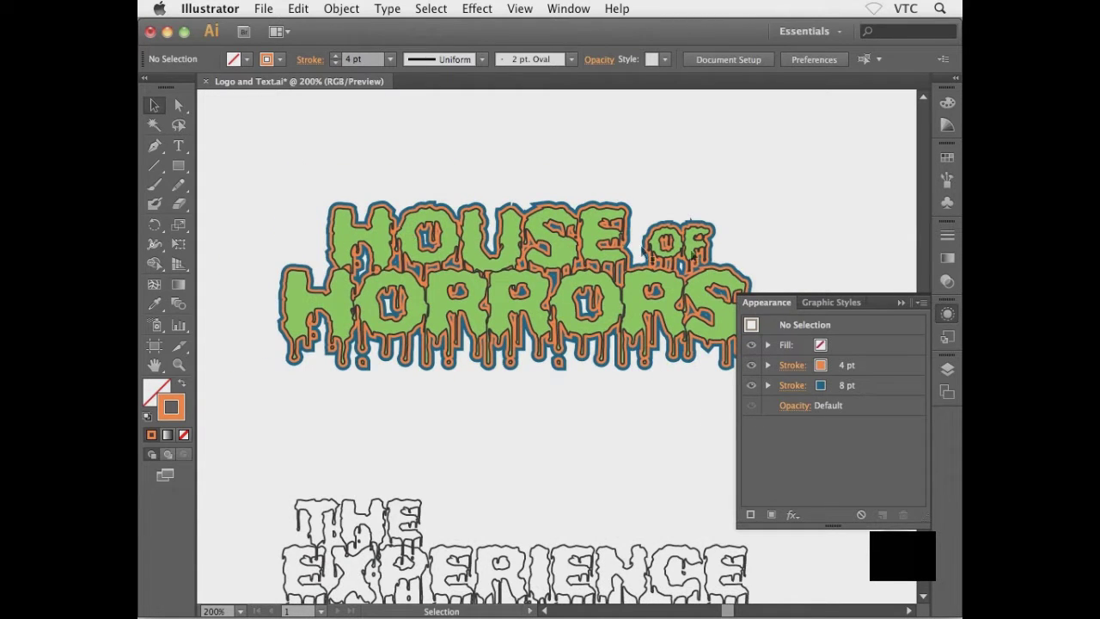
pyautogui.click(900, 303)
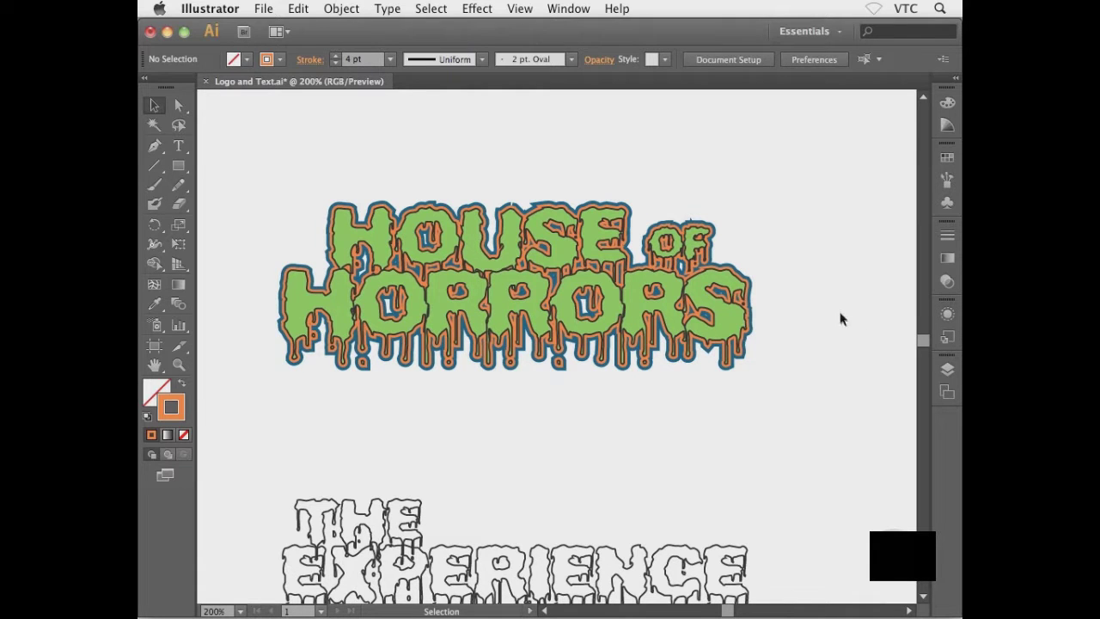
pyautogui.moveTo(235, 165); pyautogui.dragTo(797, 399)
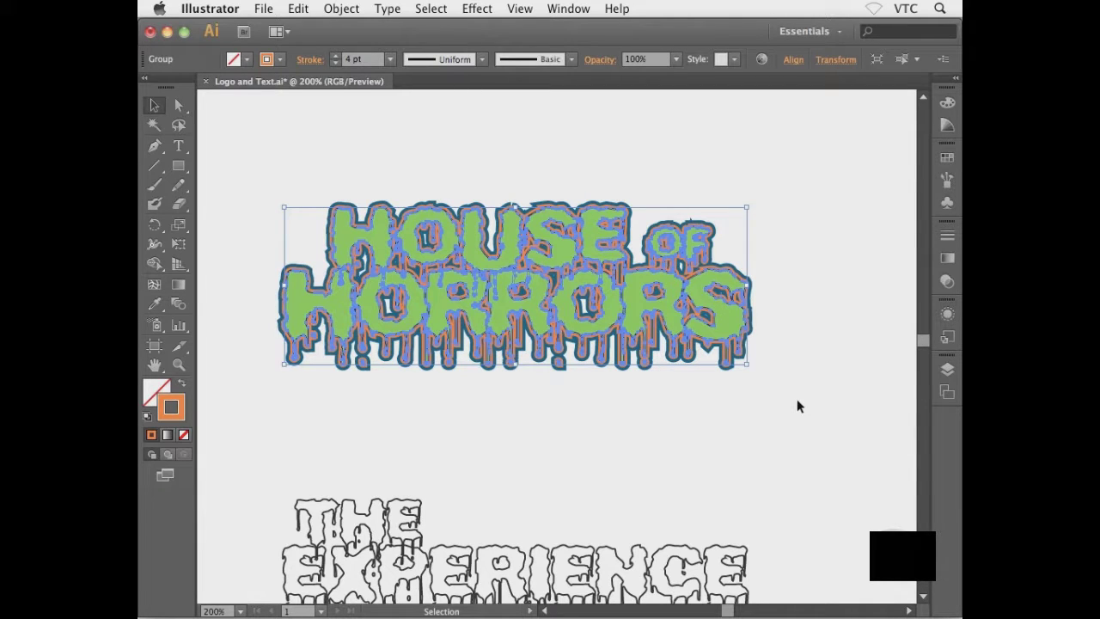
pyautogui.press('a')
pyautogui.press('v')
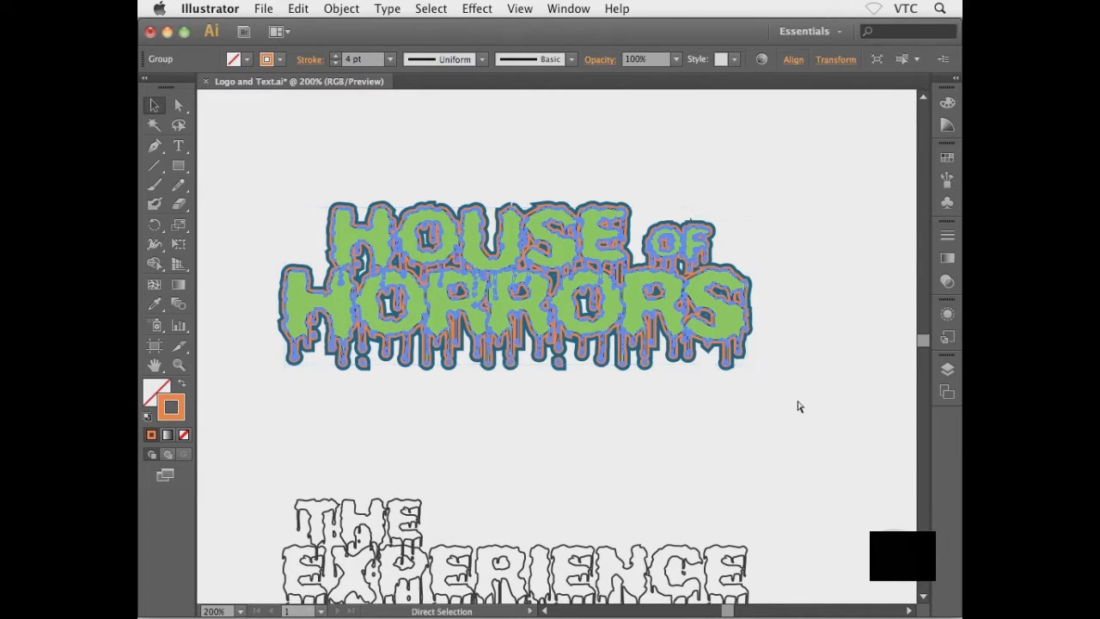
# Switch to the wireframe in Photoshop and paste the logo above the Header layer as a Smart Object
pyautogui.press('super+Tab')
pyautogui.press('super+Tab')
pyautogui.press('super+Tab')
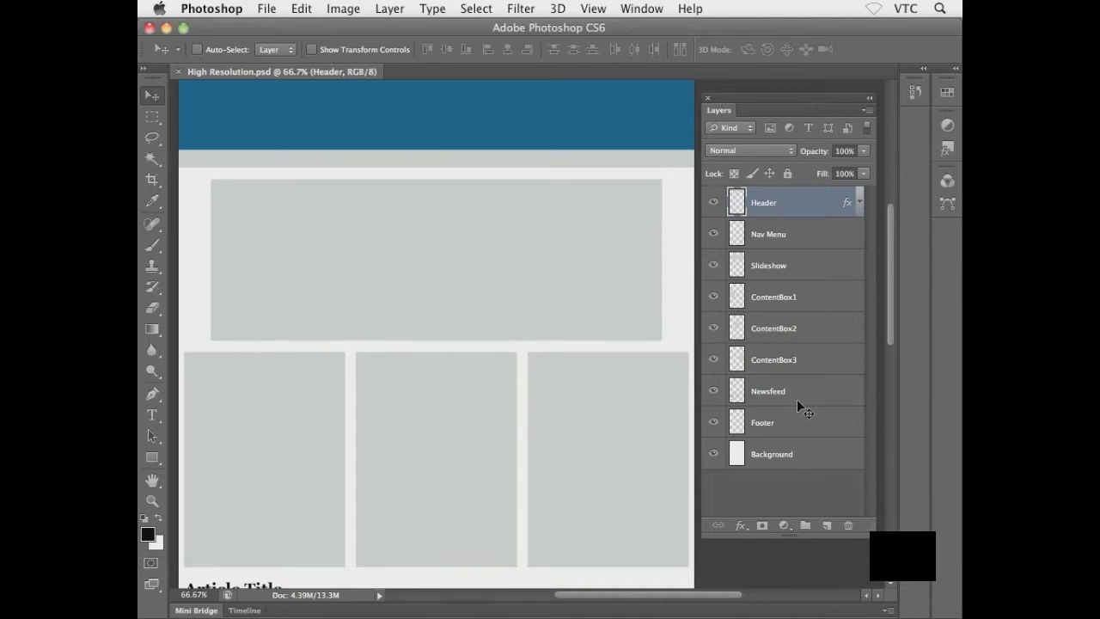
pyautogui.moveTo(506, 241); pyautogui.dragTo(511, 264)
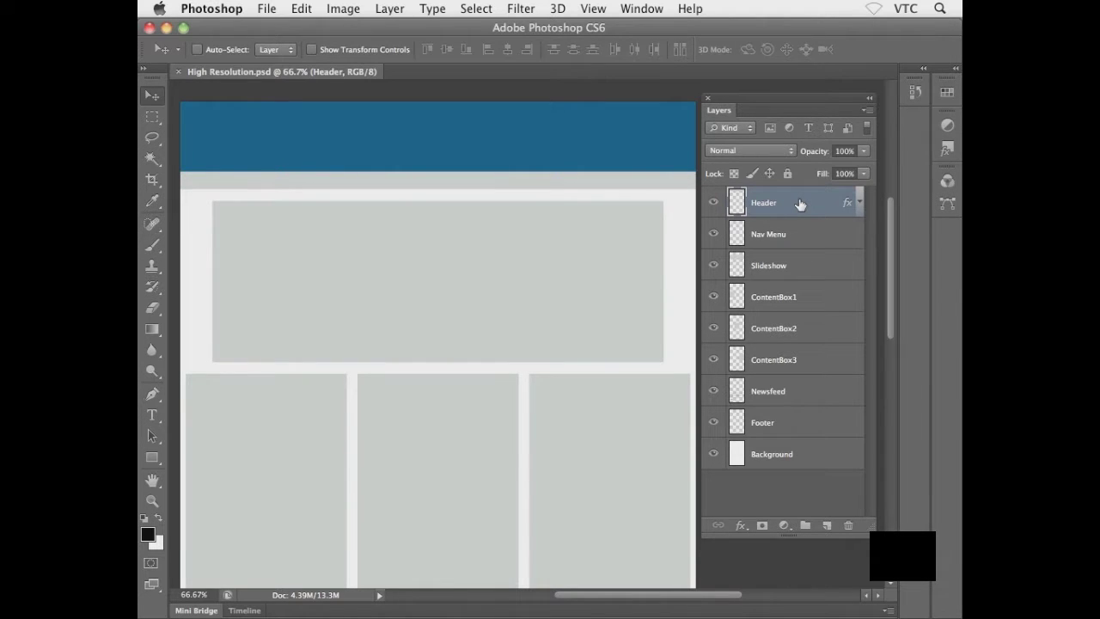
pyautogui.press('super+v')
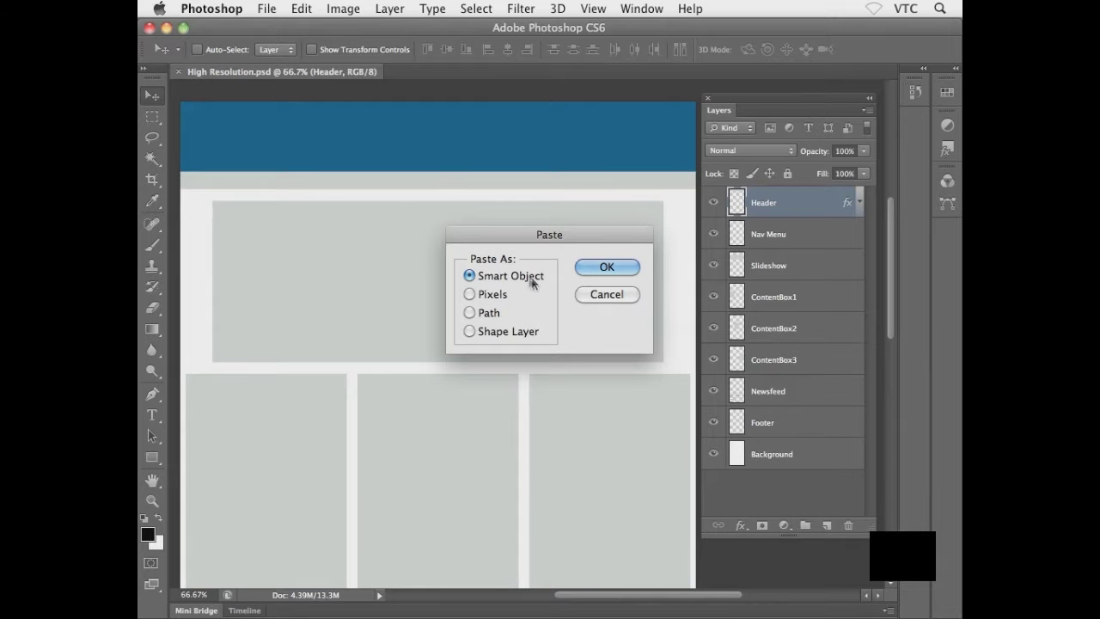
pyautogui.click(590, 266)
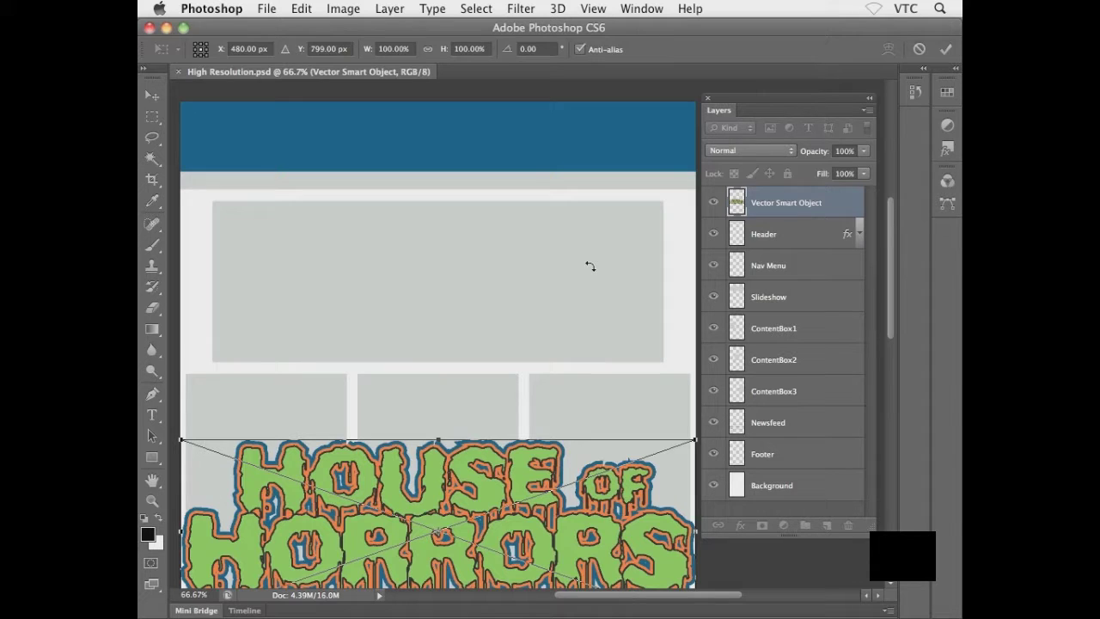
# Scale the pasted logo to about 39% and place it at the left of the blue header, its drips overlapping the nav bar
pyautogui.moveTo(464, 474); pyautogui.dragTo(472, 276)
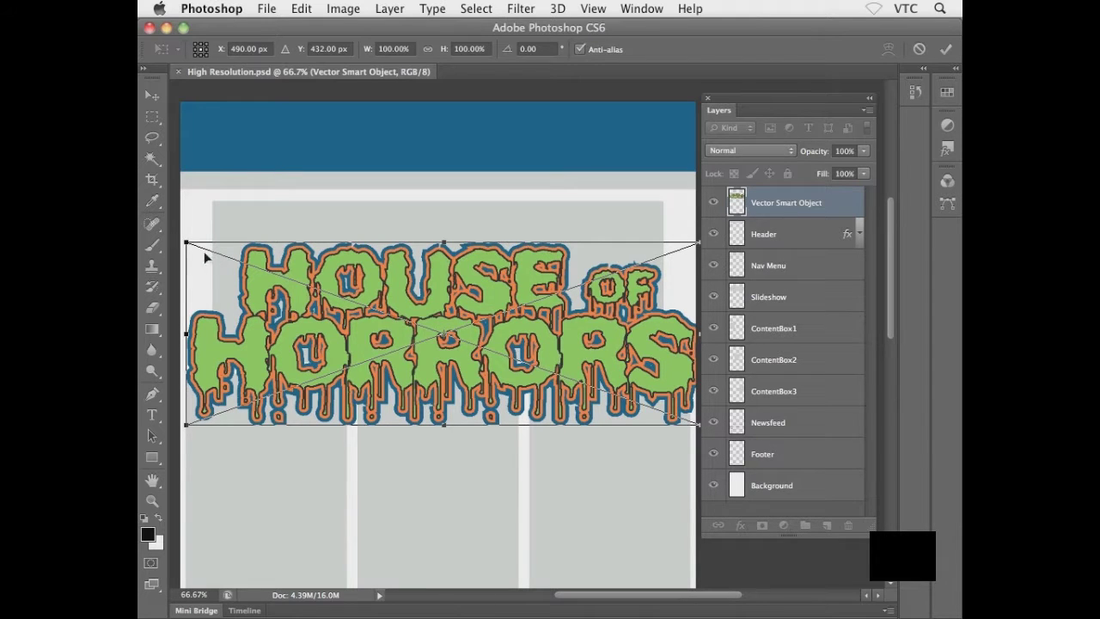
pyautogui.moveTo(189, 245); pyautogui.dragTo(454, 391)
pyautogui.moveTo(534, 368); pyautogui.dragTo(255, 127)
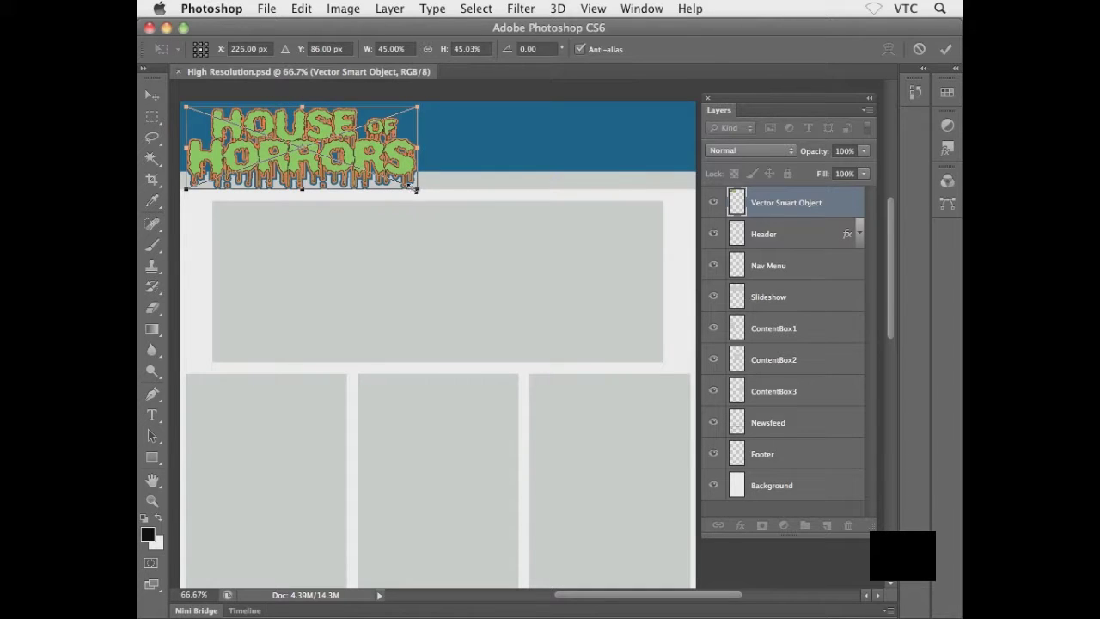
pyautogui.moveTo(416, 187); pyautogui.dragTo(386, 174)
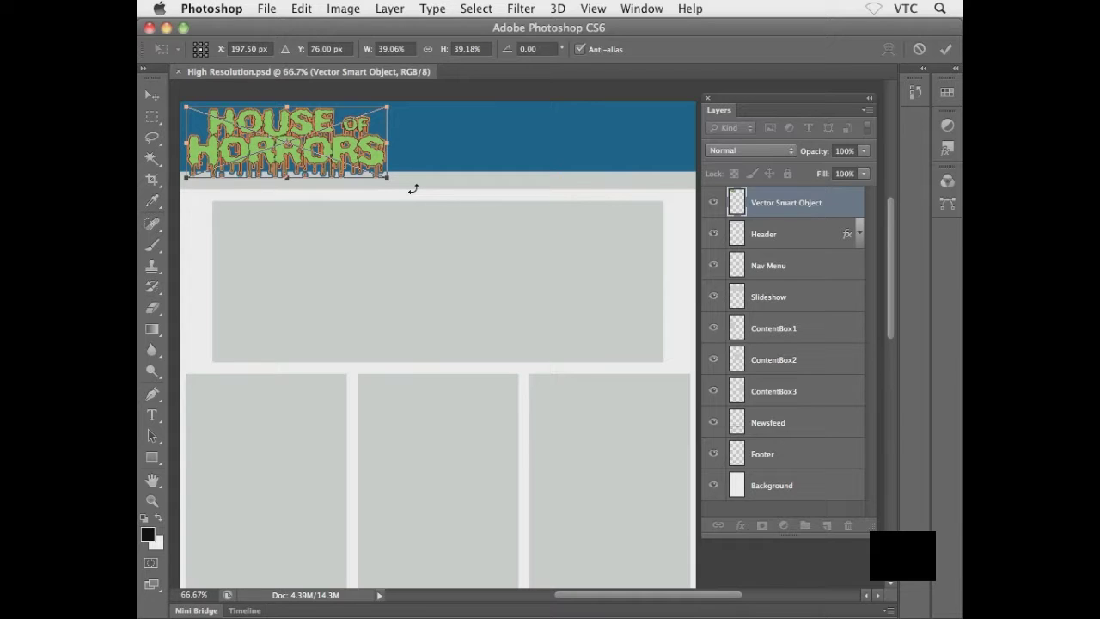
pyautogui.press('Return')
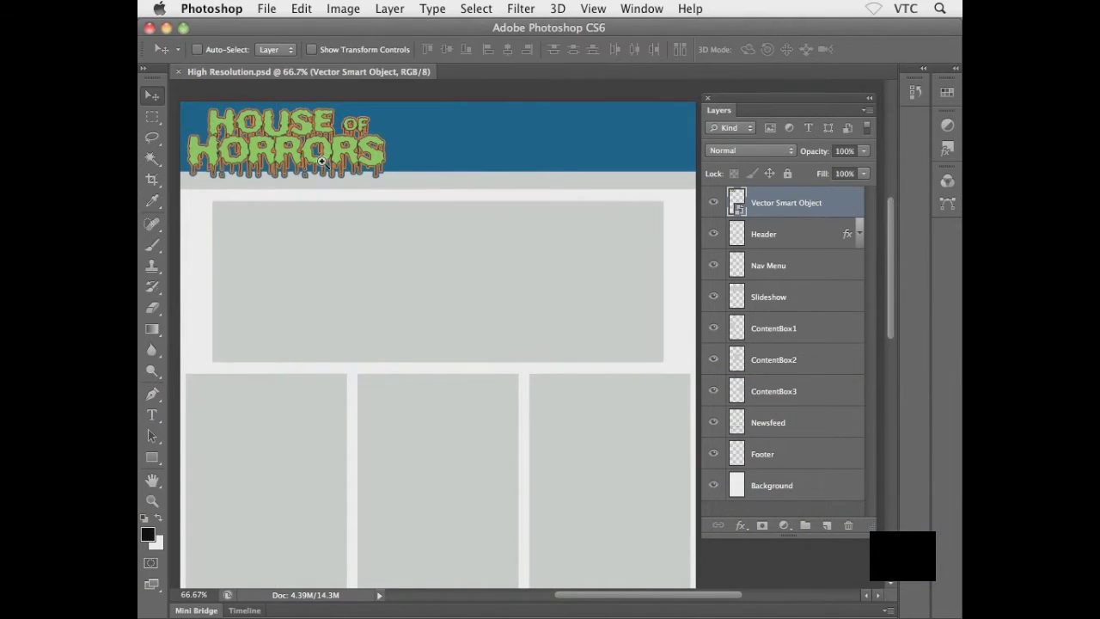
# Examine the placed logo up close where its drips overlap the header's lower edge
pyautogui.scroll(1, 321, 160)
pyautogui.scroll(1, 315, 160)
pyautogui.moveTo(301, 137); pyautogui.dragTo(477, 259)
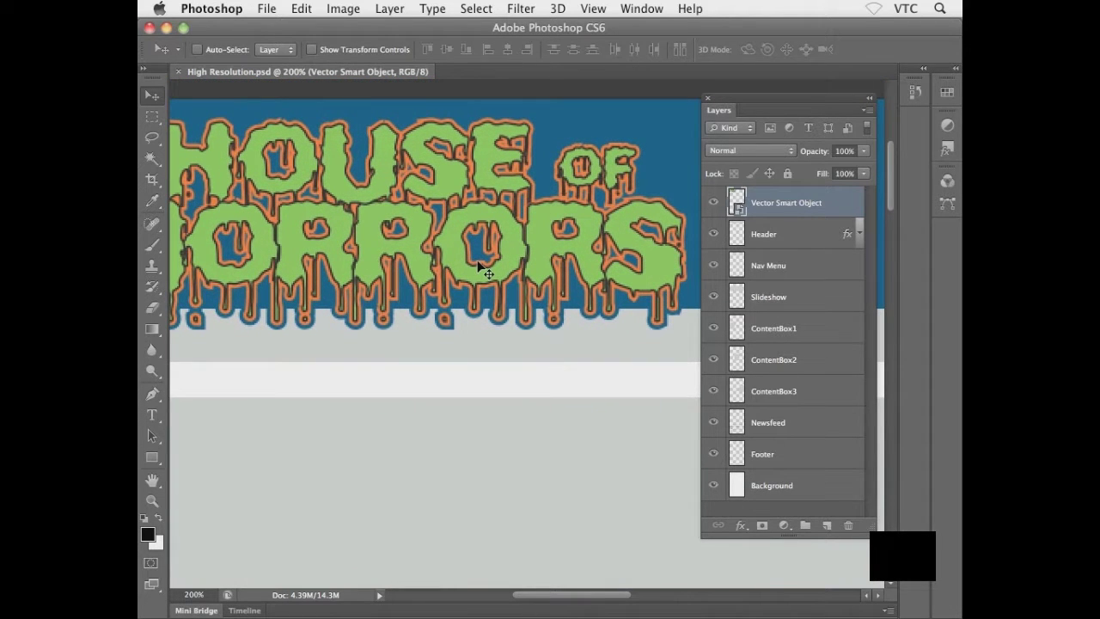
# Open the contents of the Vector Smart Object layer for editing in Illustrator
pyautogui.scroll(-1, 479, 268)
pyautogui.moveTo(478, 268); pyautogui.dragTo(392, 170)
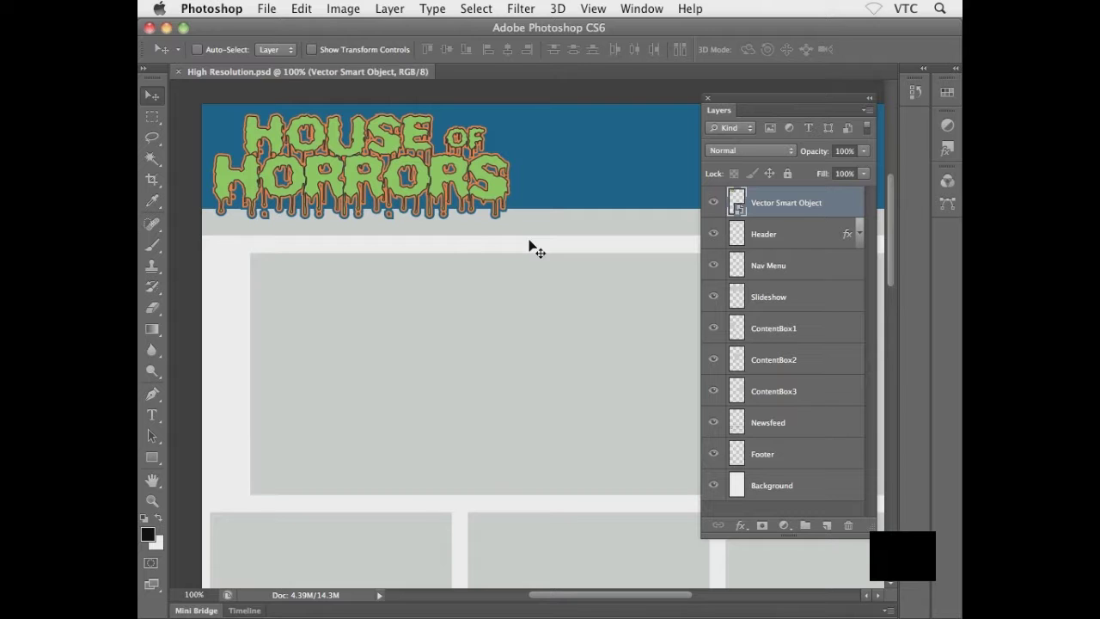
pyautogui.doubleClick(737, 206)
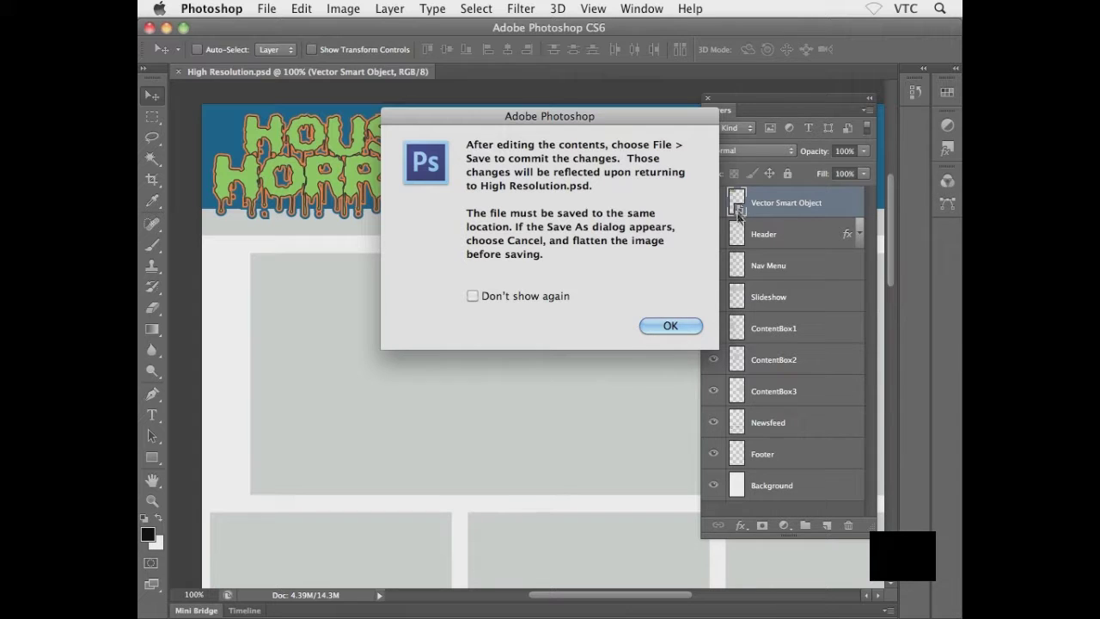
pyautogui.click(653, 327)
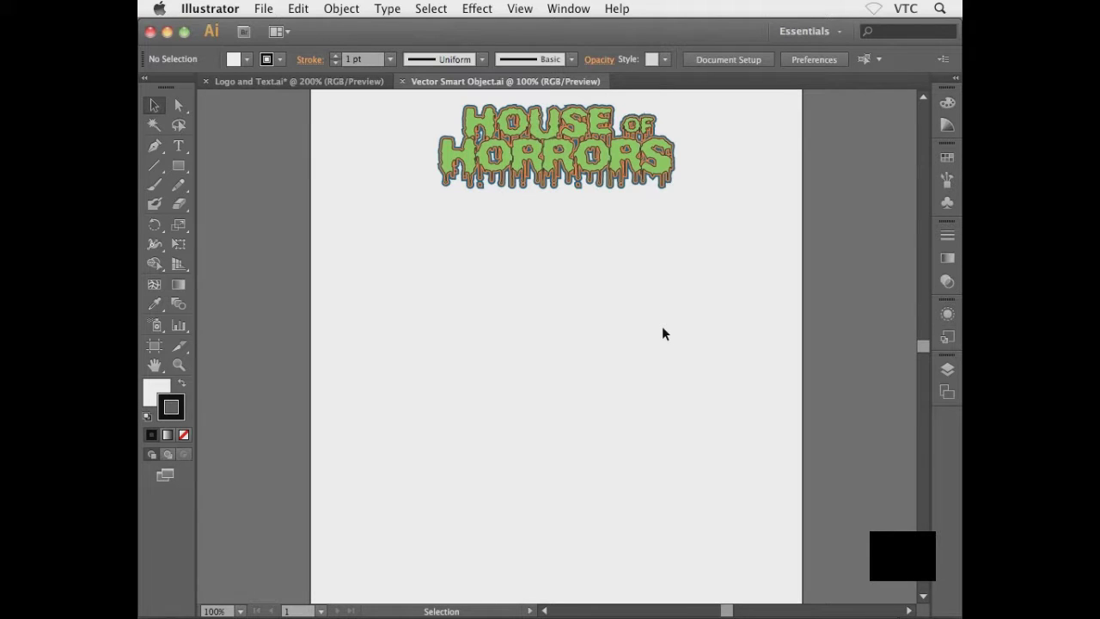
pyautogui.press('space')
pyautogui.moveTo(579, 275); pyautogui.dragTo(581, 318)
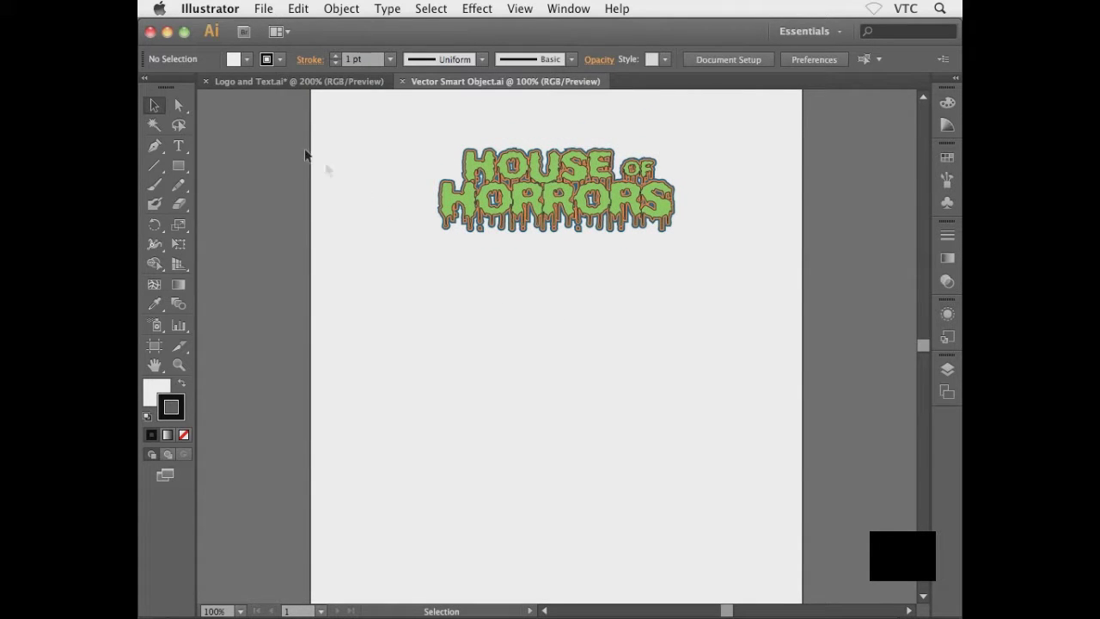
# Compare the original Logo and Text.ai artwork with the Smart Object's document, viewing its logo at 200%
pyautogui.click(264, 81)
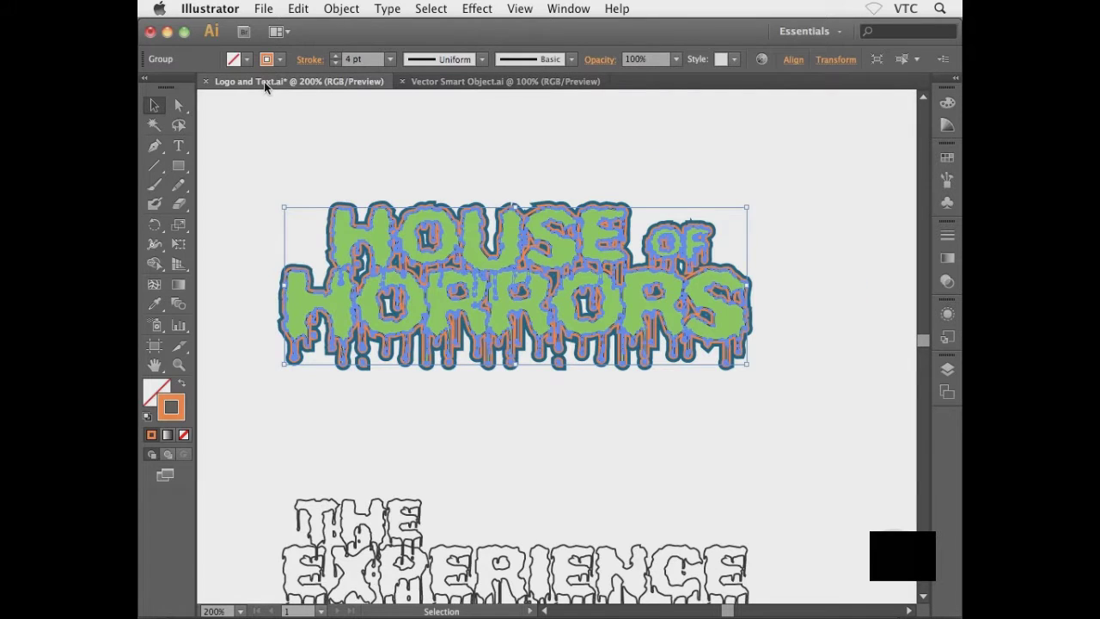
pyautogui.click(450, 84)
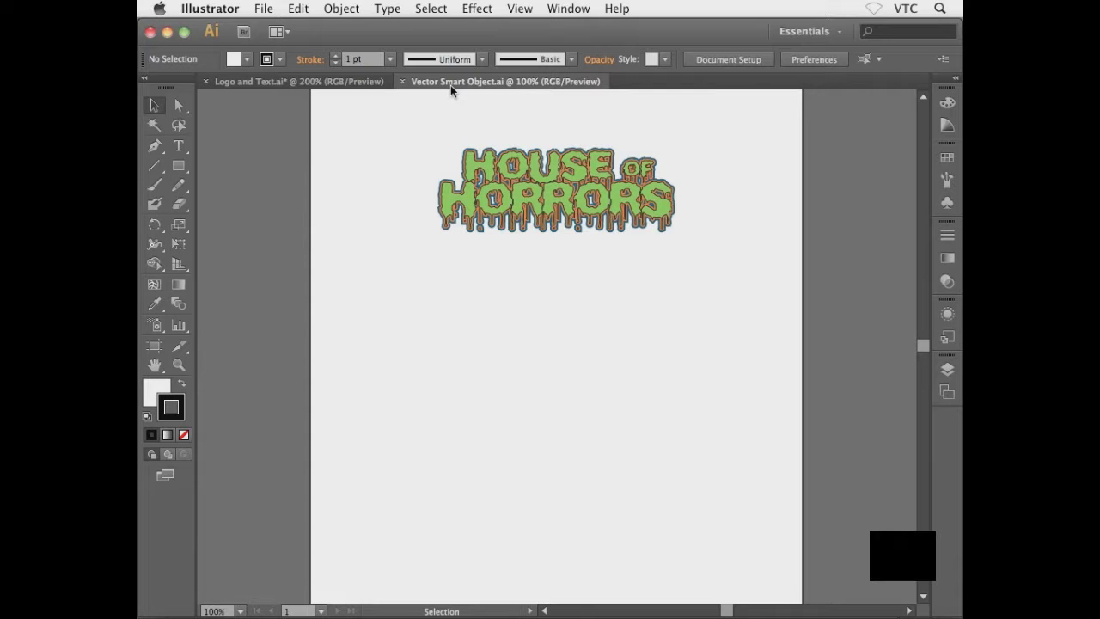
pyautogui.press('super+space')
pyautogui.moveTo(416, 129); pyautogui.dragTo(690, 260)
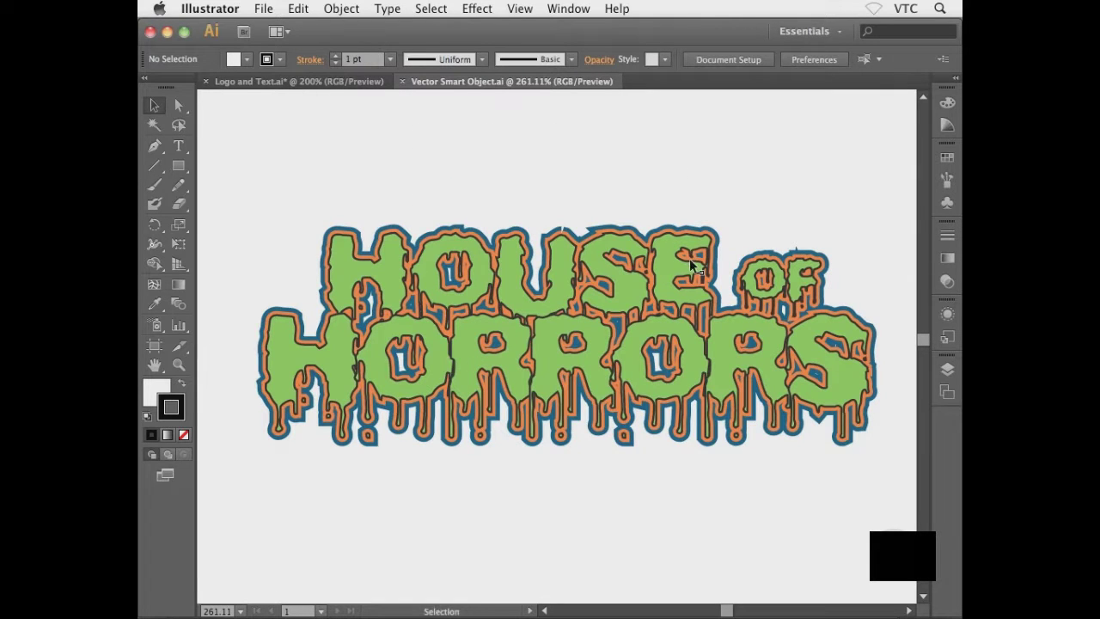
pyautogui.press('super+minus')
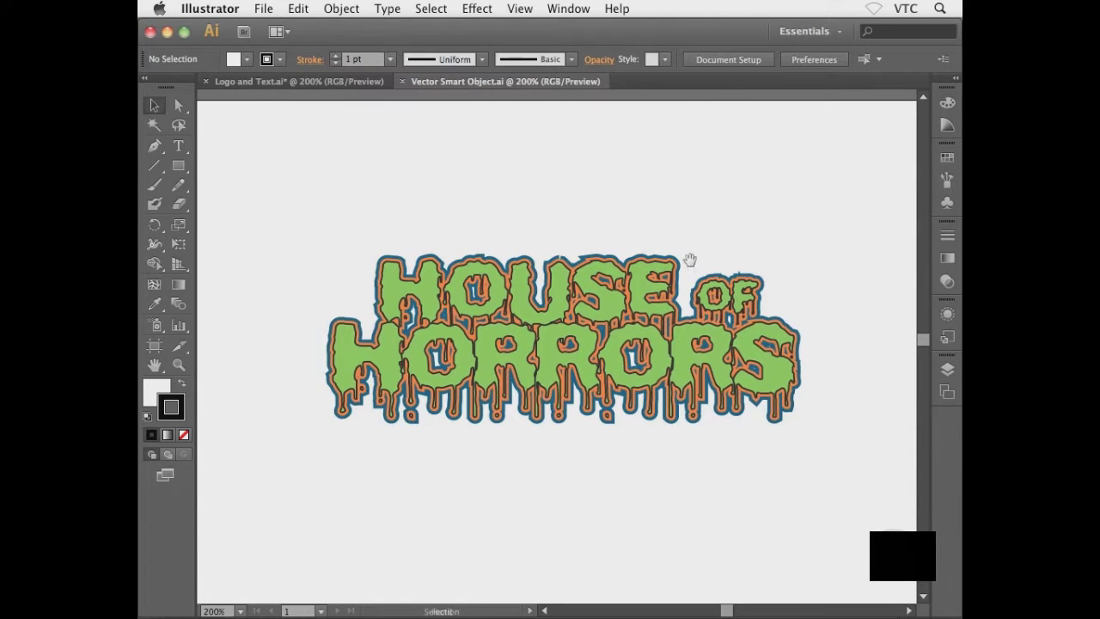
pyautogui.moveTo(690, 266); pyautogui.dragTo(637, 166)
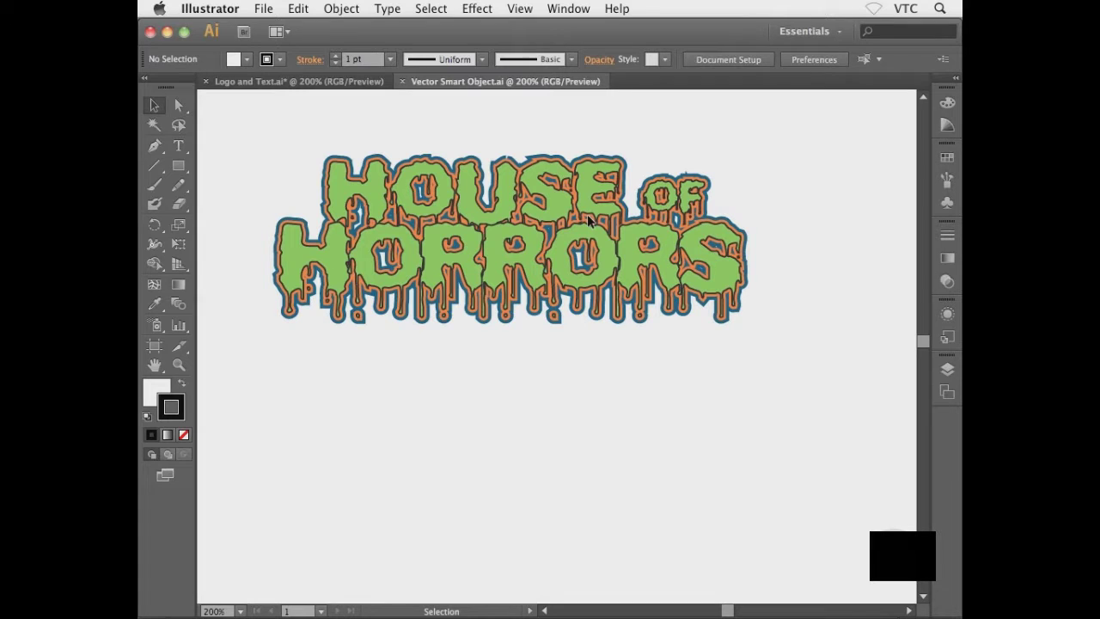
# Isolate the logo group in the Smart Object document and select a single letter R in HORRORS
pyautogui.click(587, 203)
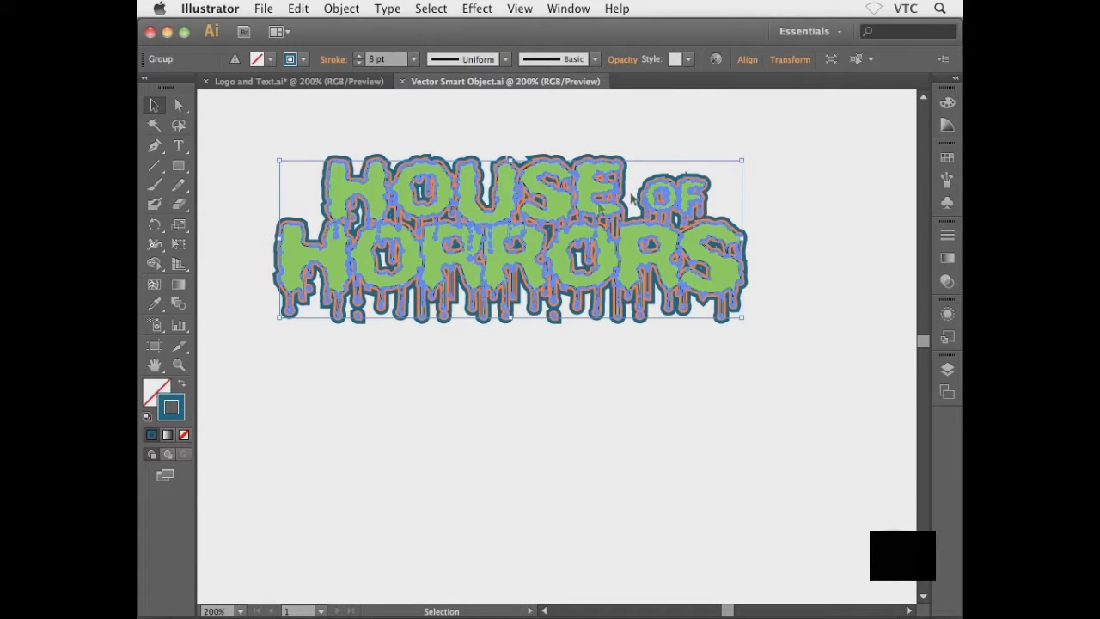
pyautogui.click(654, 139)
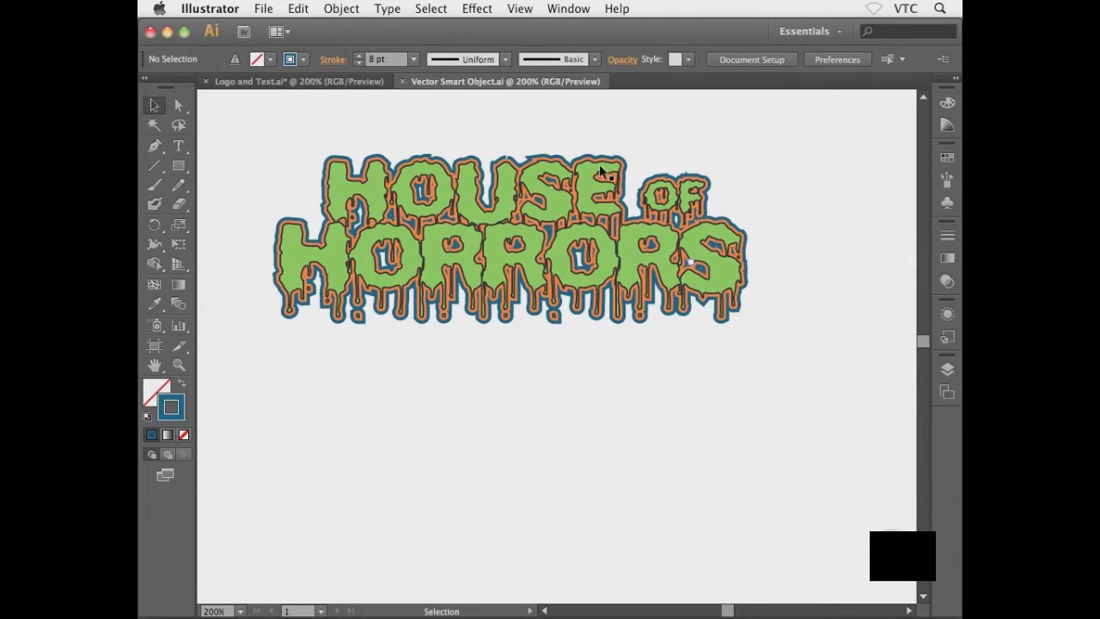
pyautogui.click(601, 172)
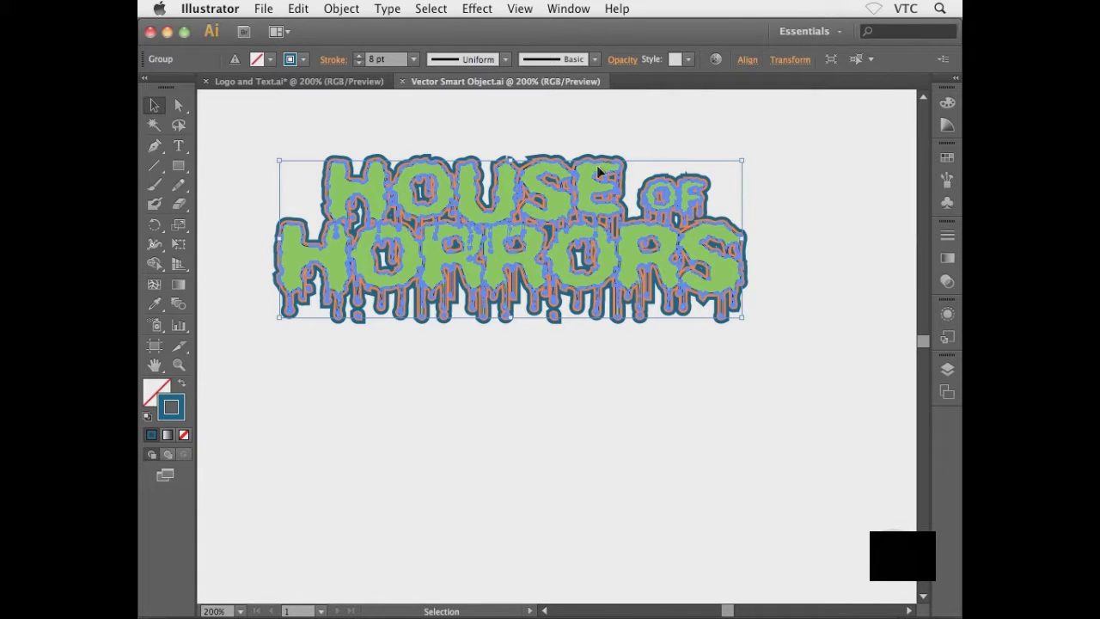
pyautogui.doubleClick(497, 251)
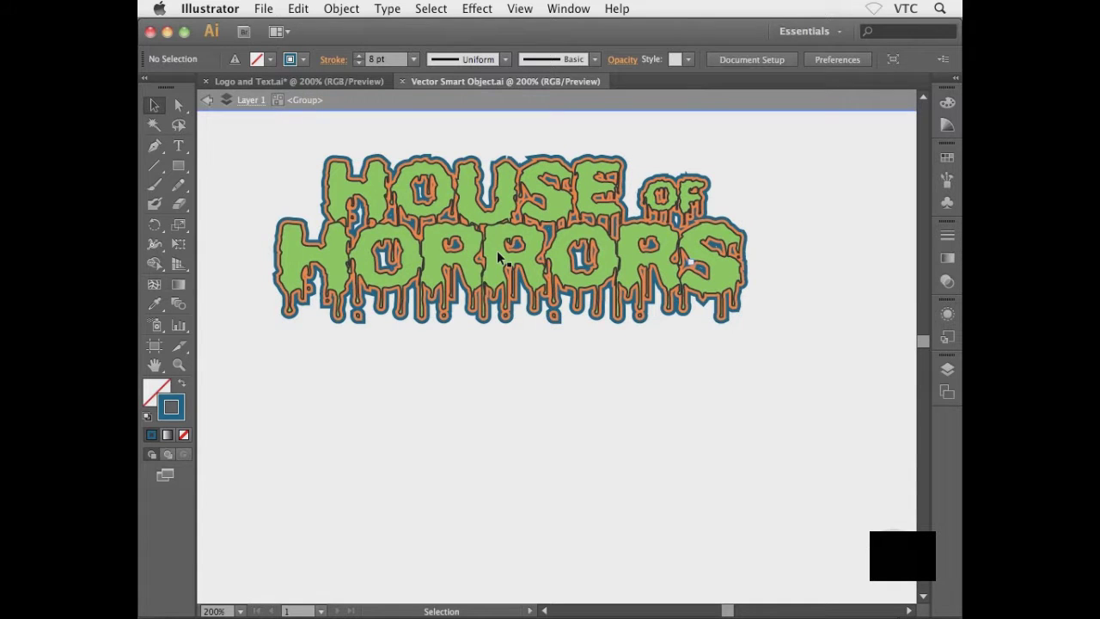
pyautogui.click(498, 255)
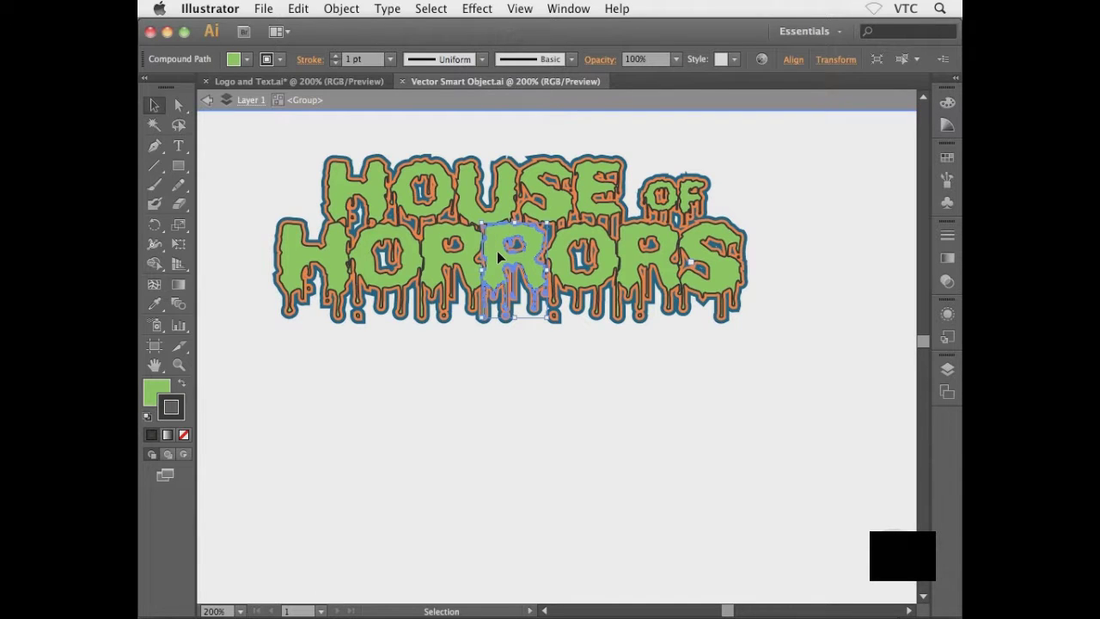
# Select all the letters of the word HORRORS and set their stroke to None
pyautogui.click(338, 269)
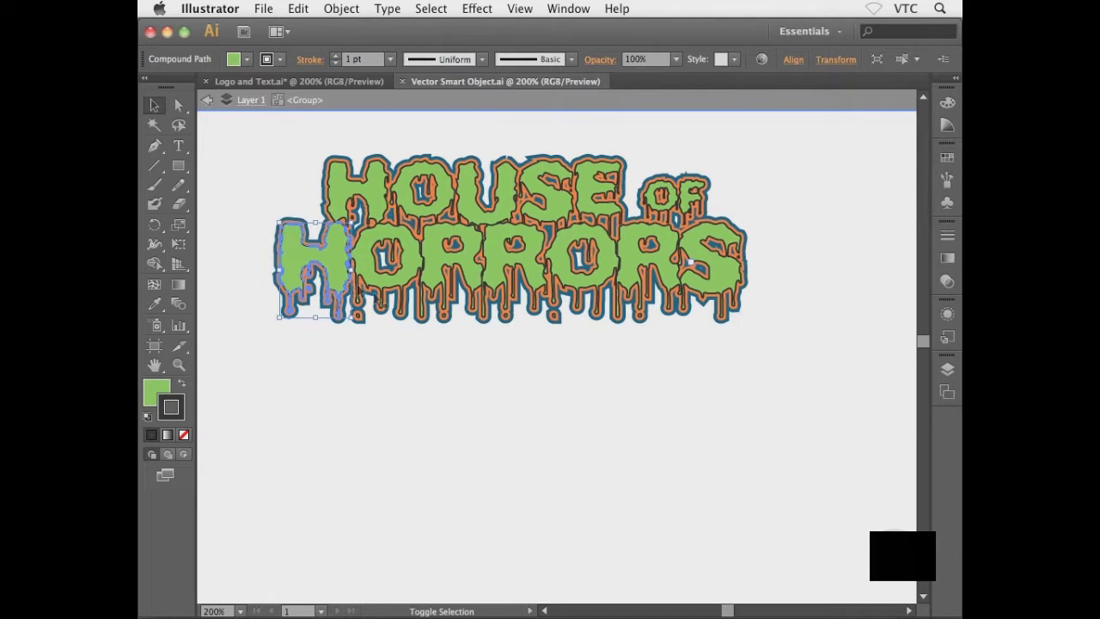
pyautogui.keyDown('shift'); pyautogui.click(391, 284); pyautogui.keyUp('shift')
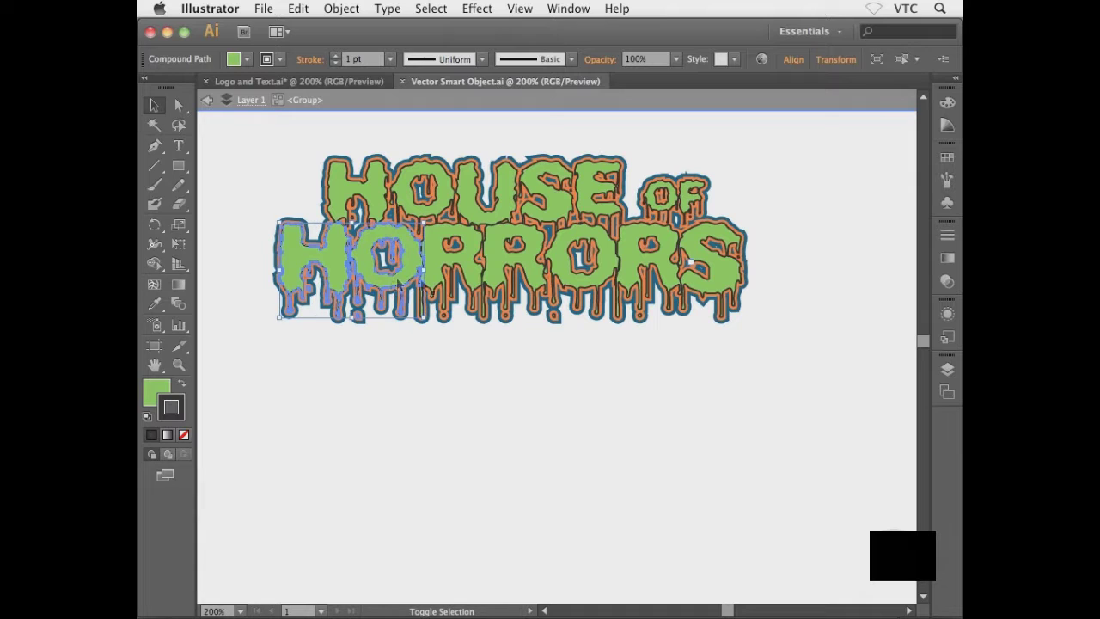
pyautogui.keyDown('shift'); pyautogui.click(436, 270); pyautogui.keyUp('shift')
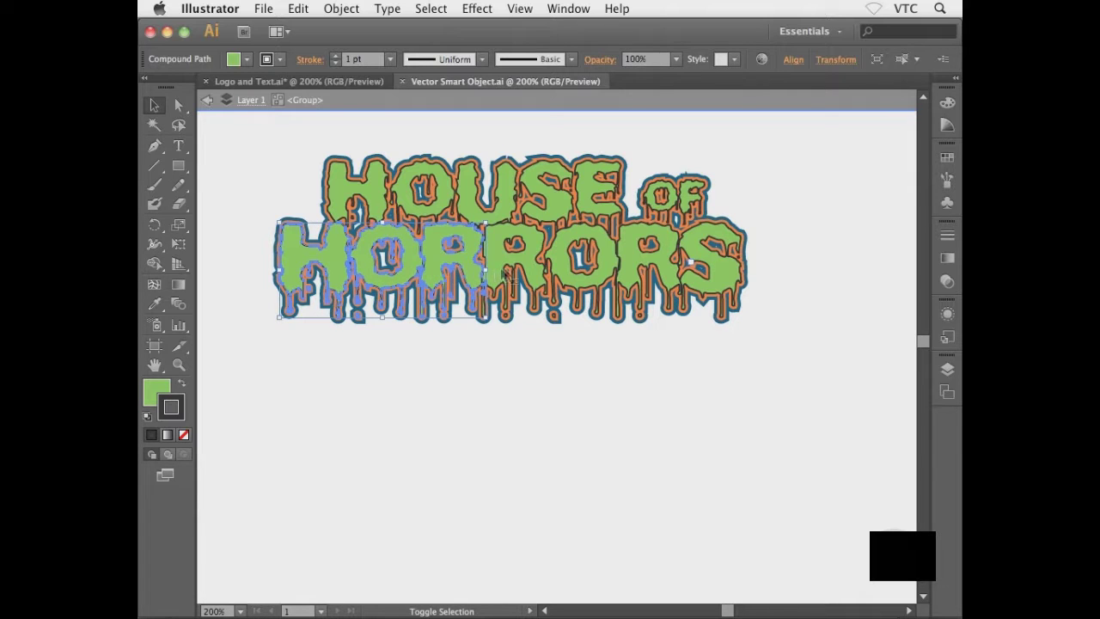
pyautogui.keyDown('shift'); pyautogui.click(533, 271); pyautogui.keyUp('shift')
pyautogui.keyDown('shift'); pyautogui.click(574, 279); pyautogui.keyUp('shift')
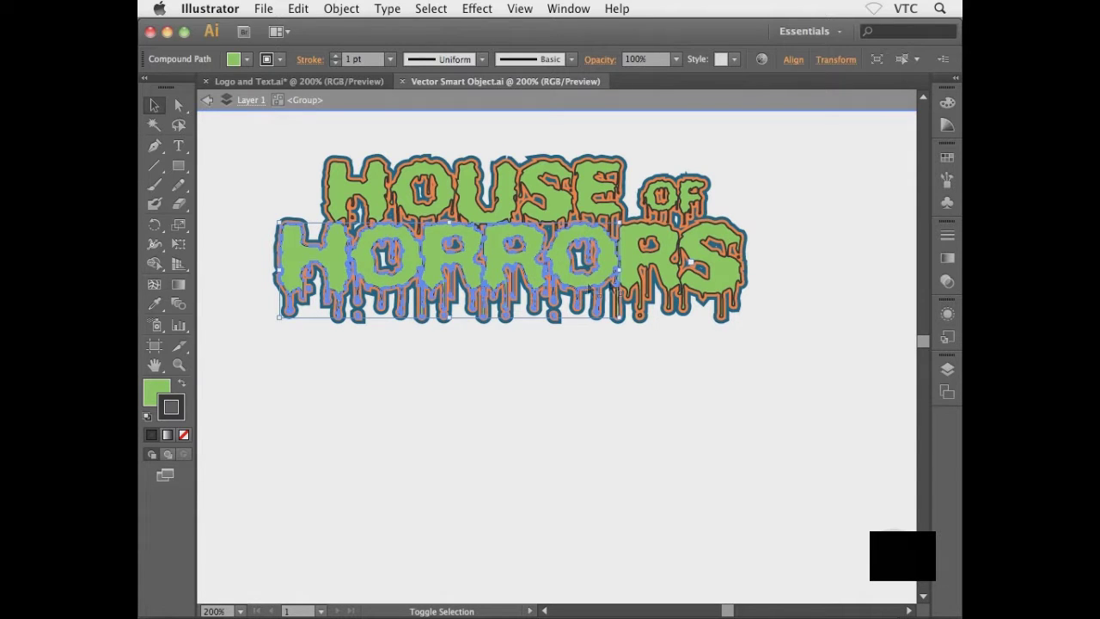
pyautogui.keyDown('shift'); pyautogui.click(638, 277); pyautogui.keyUp('shift')
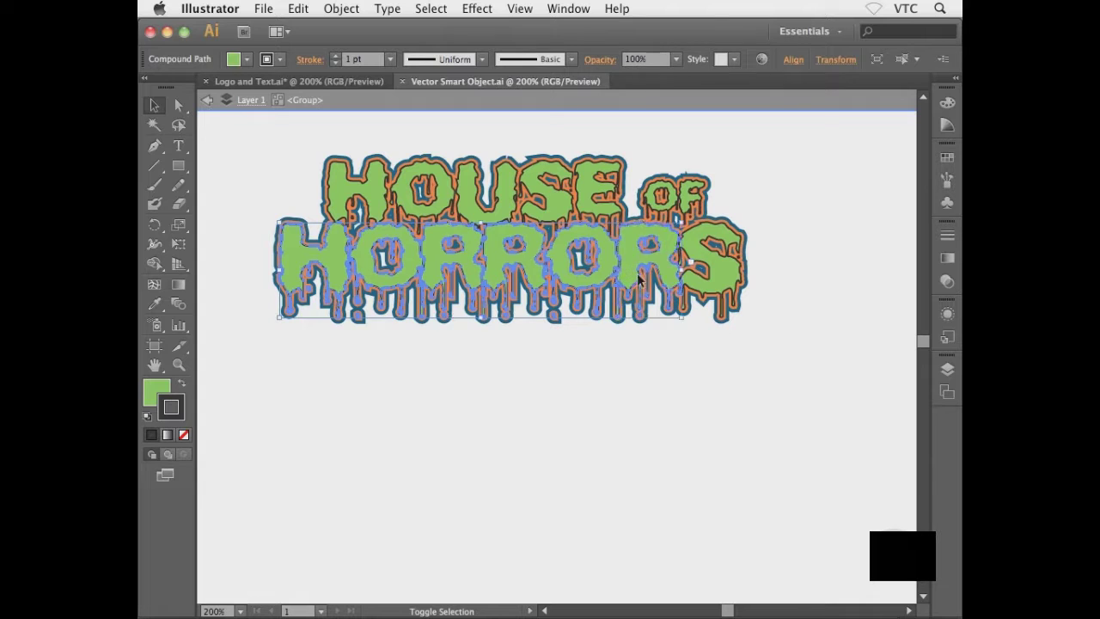
pyautogui.keyDown('shift'); pyautogui.click(711, 278); pyautogui.keyUp('shift')
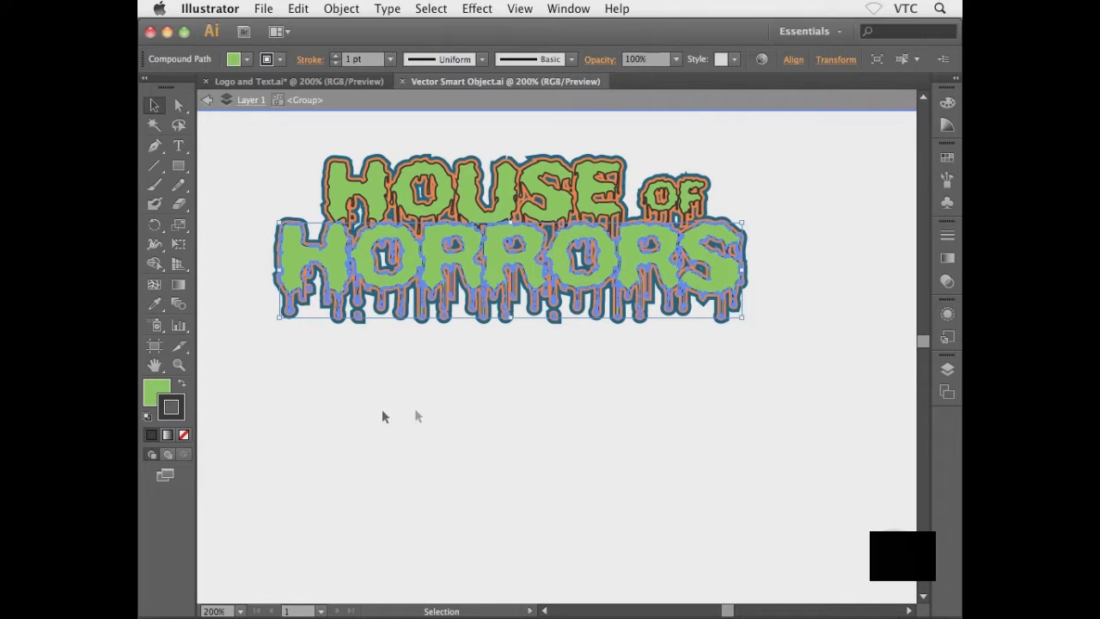
pyautogui.click(172, 406)
pyautogui.press('/')
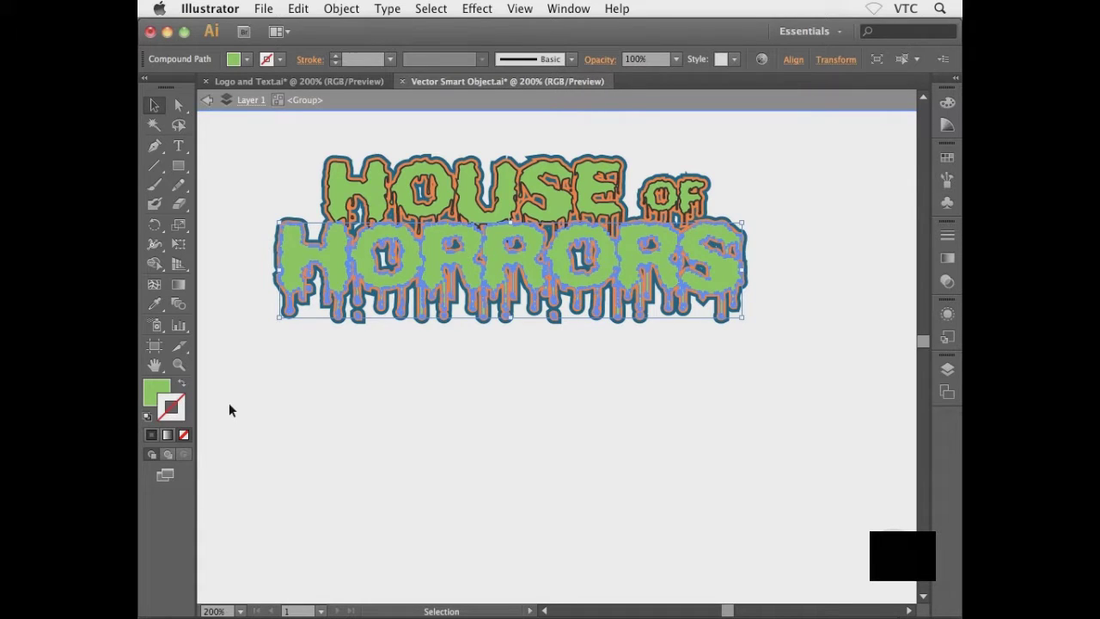
pyautogui.click(327, 399)
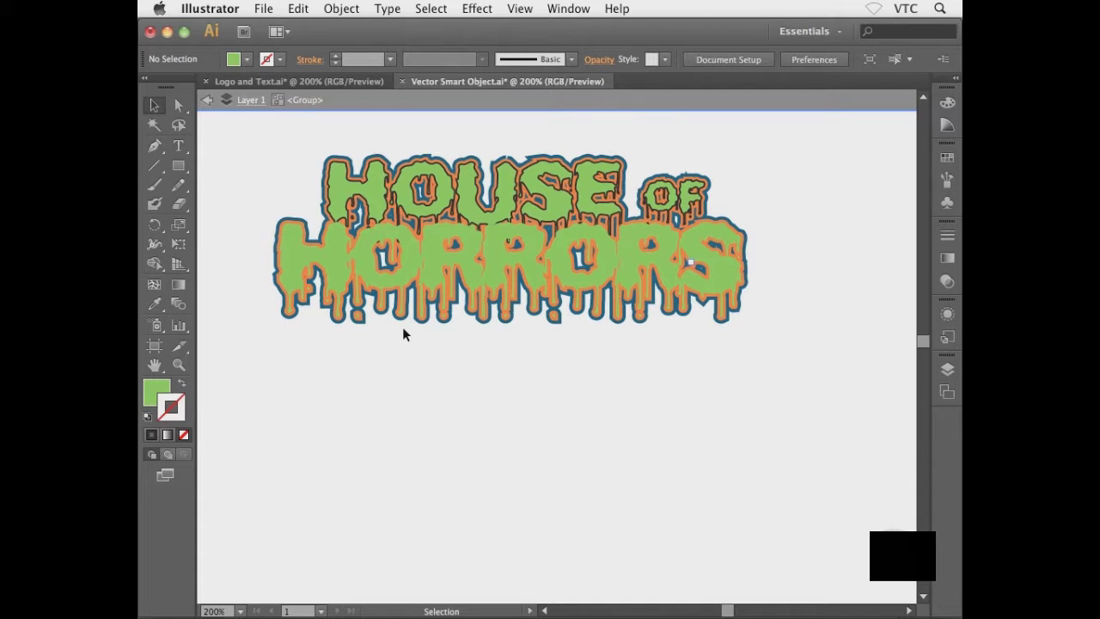
# Select all the letters of HOUSE OF and remove their dark stroke
pyautogui.click(377, 199)
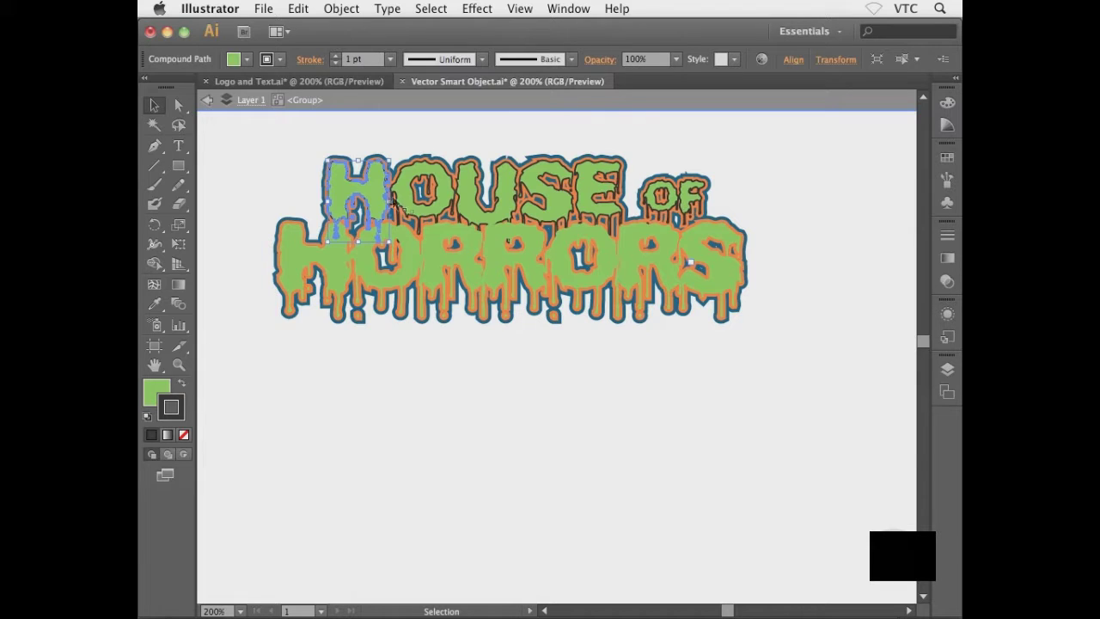
pyautogui.keyDown('shift'); pyautogui.click(444, 210); pyautogui.keyUp('shift')
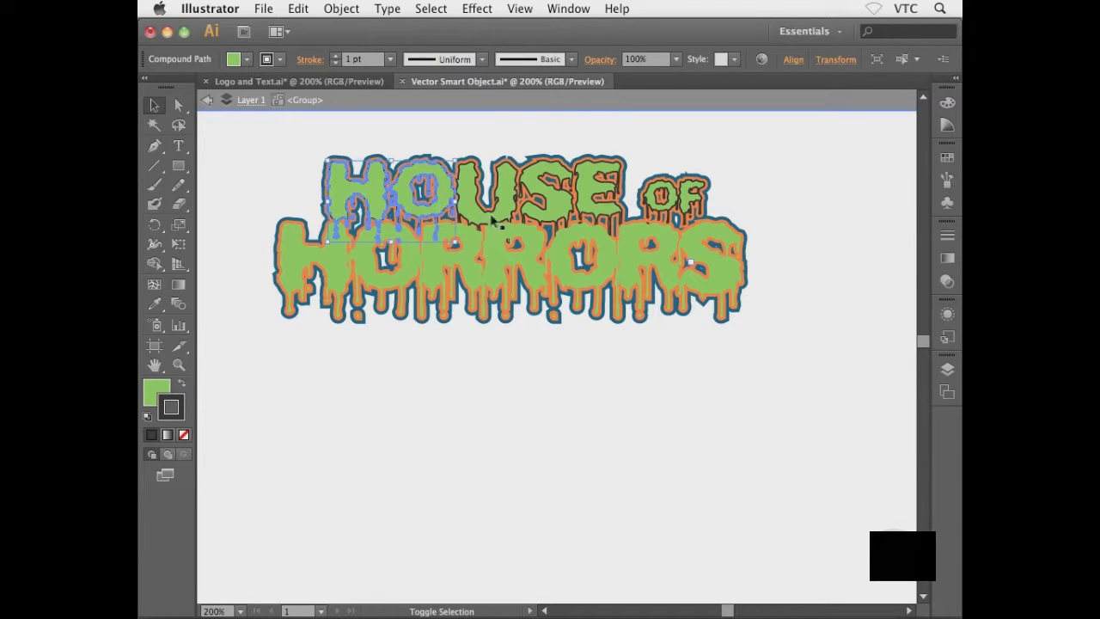
pyautogui.keyDown('shift'); pyautogui.click(494, 215); pyautogui.keyUp('shift')
pyautogui.keyDown('shift'); pyautogui.click(557, 206); pyautogui.keyUp('shift')
pyautogui.keyDown('shift'); pyautogui.click(584, 196); pyautogui.keyUp('shift')
pyautogui.keyDown('shift'); pyautogui.click(657, 201); pyautogui.keyUp('shift')
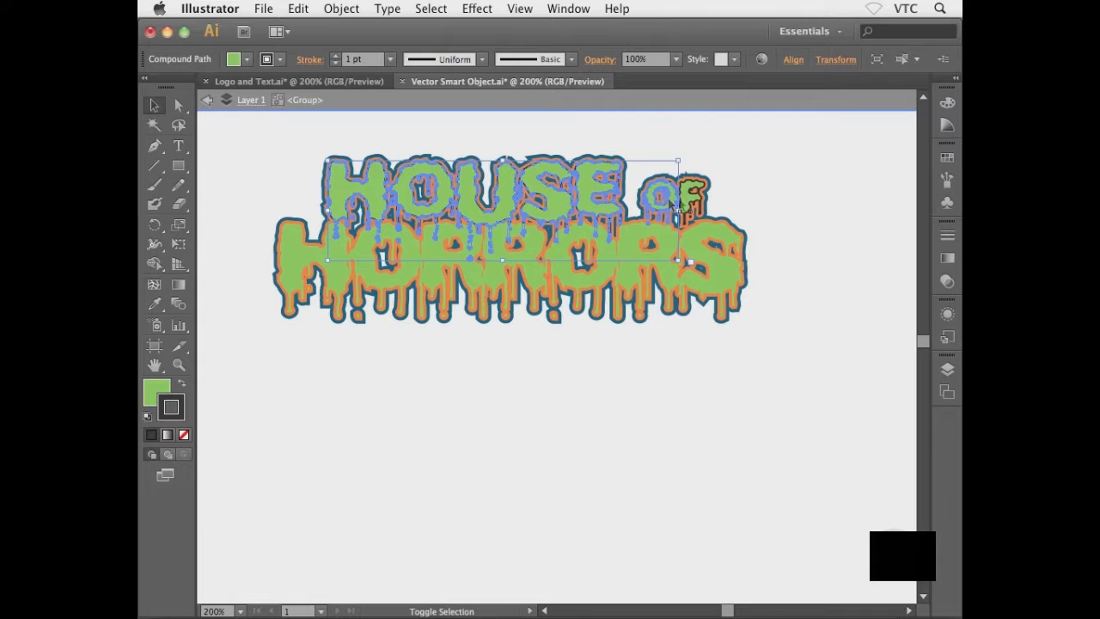
pyautogui.keyDown('shift'); pyautogui.click(688, 200); pyautogui.keyUp('shift')
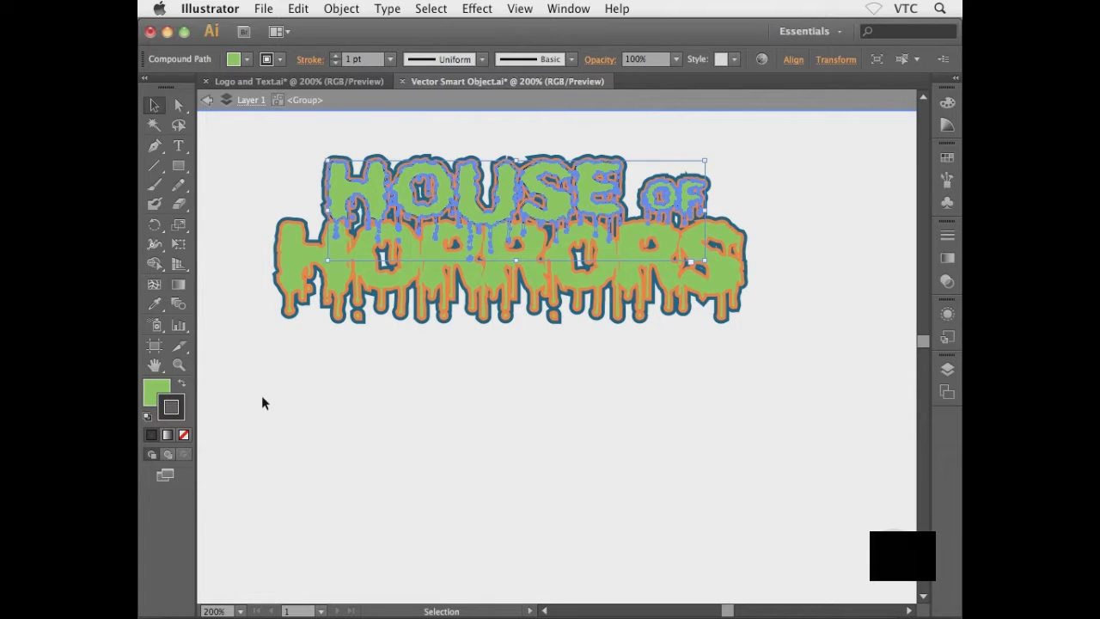
pyautogui.press('/')
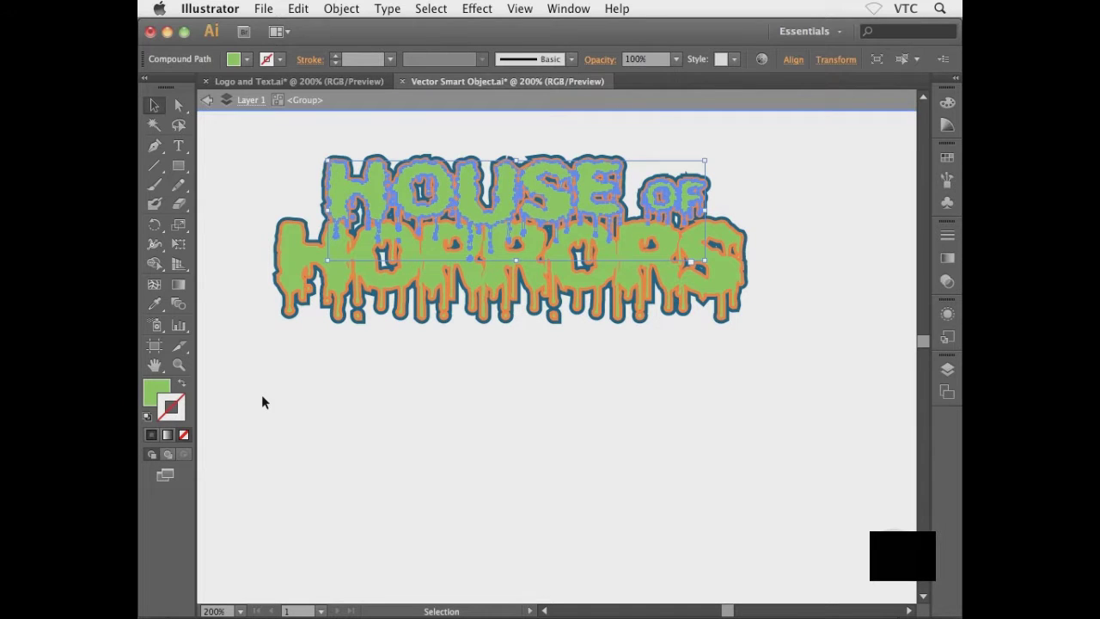
pyautogui.click(397, 457)
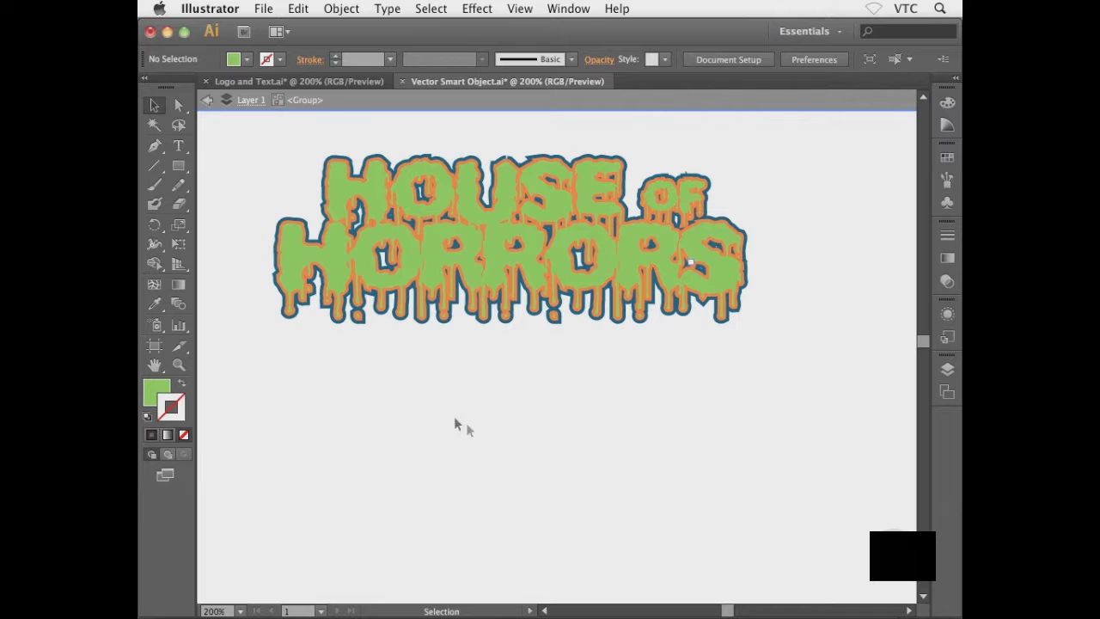
# Exit the group isolation, save the Smart Object document and switch back to the Photoshop wireframe
pyautogui.press('Escape')
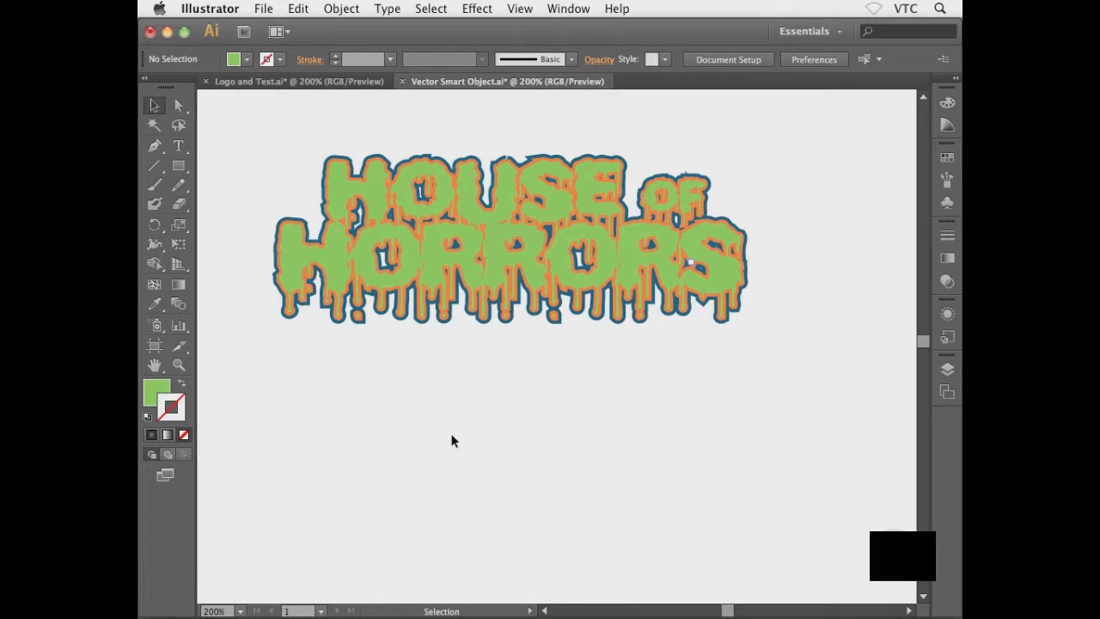
pyautogui.press('a')
pyautogui.press('super+s')
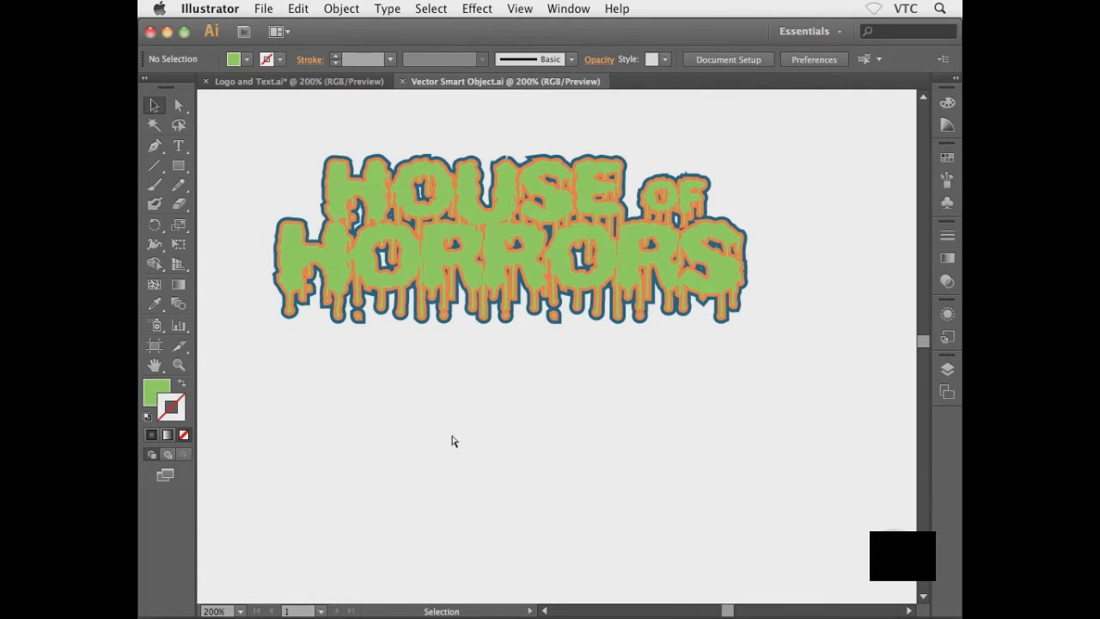
pyautogui.press('super+Tab')
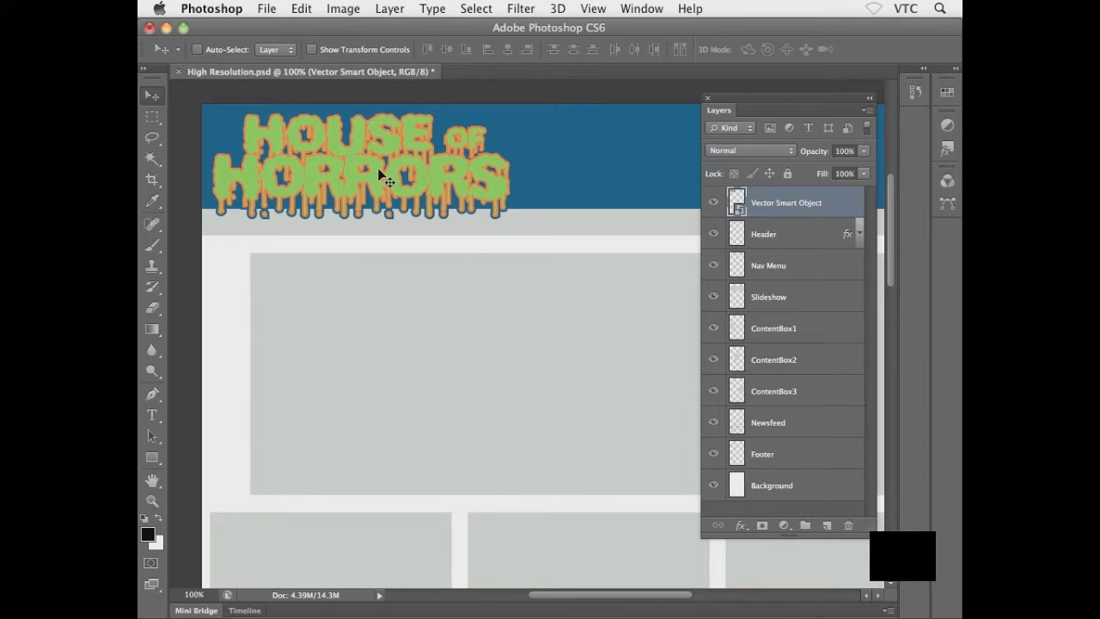
# Rename the Vector Smart Object layer as Logo
pyautogui.doubleClick(779, 203)
pyautogui.write('Logo')
pyautogui.press('Return')
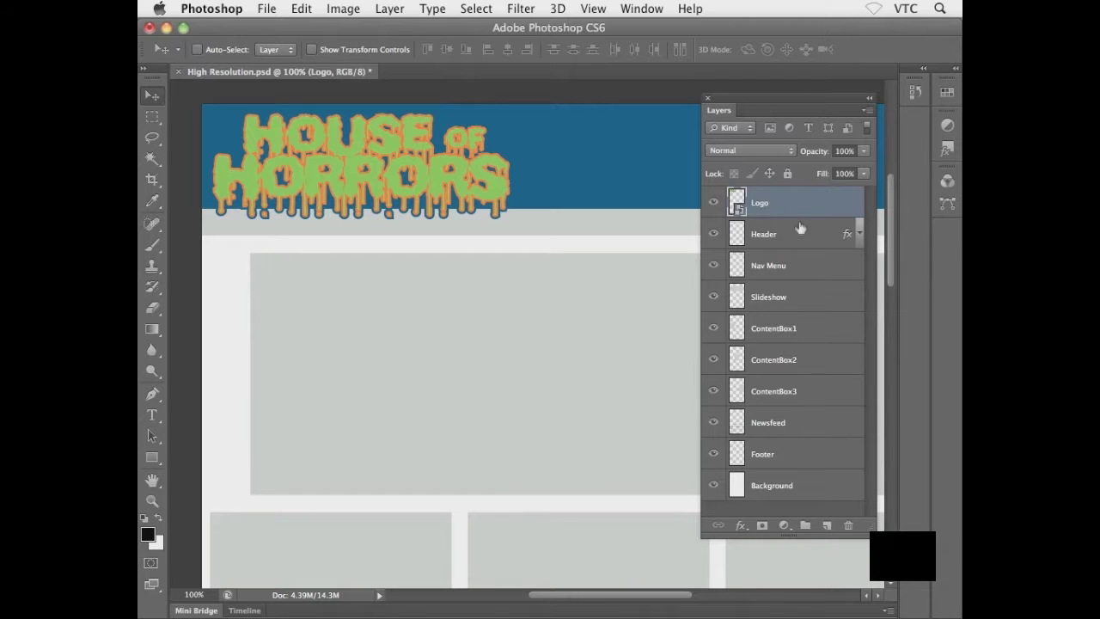
# Group the Logo and Header layers and name the group Header Area
pyautogui.keyDown('shift'); pyautogui.click(796, 233); pyautogui.keyUp('shift')
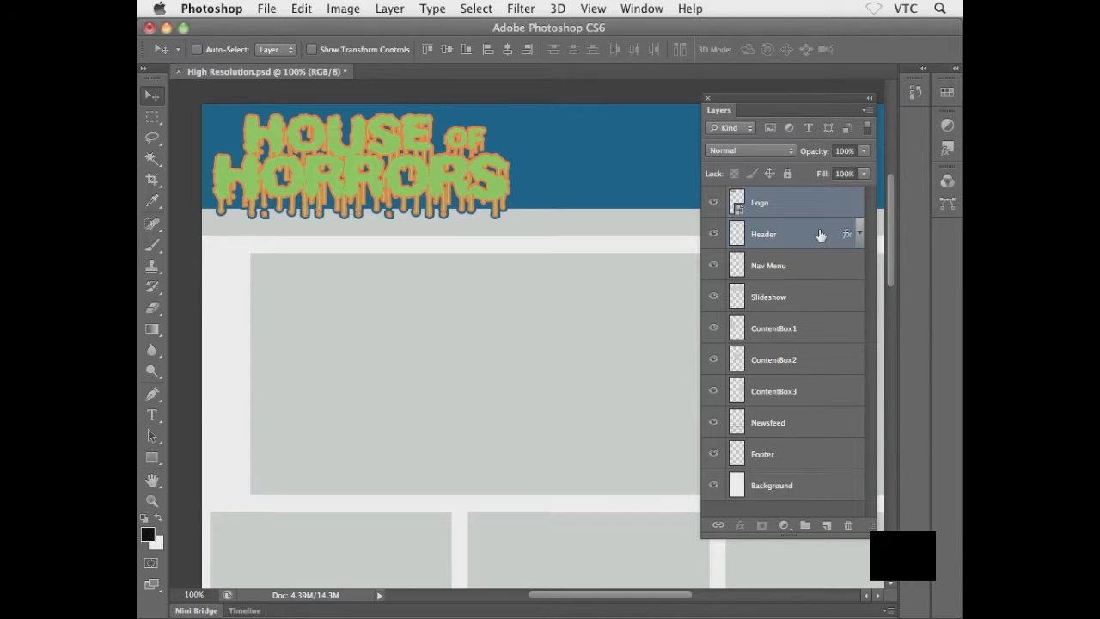
pyautogui.press('super+g')
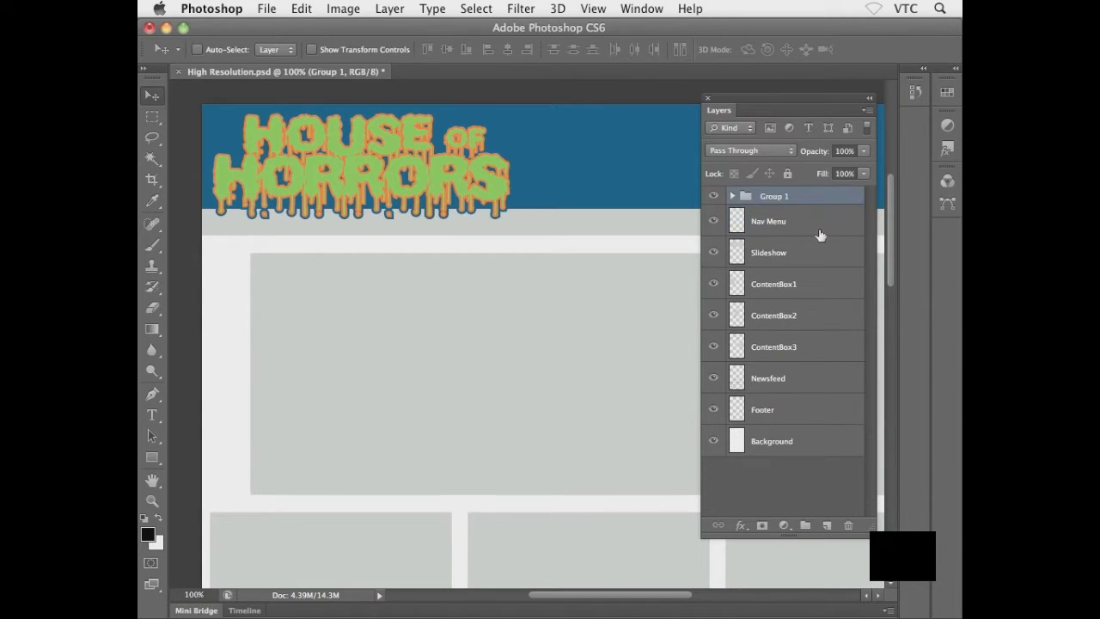
pyautogui.doubleClick(773, 197)
pyautogui.write('Header Area')
pyautogui.press('Return')
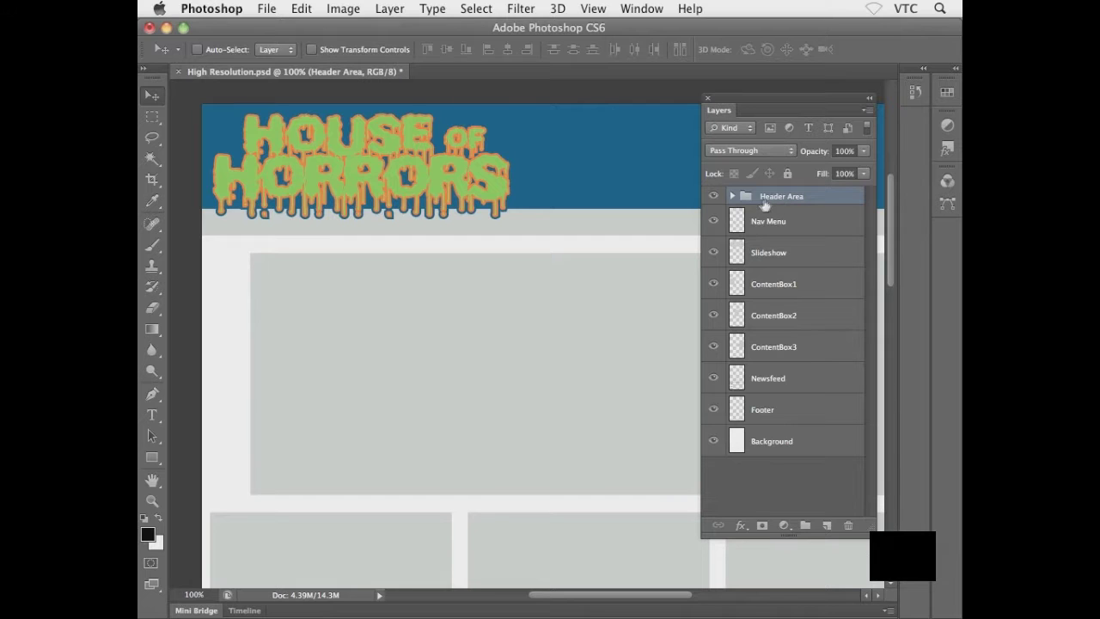
# Expand the Header Area group to check its Logo and Header layers, and collapse the group again
pyautogui.click(732, 197)
pyautogui.click(775, 223)
pyautogui.click(784, 255)
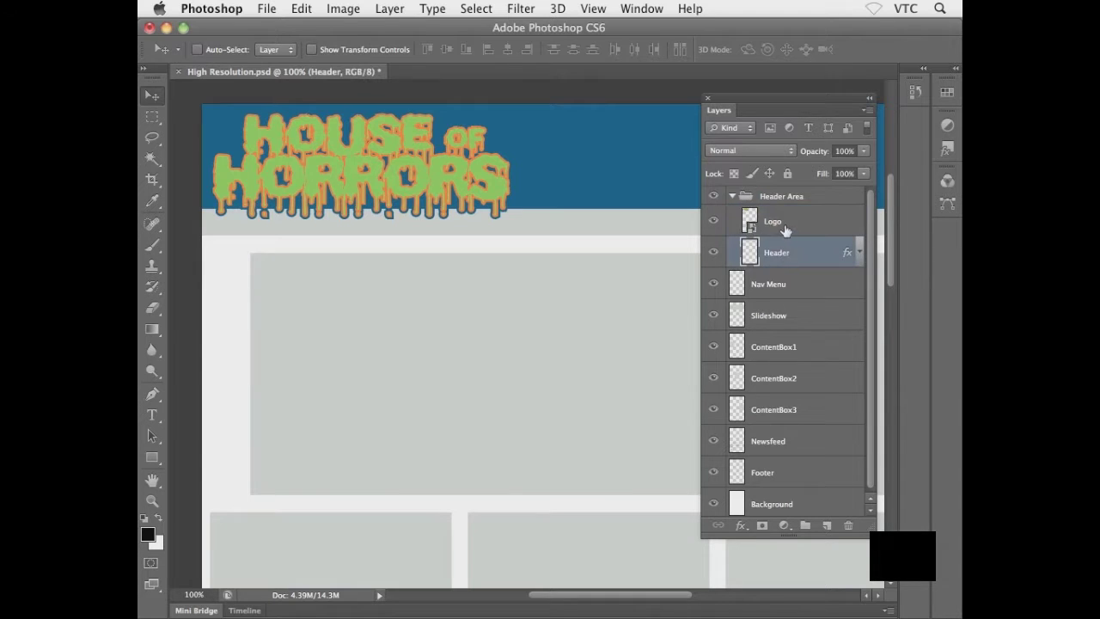
pyautogui.click(786, 226)
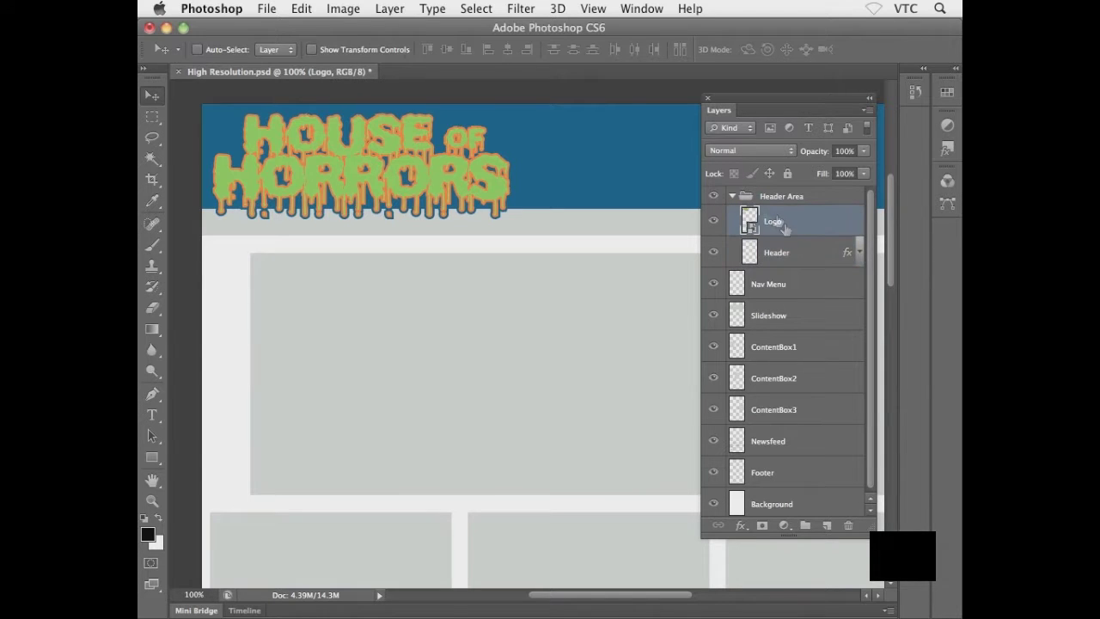
pyautogui.click(732, 197)
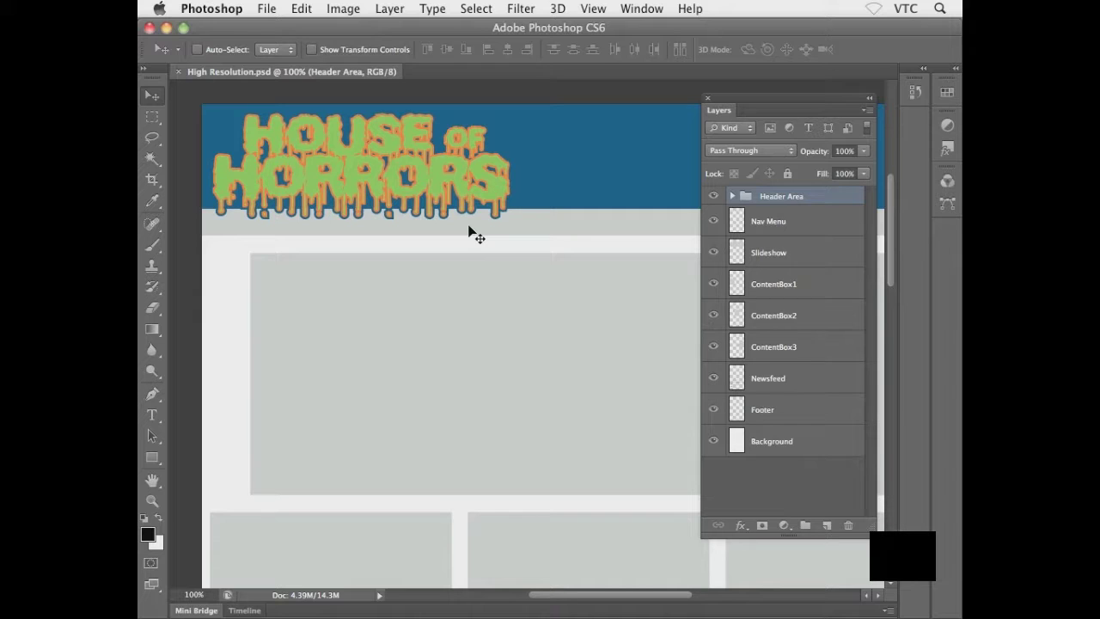
# Add a Color Overlay effect to the Nav Menu layer
pyautogui.click(786, 220)
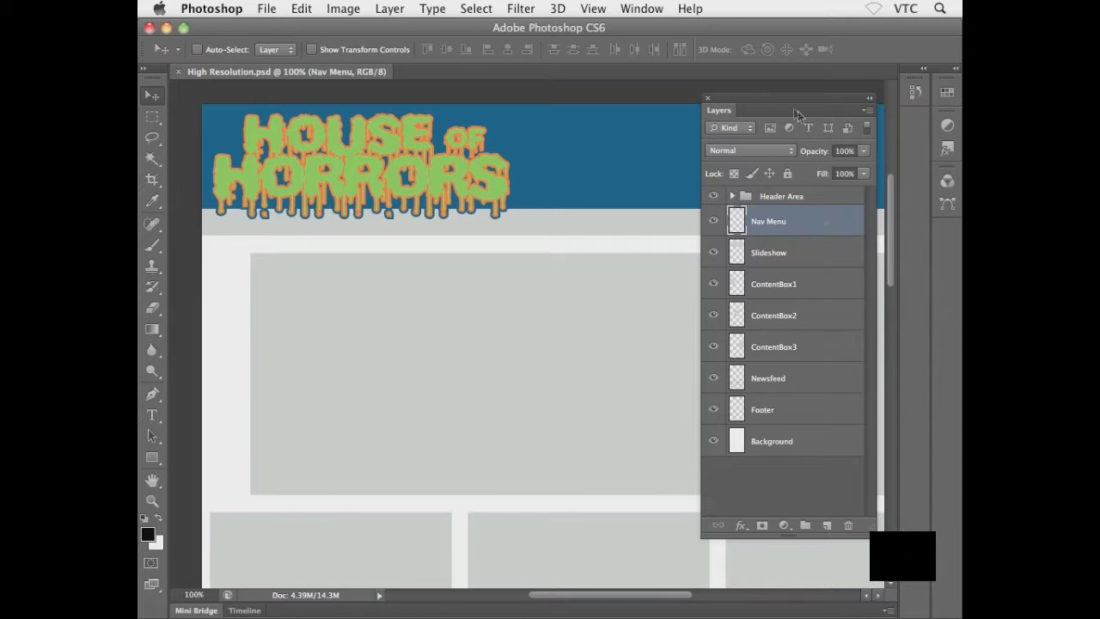
pyautogui.moveTo(785, 97); pyautogui.dragTo(772, 265)
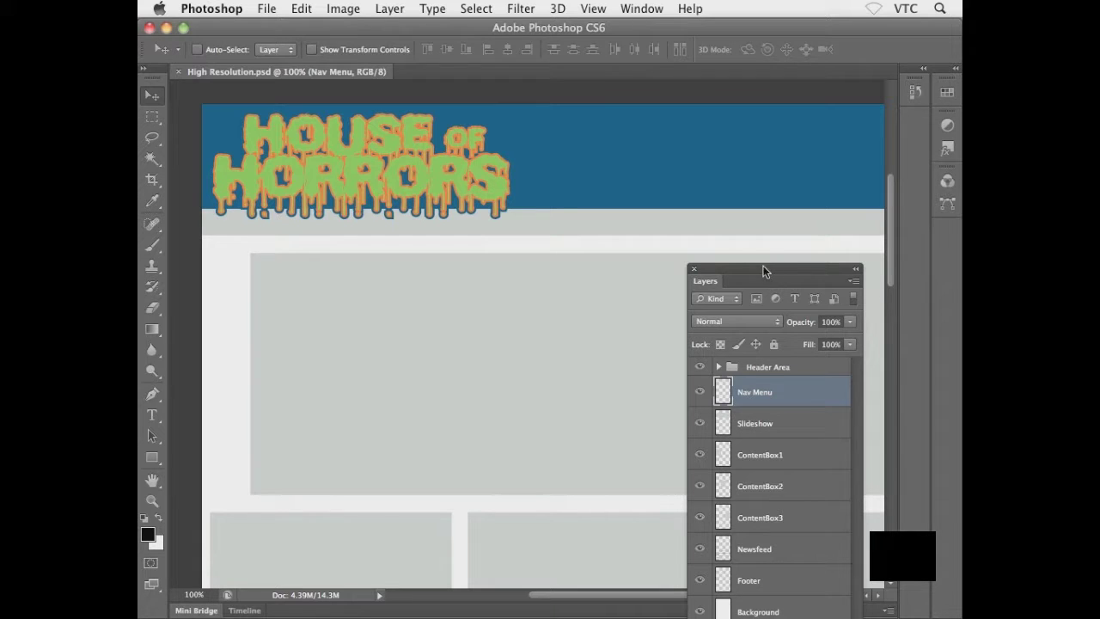
pyautogui.moveTo(624, 265); pyautogui.dragTo(597, 270)
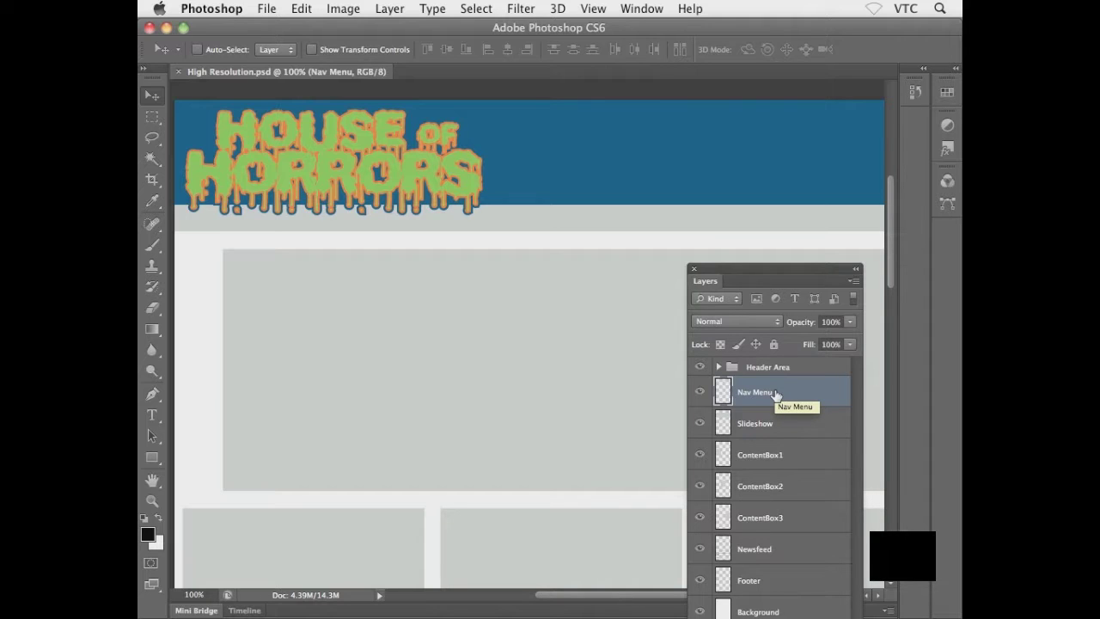
pyautogui.doubleClick(834, 394)
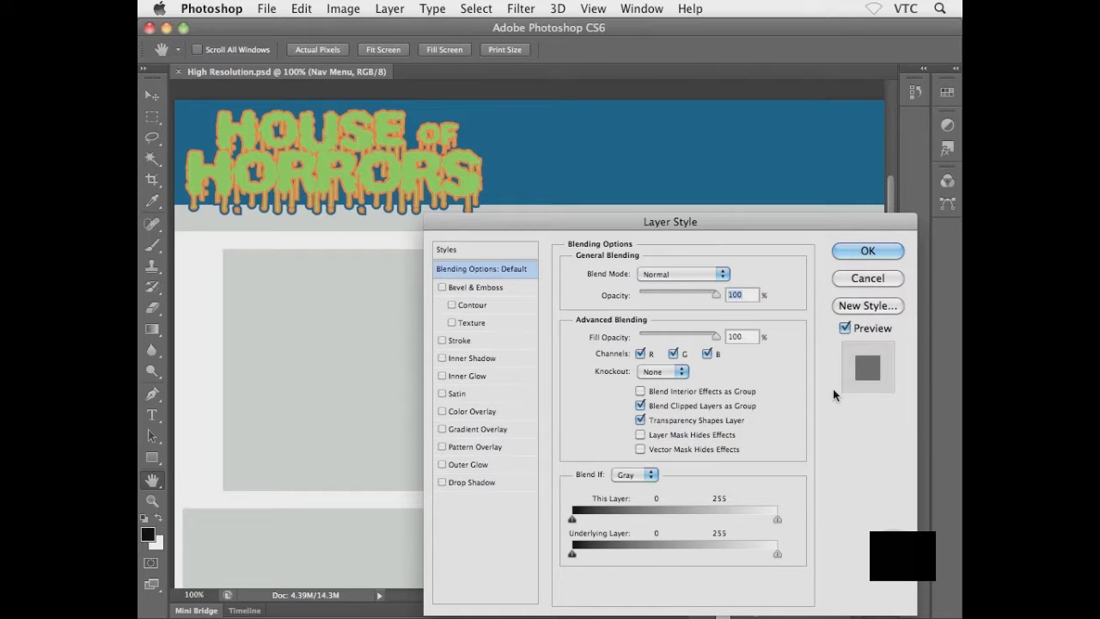
pyautogui.moveTo(784, 223); pyautogui.dragTo(747, 266)
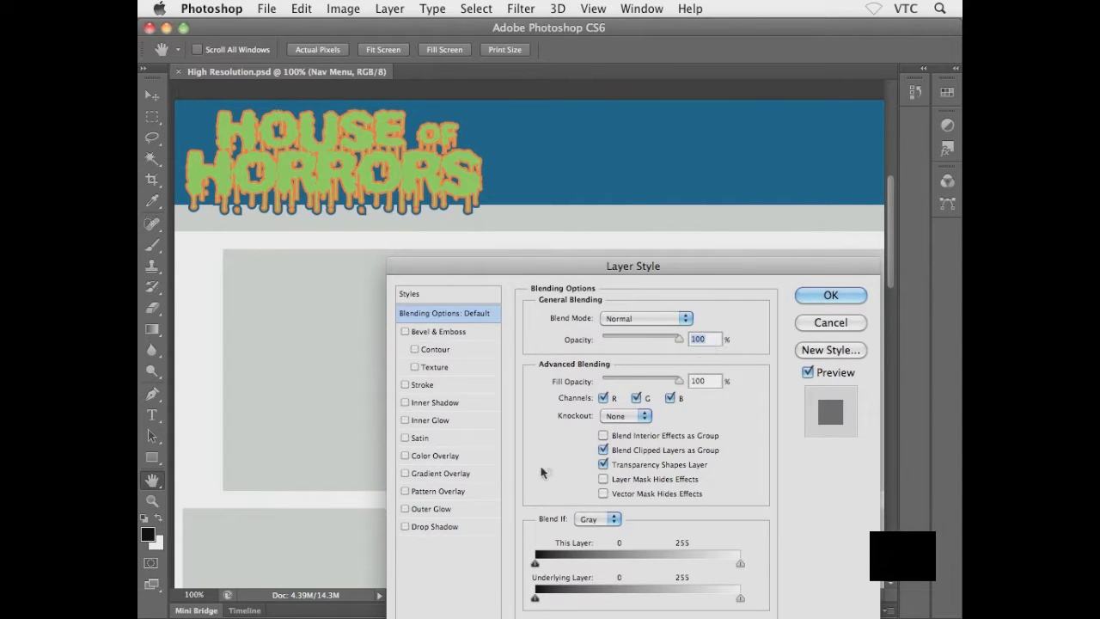
pyautogui.click(439, 458)
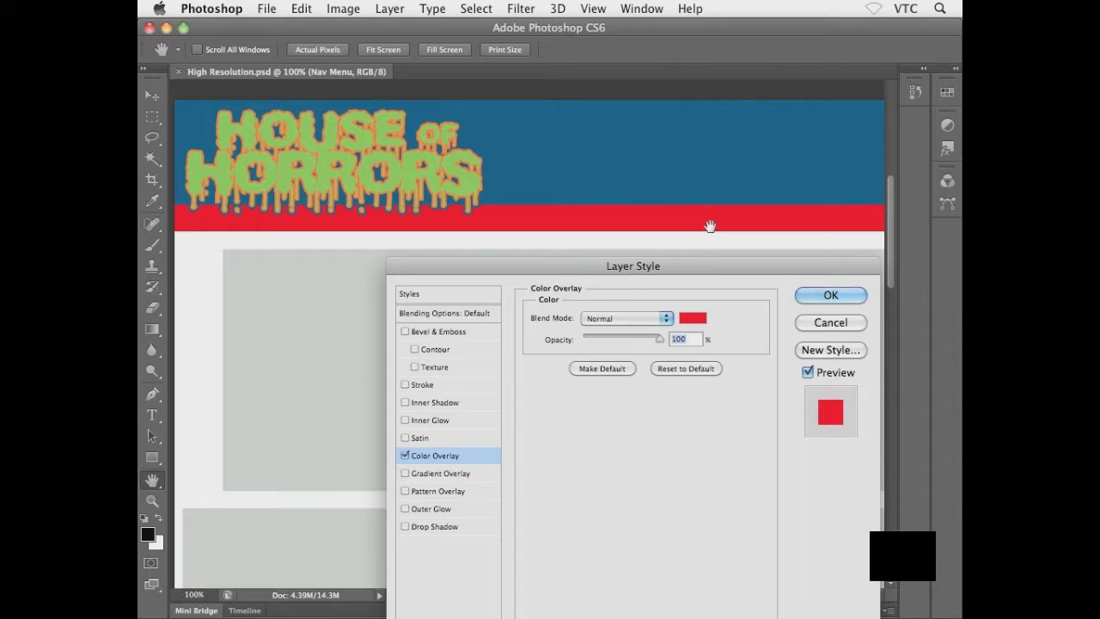
# Set the Nav Menu layer's overlay colour to black (000000), apply the style and collapse the layer's effects list
pyautogui.click(692, 319)
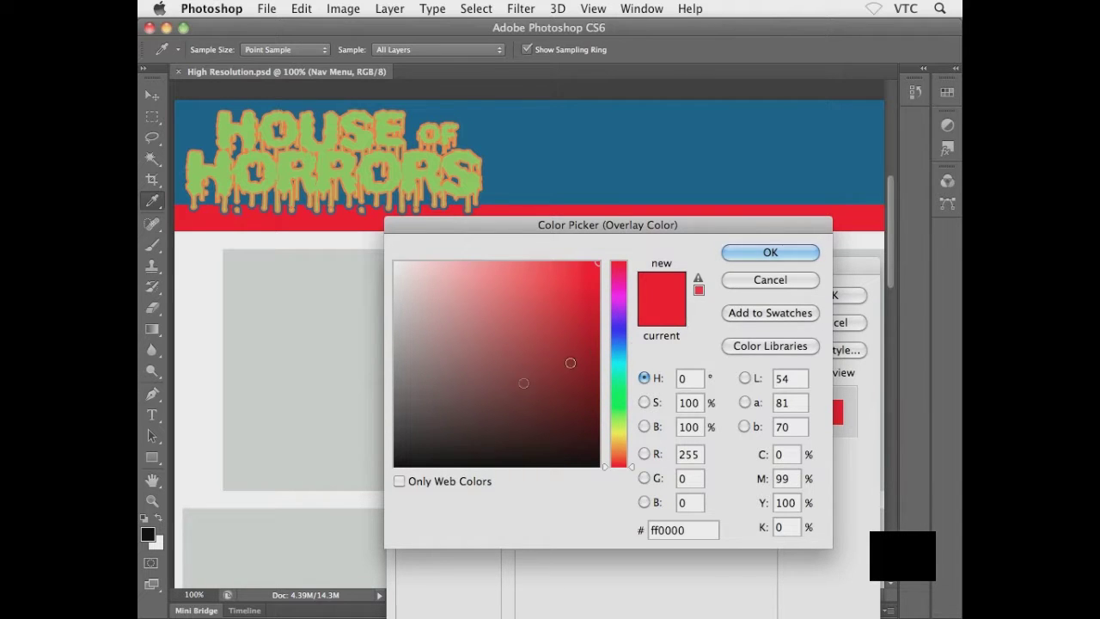
pyautogui.moveTo(417, 437); pyautogui.dragTo(395, 468)
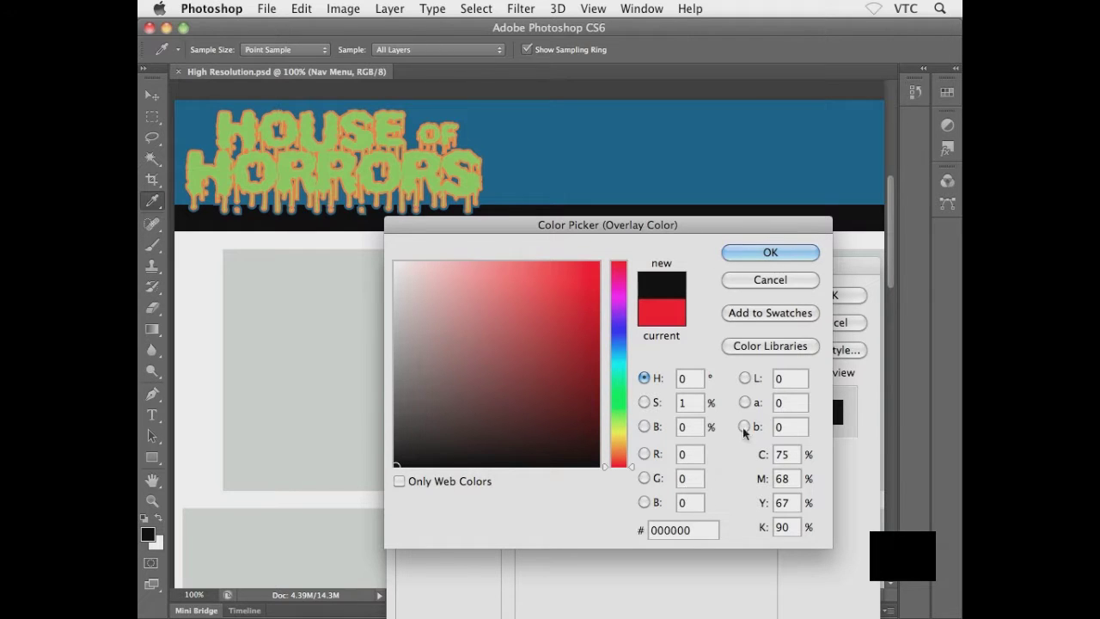
pyautogui.click(784, 253)
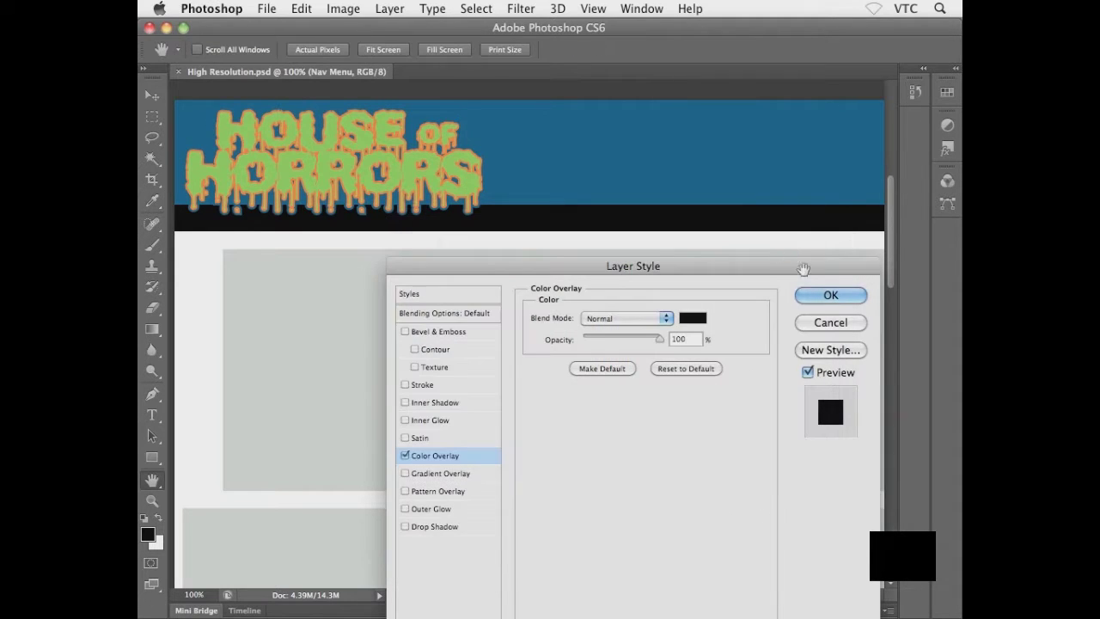
pyautogui.click(808, 294)
pyautogui.press('v')
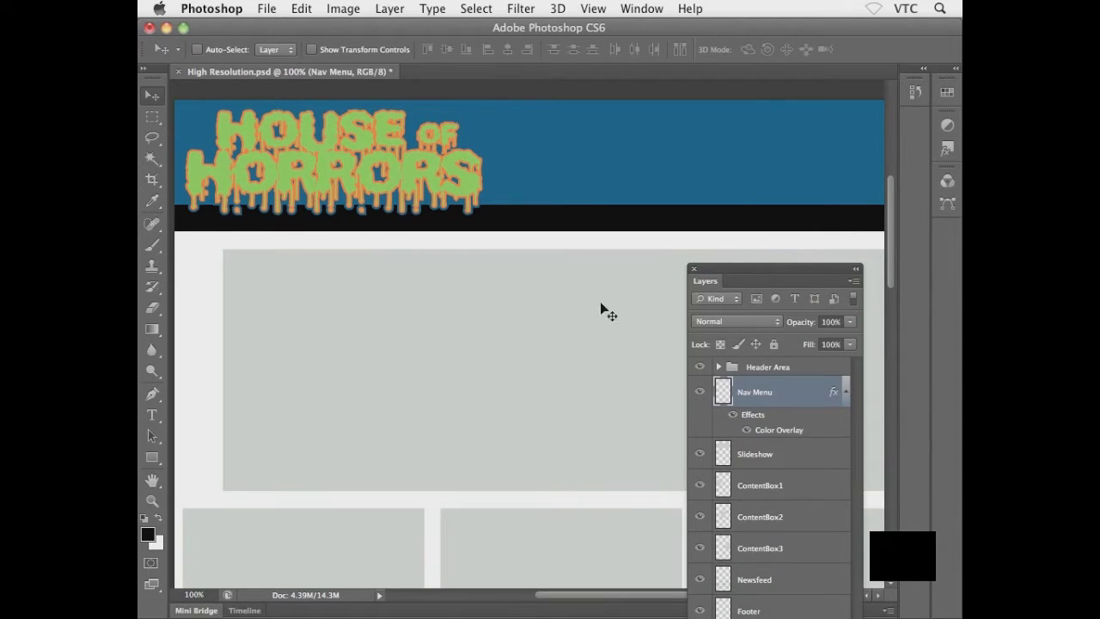
pyautogui.moveTo(589, 287)
pyautogui.mouseDown()
pyautogui.moveTo(548, 302)
pyautogui.moveTo(460, 294)
pyautogui.moveTo(610, 288)
pyautogui.mouseUp()
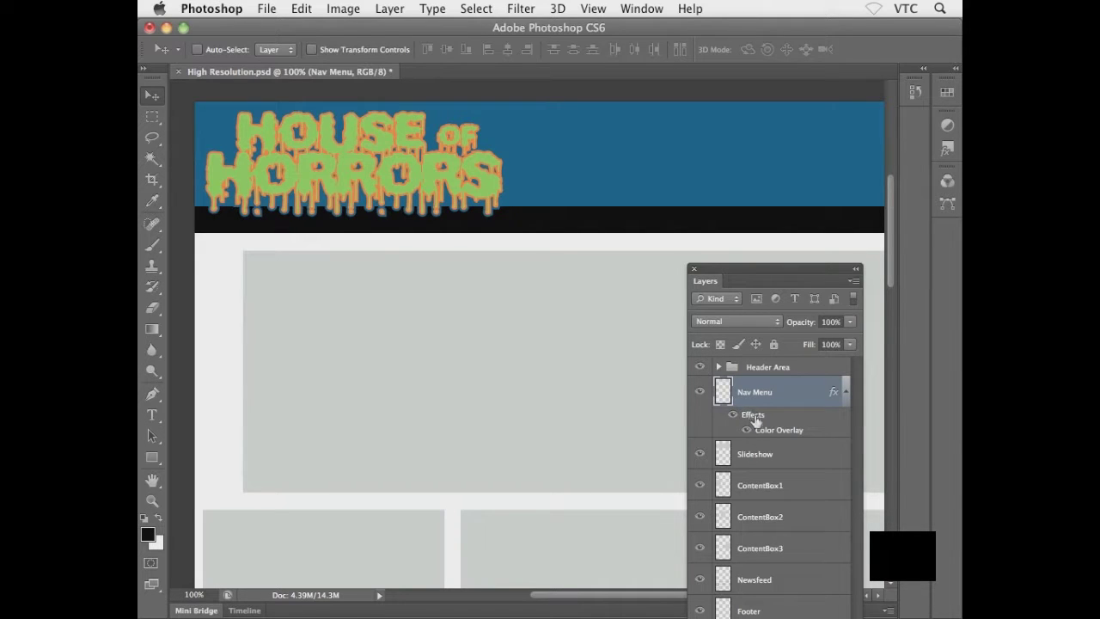
pyautogui.click(846, 392)
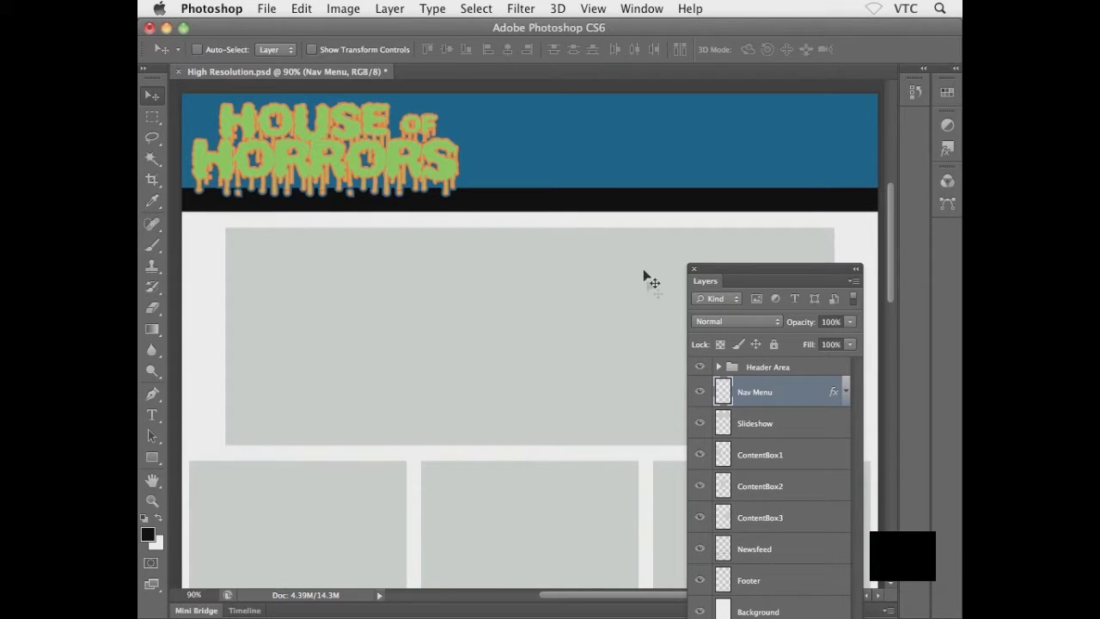
# Scale the Logo layer in the Header Area group down to about 29.2% and collapse the group
pyautogui.click(718, 367)
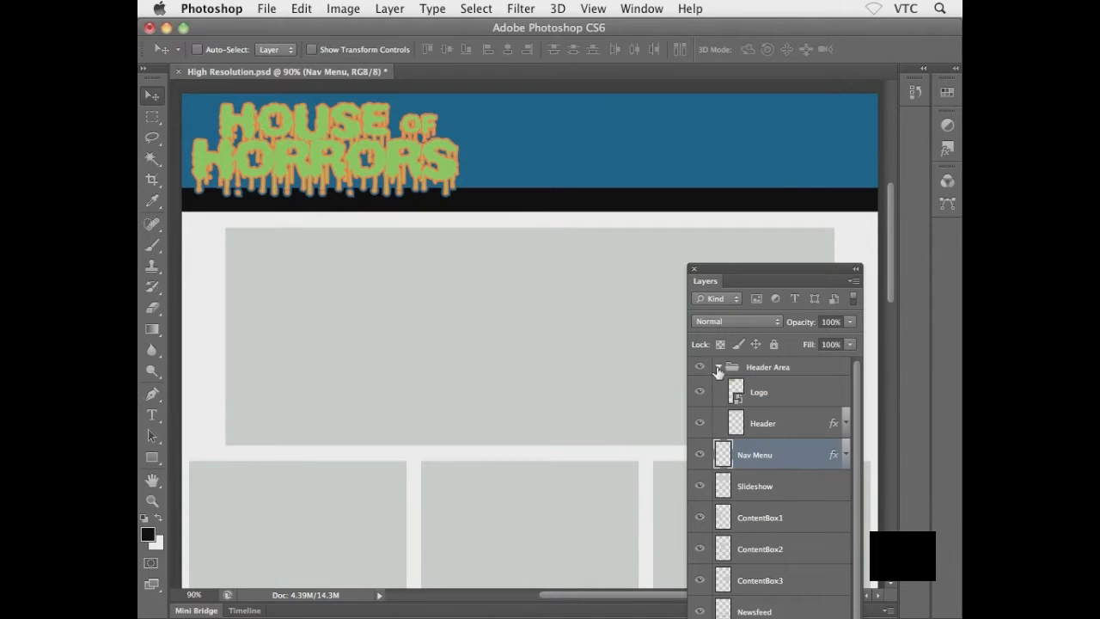
pyautogui.click(802, 395)
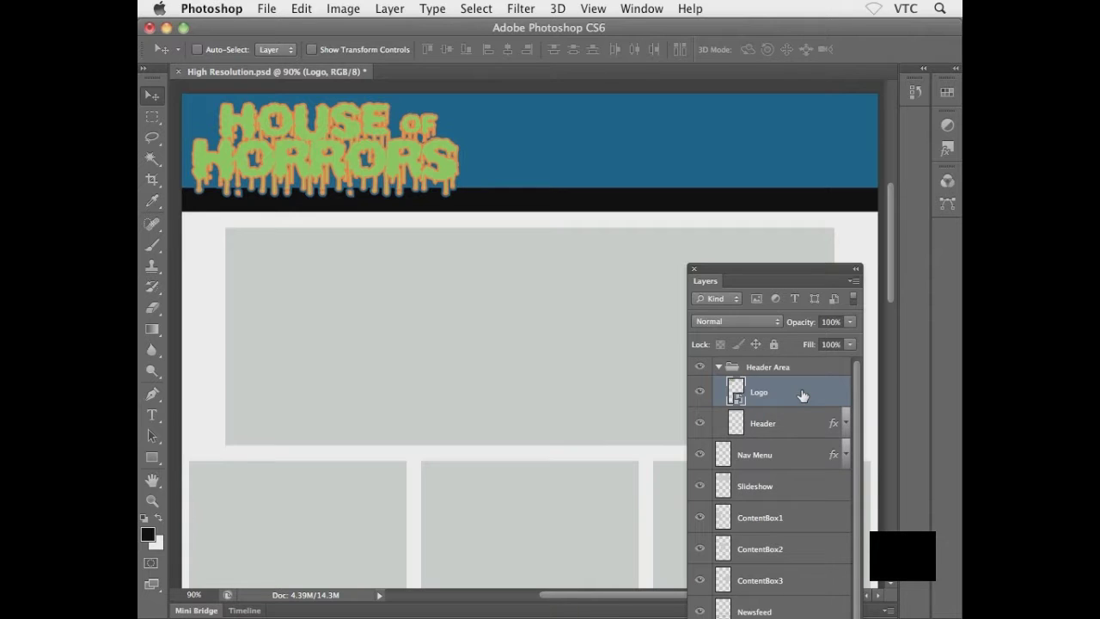
pyautogui.hotkey('ctrl', 't')
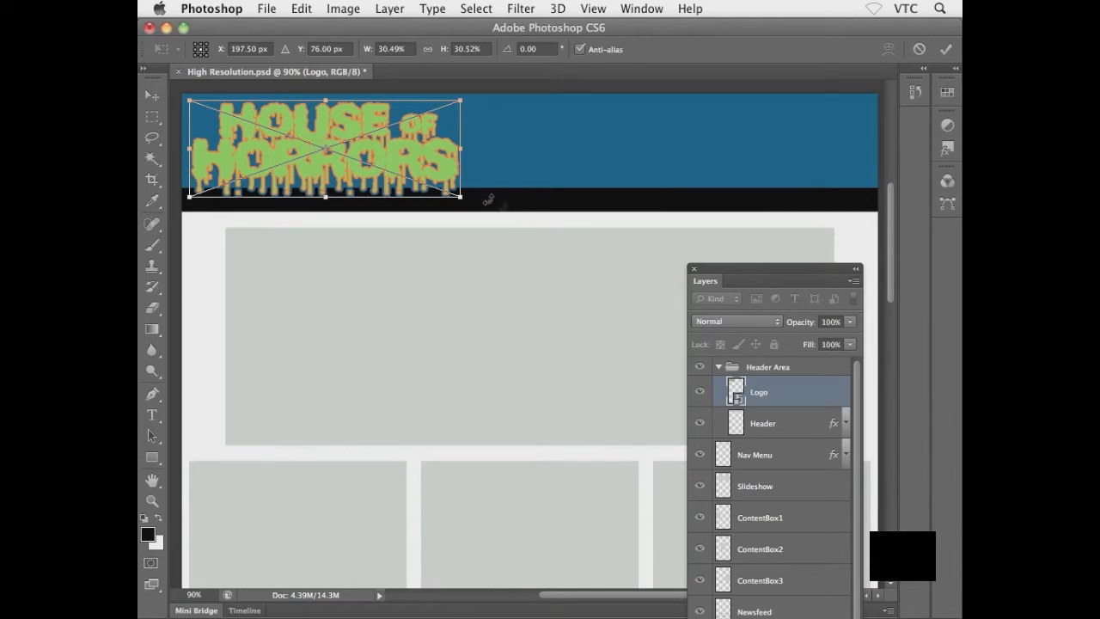
pyautogui.moveTo(462, 199); pyautogui.dragTo(450, 192)
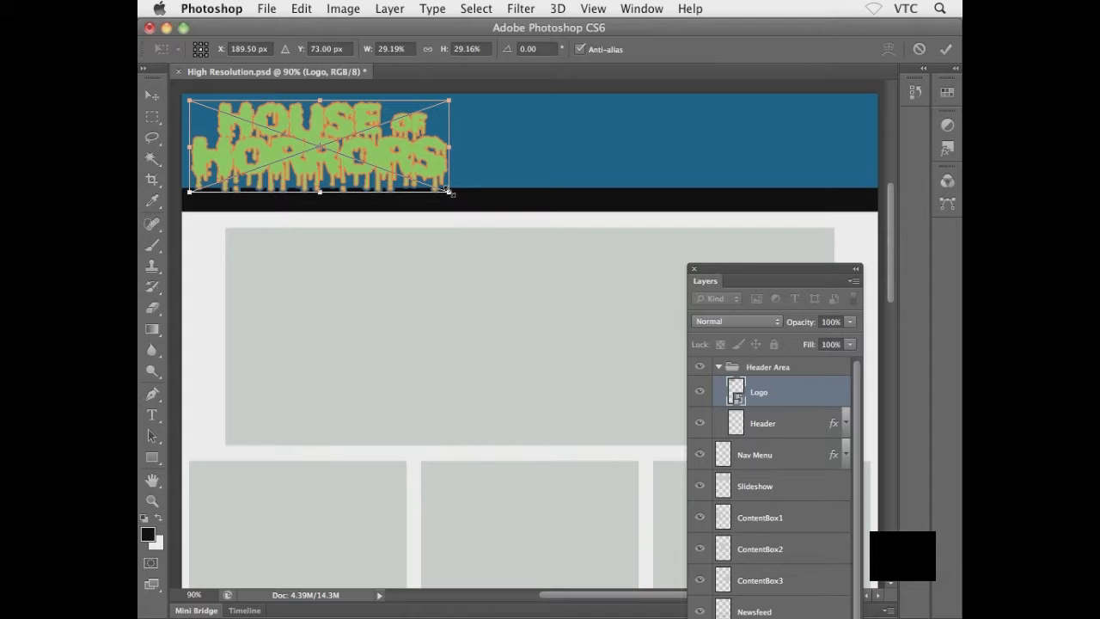
pyautogui.press('Return')
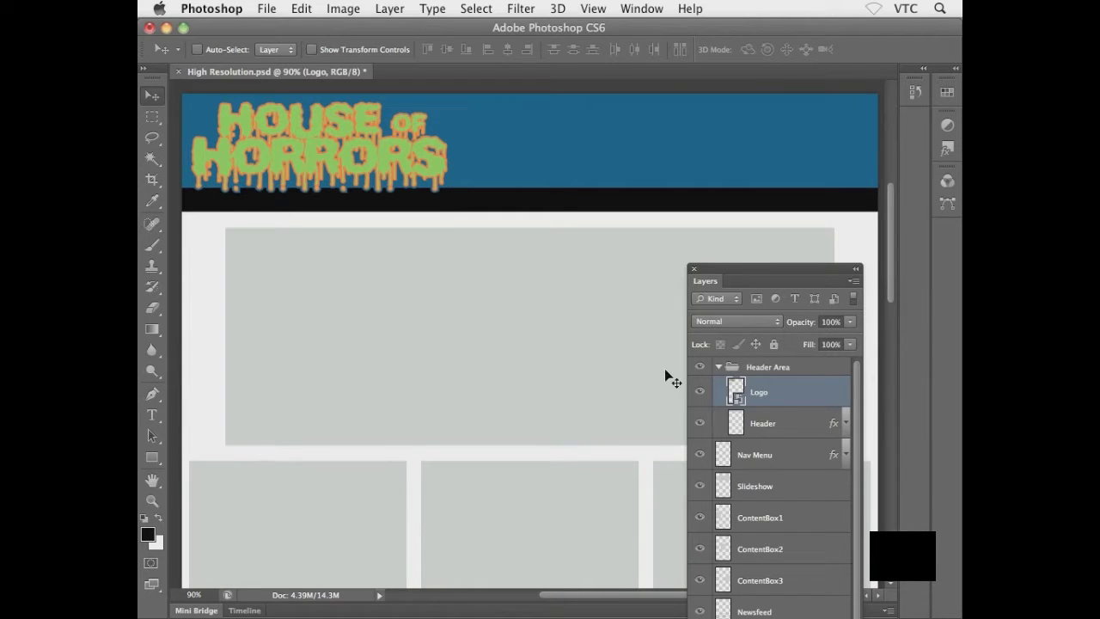
pyautogui.click(717, 368)
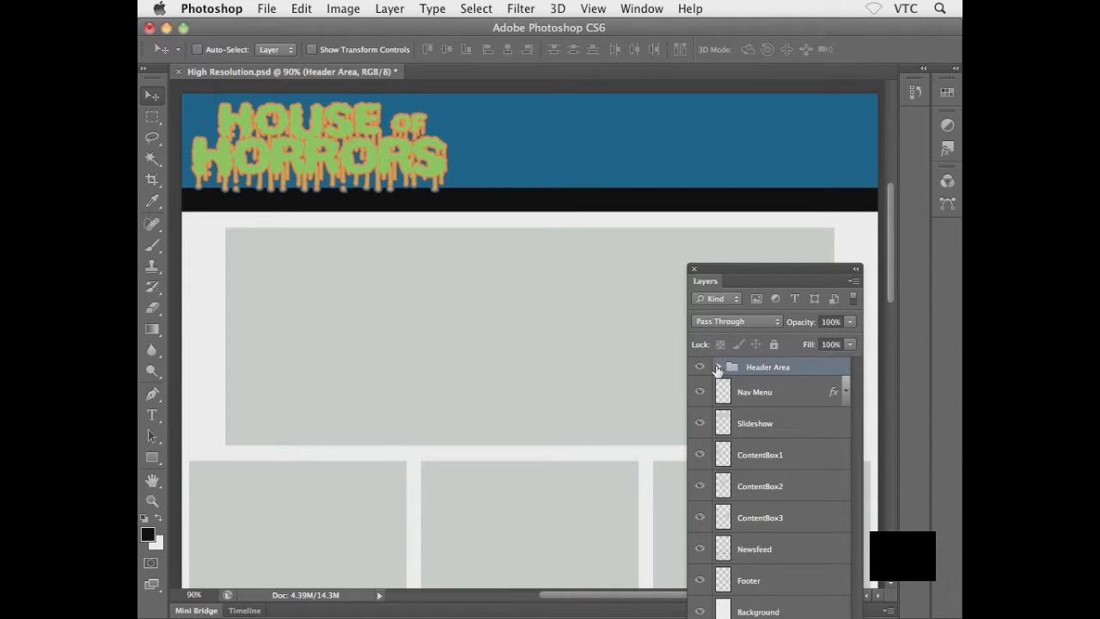
# Select the Nav Menu layer and set the Type tool to the Verdana font in Bold style
pyautogui.click(761, 393)
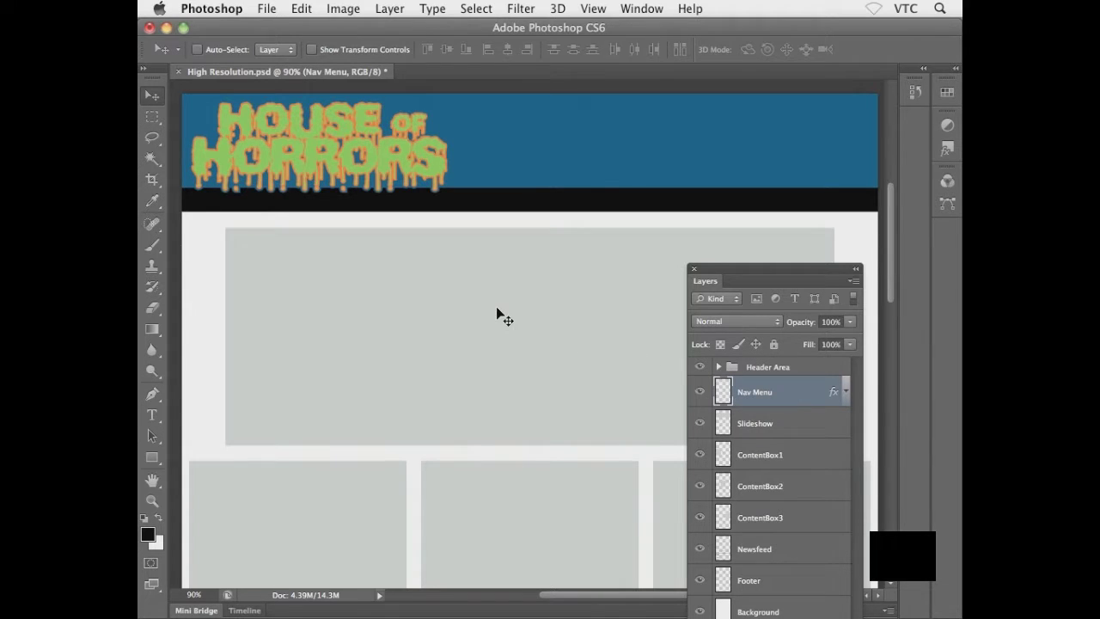
pyautogui.press('t')
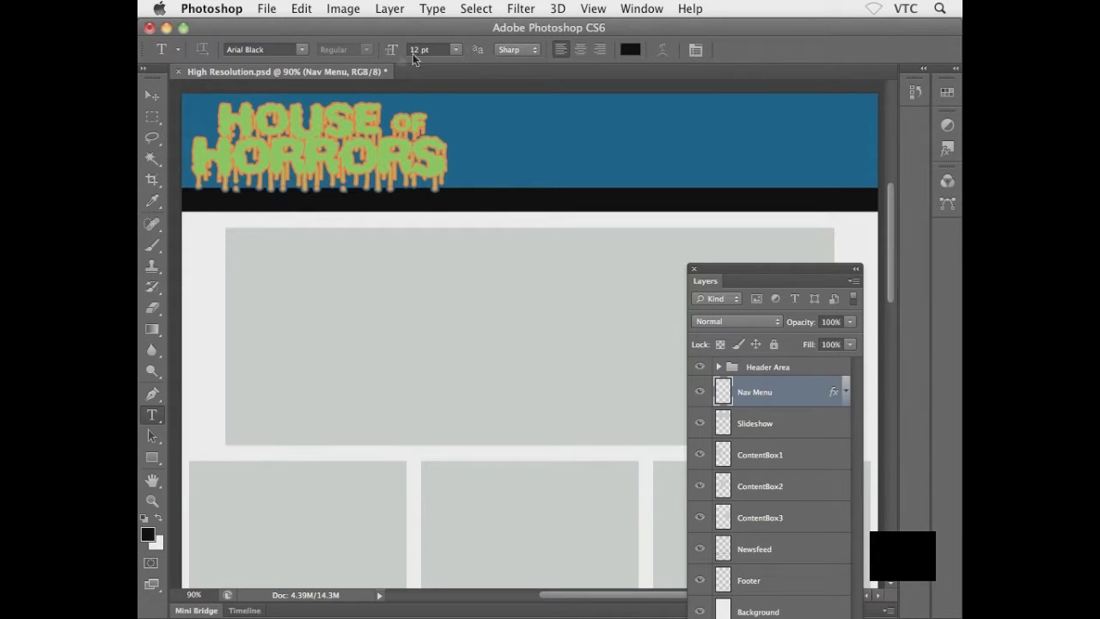
pyautogui.click(301, 50)
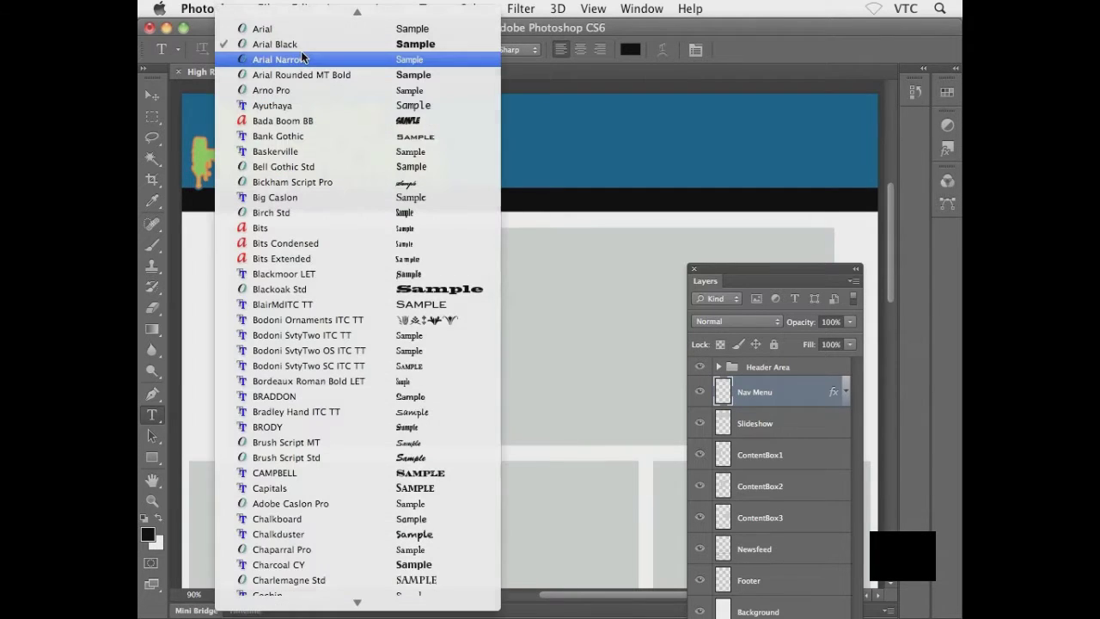
pyautogui.press('v')
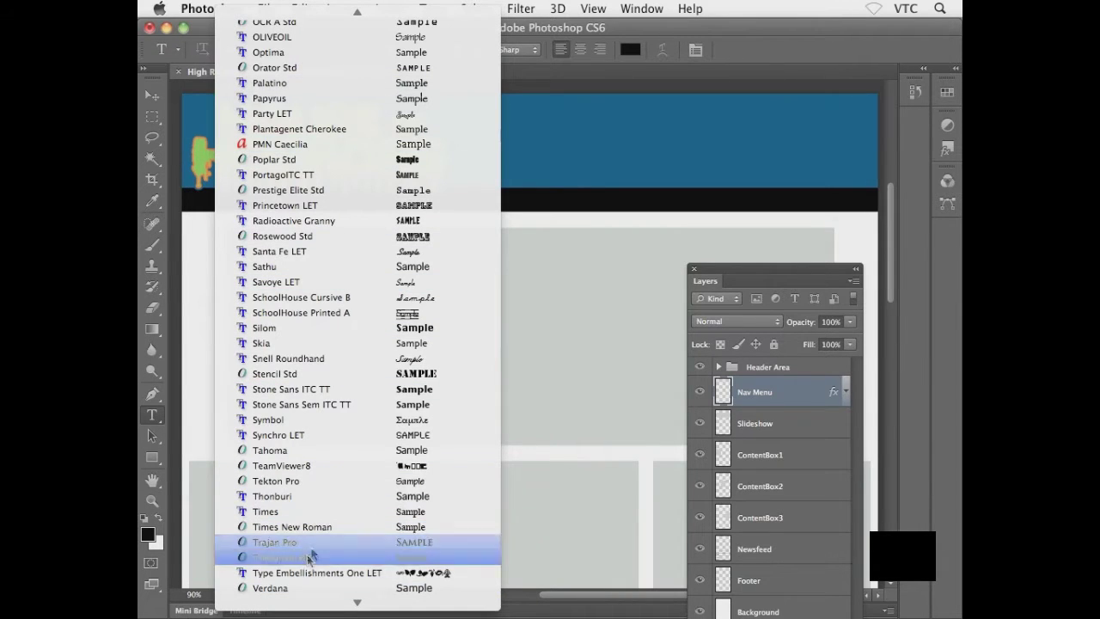
pyautogui.click(288, 587)
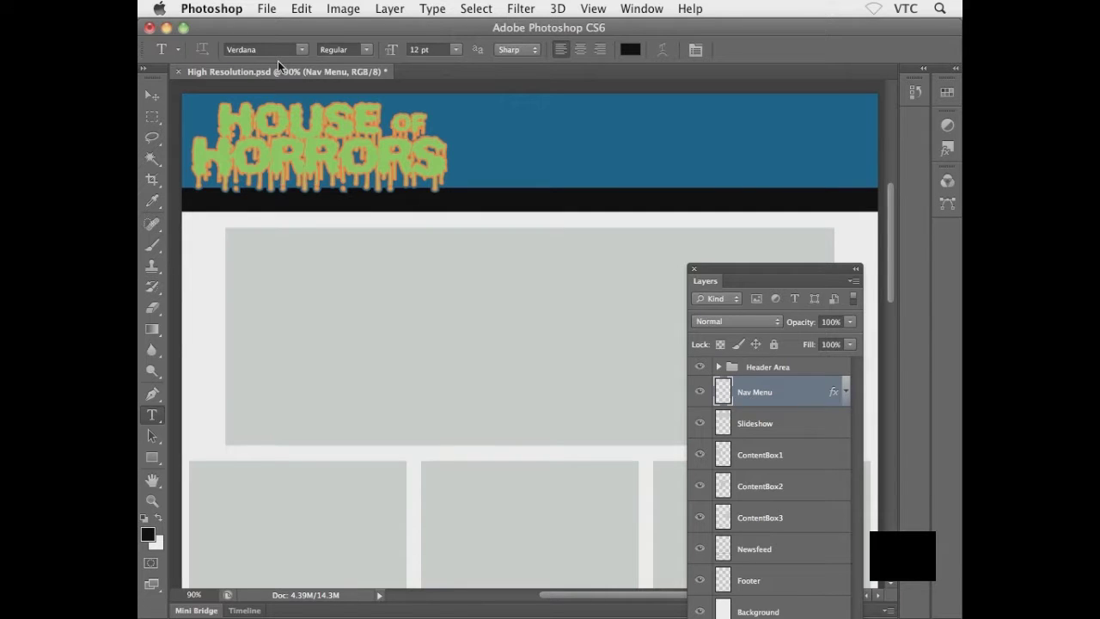
pyautogui.click(359, 52)
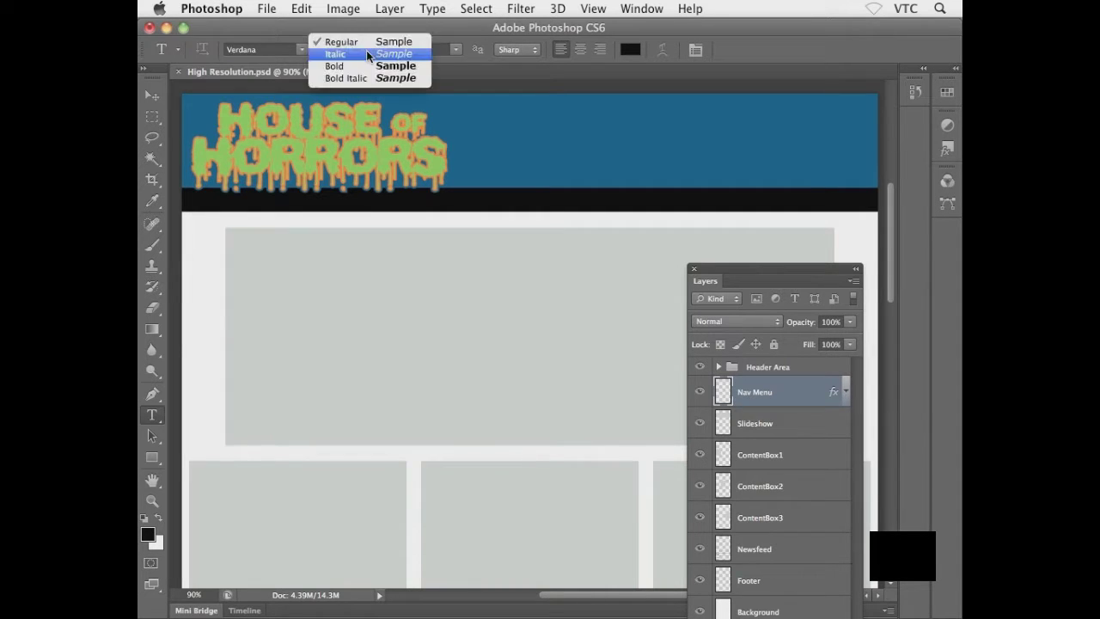
pyautogui.click(355, 64)
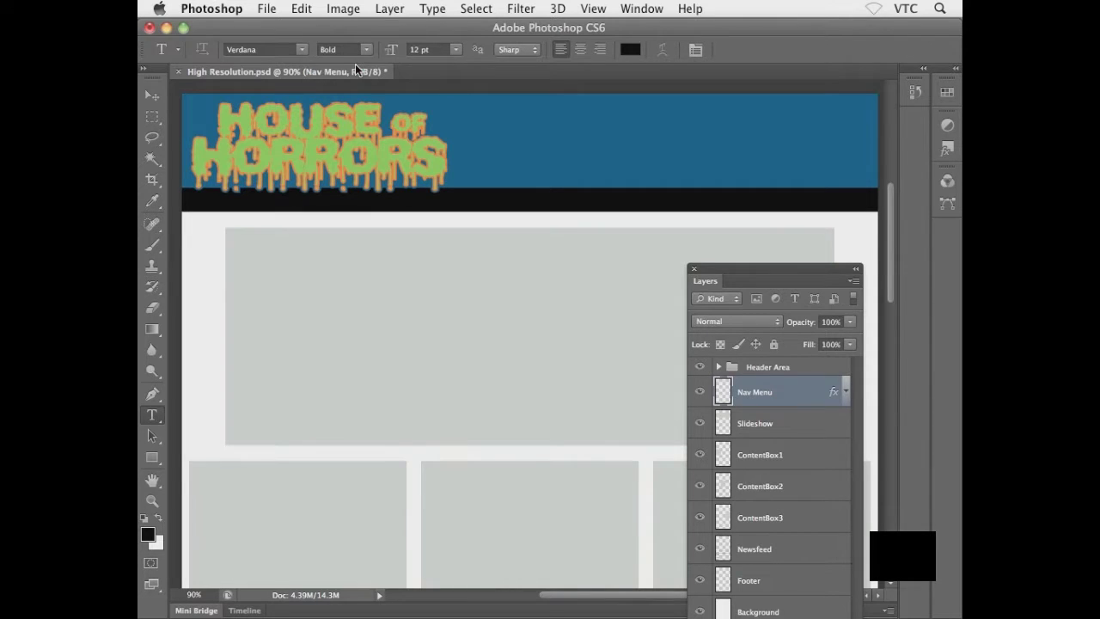
pyautogui.click(437, 49)
pyautogui.moveTo(436, 50); pyautogui.dragTo(405, 50)
pyautogui.write('4')
pyautogui.press('Escape')
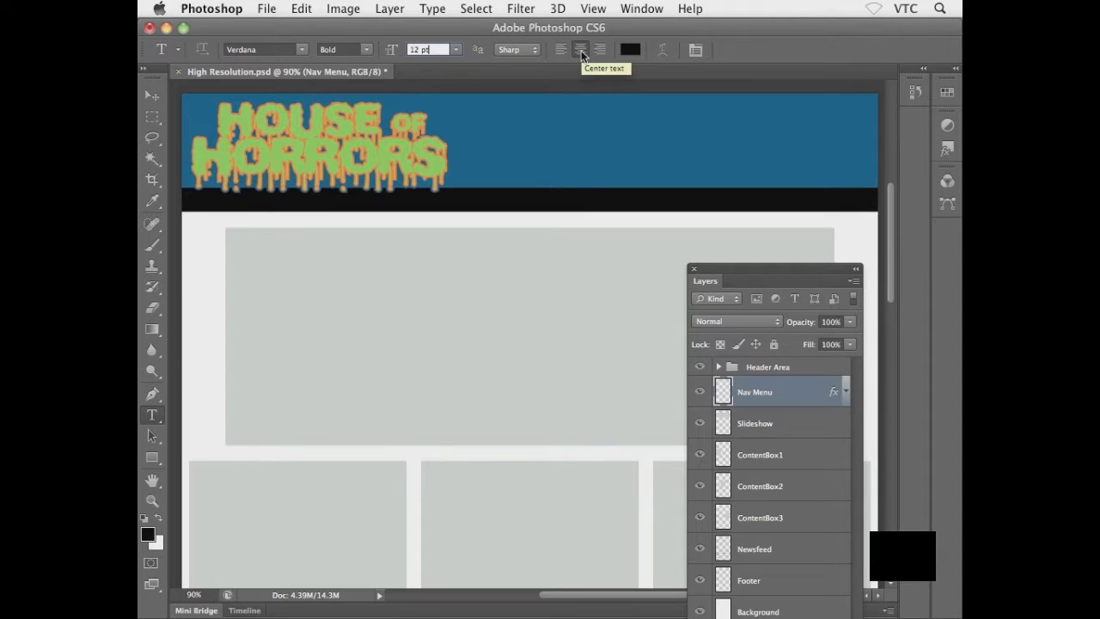
# Centre the text alignment and set the text colour to orange with RGB values 240, 120, 30
pyautogui.click(632, 54)
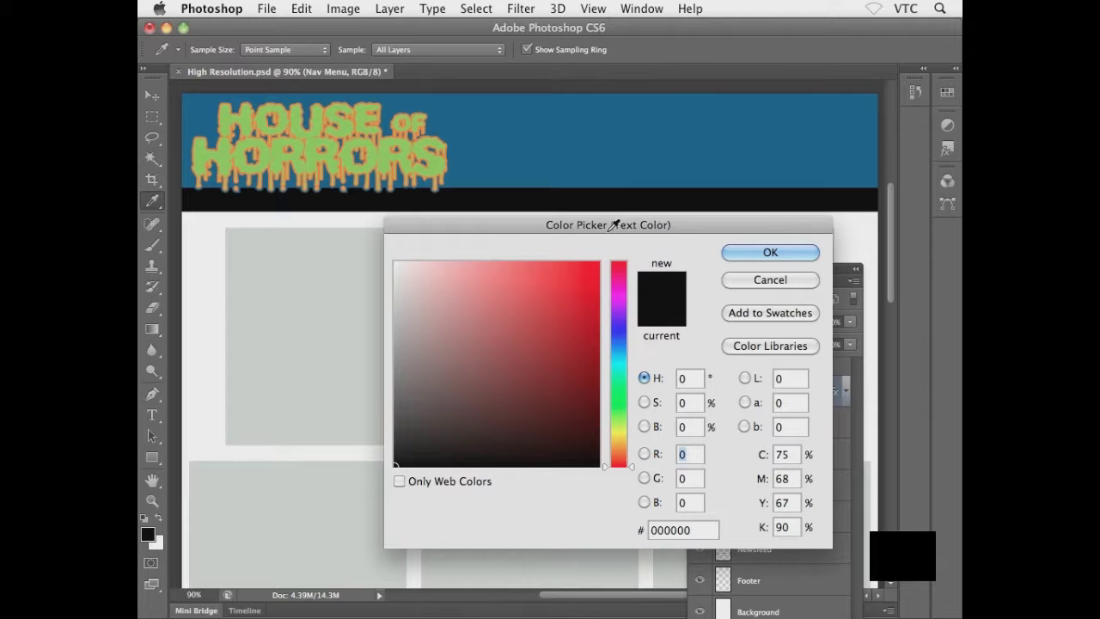
pyautogui.click(691, 456)
pyautogui.doubleClick(691, 456)
pyautogui.write('240')
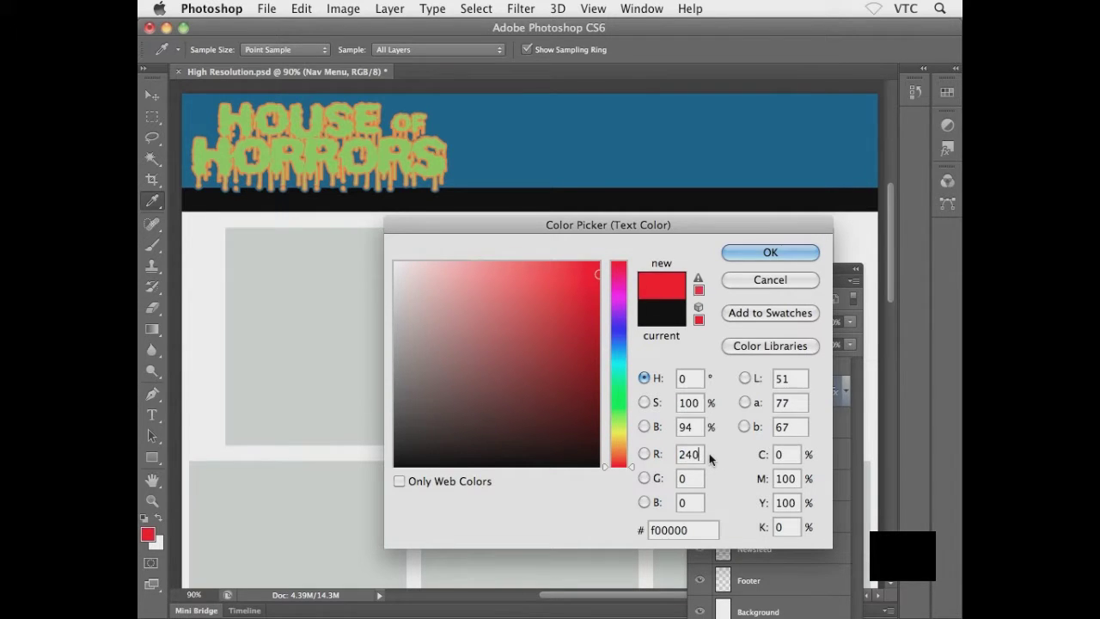
pyautogui.press('Tab')
pyautogui.write('120')
pyautogui.press('Tab')
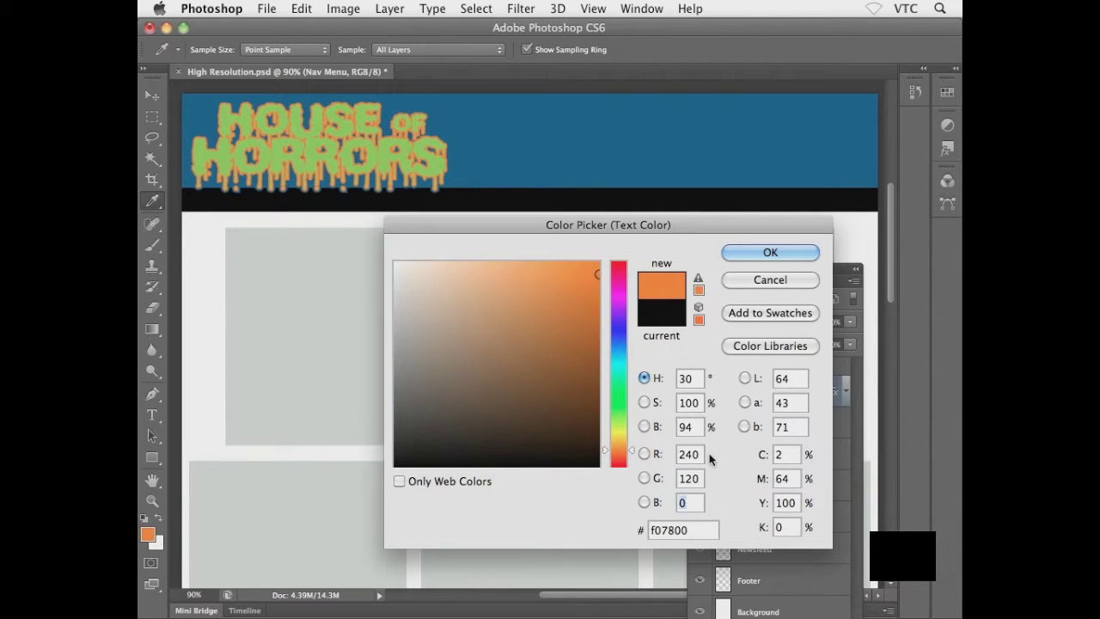
pyautogui.write('30')
pyautogui.press('Tab')
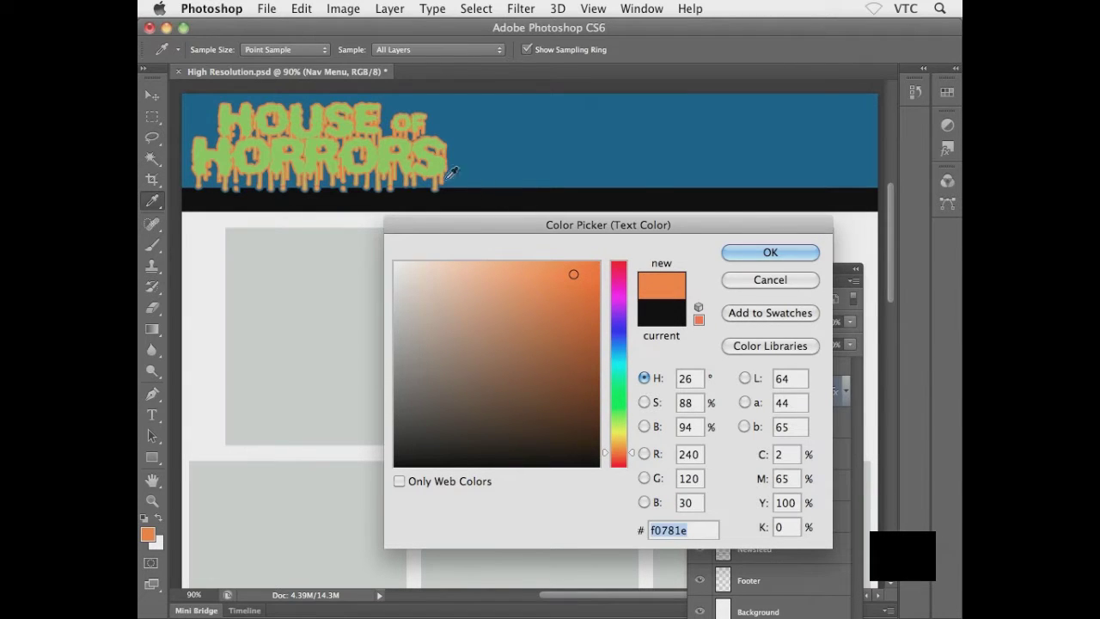
pyautogui.click(748, 250)
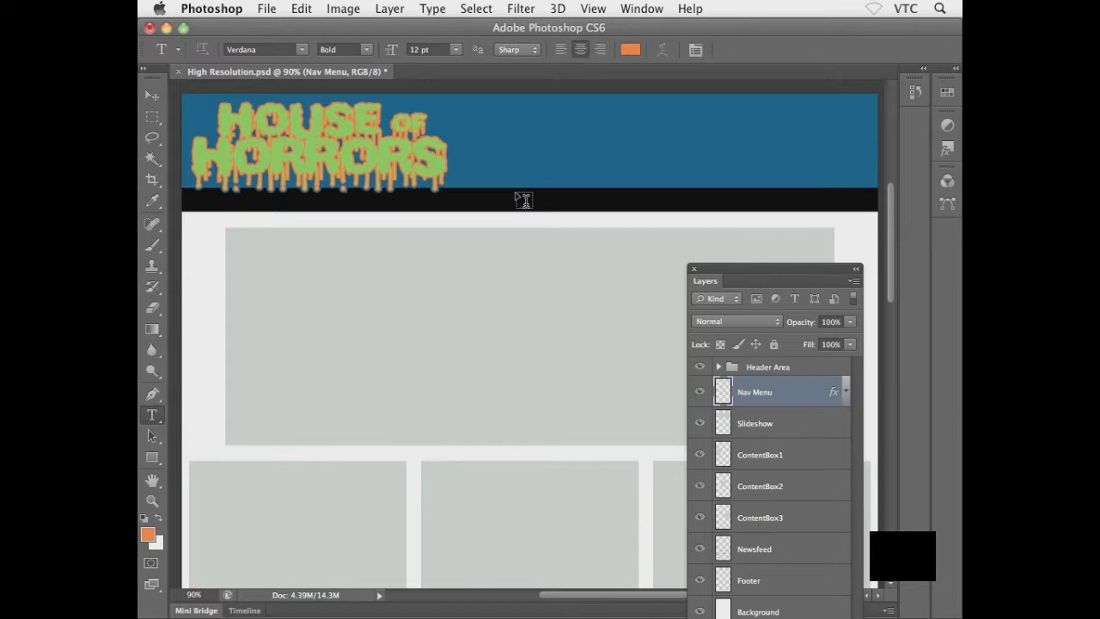
# Add a text line over the black navigation bar reading "Home" and "The Experience", separated by spaces
pyautogui.click(520, 197)
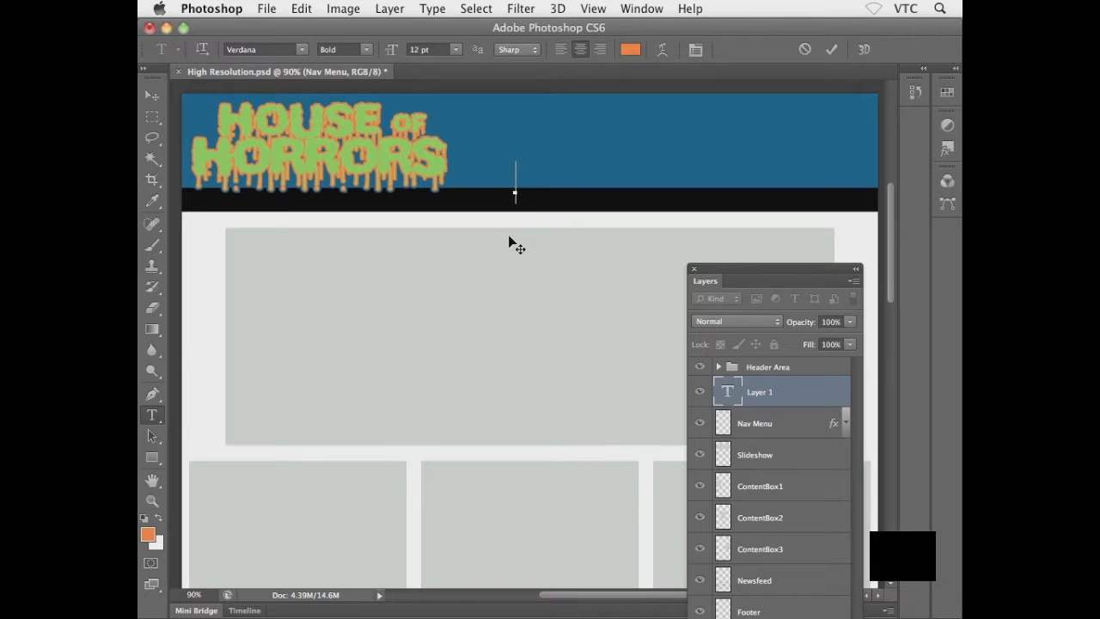
pyautogui.write('Home')
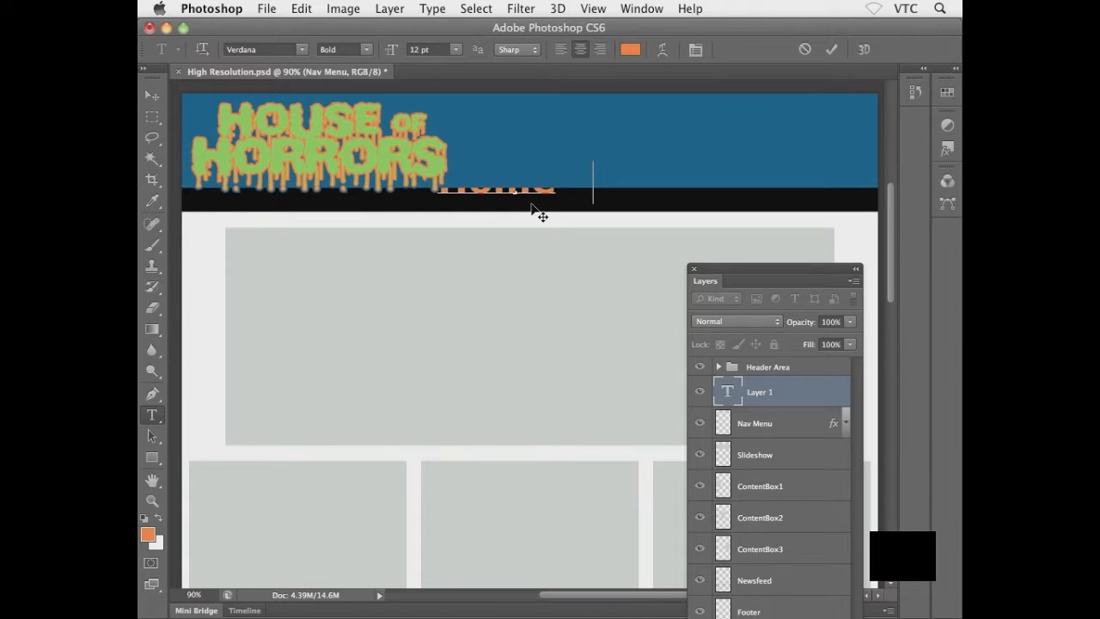
pyautogui.write('The Ex')
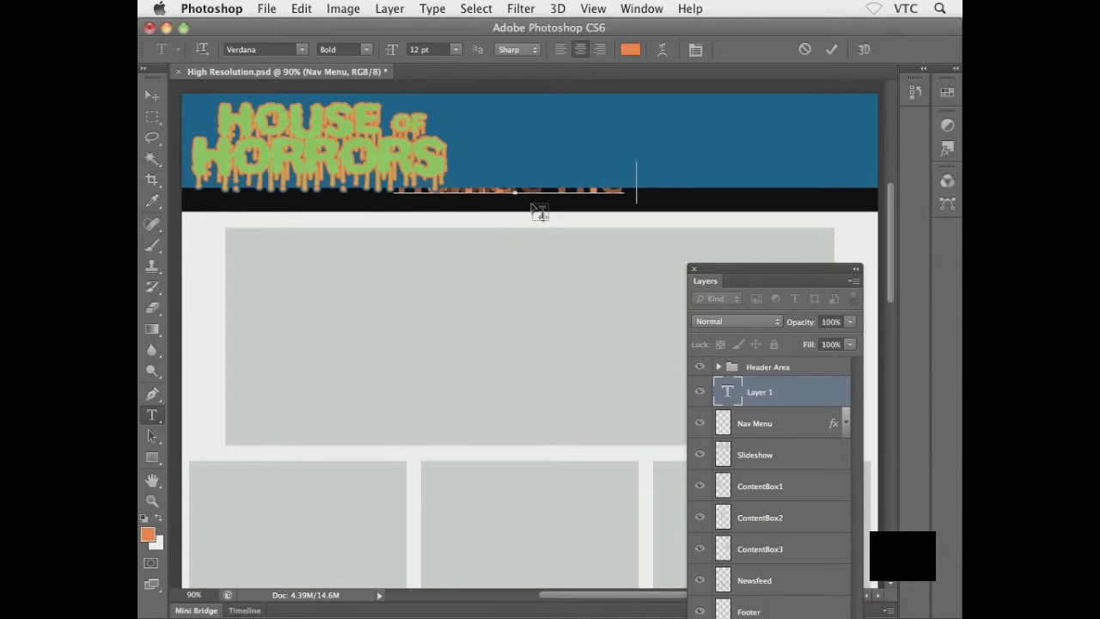
pyautogui.write('perience')
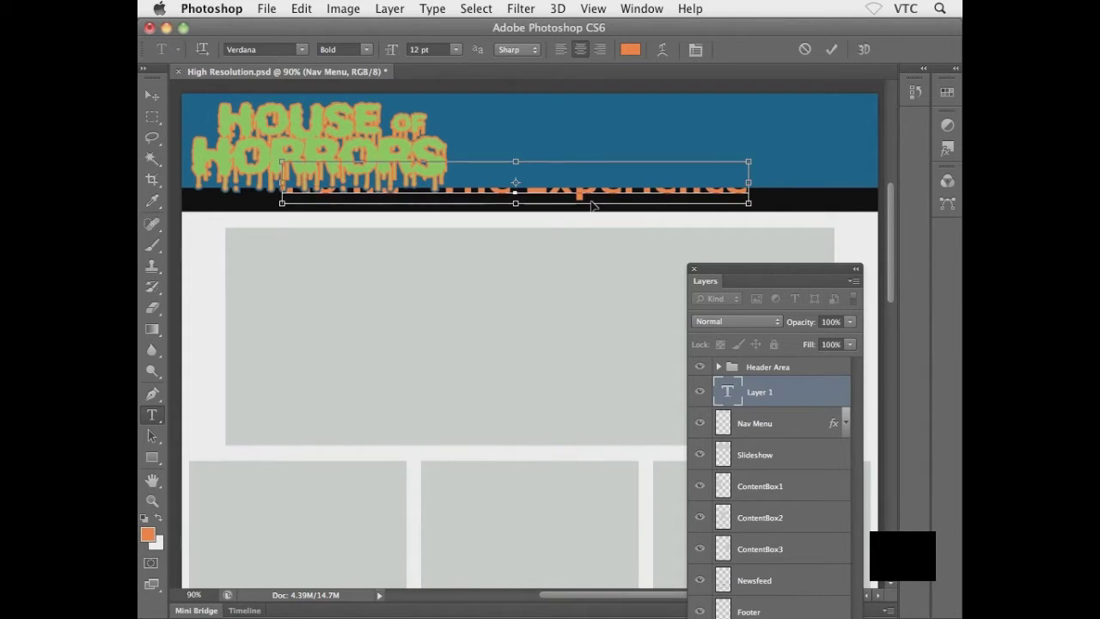
# Set the size of all the menu text to 4 pt and commit the text edit
pyautogui.press('super+a')
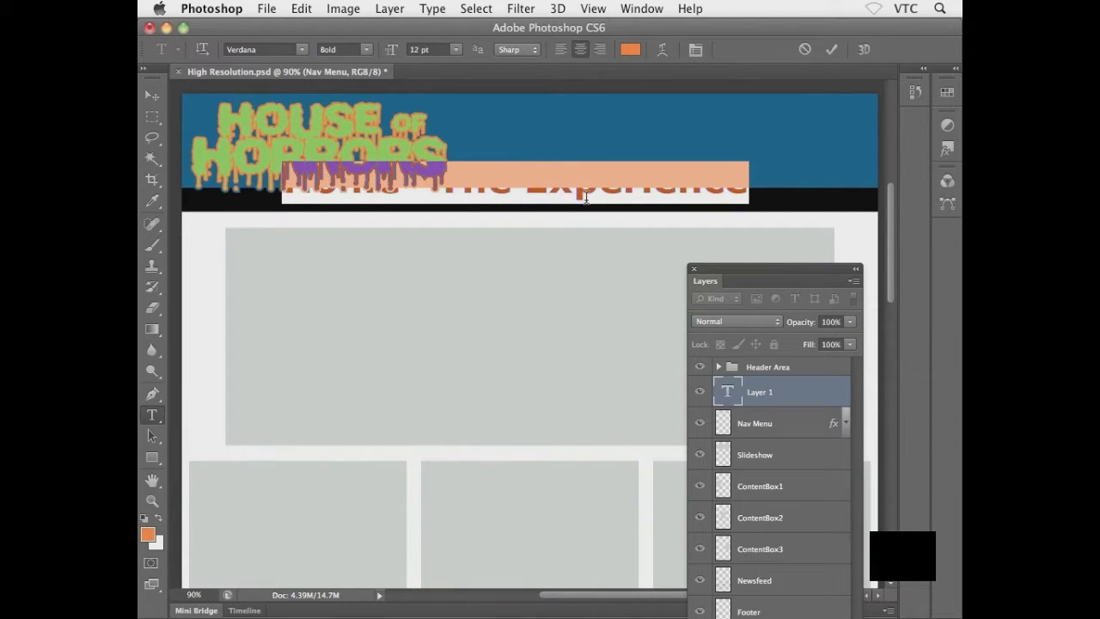
pyautogui.click(412, 49)
pyautogui.press('Return')
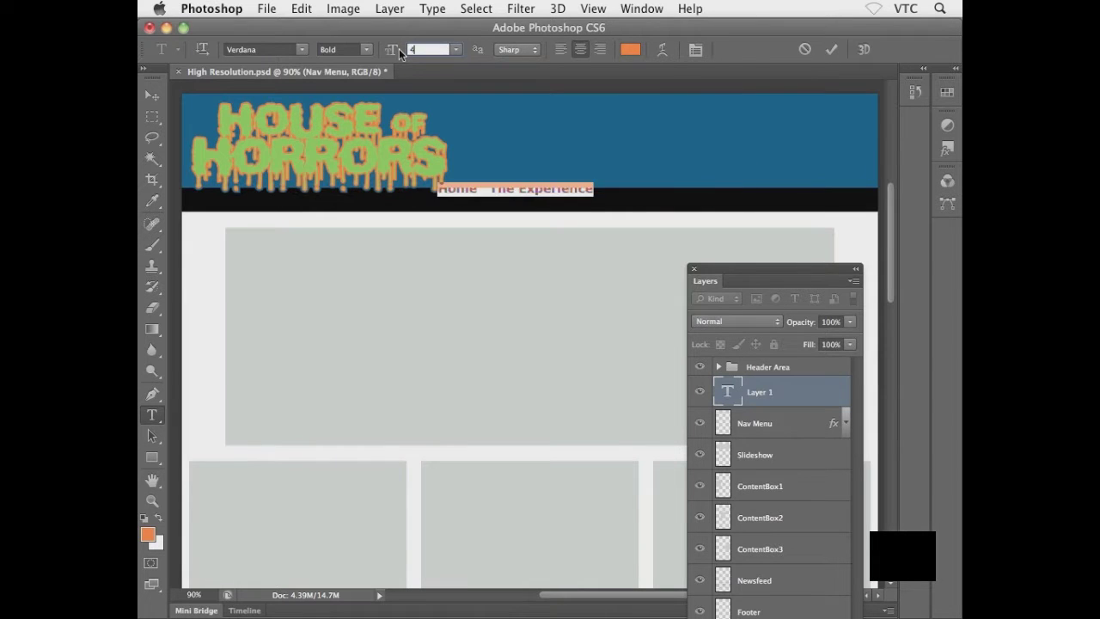
pyautogui.hotkey('ctrl', 'Return')
# Move the menu text straight down until it sits vertically centred inside the black navigation bar
pyautogui.press('v')
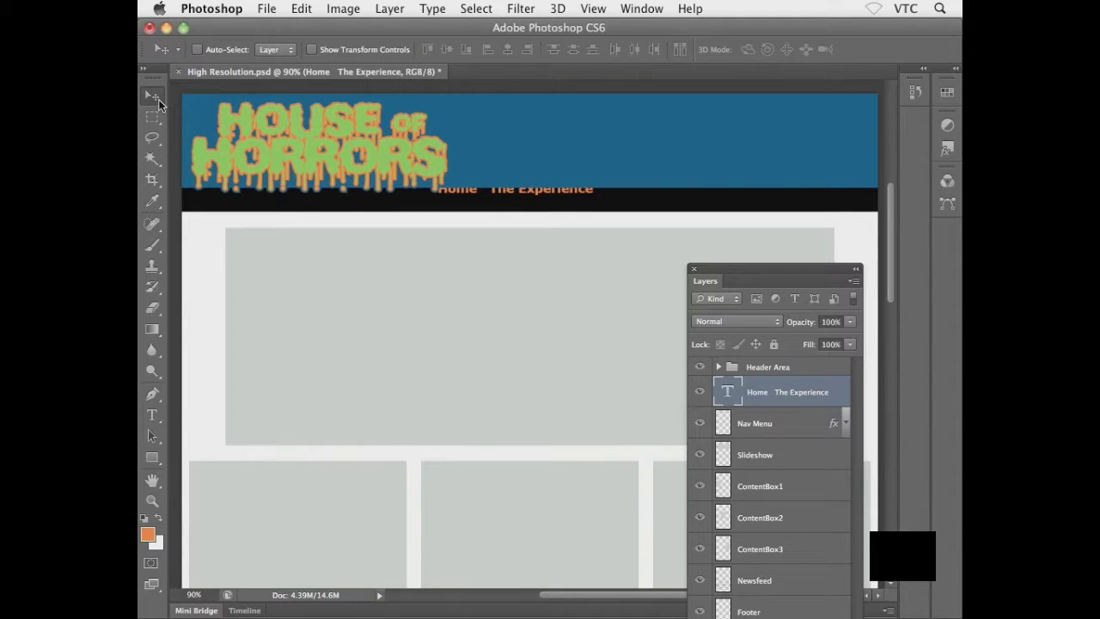
pyautogui.press('Down')
pyautogui.press('Down')
pyautogui.press('Down')
pyautogui.press('Down')
pyautogui.press('Down')
pyautogui.press('Down')
pyautogui.press('Down')
pyautogui.press('Down')
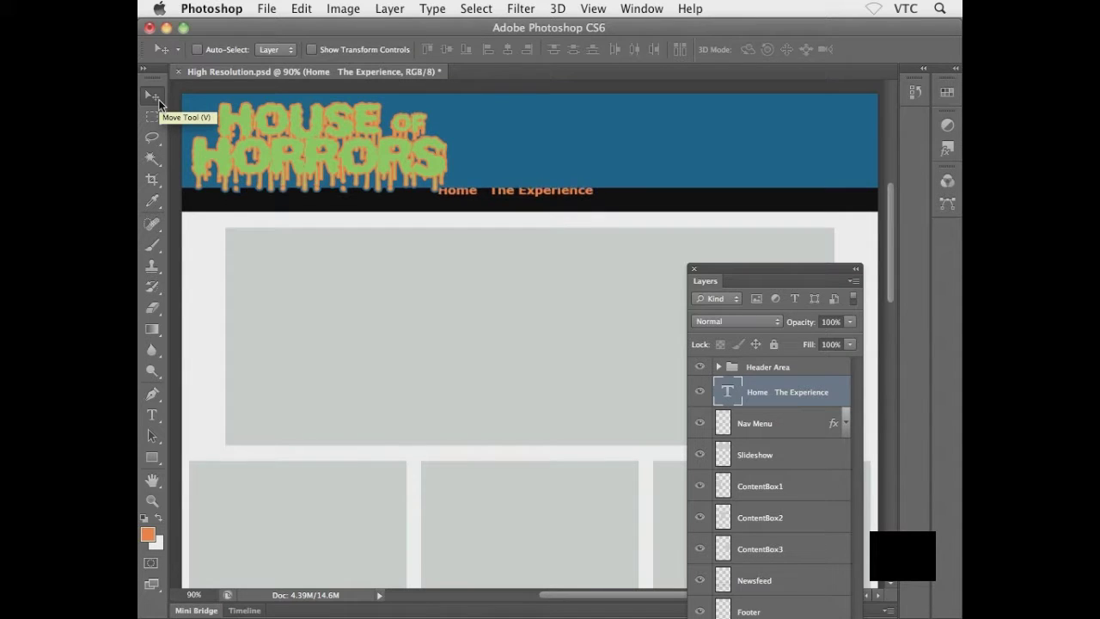
pyautogui.press('Down')
pyautogui.press('Down')
pyautogui.press('Down')
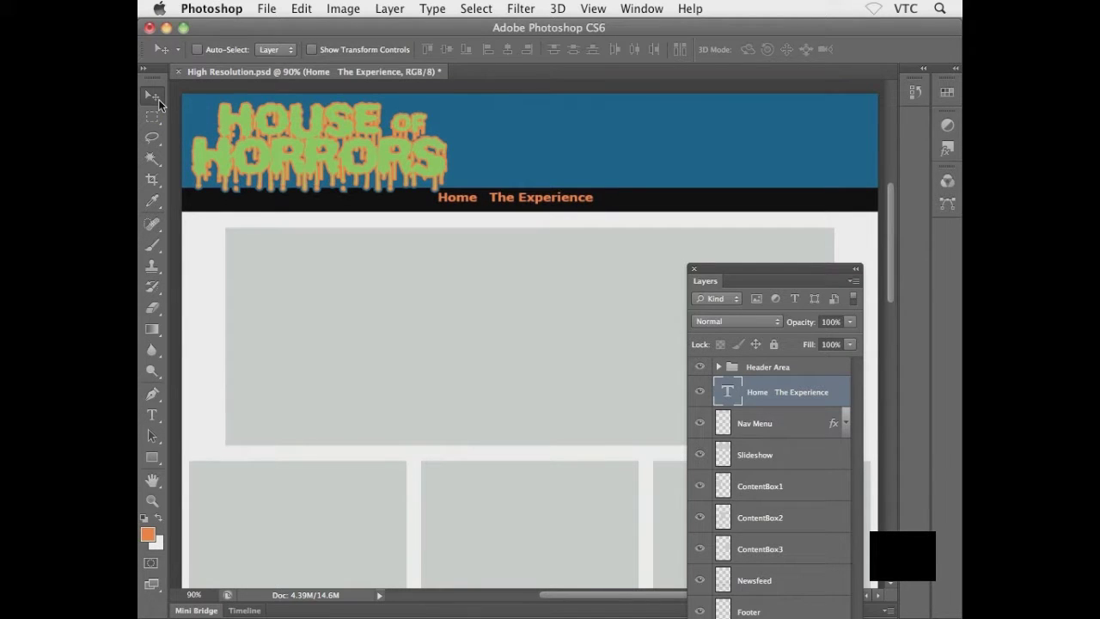
pyautogui.press('Down')
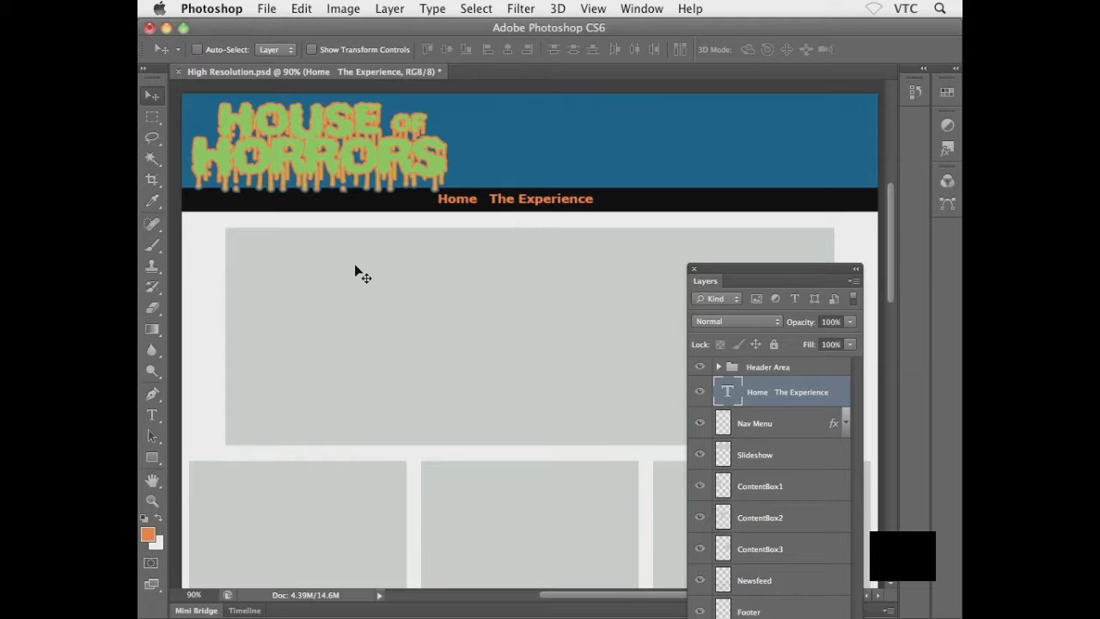
# Append the menu items "Tickets And Rates", "Our Location", "Online Store", "Visitor Comments" and "Contact Us" after "The Experience", separated by spaces
pyautogui.press('t')
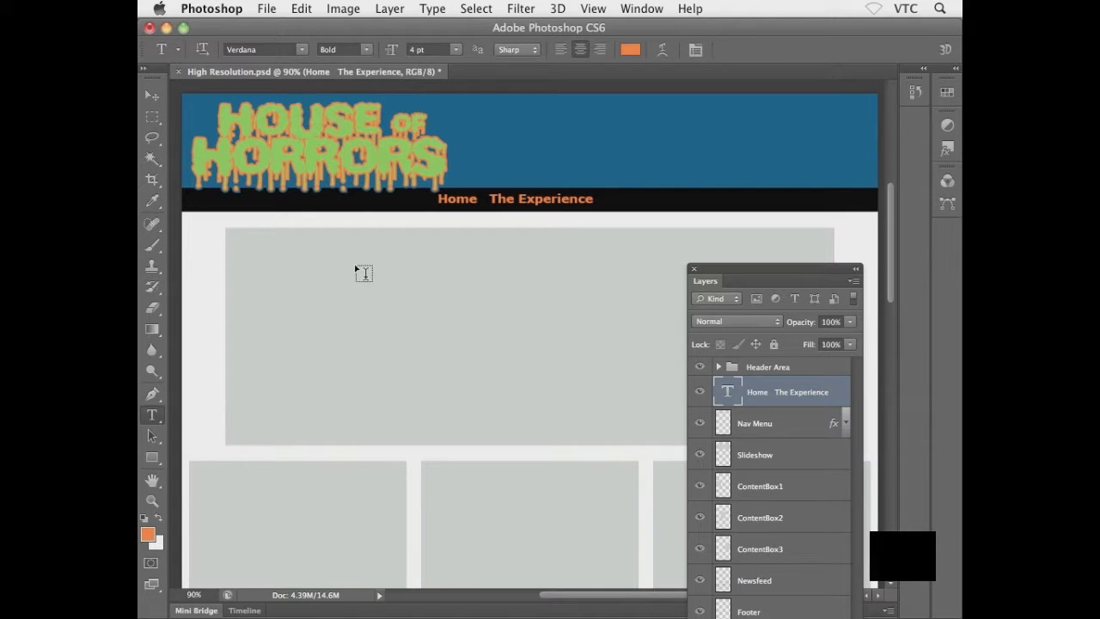
pyautogui.click(589, 198)
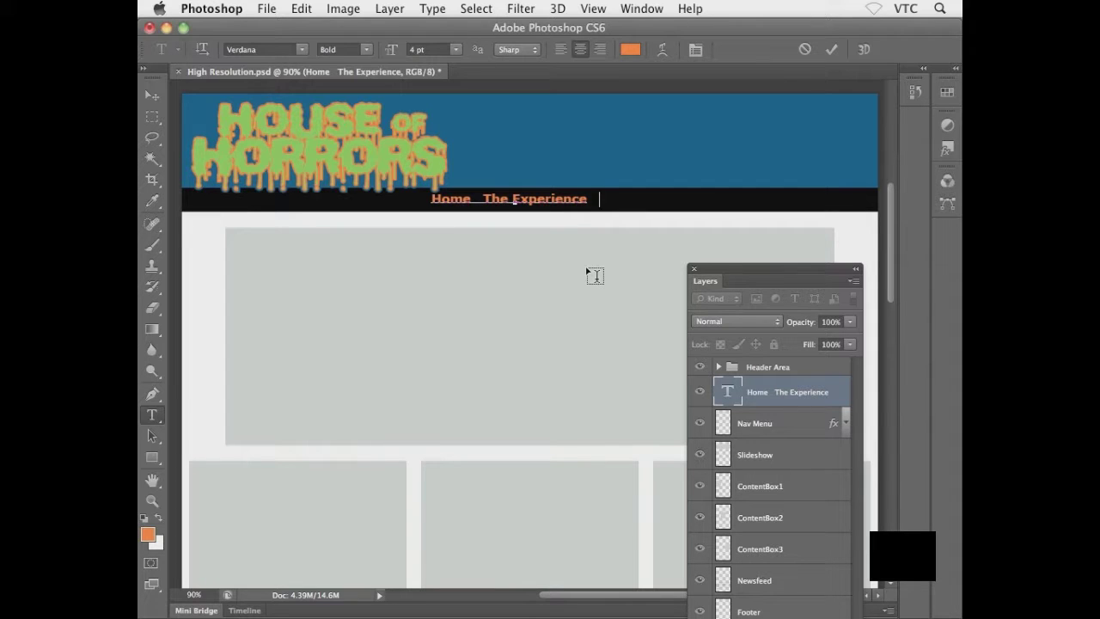
pyautogui.write('Tickets')
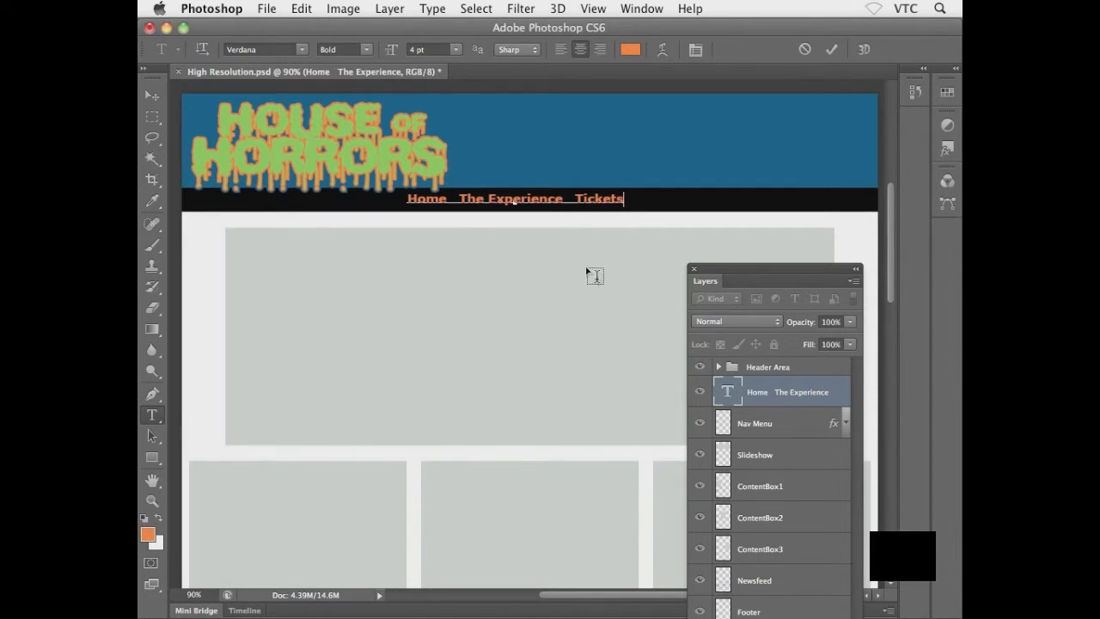
pyautogui.write(' And Rates')
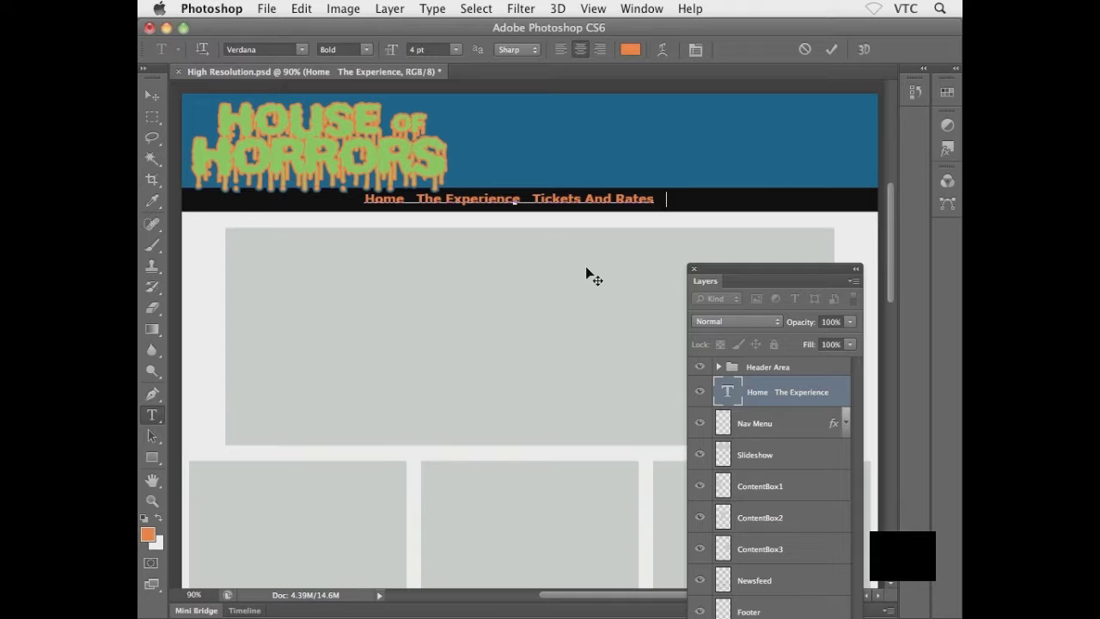
pyautogui.write('  Our')
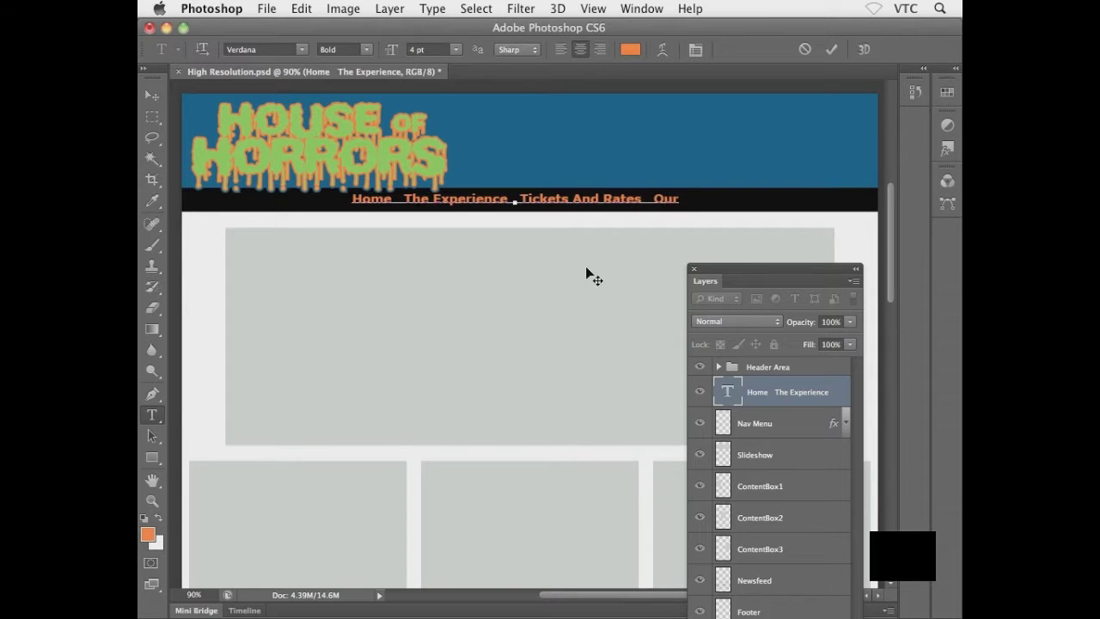
pyautogui.write(' L')
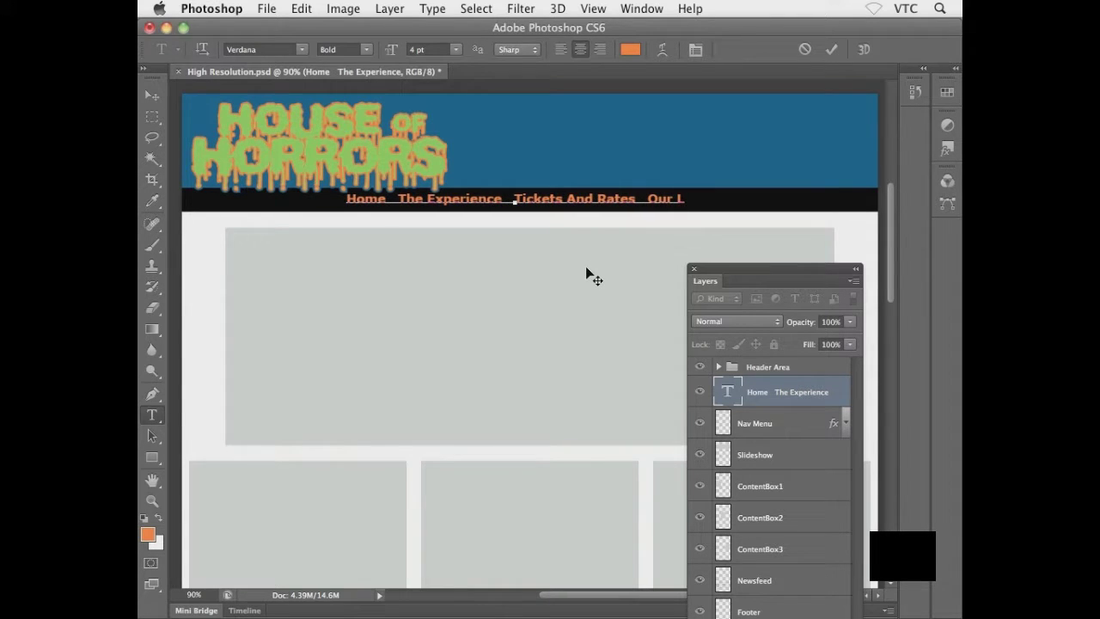
pyautogui.write('ocation')
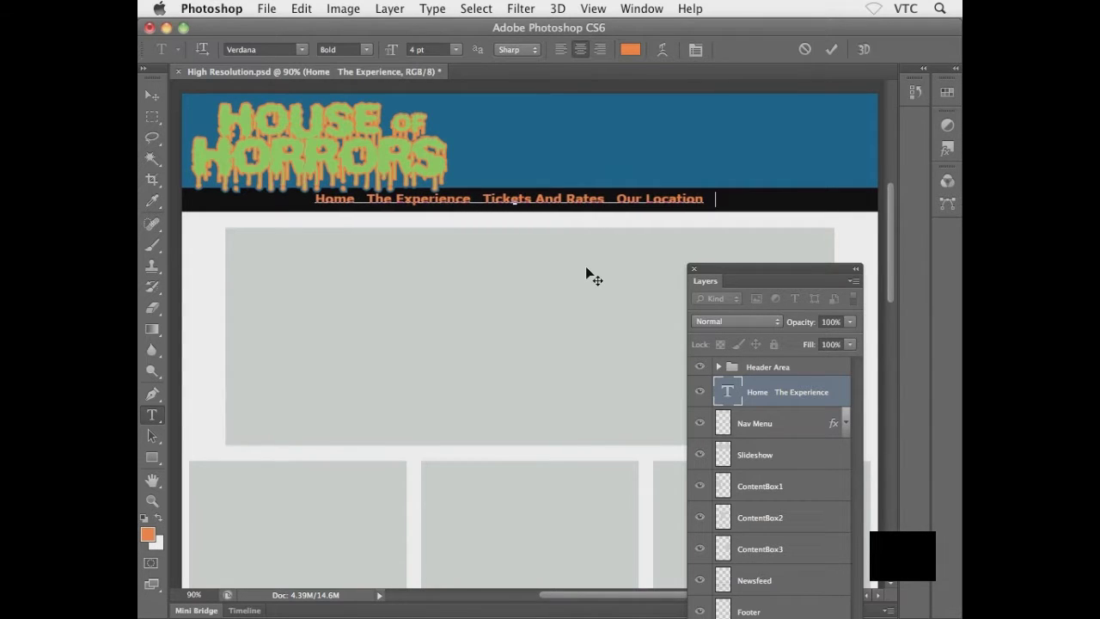
pyautogui.write('  Online Store')
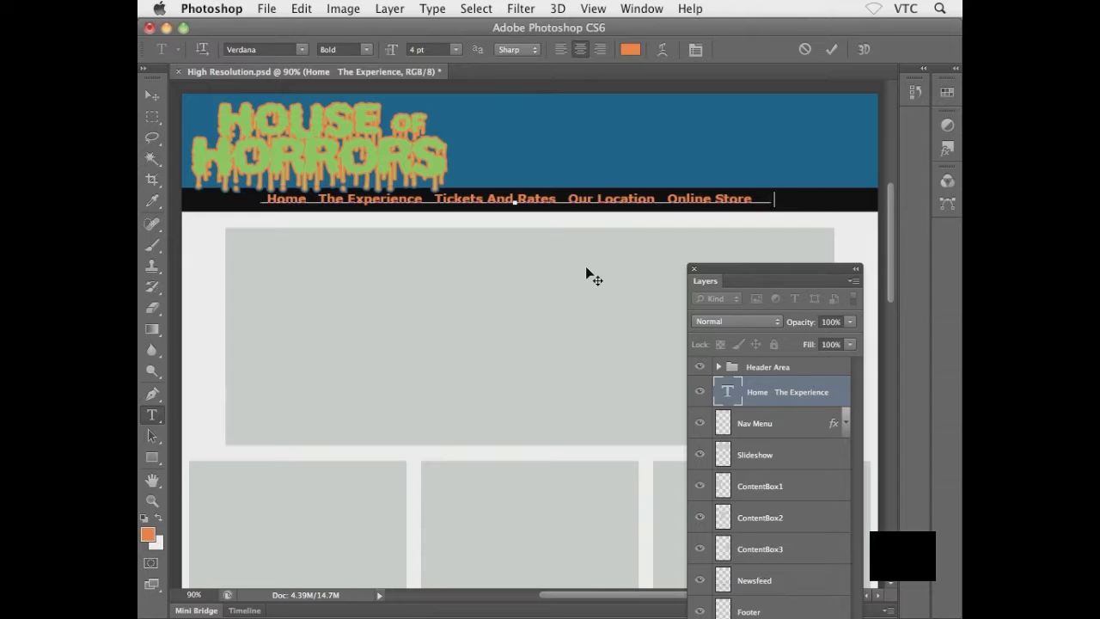
pyautogui.write('  Visitor Comments')
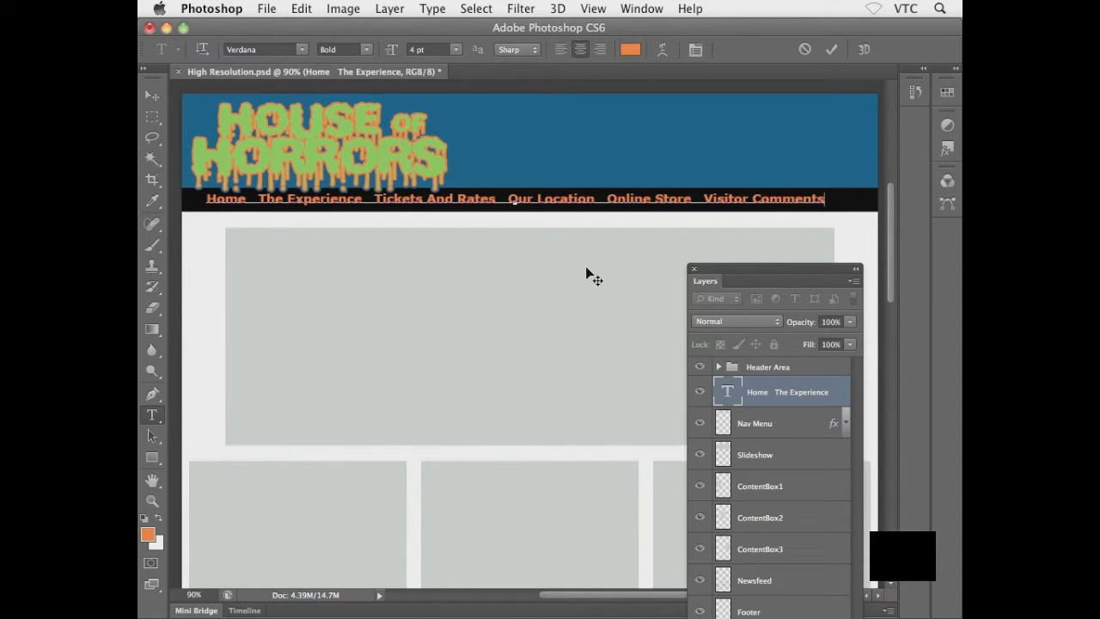
pyautogui.write('    Contact')
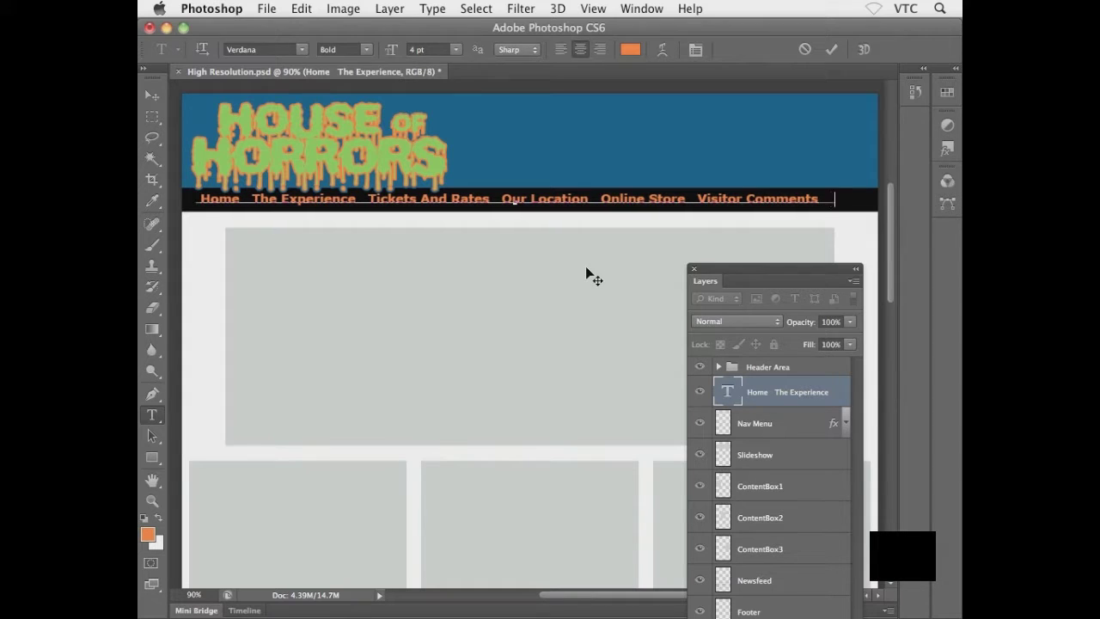
pyautogui.write(' Us')
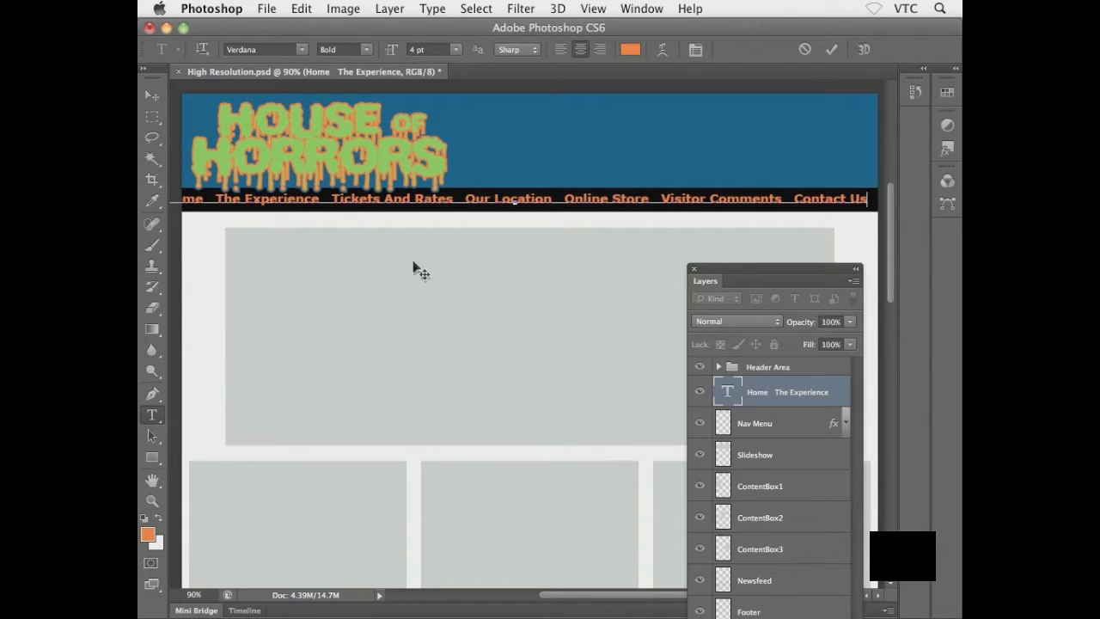
pyautogui.click(152, 95)
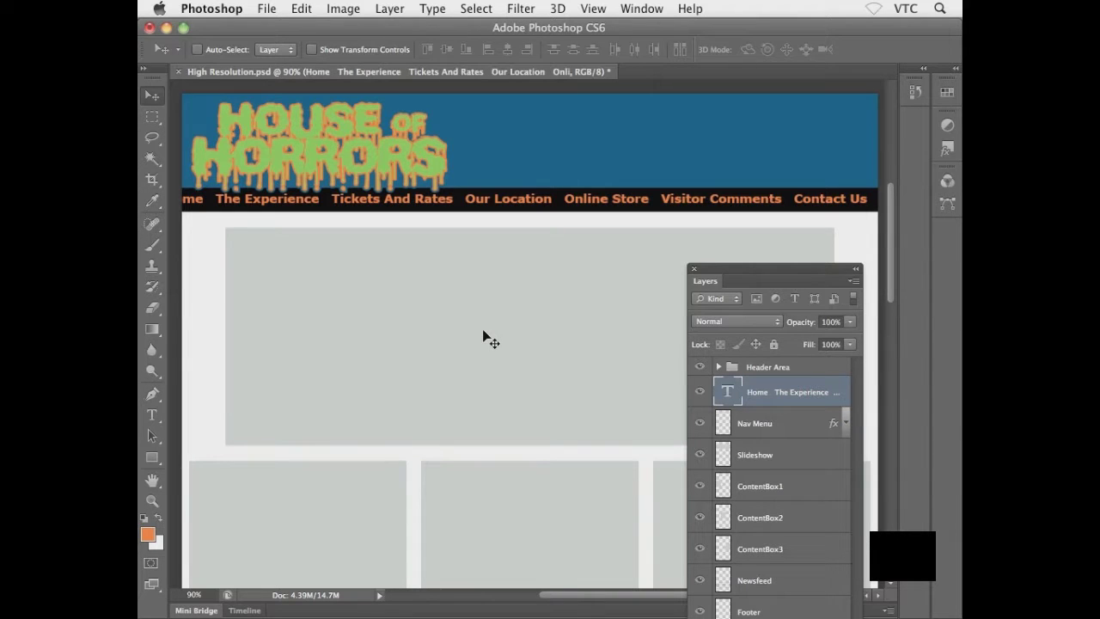
# Scale the menu text to about 95.8% width and 97.7% height to fit within the navigation bar, and nudge it slightly down
pyautogui.press('super+t')
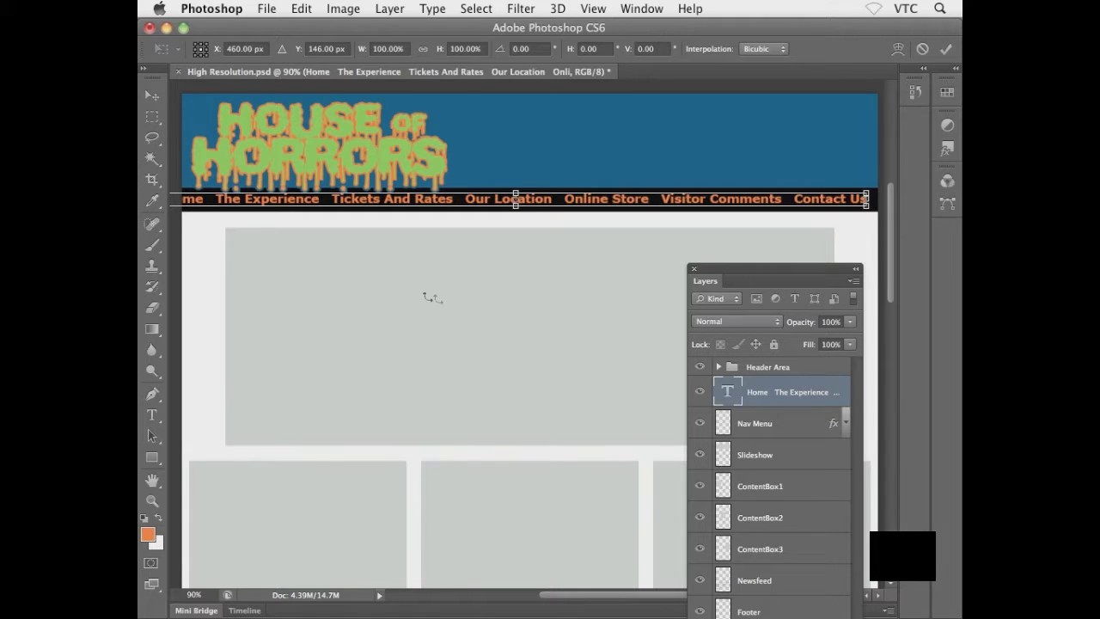
pyautogui.moveTo(343, 295); pyautogui.dragTo(368, 298)
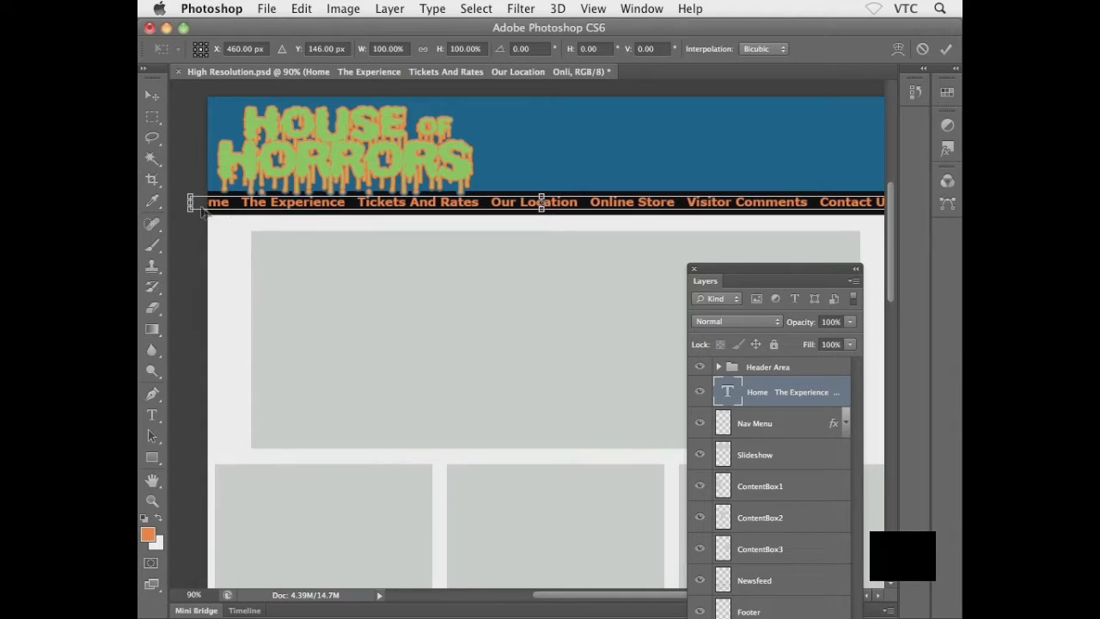
pyautogui.moveTo(190, 201); pyautogui.dragTo(219, 203)
pyautogui.moveTo(436, 273); pyautogui.dragTo(410, 269)
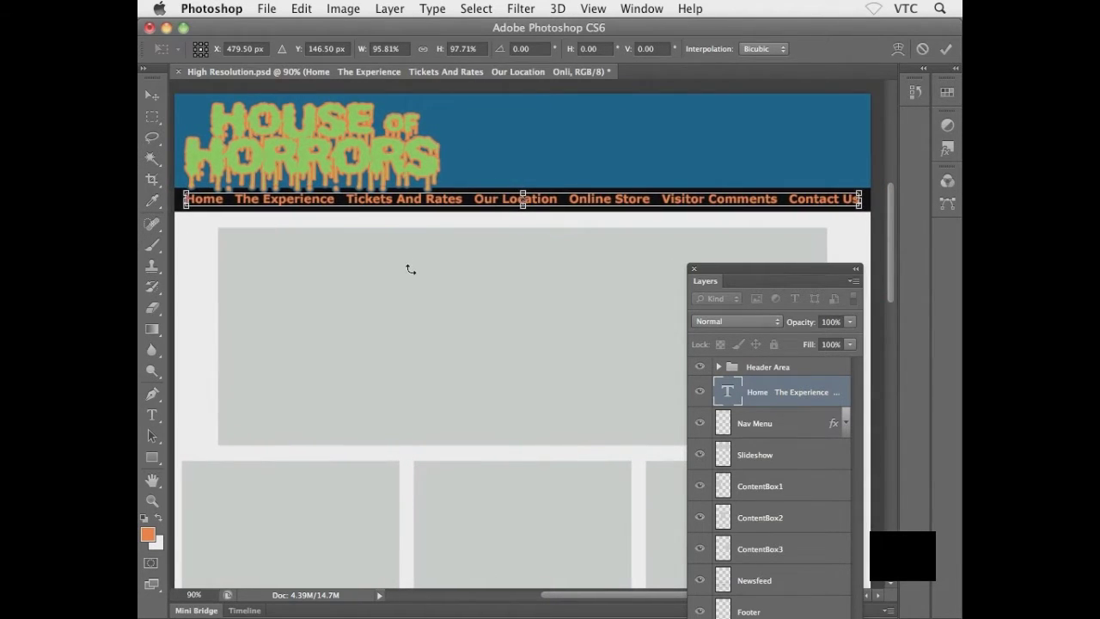
pyautogui.press('Return')
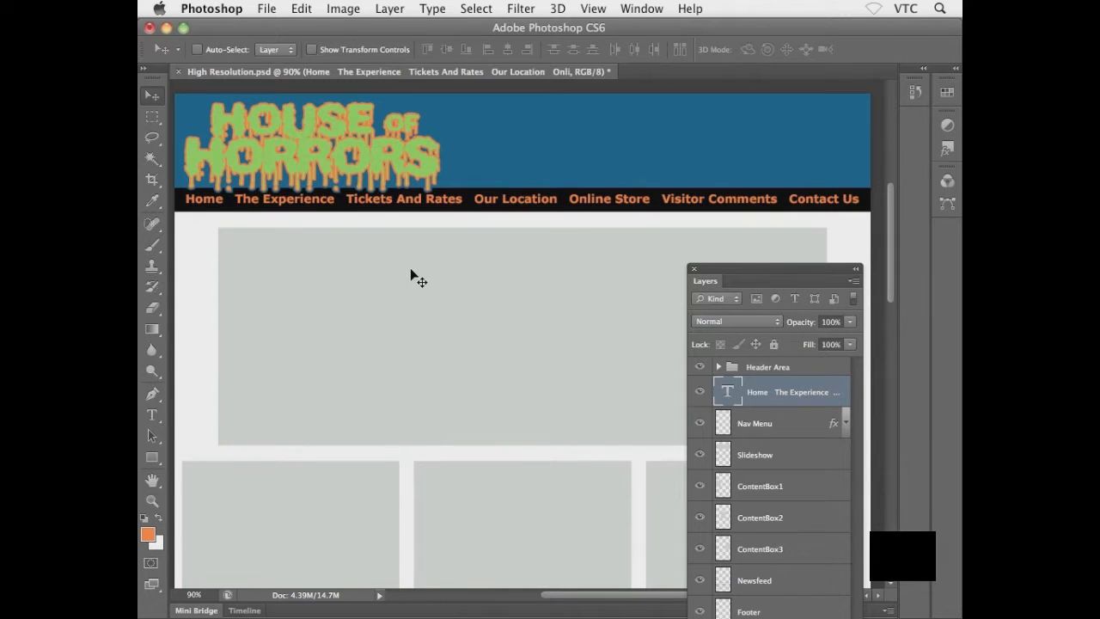
pyautogui.press('Down')
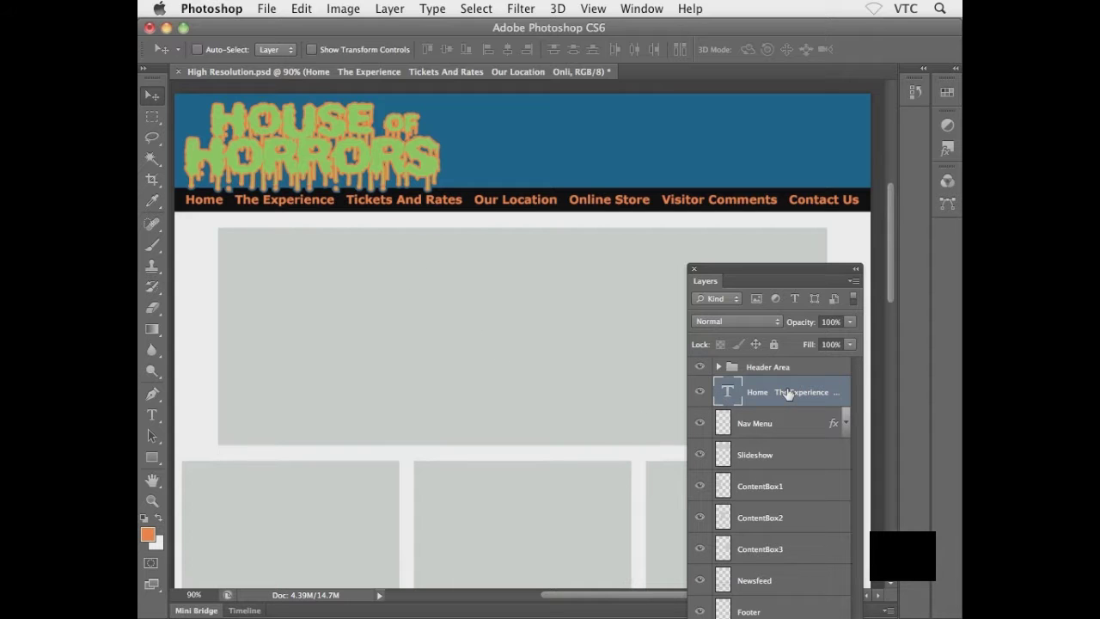
# Group the menu text layer with the Nav Menu layer and rename the group "Navigation Menu"
pyautogui.click(782, 424)
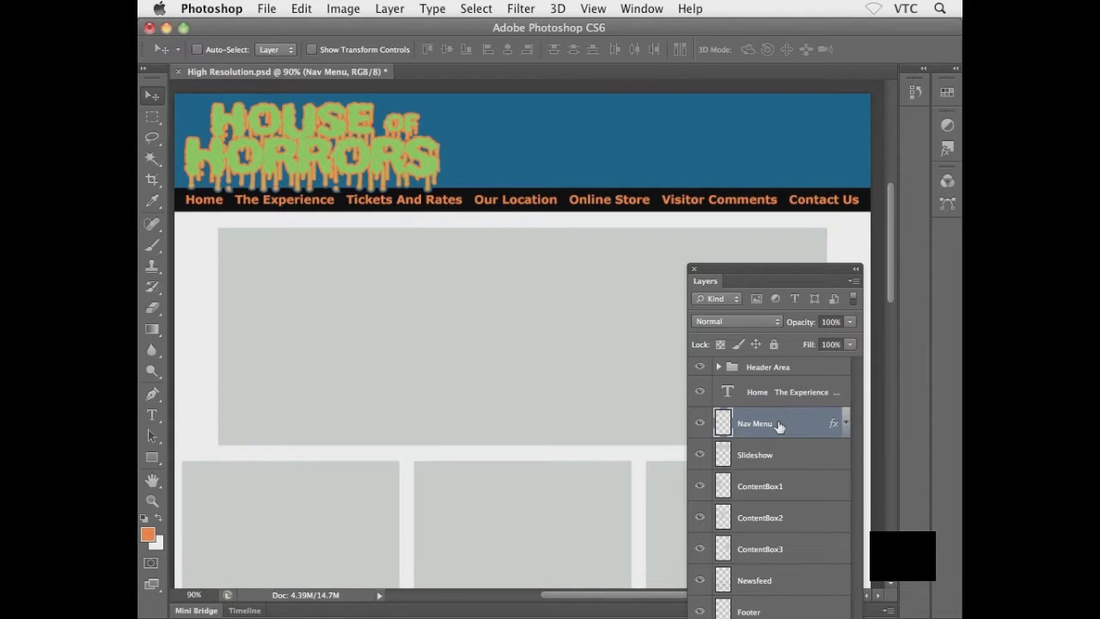
pyautogui.keyDown('shift'); pyautogui.click(769, 392); pyautogui.keyUp('shift')
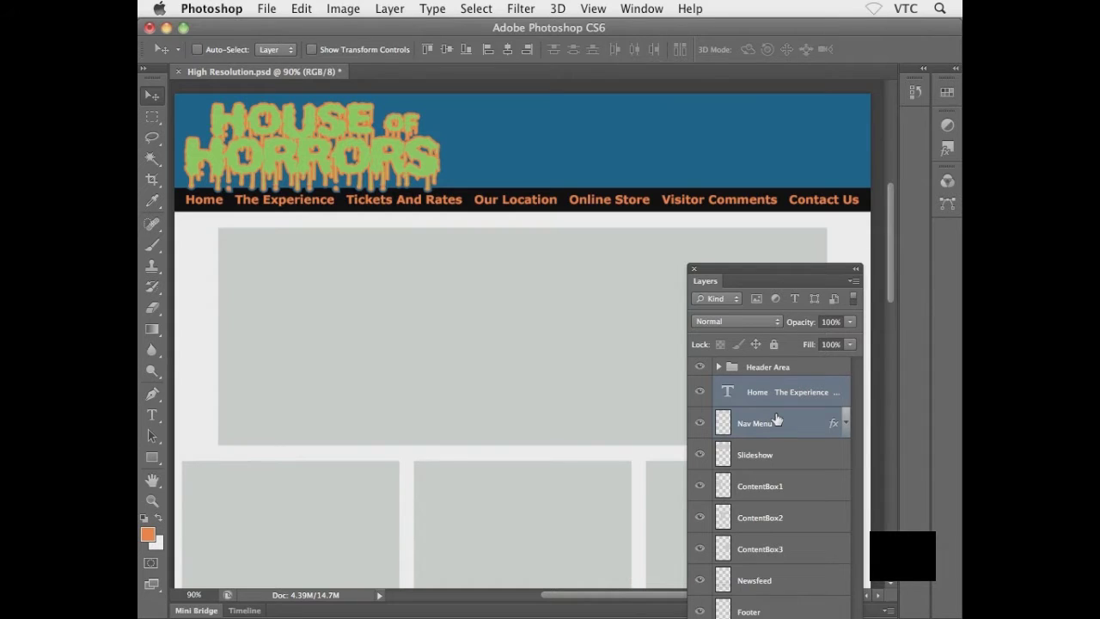
pyautogui.press('super+g')
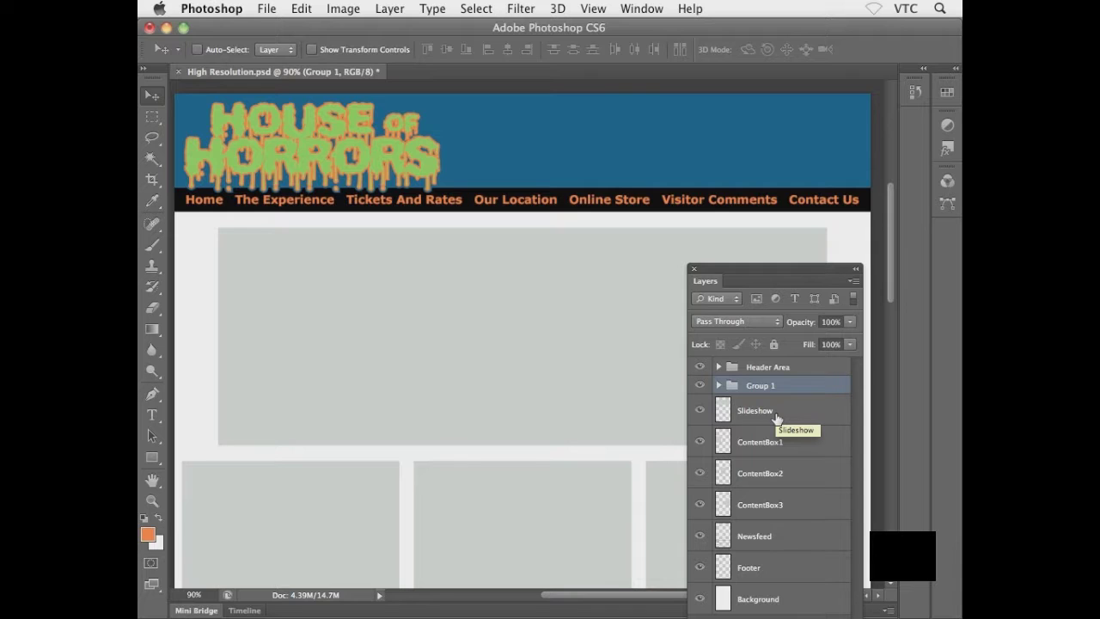
pyautogui.click(719, 385)
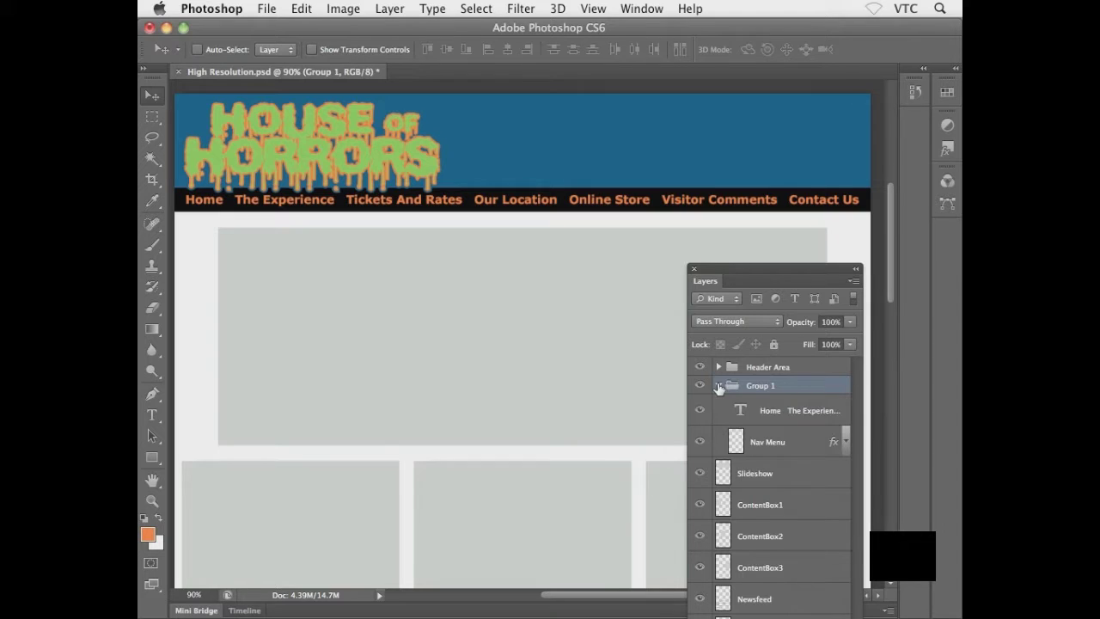
pyautogui.click(719, 386)
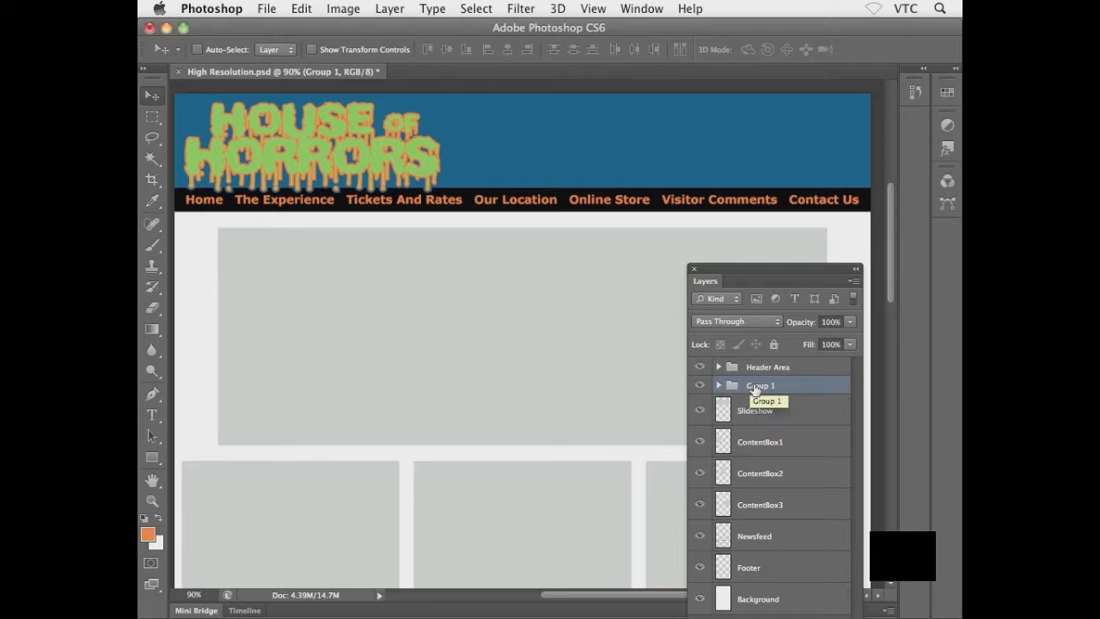
pyautogui.doubleClick(754, 386)
pyautogui.write('Navigation Menu')
pyautogui.press('Return')
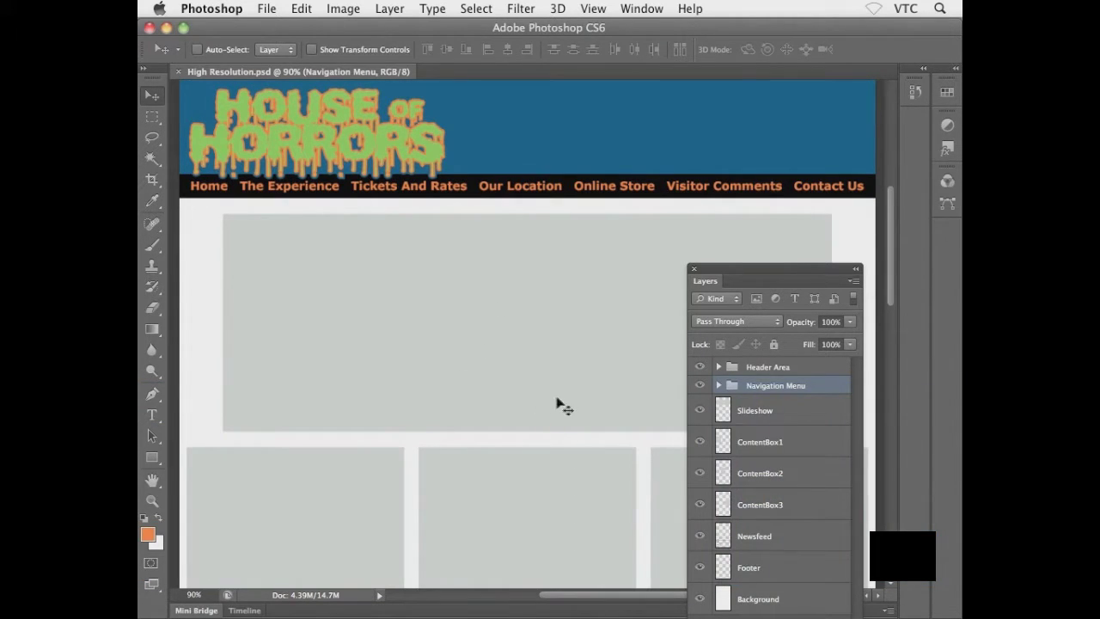
# Select the Slideshow layer and open the image Vassilis Online.jpg from the Work Files folder
pyautogui.click(788, 418)
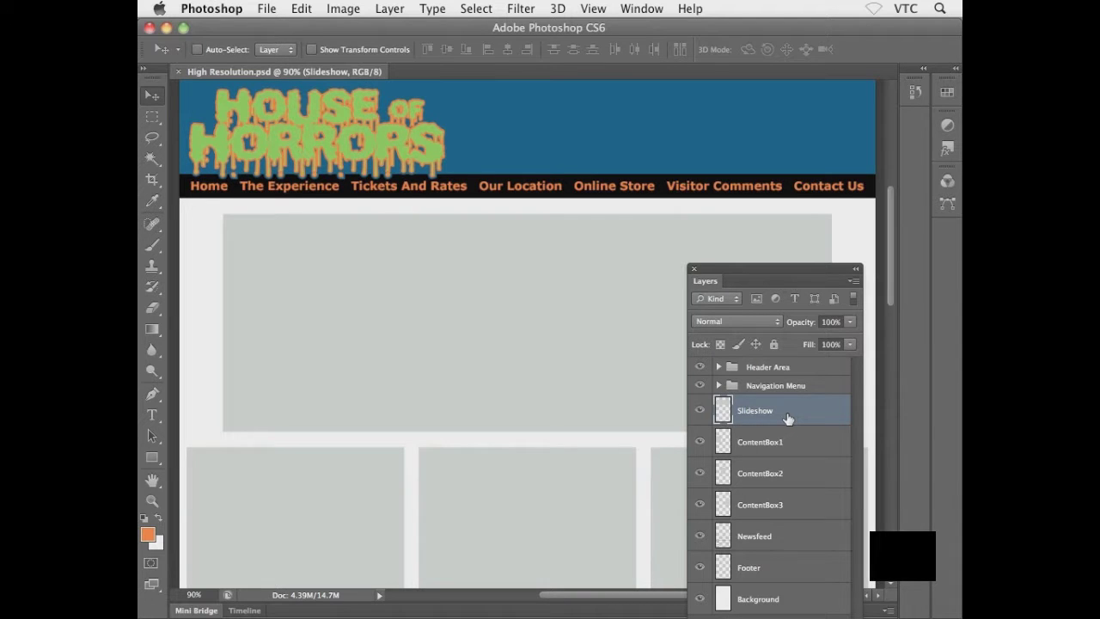
pyautogui.press('super+minus')
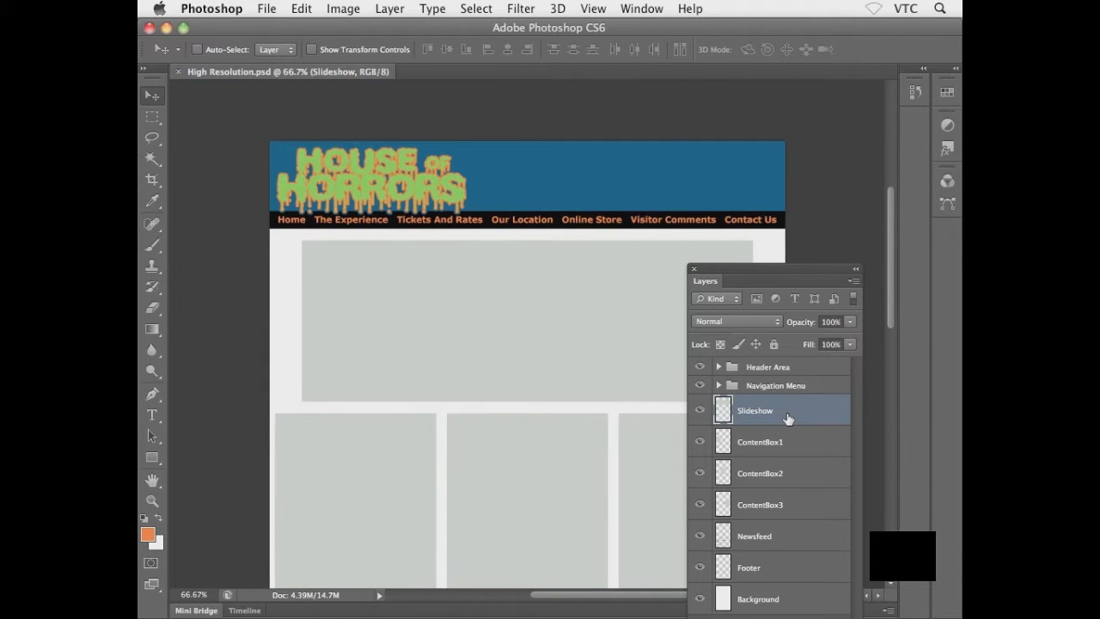
pyautogui.press('super+minus')
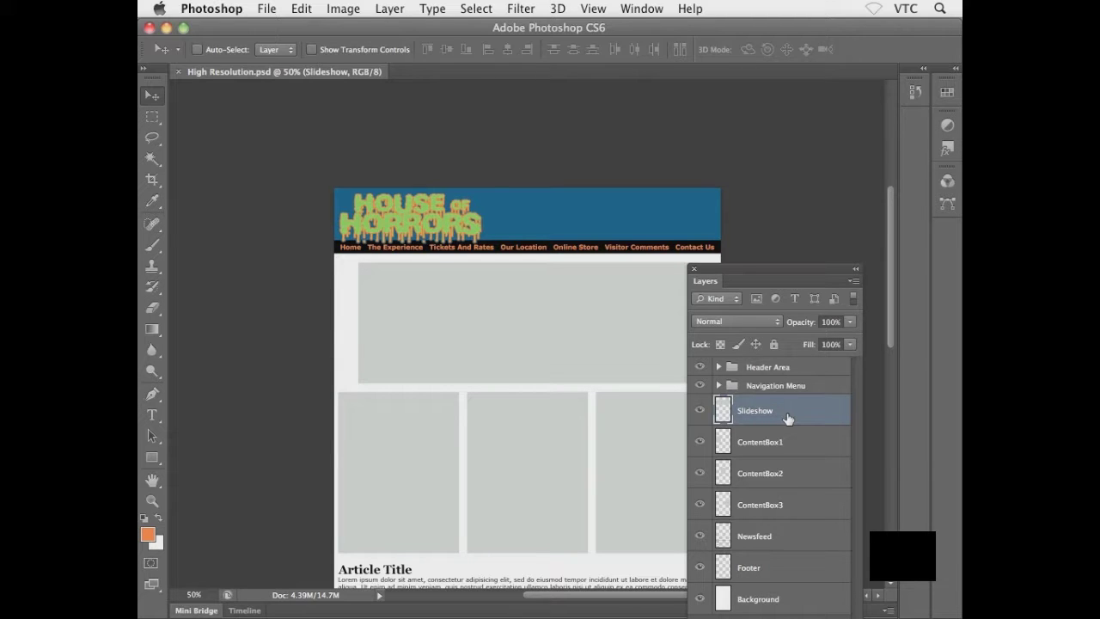
pyautogui.moveTo(594, 393); pyautogui.dragTo(514, 312)
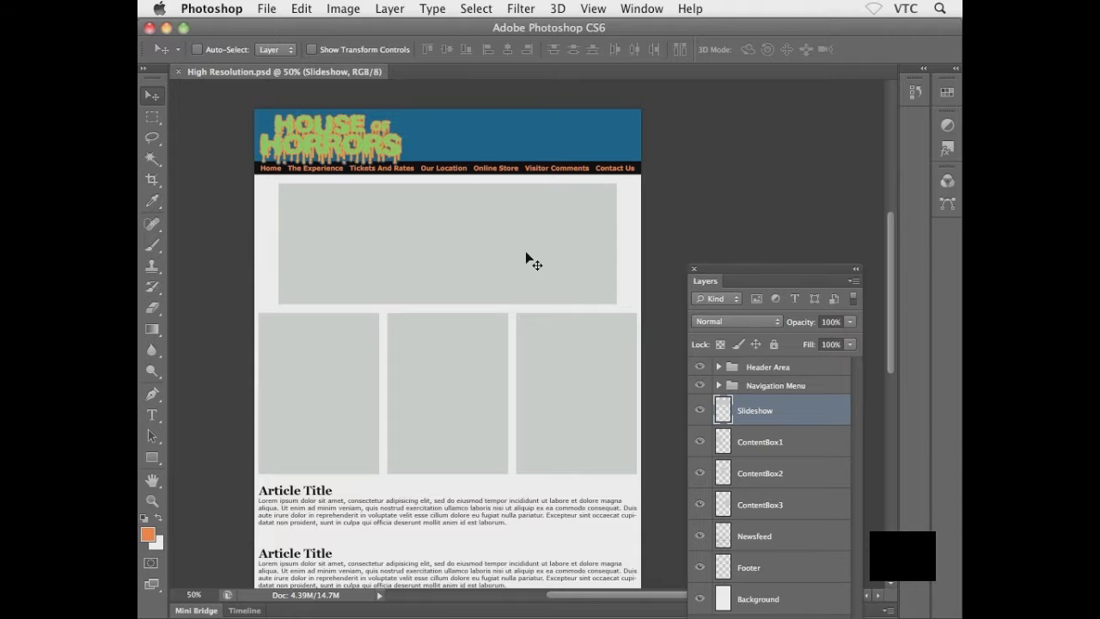
pyautogui.press('super+o')
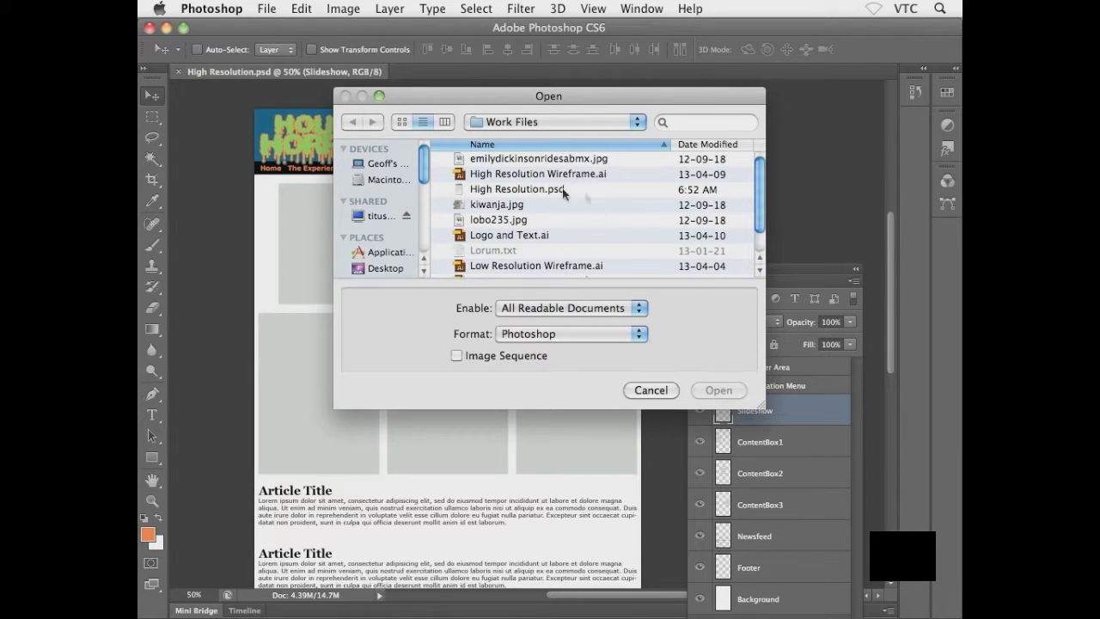
pyautogui.scroll(-2, 590, 240)
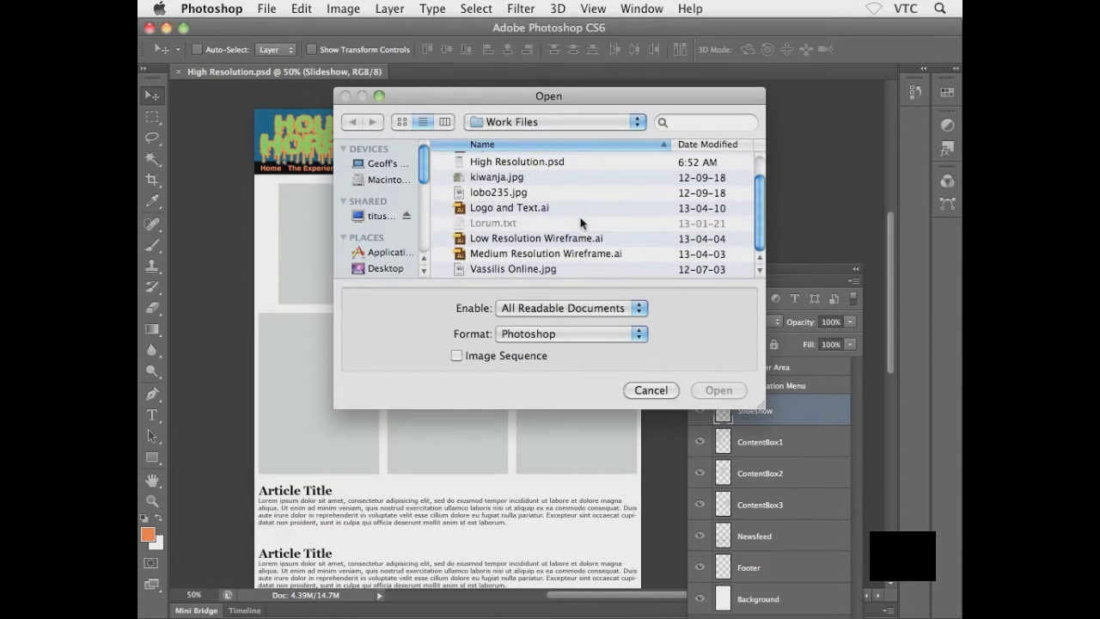
pyautogui.click(486, 270)
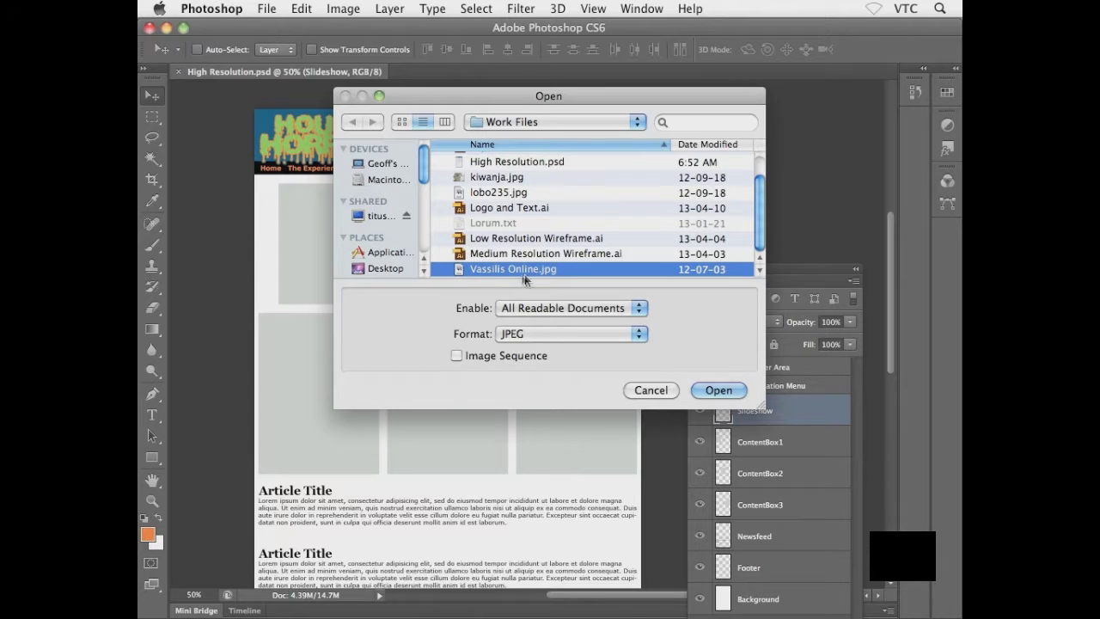
pyautogui.click(710, 389)
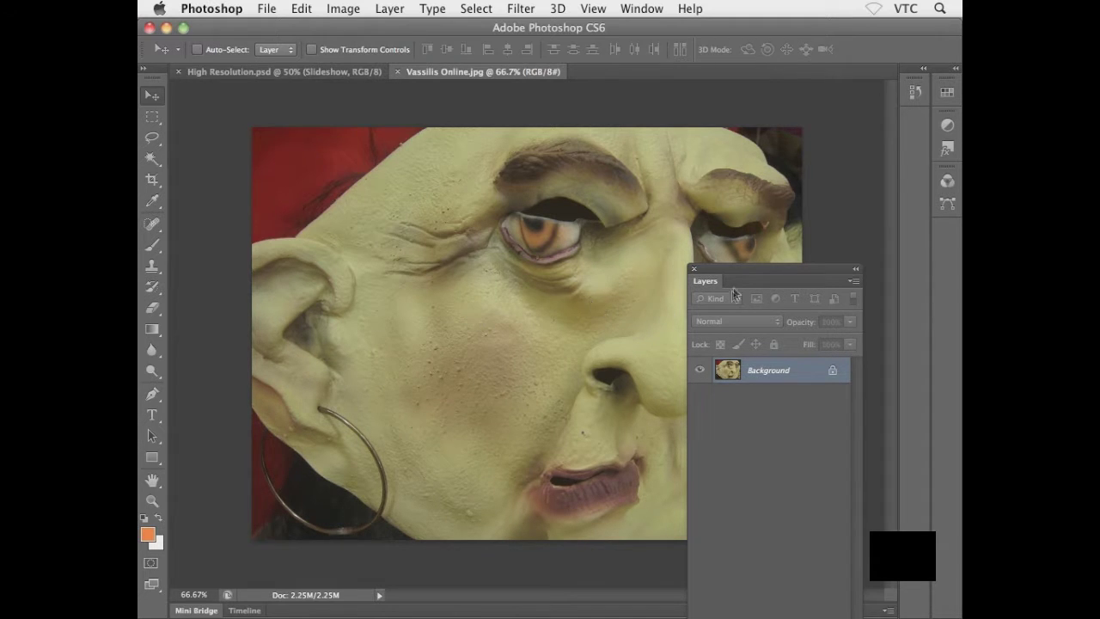
pyautogui.moveTo(734, 270); pyautogui.dragTo(809, 306)
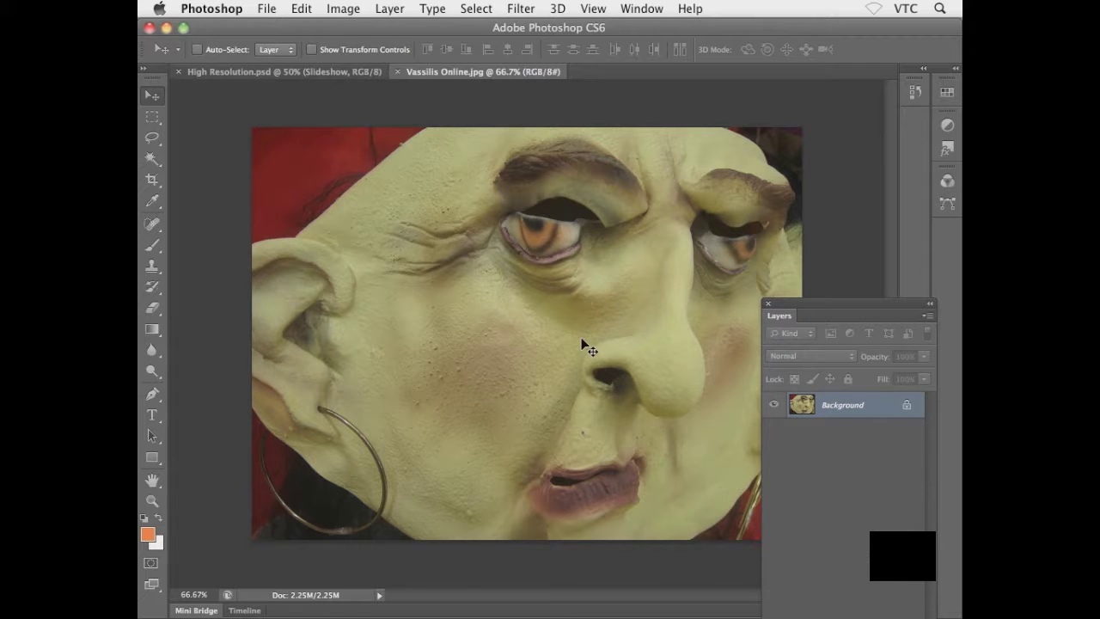
pyautogui.click(327, 73)
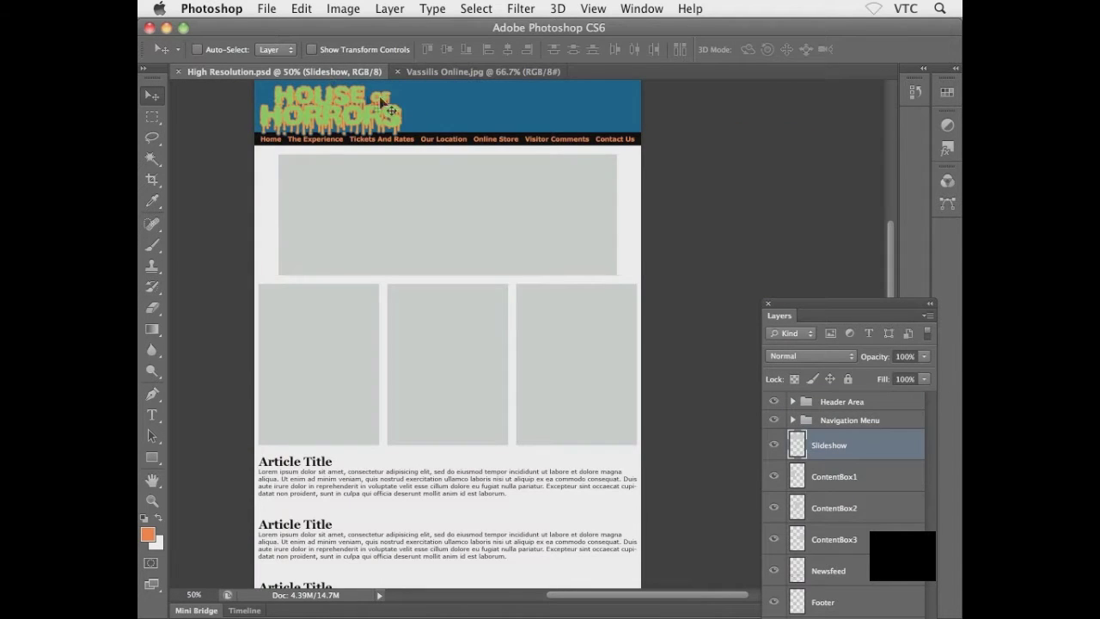
pyautogui.click(444, 72)
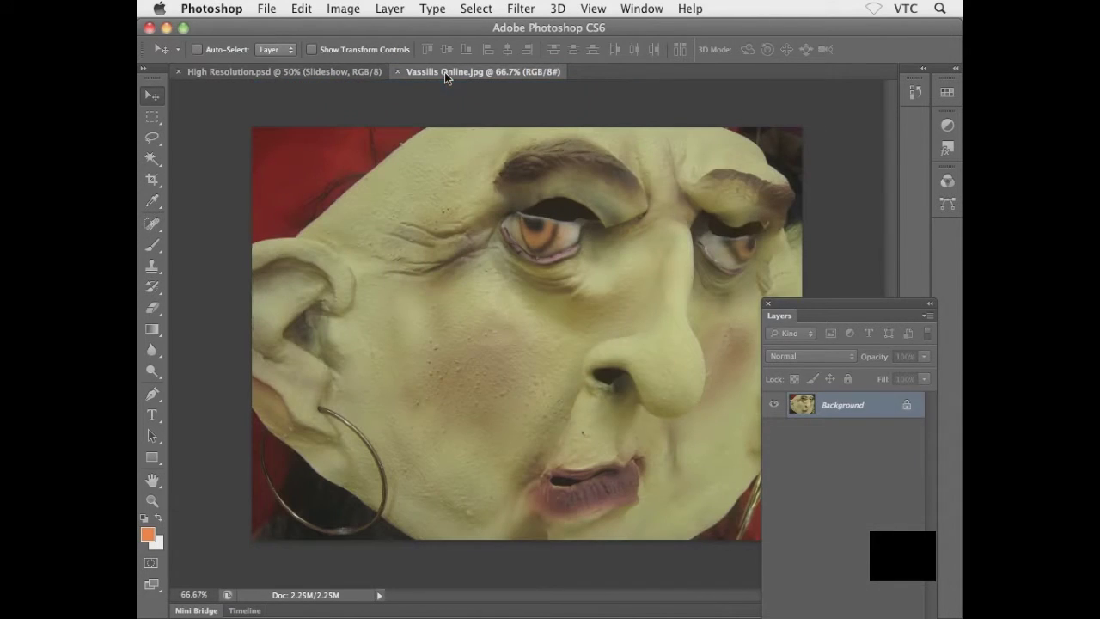
pyautogui.click(338, 73)
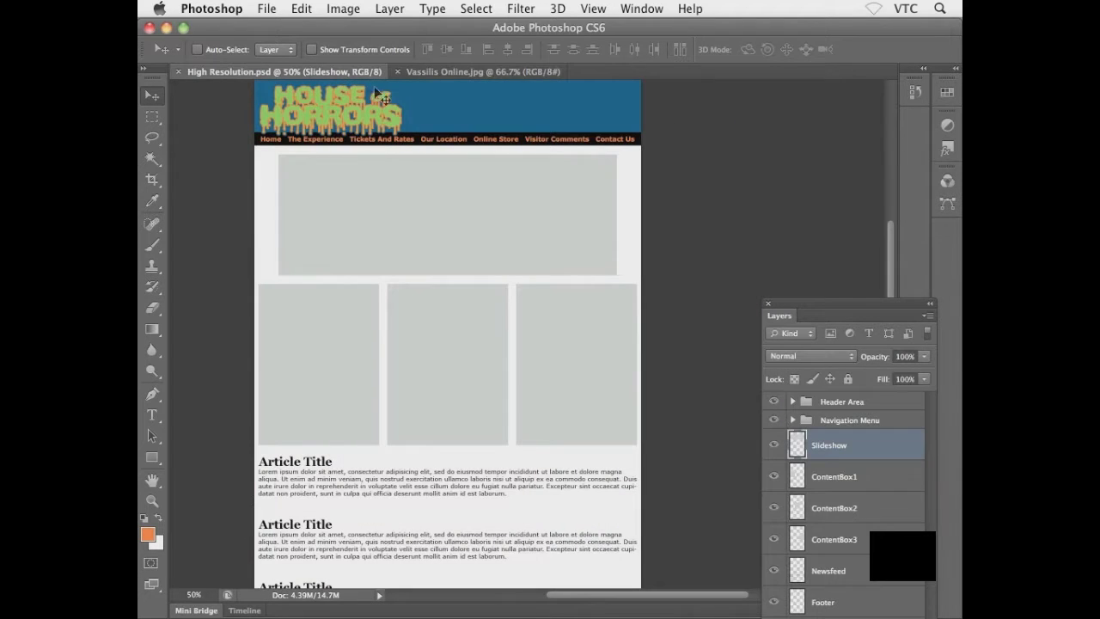
pyautogui.click(446, 73)
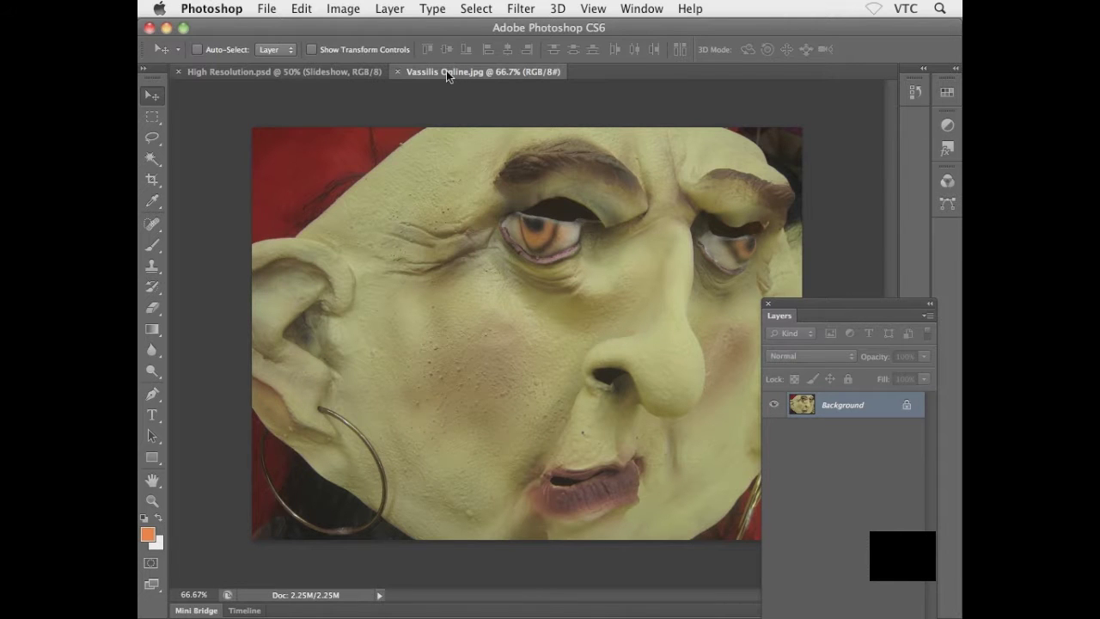
pyautogui.click(324, 72)
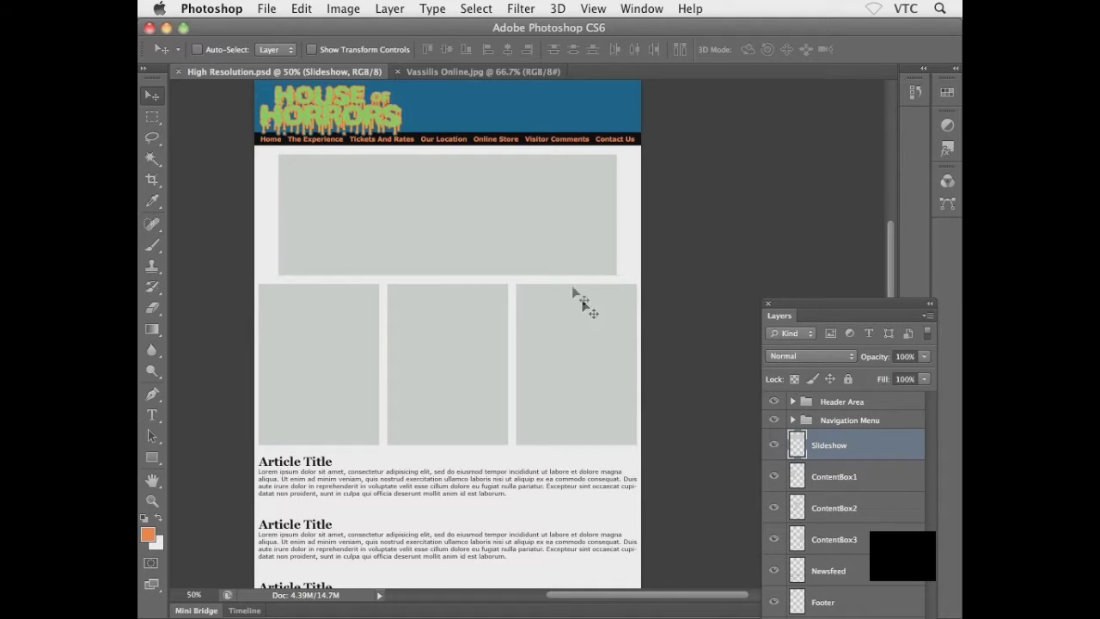
pyautogui.click(455, 72)
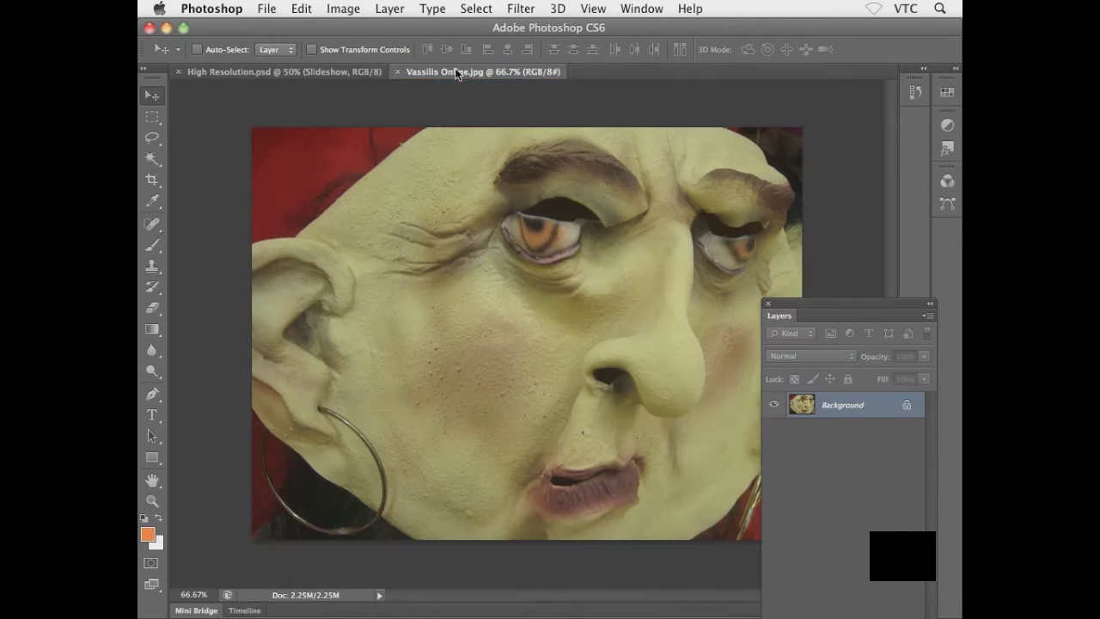
# Zoom Vassilis Online.jpg out to 33.3% and float it in its own enlarged window beside the website layout
pyautogui.press('super+minus')
pyautogui.press('super+minus')
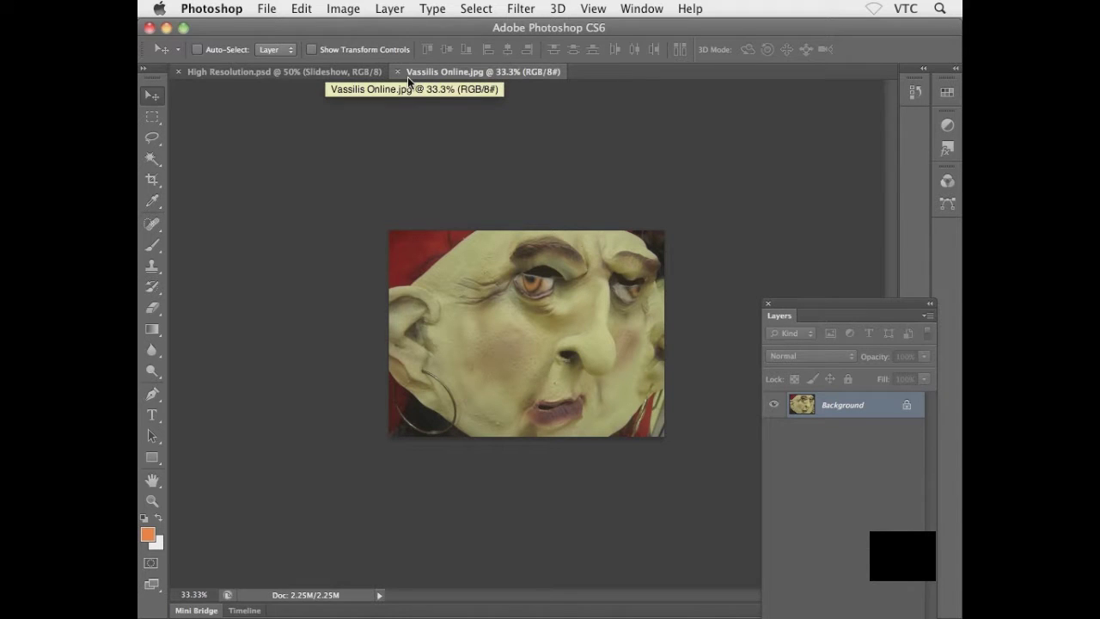
pyautogui.moveTo(414, 79); pyautogui.dragTo(428, 108)
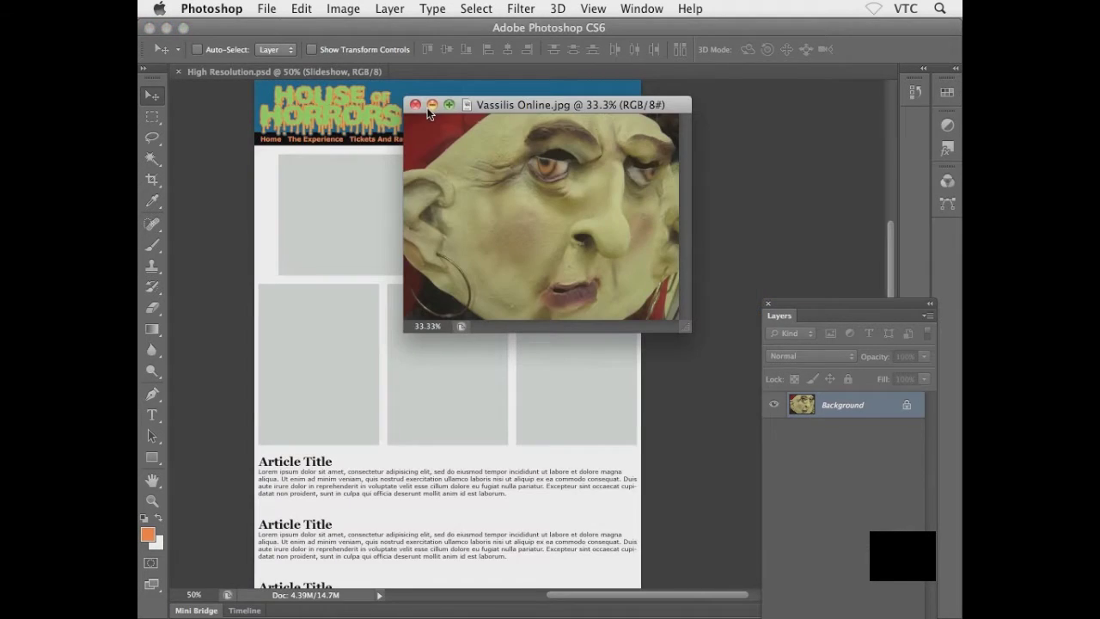
pyautogui.moveTo(689, 328); pyautogui.dragTo(736, 393)
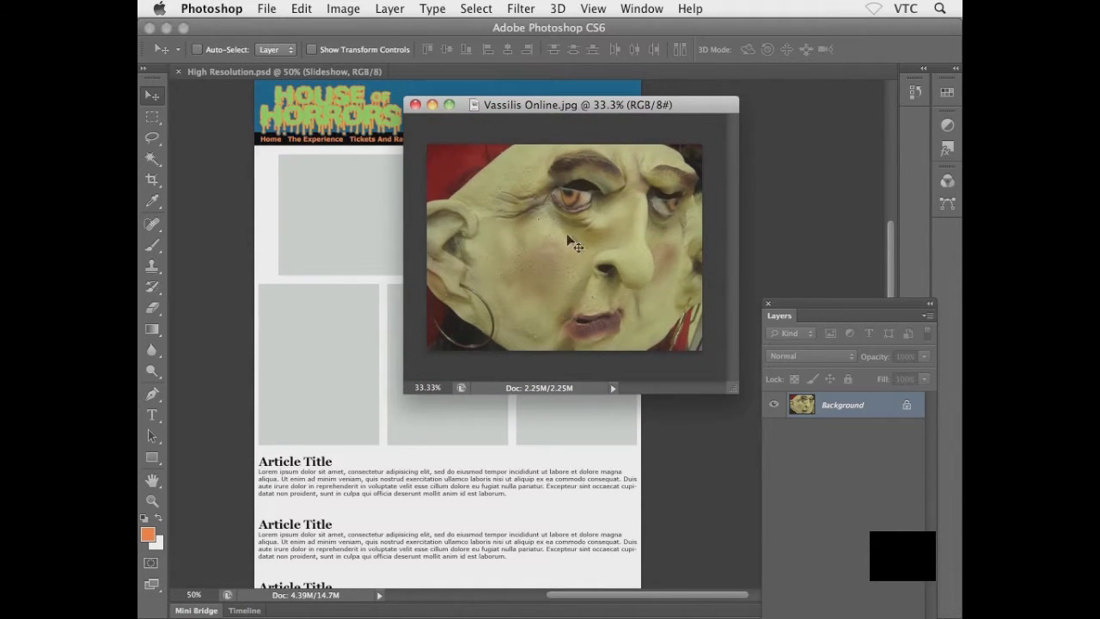
pyautogui.moveTo(514, 105); pyautogui.dragTo(592, 121)
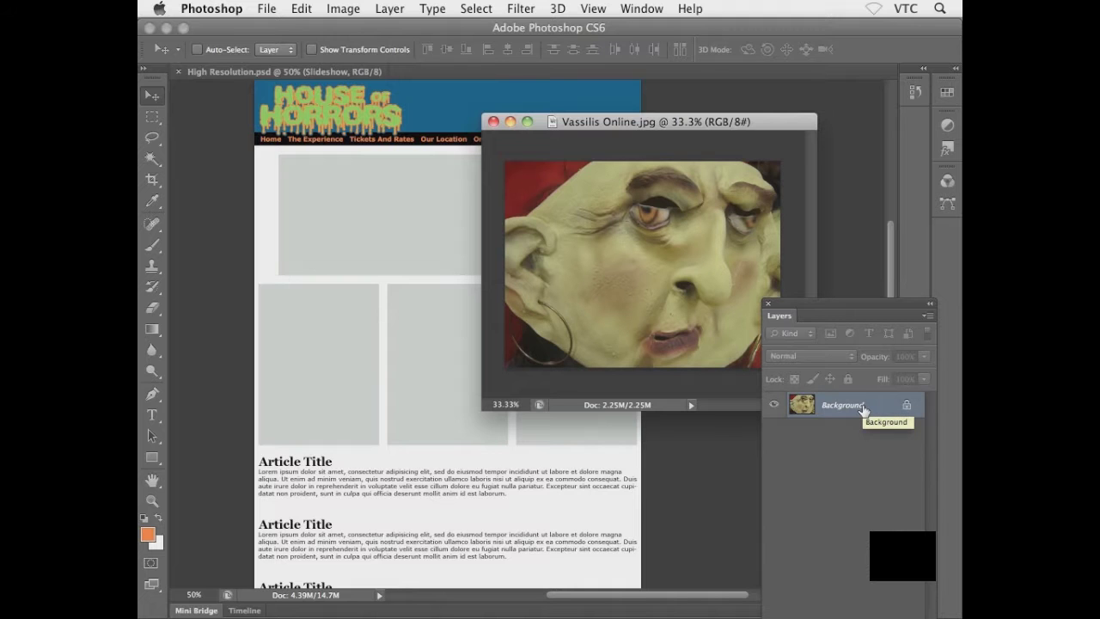
# Copy the photo's Background layer into High Resolution.psd directly above the Slideshow layer and position it over the slideshow box
pyautogui.moveTo(862, 410); pyautogui.dragTo(427, 223)
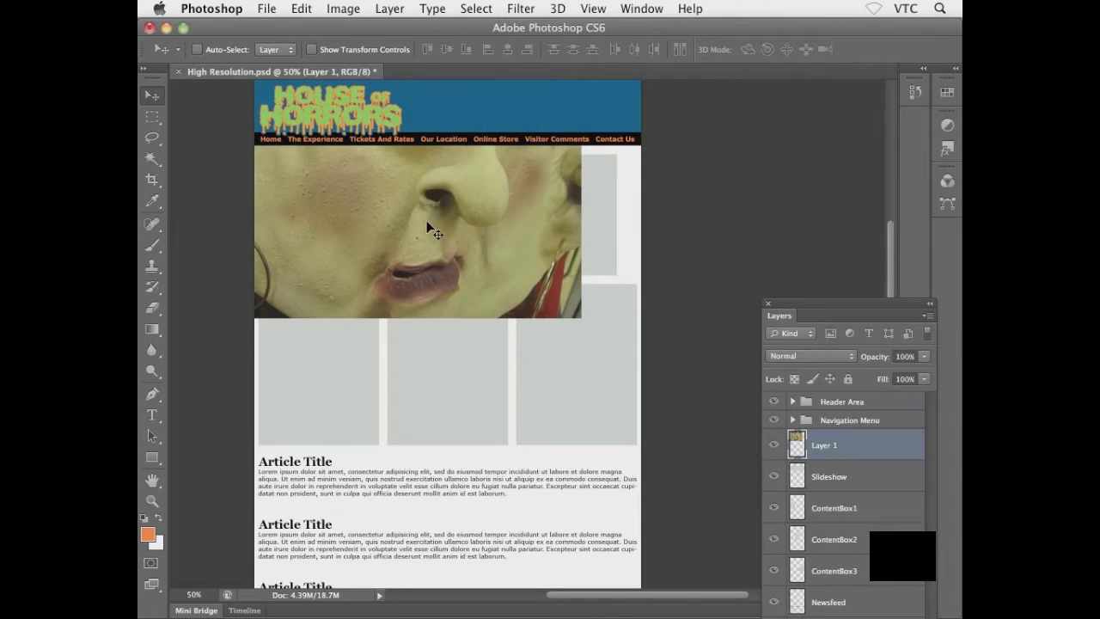
pyautogui.moveTo(428, 222); pyautogui.dragTo(459, 263)
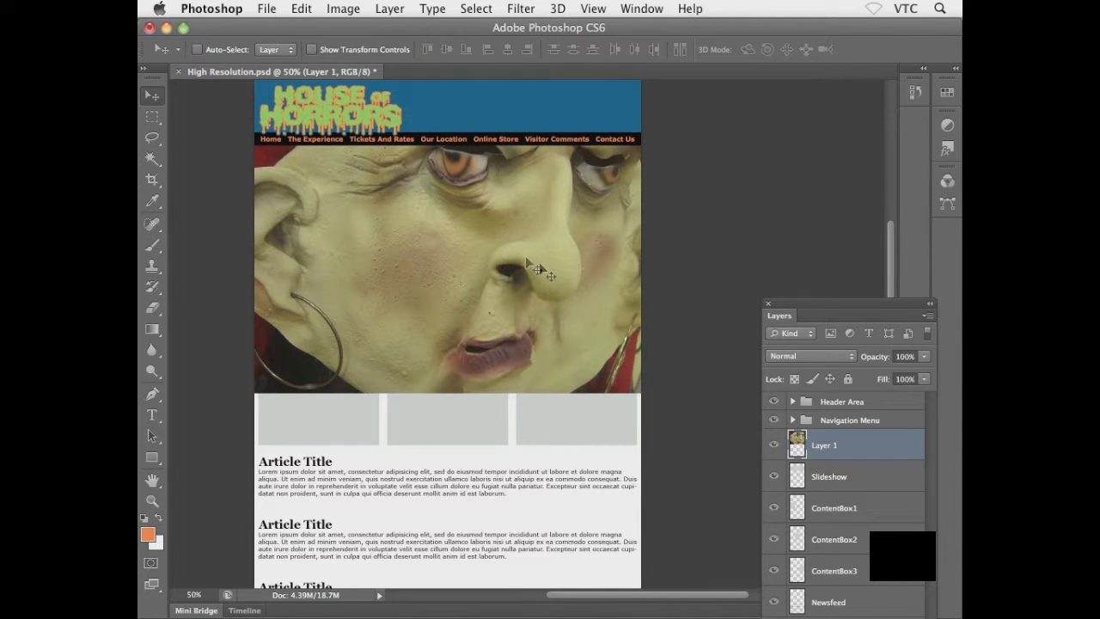
pyautogui.keyDown('super'); pyautogui.click(517, 315); pyautogui.keyUp('super')
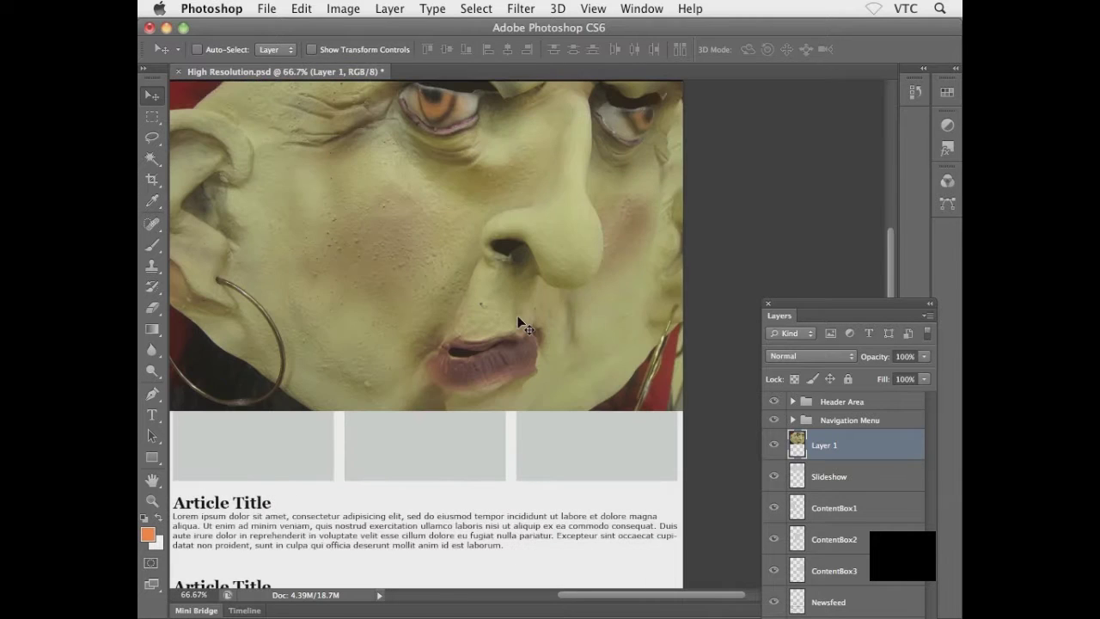
pyautogui.moveTo(438, 253); pyautogui.dragTo(487, 312)
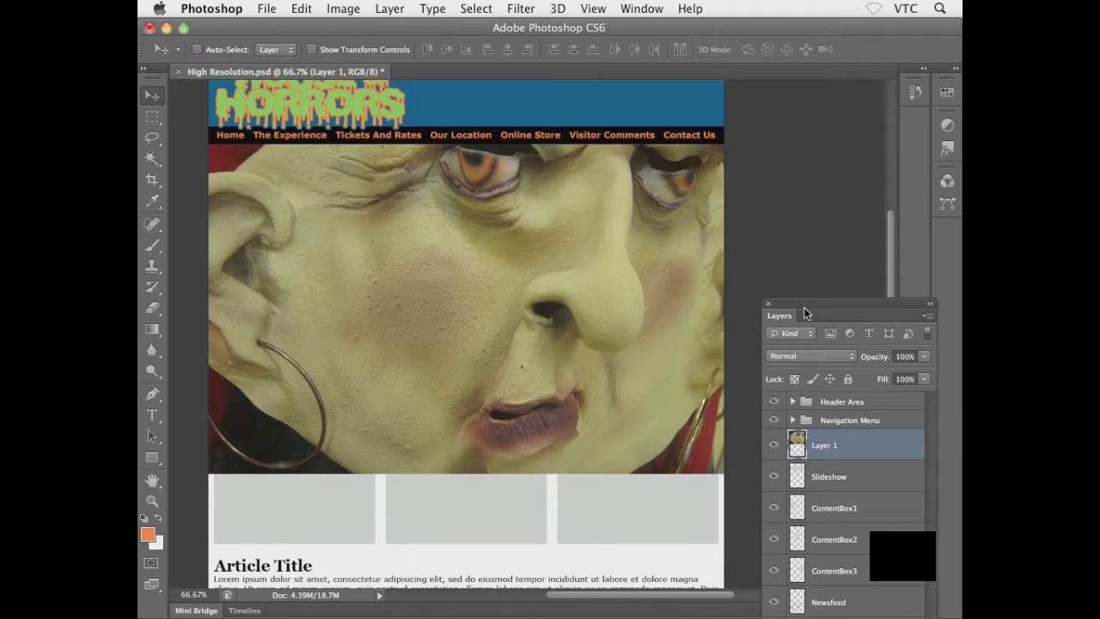
pyautogui.moveTo(805, 304); pyautogui.dragTo(739, 166)
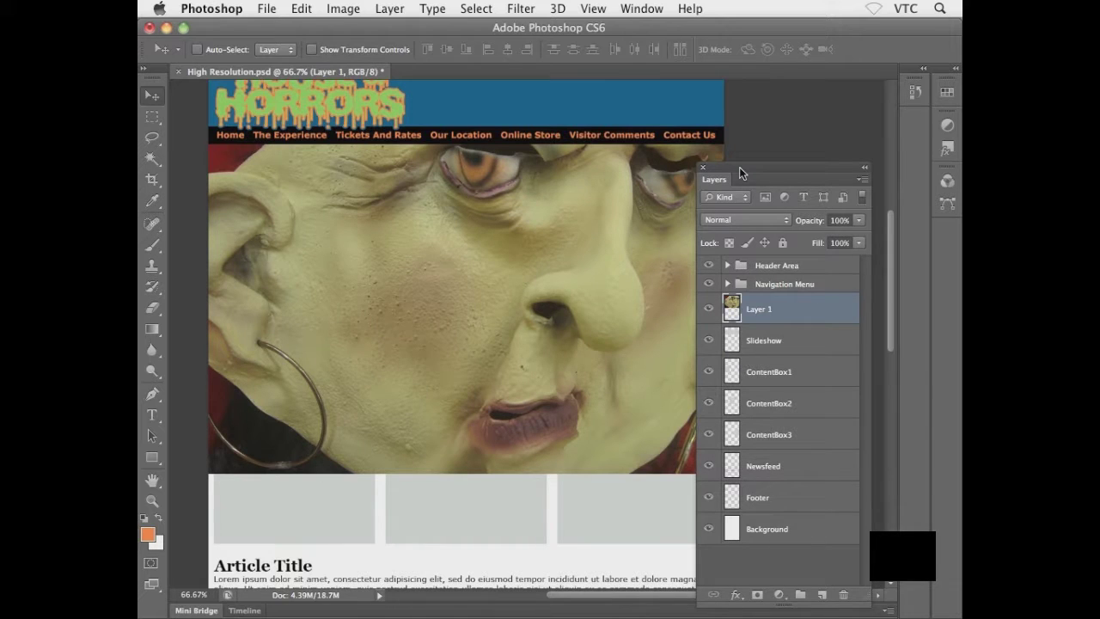
# Examine how the photo covers the slideshow box by toggling the visibility of the photo layer and the Slideshow layer
pyautogui.click(790, 346)
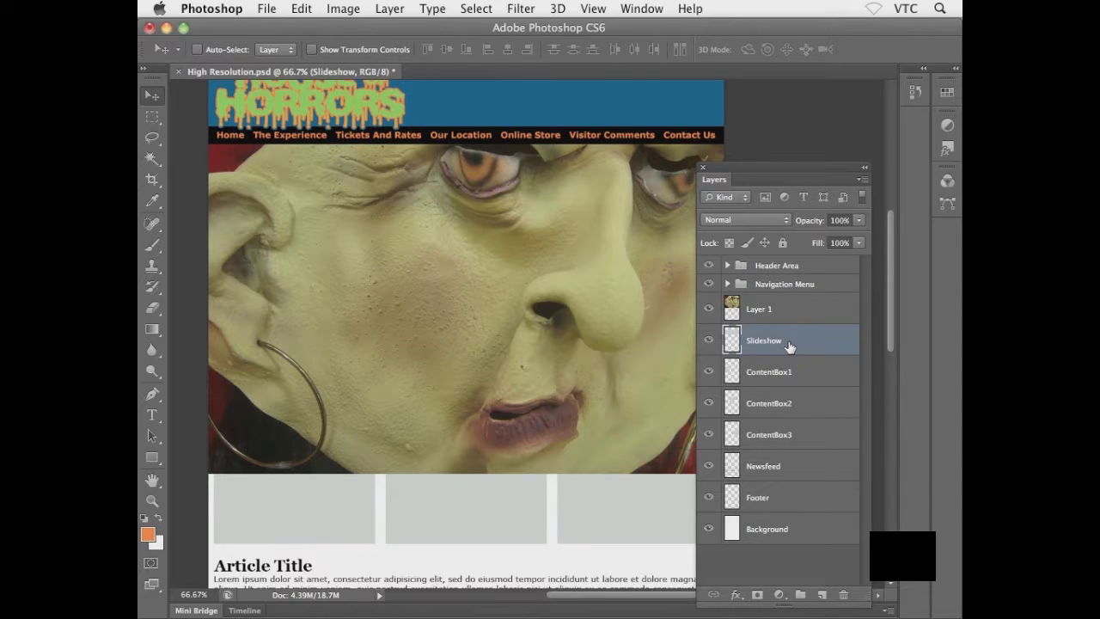
pyautogui.click(790, 311)
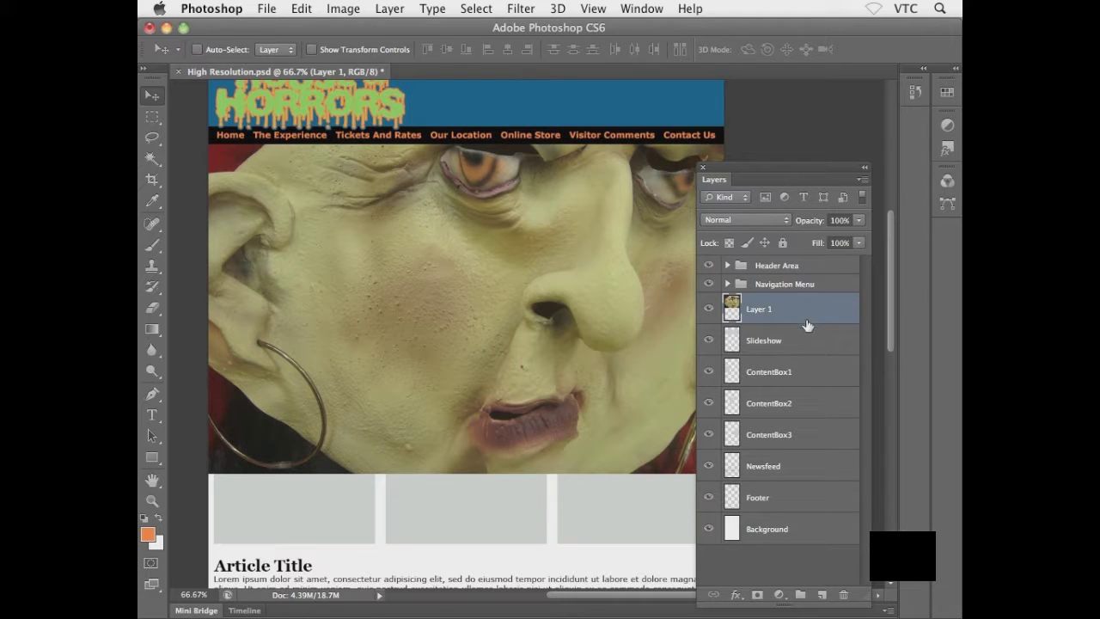
pyautogui.click(777, 348)
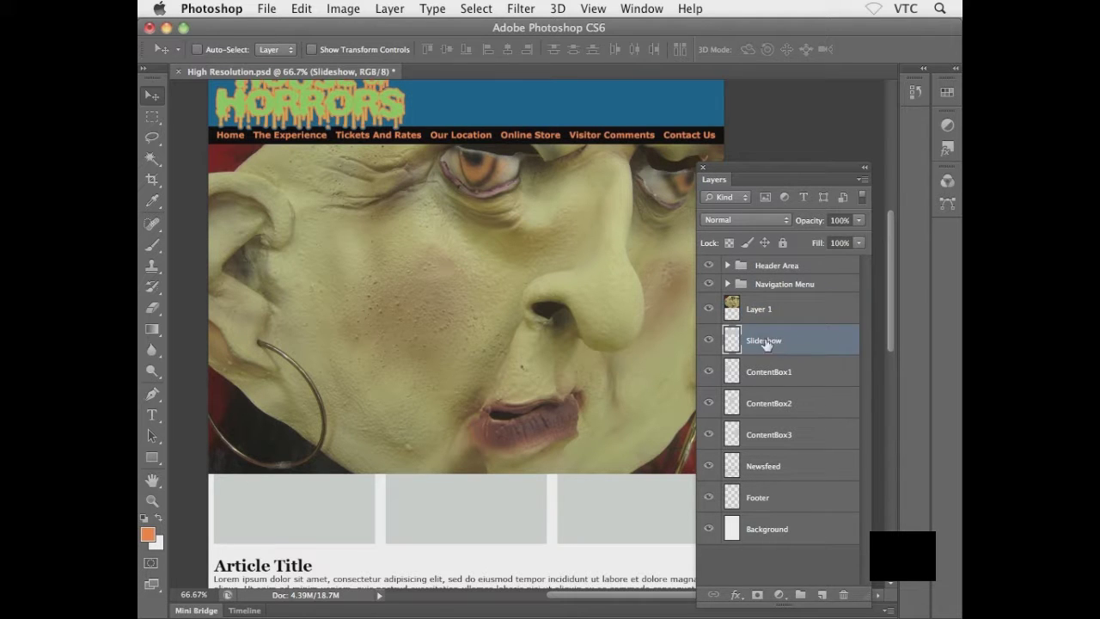
pyautogui.click(788, 320)
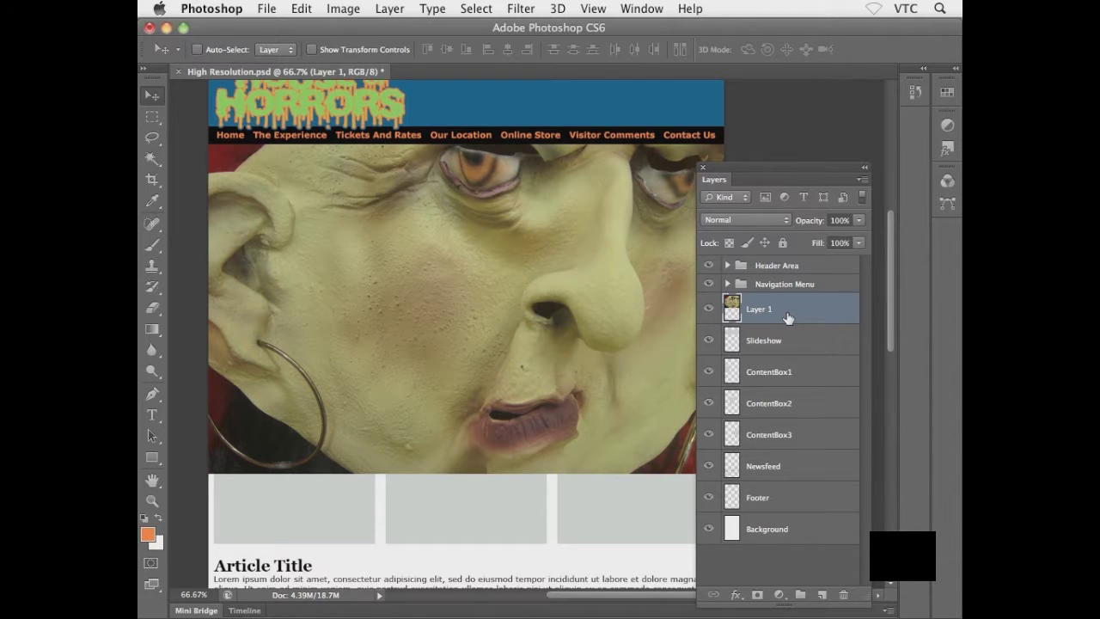
pyautogui.click(709, 309)
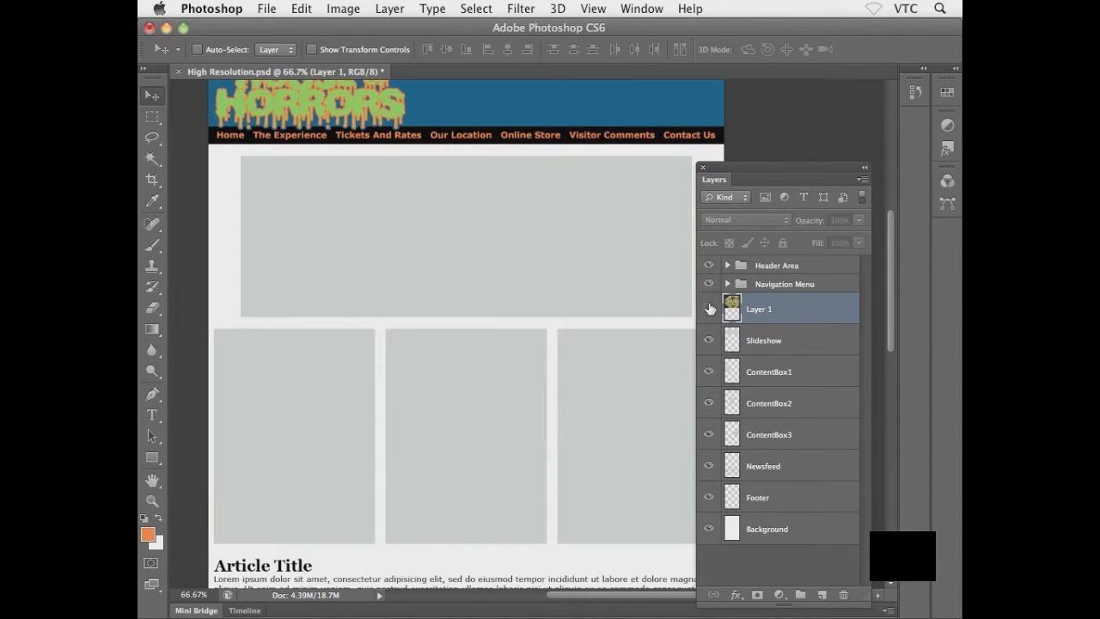
pyautogui.click(775, 340)
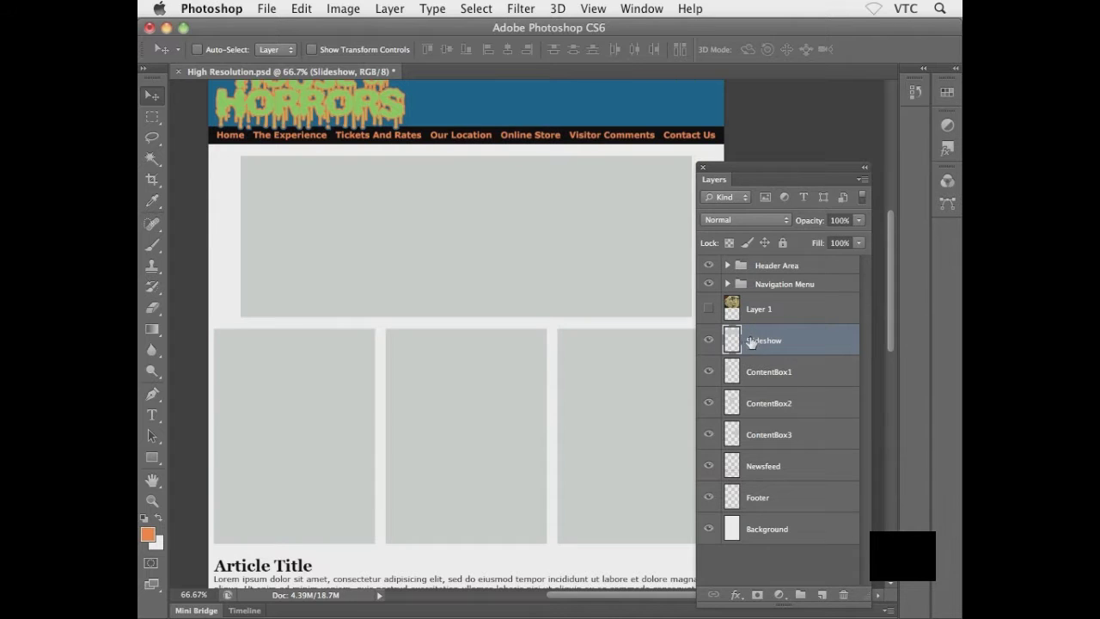
pyautogui.click(709, 340)
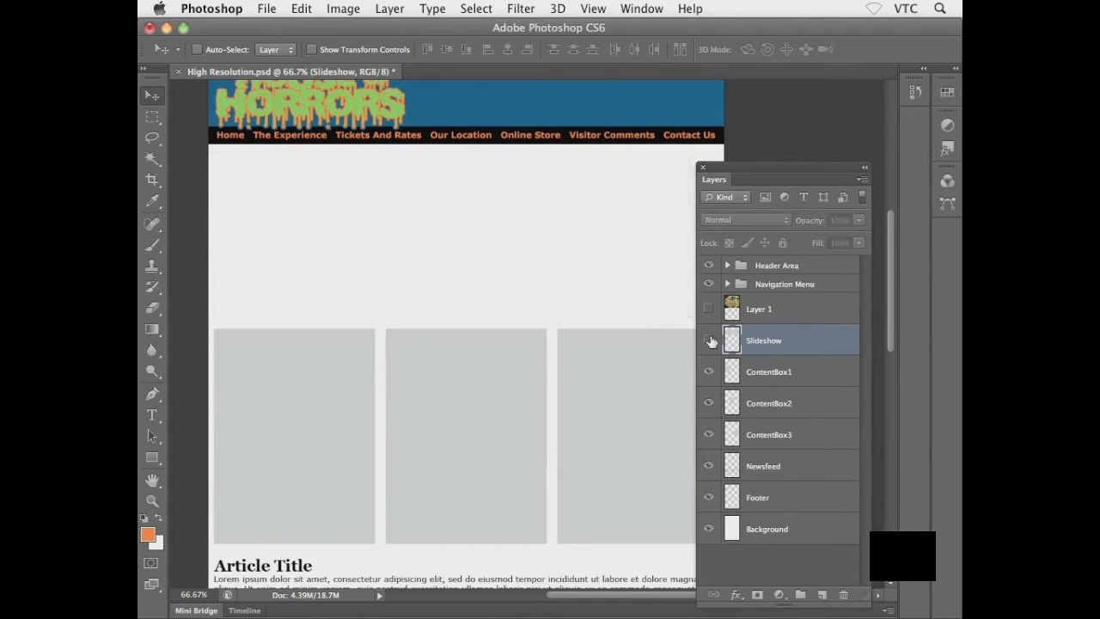
pyautogui.click(709, 340)
pyautogui.click(709, 340)
pyautogui.click(709, 341)
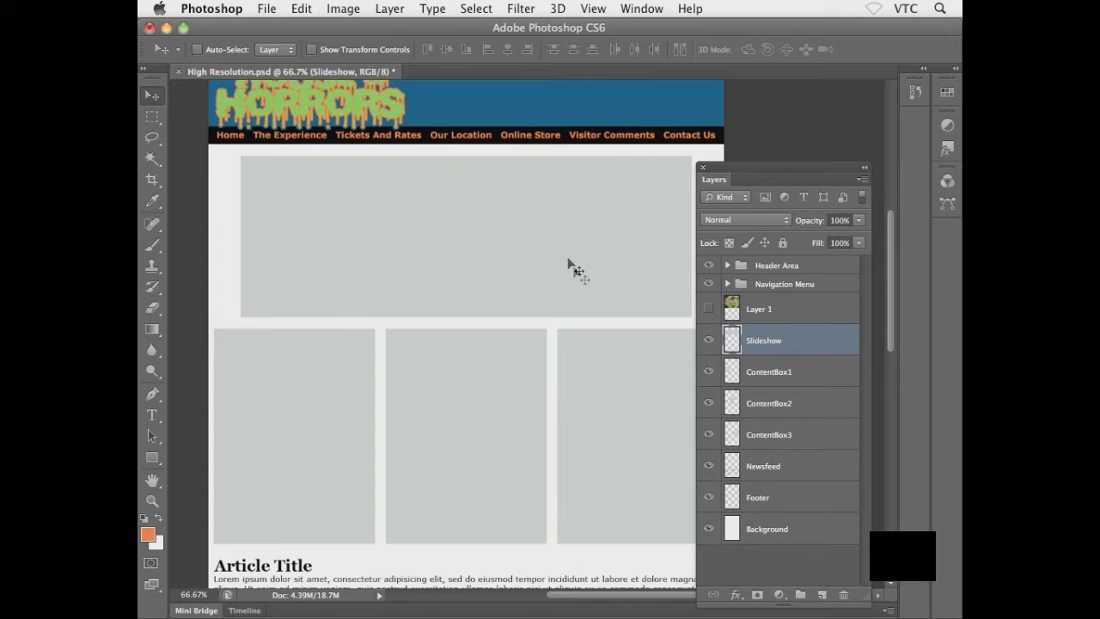
pyautogui.click(708, 309)
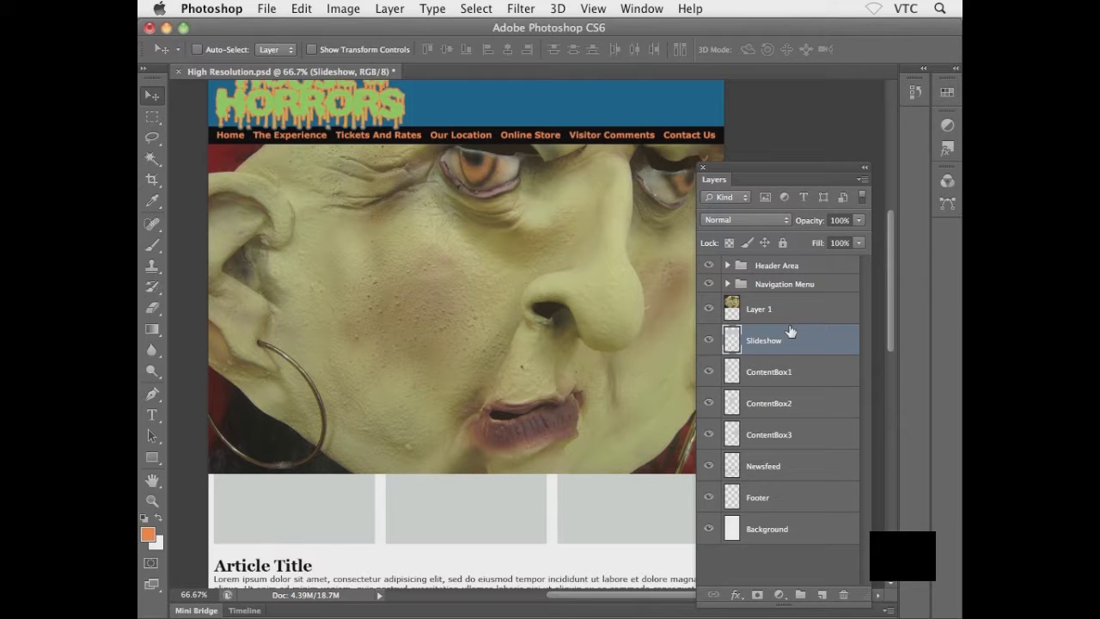
# Clip the photo layer to the Slideshow layer so the image is masked to the slideshow box
pyautogui.moveTo(790, 332); pyautogui.dragTo(790, 321)
pyautogui.moveTo(790, 321); pyautogui.dragTo(803, 318)
pyautogui.keyDown('alt'); pyautogui.click(804, 319); pyautogui.keyUp('alt')
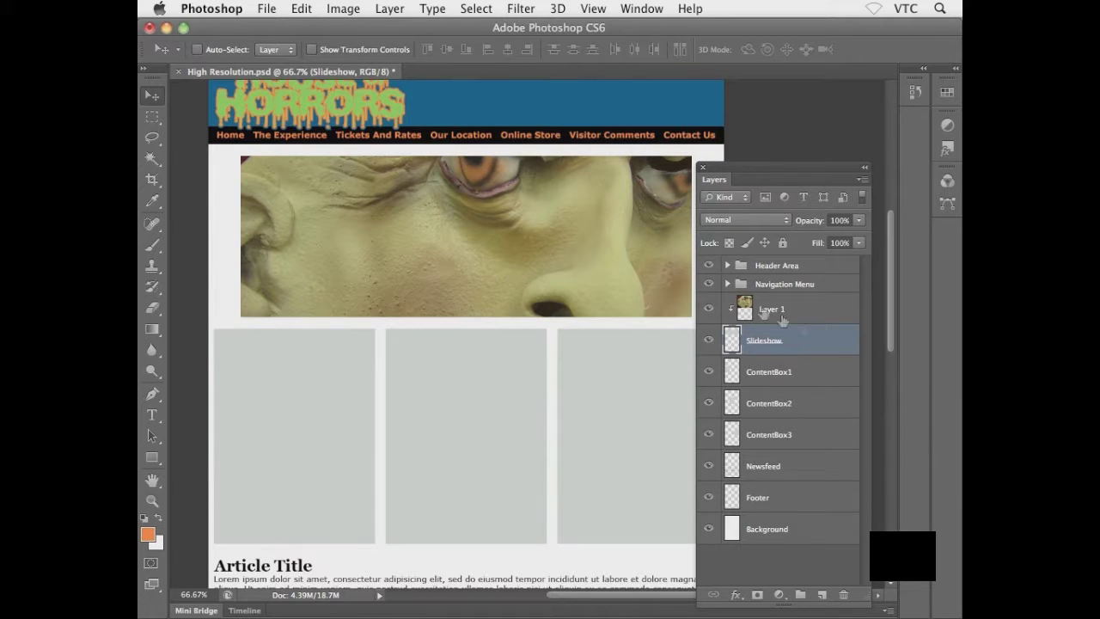
pyautogui.moveTo(568, 312); pyautogui.dragTo(531, 322)
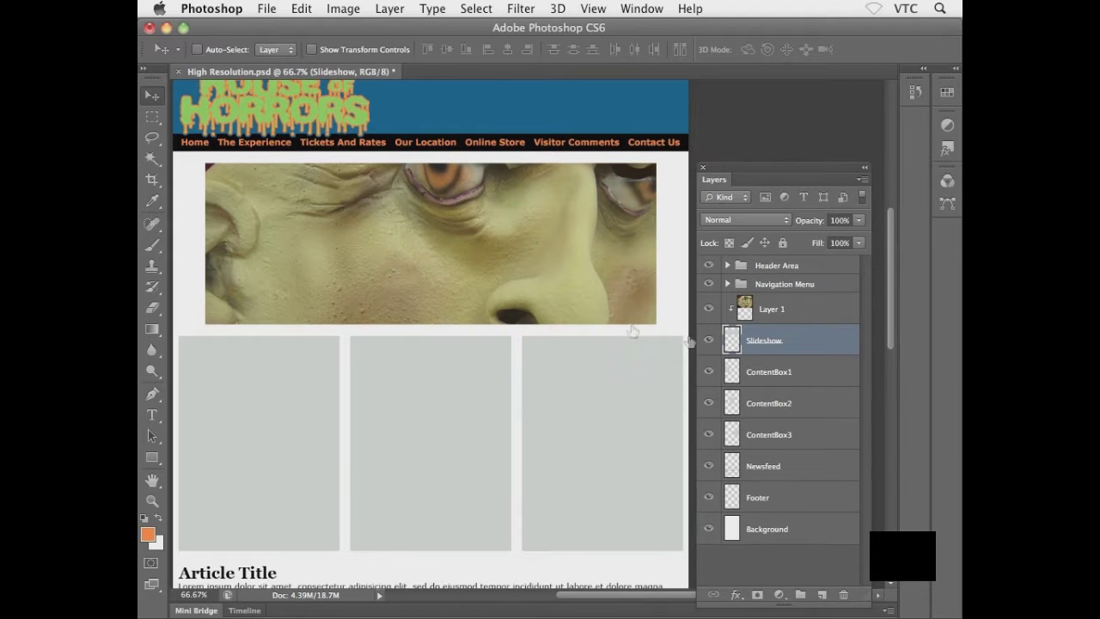
# Rename the clipped photo layer above the Slideshow layer to Photo
pyautogui.click(772, 311)
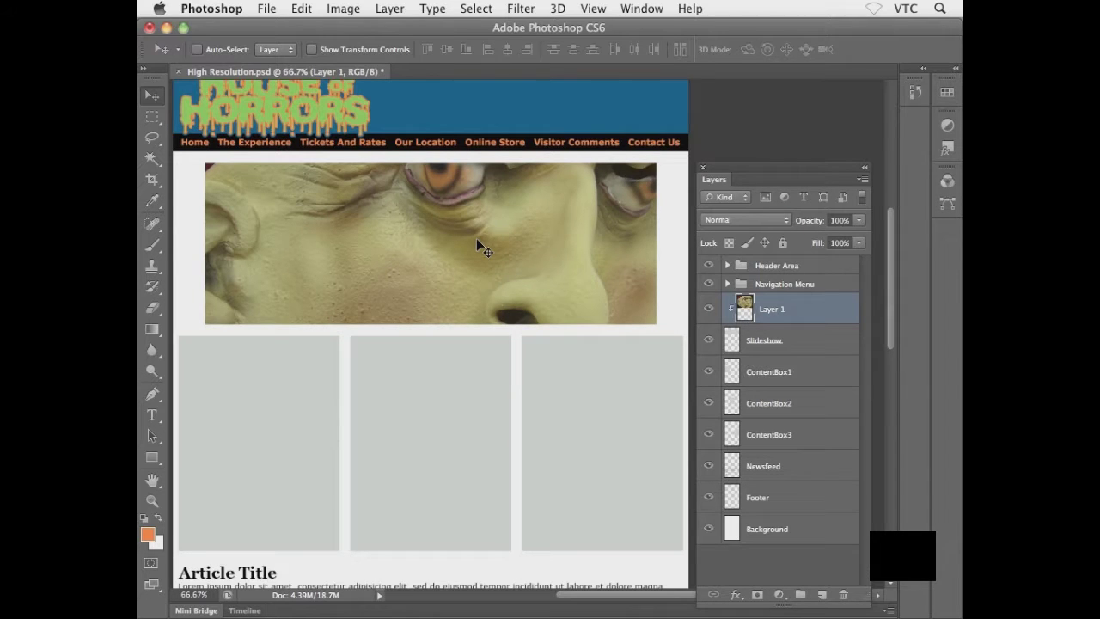
pyautogui.doubleClick(773, 311)
pyautogui.write('Photo')
pyautogui.press('Return')
# Shift the photo inside the slideshow box to bring both eyes into view, and scale it down to about 92.5%
pyautogui.click(154, 97)
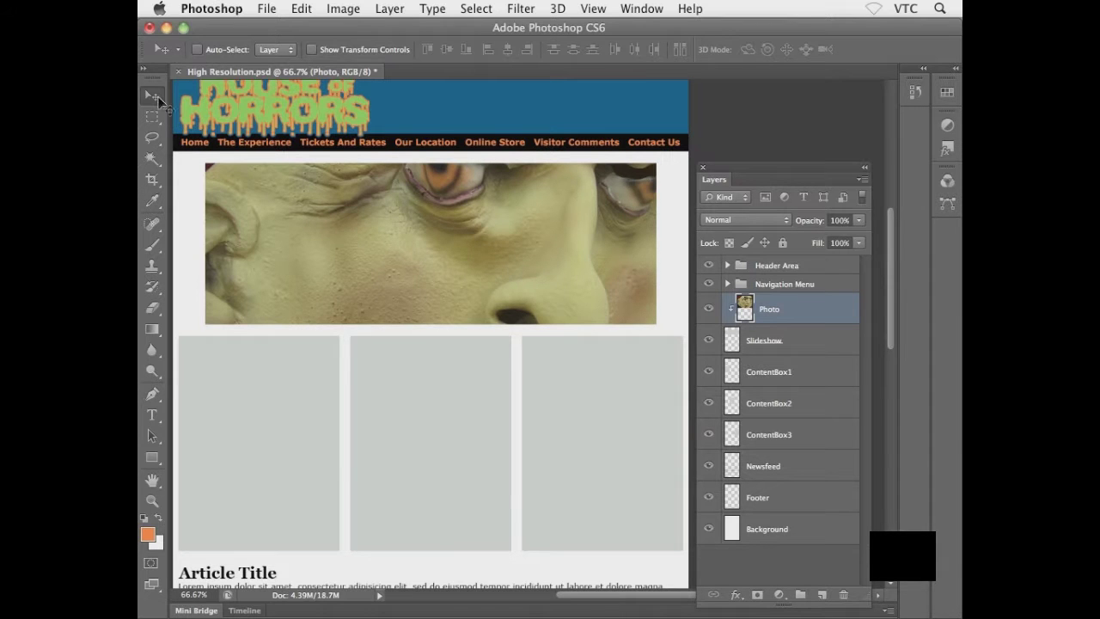
pyautogui.moveTo(321, 224); pyautogui.dragTo(291, 244)
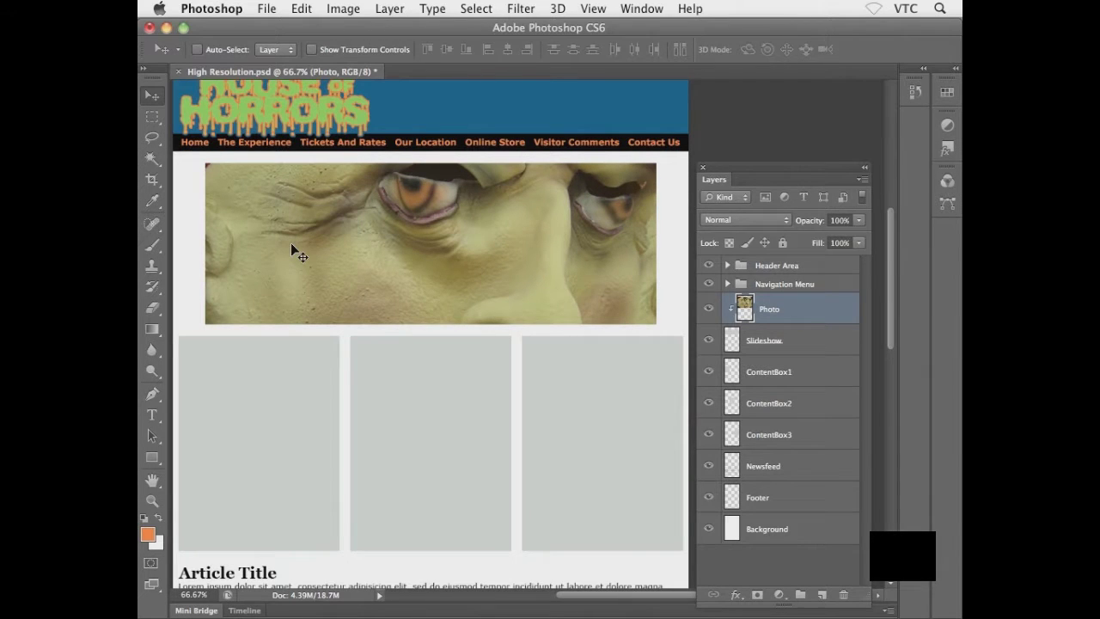
pyautogui.hotkey('ctrl', 't')
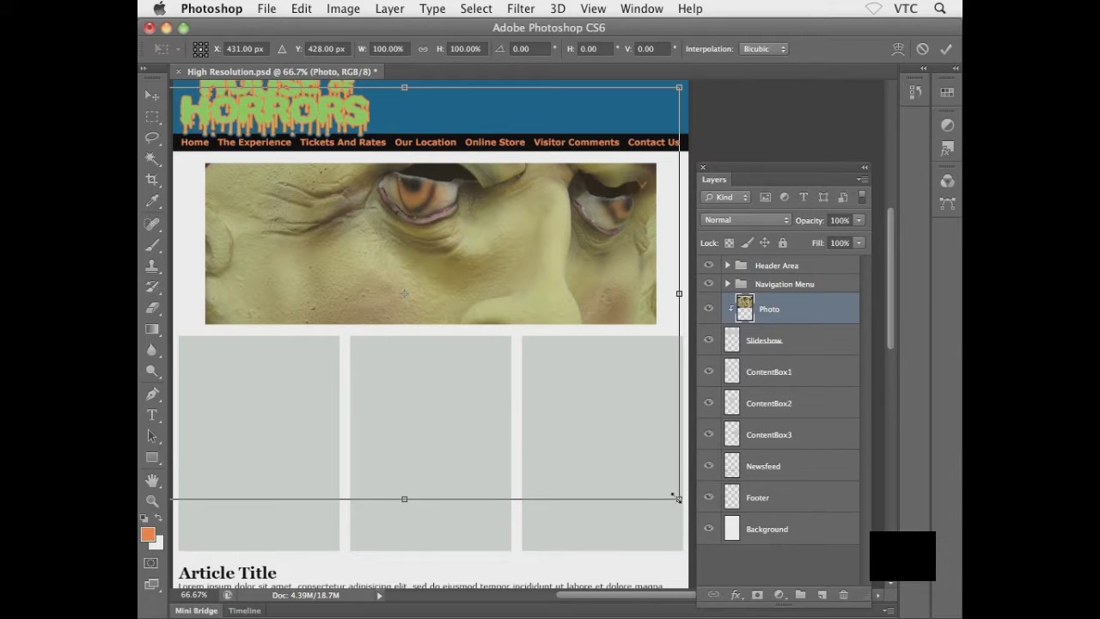
pyautogui.moveTo(671, 494); pyautogui.dragTo(662, 487)
pyautogui.moveTo(469, 280); pyautogui.dragTo(443, 281)
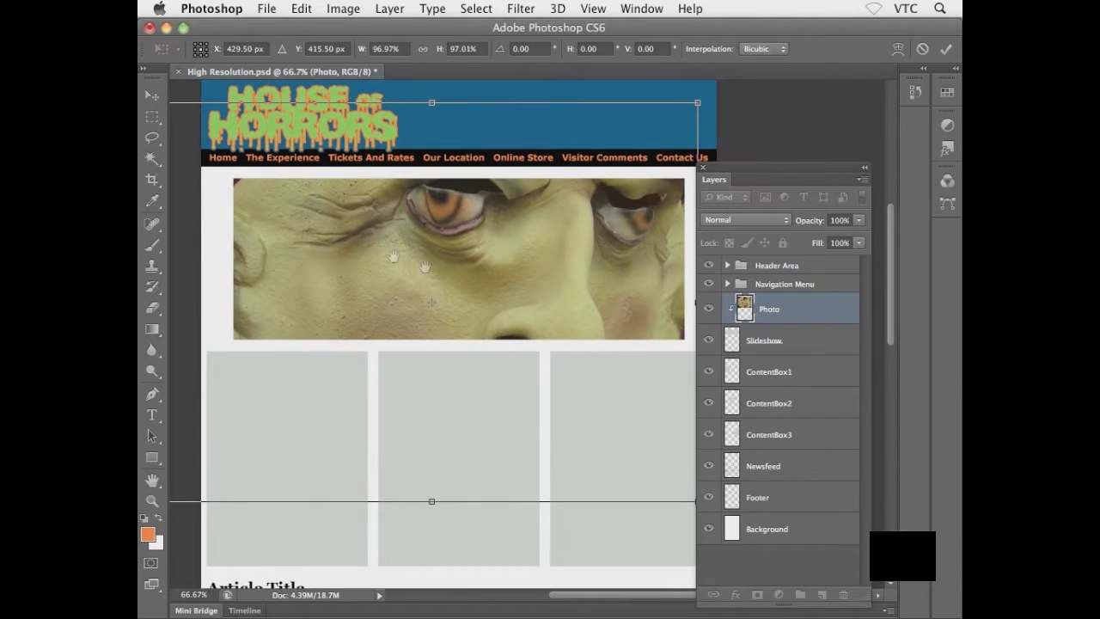
pyautogui.moveTo(322, 248); pyautogui.dragTo(376, 260)
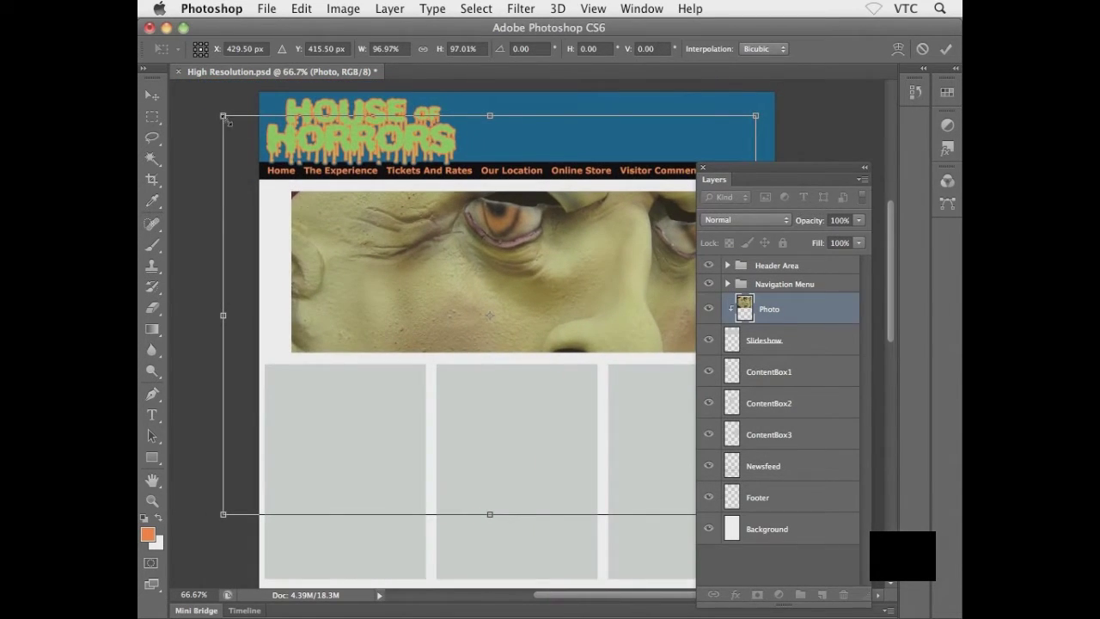
pyautogui.moveTo(224, 115); pyautogui.dragTo(247, 135)
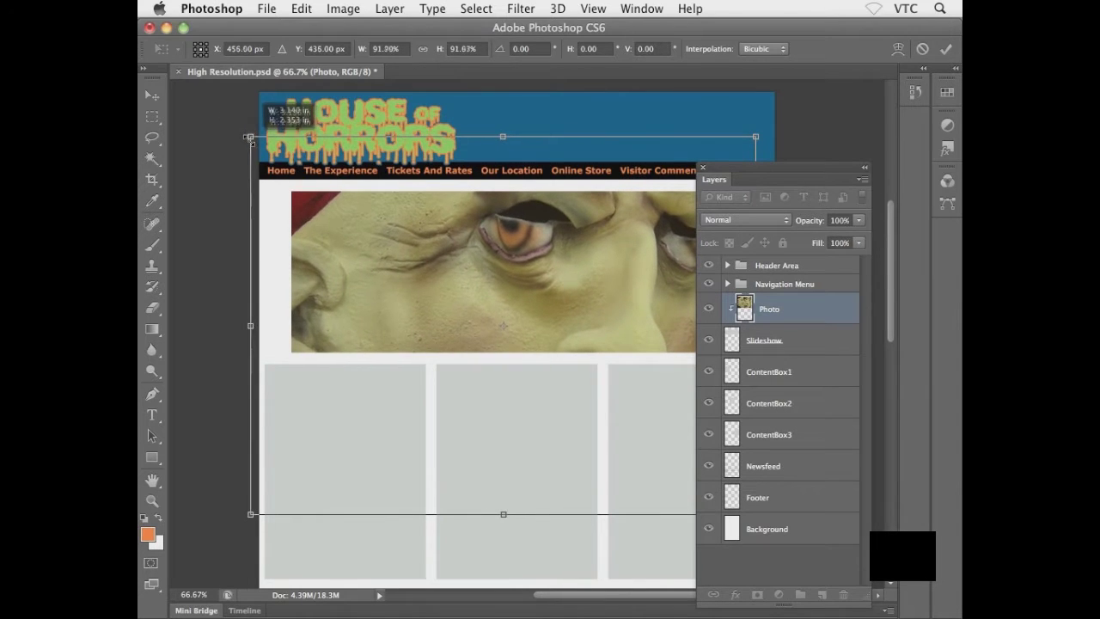
pyautogui.moveTo(424, 246); pyautogui.dragTo(360, 196)
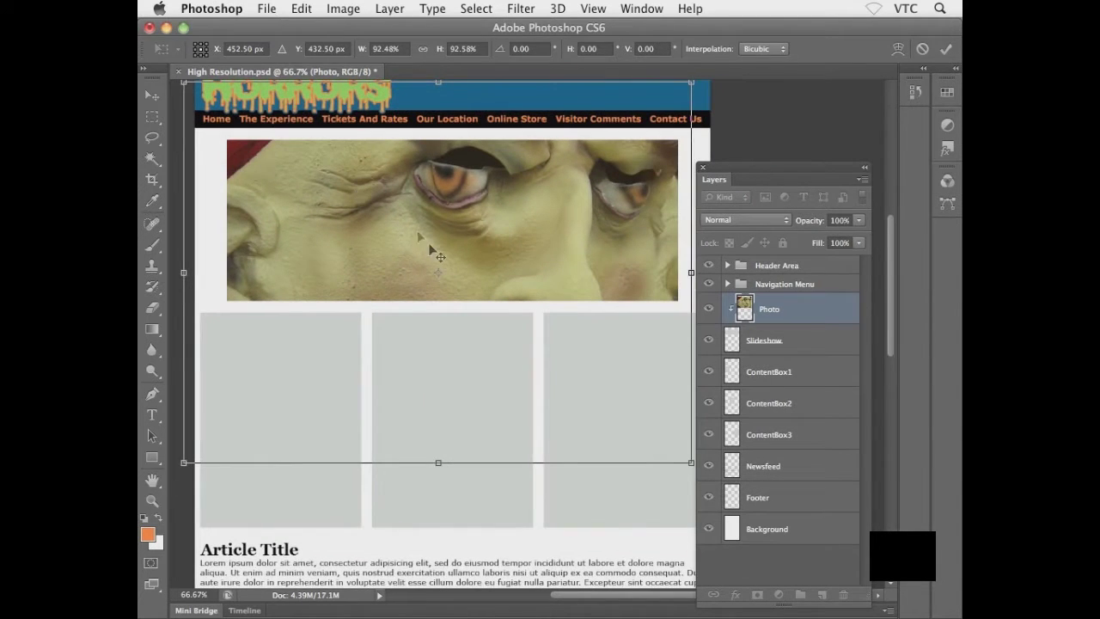
pyautogui.press('Return')
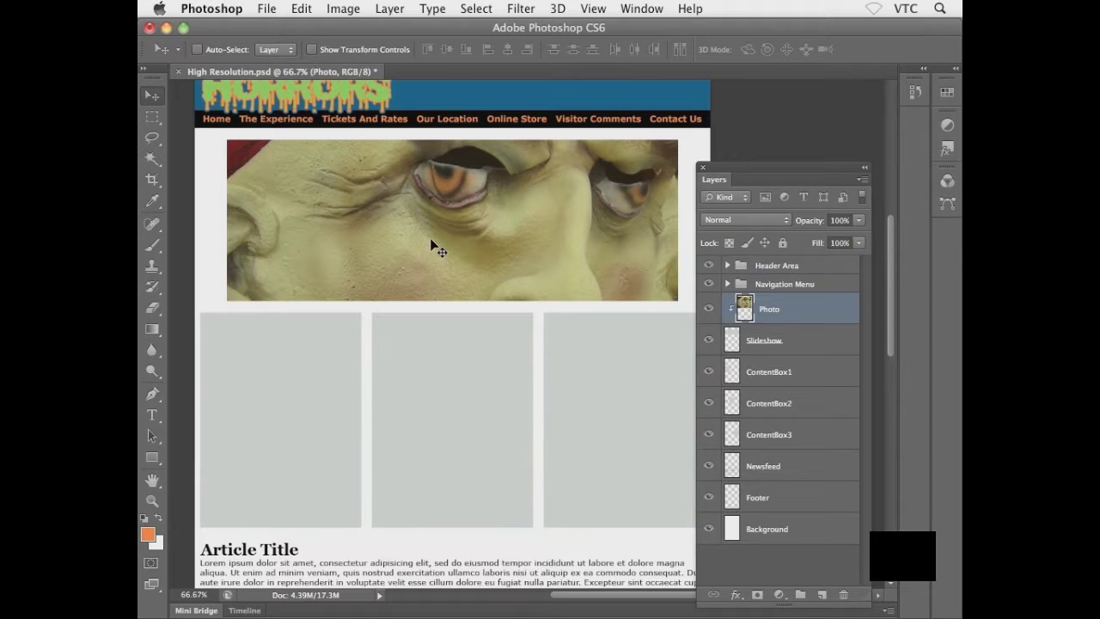
# Nudge the Photo layer upward within the slideshow box so the nostril comes into view
pyautogui.hotkey('shift', 'Up')
pyautogui.hotkey('shift', 'Up')
pyautogui.hotkey('shift', 'Up')
pyautogui.hotkey('shift', 'Up')
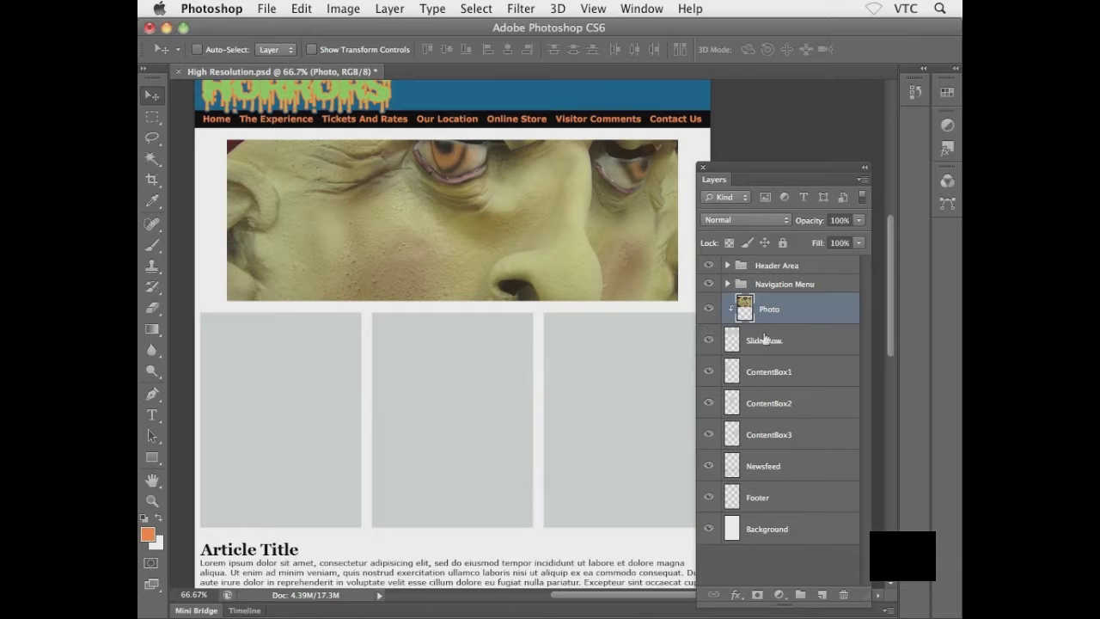
# Group the Photo and Slideshow layers and name the group Slideshow
pyautogui.keyDown('shift'); pyautogui.click(800, 340); pyautogui.keyUp('shift')
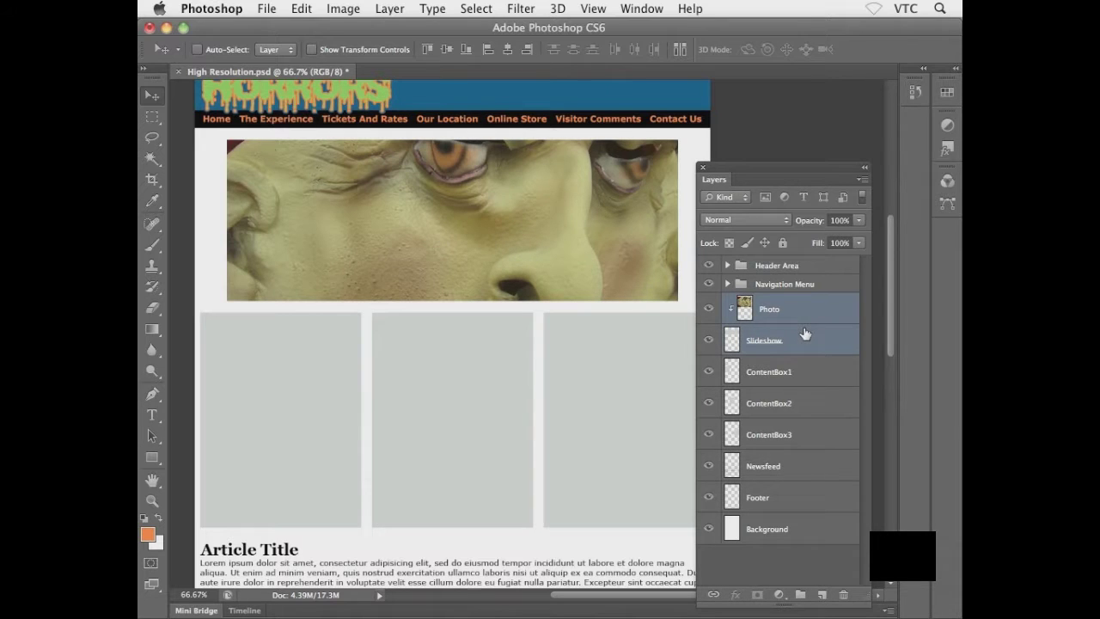
pyautogui.press('super+g')
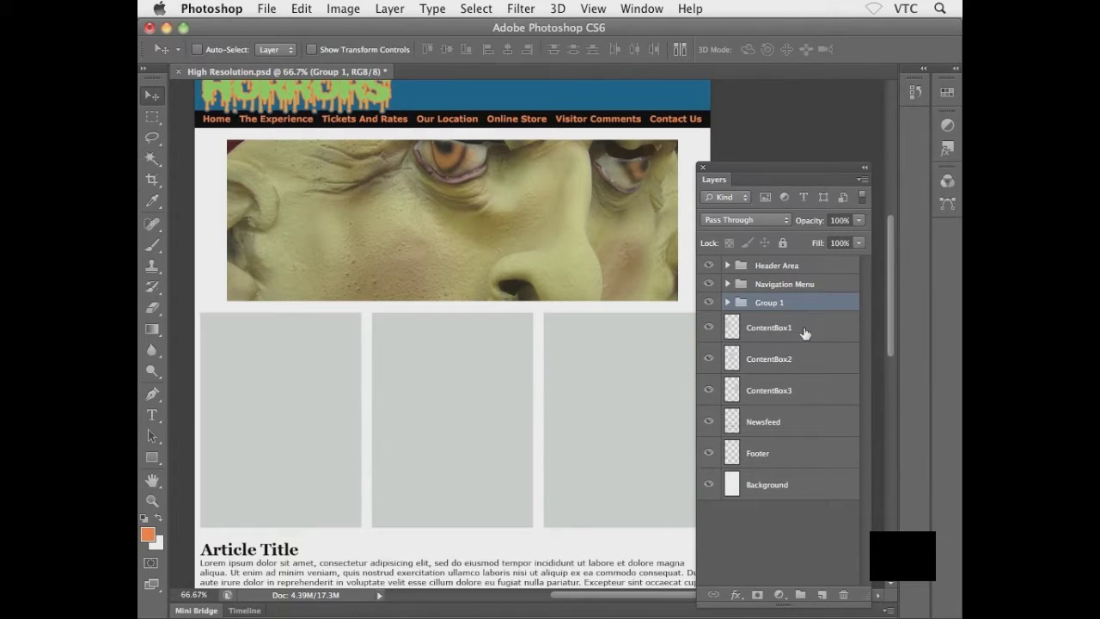
pyautogui.doubleClick(771, 303)
pyautogui.write('Slideshow')
pyautogui.press('Return')
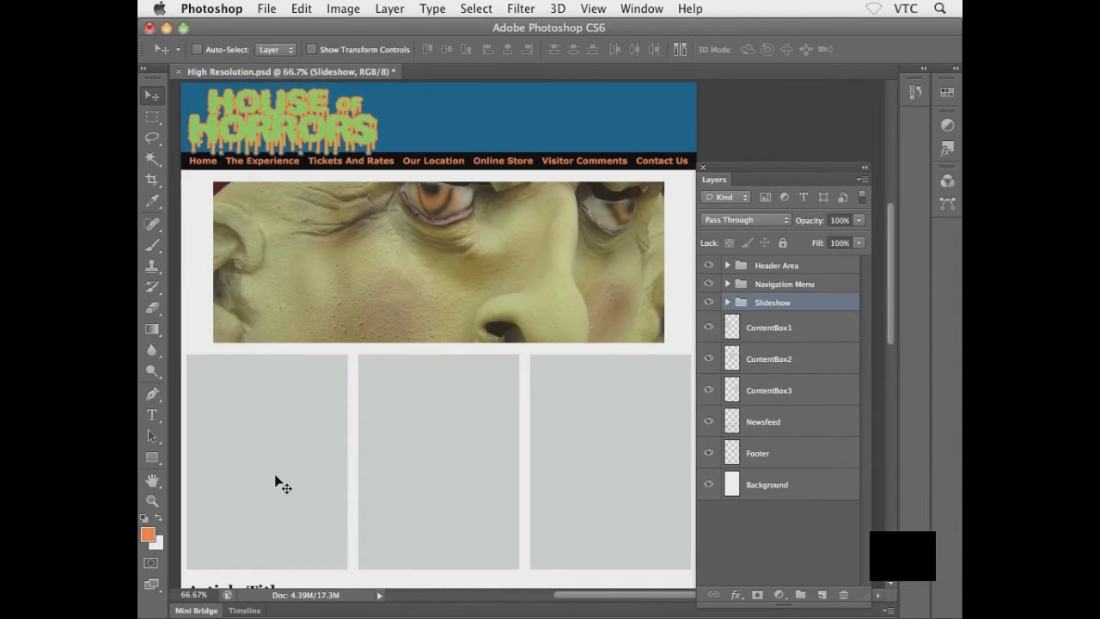
# Add a Color Overlay effect to the ContentBox1 layer
pyautogui.press('super+equal')
pyautogui.moveTo(283, 473); pyautogui.dragTo(386, 324)
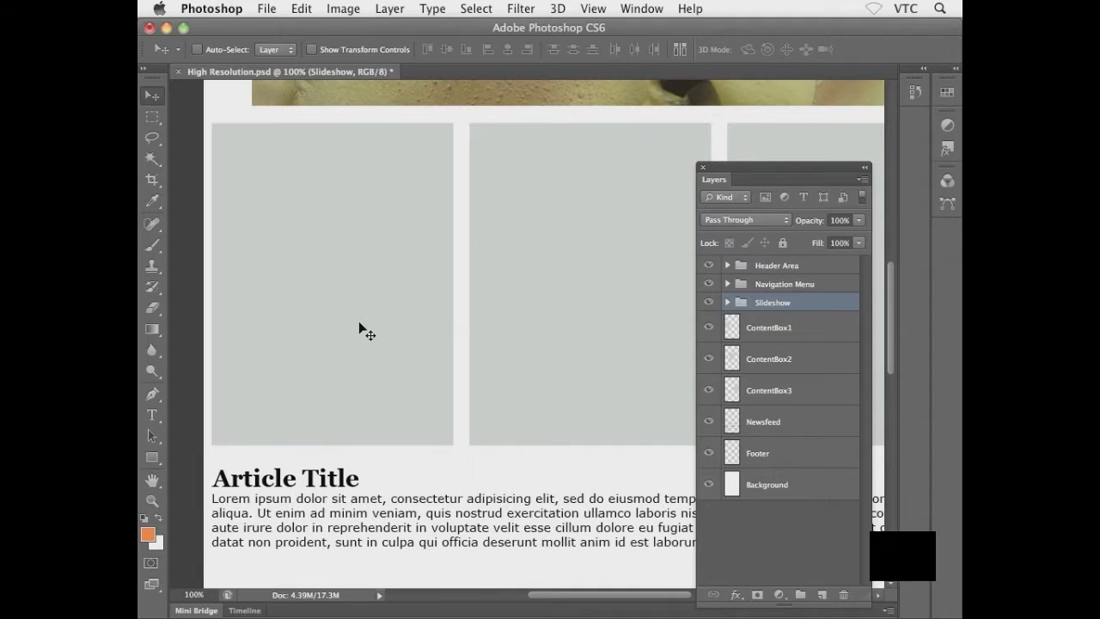
pyautogui.click(812, 328)
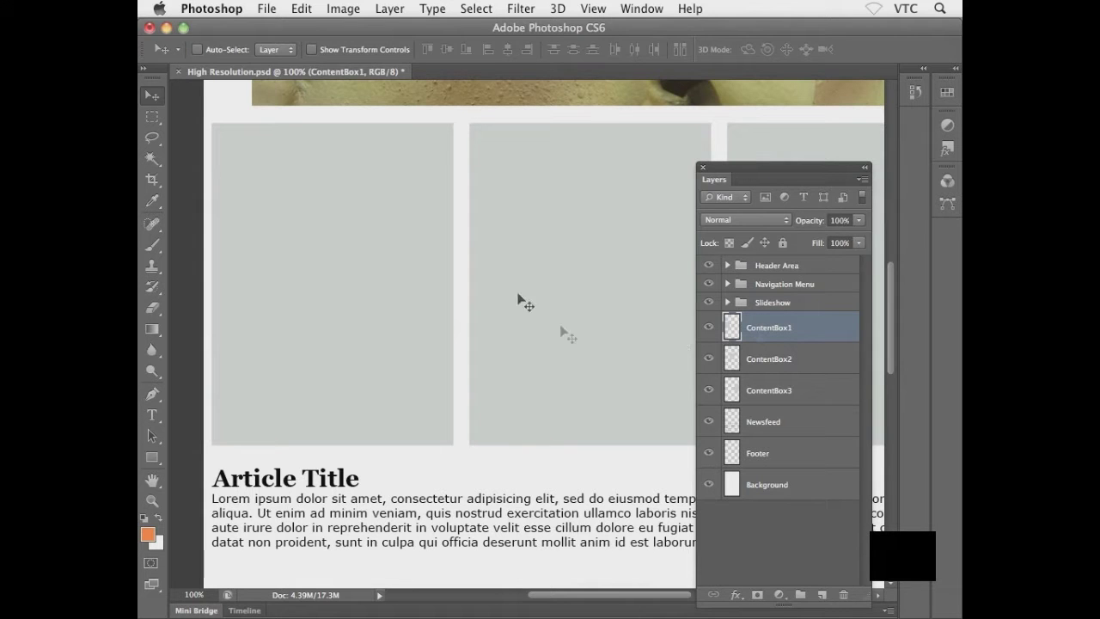
pyautogui.moveTo(486, 249); pyautogui.dragTo(486, 425)
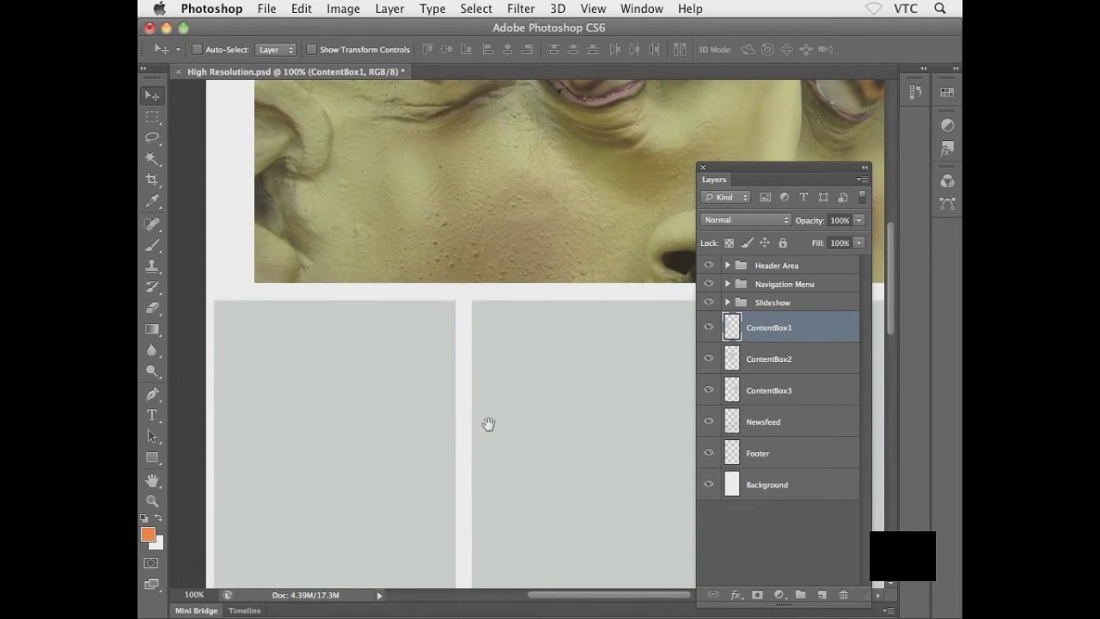
pyautogui.moveTo(521, 307); pyautogui.dragTo(516, 386)
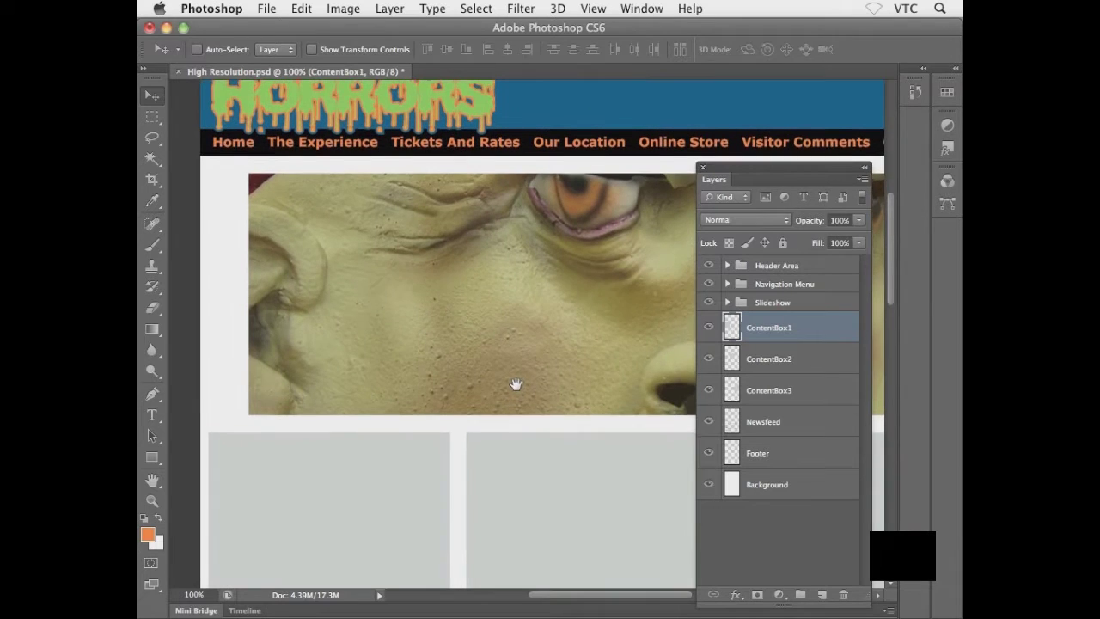
pyautogui.moveTo(525, 315); pyautogui.dragTo(518, 339)
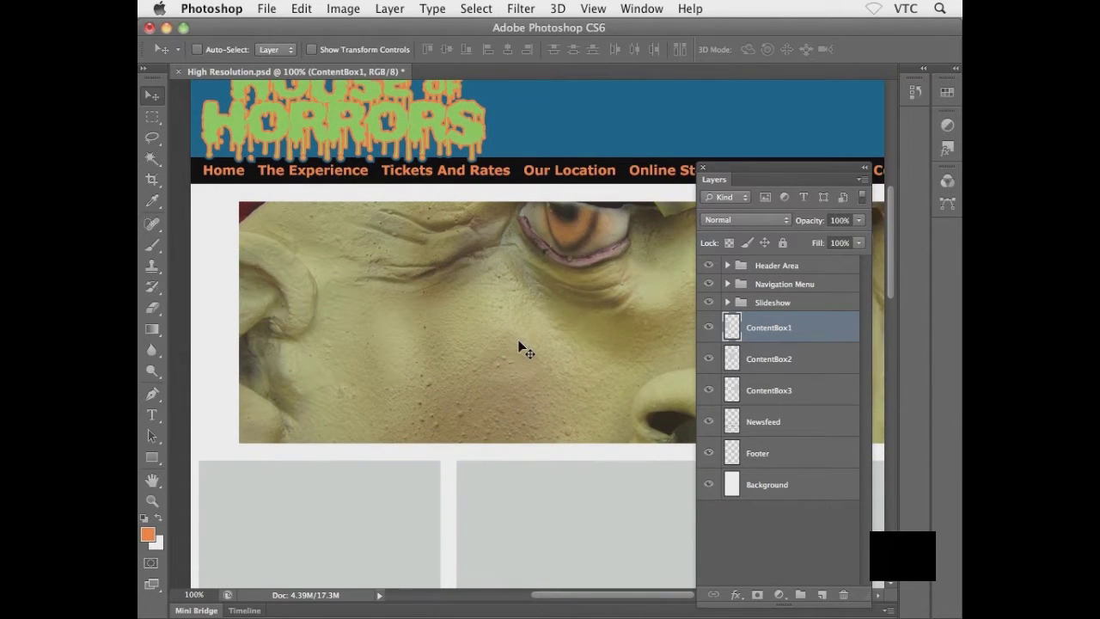
pyautogui.moveTo(504, 302); pyautogui.dragTo(493, 383)
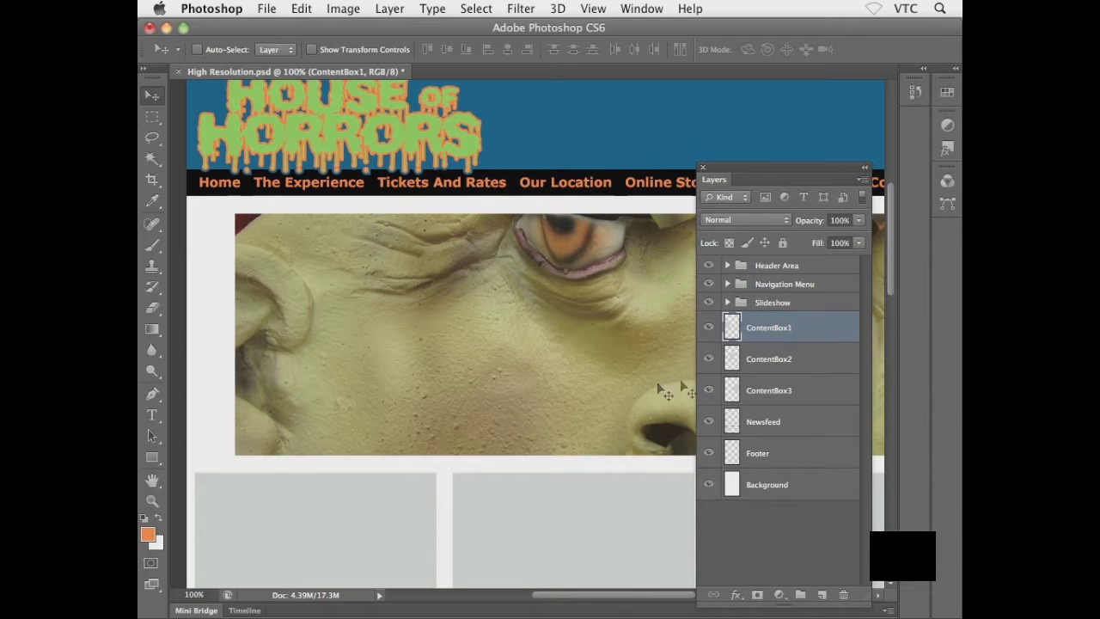
pyautogui.doubleClick(843, 328)
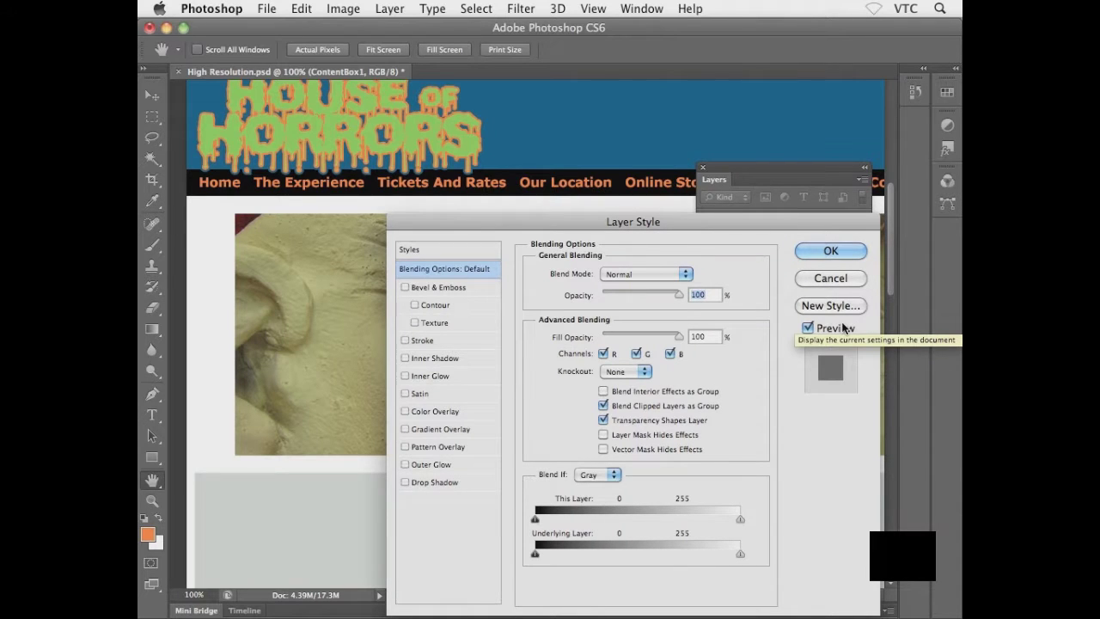
pyautogui.click(442, 411)
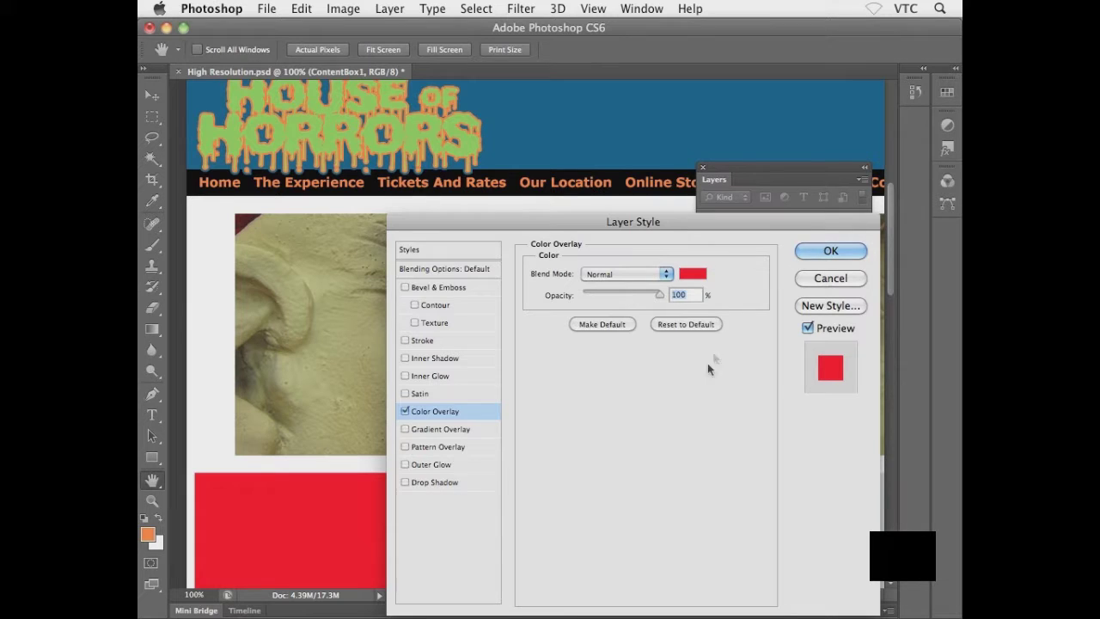
# Change the Color Overlay on ContentBox1 to the header's blue, 00507d, and apply the layer style
pyautogui.click(690, 276)
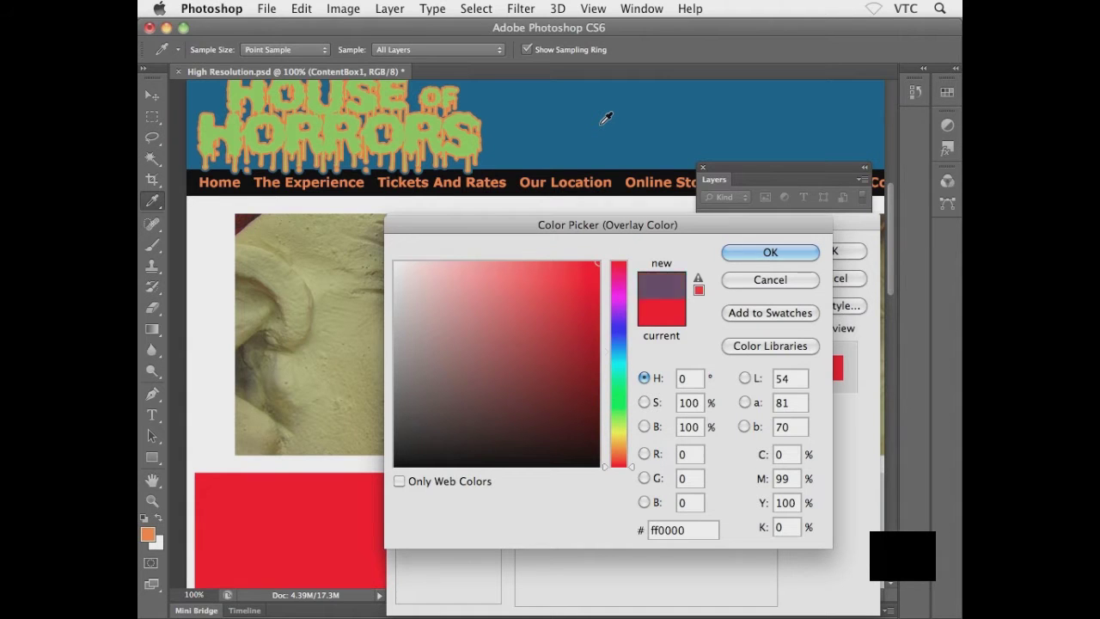
pyautogui.click(602, 122)
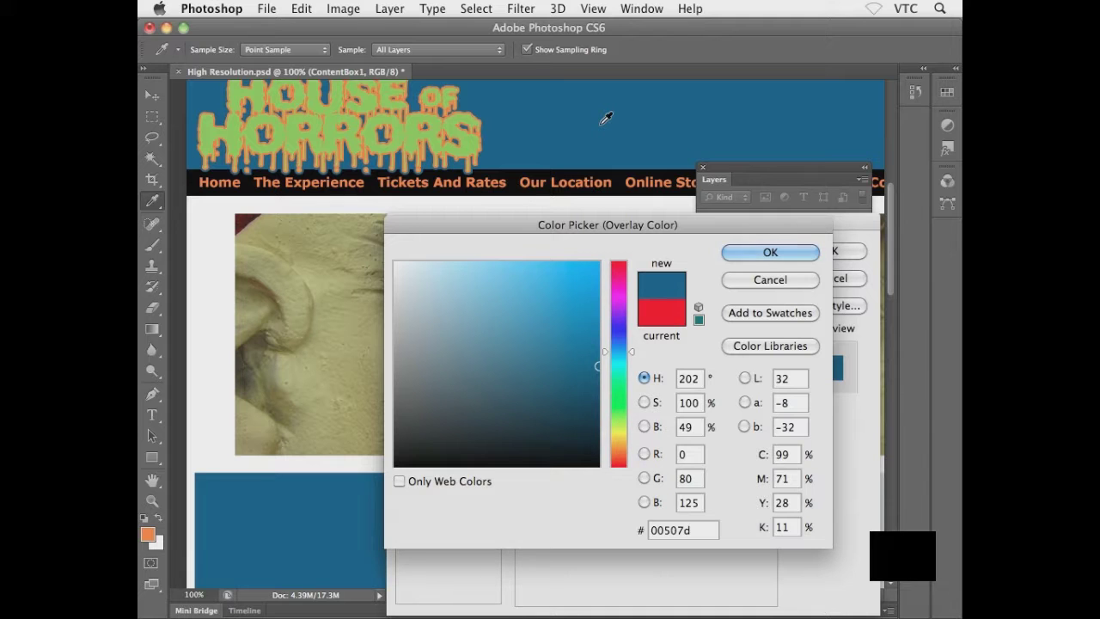
pyautogui.click(745, 253)
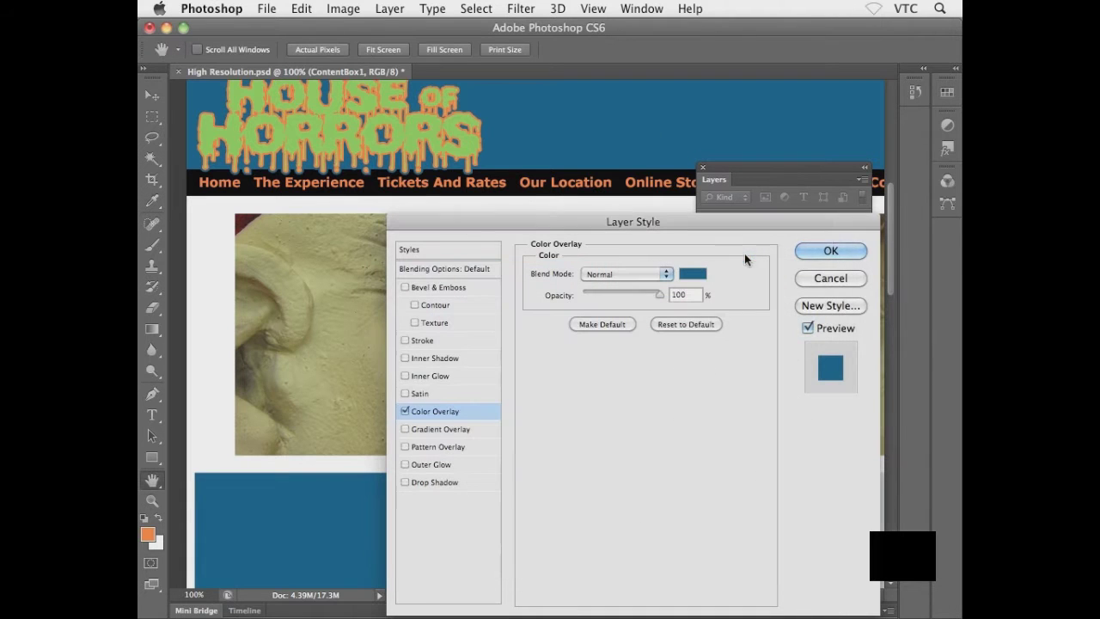
pyautogui.click(817, 253)
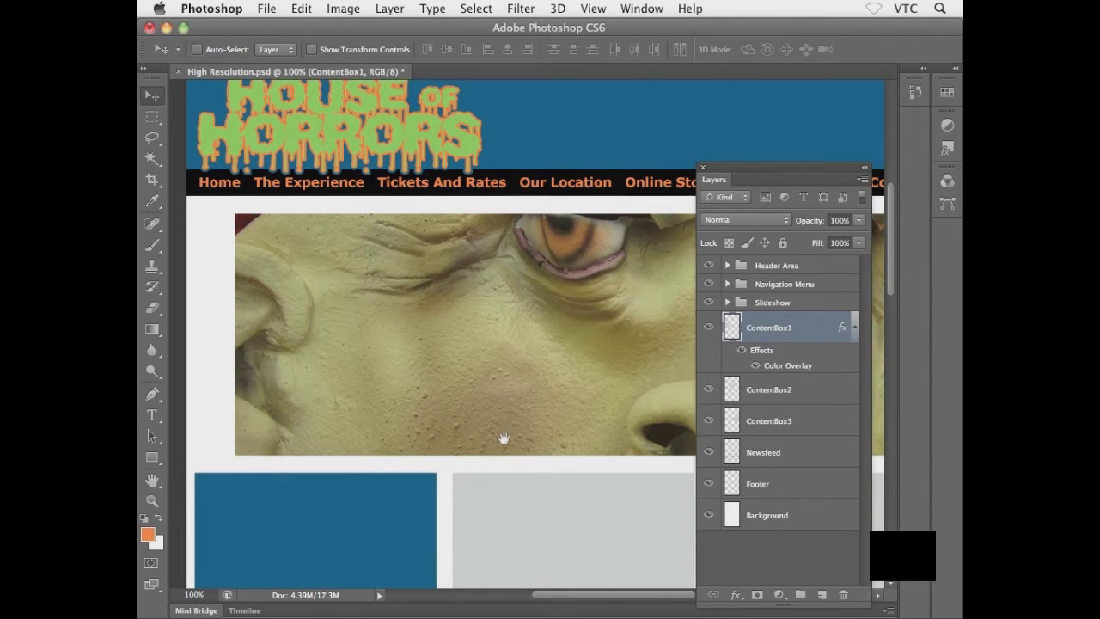
# Open the image emilydickinsonridesabmx.jpg from the Work Files folder
pyautogui.moveTo(504, 439); pyautogui.dragTo(496, 278)
pyautogui.scroll(-5, 508, 271)
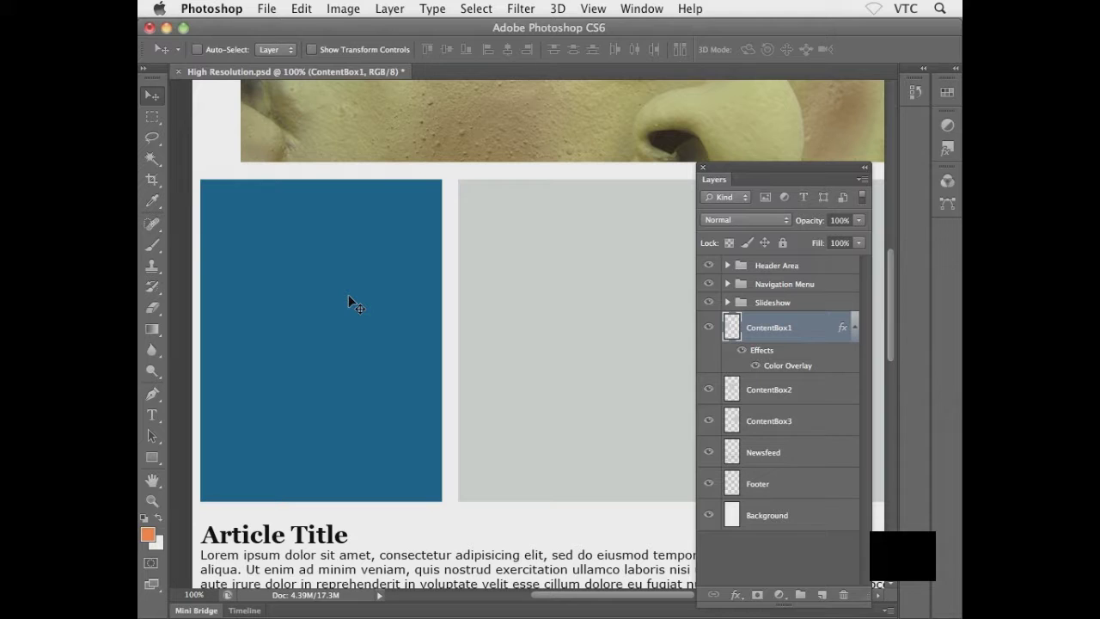
pyautogui.press('super+o')
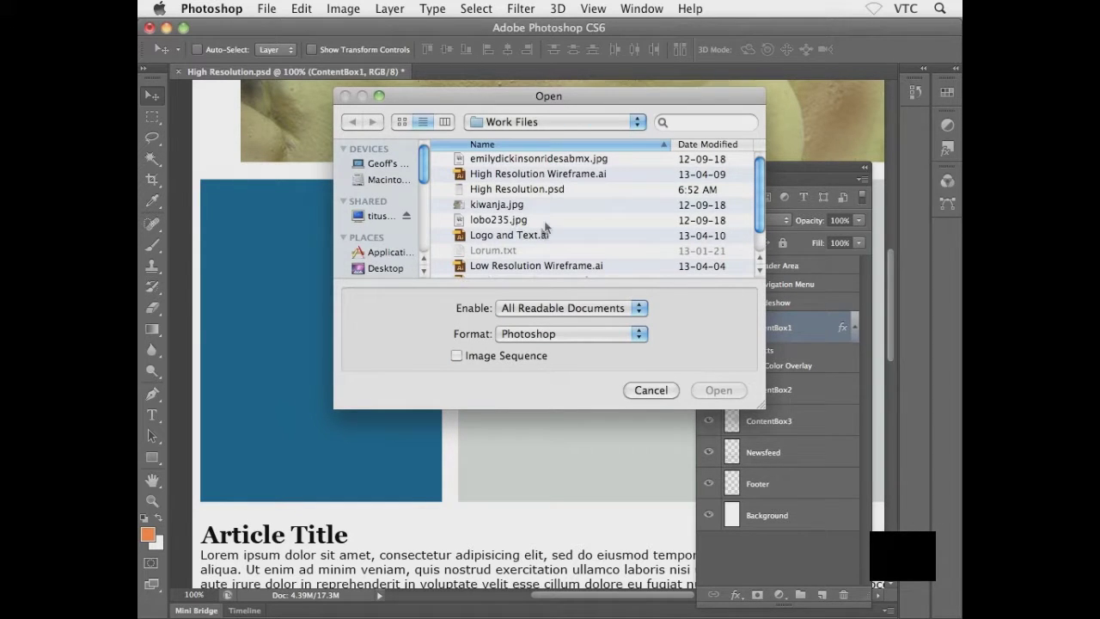
pyautogui.click(512, 160)
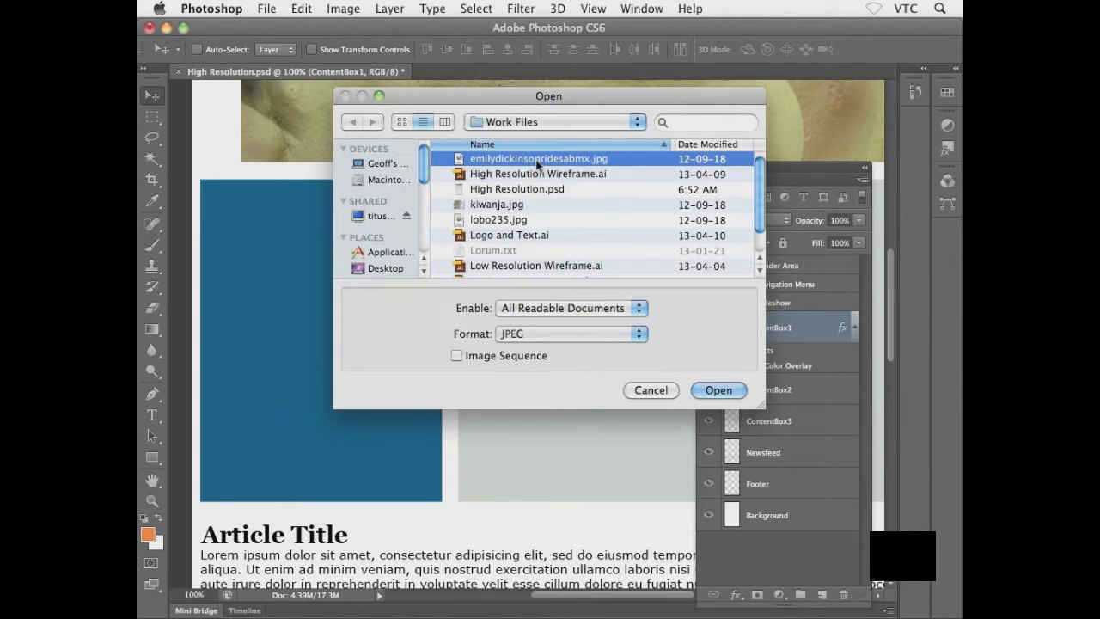
pyautogui.click(712, 391)
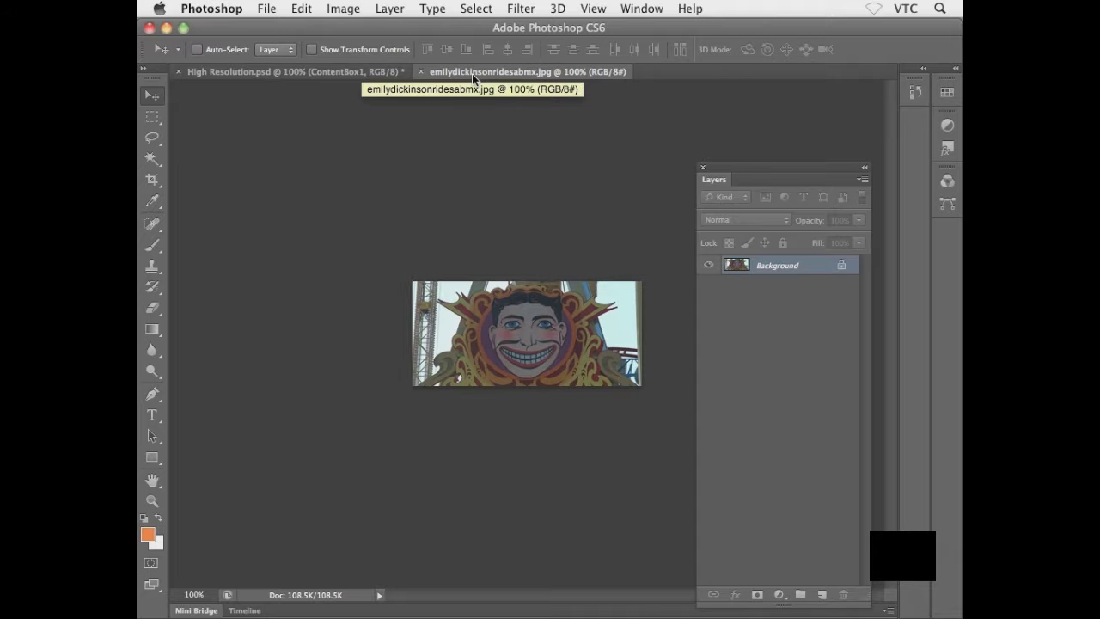
# Float the image in its own enlarged window and copy its Background layer into High Resolution.psd
pyautogui.moveTo(472, 73); pyautogui.dragTo(478, 113)
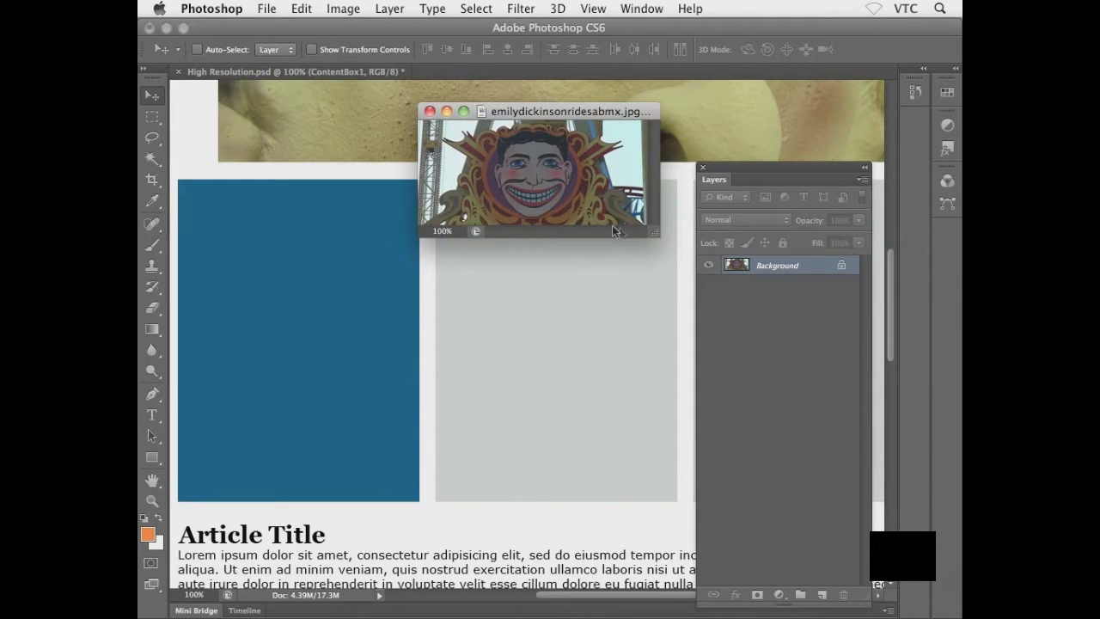
pyautogui.moveTo(651, 233); pyautogui.dragTo(665, 268)
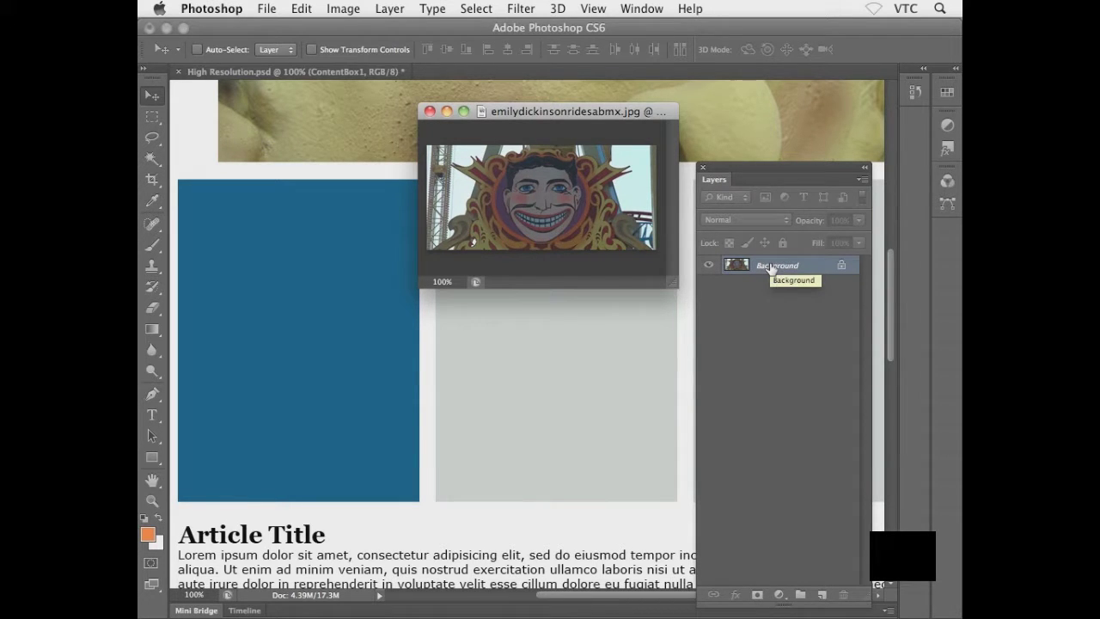
pyautogui.moveTo(771, 268); pyautogui.dragTo(284, 265)
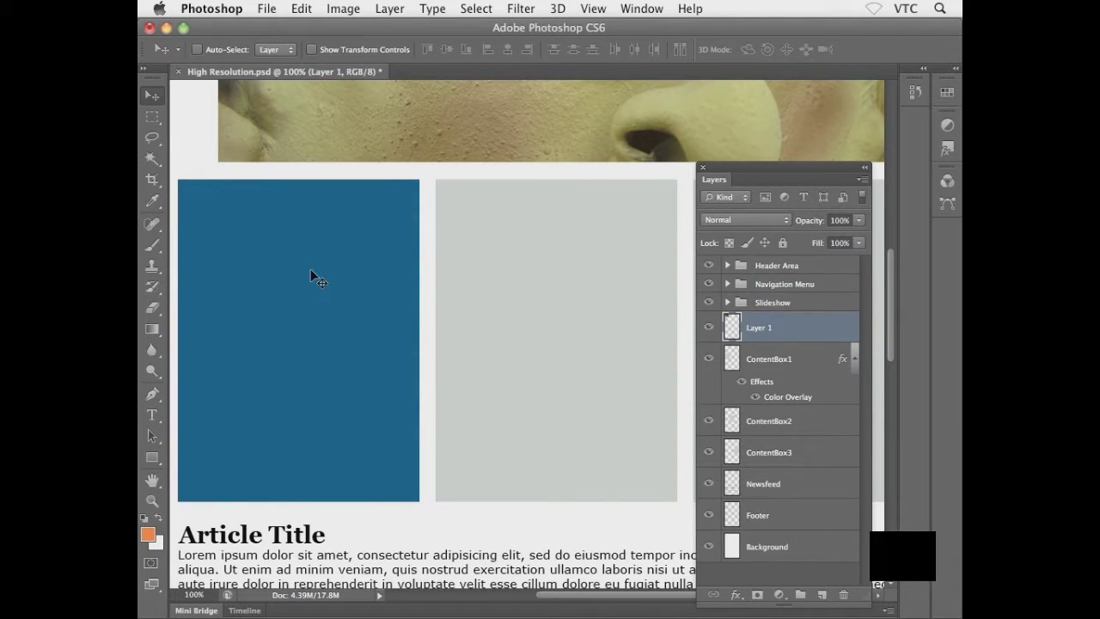
# Free-transform Layer 1 to move the clown picture into the upper part of the blue content box, at about X 157.5 px, Y 591 px
pyautogui.press('super+minus')
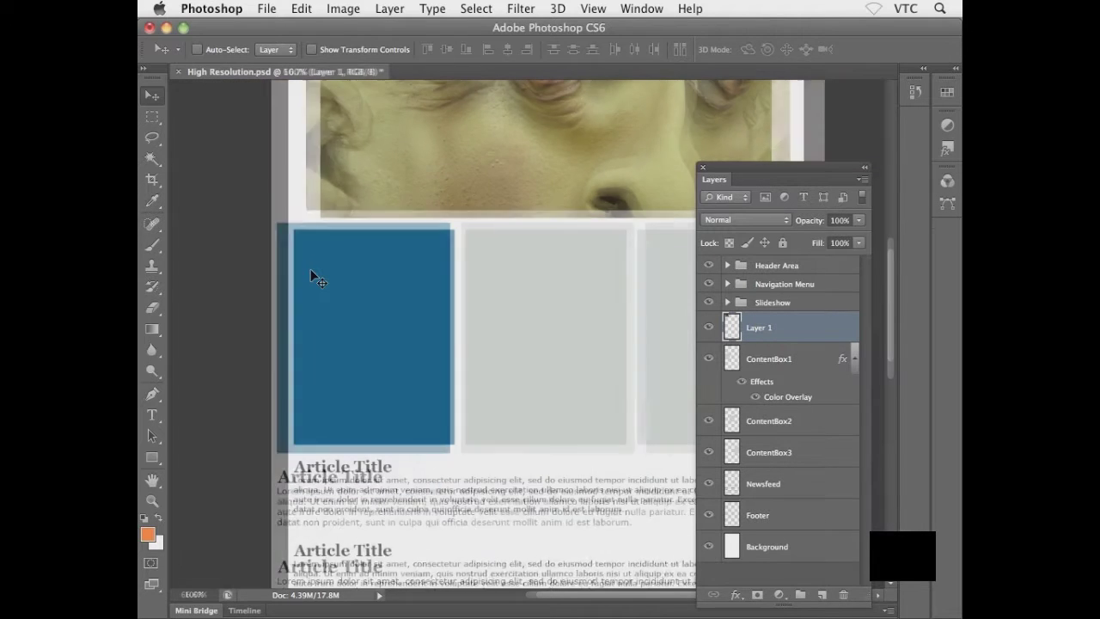
pyautogui.press('super+minus')
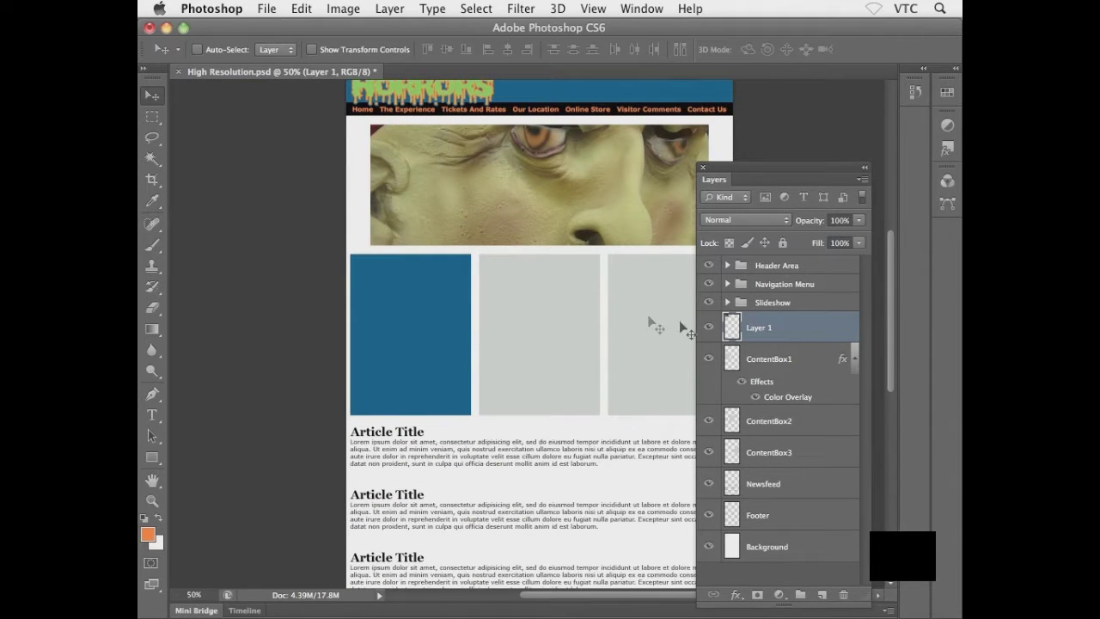
pyautogui.moveTo(538, 236); pyautogui.dragTo(518, 290)
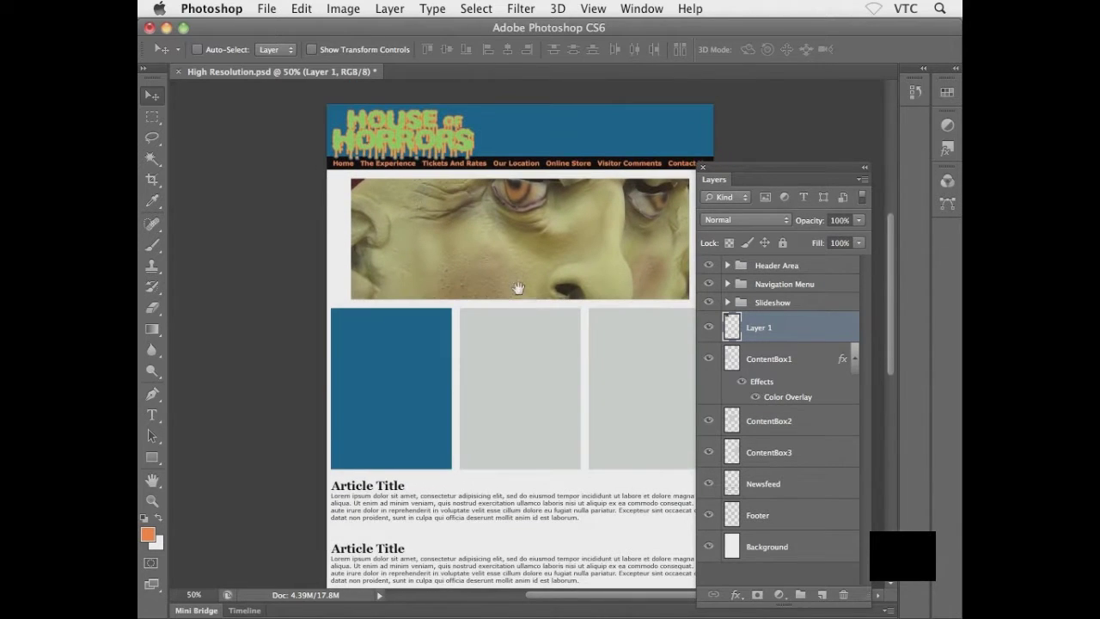
pyautogui.doubleClick(755, 329)
pyautogui.hotkey('ctrl', 't')
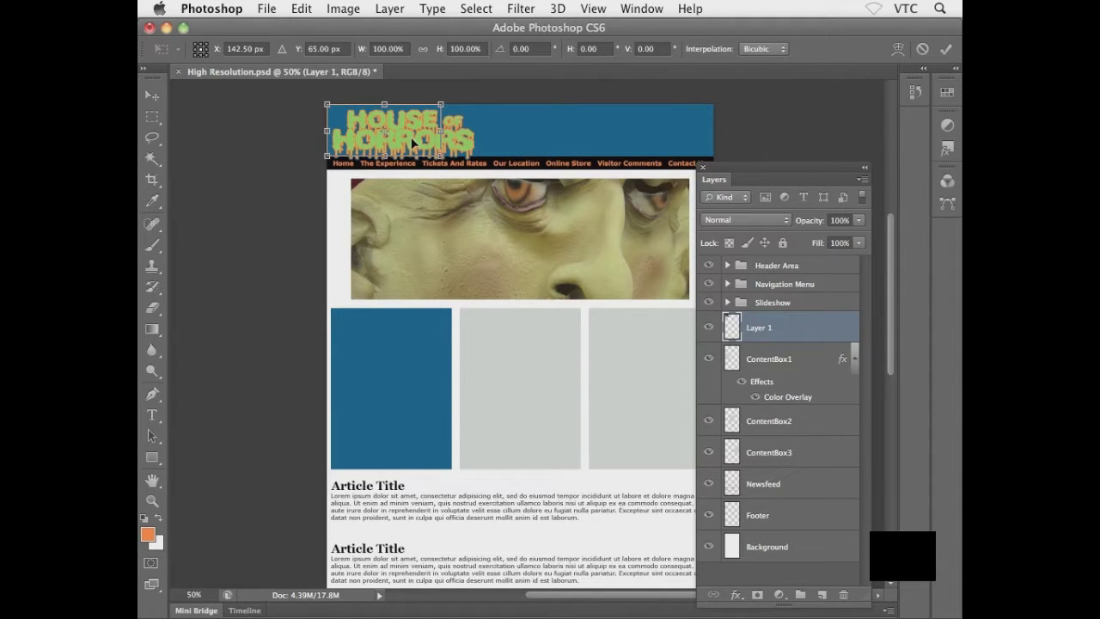
pyautogui.moveTo(402, 133); pyautogui.dragTo(410, 351)
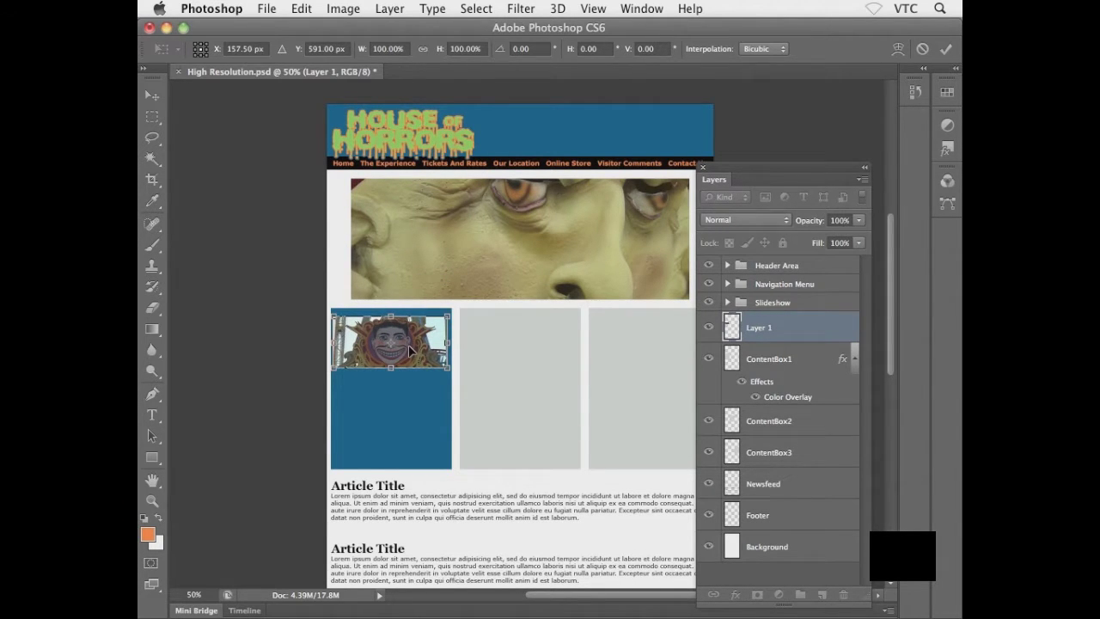
pyautogui.press('super+1')
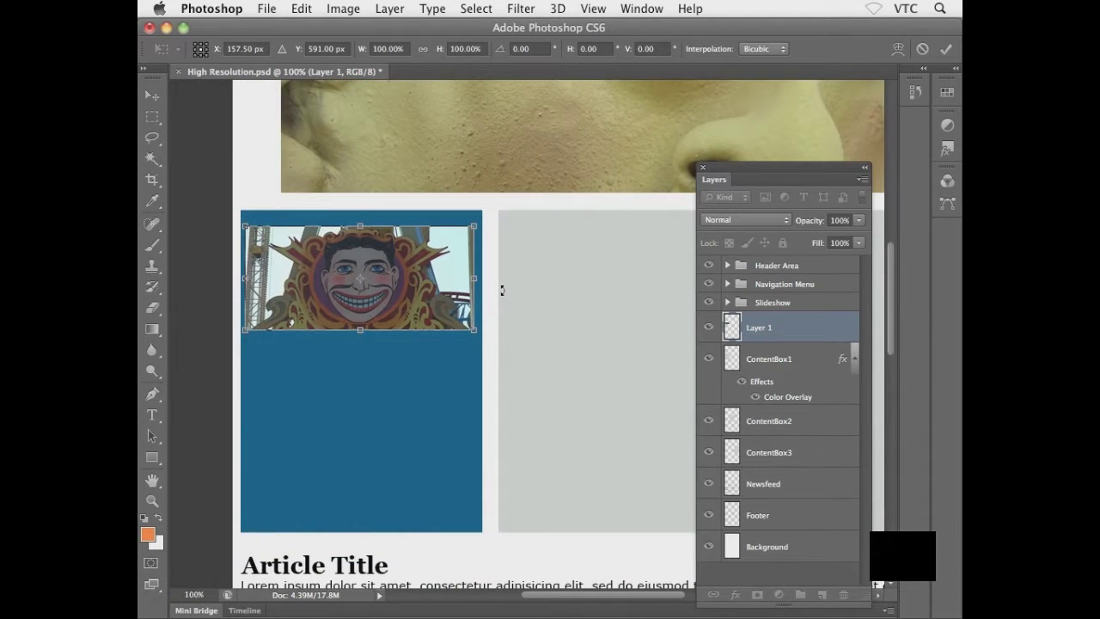
pyautogui.press('super+equal')
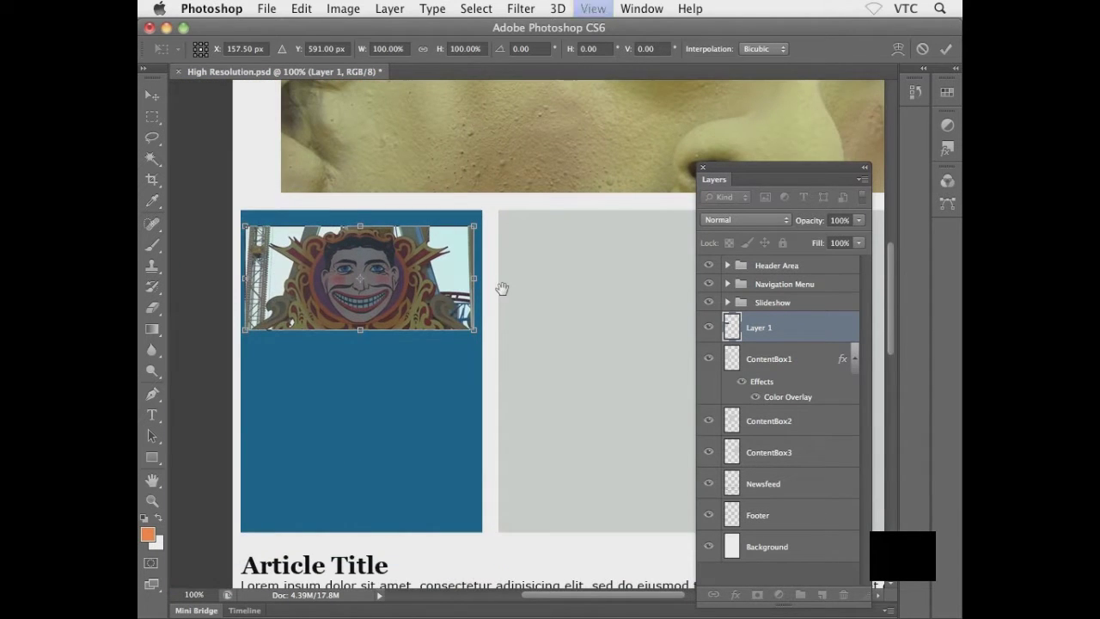
pyautogui.moveTo(383, 258); pyautogui.dragTo(587, 290)
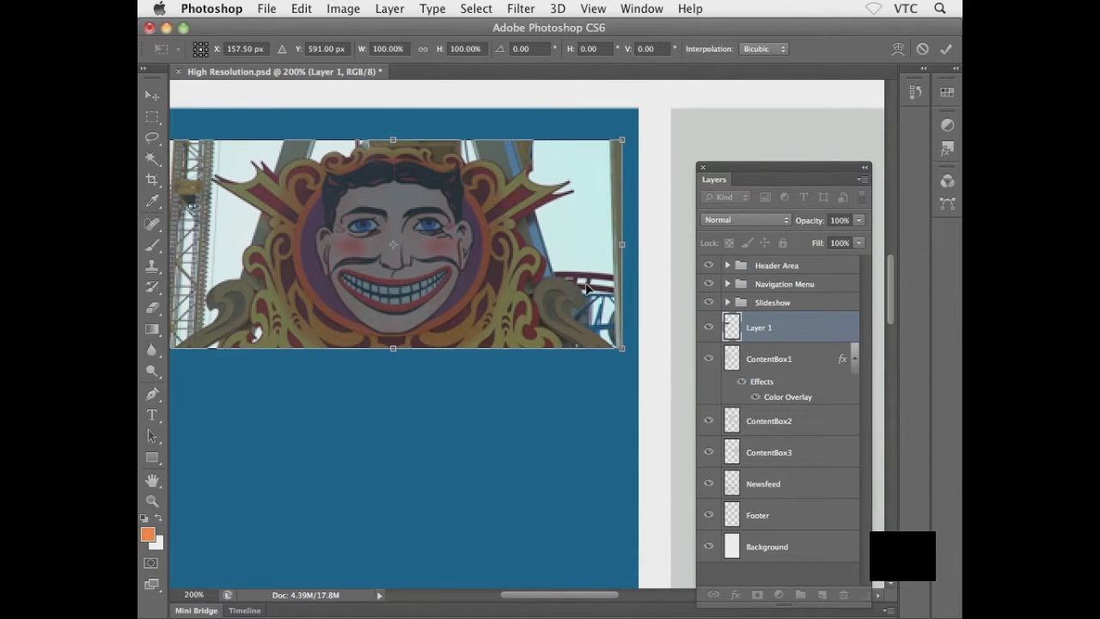
pyautogui.press('super+minus')
pyautogui.moveTo(585, 284); pyautogui.dragTo(416, 273)
pyautogui.press('Return')
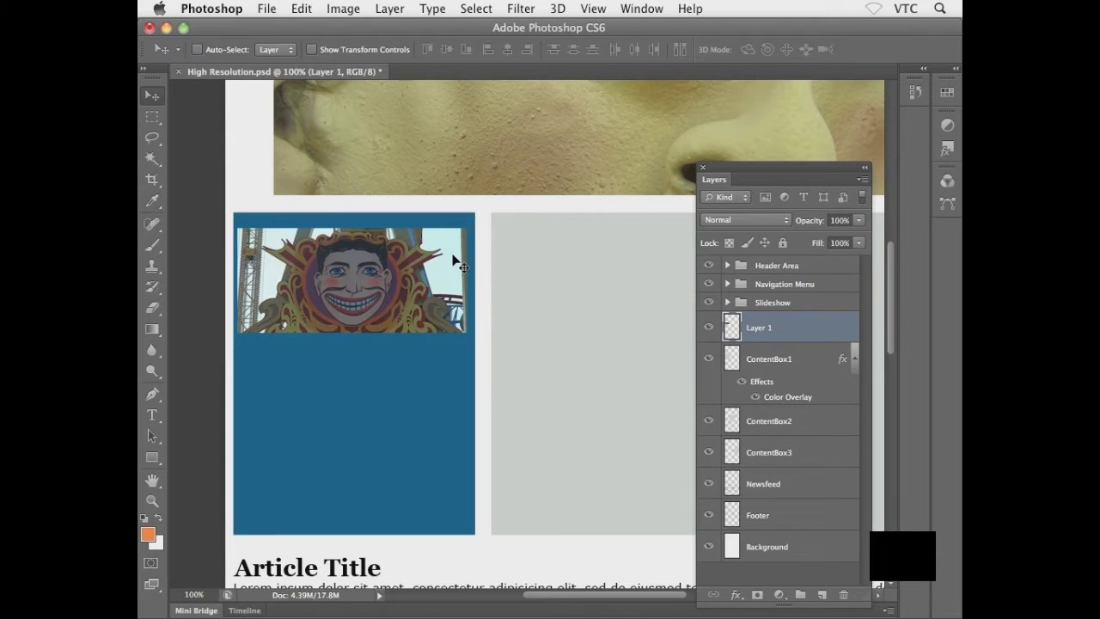
# Rename Layer 1 as EmilyDickinson
pyautogui.doubleClick(758, 329)
pyautogui.write('SmilyDink')
pyautogui.press('BackSpace')
pyautogui.press('BackSpace')
pyautogui.write('ckinson')
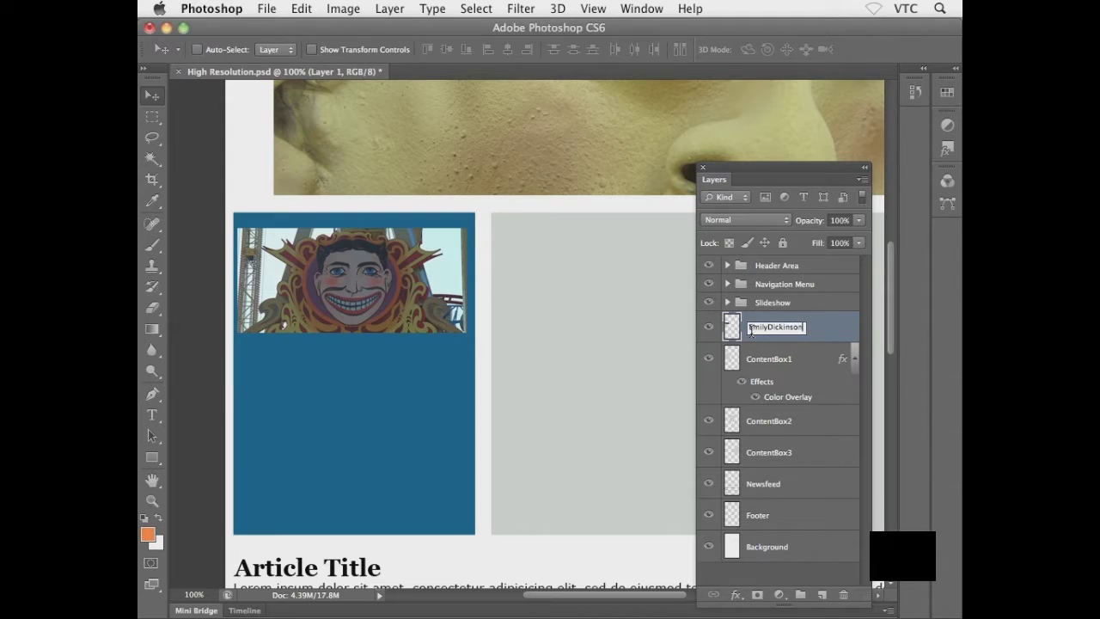
pyautogui.press('Return')
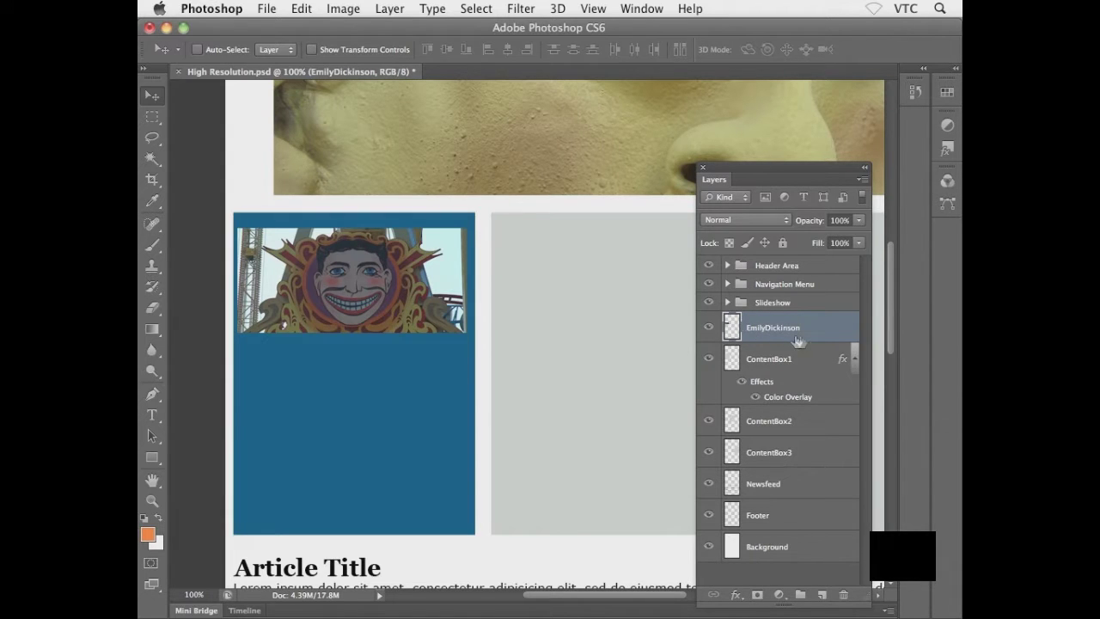
# Add a white (ffffff) Stroke effect to the EmilyDickinson layer, leaving Color Overlay off
pyautogui.doubleClick(841, 327)
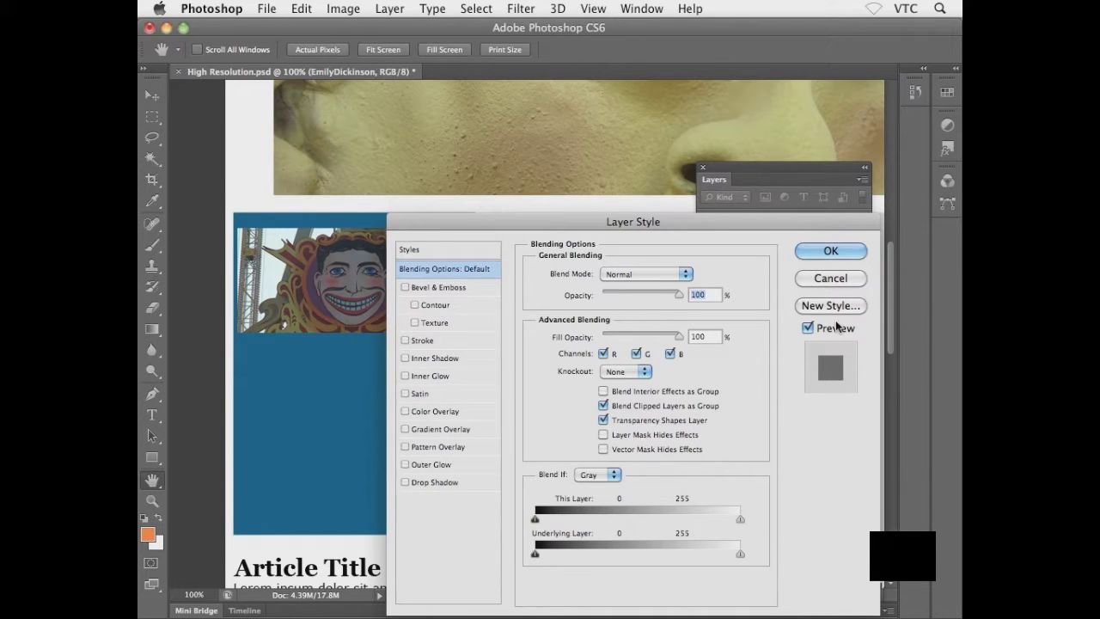
pyautogui.moveTo(590, 222); pyautogui.dragTo(678, 175)
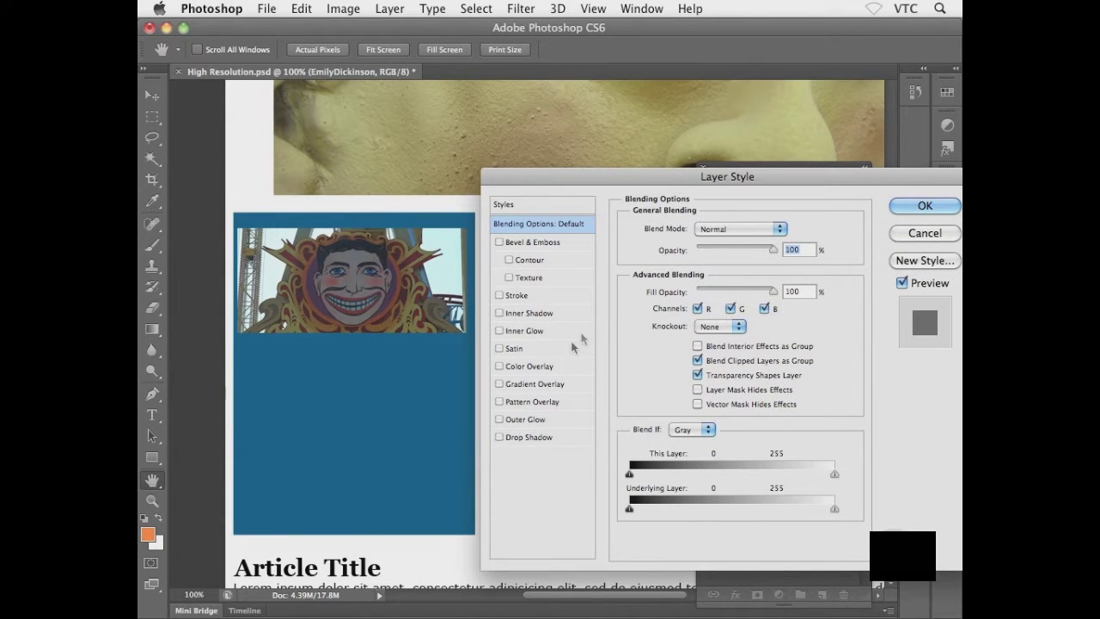
pyautogui.click(532, 367)
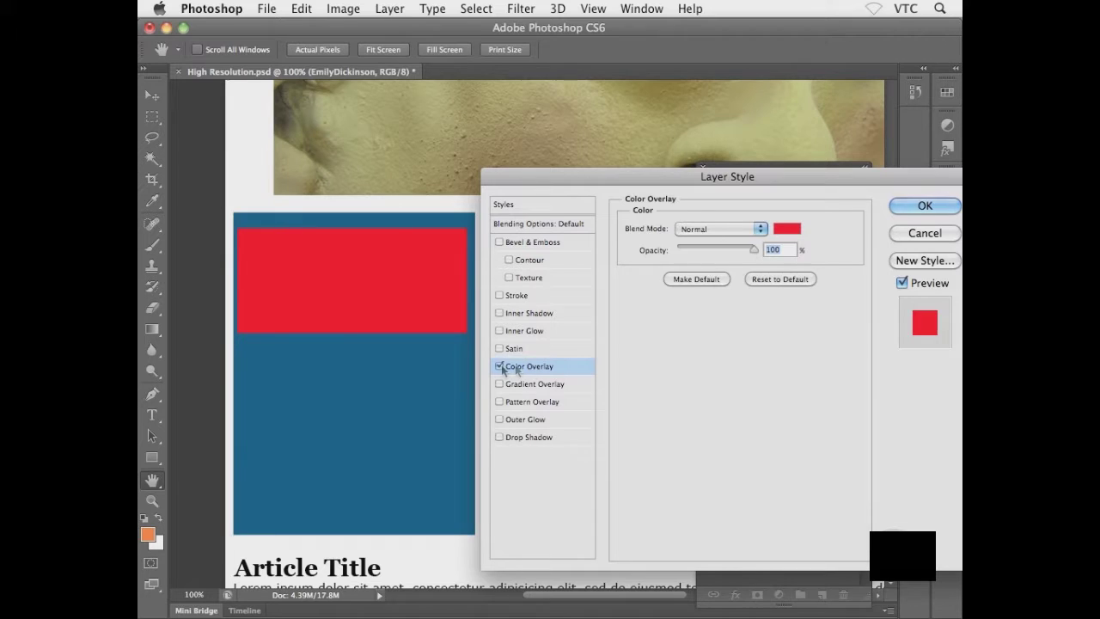
pyautogui.click(500, 366)
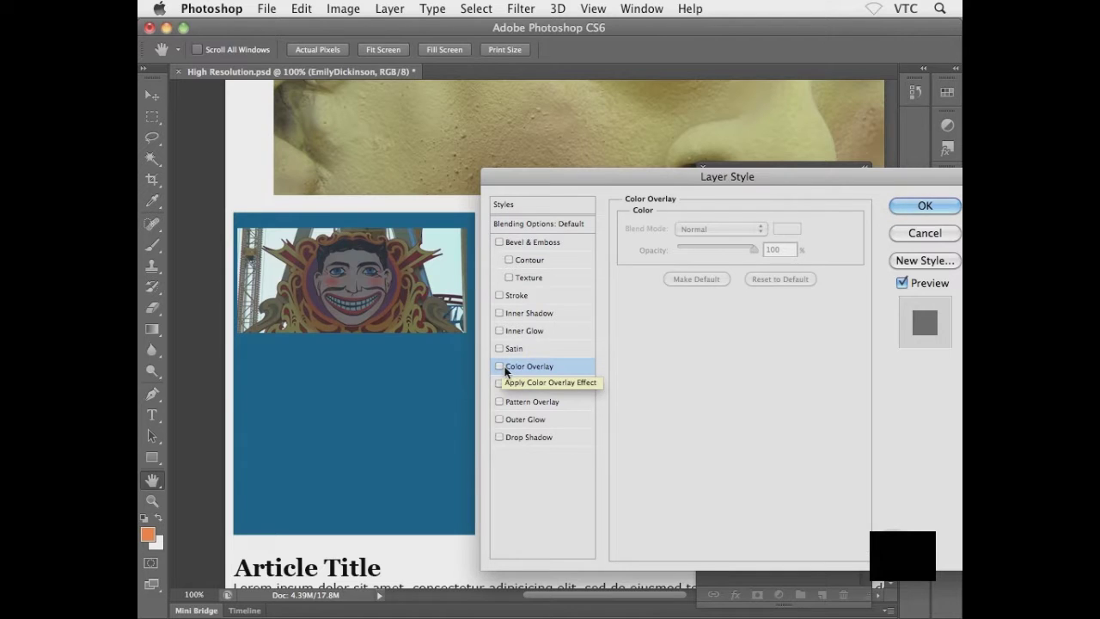
pyautogui.click(503, 296)
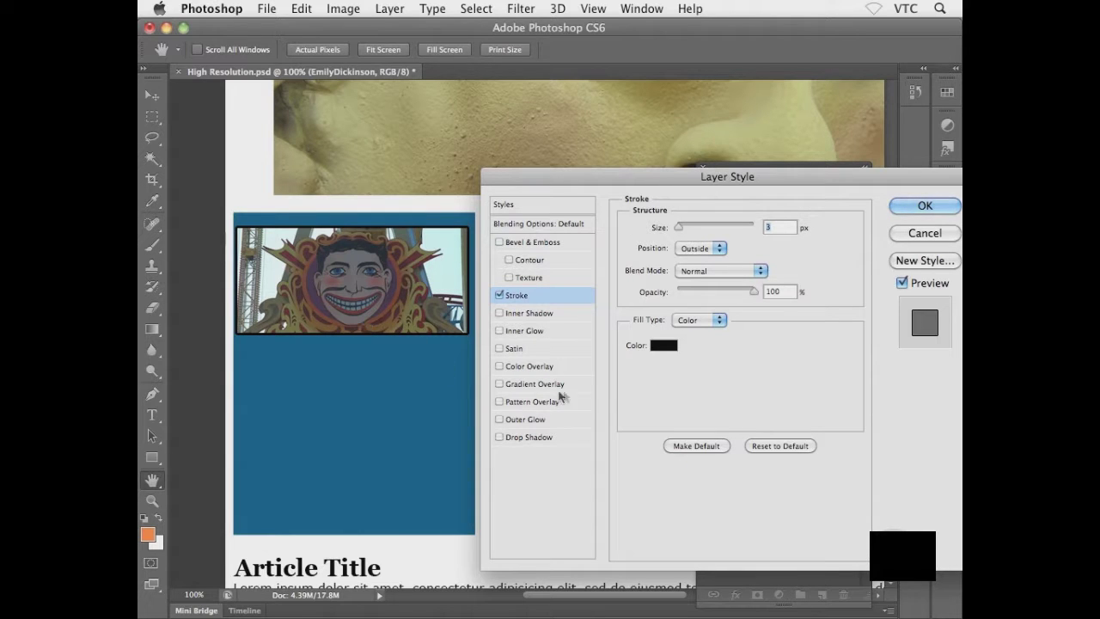
pyautogui.click(657, 348)
pyautogui.moveTo(397, 387)
pyautogui.mouseDown()
pyautogui.moveTo(400, 252)
pyautogui.moveTo(386, 246)
pyautogui.mouseUp()
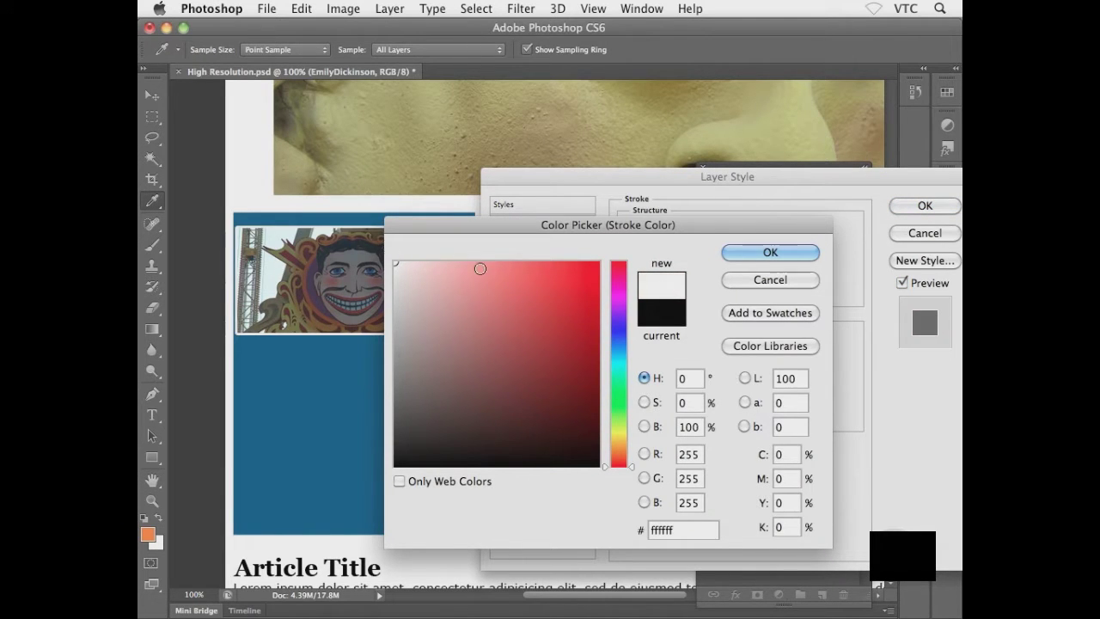
pyautogui.click(733, 252)
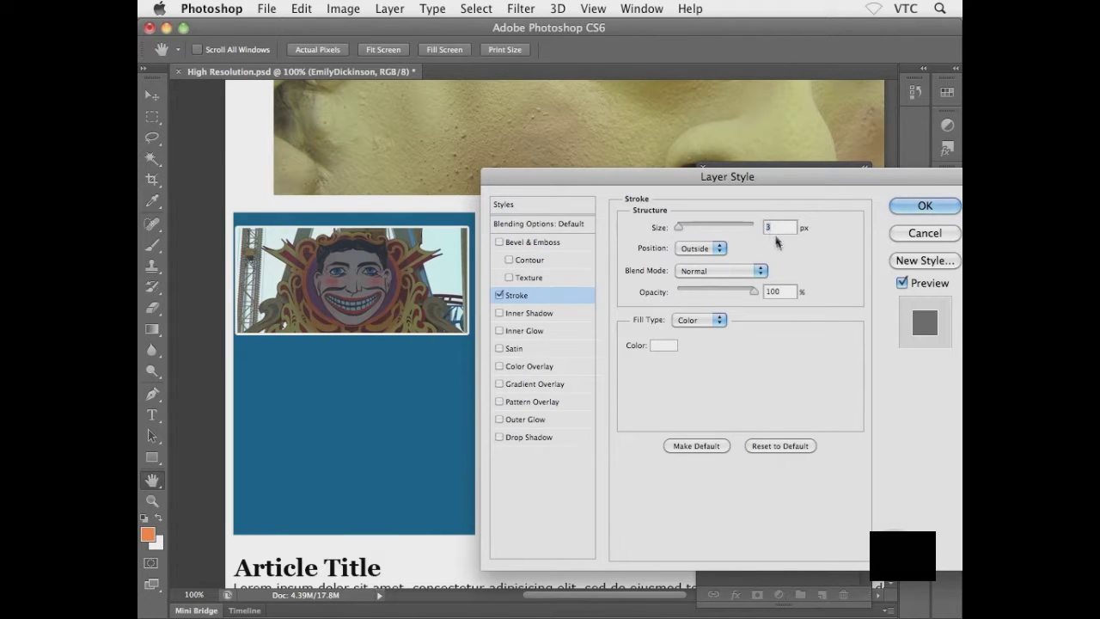
# Set the stroke's size to 5 px and its position to Inside, and apply the layer style
pyautogui.write('5')
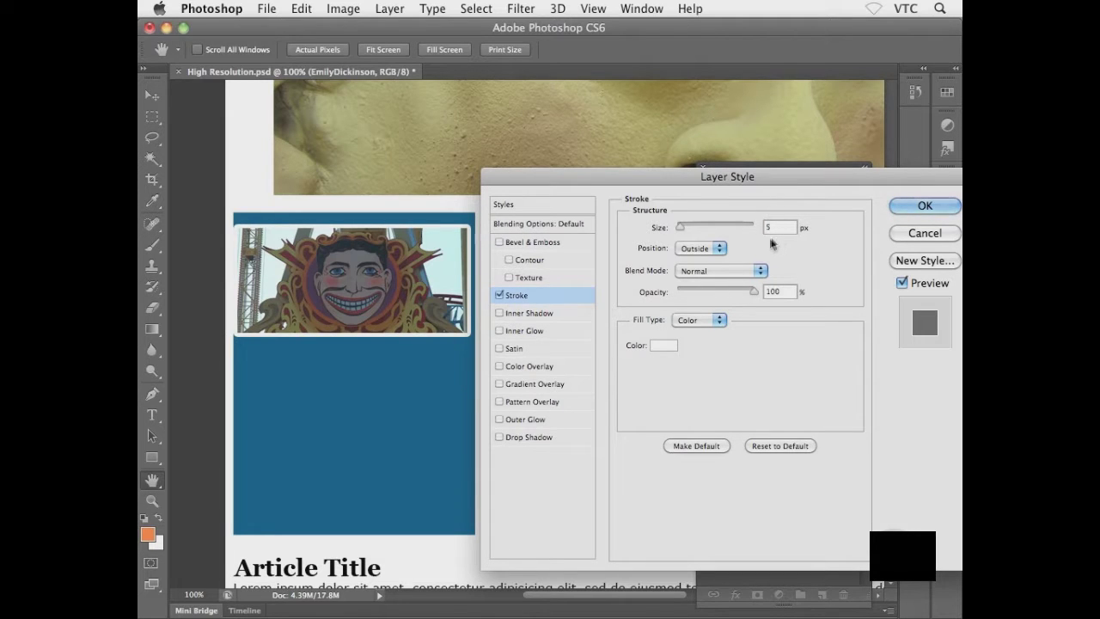
pyautogui.click(718, 249)
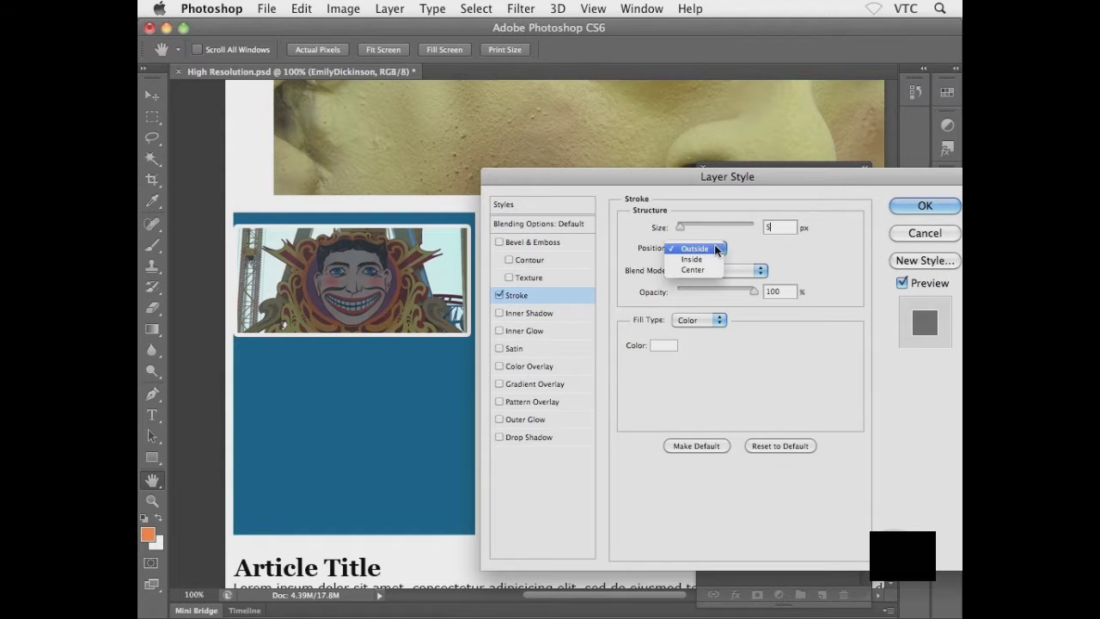
pyautogui.click(712, 259)
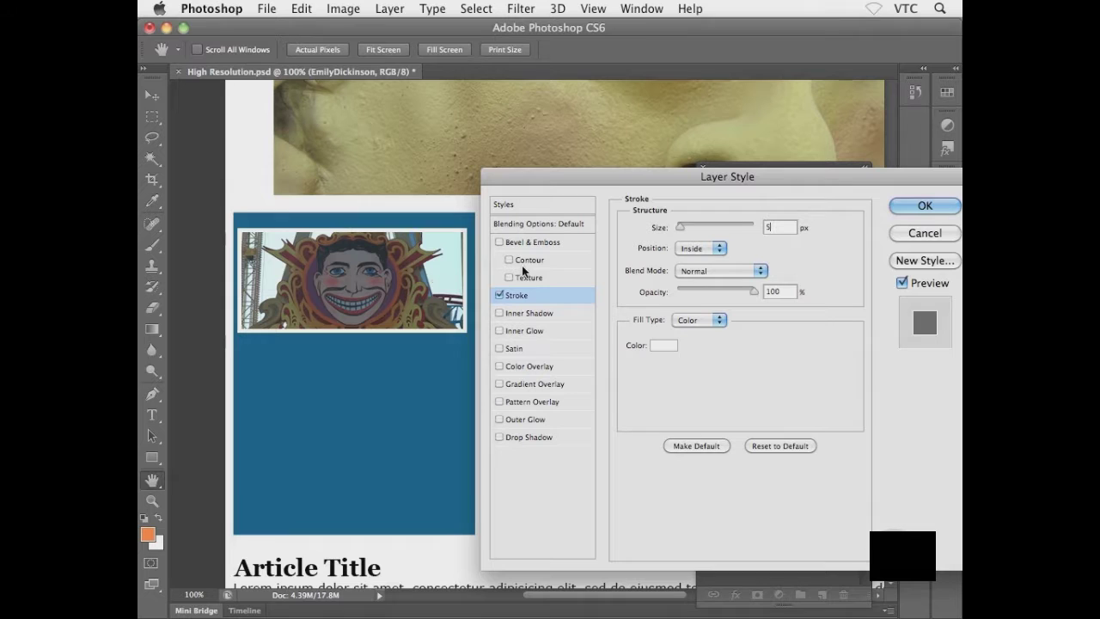
pyautogui.click(902, 208)
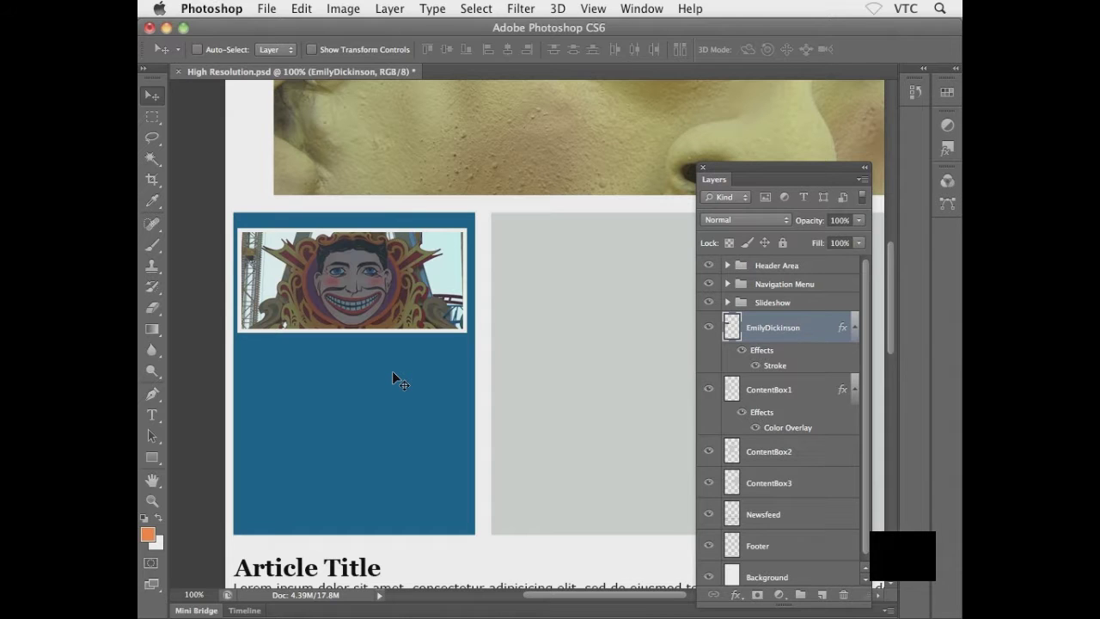
# Free-transform the EmilyDickinson picture from its upper-left reference point to X 18 px, Y 545 px
pyautogui.press('super+t')
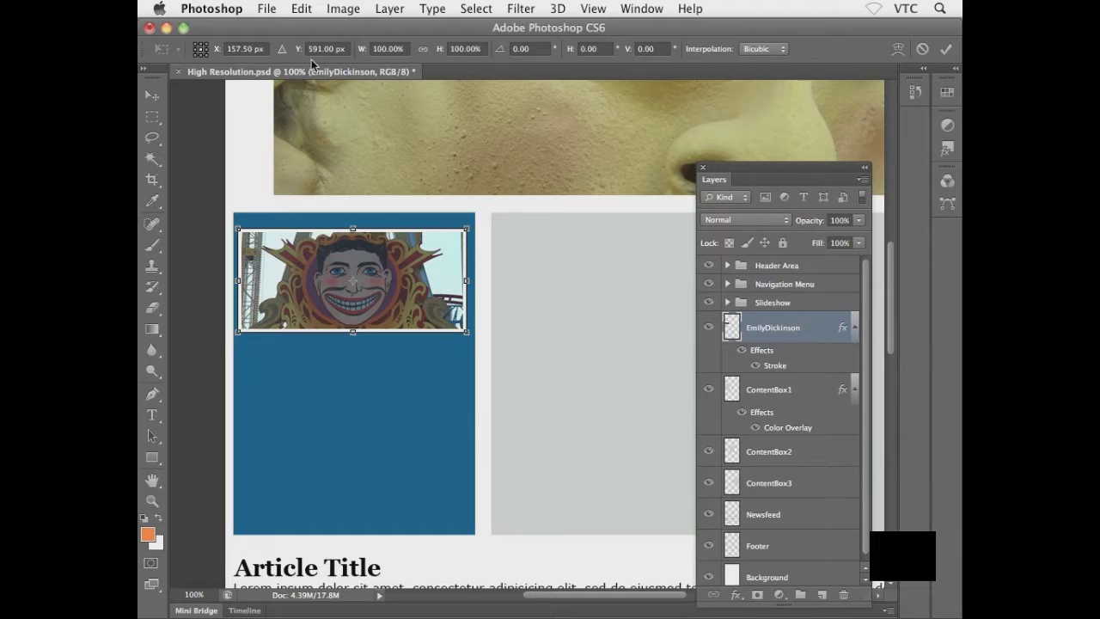
pyautogui.click(196, 45)
pyautogui.click(247, 49)
pyautogui.moveTo(248, 49); pyautogui.dragTo(225, 50)
pyautogui.write('18')
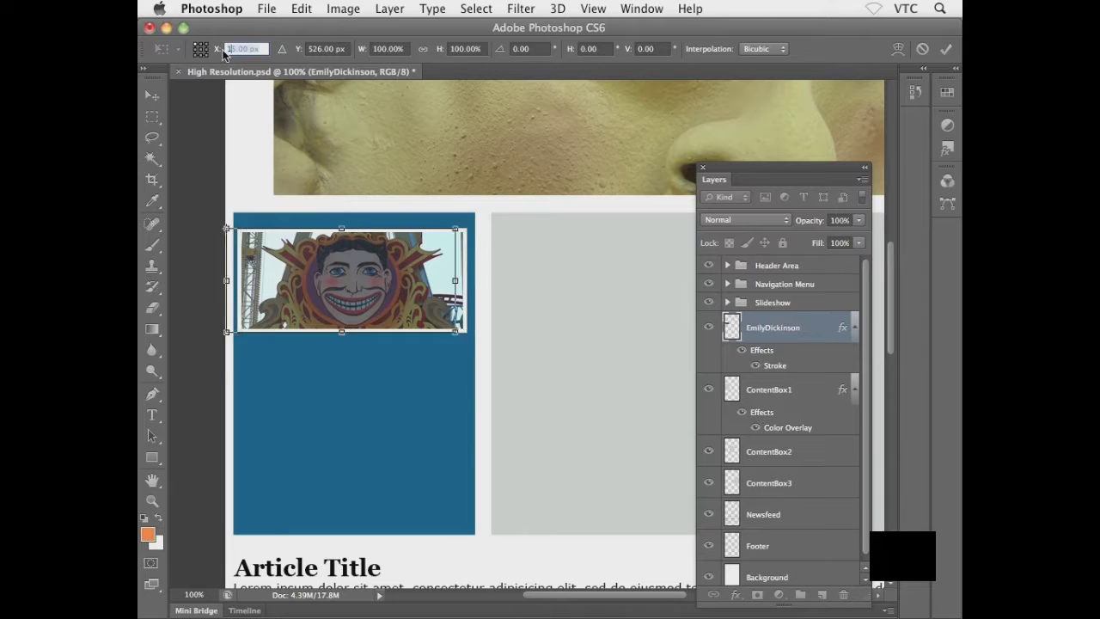
pyautogui.press('Tab')
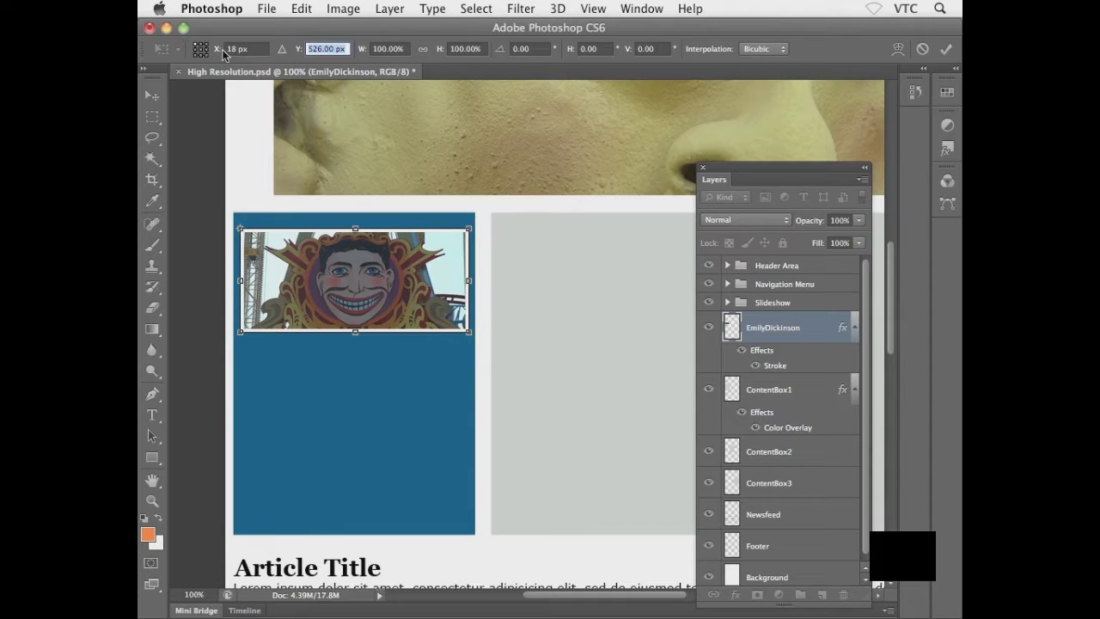
pyautogui.write('545')
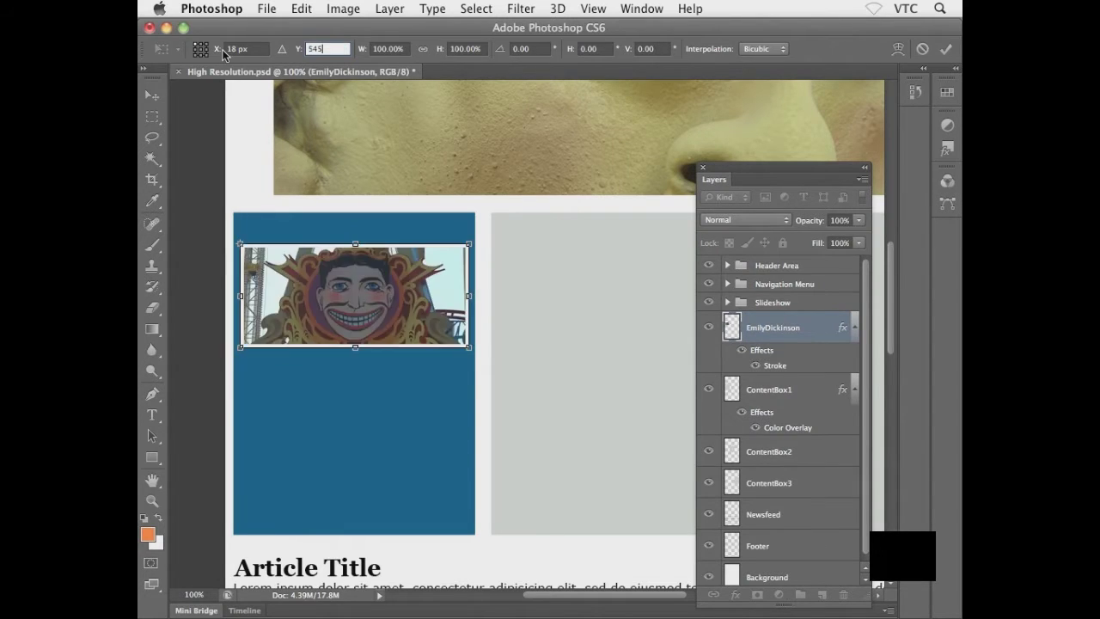
pyautogui.write('px')
pyautogui.press('Return')
pyautogui.press('Return')
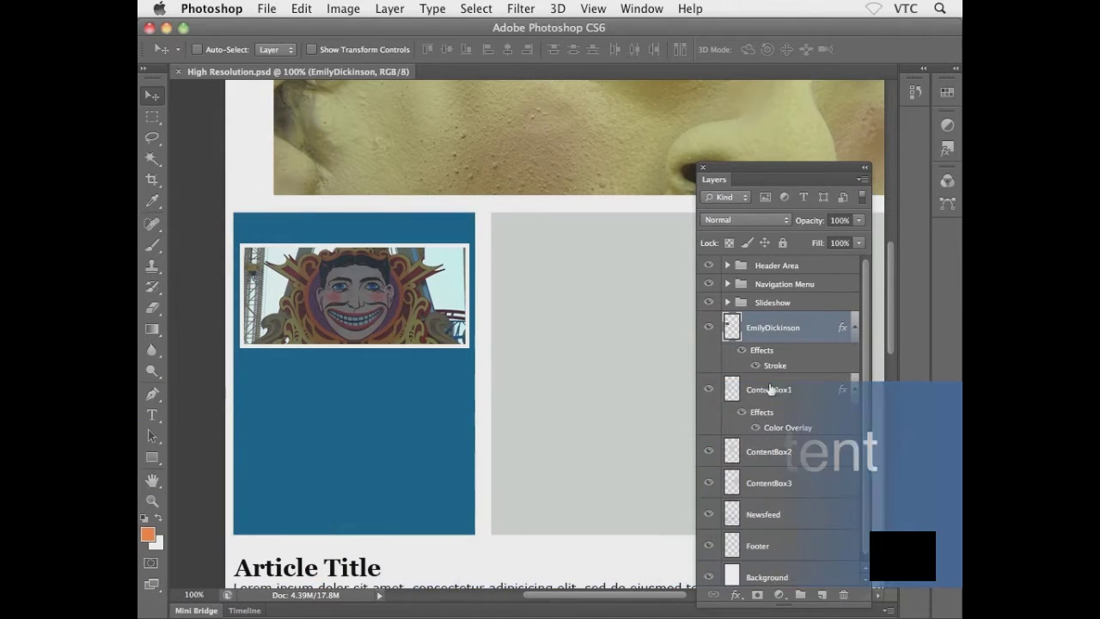
pyautogui.keyDown('shift'); pyautogui.click(771, 391); pyautogui.keyUp('shift')
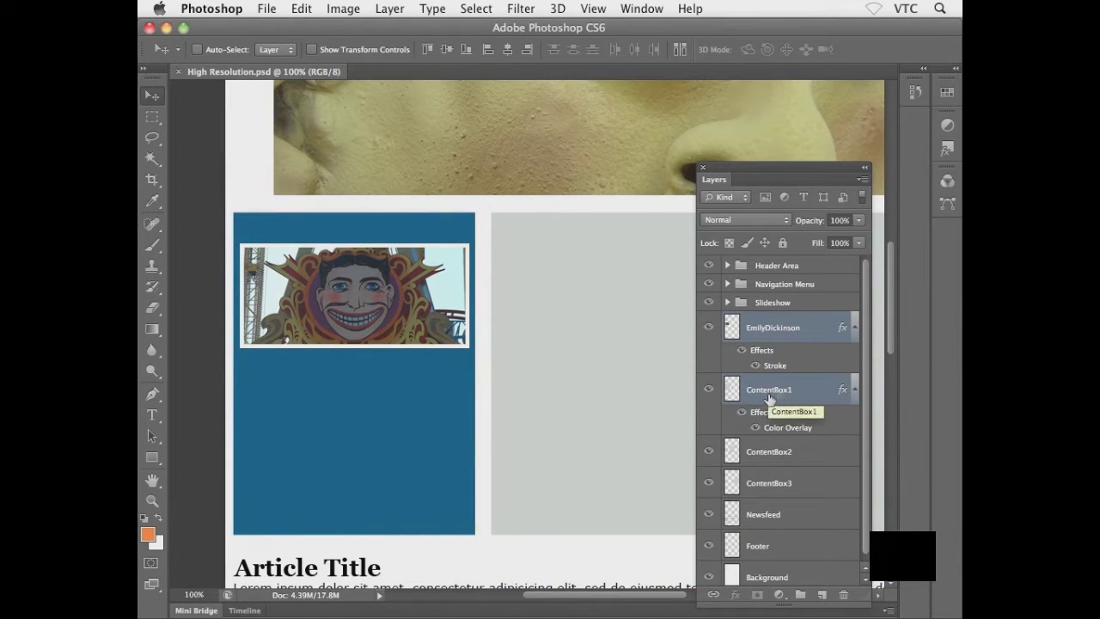
pyautogui.click(806, 333)
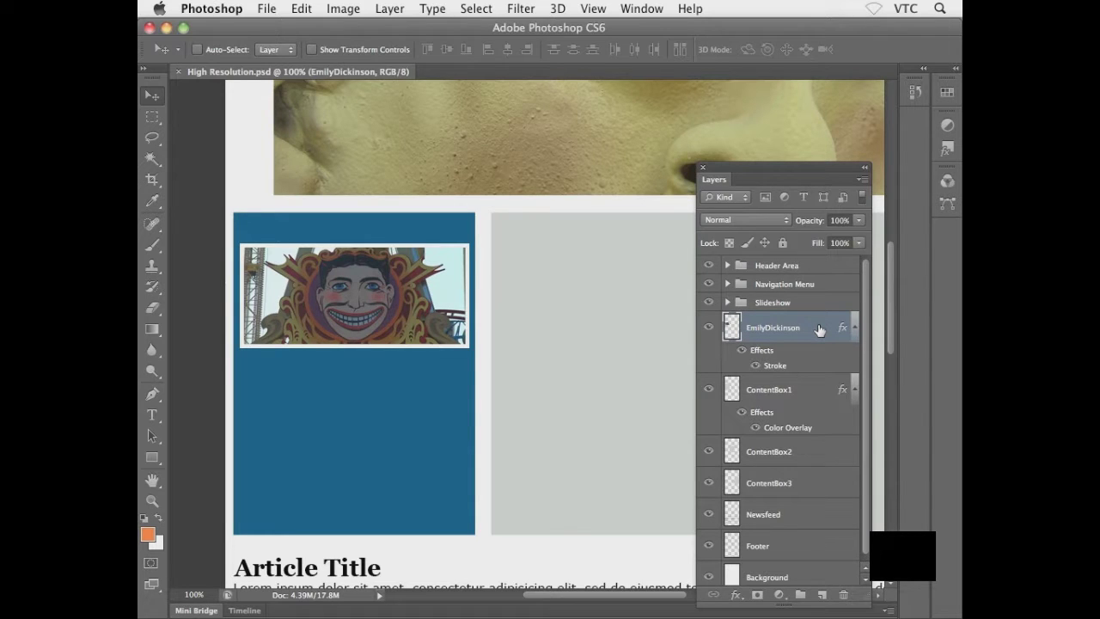
# Switch to Illustrator and close the Vector Smart Object.ai document
pyautogui.press('super+Tab')
pyautogui.press('super+Tab')
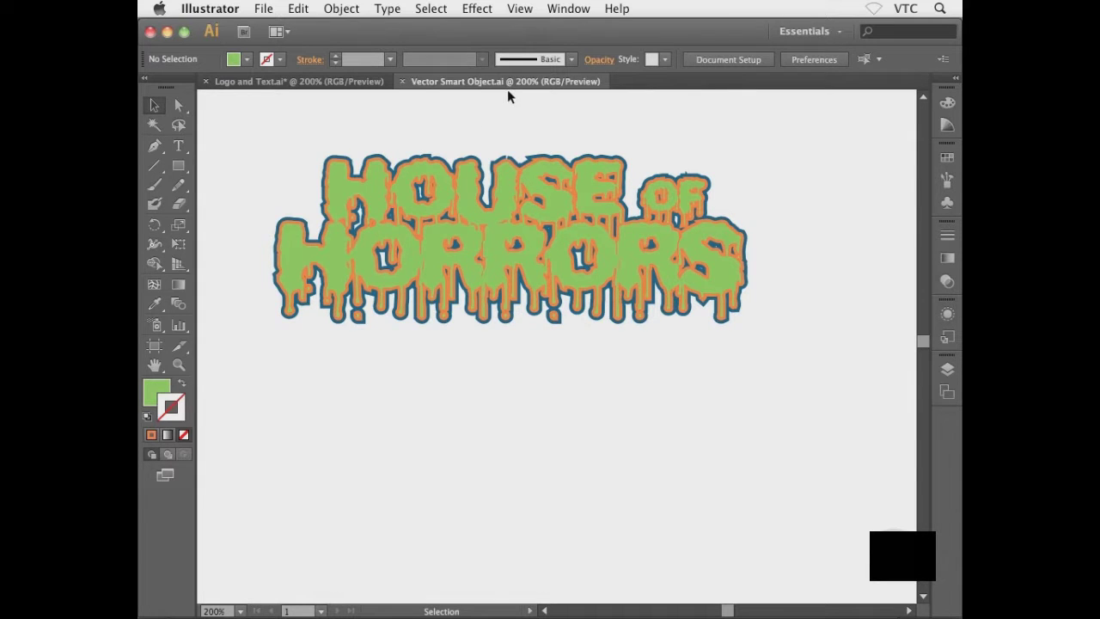
pyautogui.moveTo(492, 133); pyautogui.dragTo(561, 229)
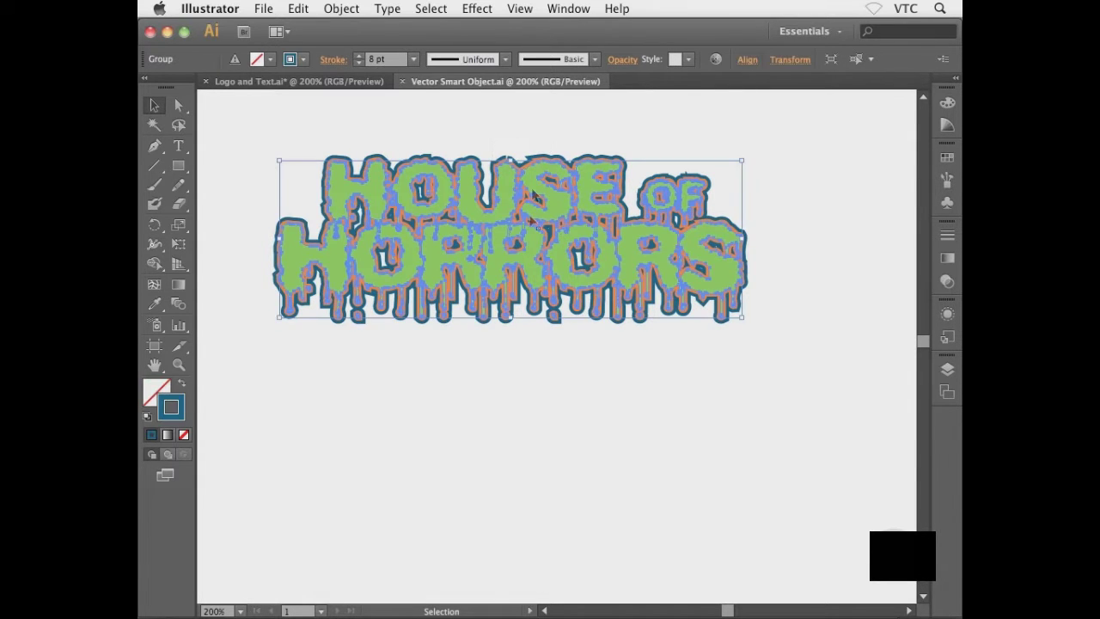
pyautogui.click(529, 143)
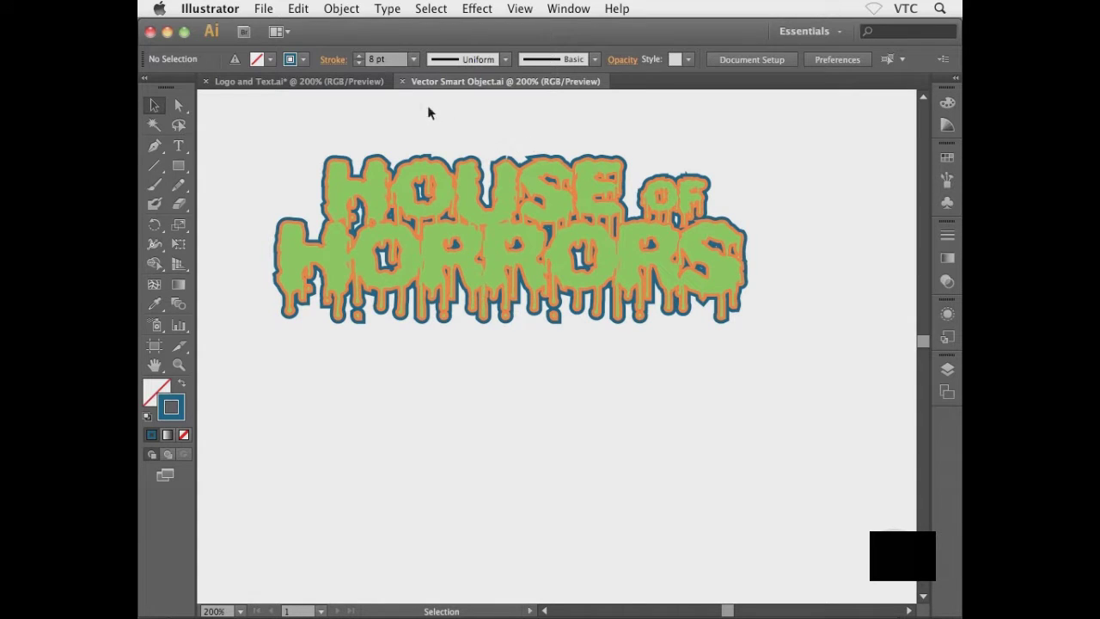
pyautogui.click(402, 81)
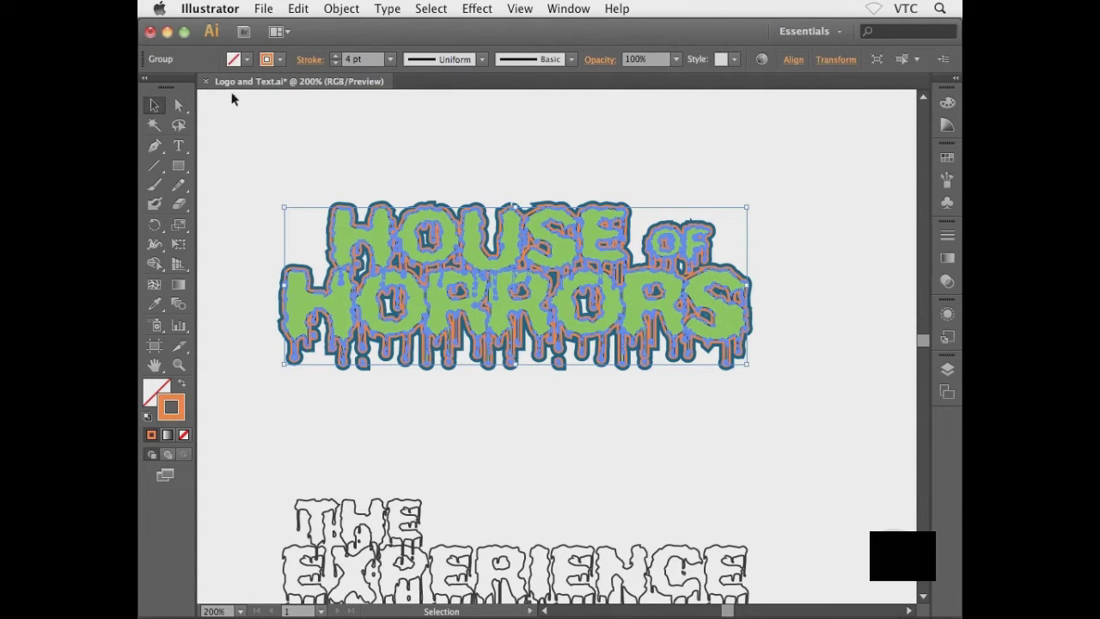
# Examine the colored House of Horrors logo and the uncolored The Experience lettering in Logo and Text.ai
pyautogui.click(327, 133)
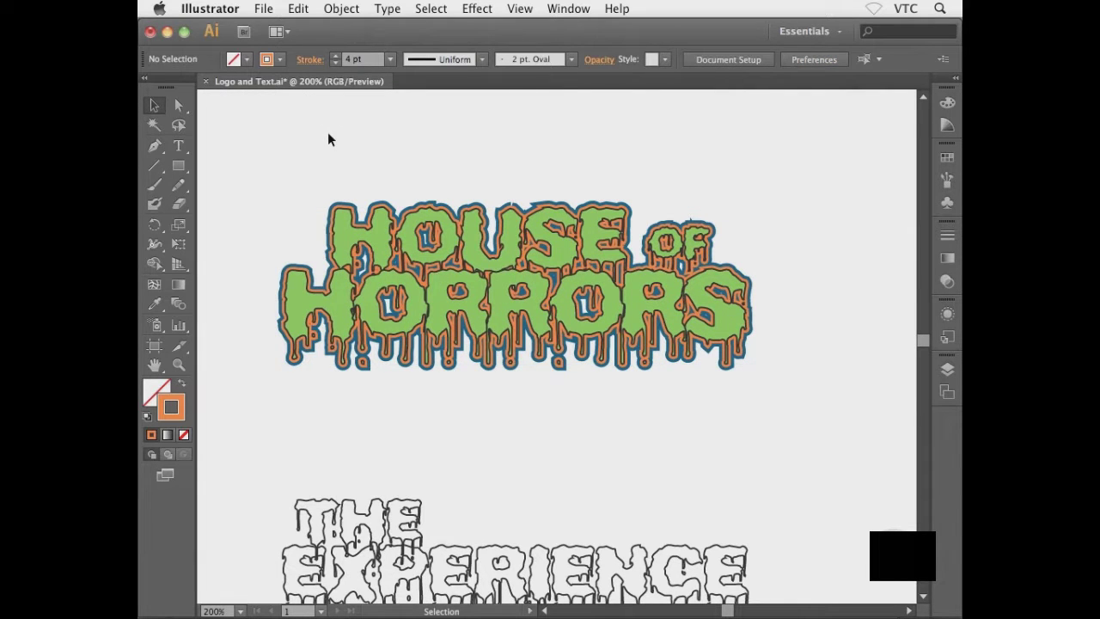
pyautogui.moveTo(341, 161); pyautogui.dragTo(416, 205)
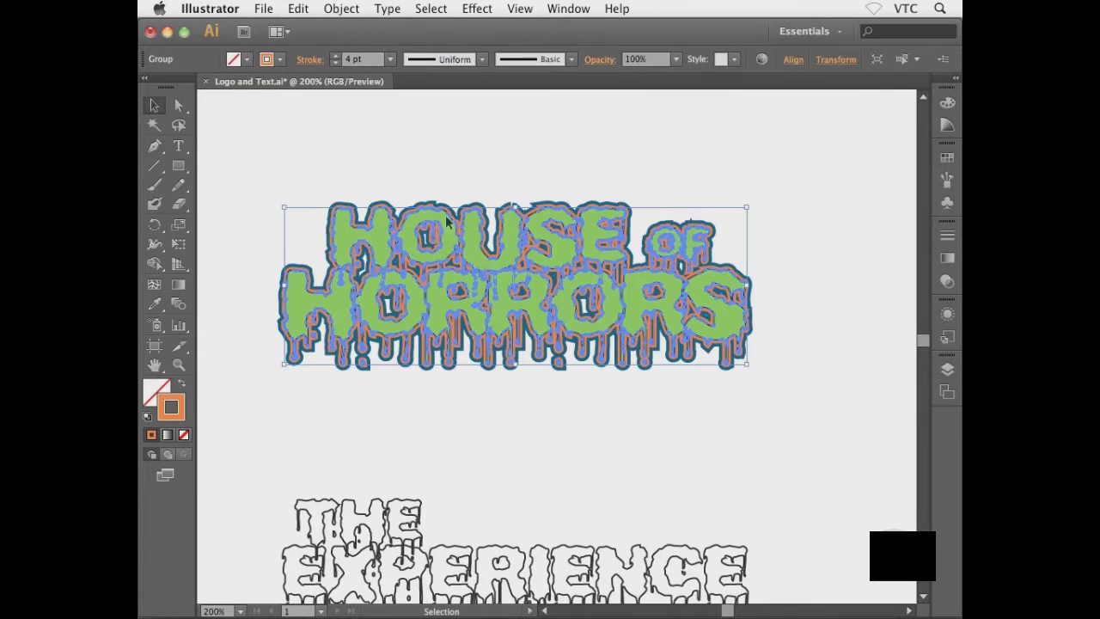
pyautogui.click(435, 170)
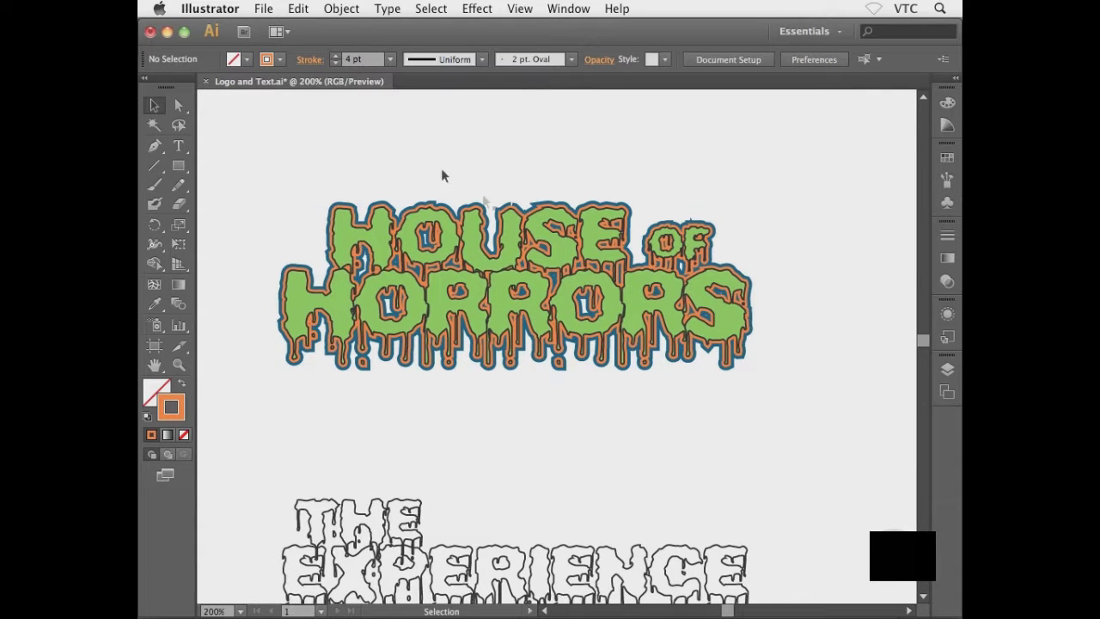
pyautogui.moveTo(536, 398); pyautogui.dragTo(533, 215)
pyautogui.moveTo(365, 275); pyautogui.dragTo(520, 340)
pyautogui.click(533, 256)
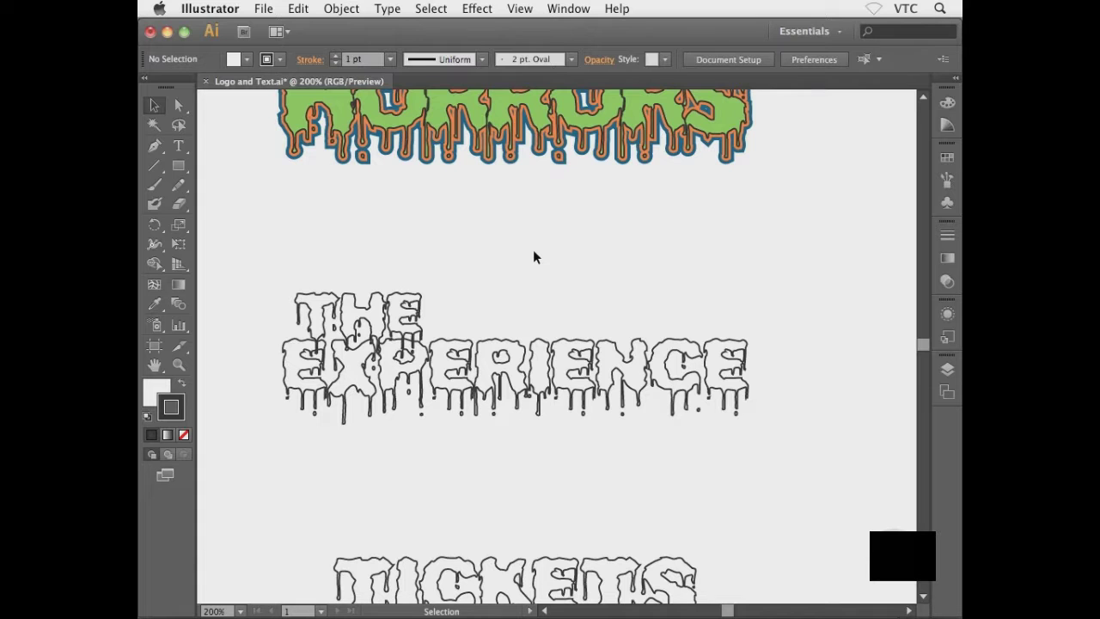
pyautogui.press('space')
pyautogui.moveTo(533, 256); pyautogui.dragTo(498, 413)
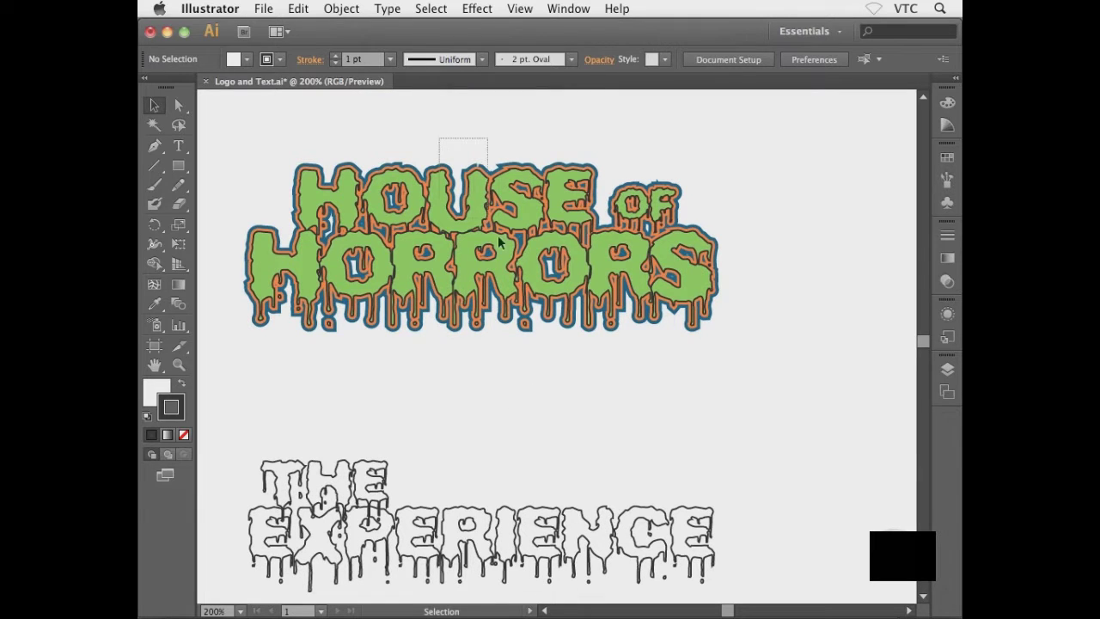
# Save the House of Horrors logo's orange 4 pt stroke color as a new process color swatch, R=240 G=120 B=30
pyautogui.click(516, 269)
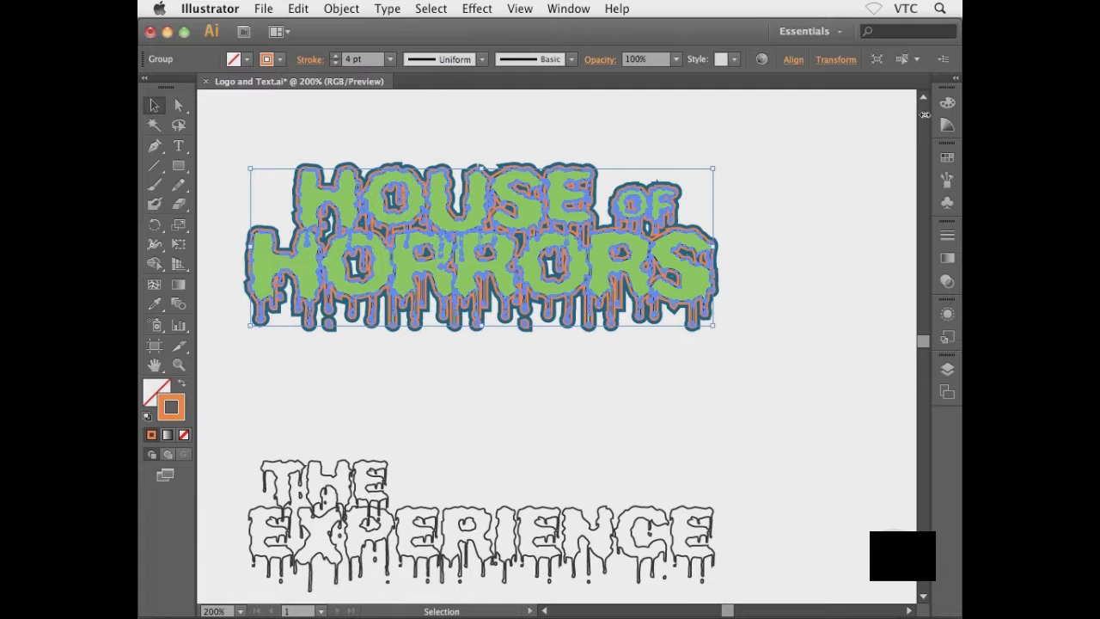
pyautogui.click(953, 80)
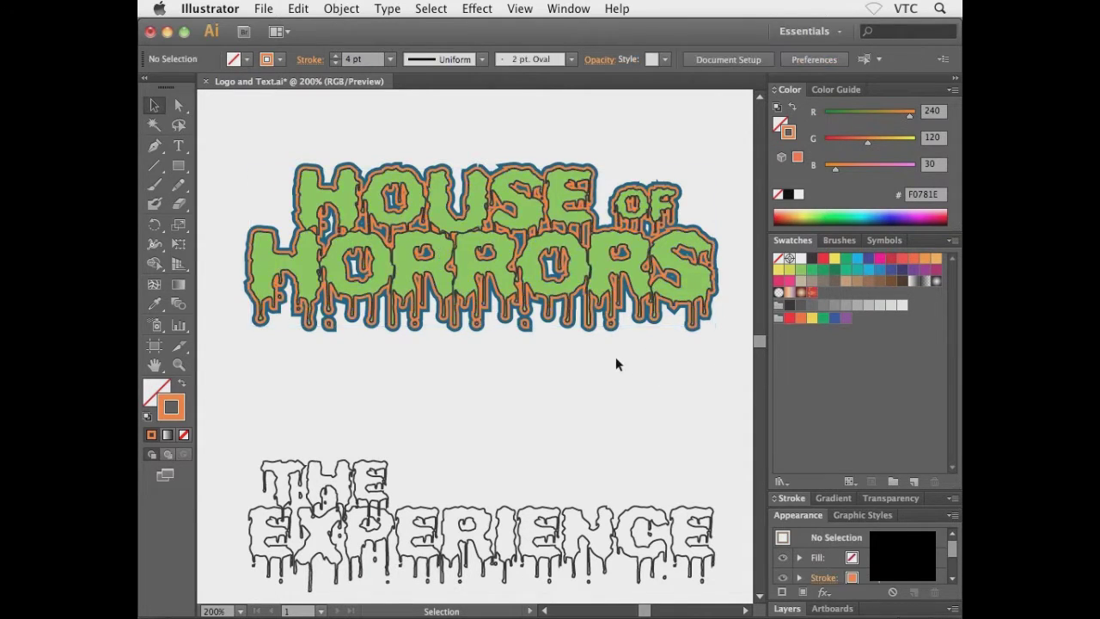
pyautogui.click(599, 263)
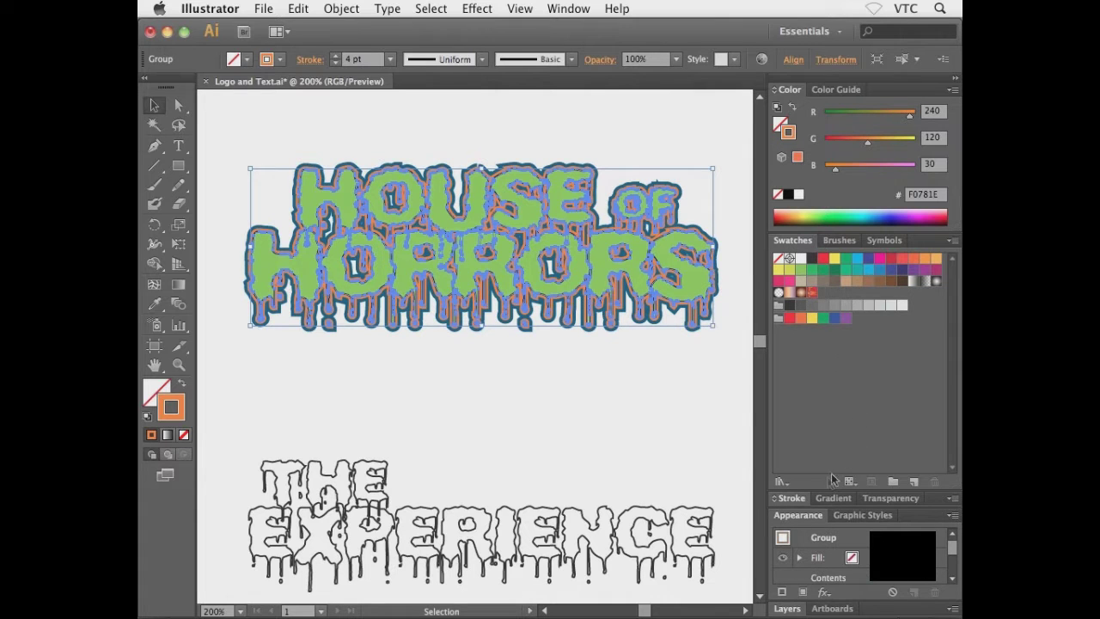
pyautogui.moveTo(804, 507); pyautogui.dragTo(808, 411)
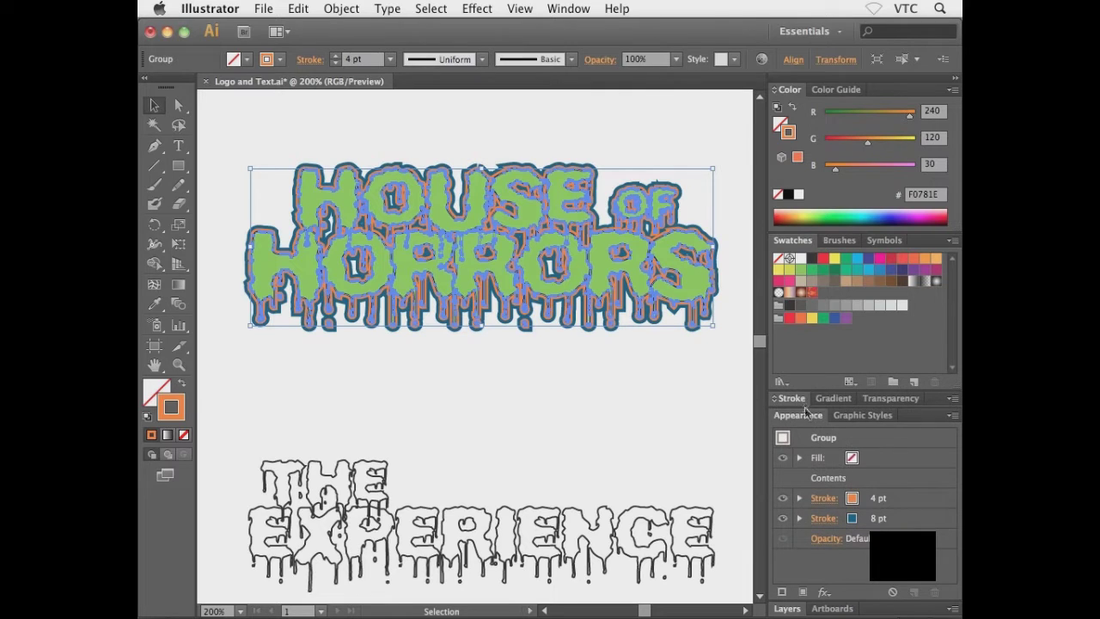
pyautogui.click(896, 500)
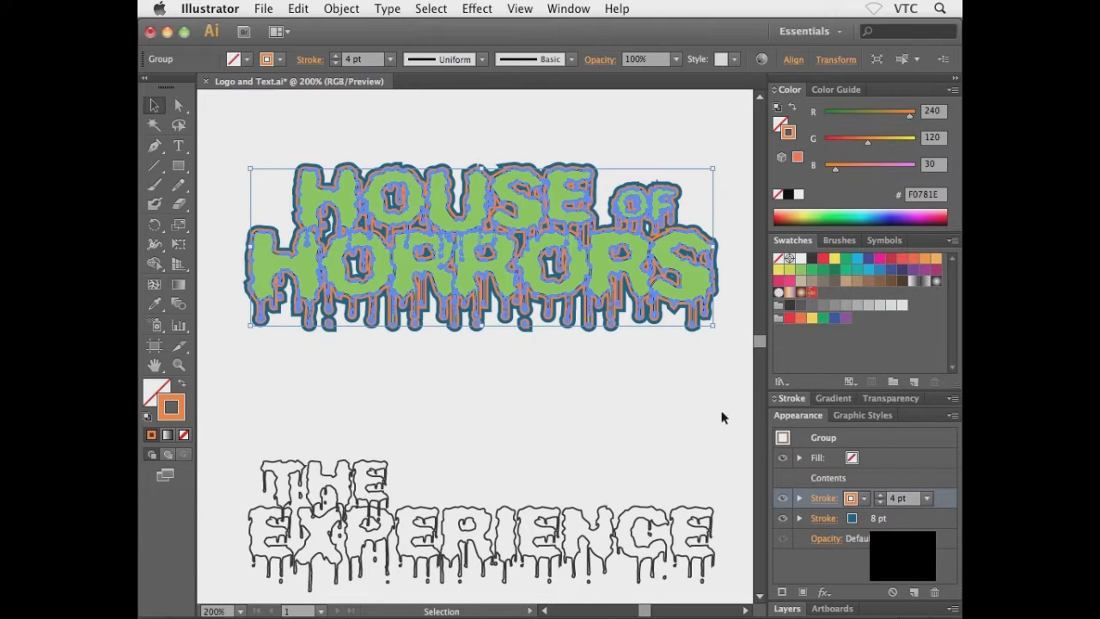
pyautogui.click(913, 383)
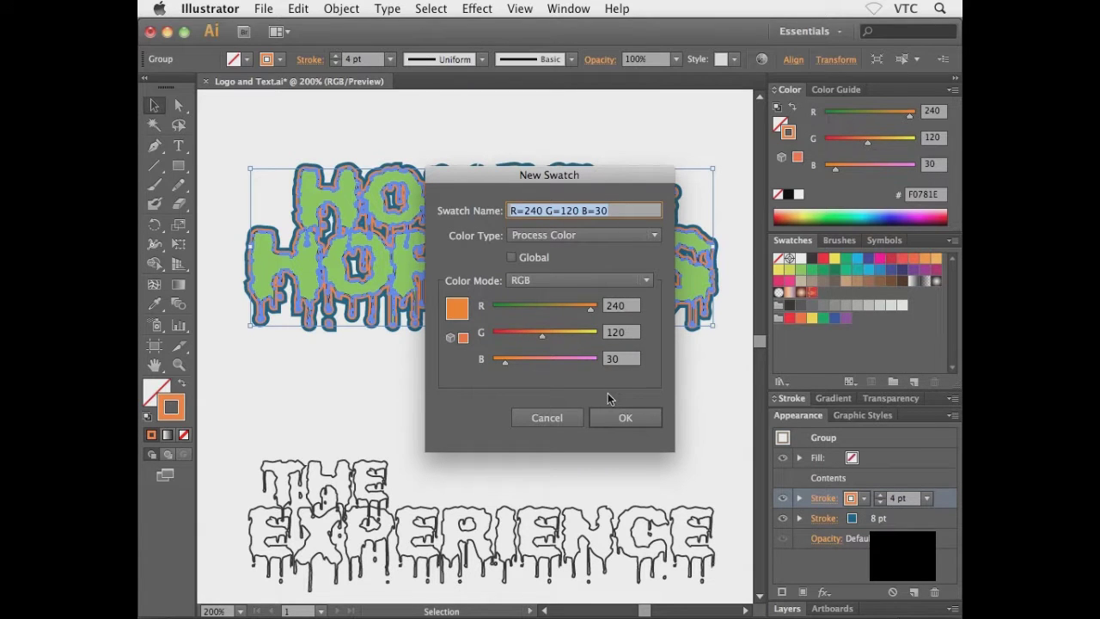
pyautogui.click(602, 416)
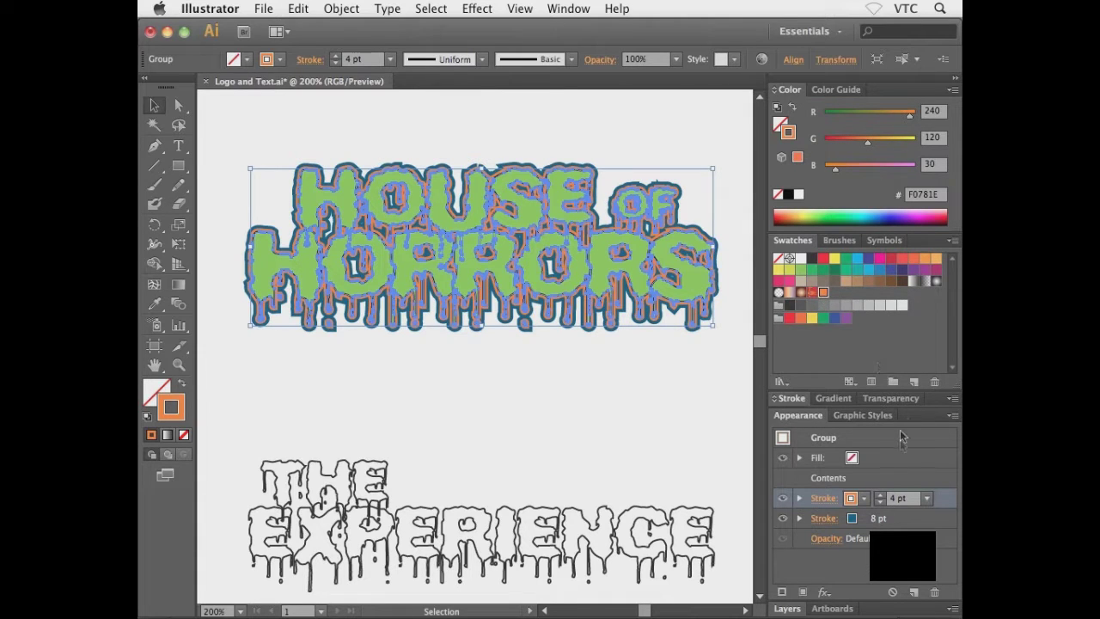
# Save the logo's blue 8 pt stroke color as a new process color swatch, R=0 G=80 B=124, and deselect the logo
pyautogui.click(894, 521)
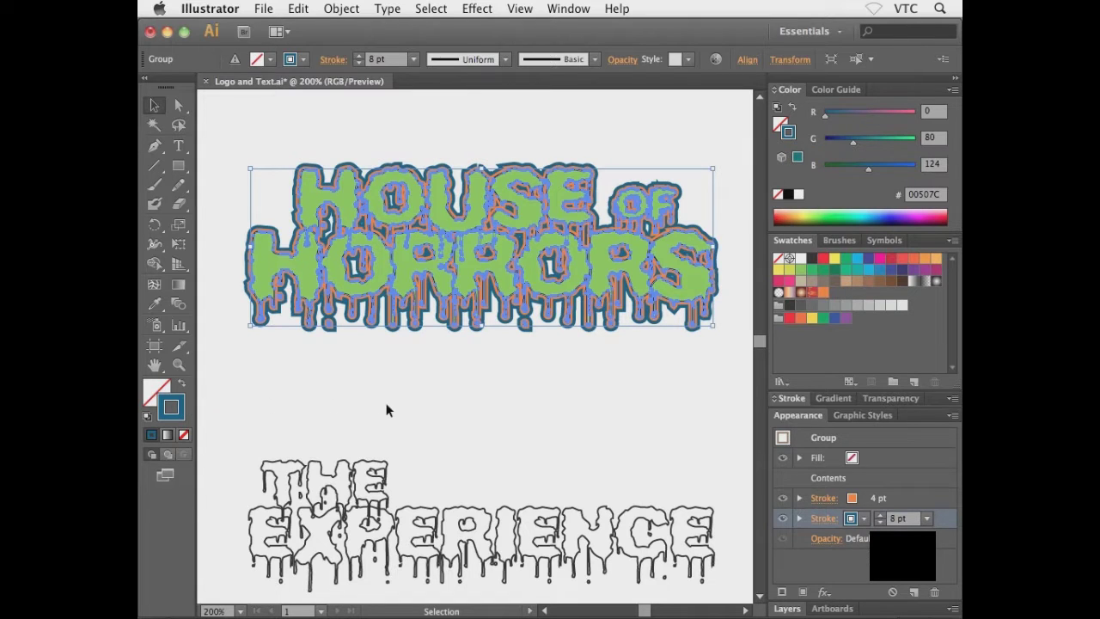
pyautogui.click(913, 384)
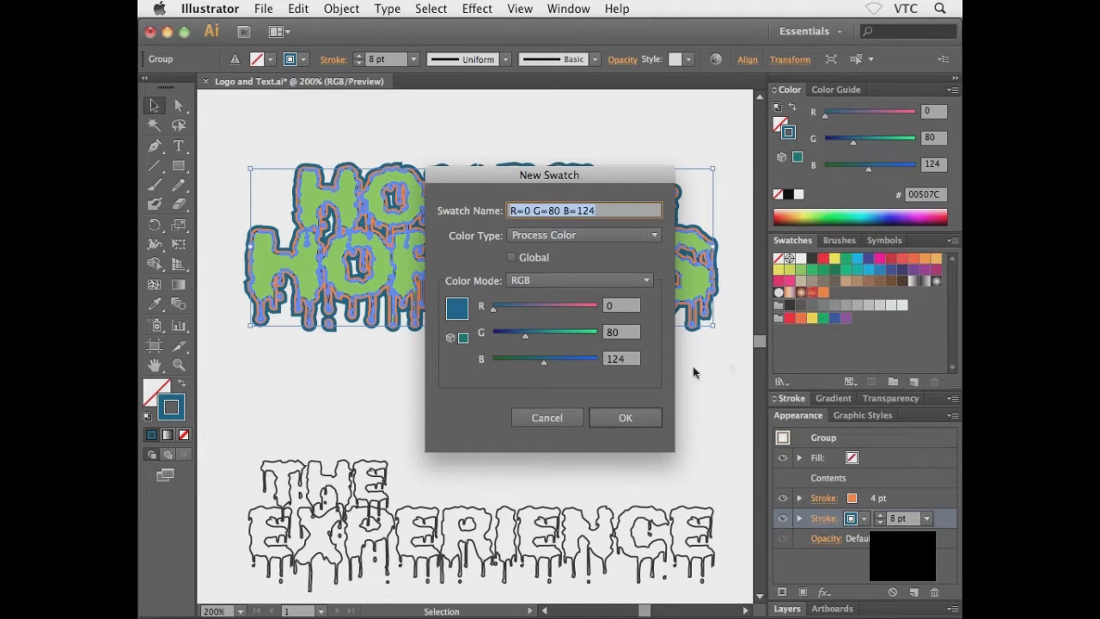
pyautogui.click(611, 417)
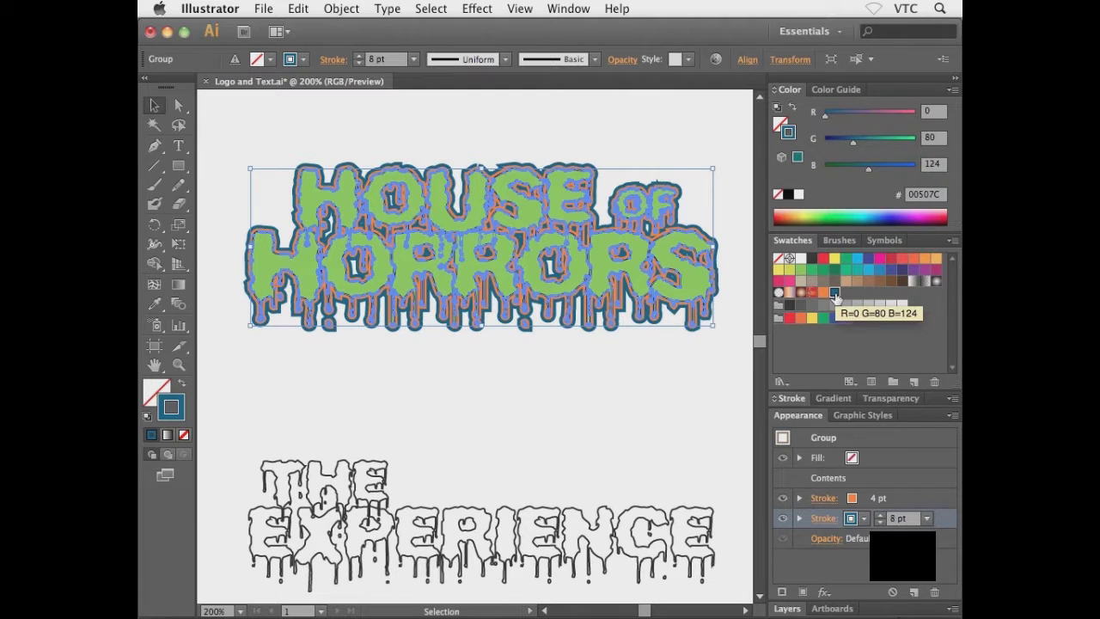
pyautogui.click(624, 414)
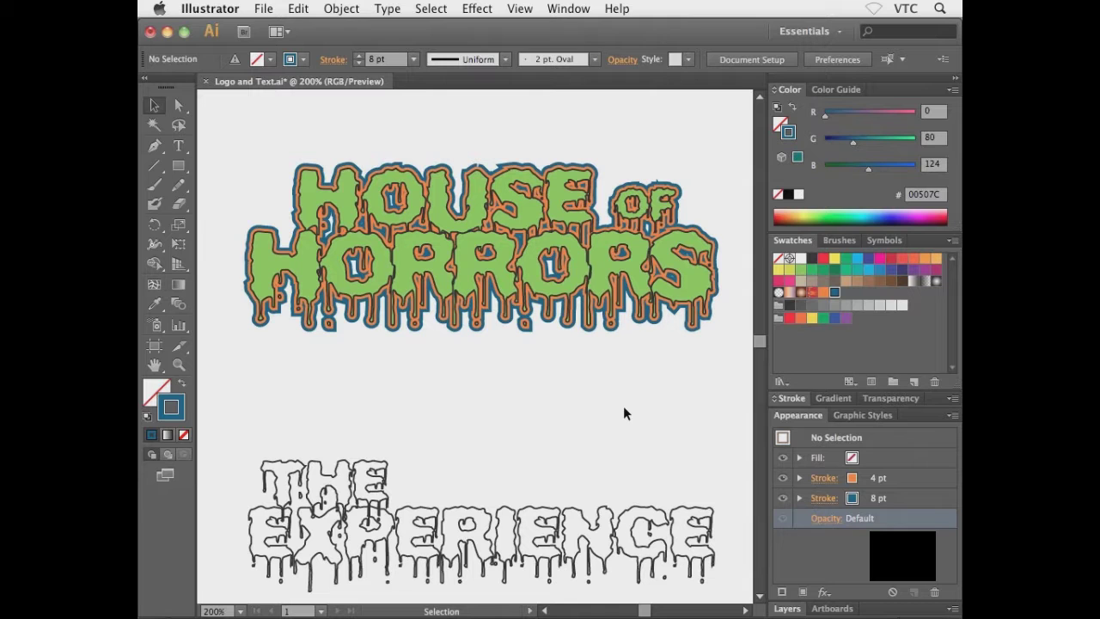
# Save the green fill color of the letter H in HOUSE as a new process color swatch, R=140 G=200 B=65
pyautogui.press('a')
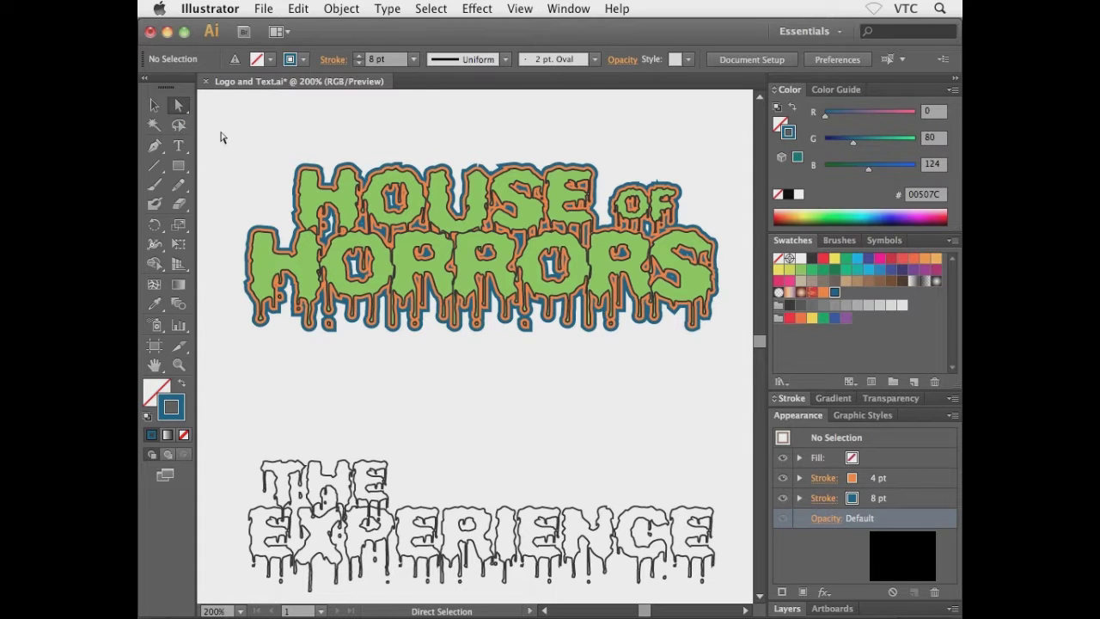
pyautogui.click(306, 199)
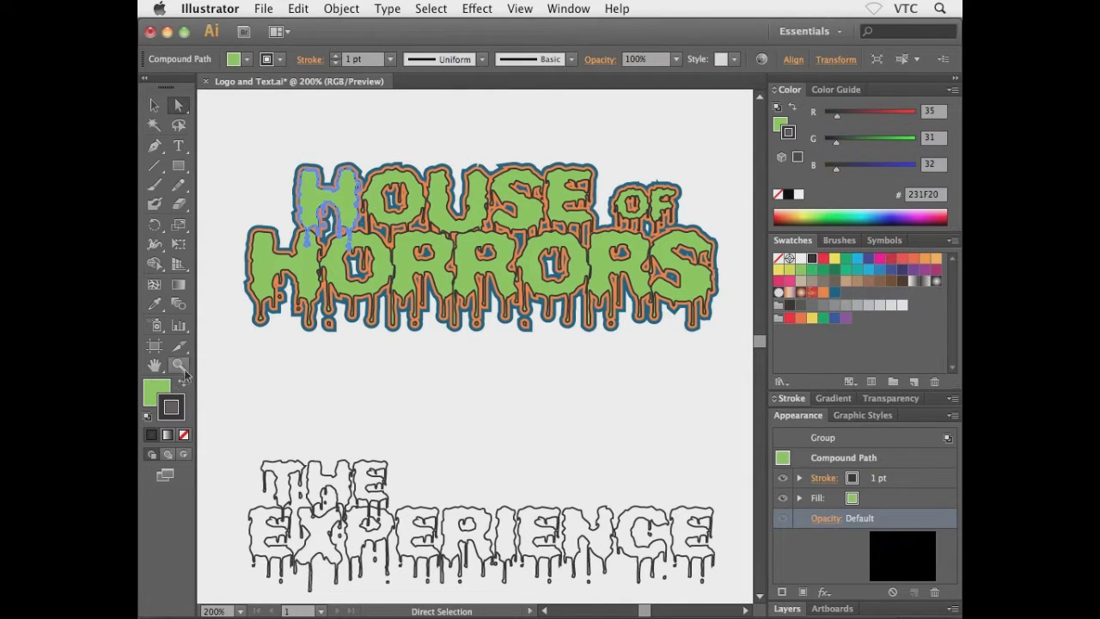
pyautogui.click(159, 391)
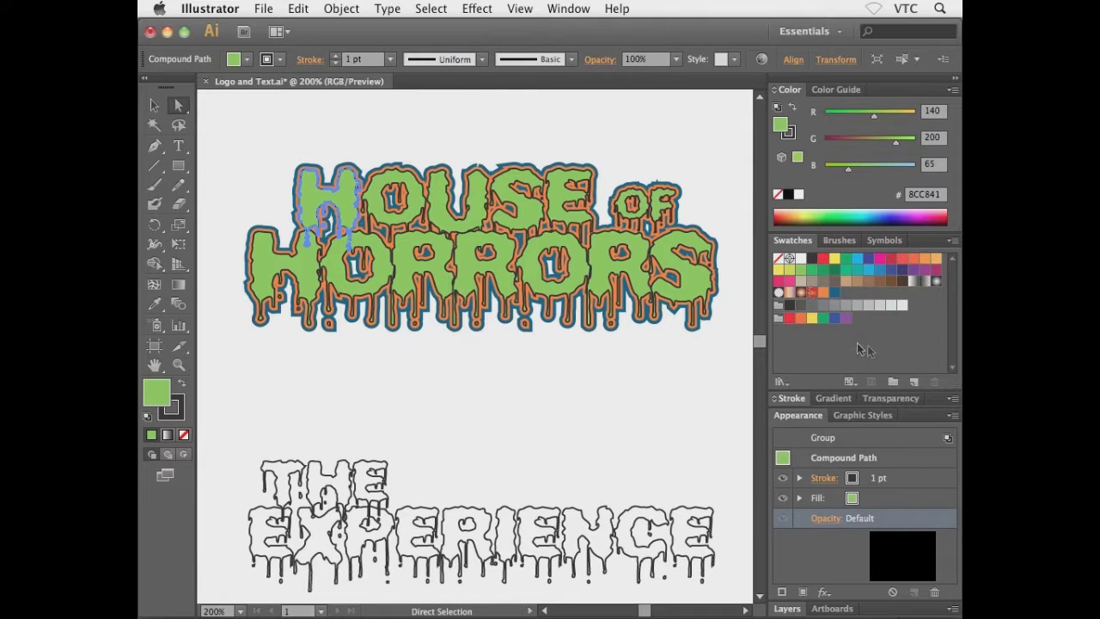
pyautogui.click(913, 383)
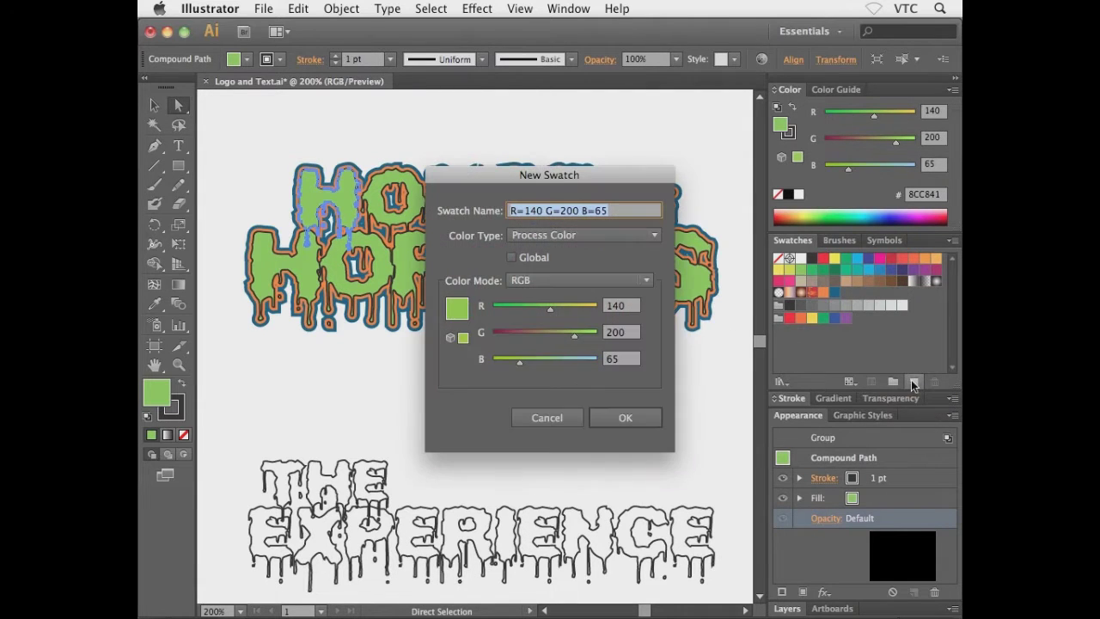
pyautogui.click(625, 419)
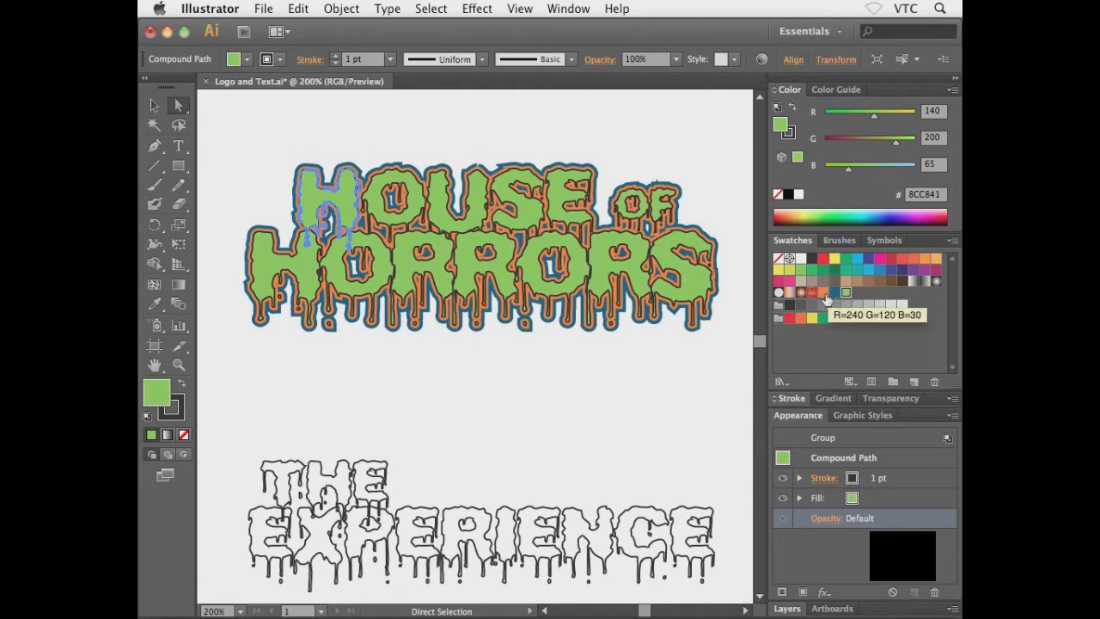
pyautogui.click(625, 388)
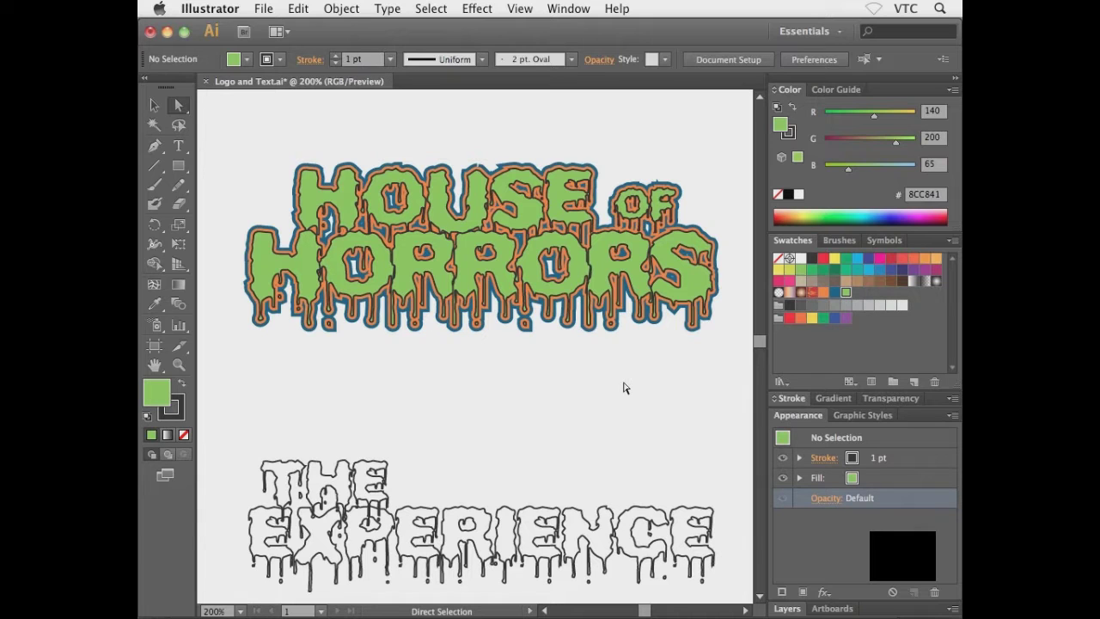
pyautogui.press('v')
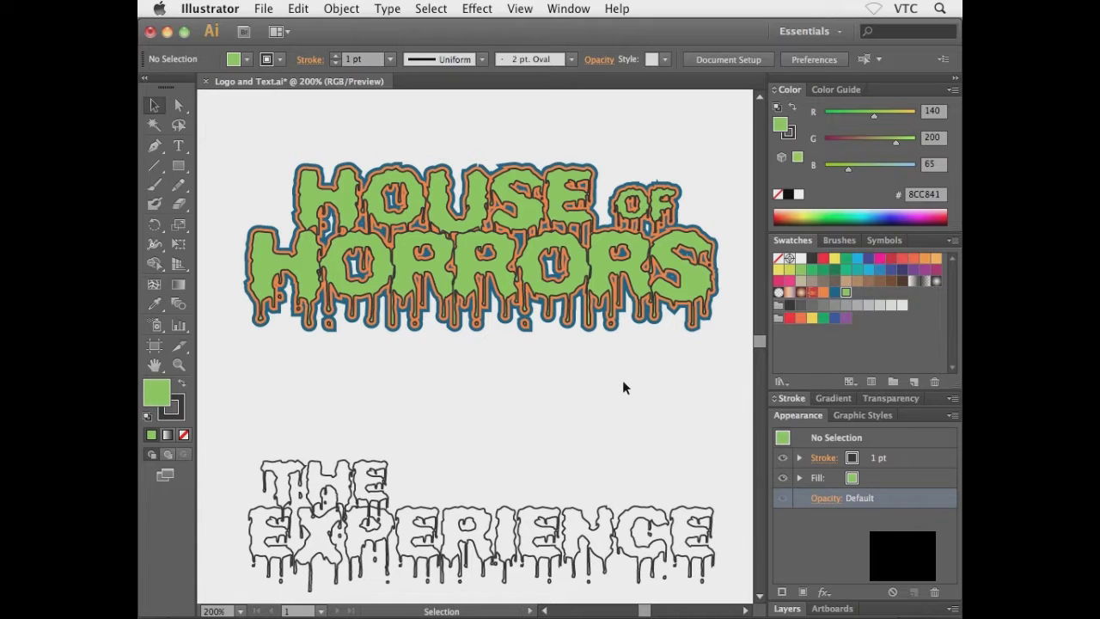
# Give The Experience lettering the logo's orange stroke, R=240 G=120 B=30, at 4 pt weight
pyautogui.press('space')
pyautogui.moveTo(545, 450); pyautogui.dragTo(559, 245)
pyautogui.moveTo(530, 373); pyautogui.dragTo(518, 300)
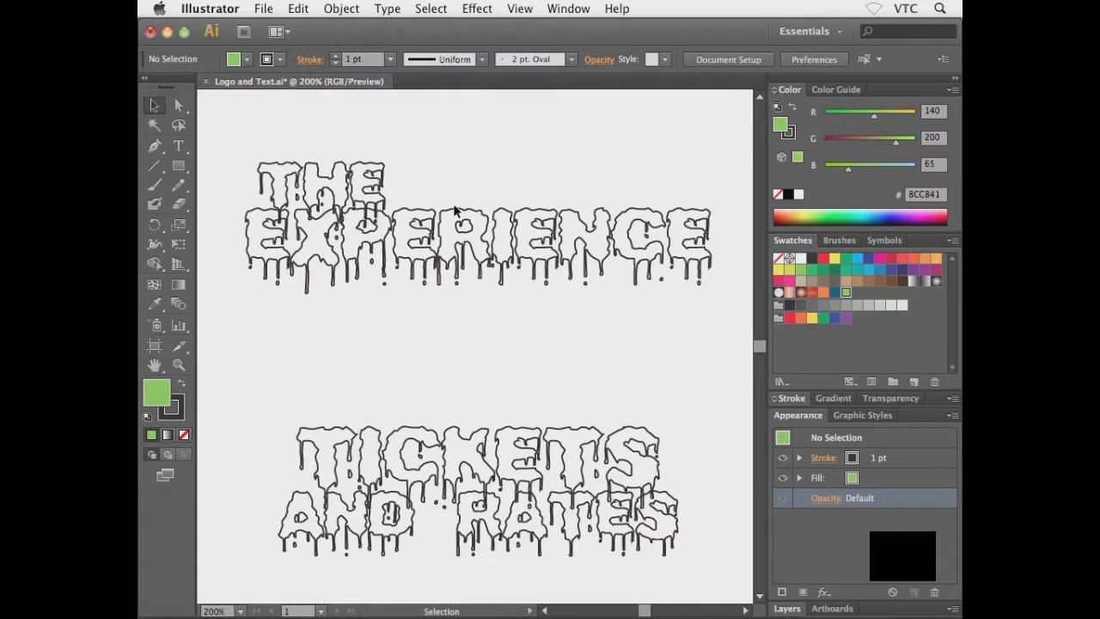
pyautogui.moveTo(418, 170); pyautogui.dragTo(521, 293)
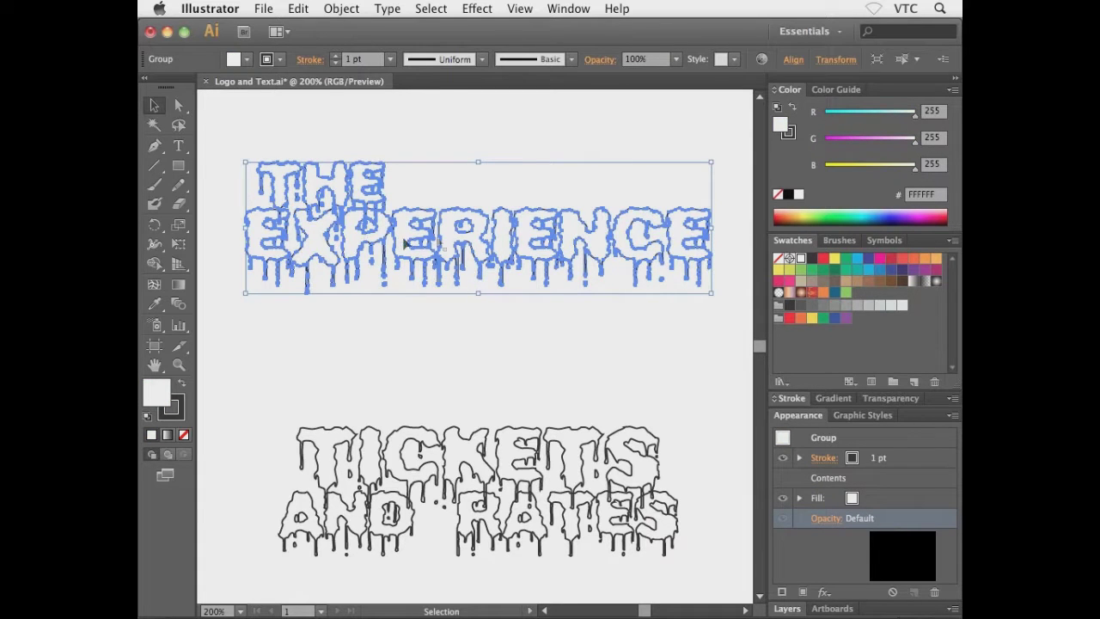
pyautogui.click(179, 402)
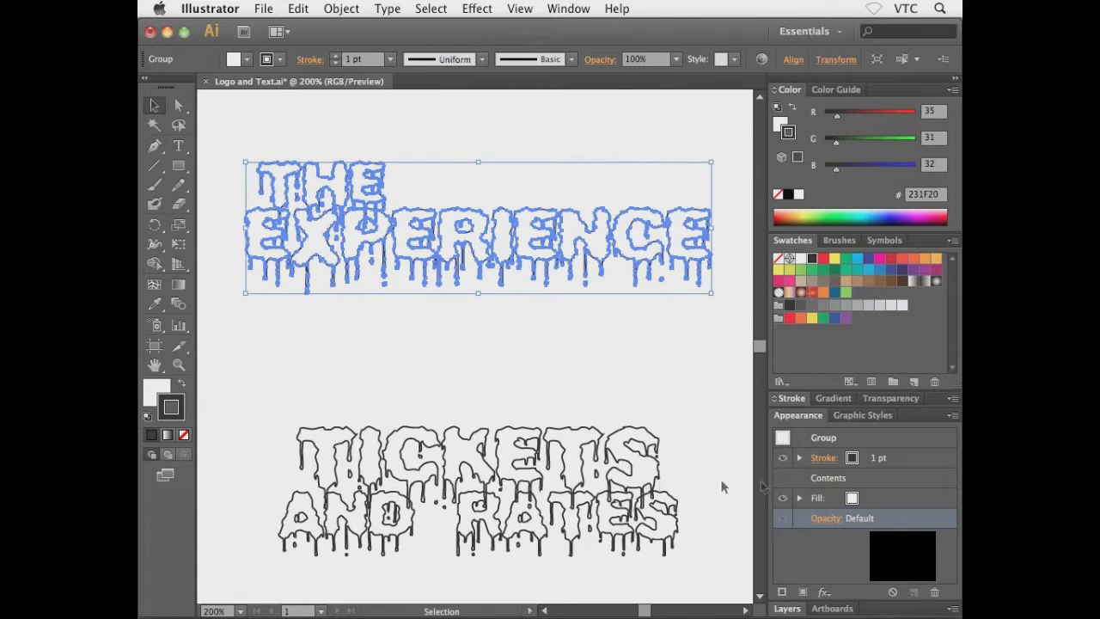
pyautogui.click(852, 460)
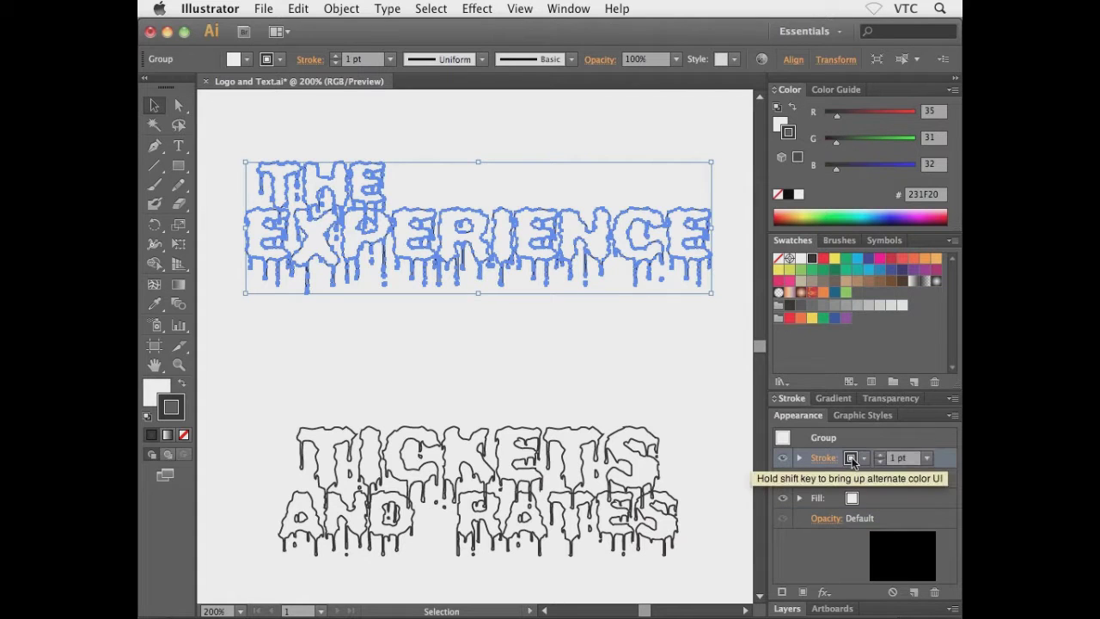
pyautogui.click(852, 460)
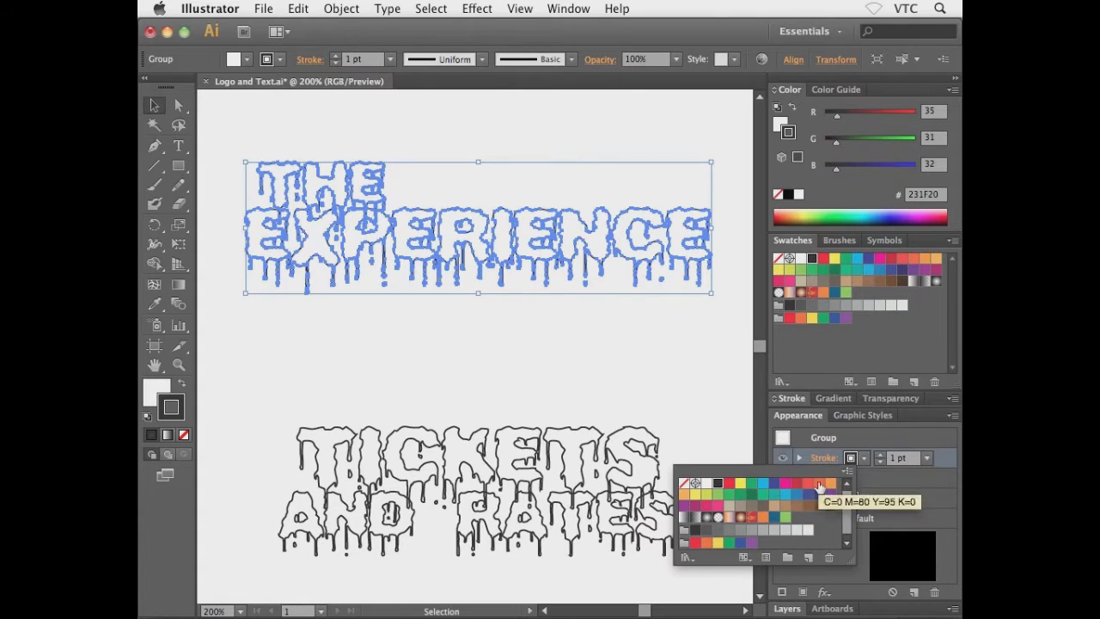
pyautogui.click(761, 516)
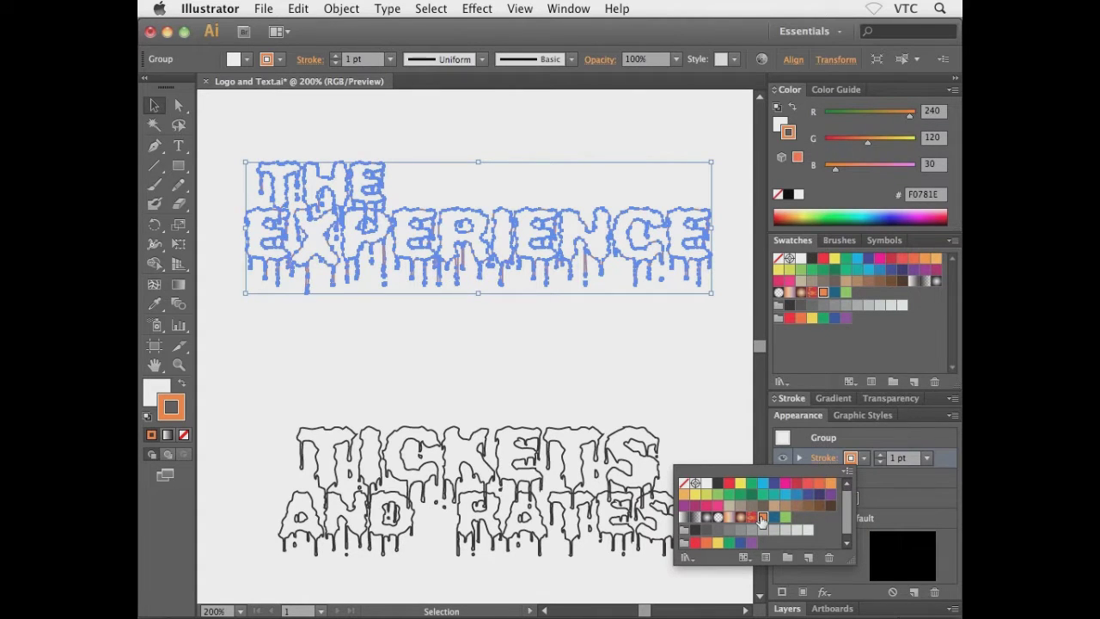
pyautogui.press('Escape')
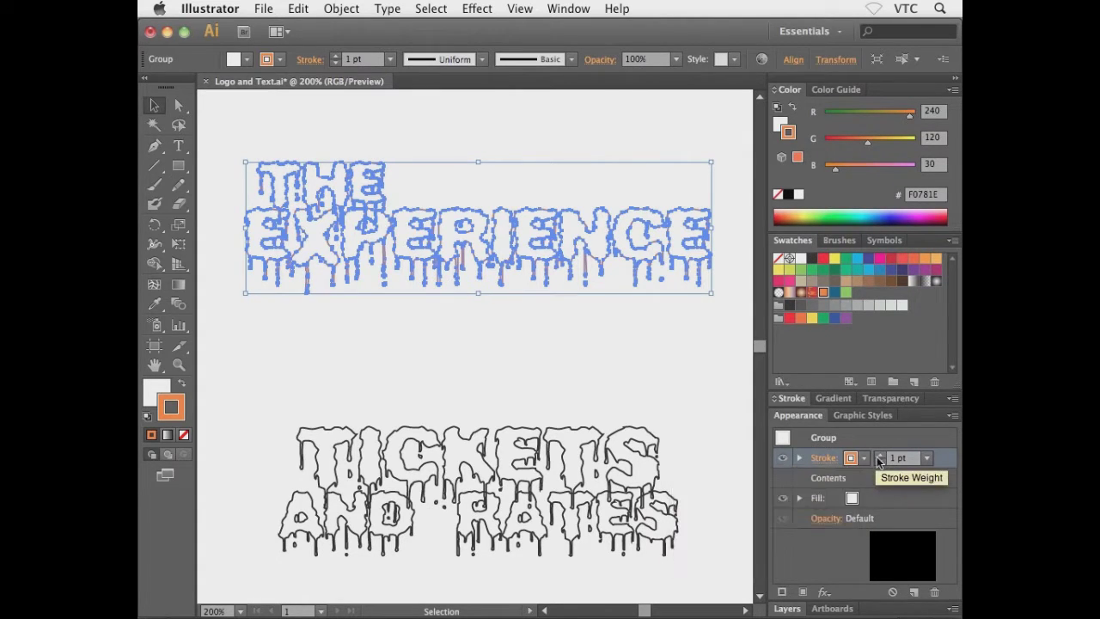
pyautogui.click(878, 456)
pyautogui.click(879, 456)
pyautogui.click(879, 455)
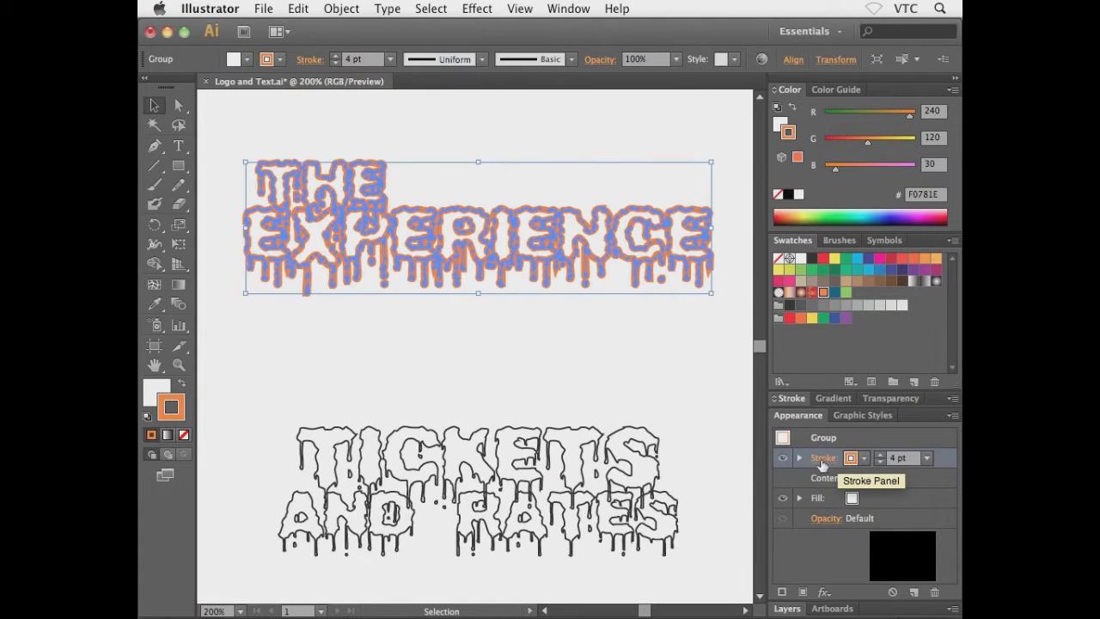
# Duplicate The Experience lettering's orange stroke and set the copy to the logo blue, R=0 G=80 B=124, at 8 pt
pyautogui.click(940, 462)
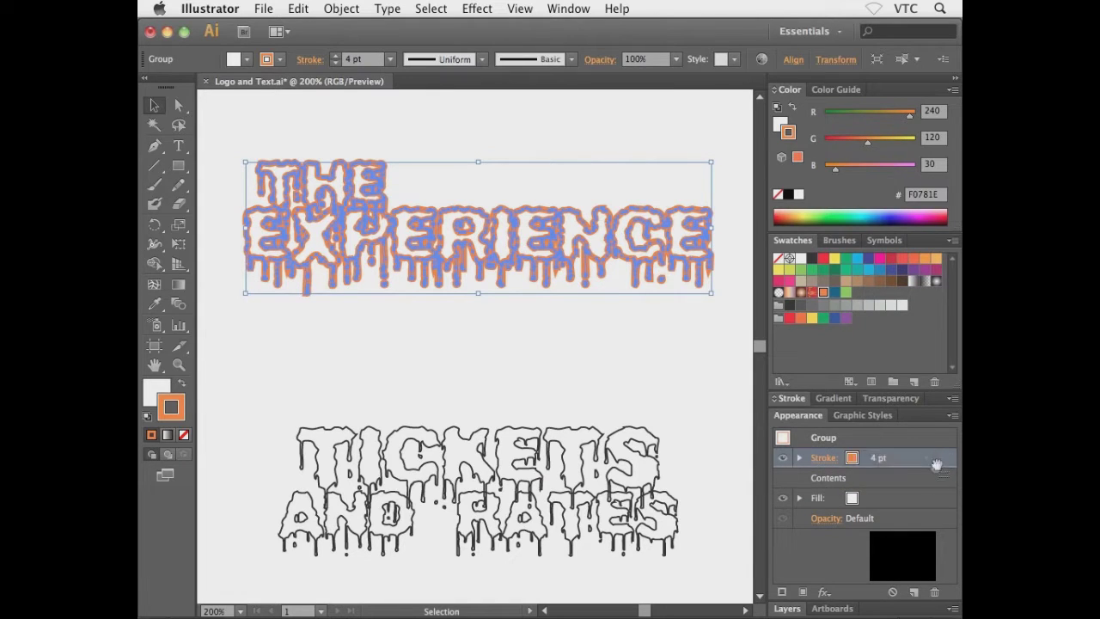
pyautogui.moveTo(940, 462); pyautogui.dragTo(913, 593)
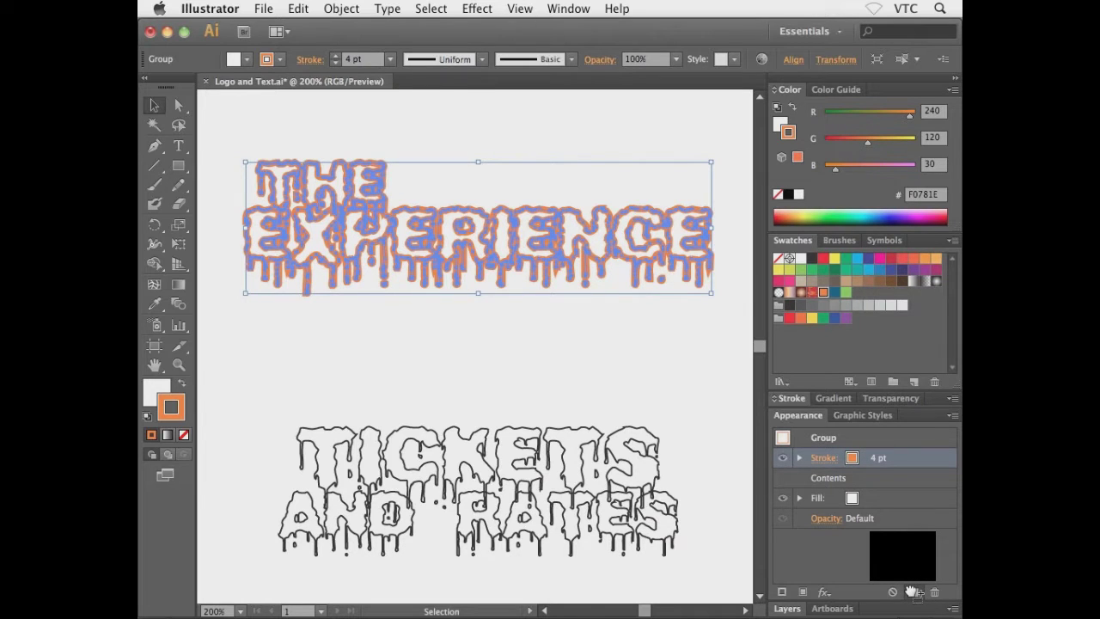
pyautogui.moveTo(911, 591); pyautogui.dragTo(913, 593)
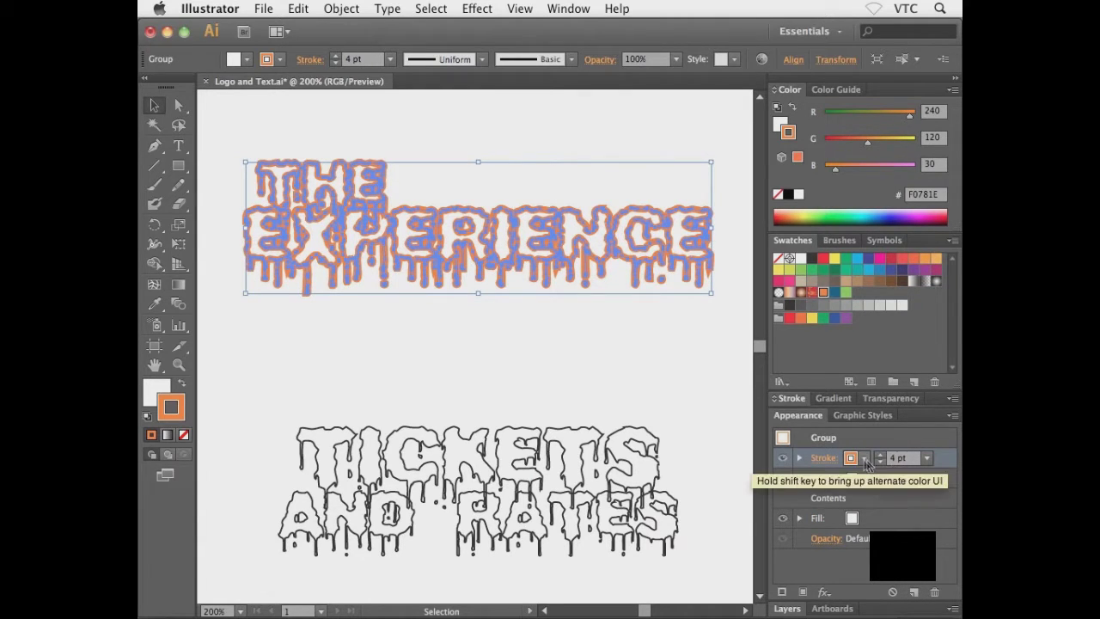
pyautogui.click(865, 460)
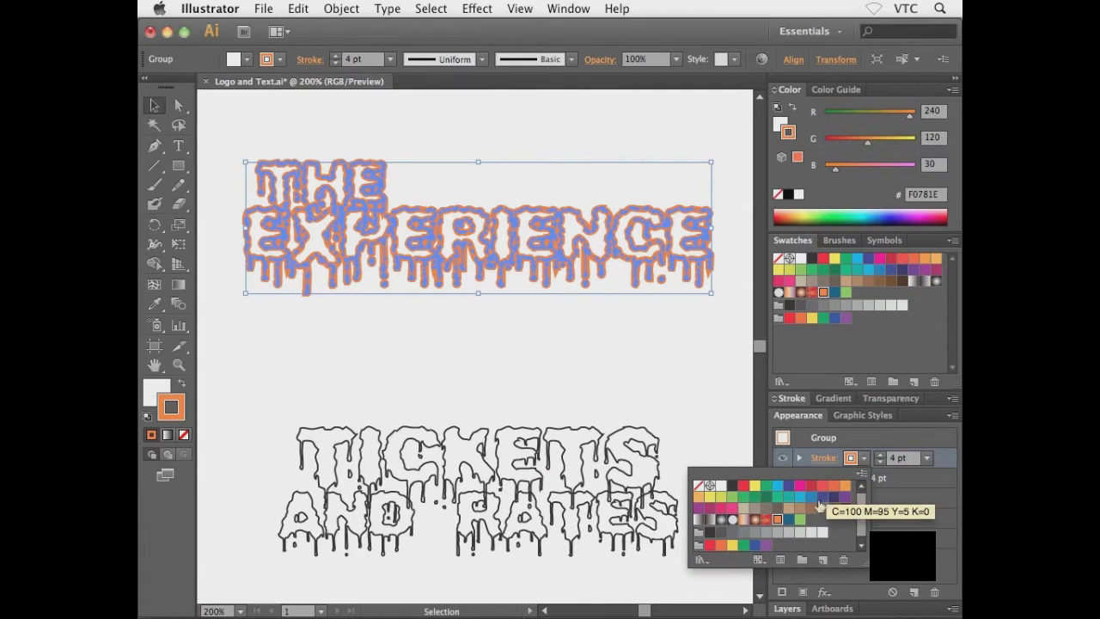
pyautogui.click(789, 521)
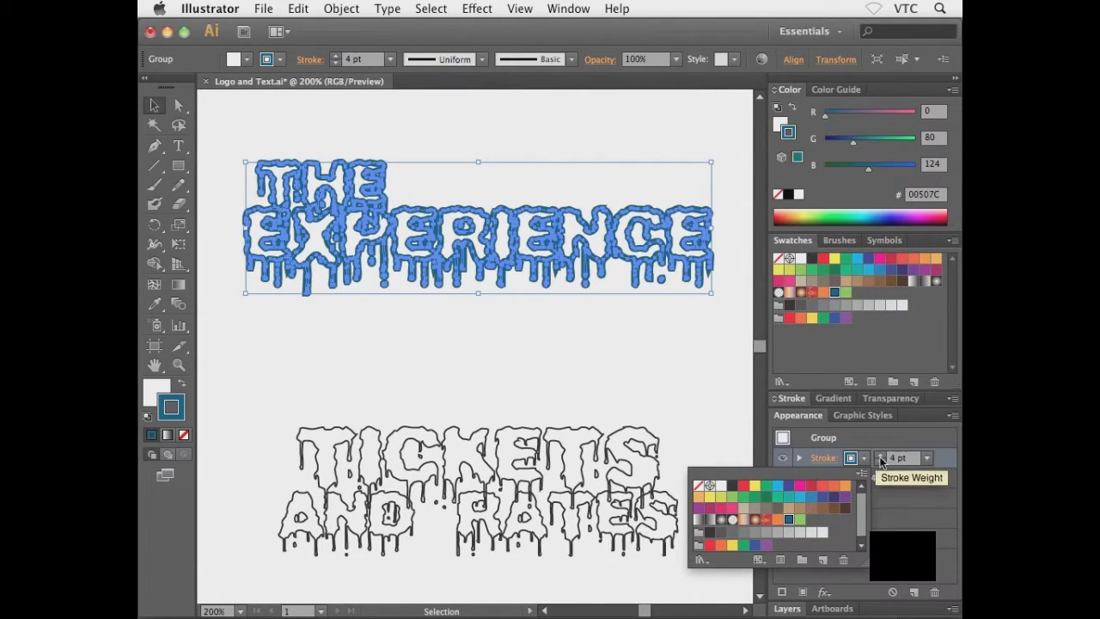
pyautogui.click(880, 455)
pyautogui.click(880, 456)
pyautogui.click(880, 456)
pyautogui.click(880, 456)
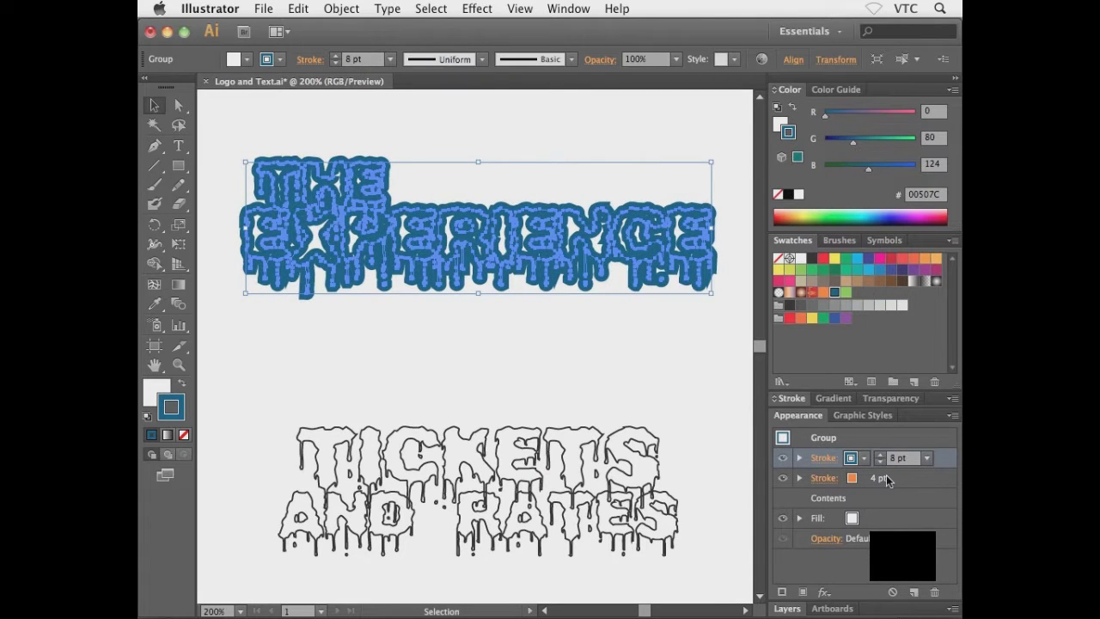
# Set The Experience lettering's fill to the saved logo green, R=140 G=200 B=65
pyautogui.click(879, 522)
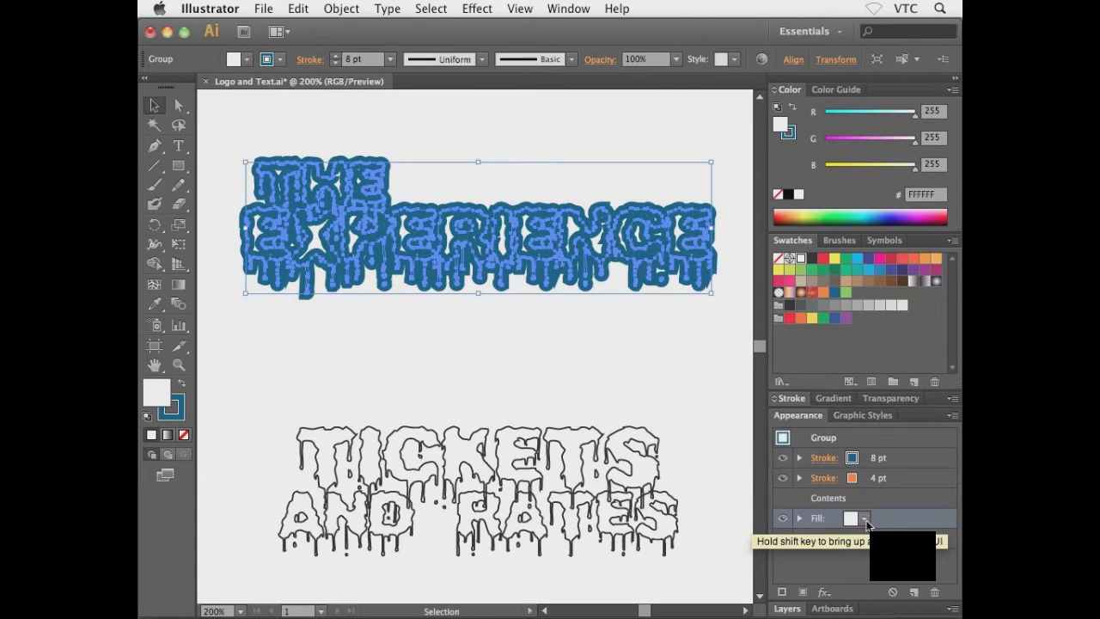
pyautogui.click(865, 521)
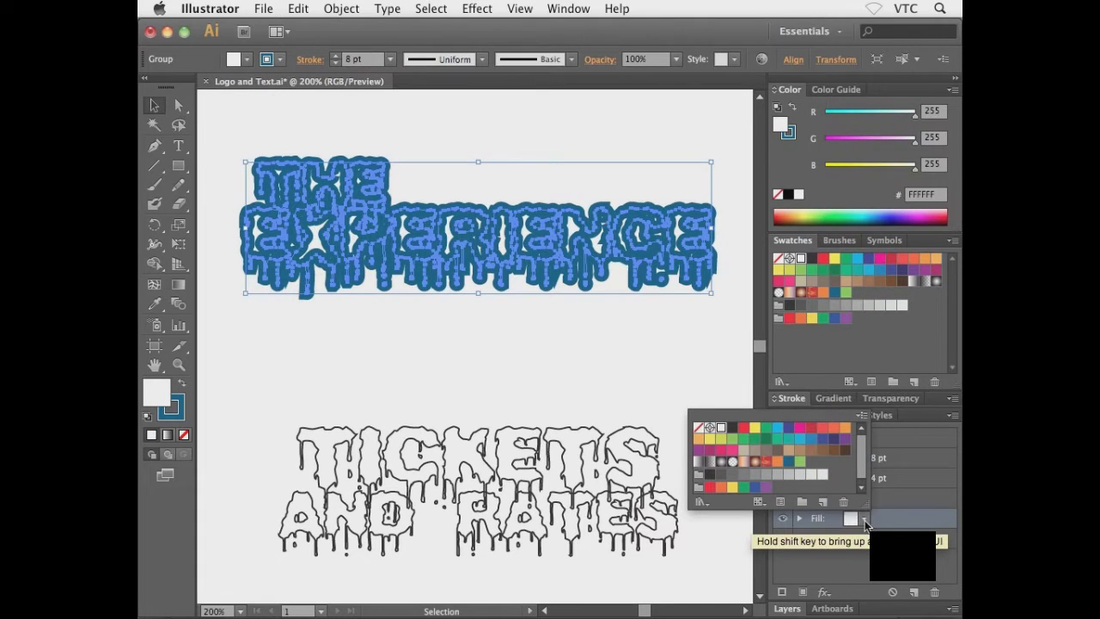
pyautogui.click(799, 462)
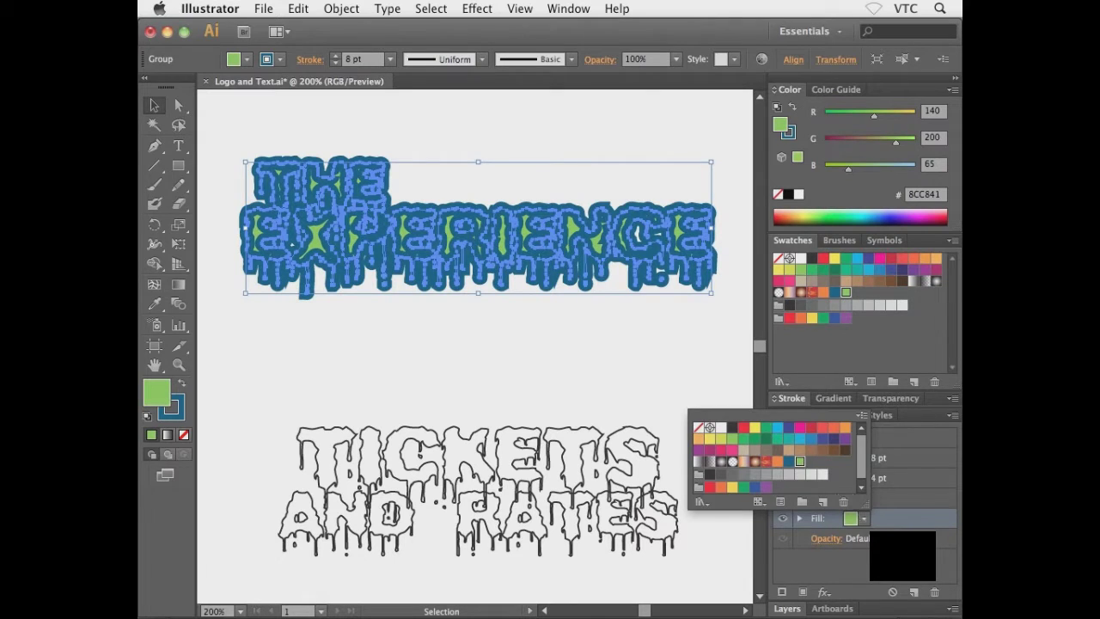
pyautogui.click(879, 581)
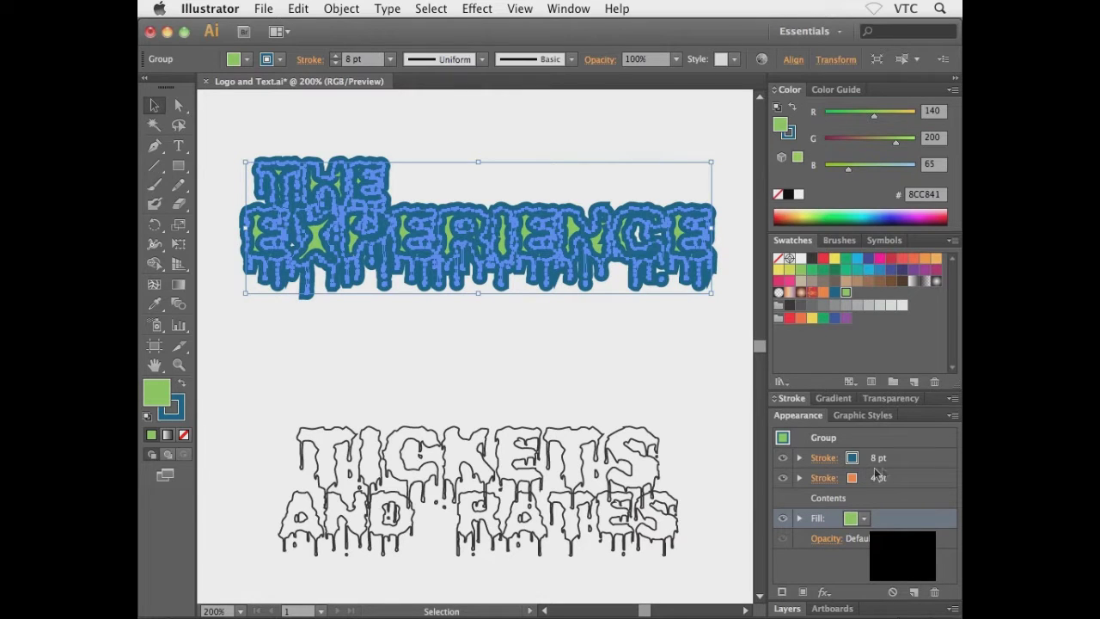
# Reorder the lettering's appearance so the green fill is above the 4 pt orange stroke and the 8 pt blue stroke is lowest
pyautogui.click(900, 461)
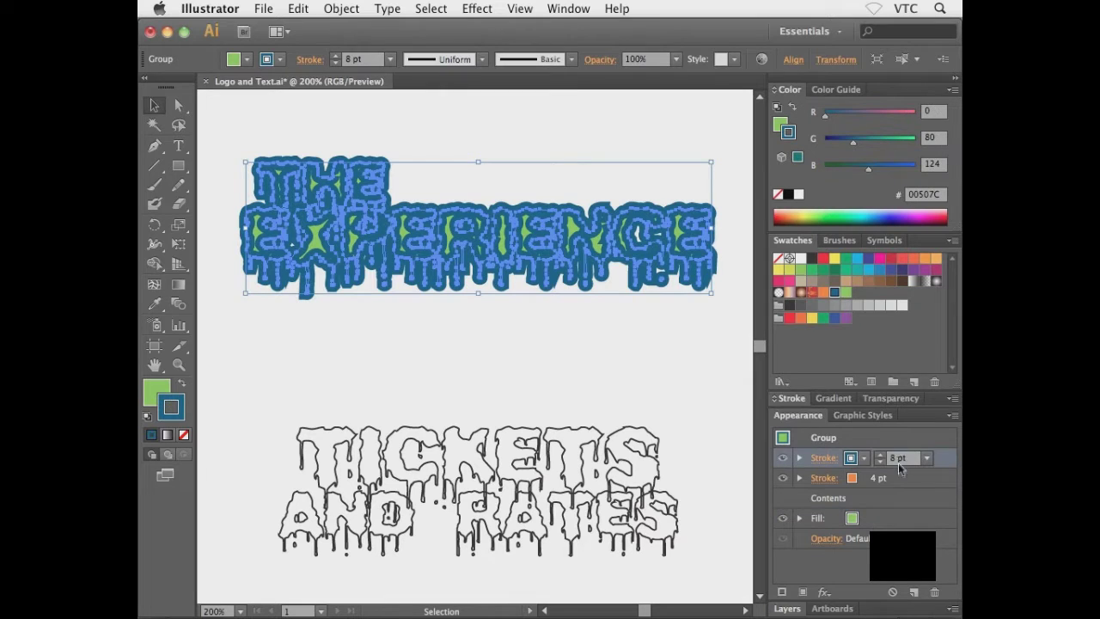
pyautogui.click(899, 478)
pyautogui.click(907, 460)
pyautogui.moveTo(935, 460); pyautogui.dragTo(917, 527)
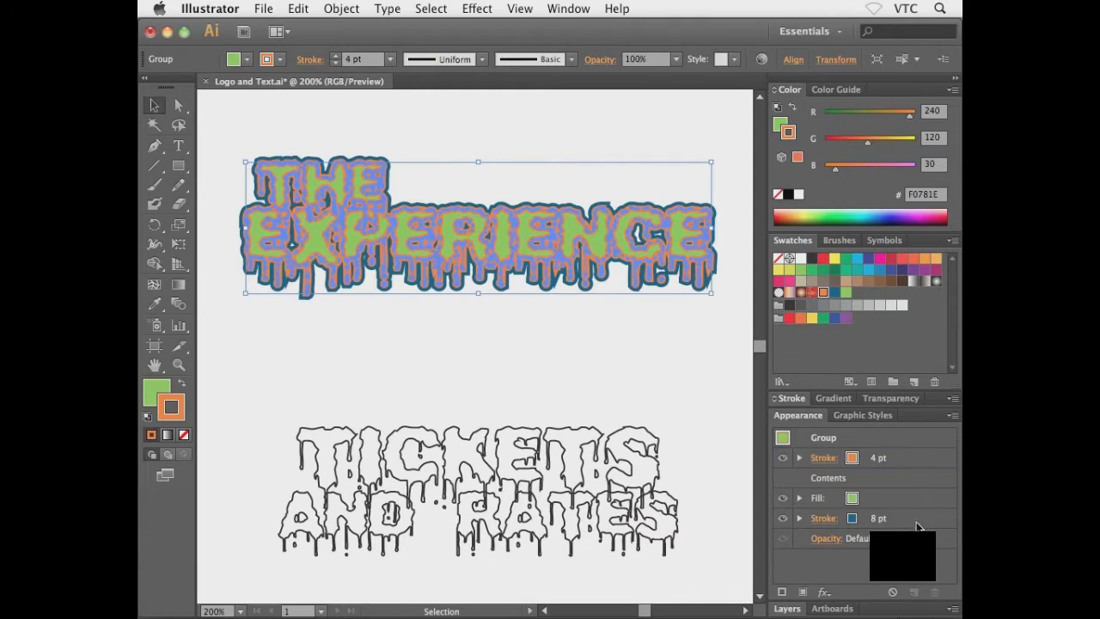
pyautogui.click(920, 460)
pyautogui.moveTo(936, 458)
pyautogui.mouseDown()
pyautogui.moveTo(939, 484)
pyautogui.moveTo(919, 503)
pyautogui.mouseUp()
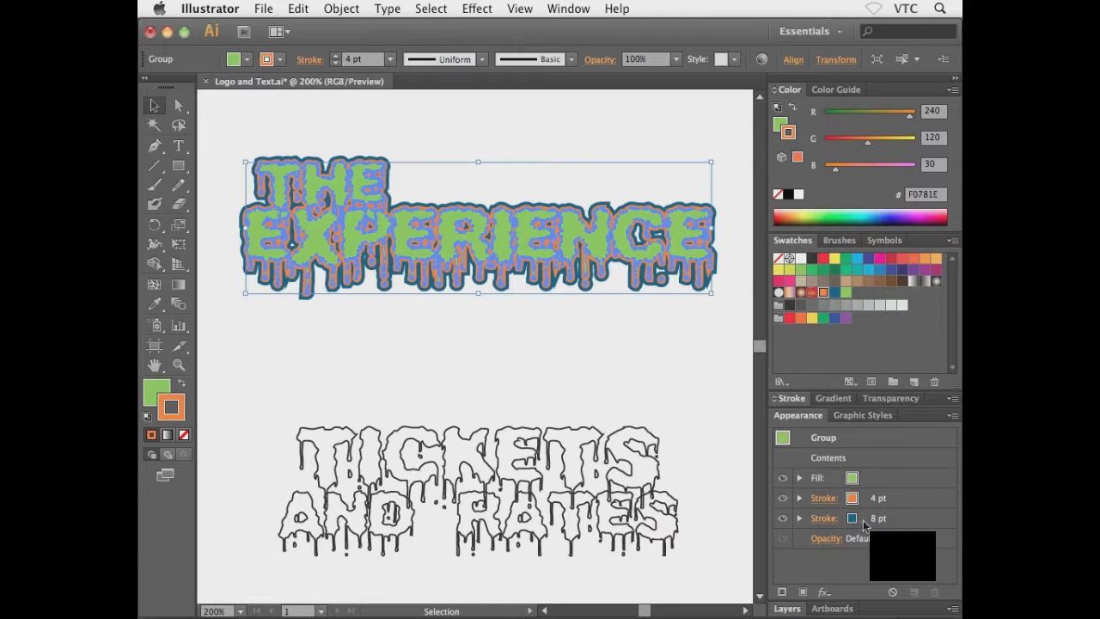
pyautogui.click(625, 370)
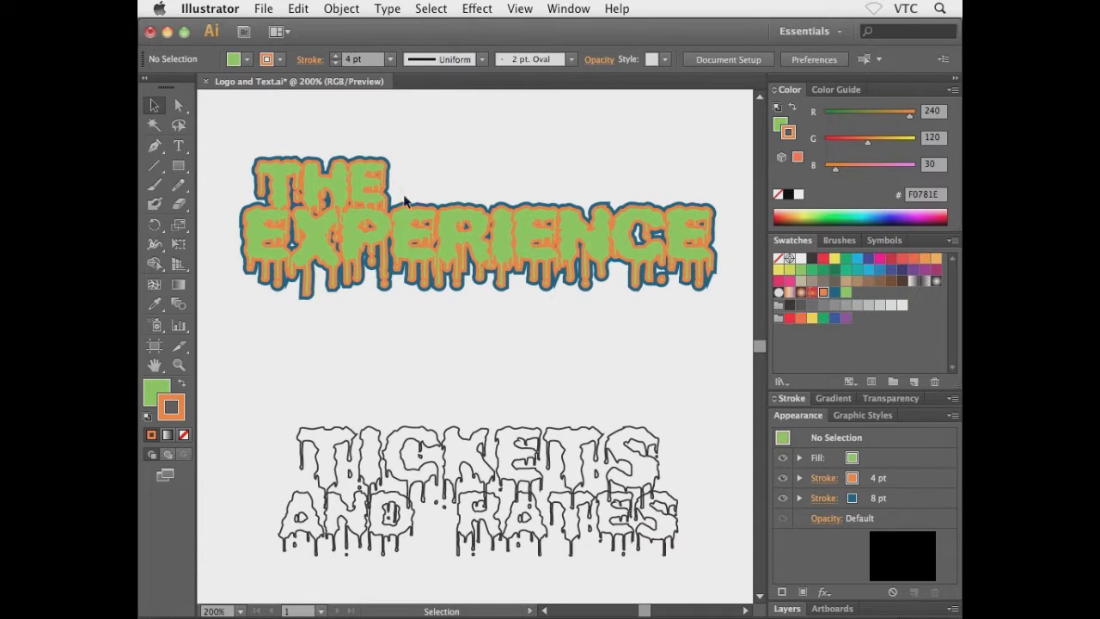
# Copy The Experience lettering and paste it into High Resolution.psd in Photoshop as a Smart Object
pyautogui.moveTo(361, 140); pyautogui.dragTo(443, 205)
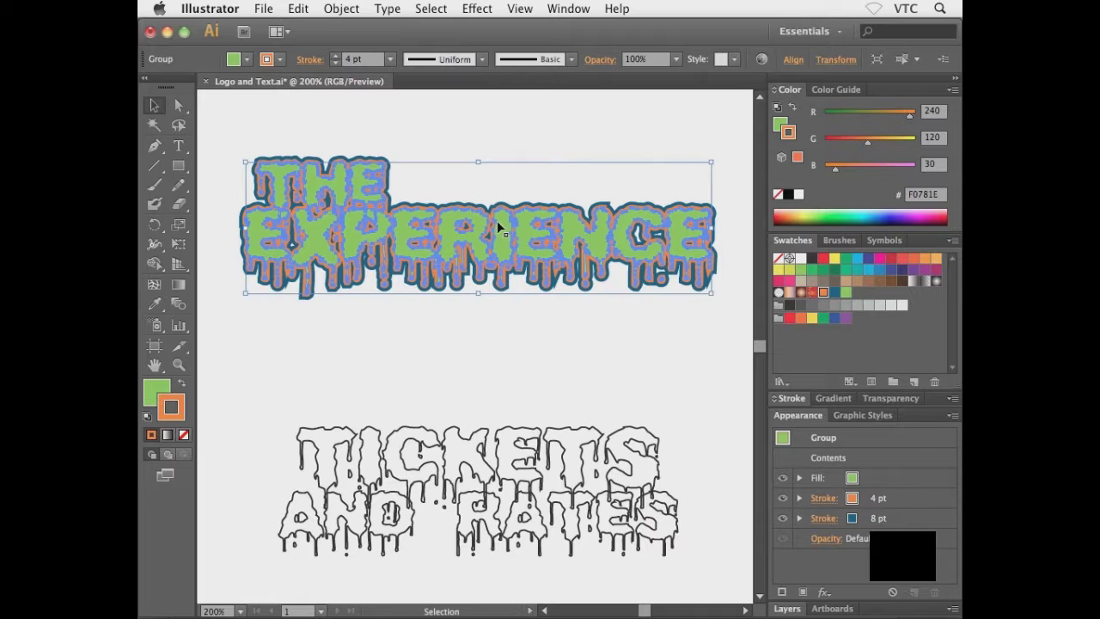
pyautogui.press('super+Tab')
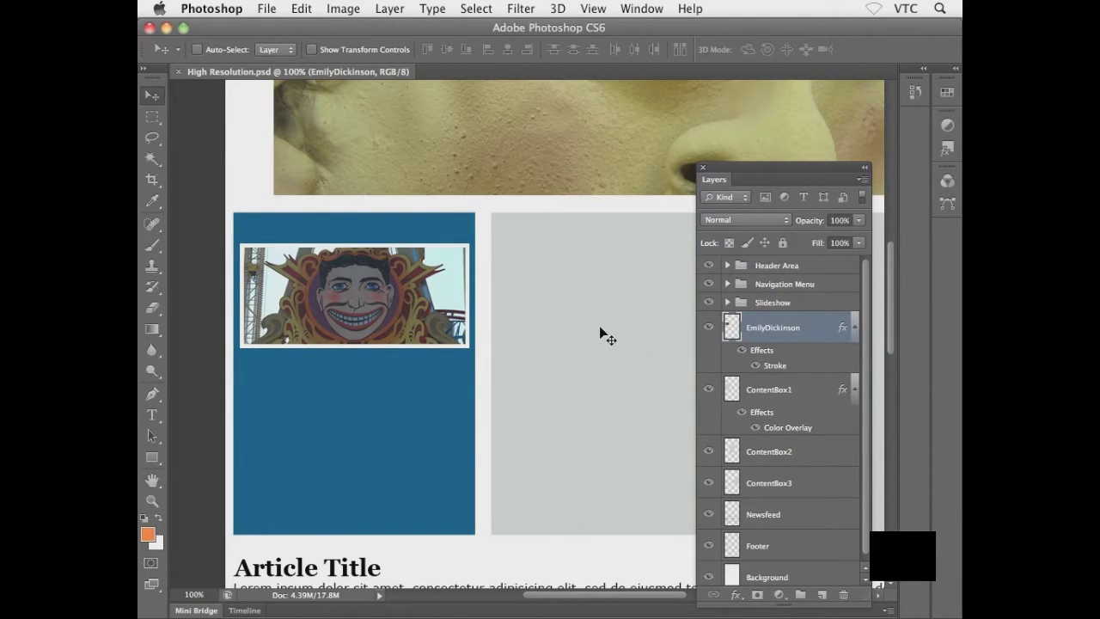
pyautogui.press('super+v')
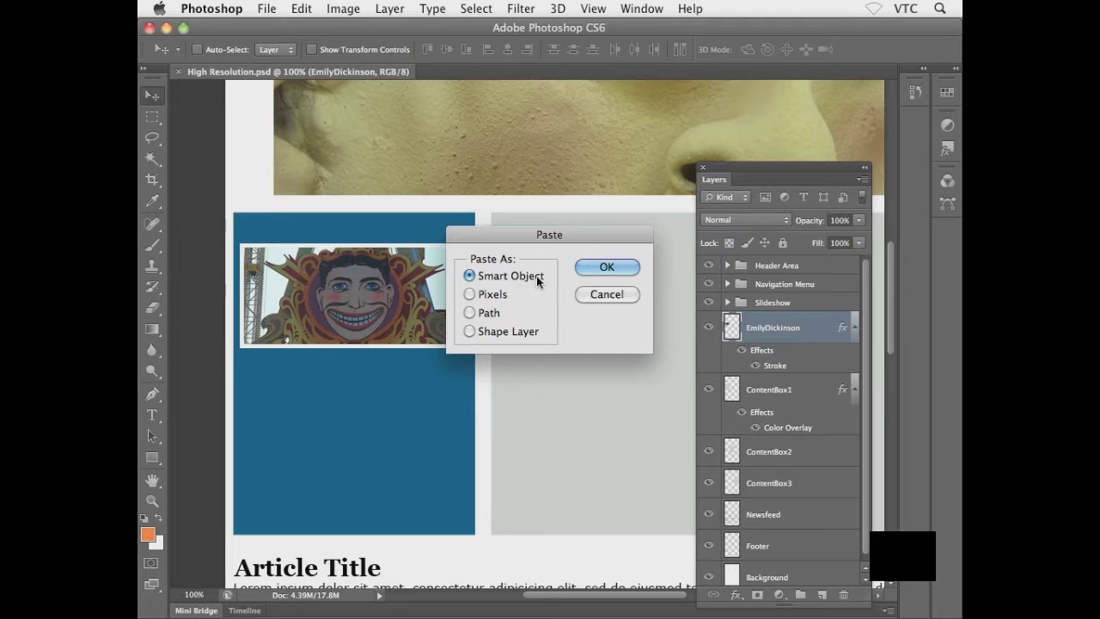
pyautogui.click(594, 274)
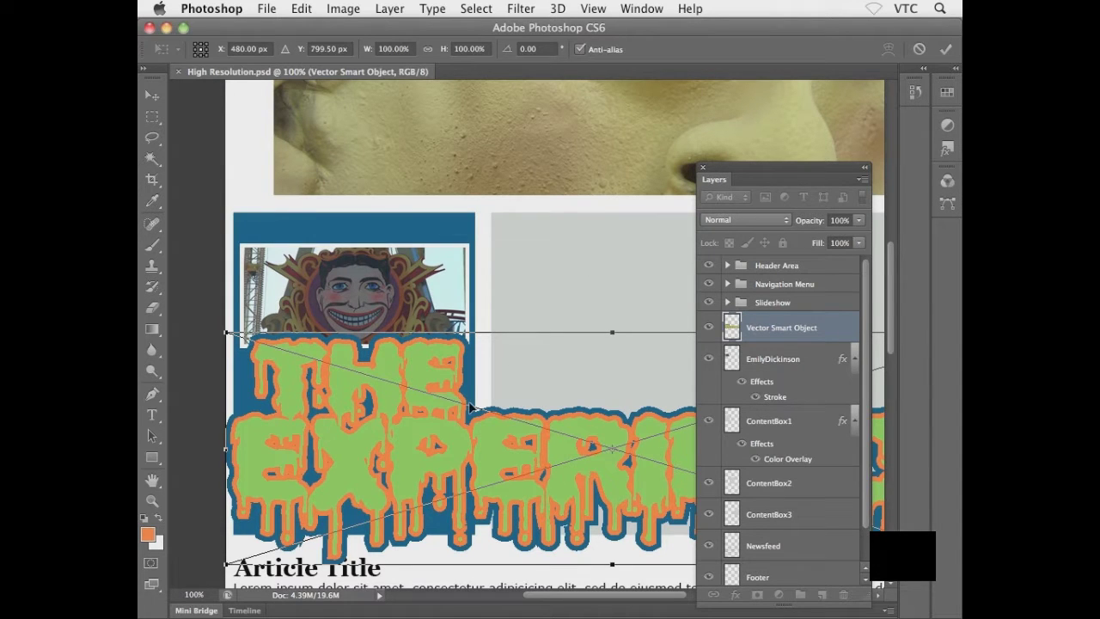
# Scale the pasted lettering to about 27.7% and place it across the blue content box's upper edge, at about X 160 px, Y 536 px
pyautogui.moveTo(229, 335); pyautogui.dragTo(316, 253)
pyautogui.moveTo(276, 217); pyautogui.dragTo(491, 288)
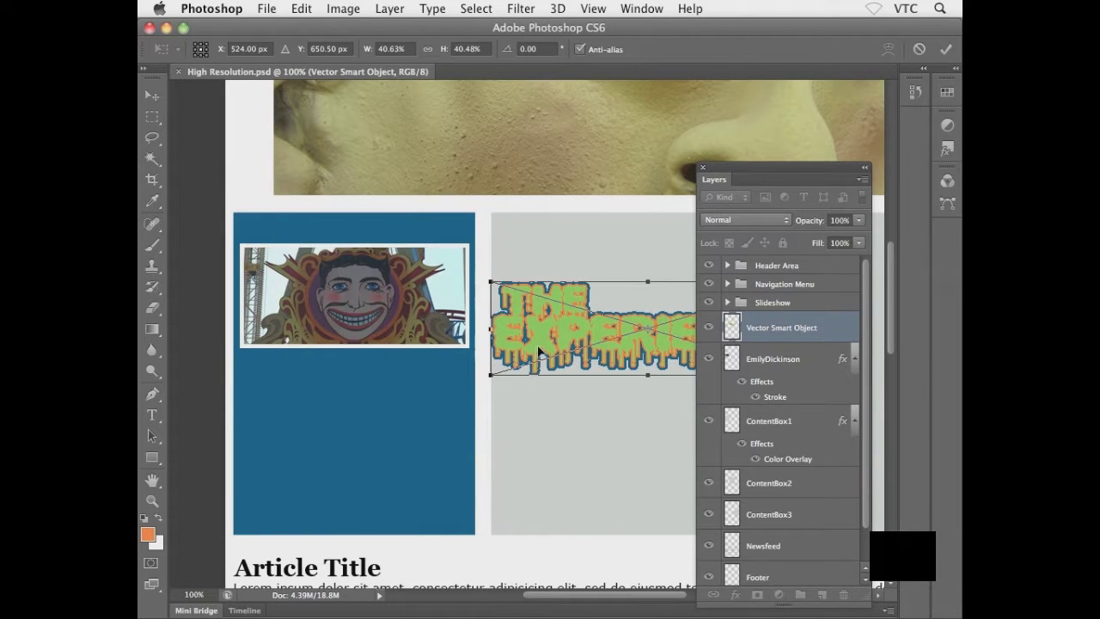
pyautogui.moveTo(432, 315); pyautogui.dragTo(298, 265)
pyautogui.moveTo(560, 295); pyautogui.dragTo(461, 267)
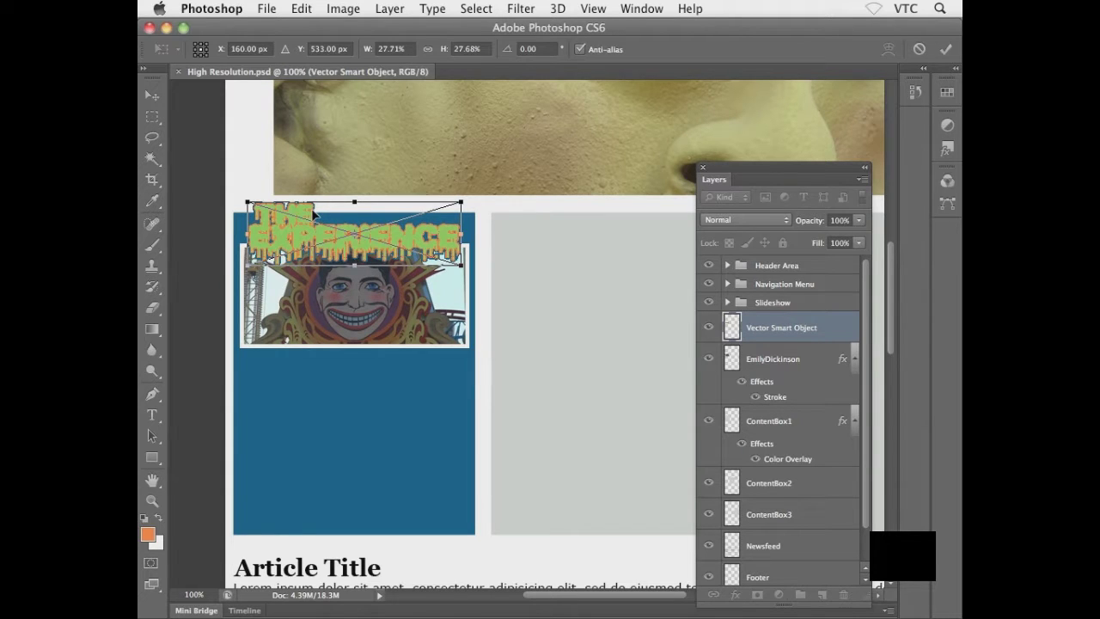
pyautogui.press('Down')
pyautogui.press('Down')
pyautogui.press('Down')
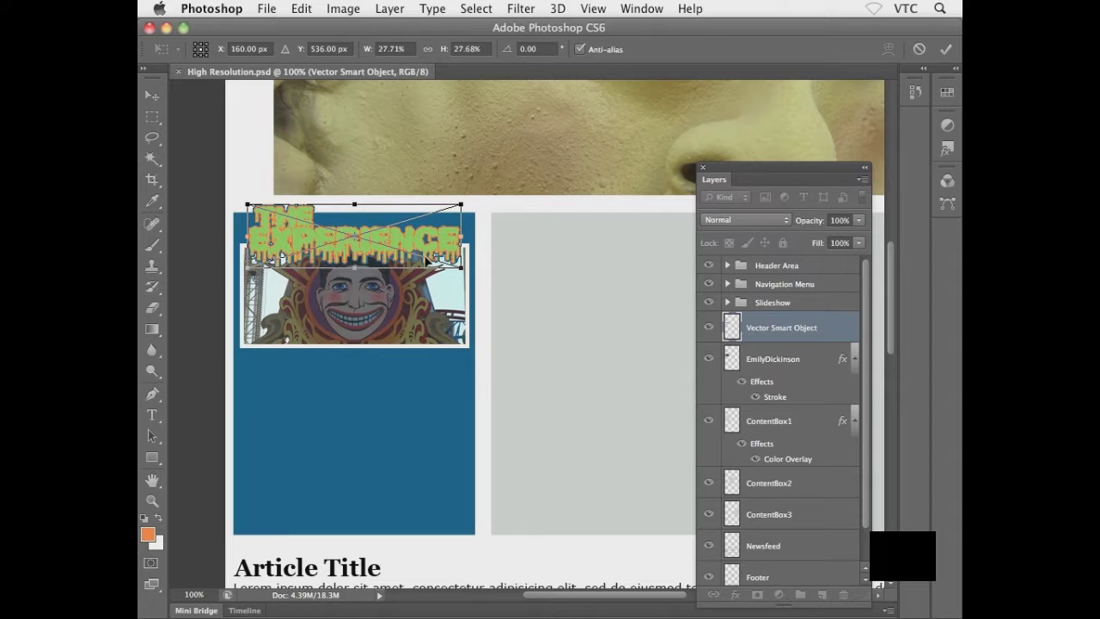
pyautogui.press('Return')
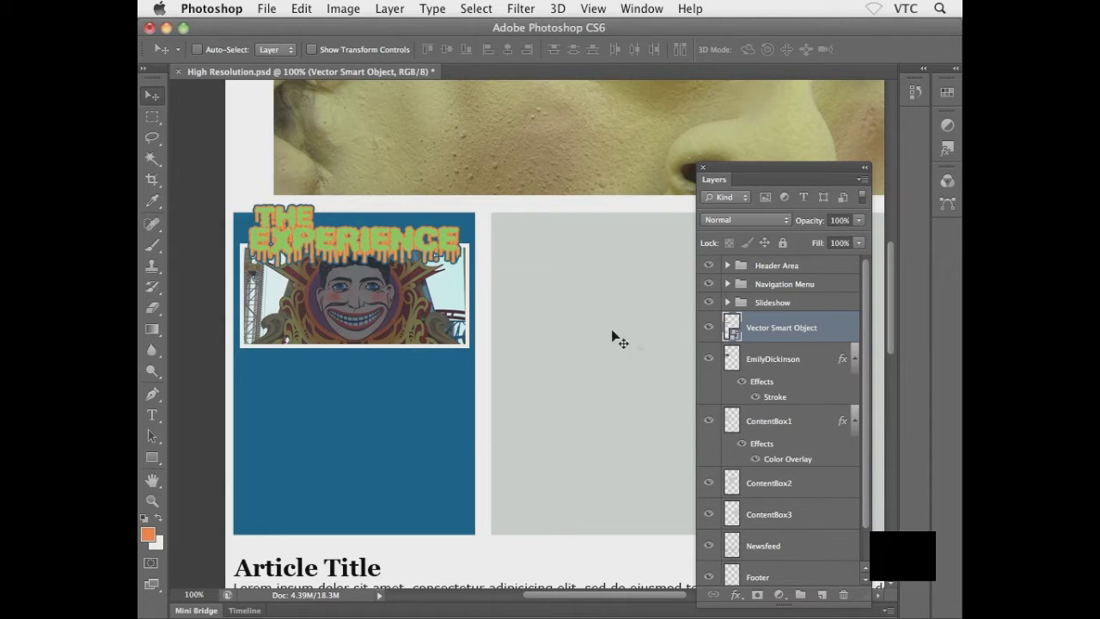
# Group the Vector Smart Object, EmilyDickinson and ContentBox1 layers and name the group Content Box 1
pyautogui.keyDown('shift'); pyautogui.click(757, 361); pyautogui.keyUp('shift')
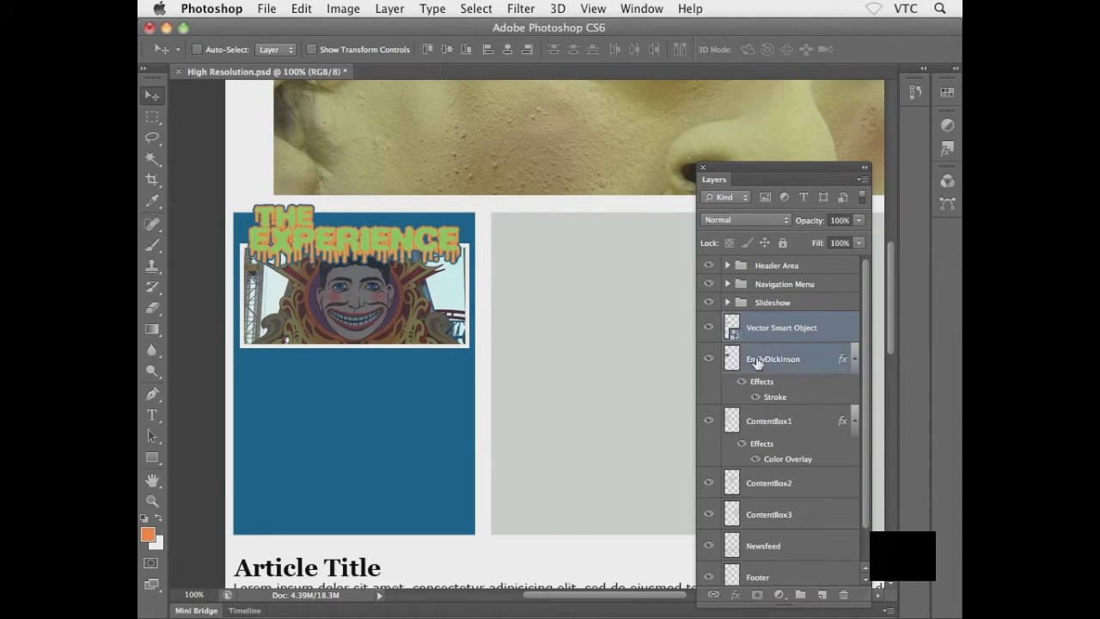
pyautogui.keyDown('shift'); pyautogui.click(760, 421); pyautogui.keyUp('shift')
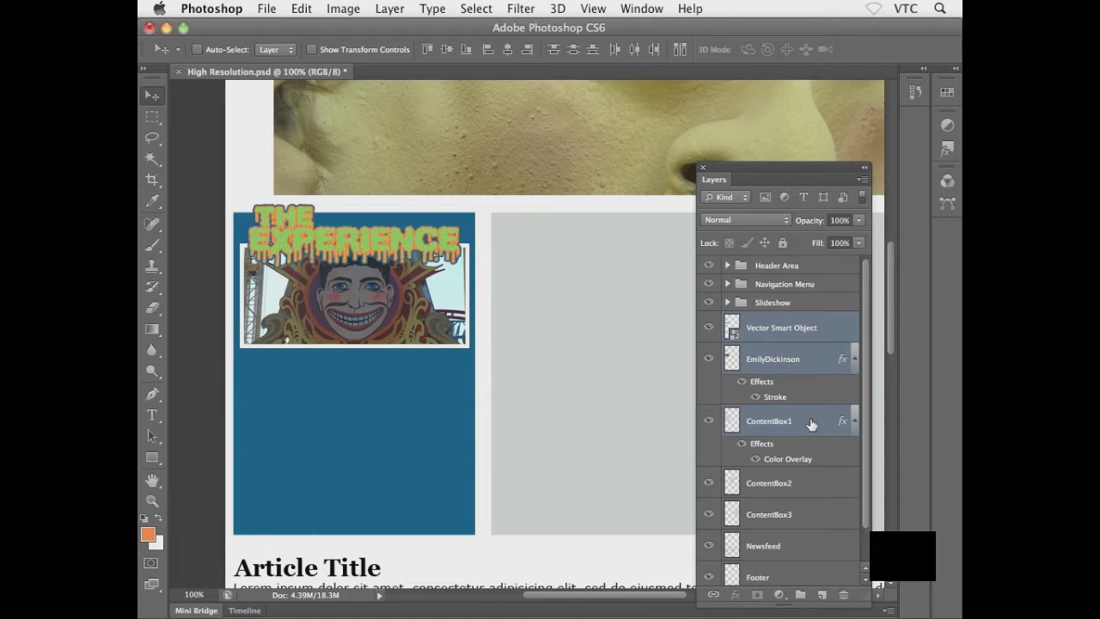
pyautogui.press('super+g')
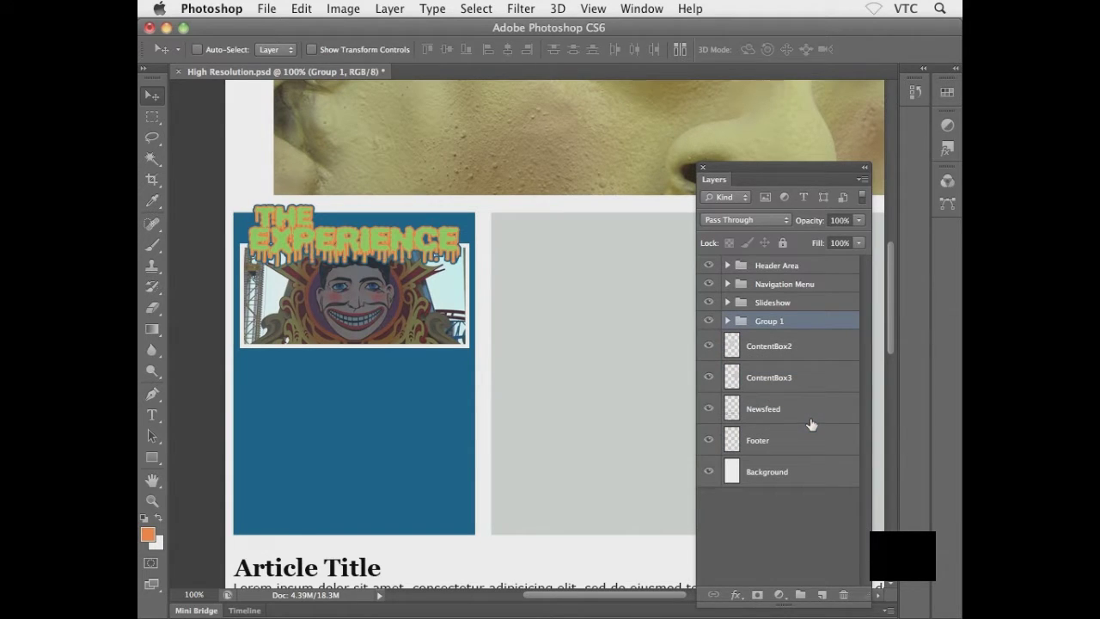
pyautogui.doubleClick(768, 324)
pyautogui.write('Content Box 1')
pyautogui.press('Return')
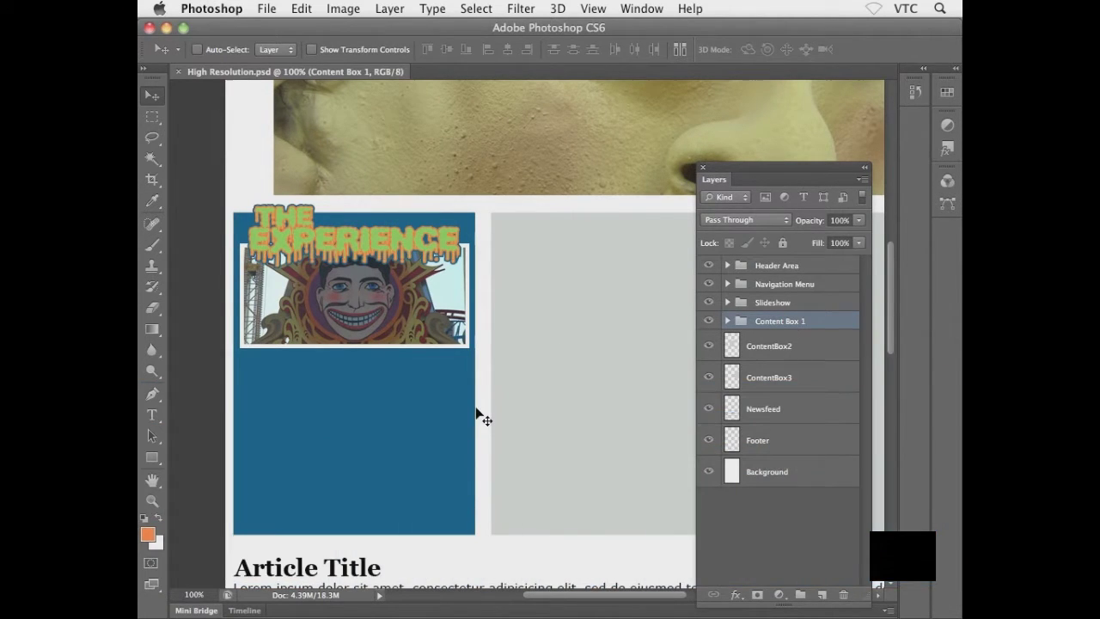
# Give the ContentBox2 layer a Color Overlay in the first content box's blue, 00507d
pyautogui.moveTo(491, 394); pyautogui.dragTo(435, 360)
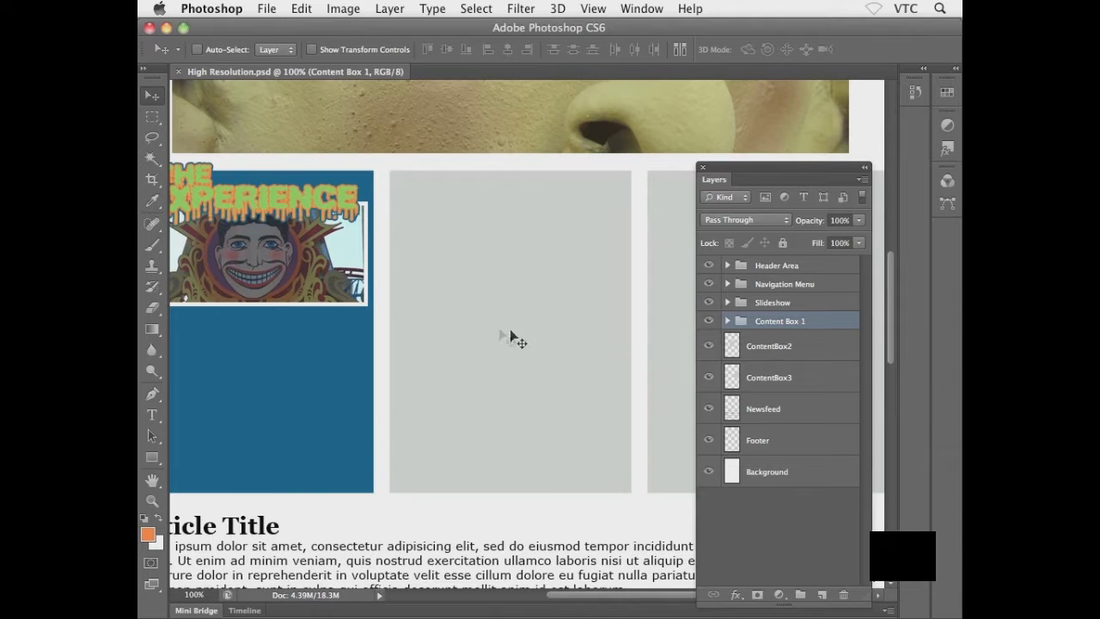
pyautogui.click(812, 347)
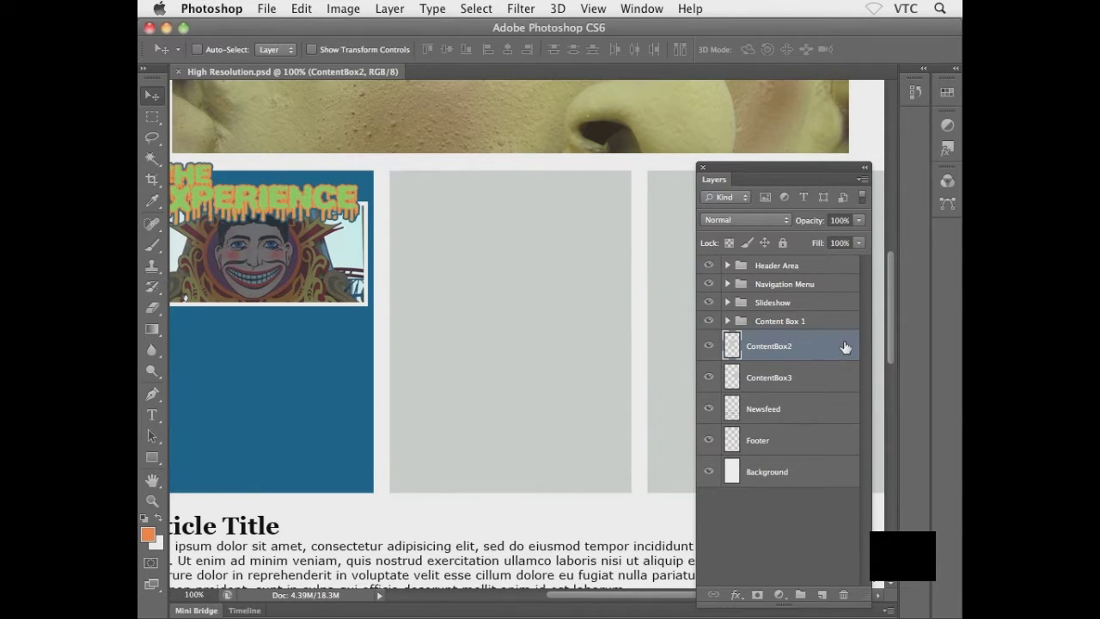
pyautogui.doubleClick(845, 347)
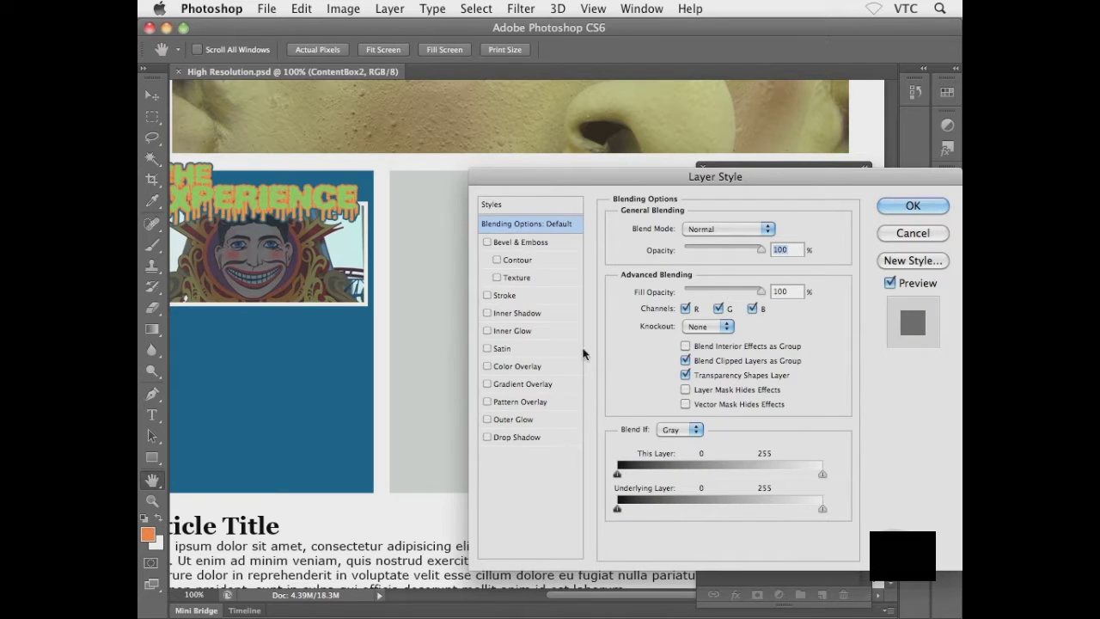
pyautogui.click(526, 366)
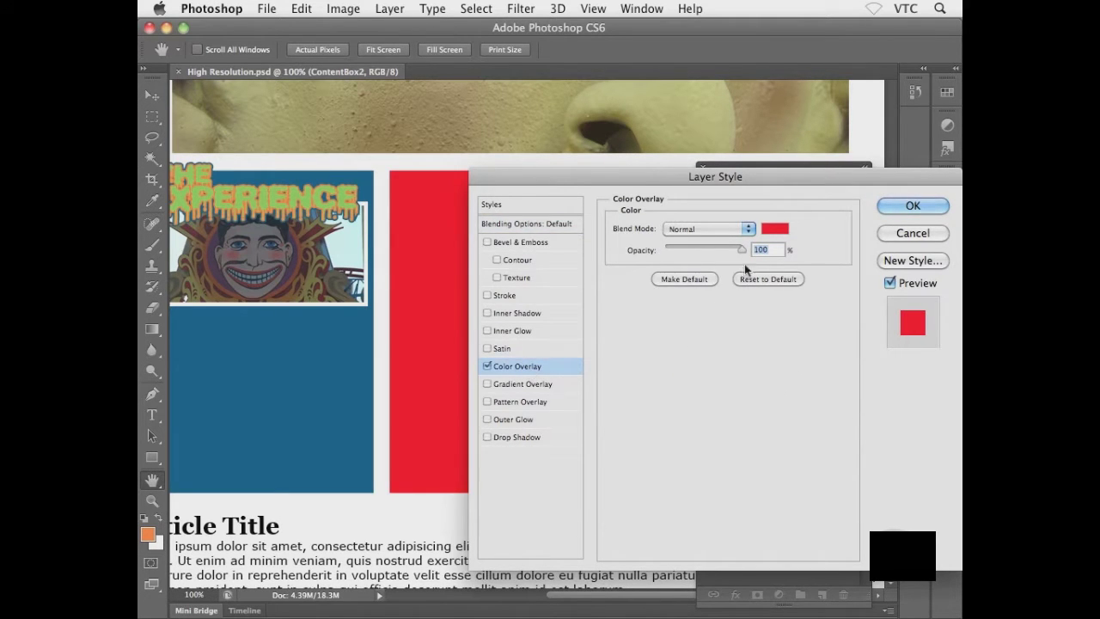
pyautogui.click(768, 227)
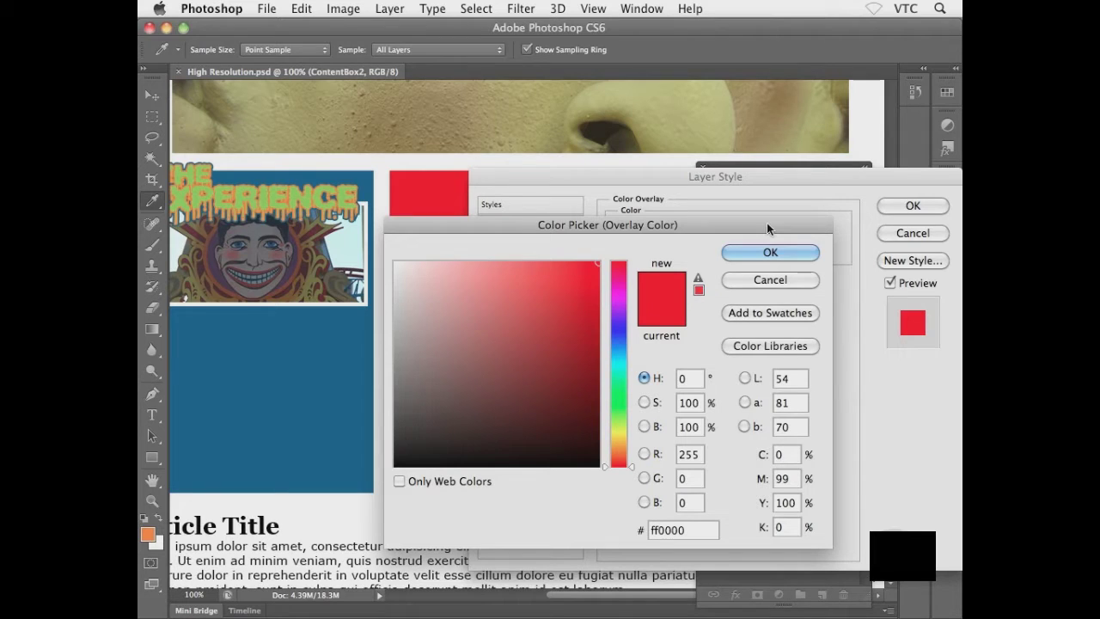
pyautogui.click(308, 380)
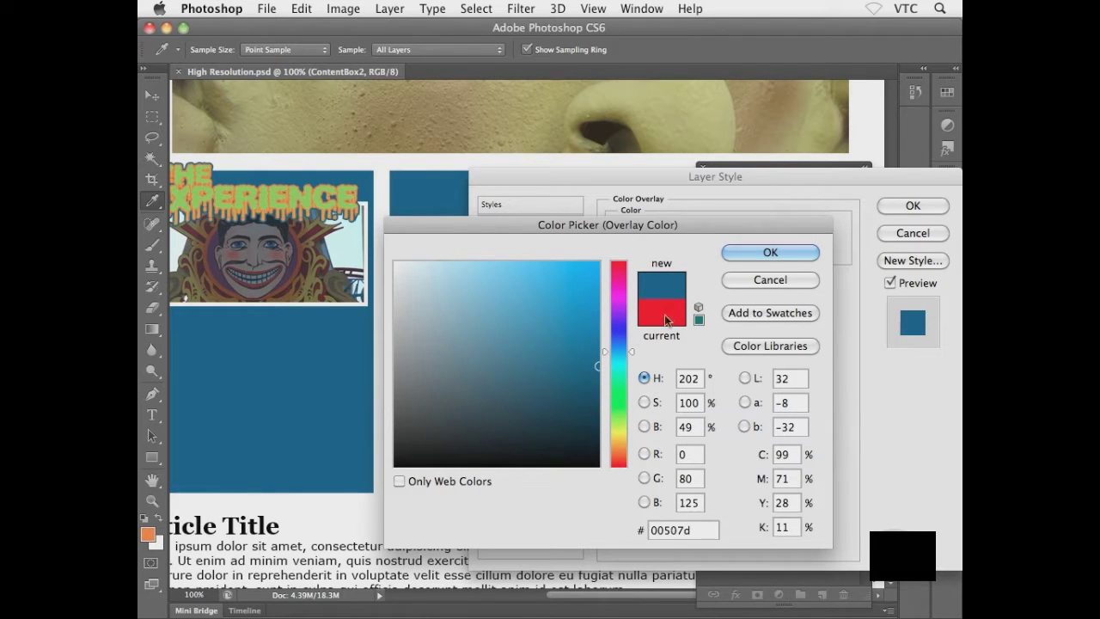
pyautogui.click(746, 254)
pyautogui.click(913, 206)
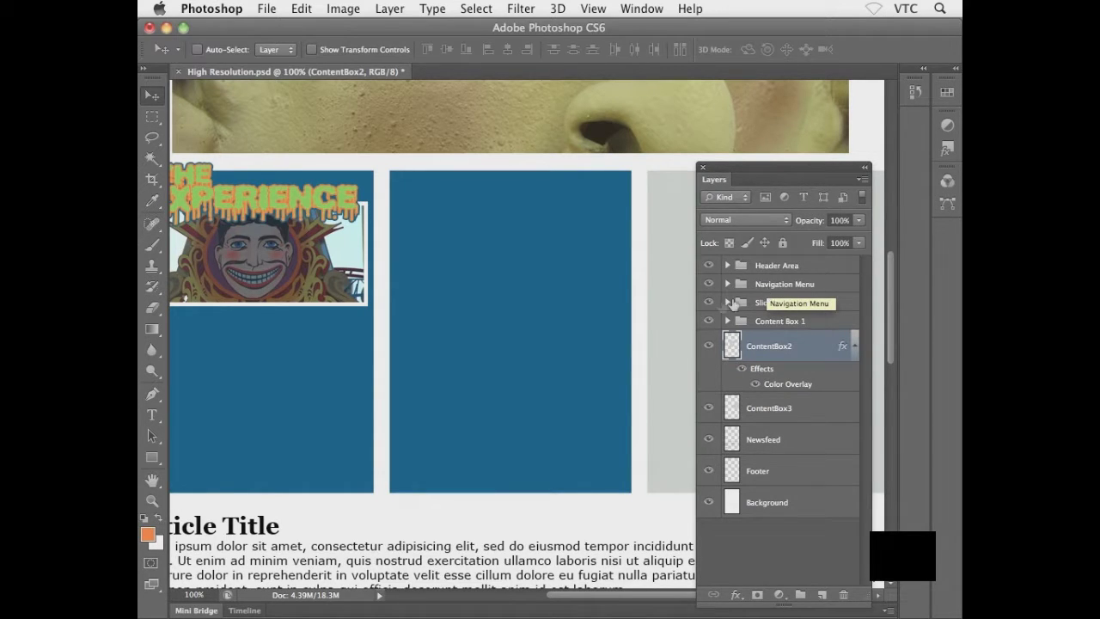
# Load the outline of the EmilyDickinson layer in the Content Box 1 group as a selection
pyautogui.moveTo(525, 335); pyautogui.dragTo(553, 331)
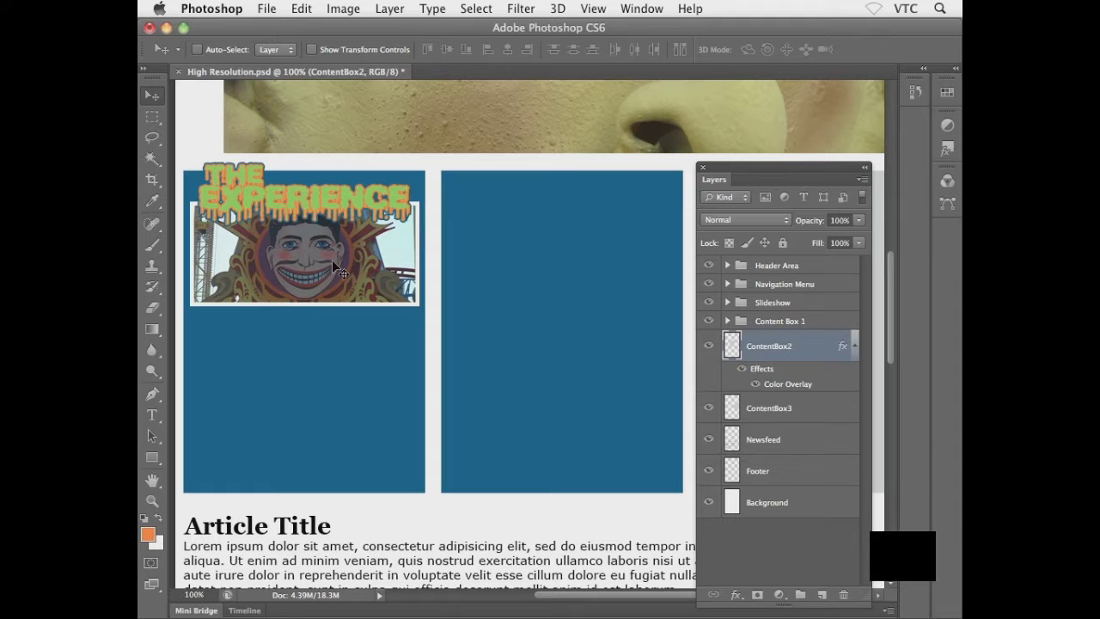
pyautogui.moveTo(492, 291); pyautogui.dragTo(447, 276)
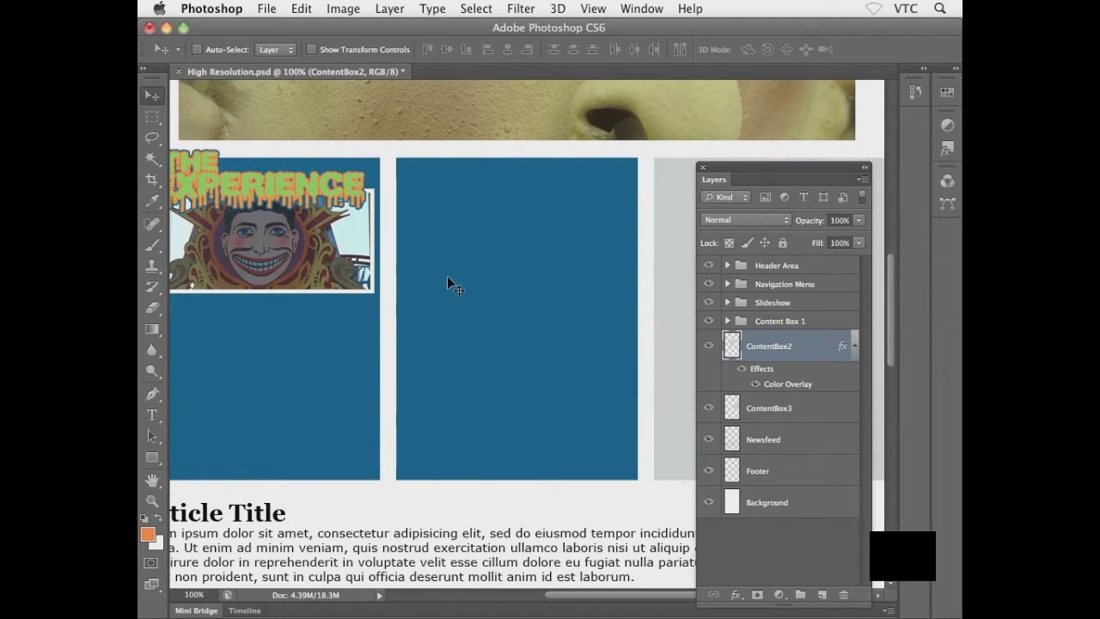
pyautogui.hscroll(-4, 380, 309)
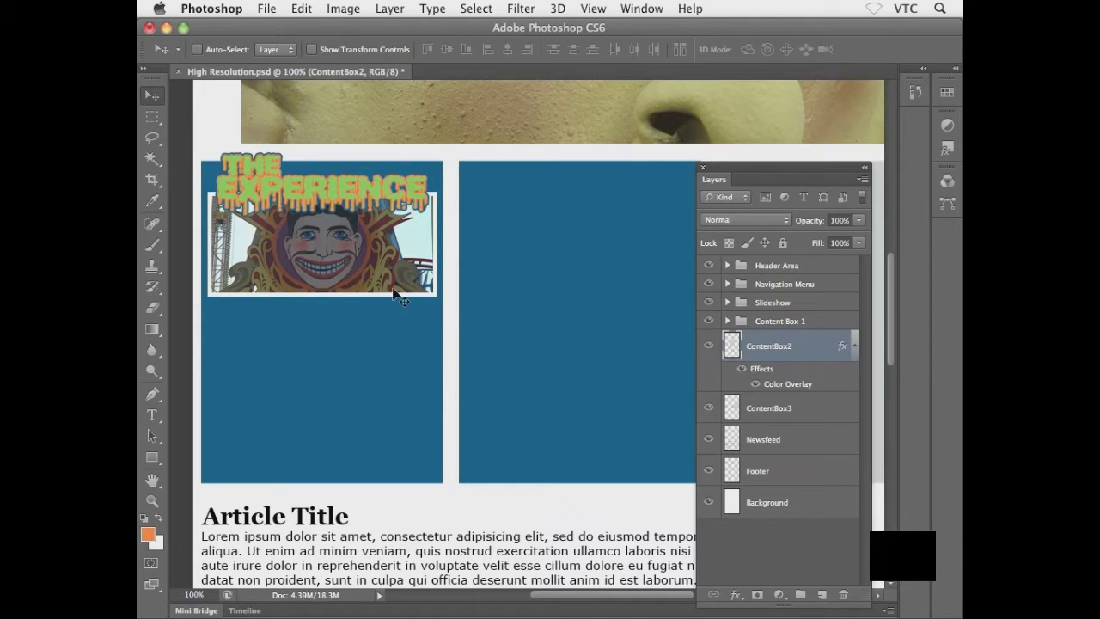
pyautogui.click(728, 323)
pyautogui.click(756, 322)
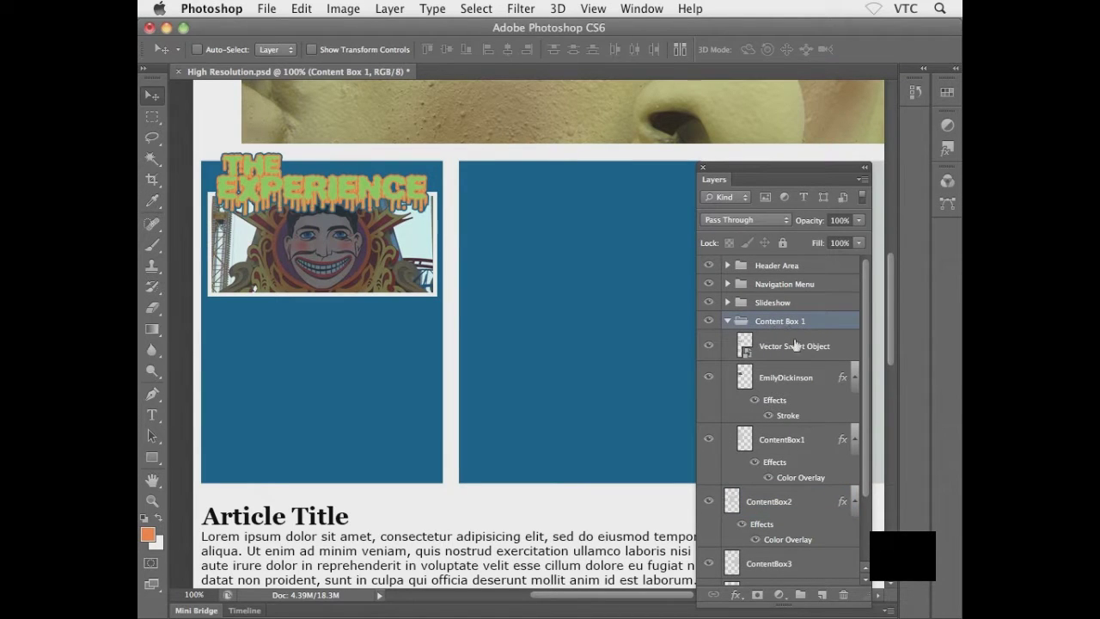
pyautogui.click(784, 376)
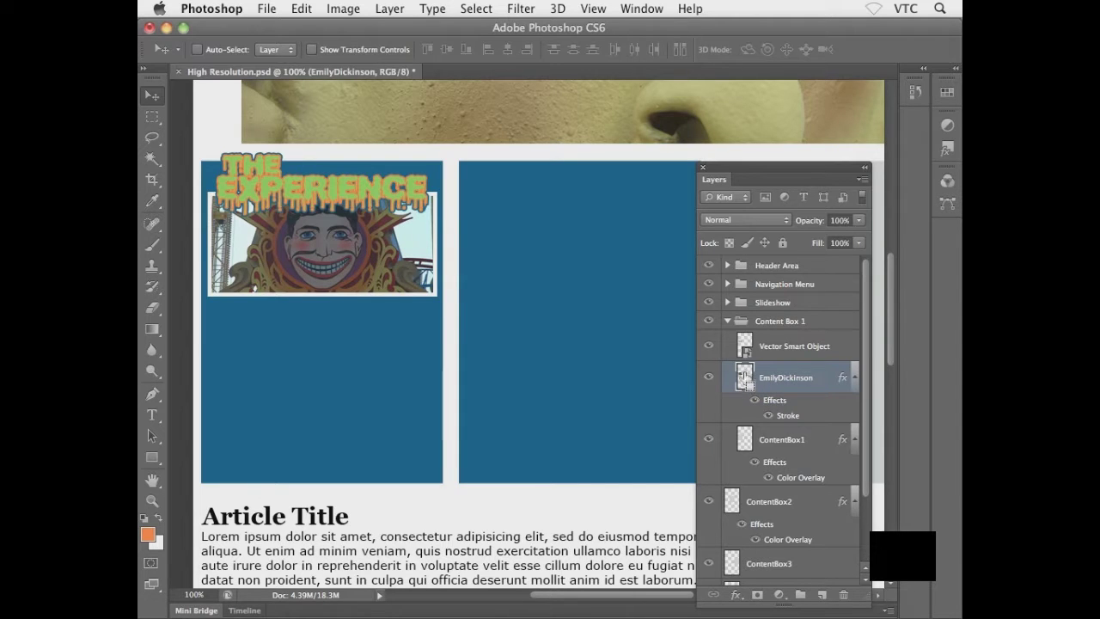
pyautogui.keyDown('super'); pyautogui.click(745, 379); pyautogui.keyUp('super')
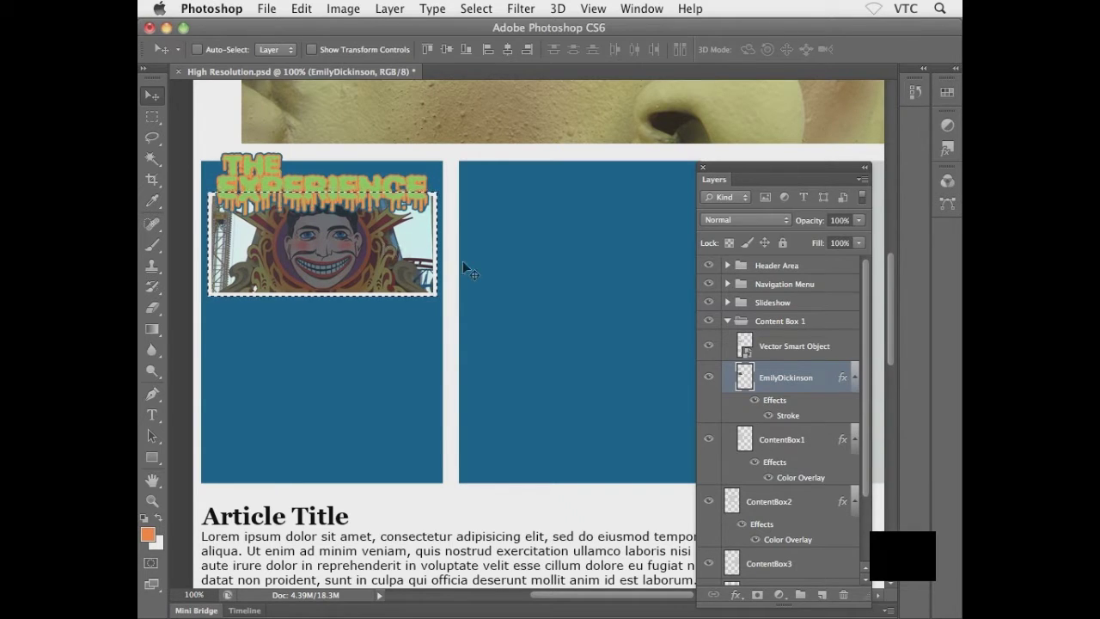
# Collapse the Content Box 1 group, select ContentBox2 and move only the selection outline onto the upper part of the second blue box
pyautogui.click(728, 323)
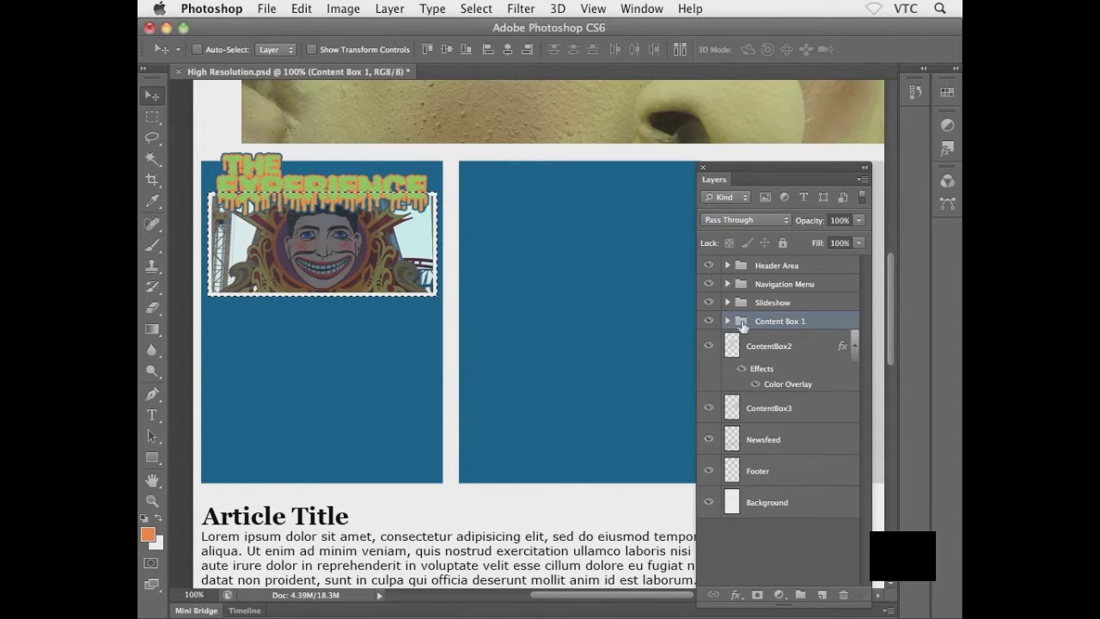
pyautogui.click(748, 347)
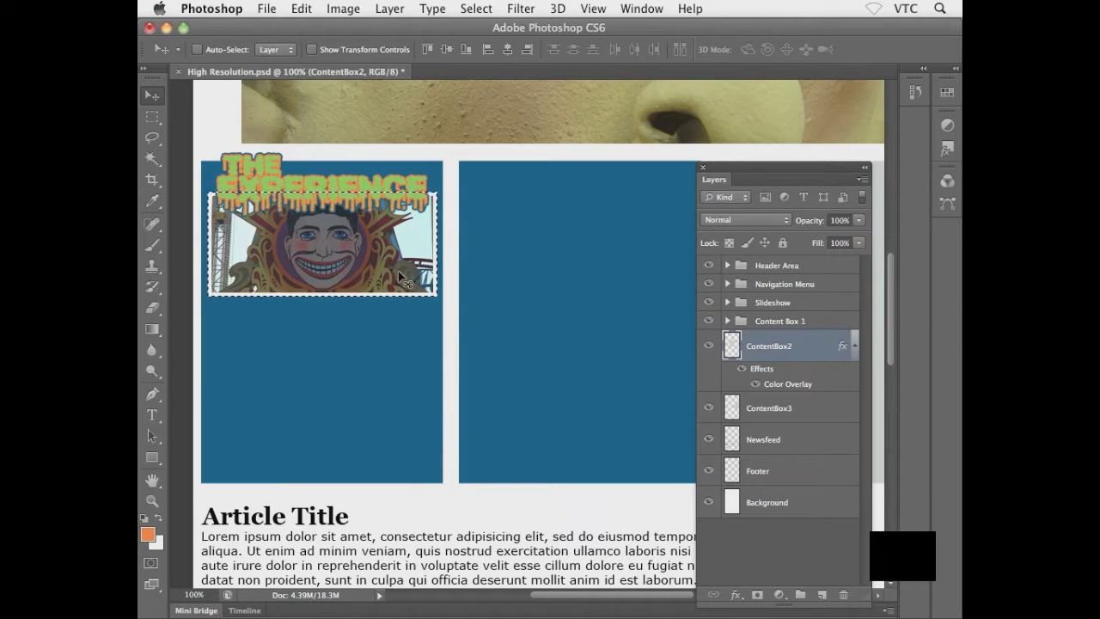
pyautogui.moveTo(406, 274); pyautogui.dragTo(422, 268)
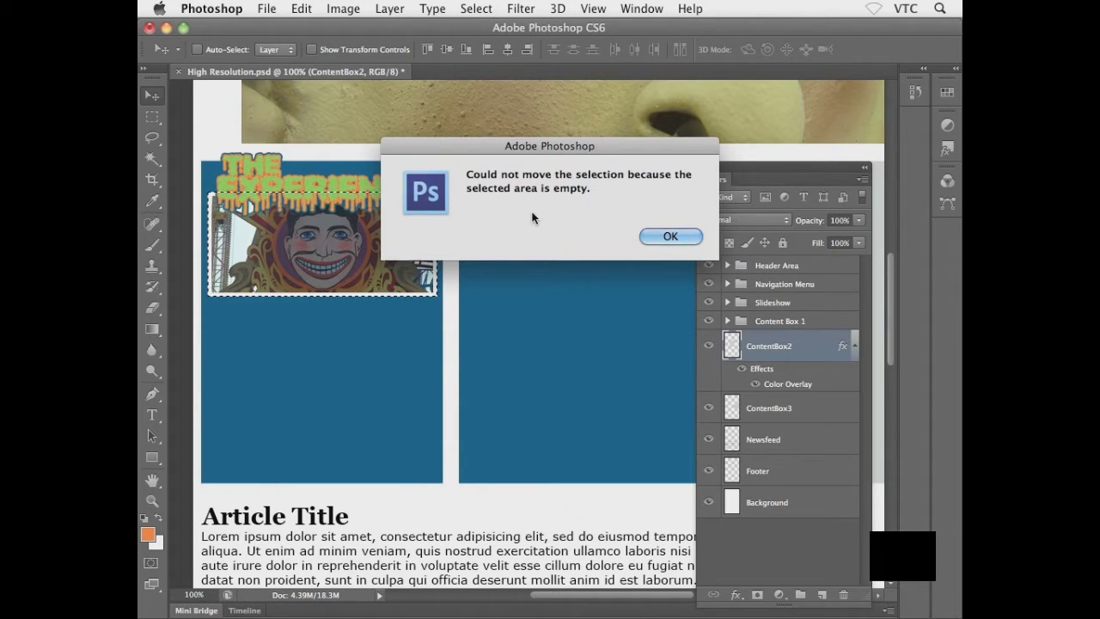
pyautogui.click(653, 235)
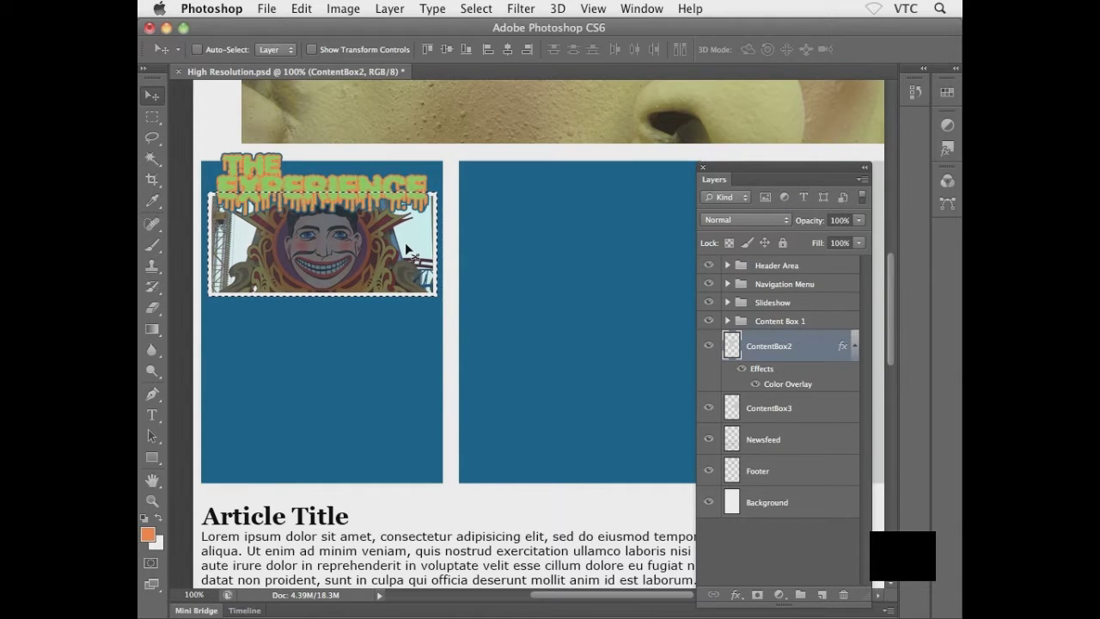
pyautogui.press('m')
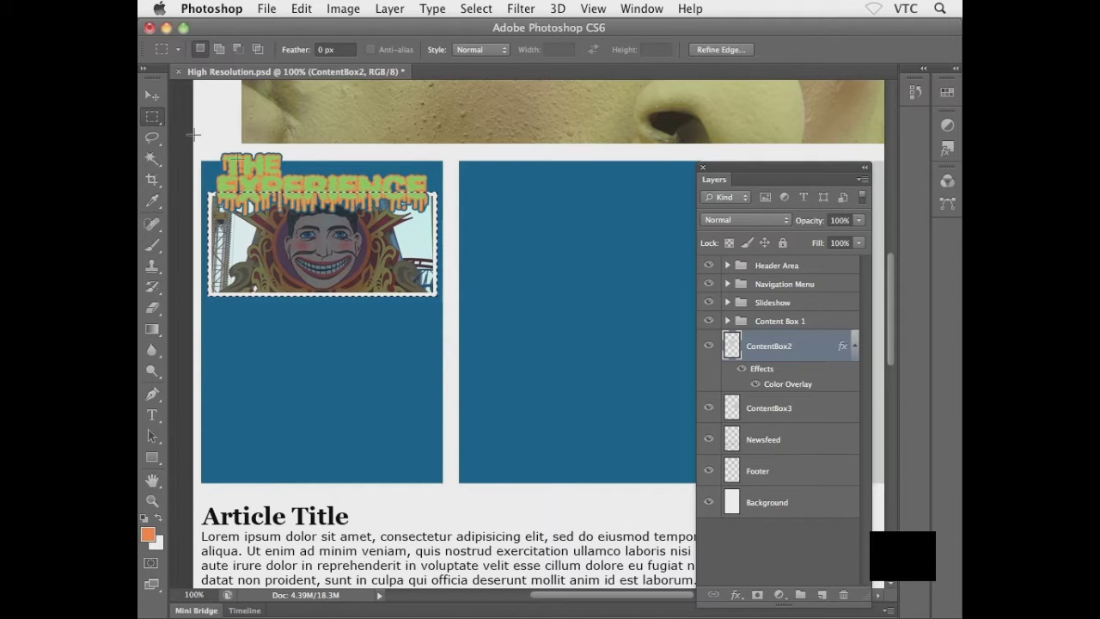
pyautogui.moveTo(322, 250); pyautogui.dragTo(501, 250)
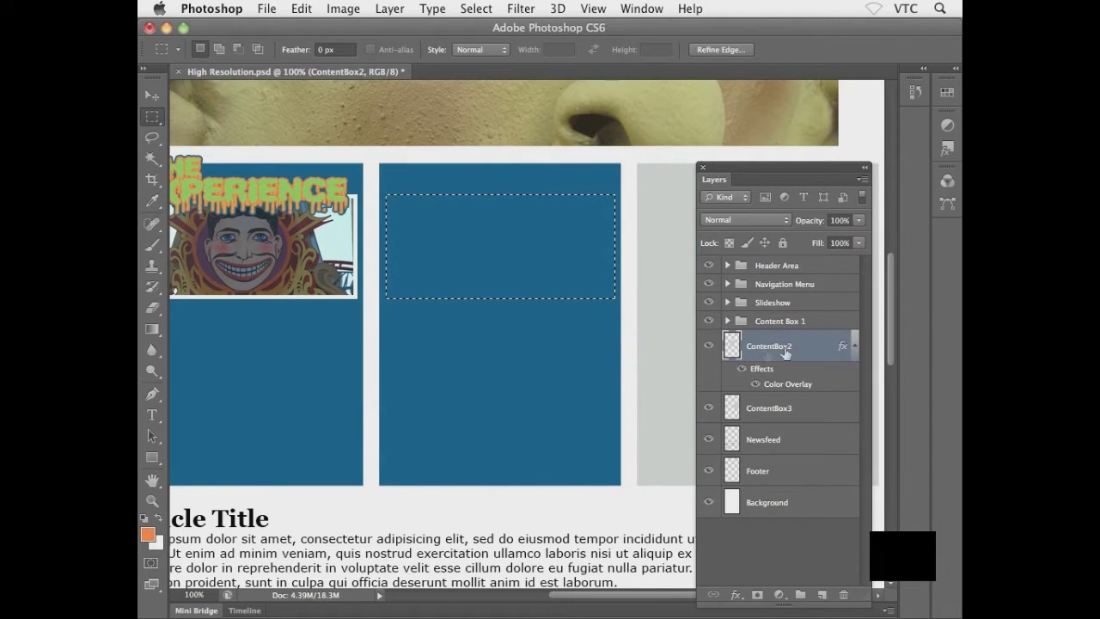
# Fill the selected area with white on a new layer above ContentBox2, using the default colors, and deselect
pyautogui.click(821, 595)
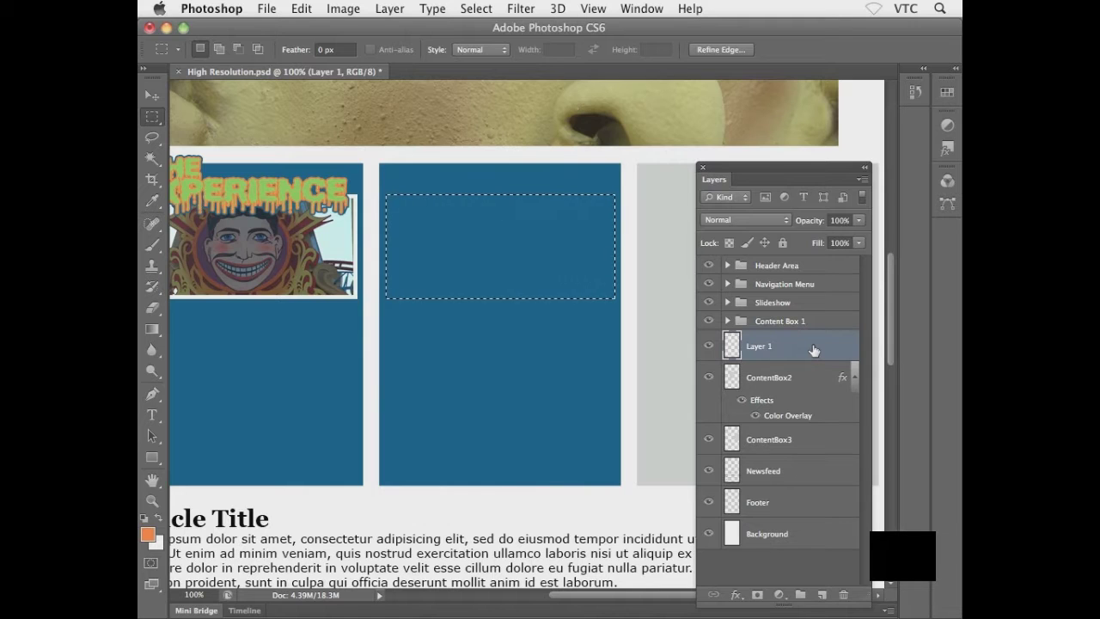
pyautogui.press('d')
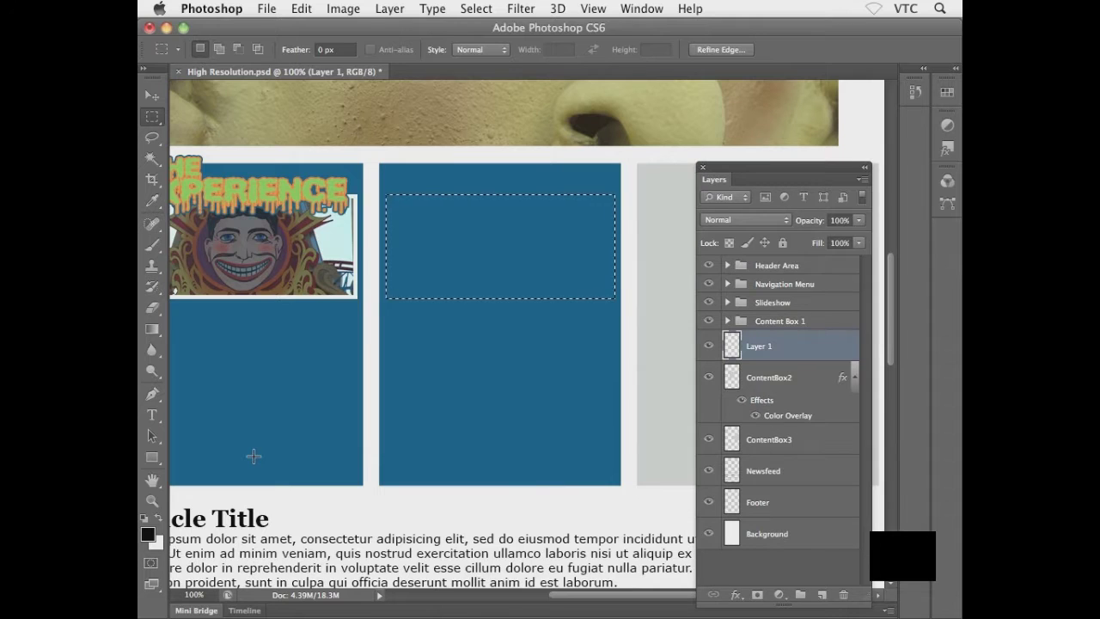
pyautogui.press('super+BackSpace')
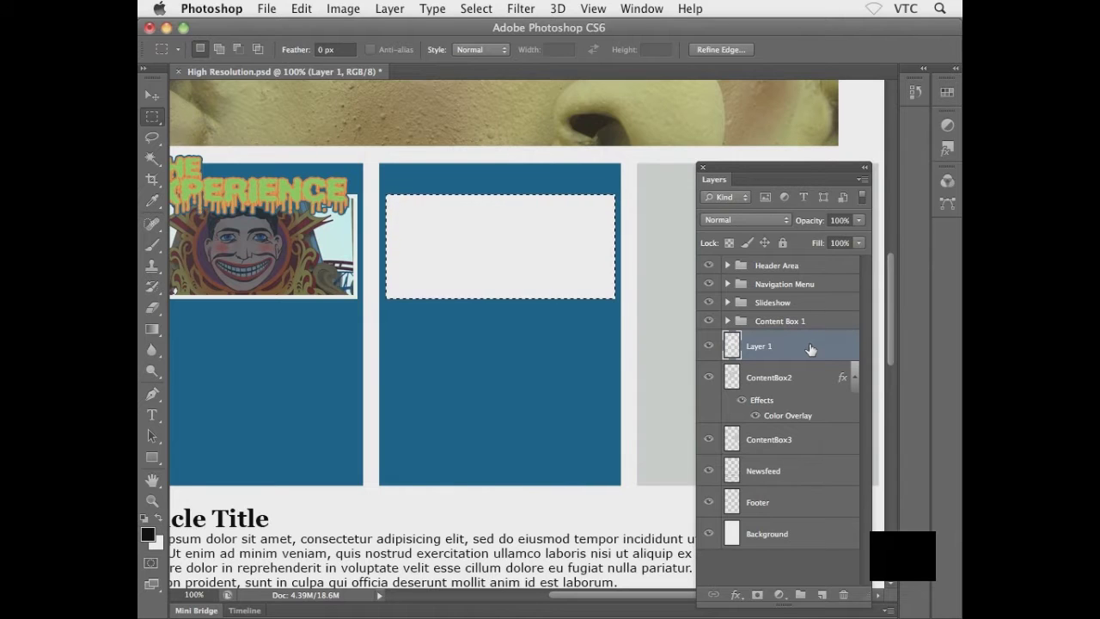
pyautogui.press('super+d')
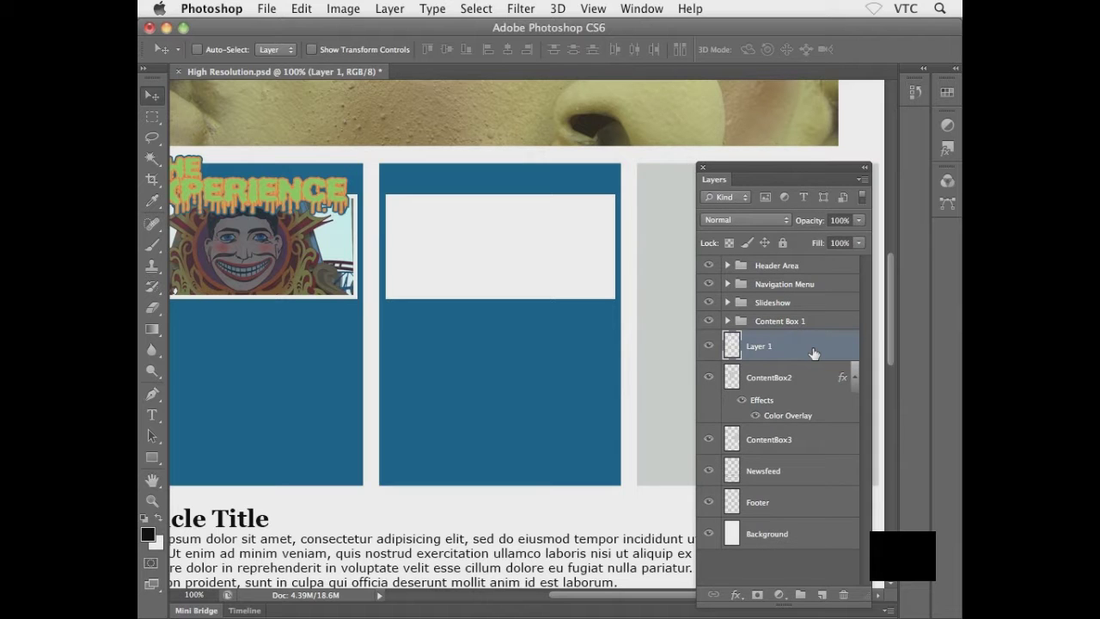
# Open kiwanja.jpg from Work Files and copy its image into High Resolution.psd as a new layer above the white rectangle
pyautogui.hotkey('ctrl', 'o')
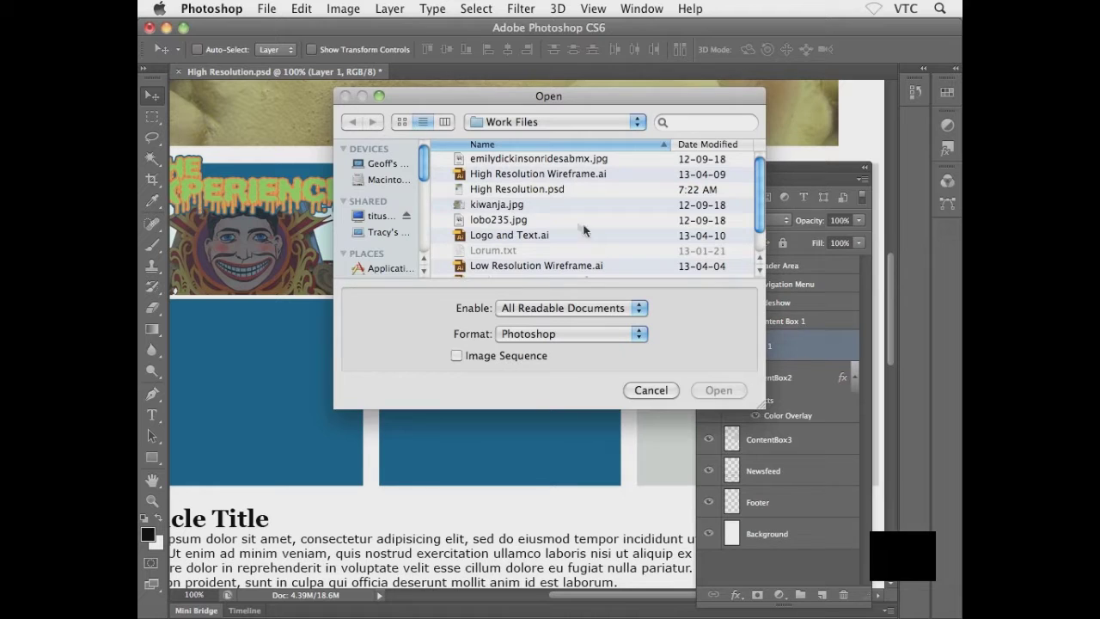
pyautogui.click(508, 207)
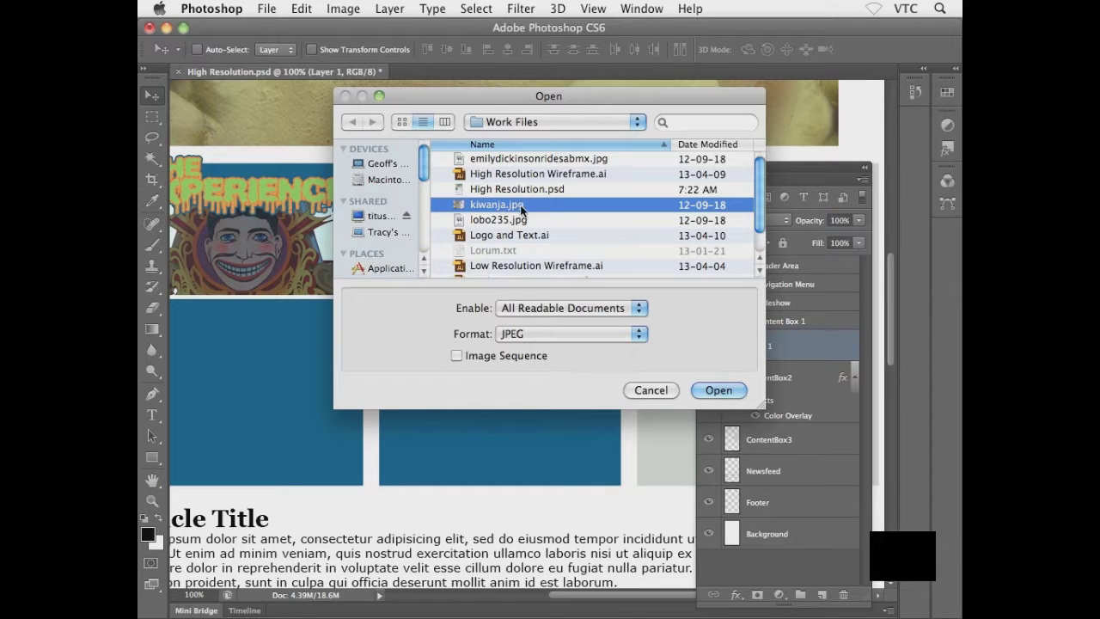
pyautogui.click(714, 391)
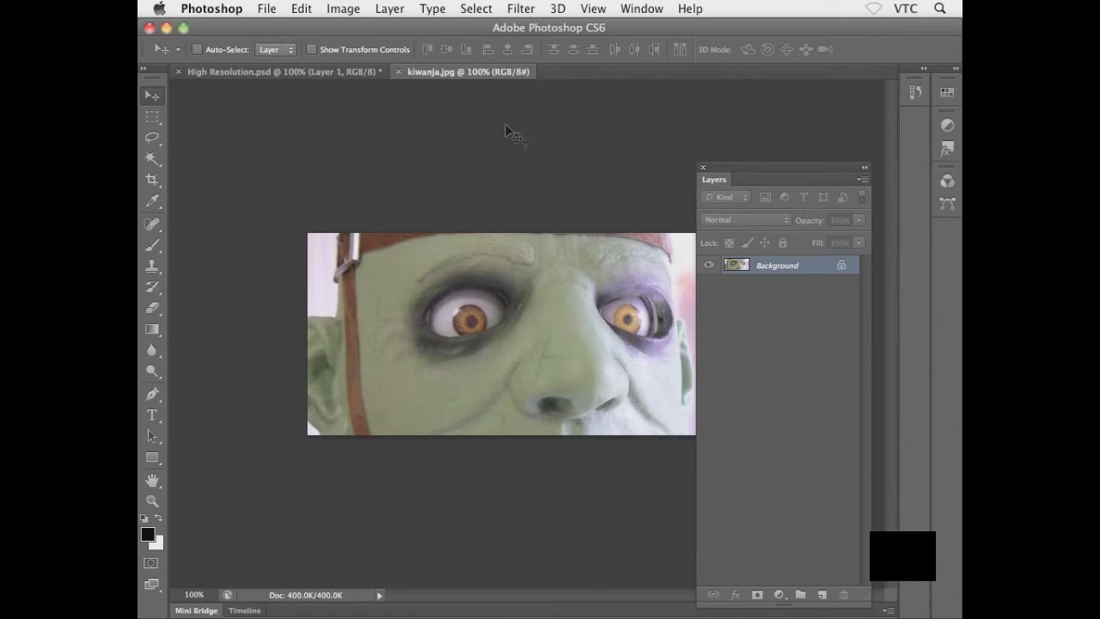
pyautogui.moveTo(430, 76); pyautogui.dragTo(527, 115)
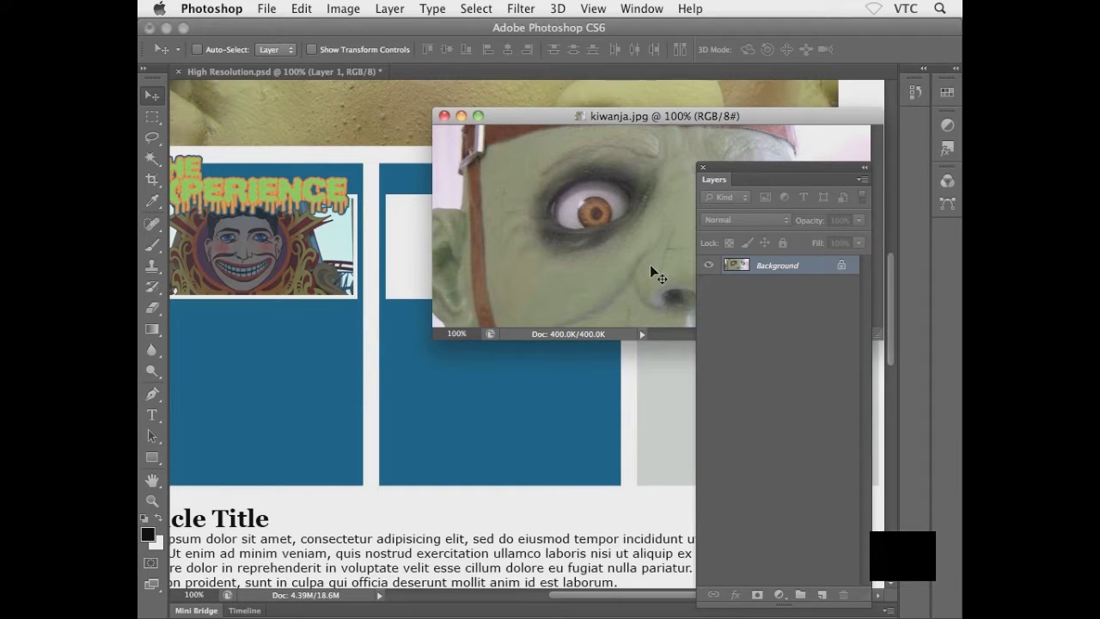
pyautogui.moveTo(769, 270); pyautogui.dragTo(499, 359)
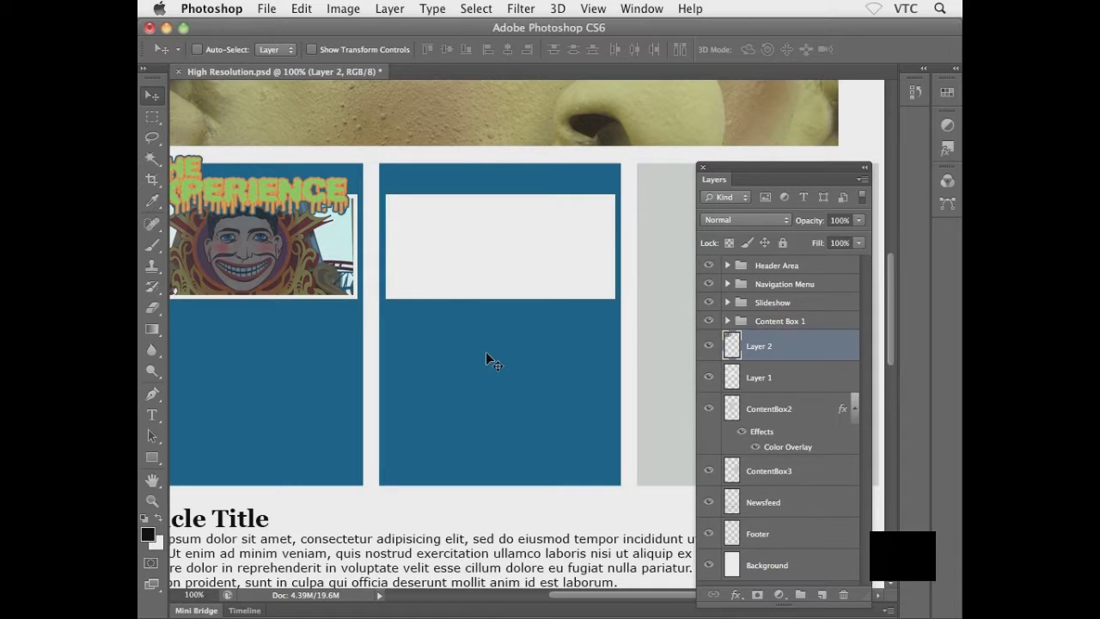
# Move the green face image over the second content box's white rectangle, at about X 528 px, Y 610.5 px
pyautogui.press('super+0')
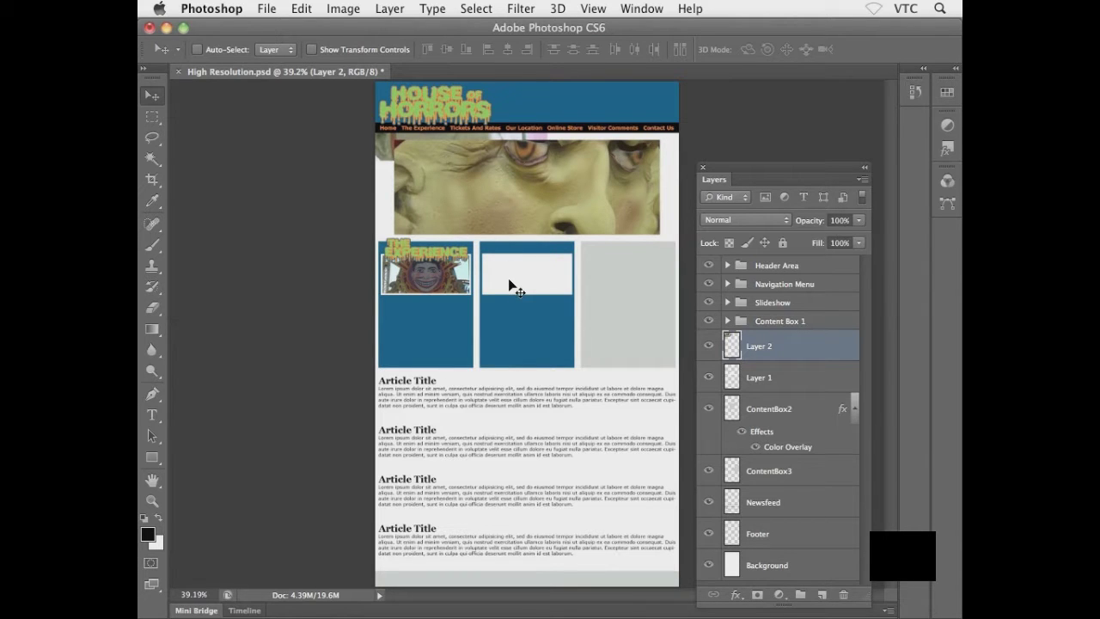
pyautogui.press('super+t')
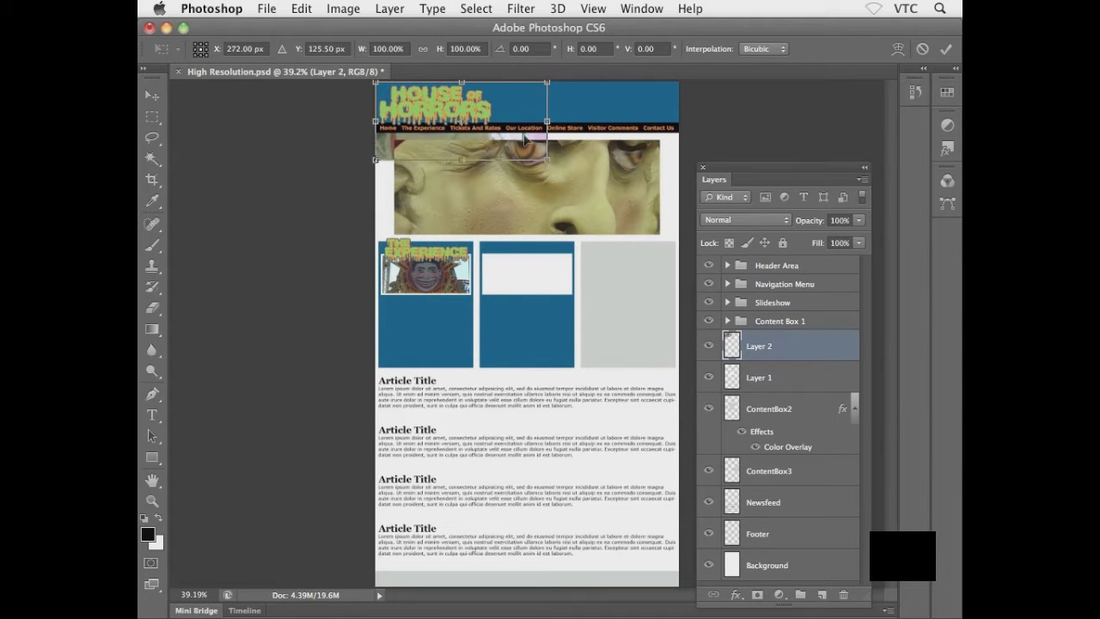
pyautogui.moveTo(383, 151); pyautogui.dragTo(462, 304)
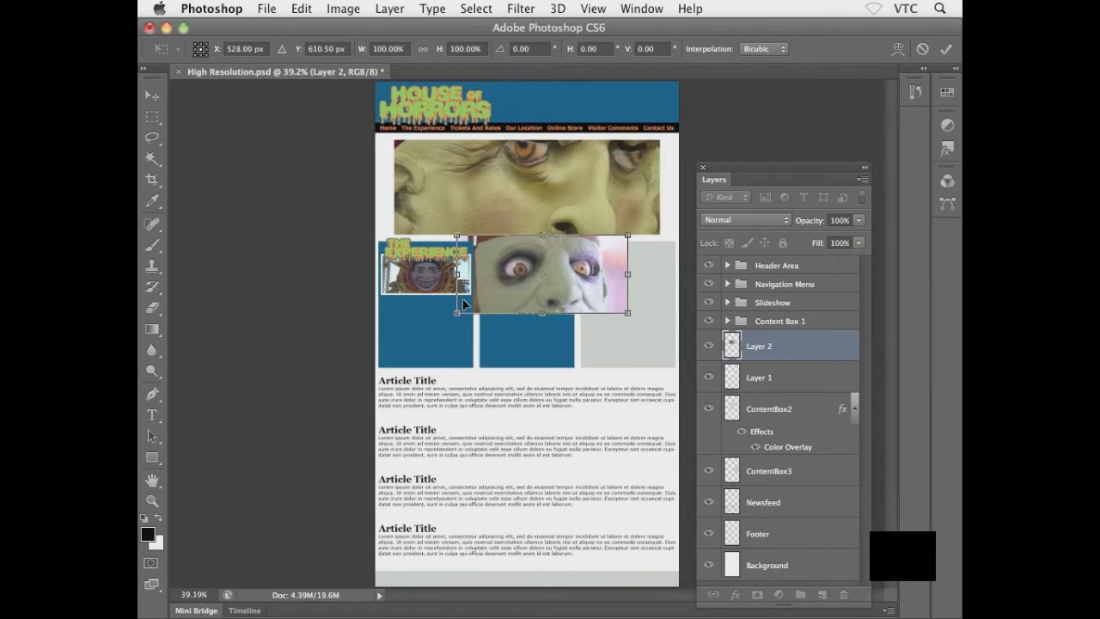
pyautogui.press('Return')
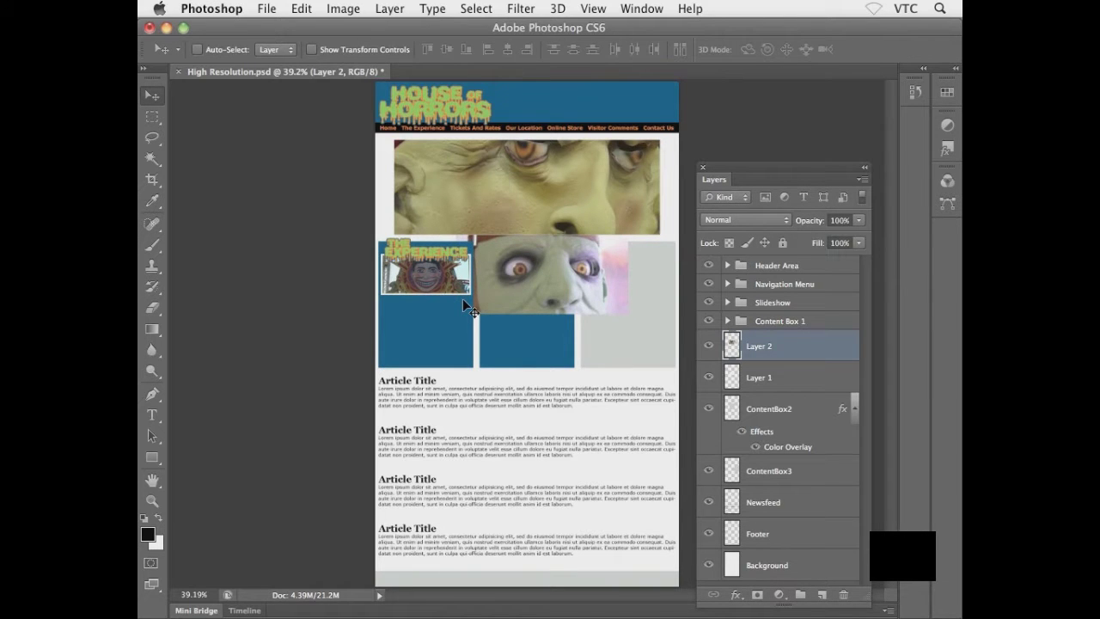
pyautogui.press('super+1')
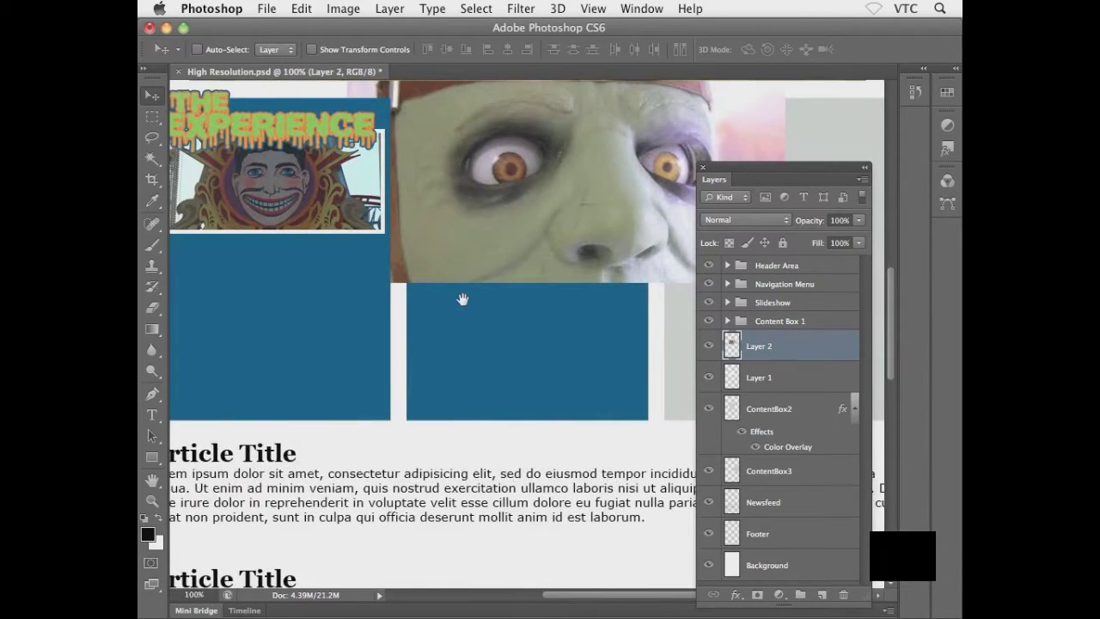
pyautogui.moveTo(463, 298); pyautogui.dragTo(396, 357)
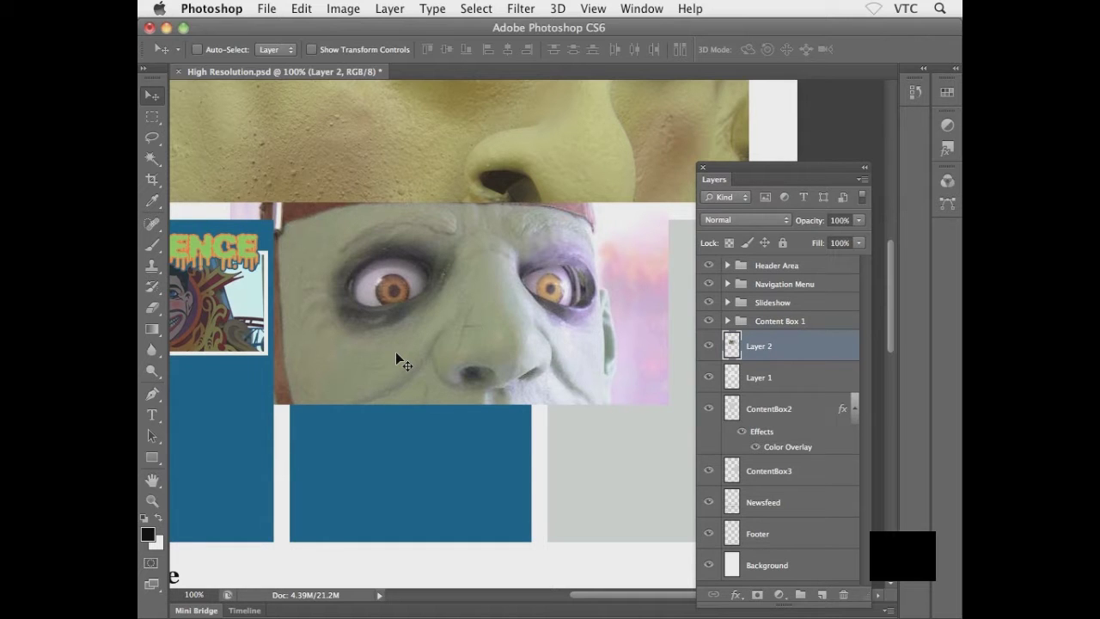
pyautogui.moveTo(395, 351); pyautogui.dragTo(498, 342)
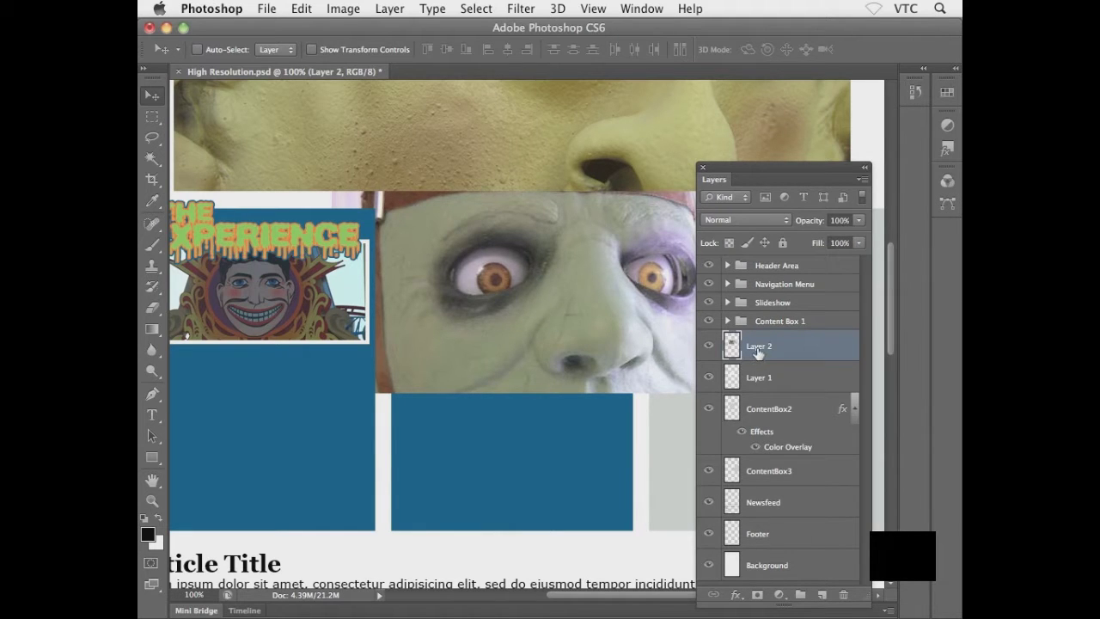
# Clip the green face image on Layer 2 to the white rectangle on Layer 1 with a clipping mask
pyautogui.click(797, 375)
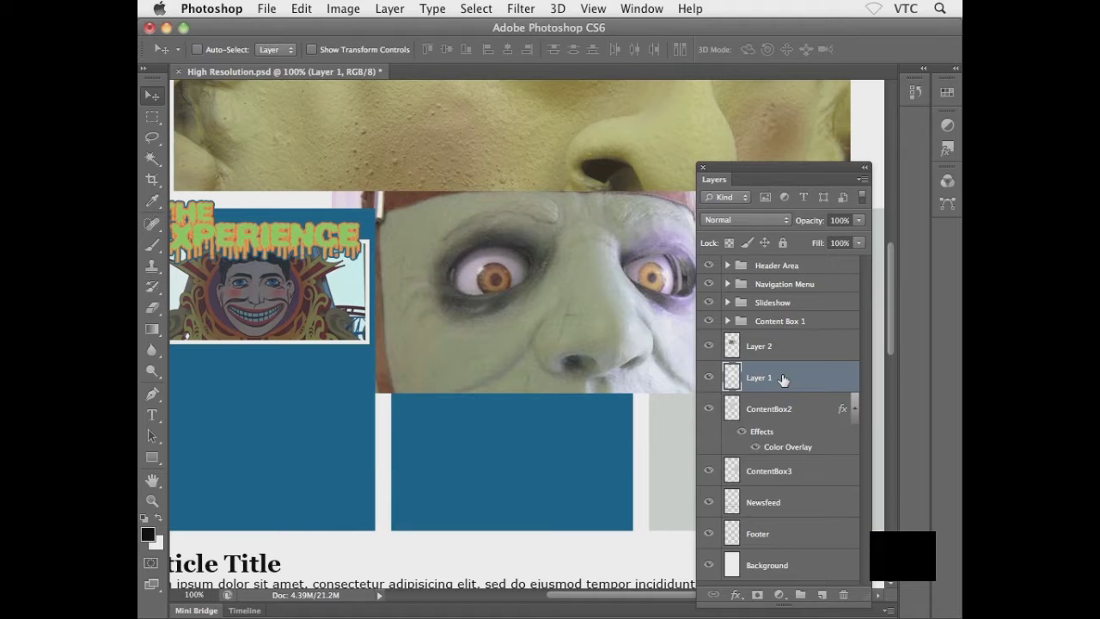
pyautogui.moveTo(784, 378); pyautogui.dragTo(795, 360)
pyautogui.keyDown('alt'); pyautogui.click(794, 359); pyautogui.keyUp('alt')
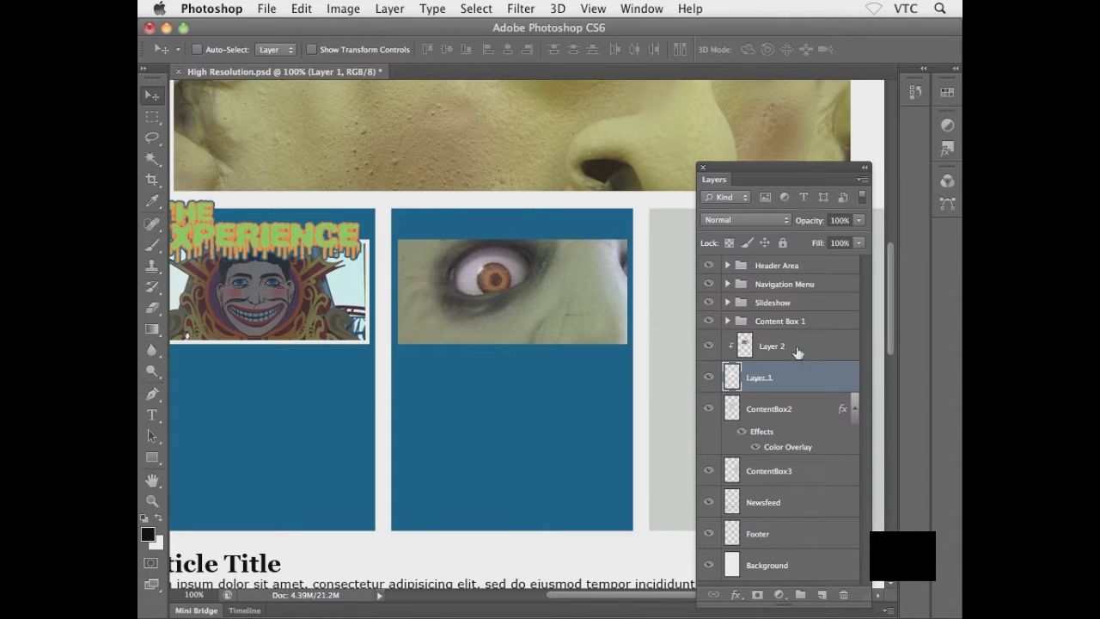
pyautogui.click(798, 348)
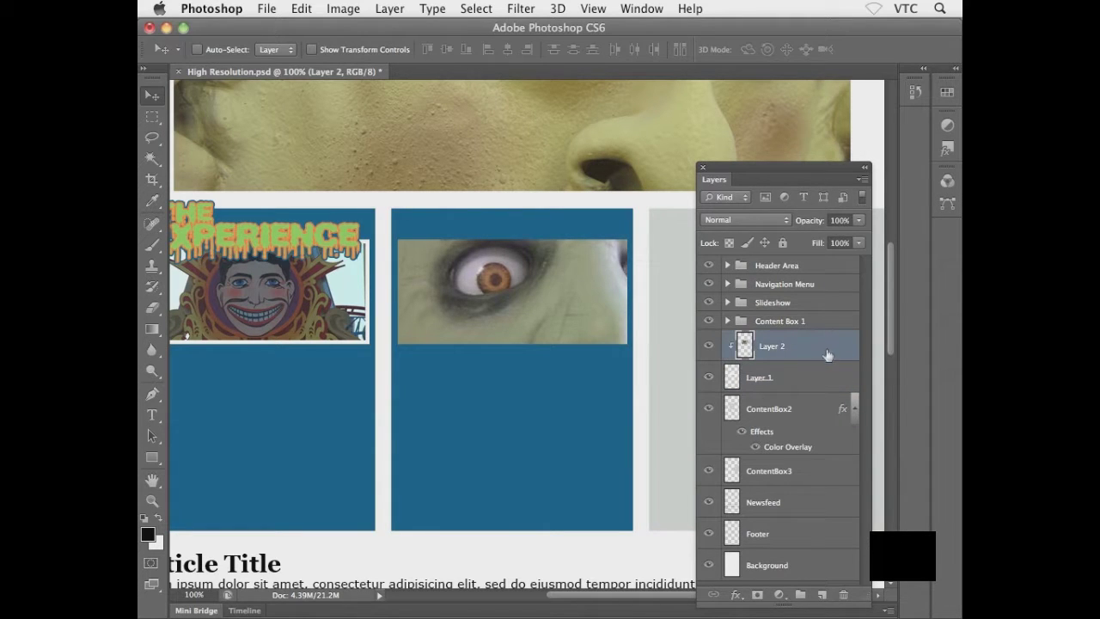
pyautogui.click(802, 376)
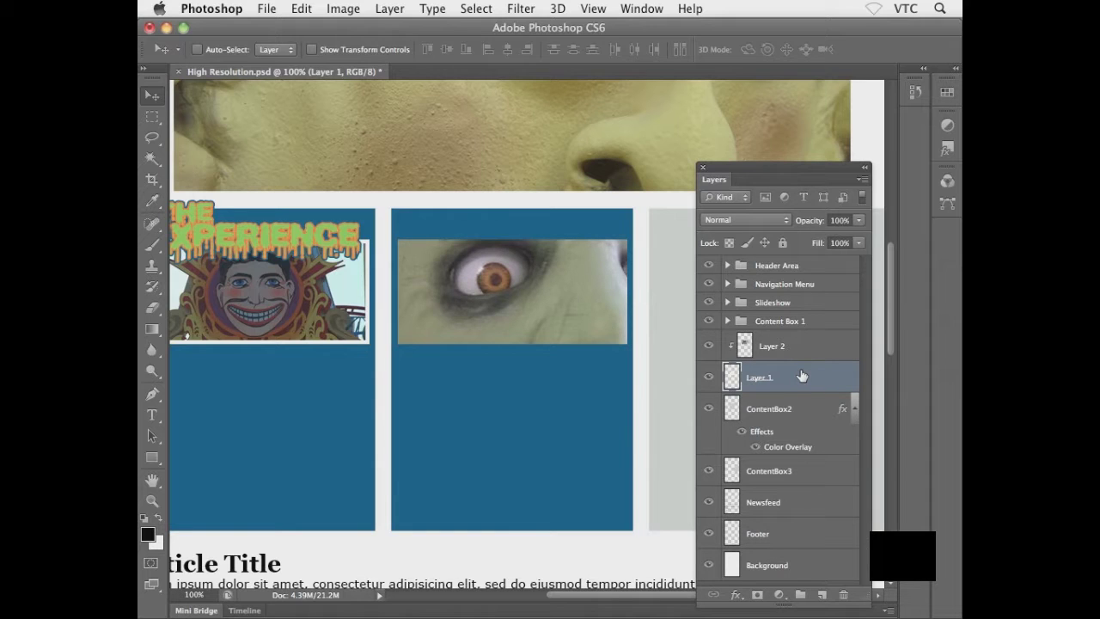
# Scale the clipped face image down with Free Transform and reposition it so both eyes fit inside the second box's rectangle
pyautogui.click(803, 348)
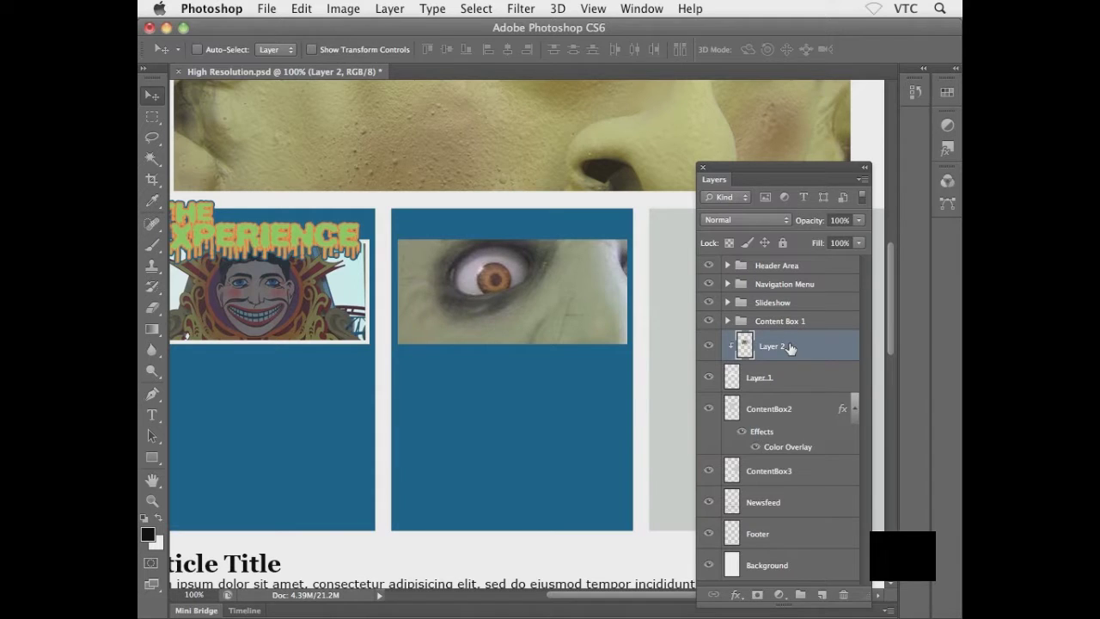
pyautogui.hotkey('ctrl', 't')
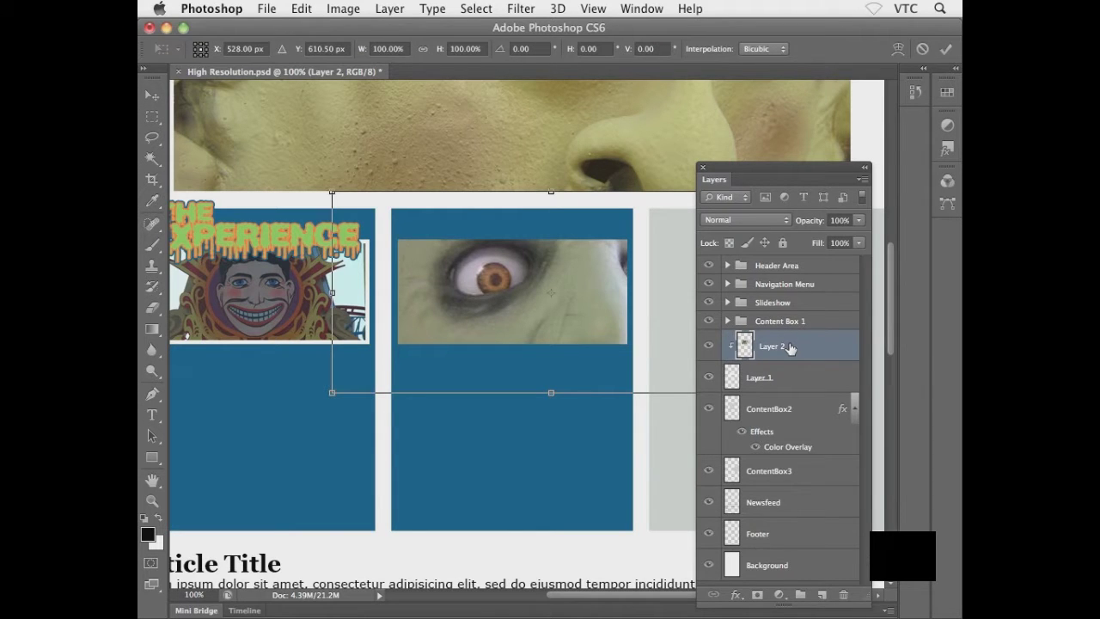
pyautogui.moveTo(333, 195); pyautogui.dragTo(379, 213)
pyautogui.moveTo(488, 292); pyautogui.dragTo(427, 292)
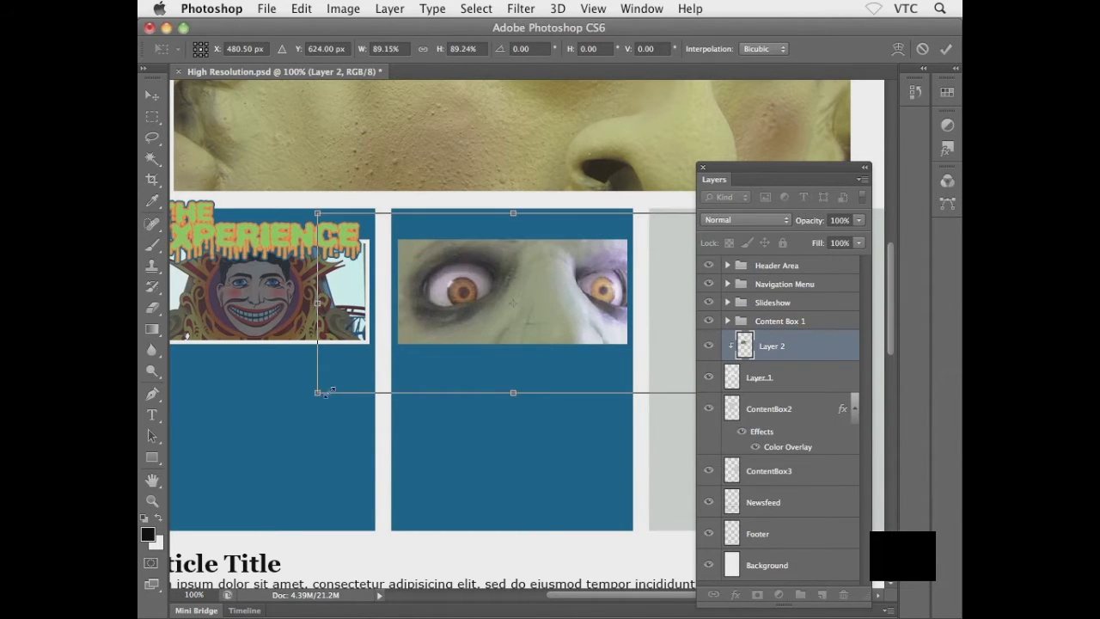
pyautogui.moveTo(318, 391); pyautogui.dragTo(349, 357)
pyautogui.moveTo(485, 320); pyautogui.dragTo(464, 316)
pyautogui.press('Return')
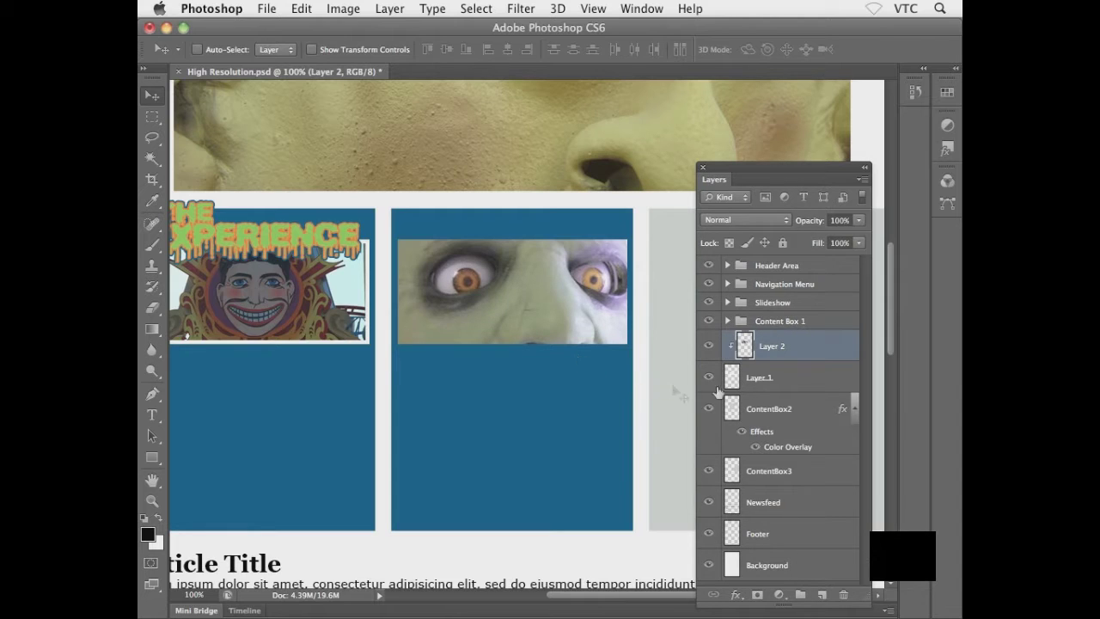
pyautogui.doubleClick(843, 346)
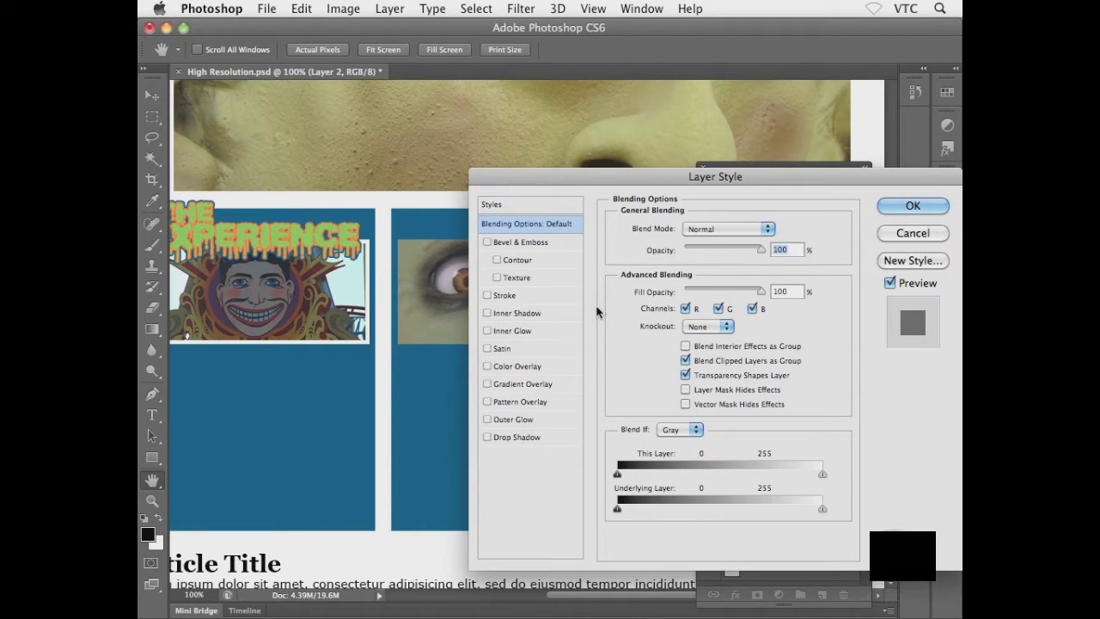
pyautogui.click(515, 296)
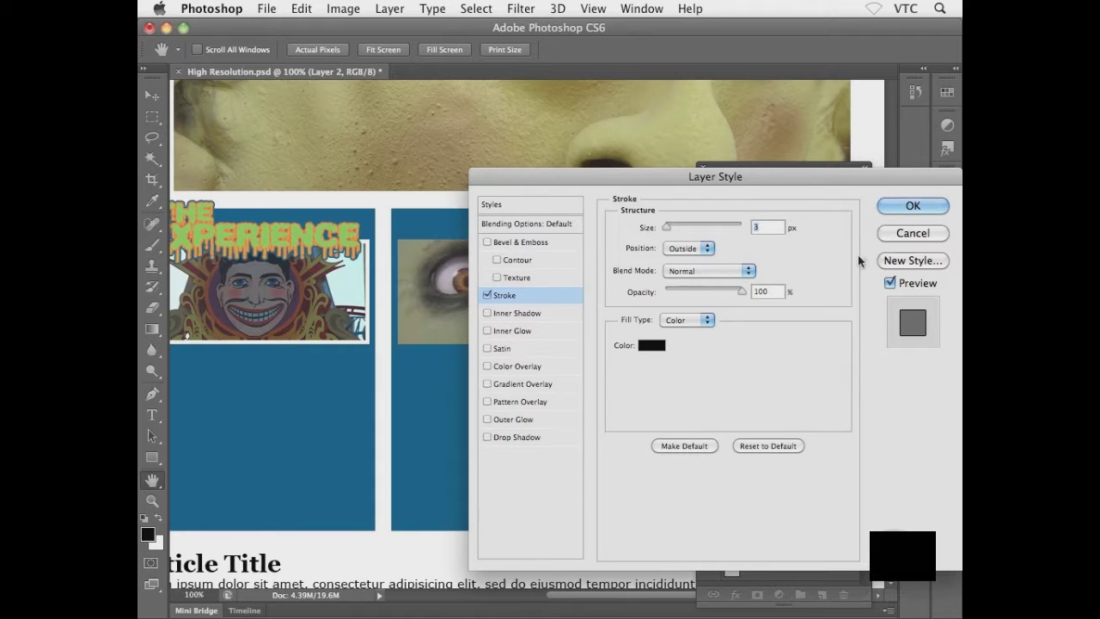
pyautogui.click(912, 234)
pyautogui.press('v')
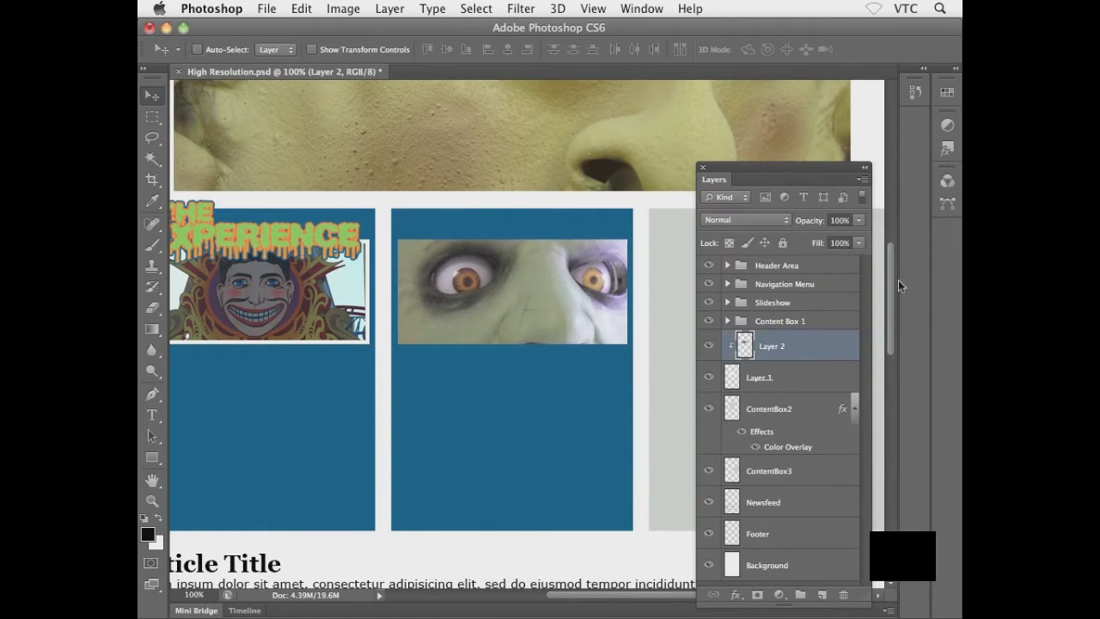
# Add a Stroke layer effect in white (#ffffff) to Layer 1, the rectangle beneath the face image
pyautogui.click(791, 381)
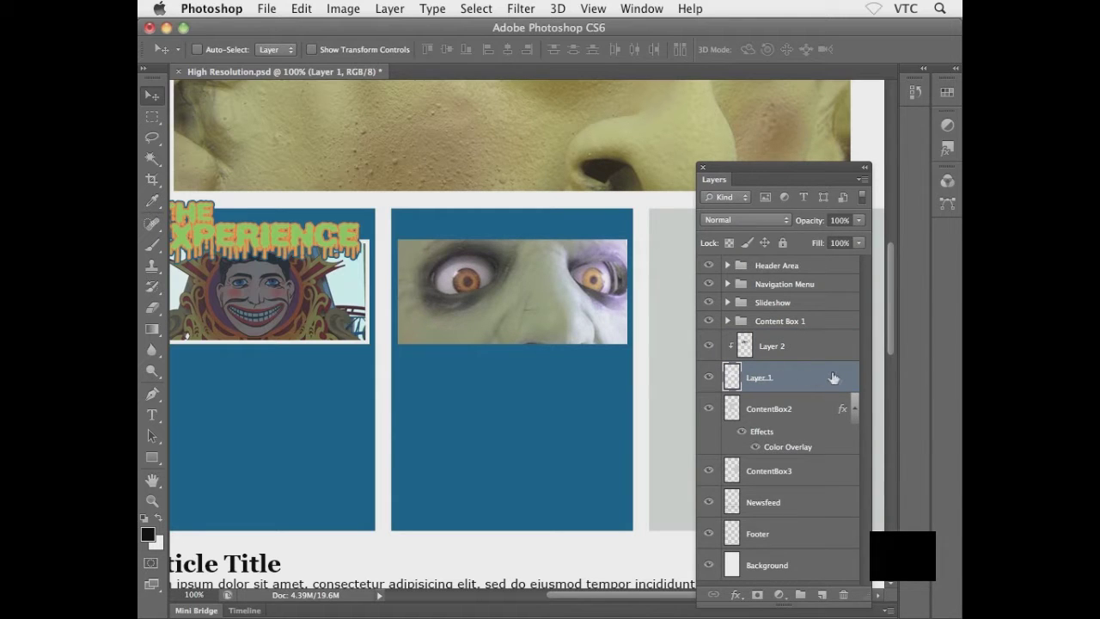
pyautogui.doubleClick(848, 379)
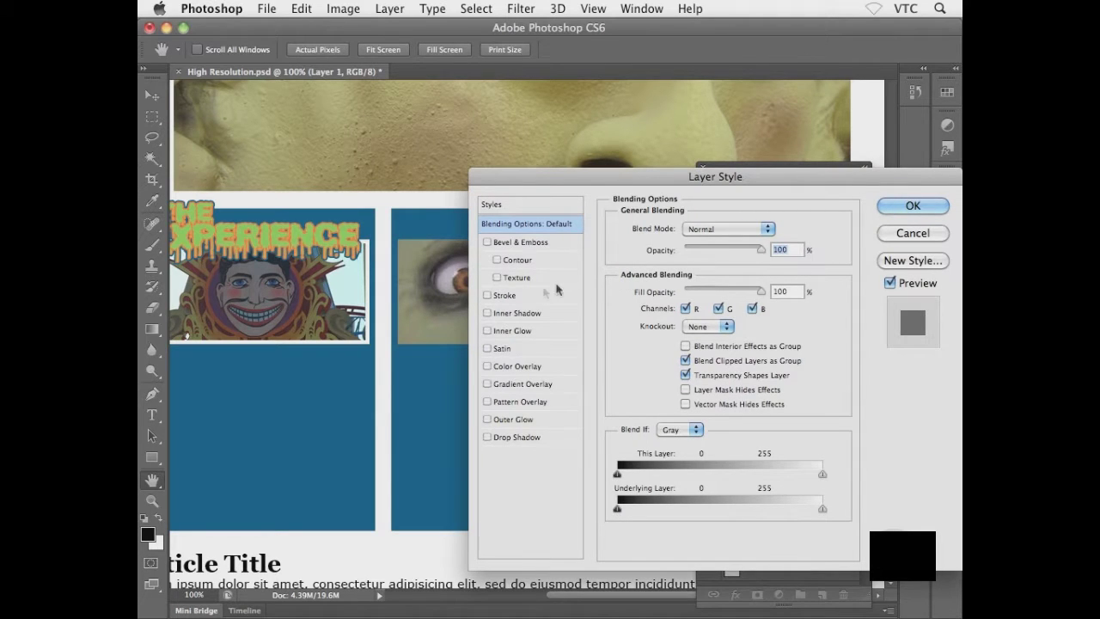
pyautogui.click(499, 296)
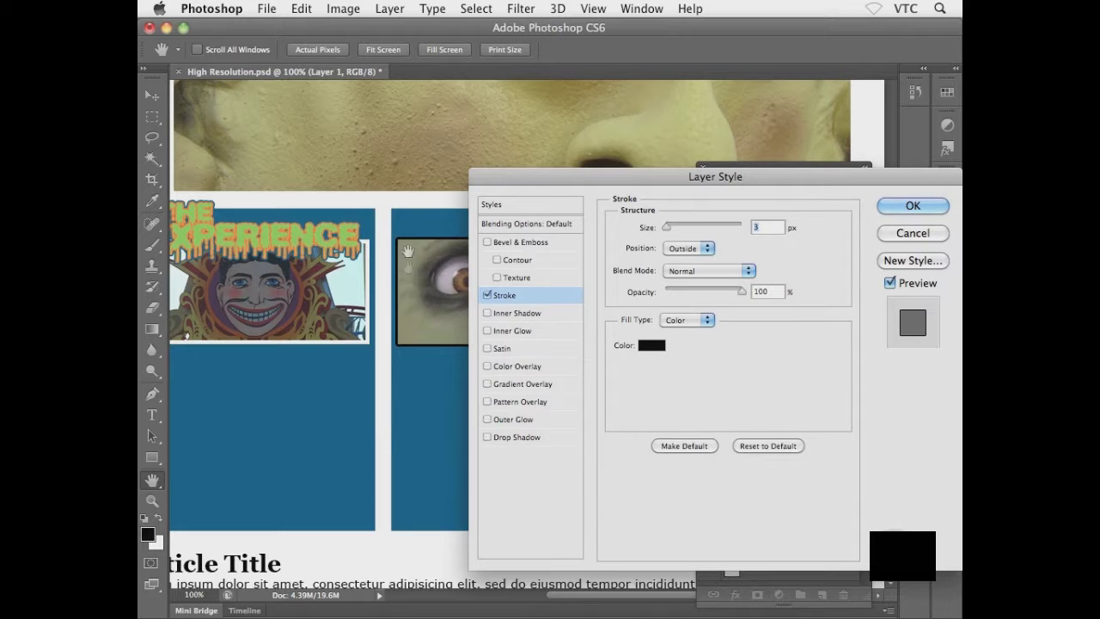
pyautogui.moveTo(503, 184); pyautogui.dragTo(636, 269)
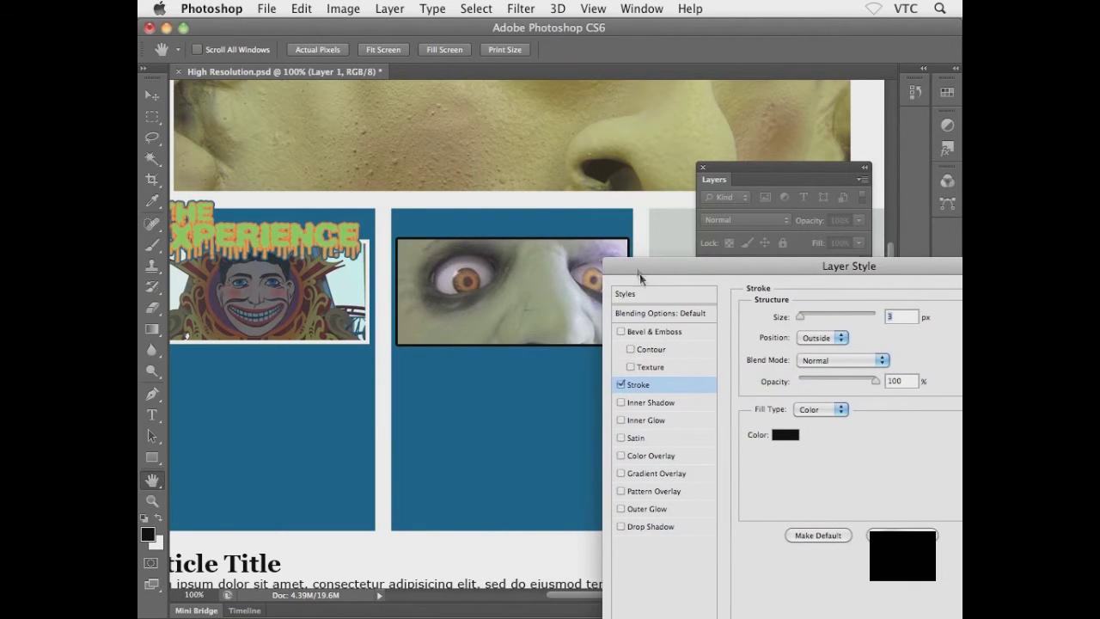
pyautogui.click(784, 436)
pyautogui.moveTo(503, 398)
pyautogui.mouseDown()
pyautogui.moveTo(418, 273)
pyautogui.moveTo(392, 256)
pyautogui.mouseUp()
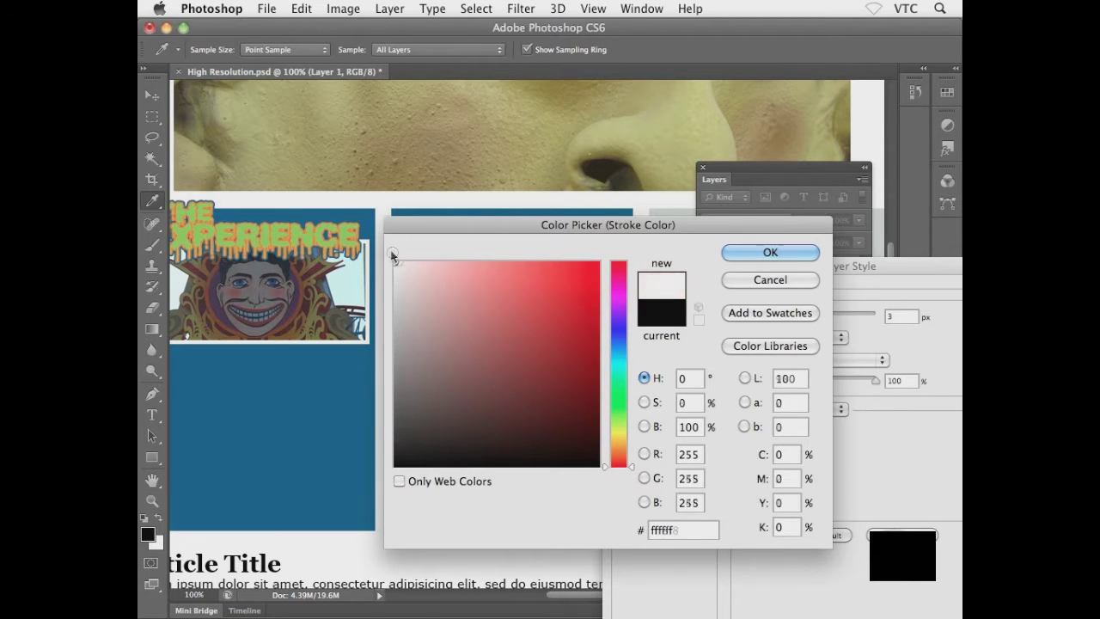
pyautogui.click(745, 252)
# Set the stroke's size to 5 px and its position to Inside, and apply the layer style
pyautogui.doubleClick(900, 317)
pyautogui.write('5')
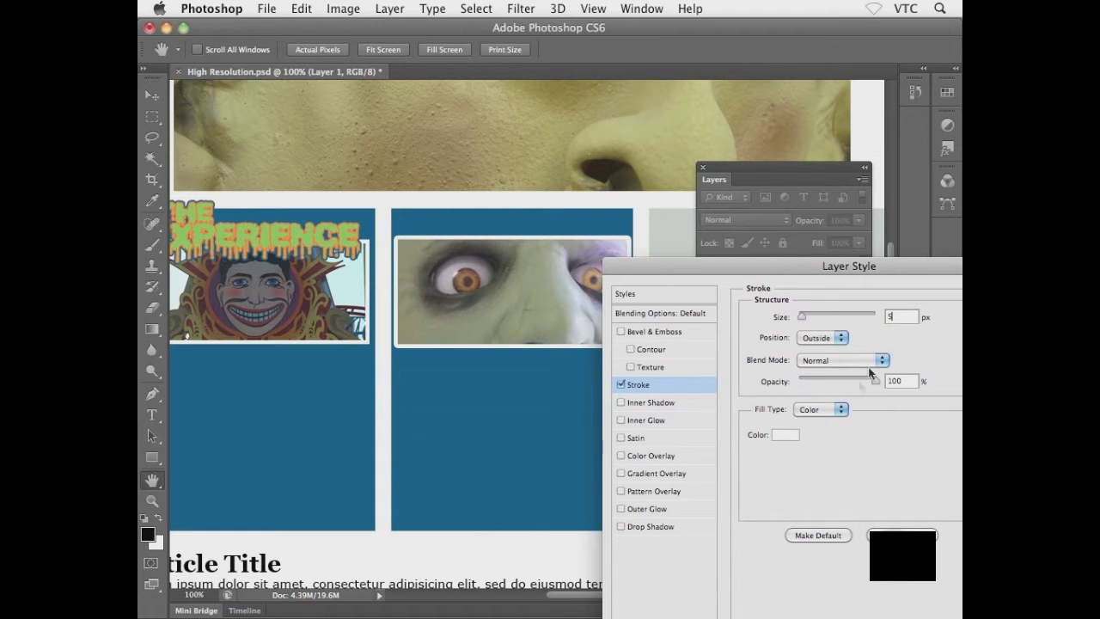
pyautogui.click(820, 339)
pyautogui.click(813, 348)
pyautogui.moveTo(833, 266); pyautogui.dragTo(643, 267)
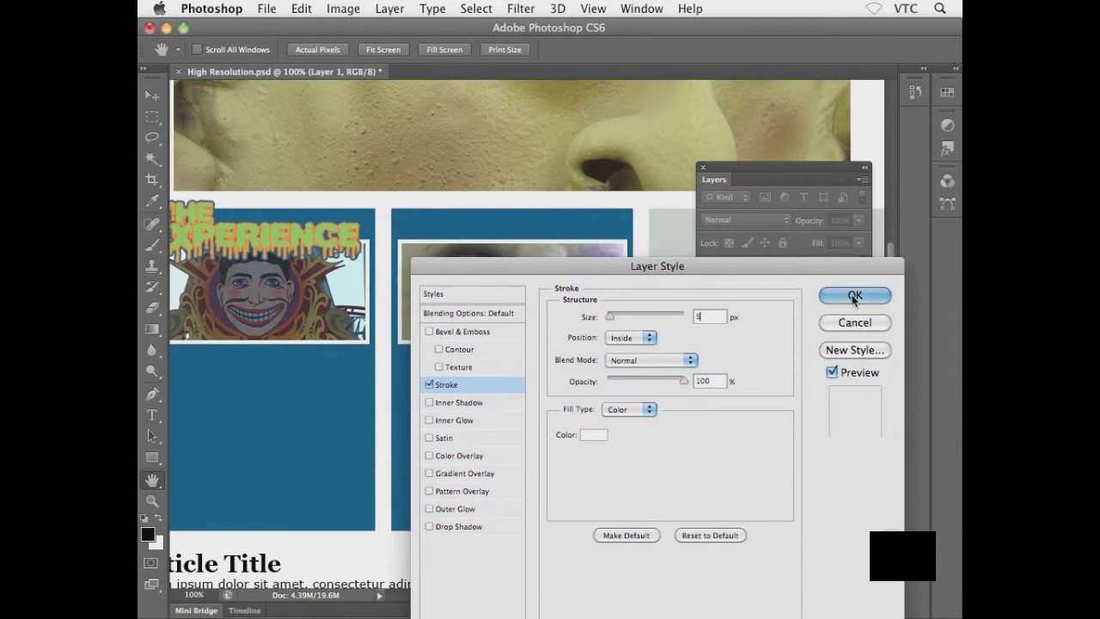
pyautogui.click(852, 296)
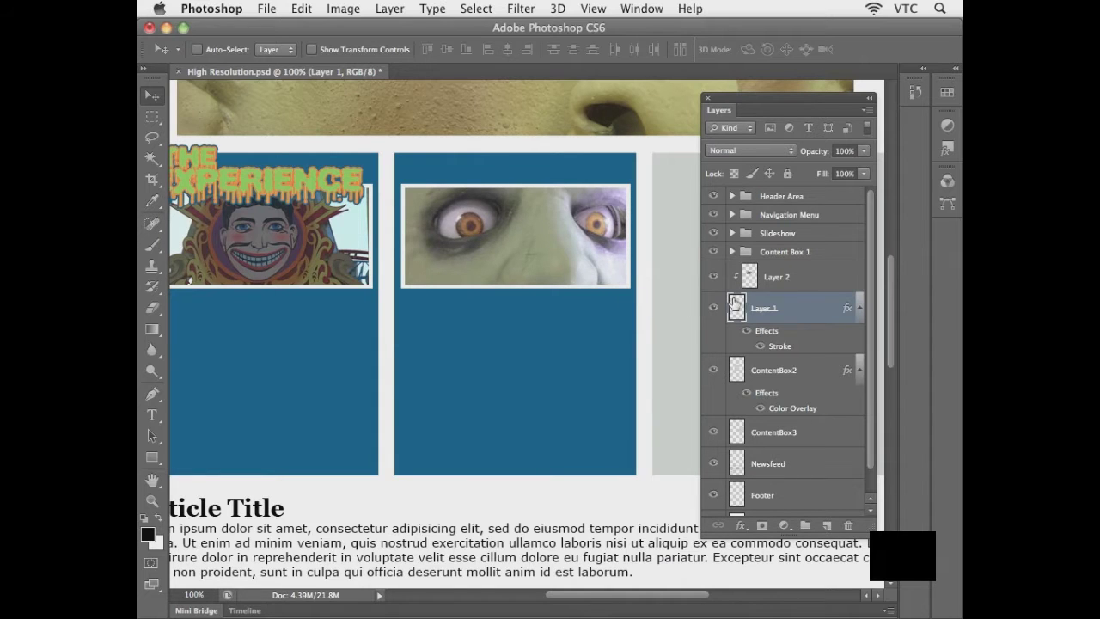
# Toggle the visibility of the clipped face layer to examine how it relates to the stroked rectangle beneath it
pyautogui.click(813, 283)
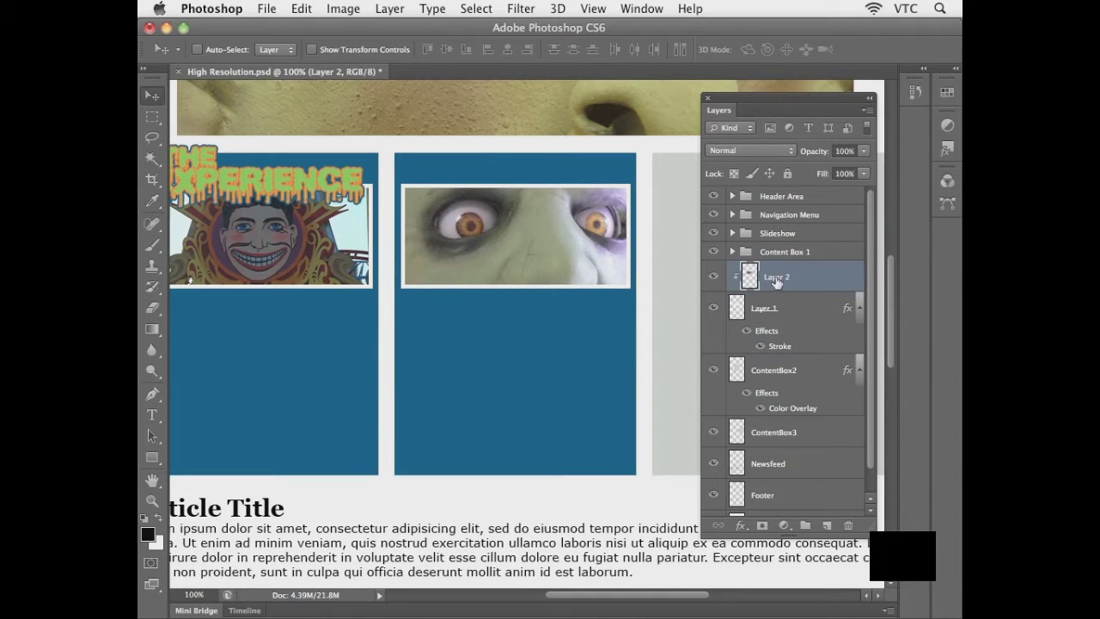
pyautogui.click(713, 277)
pyautogui.click(713, 277)
pyautogui.click(714, 277)
pyautogui.click(714, 276)
pyautogui.click(788, 303)
pyautogui.click(789, 286)
pyautogui.click(788, 307)
pyautogui.click(794, 287)
pyautogui.click(713, 277)
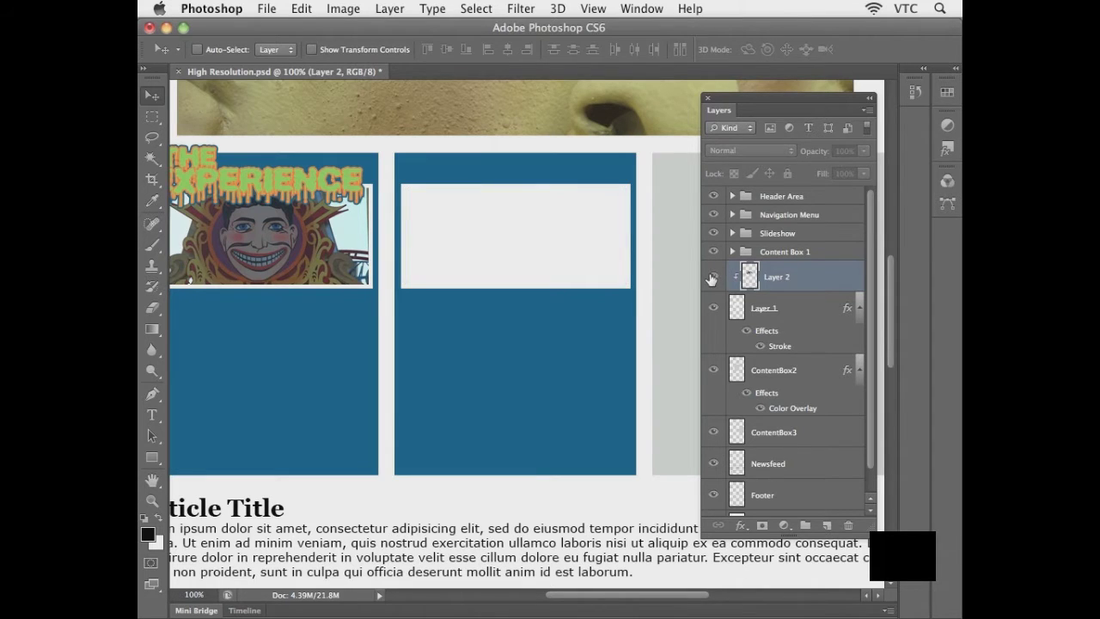
pyautogui.click(713, 277)
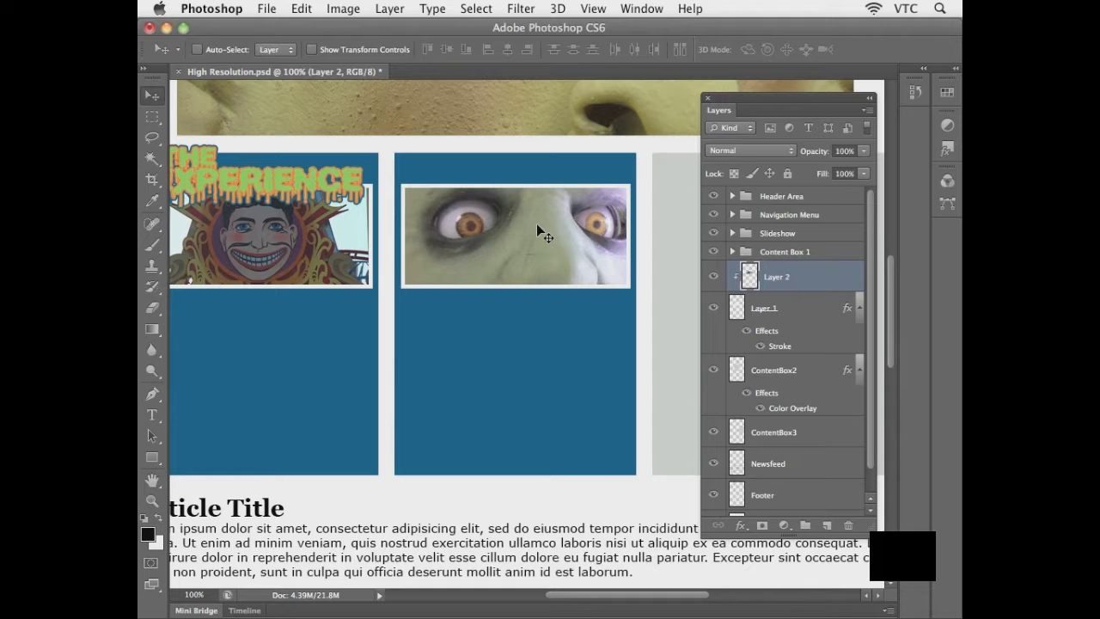
# Switch to Illustrator and examine the fill and stroke appearance of the THE EXPERIENCE lettering in Logo and Text.ai
pyautogui.press('super+Tab')
pyautogui.press('super+Tab')
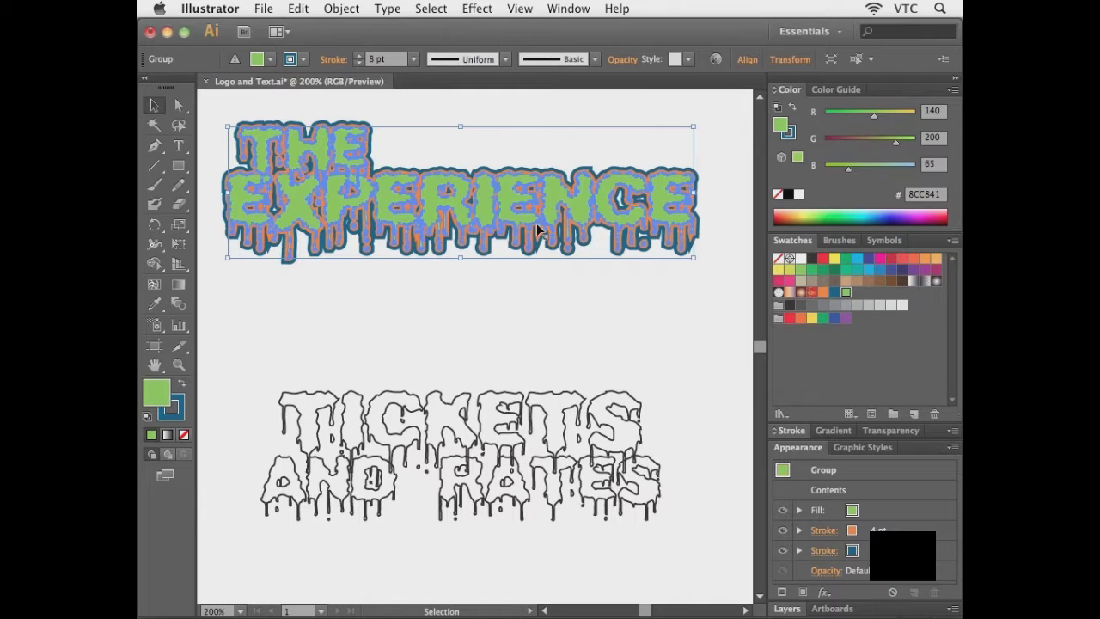
pyautogui.click(465, 301)
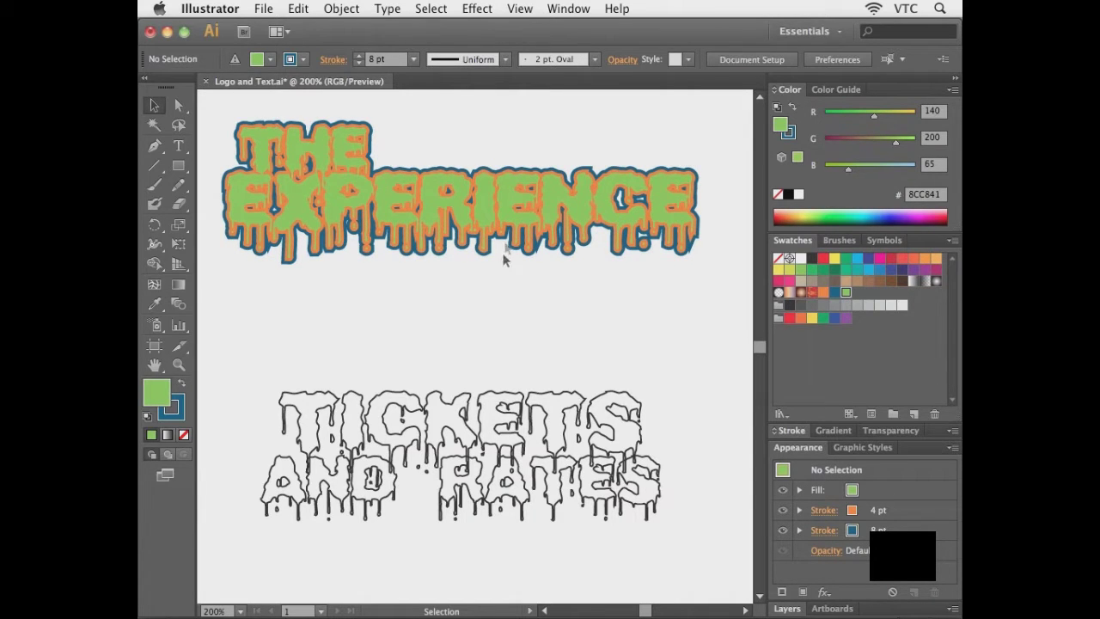
pyautogui.click(483, 215)
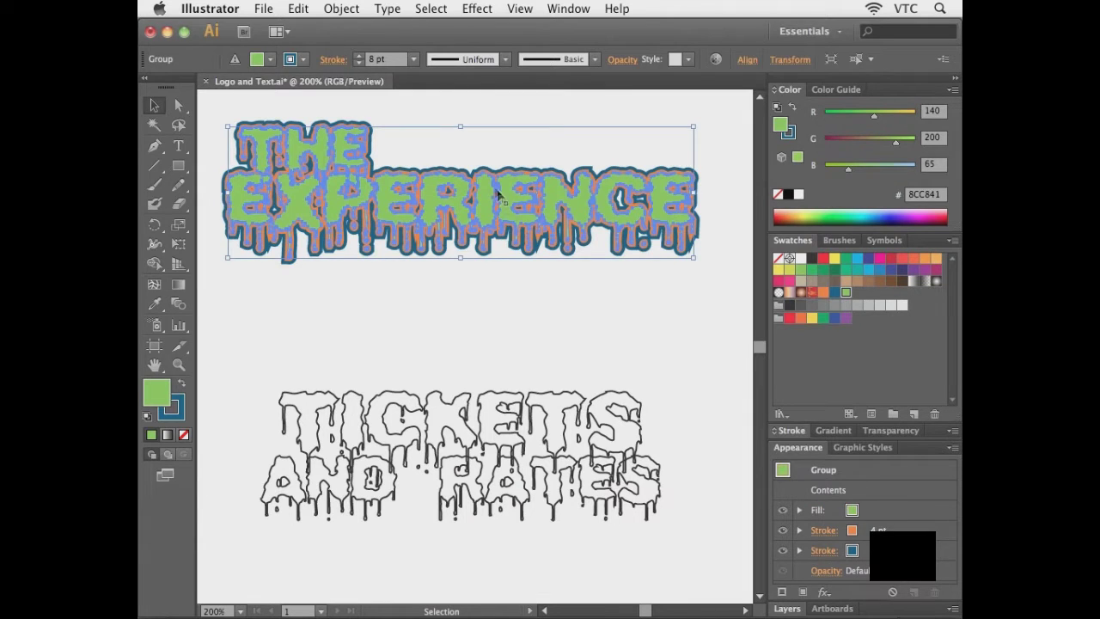
pyautogui.click(515, 153)
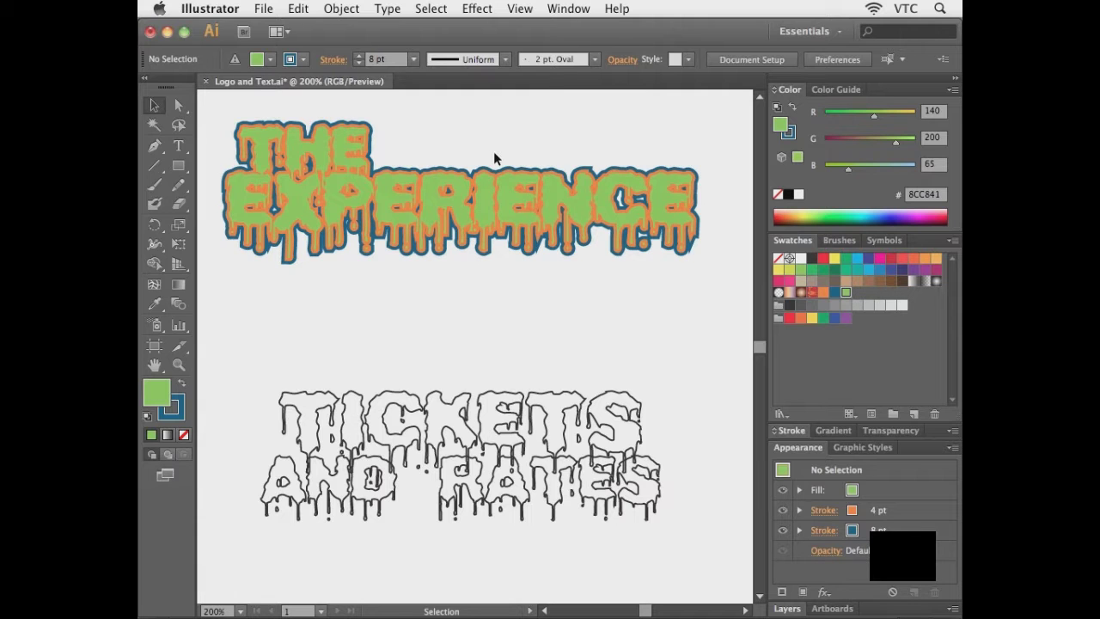
pyautogui.click(453, 204)
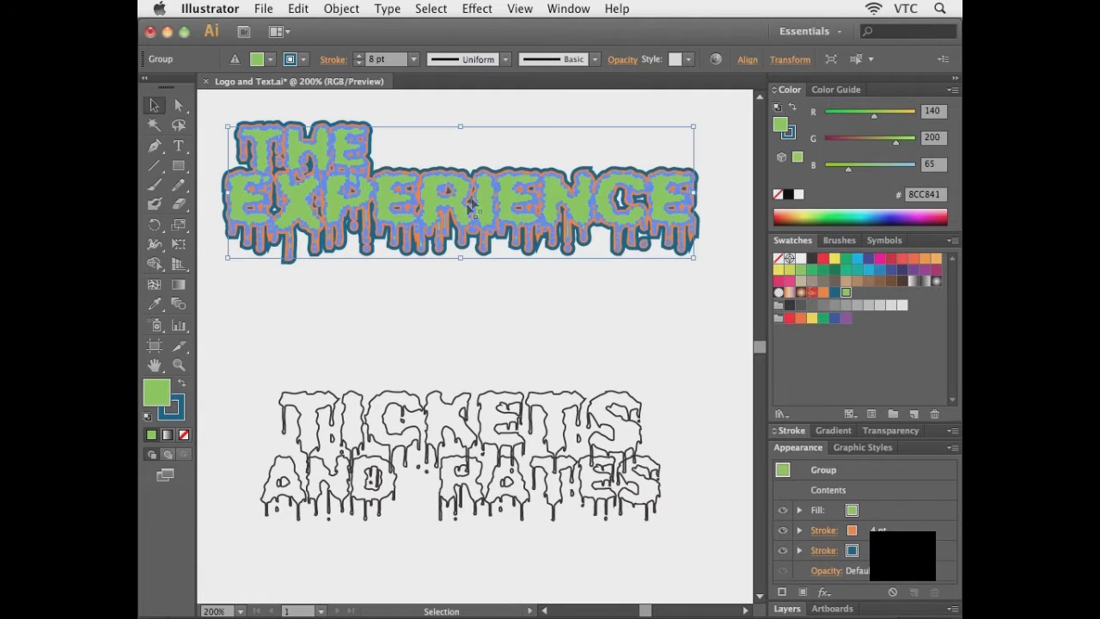
pyautogui.click(514, 316)
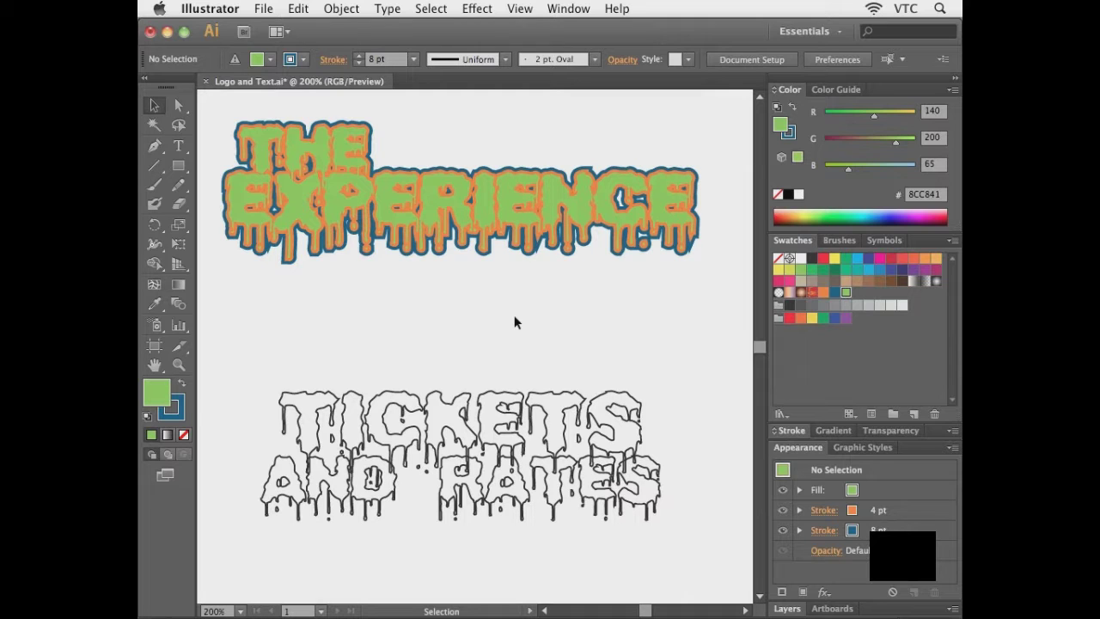
# Compare the appearance attributes of the TICKETS AND RATES lettering with those of the THE EXPERIENCE lettering
pyautogui.press('space')
pyautogui.moveTo(478, 377); pyautogui.dragTo(484, 365)
pyautogui.moveTo(378, 346); pyautogui.dragTo(498, 468)
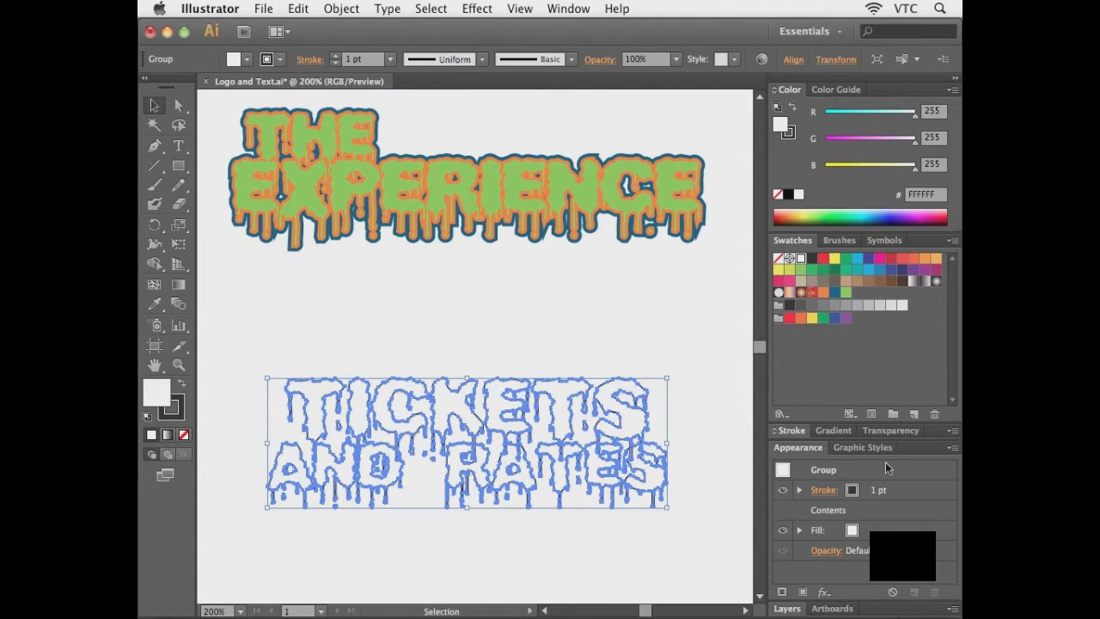
pyautogui.click(560, 325)
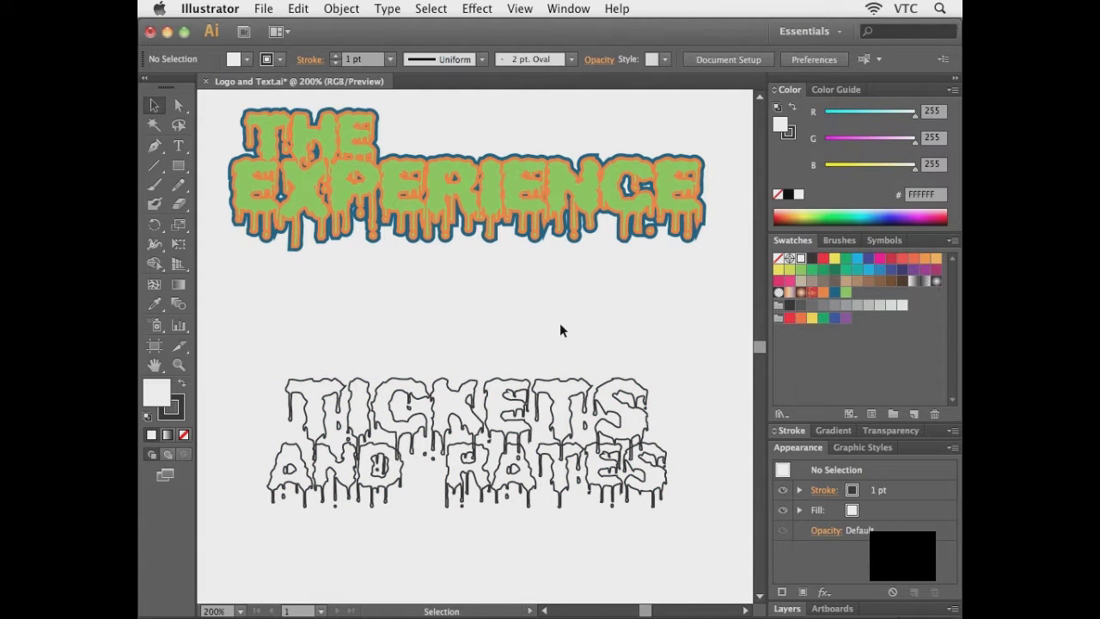
pyautogui.moveTo(501, 352); pyautogui.dragTo(533, 430)
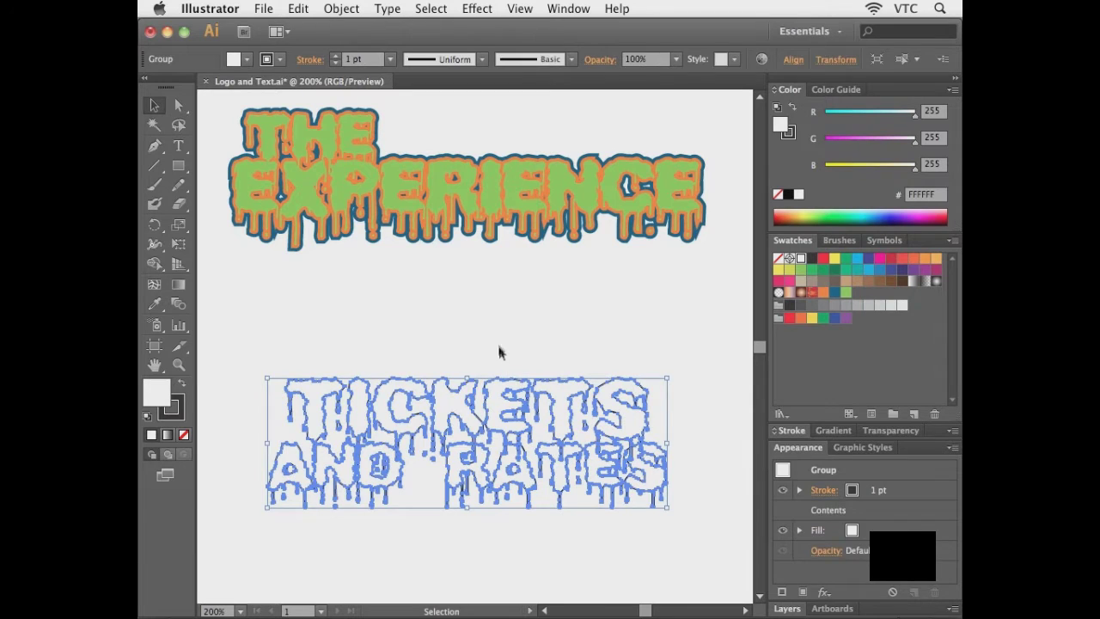
pyautogui.click(514, 272)
pyautogui.moveTo(512, 266); pyautogui.dragTo(402, 214)
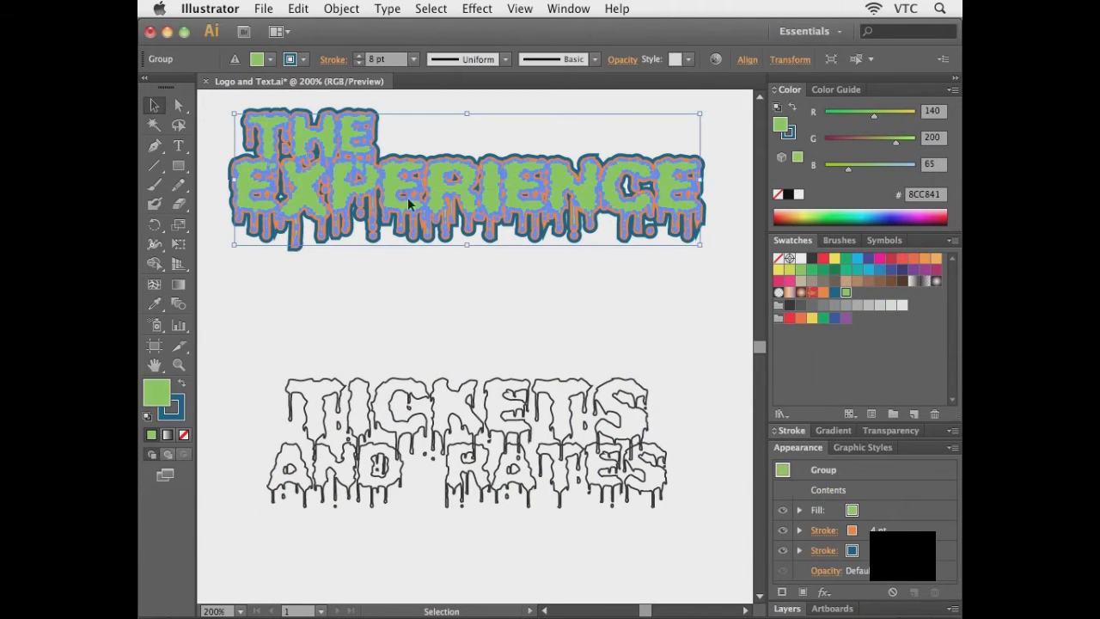
pyautogui.click(456, 291)
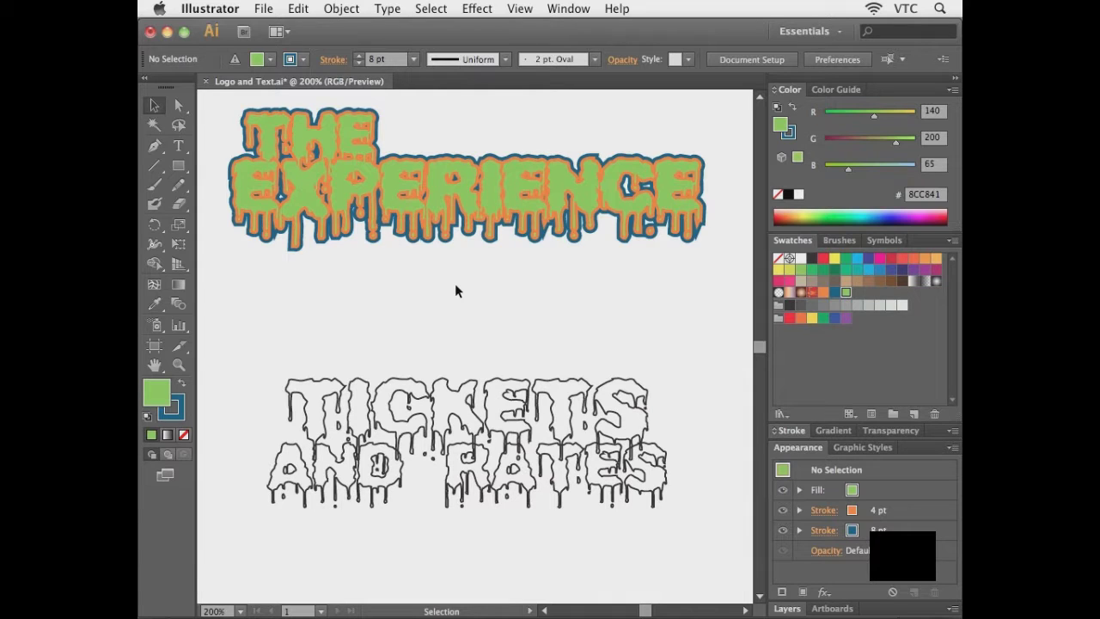
pyautogui.click(484, 187)
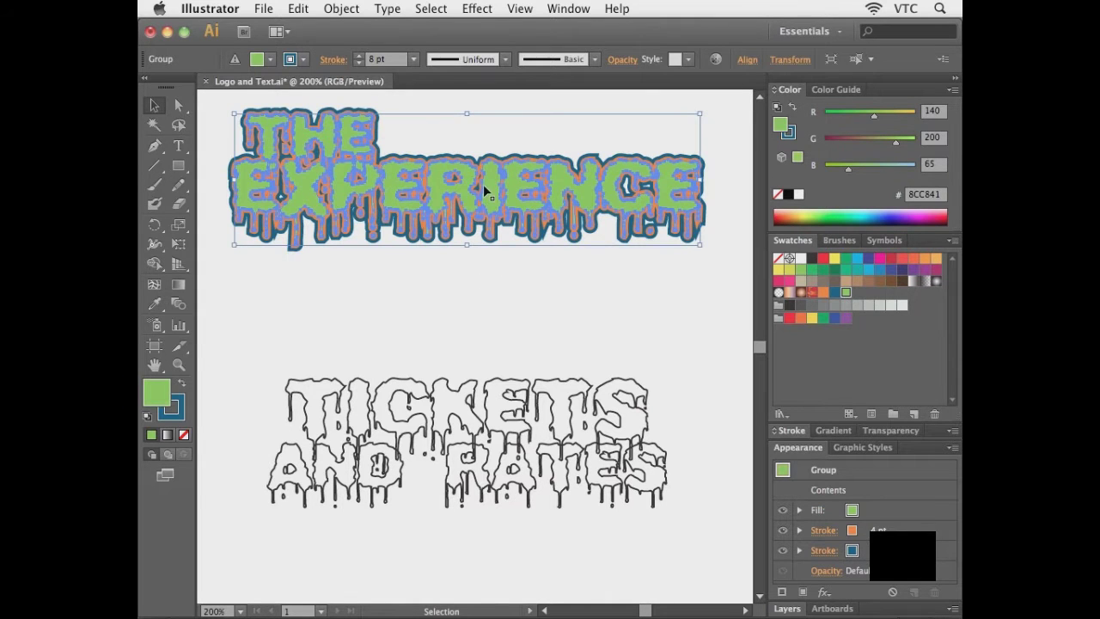
pyautogui.click(494, 285)
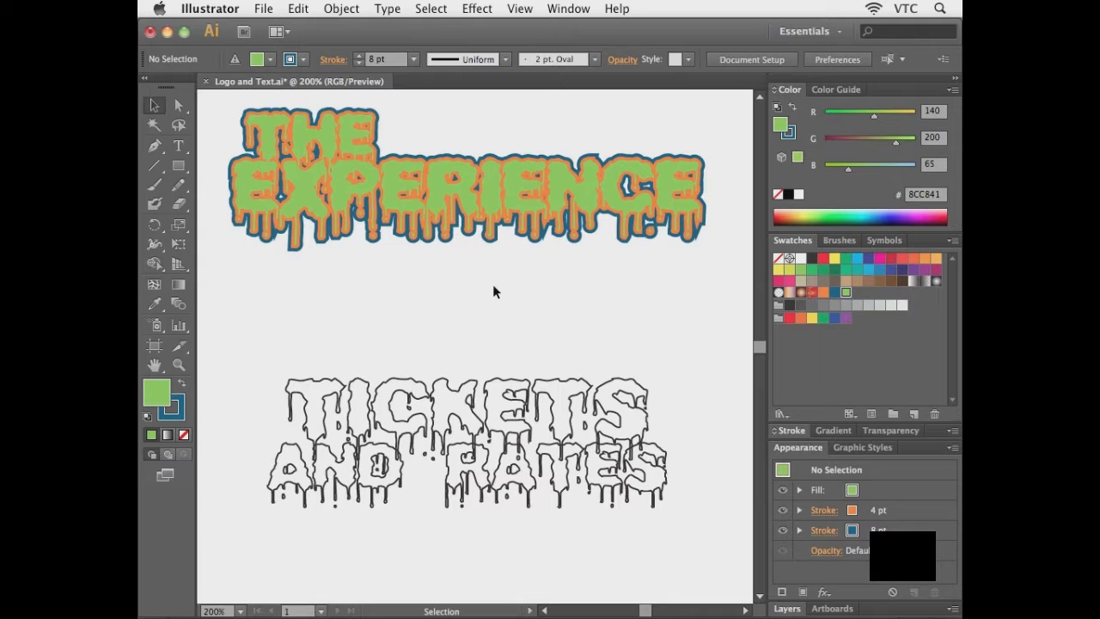
# Save the THE EXPERIENCE lettering's fill and strokes as a new graphic style, leaving nothing selected
pyautogui.moveTo(413, 325); pyautogui.dragTo(516, 446)
pyautogui.click(489, 319)
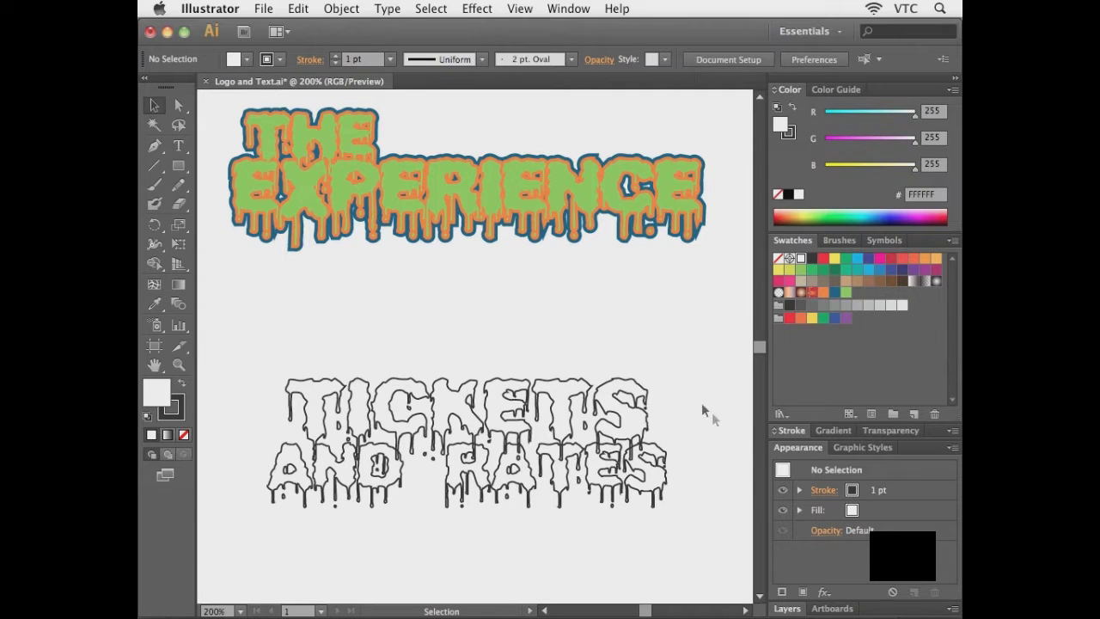
pyautogui.click(846, 448)
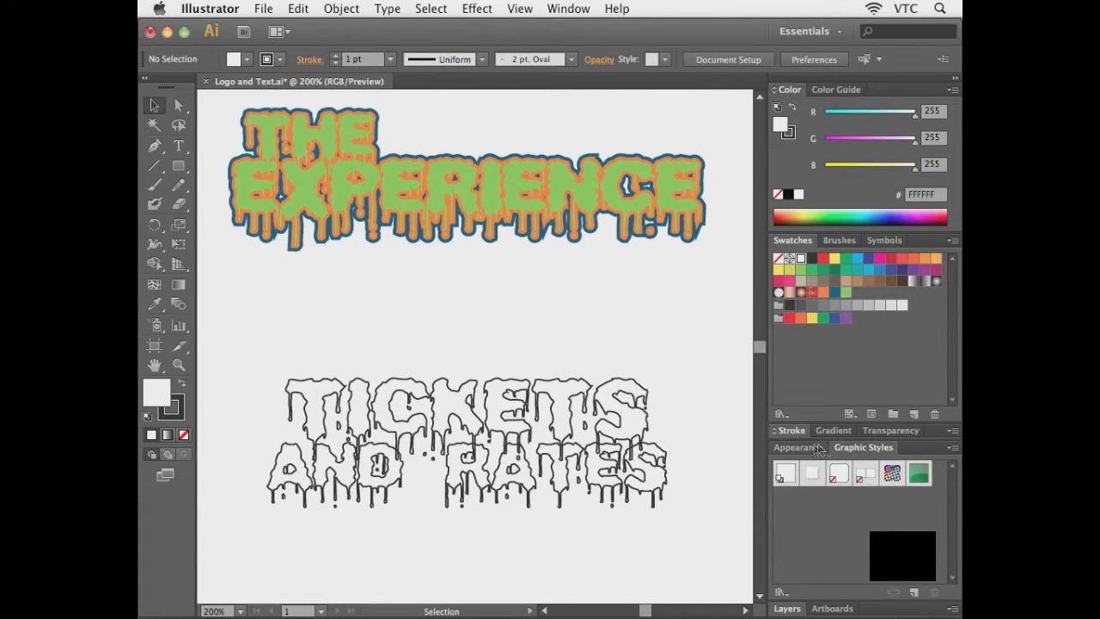
pyautogui.click(802, 447)
pyautogui.click(842, 448)
pyautogui.click(585, 193)
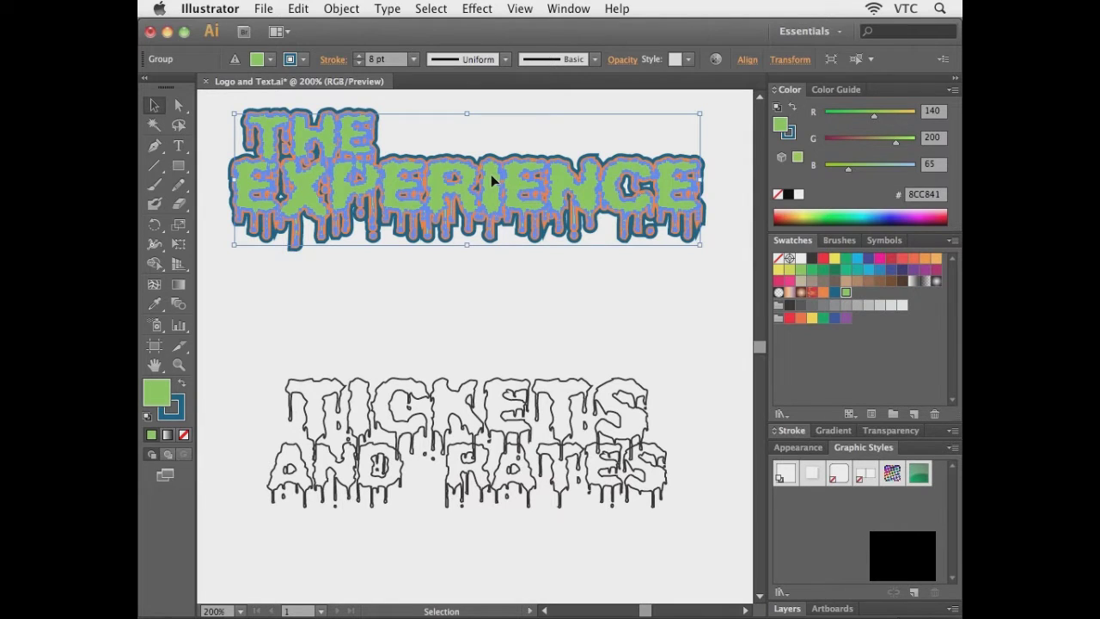
pyautogui.moveTo(514, 180); pyautogui.dragTo(822, 511)
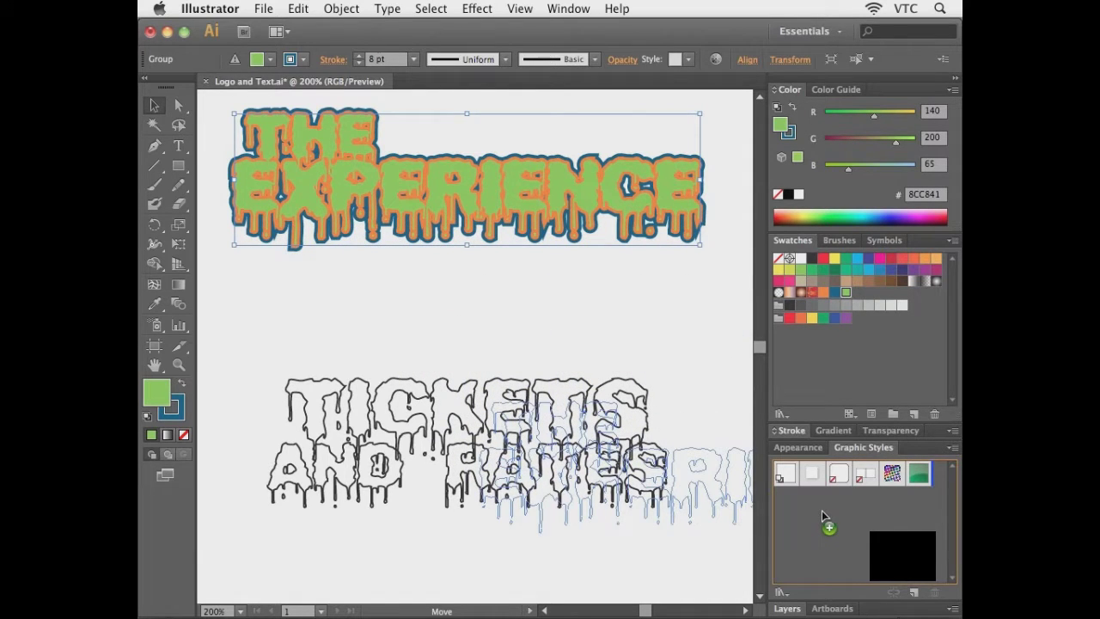
pyautogui.moveTo(822, 511); pyautogui.dragTo(822, 511)
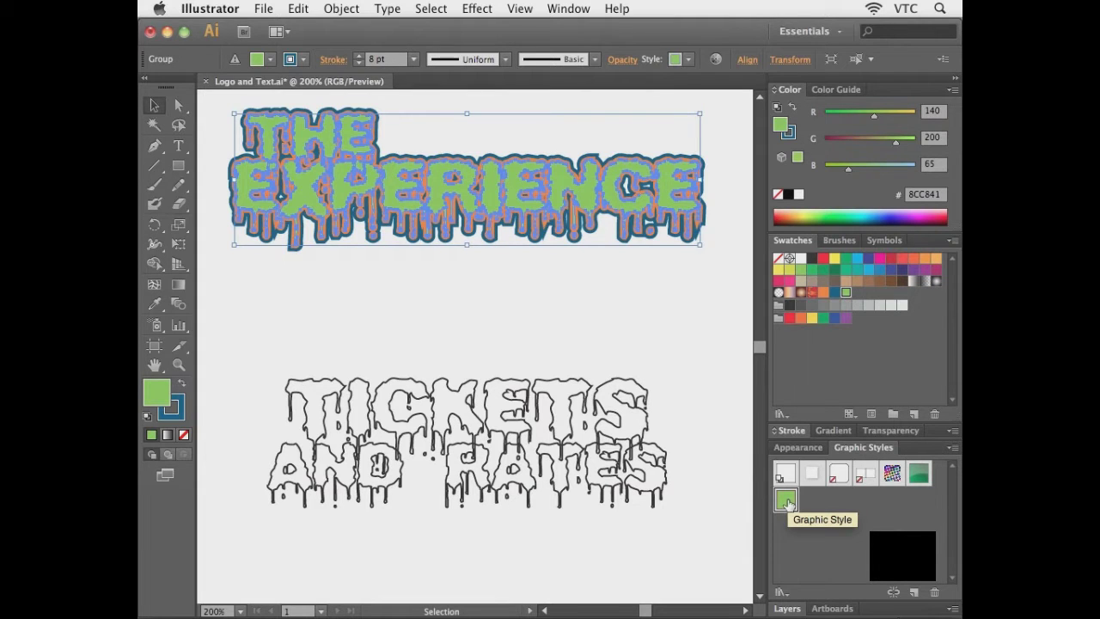
pyautogui.click(635, 313)
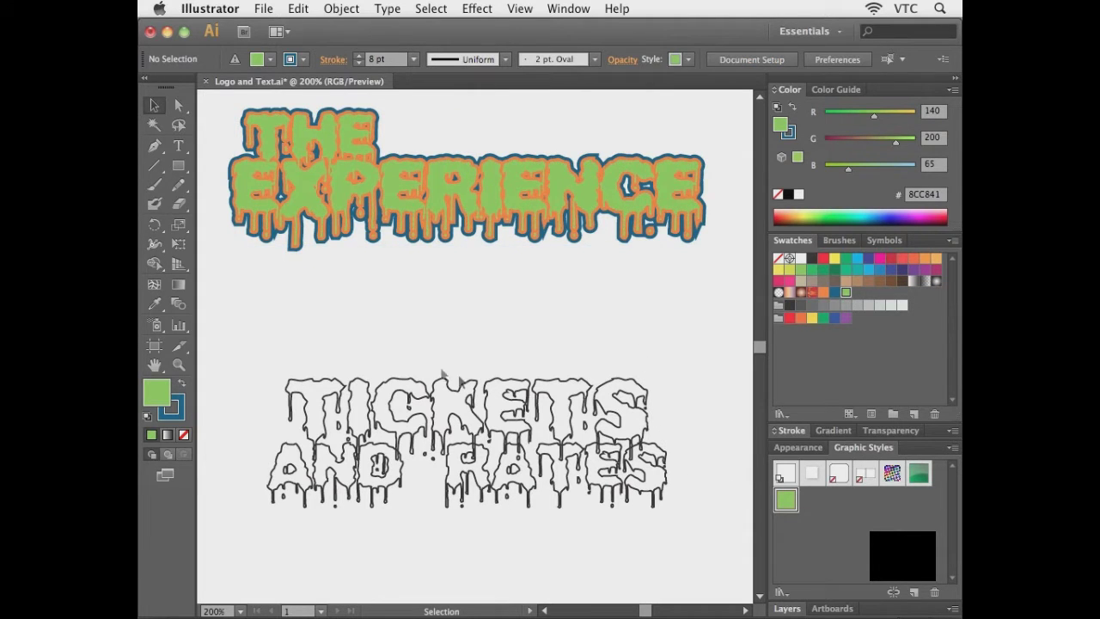
# Apply the green graphic style saved from THE EXPERIENCE to the whole TICKETS AND RATES lettering
pyautogui.moveTo(423, 357); pyautogui.dragTo(511, 511)
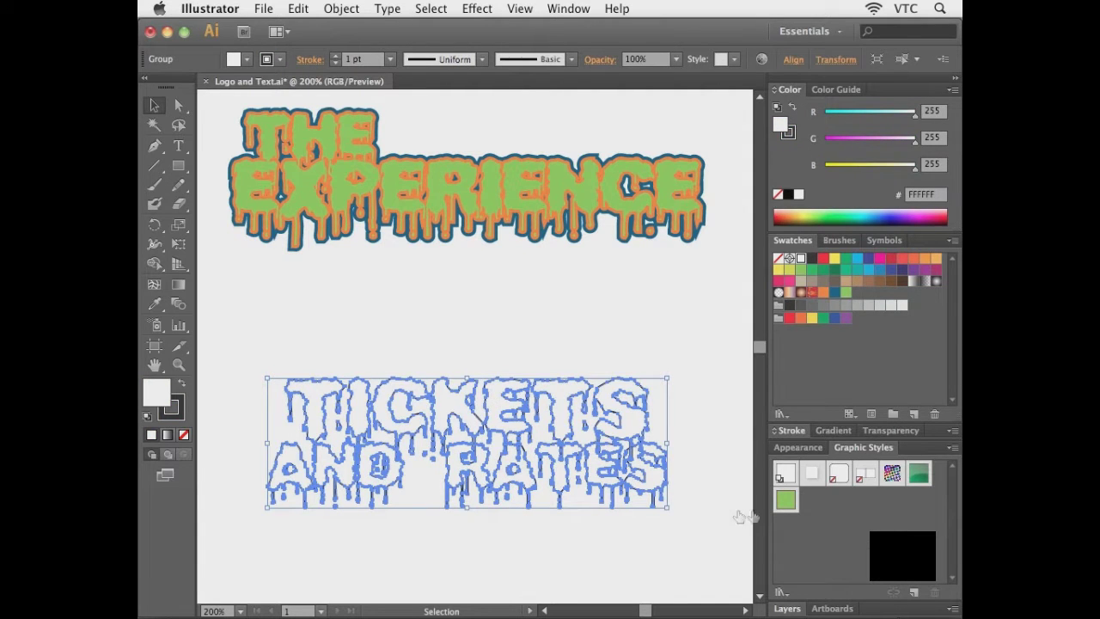
pyautogui.click(785, 501)
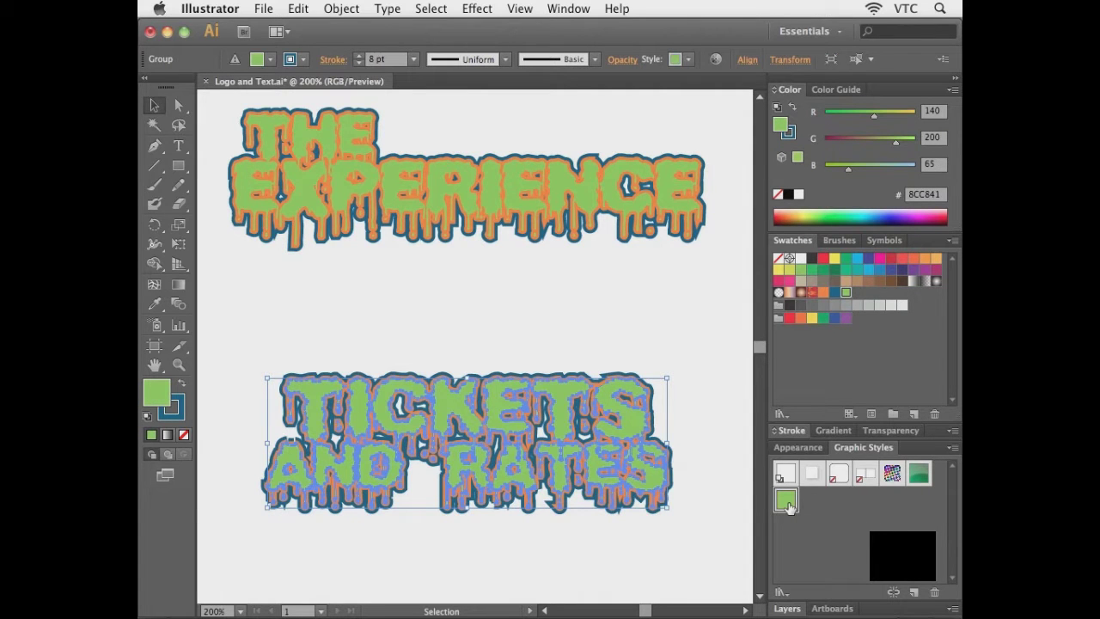
pyautogui.click(676, 357)
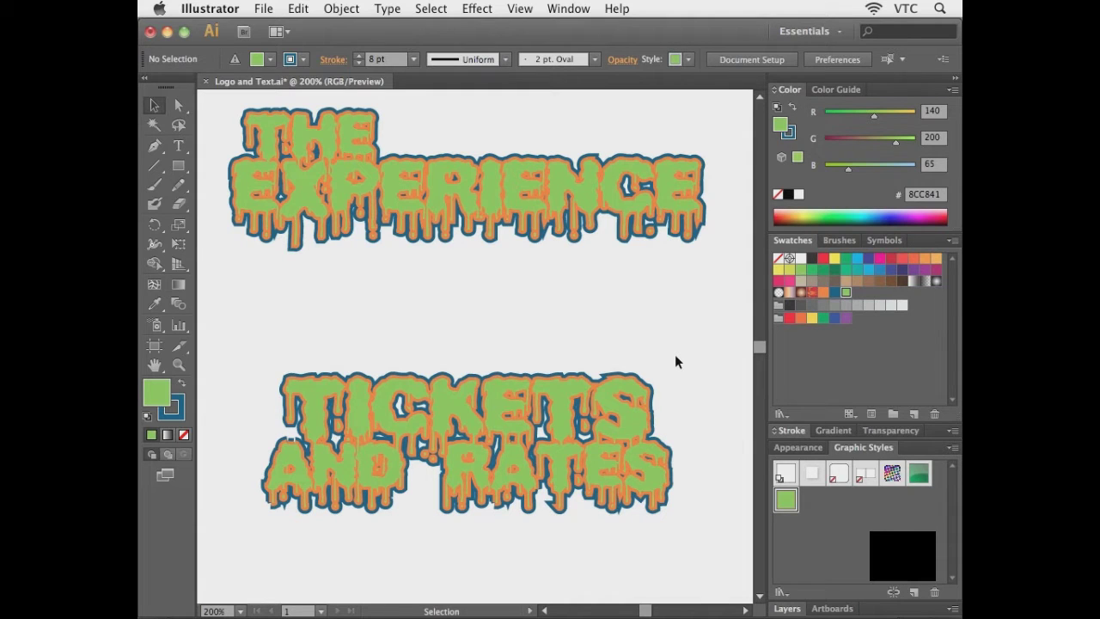
# Copy the styled TICKETS AND RATES lettering and paste it into the Photoshop page mockup as a Smart Object
pyautogui.click(453, 408)
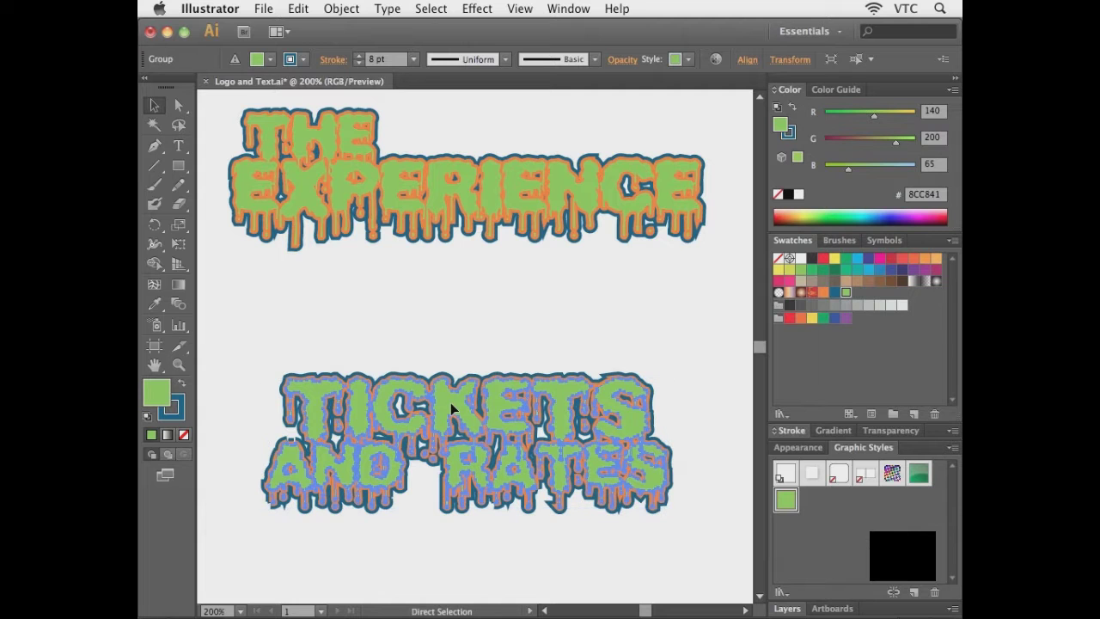
pyautogui.press('super+Tab')
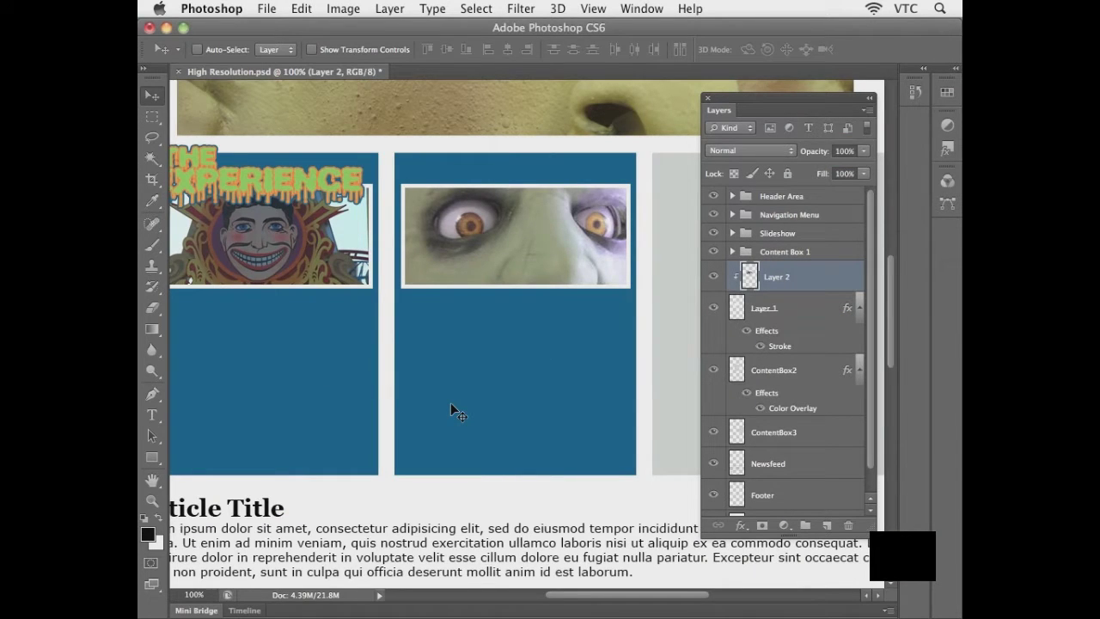
pyautogui.press('super+v')
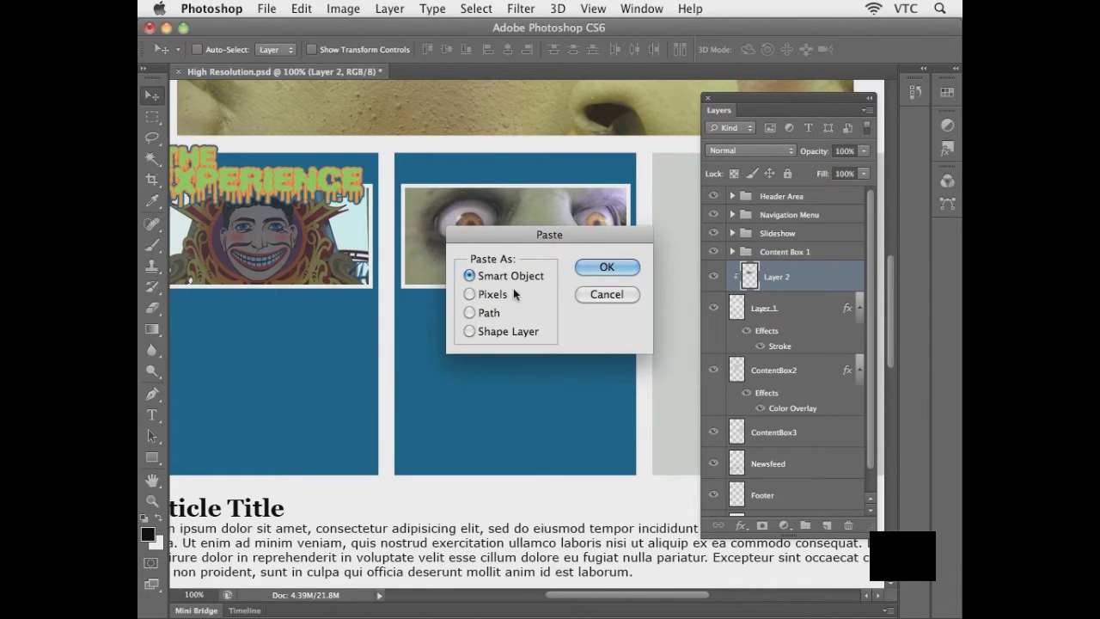
pyautogui.click(601, 266)
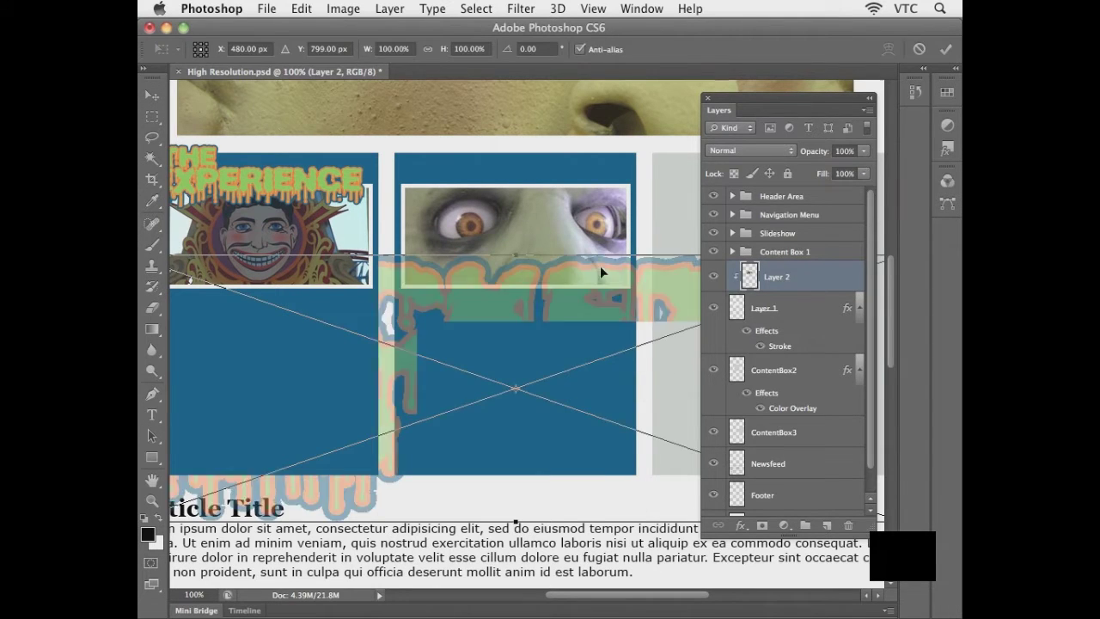
# Scale the pasted TICKETS AND RATES title to about 49% and move it over the picture in the second content box
pyautogui.press('super+minus')
pyautogui.press('super+minus')
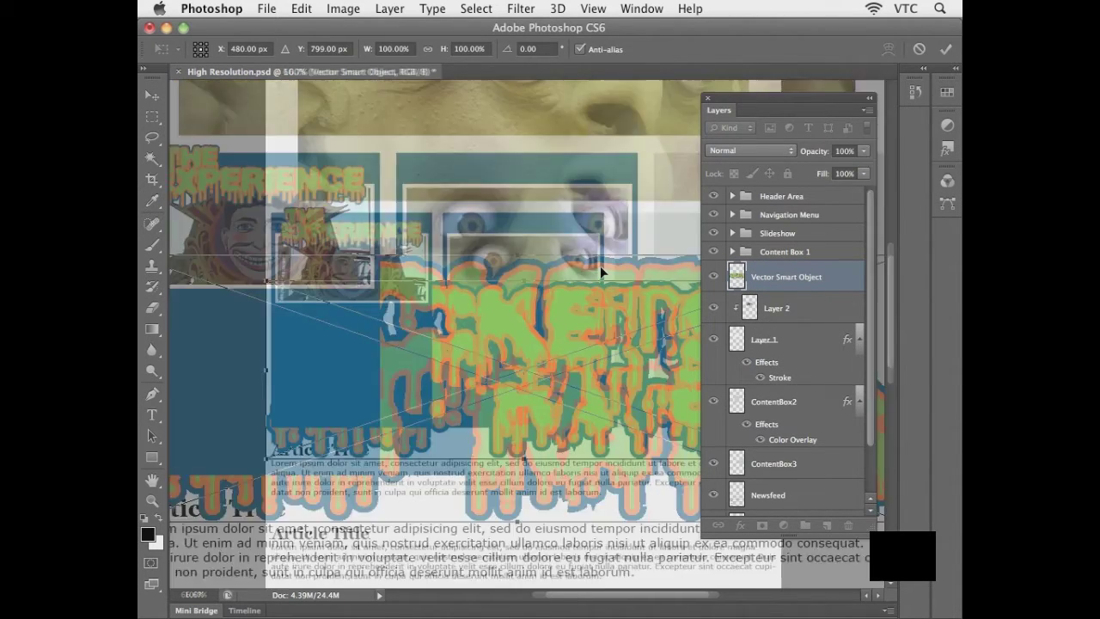
pyautogui.press('super+minus')
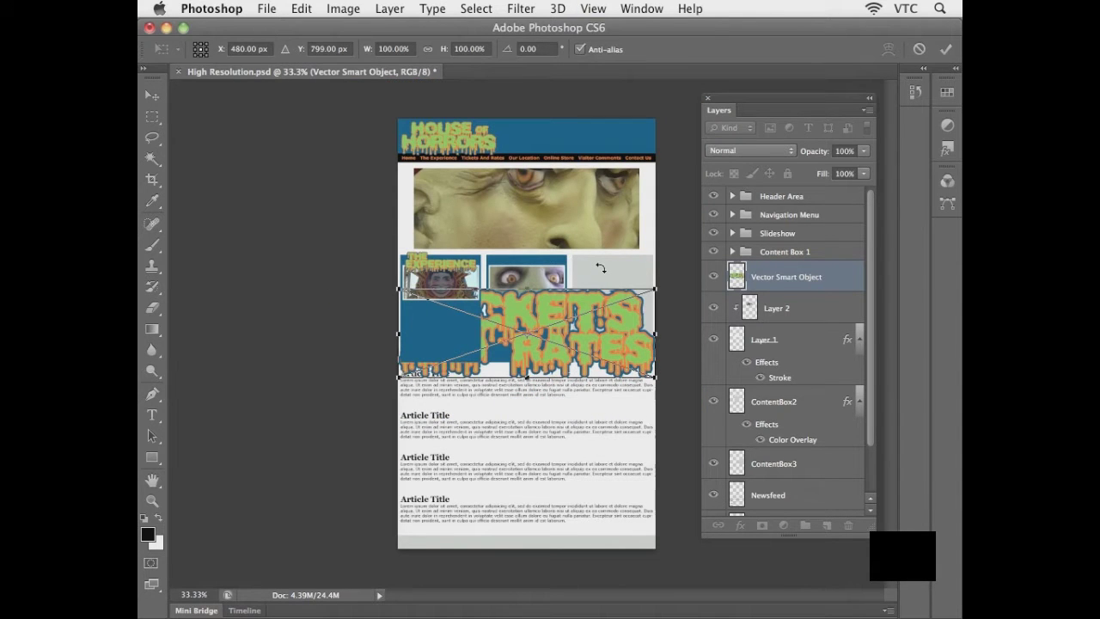
pyautogui.moveTo(399, 287); pyautogui.dragTo(523, 354)
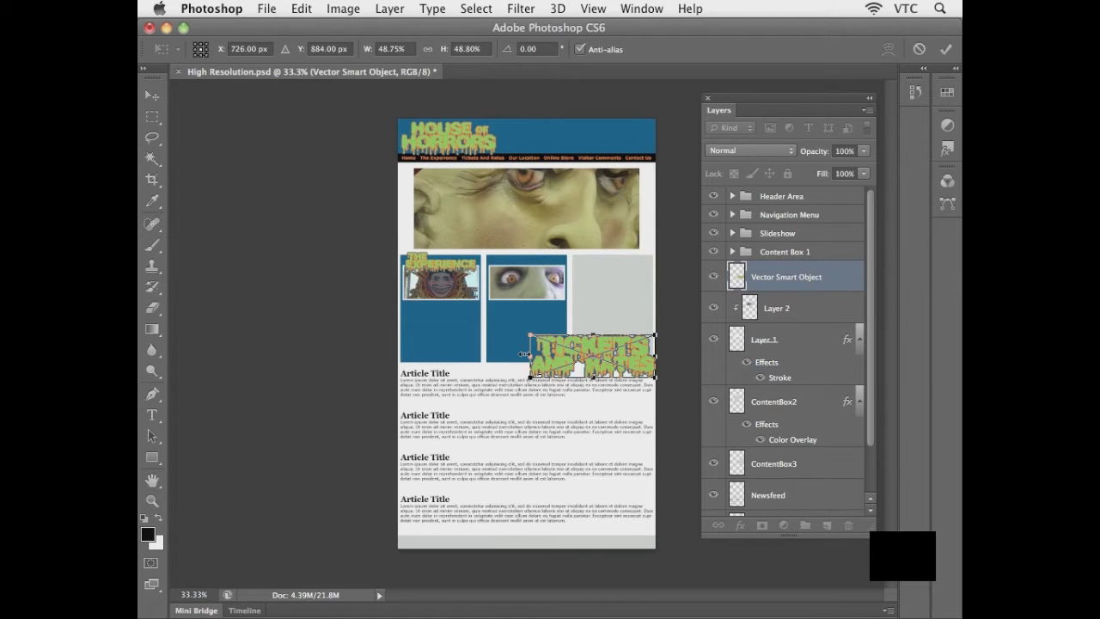
pyautogui.scroll(2, 525, 354)
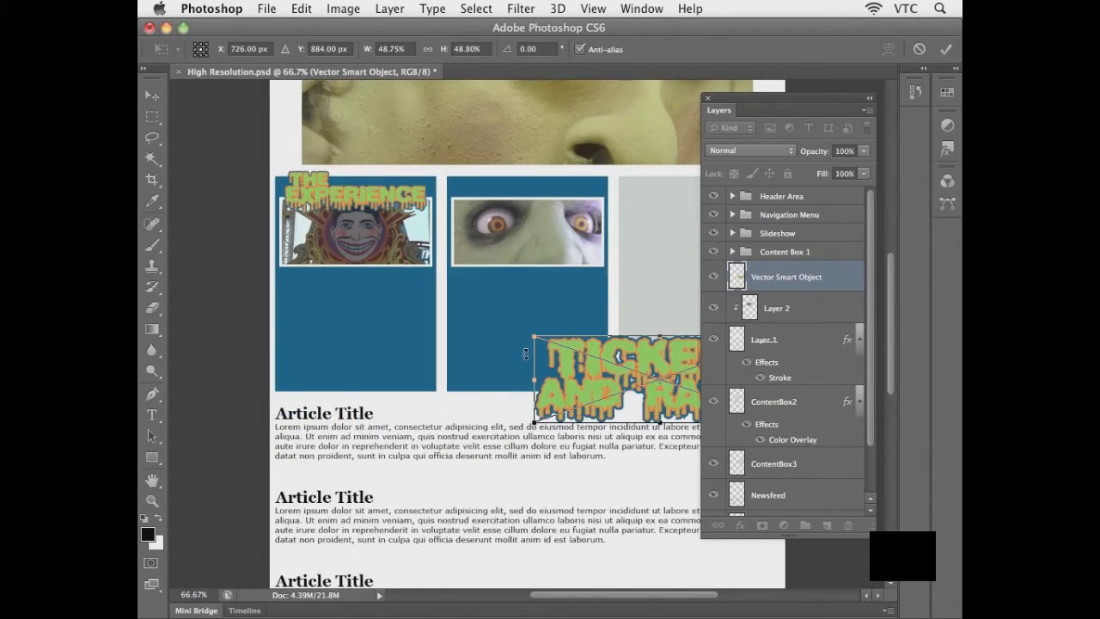
pyautogui.scroll(1, 524, 353)
pyautogui.moveTo(523, 351); pyautogui.dragTo(397, 421)
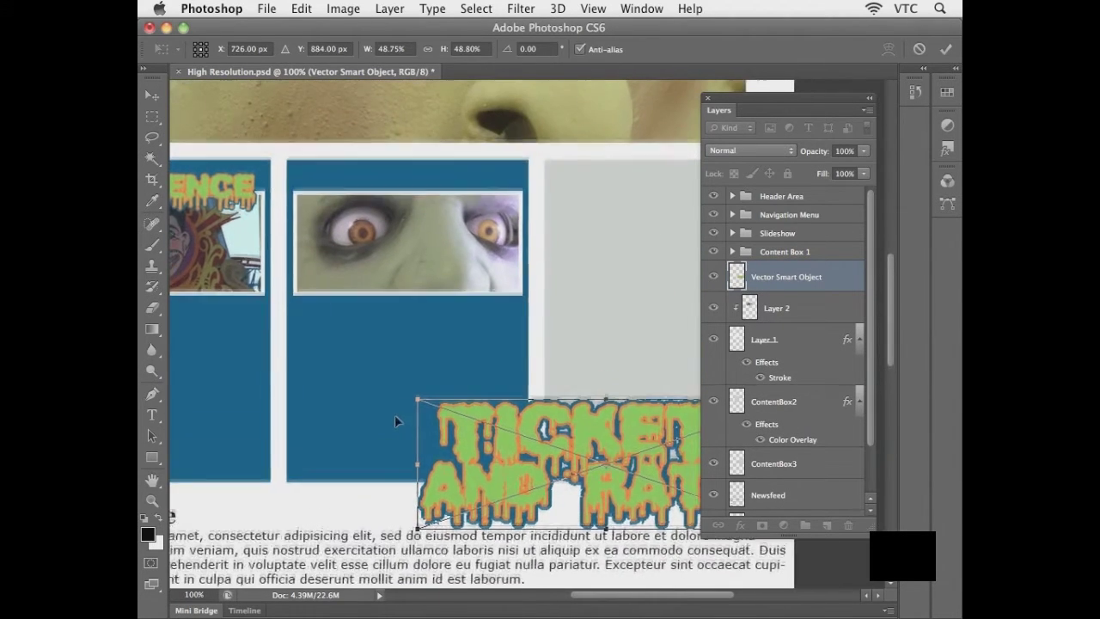
pyautogui.moveTo(459, 435); pyautogui.dragTo(331, 181)
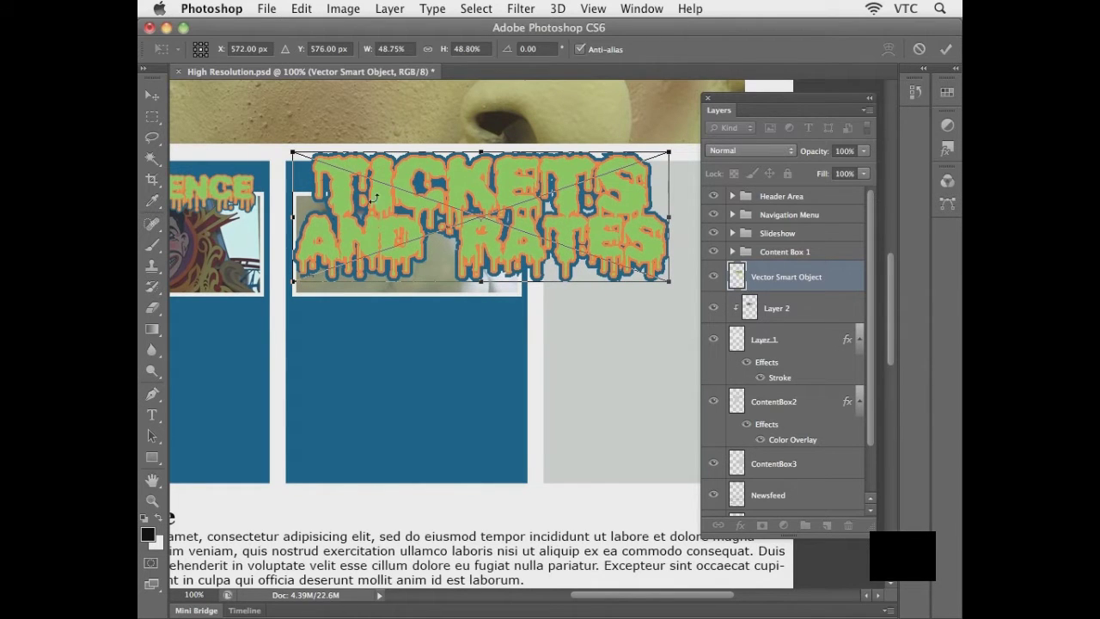
# Shrink the title to about 28.5% to fit the second box's width, and nudge it 1 px down and 4 px right
pyautogui.moveTo(669, 281); pyautogui.dragTo(513, 225)
pyautogui.moveTo(369, 276); pyautogui.dragTo(504, 304)
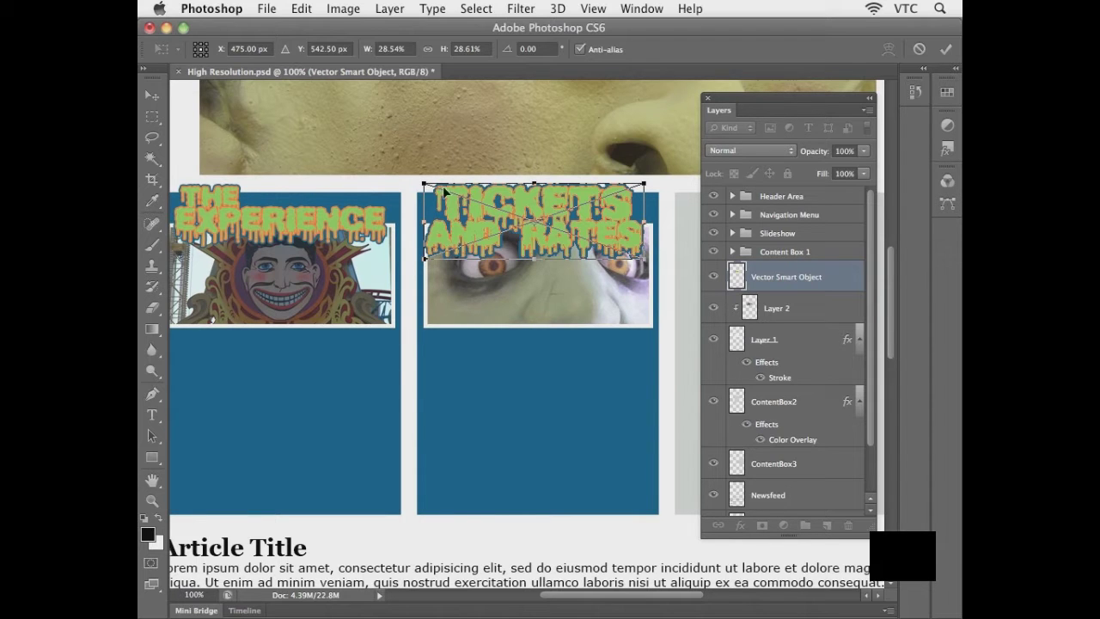
pyautogui.press('Down')
pyautogui.press('Right')
pyautogui.press('Right')
pyautogui.press('Right')
pyautogui.press('Right')
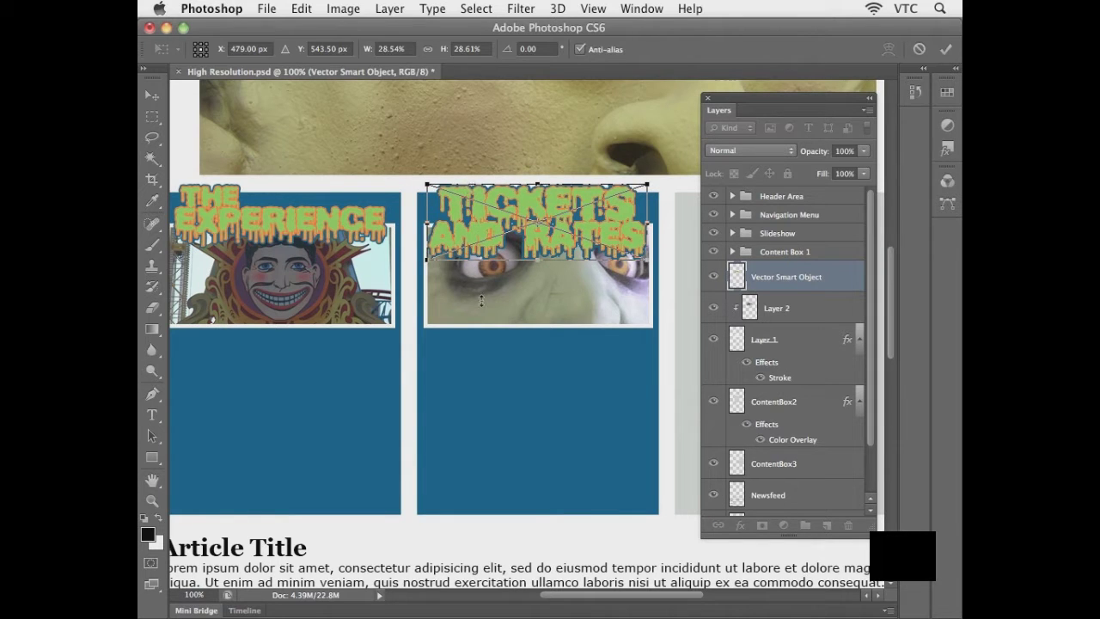
# Reduce the title to about 27%, centre it over the upper edge of the second box's picture, and commit the placement
pyautogui.hscroll(3, 468, 241)
pyautogui.moveTo(389, 263); pyautogui.dragTo(399, 258)
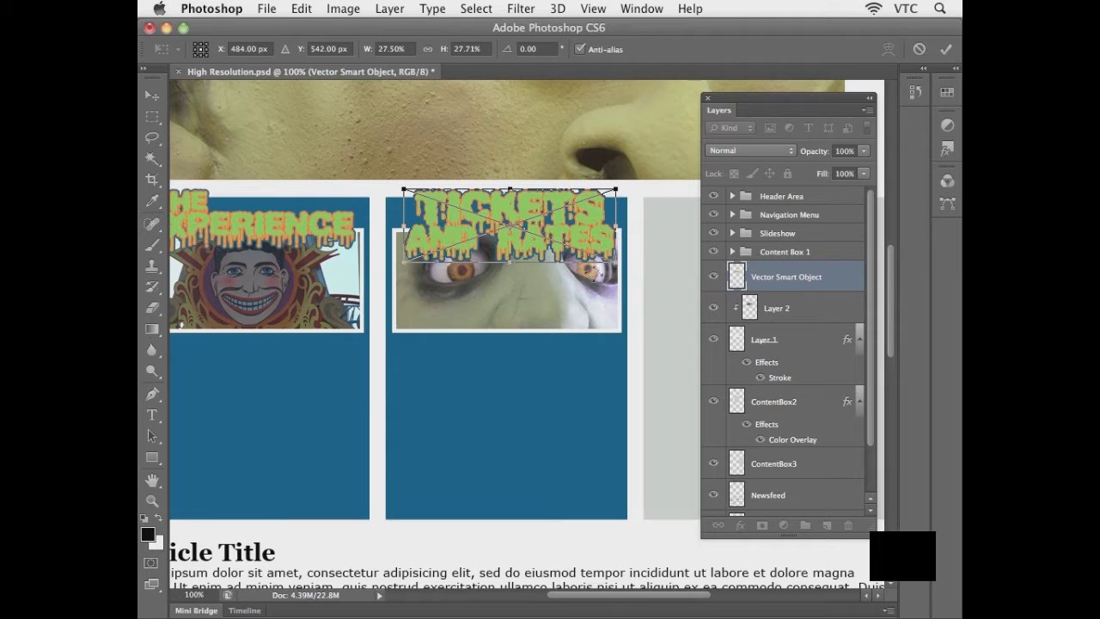
pyautogui.moveTo(615, 262); pyautogui.dragTo(603, 260)
pyautogui.press('space')
pyautogui.moveTo(526, 301); pyautogui.dragTo(536, 287)
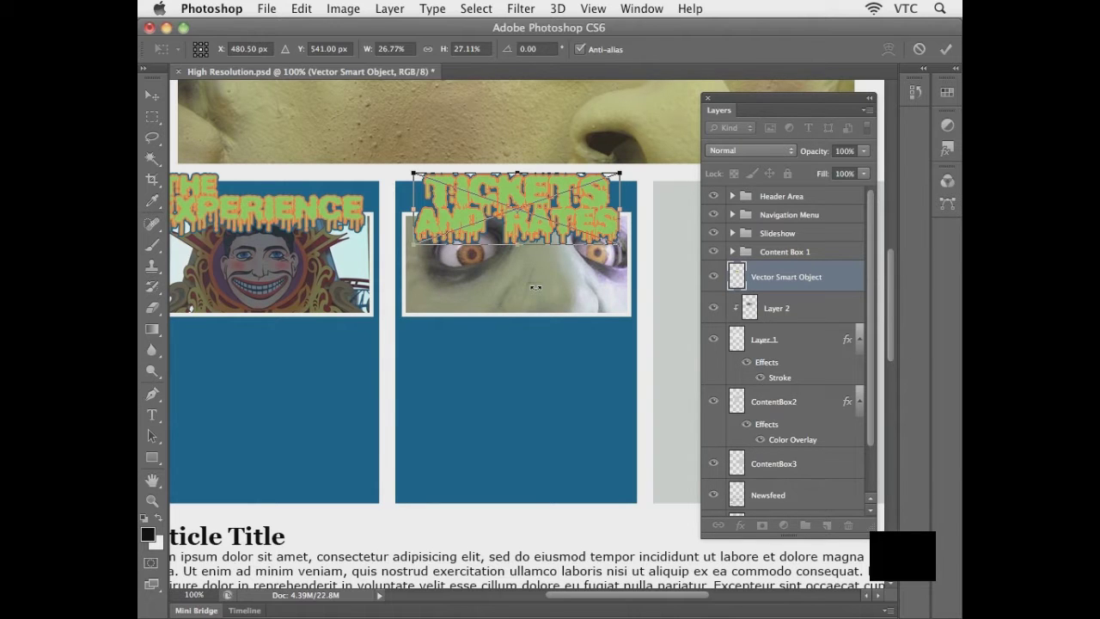
pyautogui.press('Return')
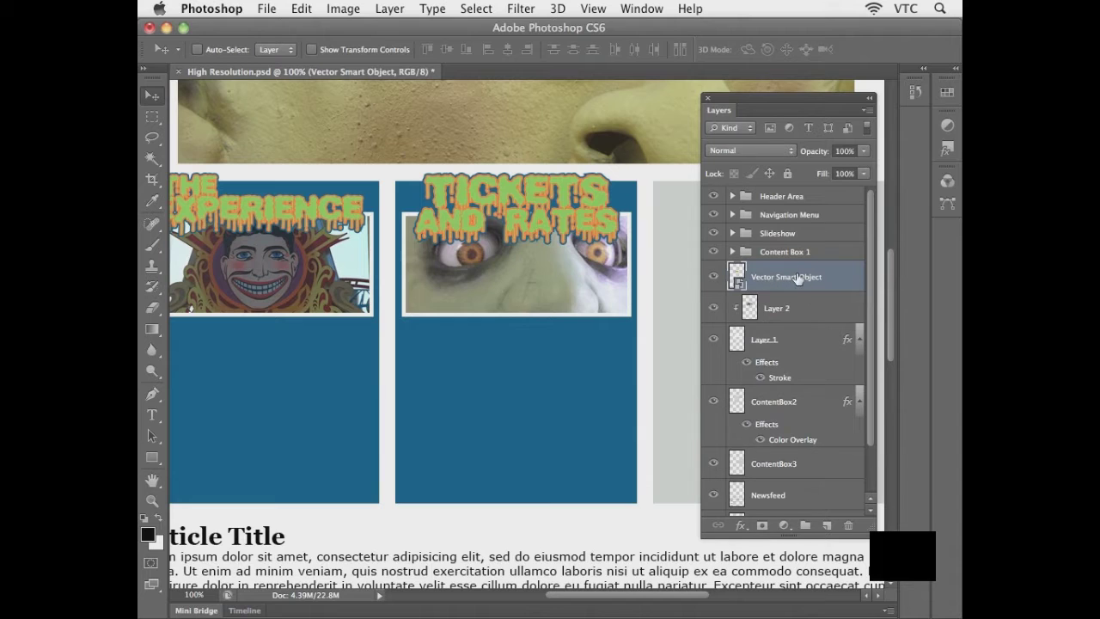
# Group the title, Layer 2, Layer 1 and ContentBox2 layers, and name the group Content Box 2
pyautogui.keyDown('shift'); pyautogui.click(786, 309); pyautogui.keyUp('shift')
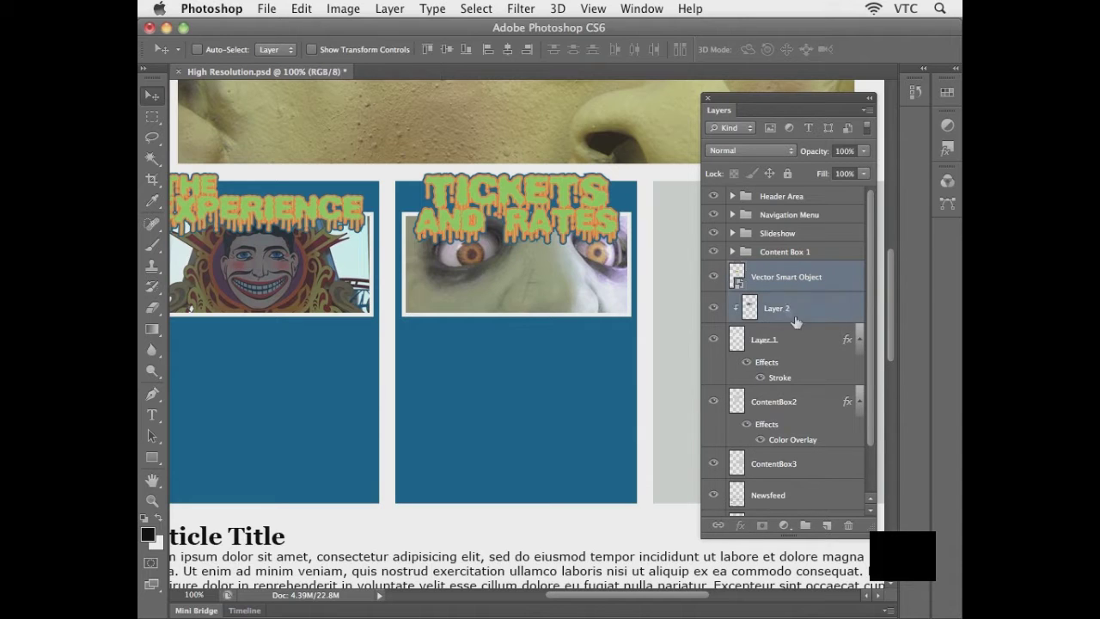
pyautogui.keyDown('shift'); pyautogui.click(791, 338); pyautogui.keyUp('shift')
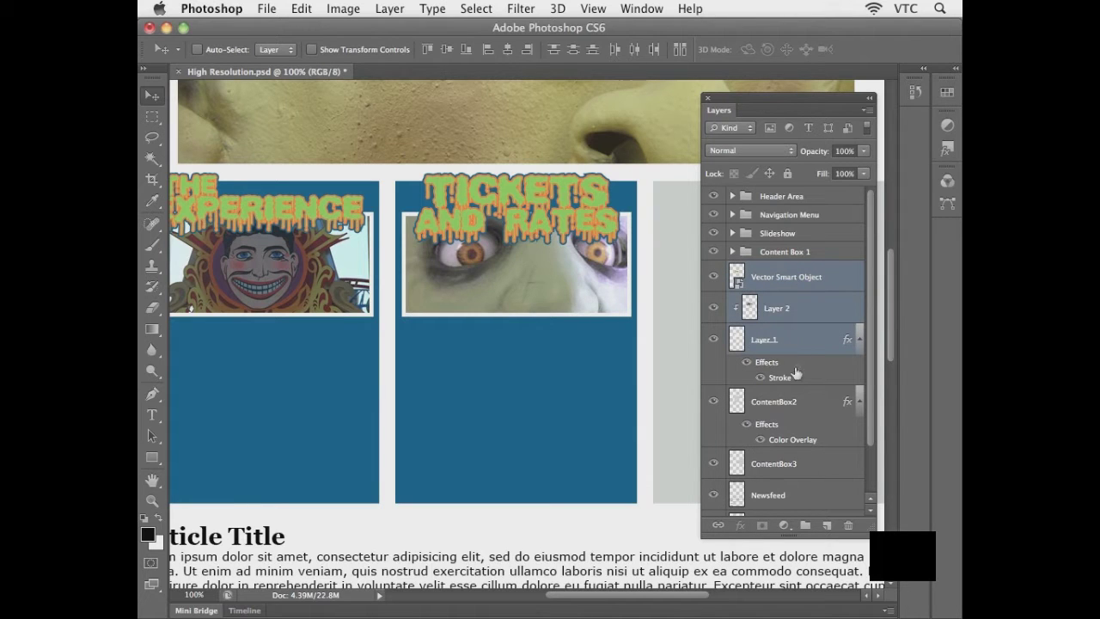
pyautogui.keyDown('shift'); pyautogui.click(767, 402); pyautogui.keyUp('shift')
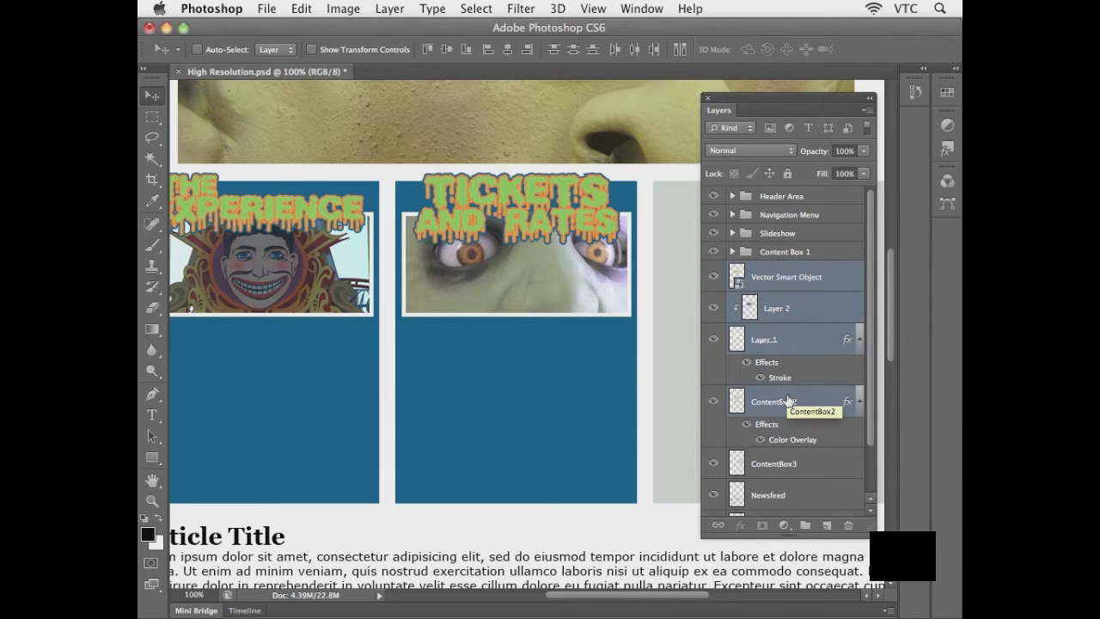
pyautogui.press('super+g')
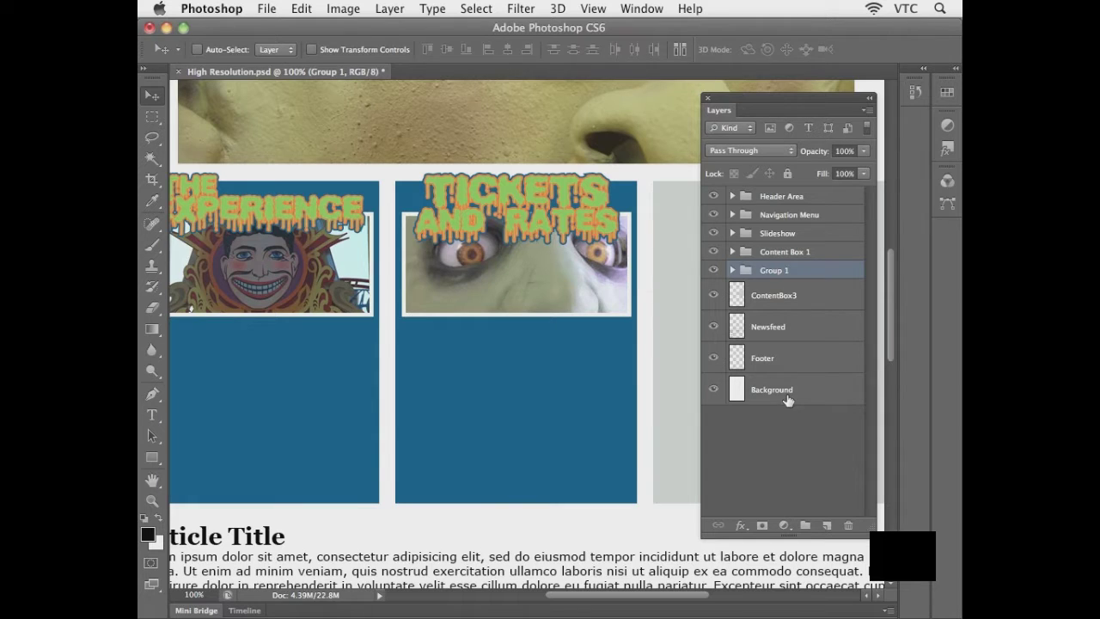
pyautogui.doubleClick(773, 271)
pyautogui.write('Content Box 2')
pyautogui.press('Return')
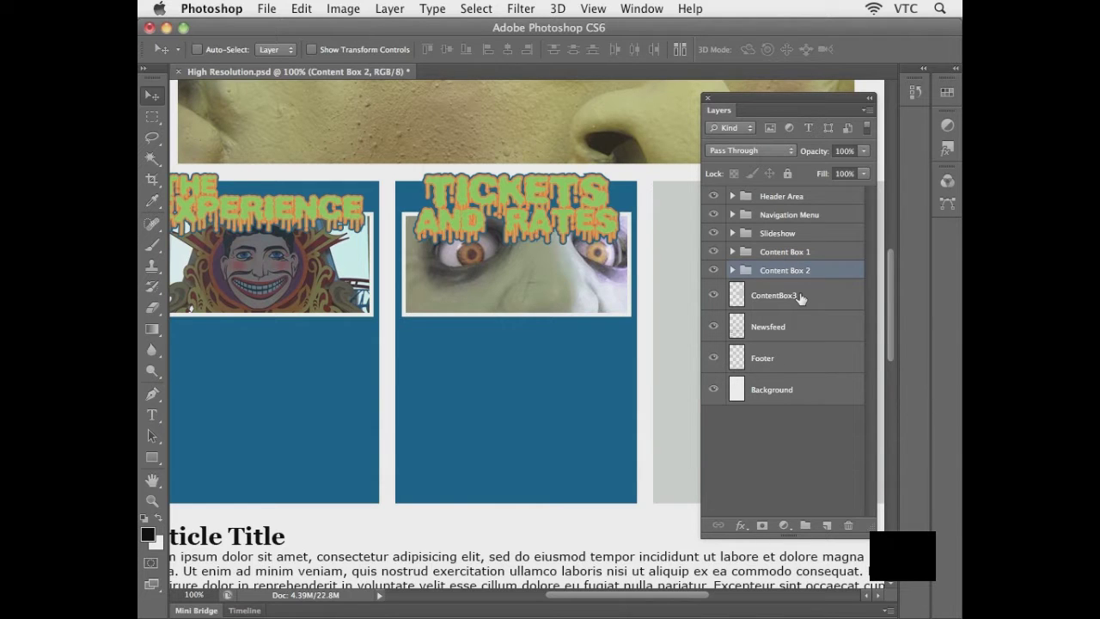
# Apply a Color Overlay to the ContentBox3 layer, sampling the blue 00507d from the second content box
pyautogui.moveTo(634, 330); pyautogui.dragTo(427, 332)
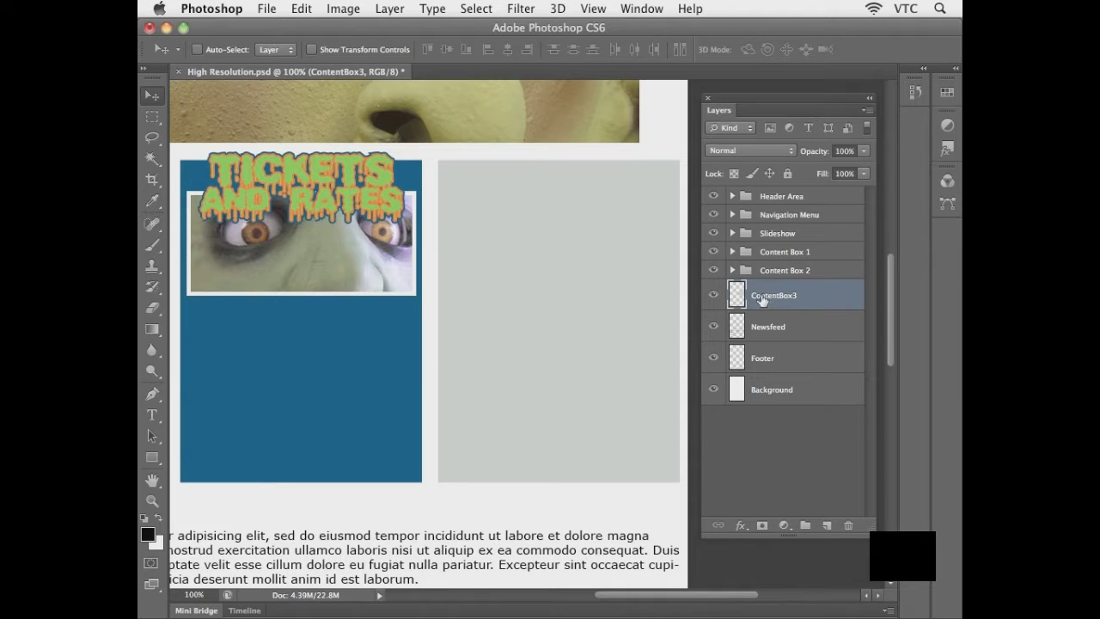
pyautogui.doubleClick(845, 298)
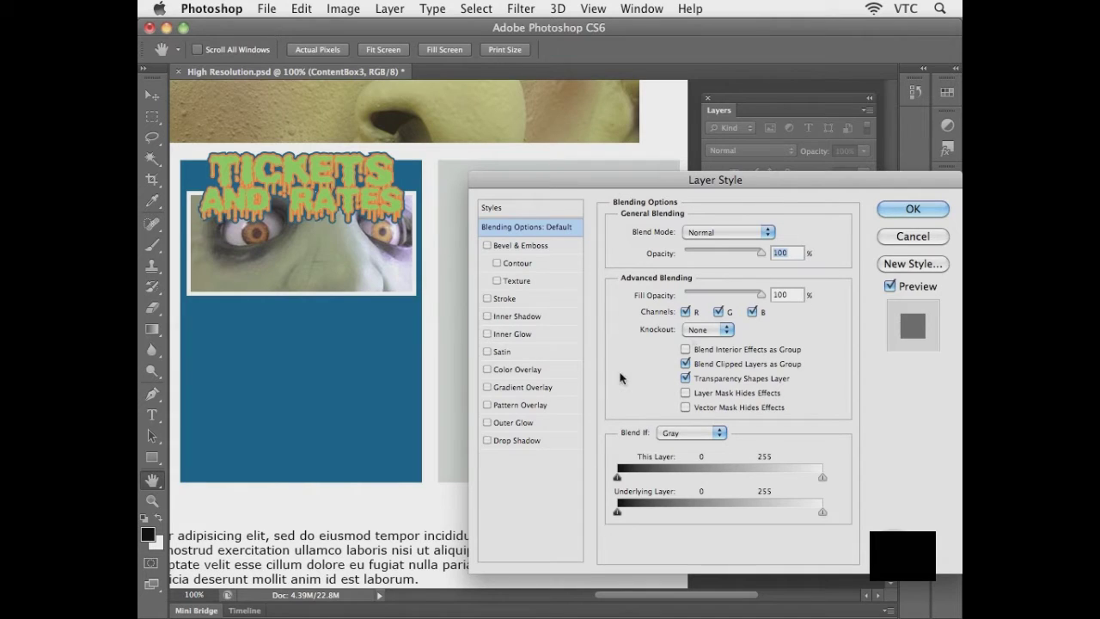
pyautogui.click(527, 372)
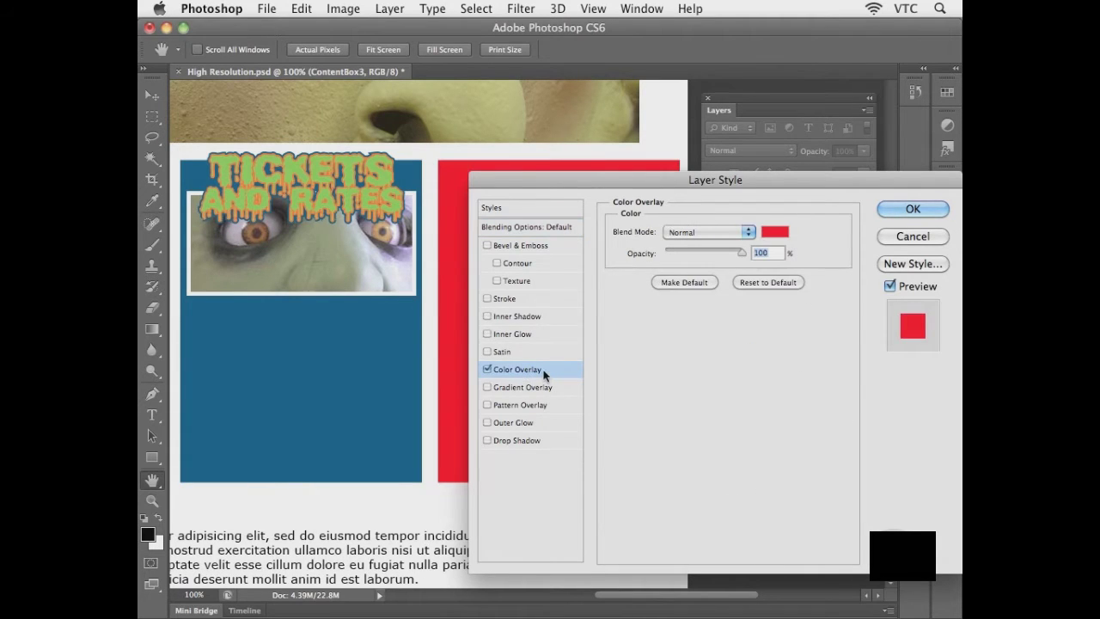
pyautogui.click(773, 234)
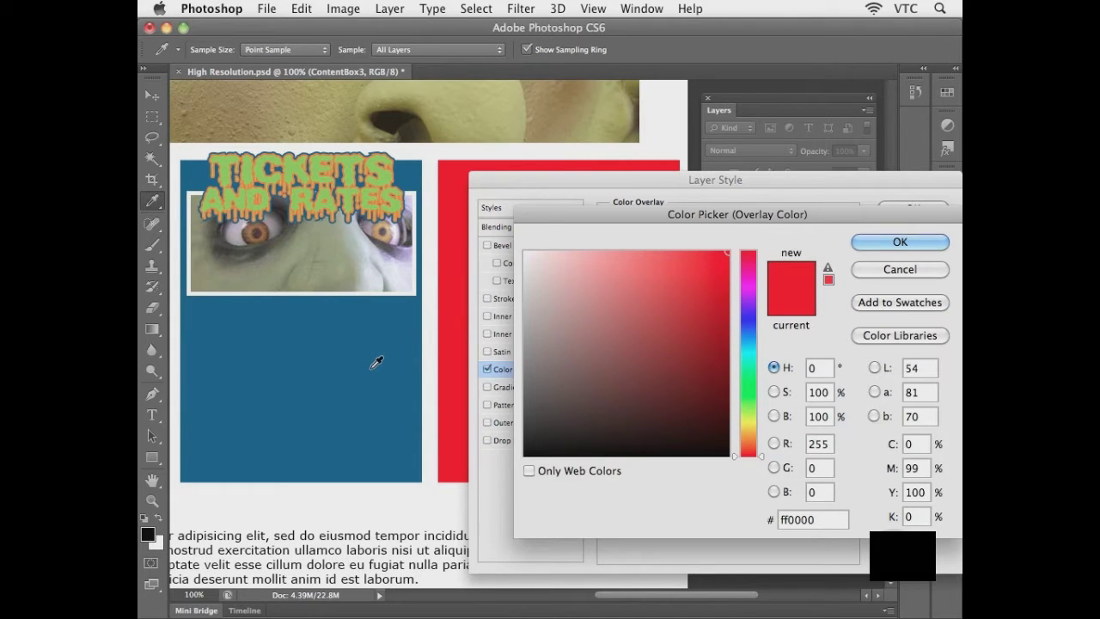
pyautogui.moveTo(324, 370); pyautogui.dragTo(418, 351)
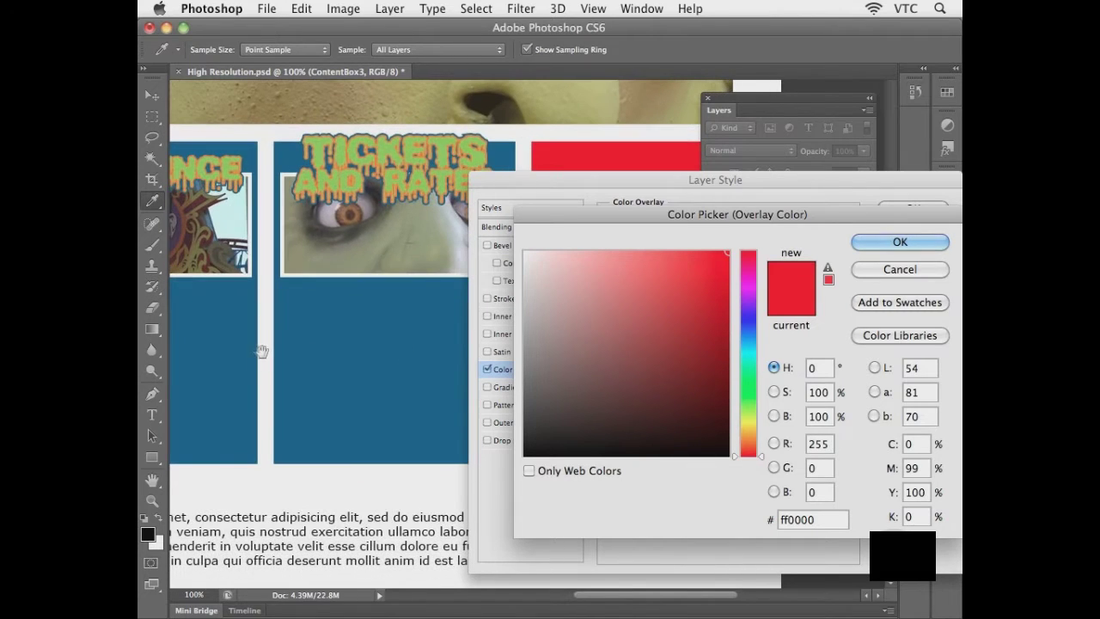
pyautogui.moveTo(339, 344); pyautogui.dragTo(270, 352)
pyautogui.click(350, 357)
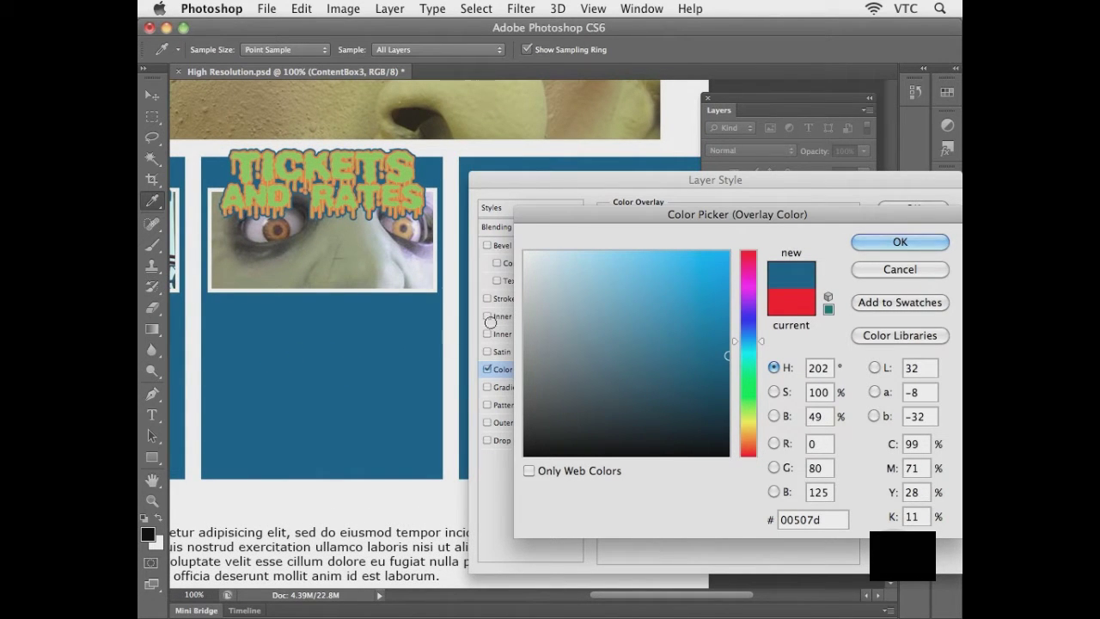
pyautogui.click(875, 244)
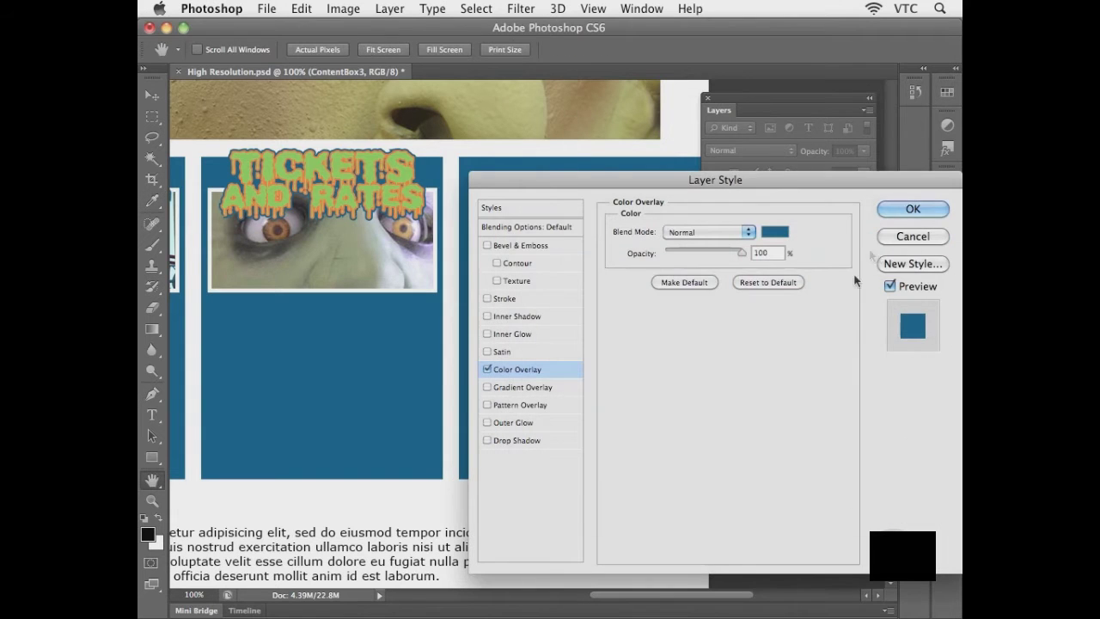
pyautogui.click(891, 215)
# Expand the Content Box 2 group and load its Photo layer's outline as a selection
pyautogui.moveTo(625, 287); pyautogui.dragTo(582, 276)
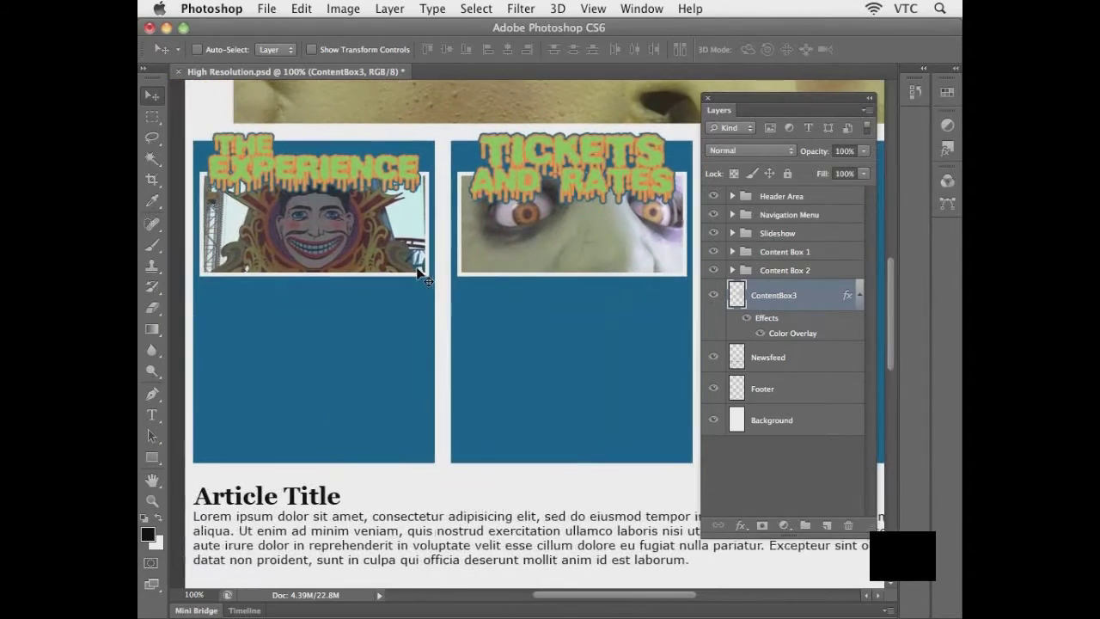
pyautogui.moveTo(554, 237); pyautogui.dragTo(297, 246)
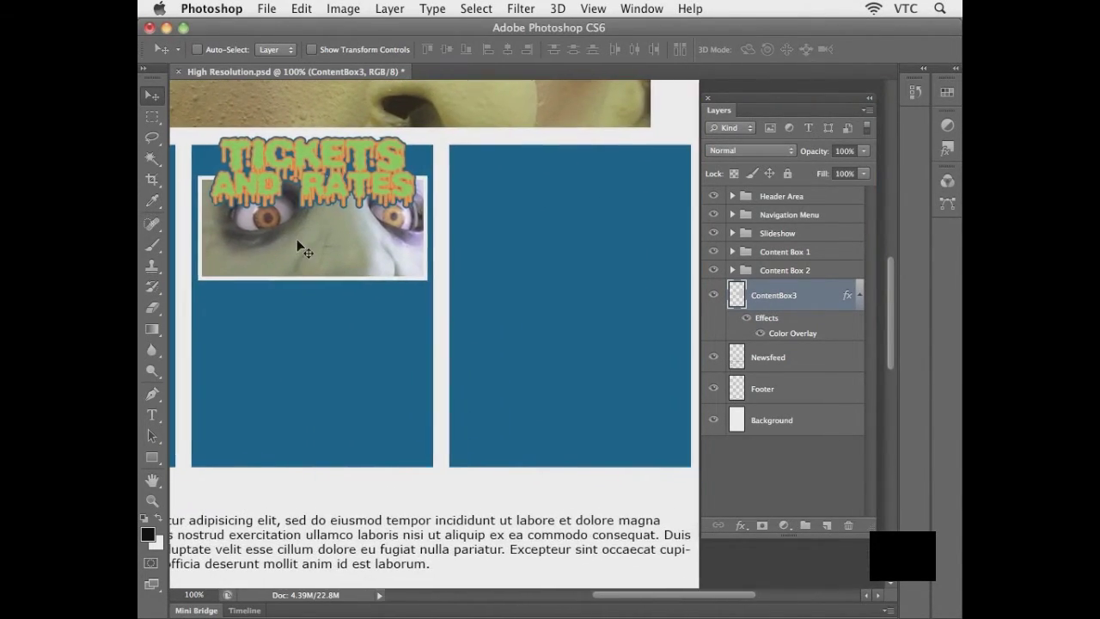
pyautogui.click(732, 271)
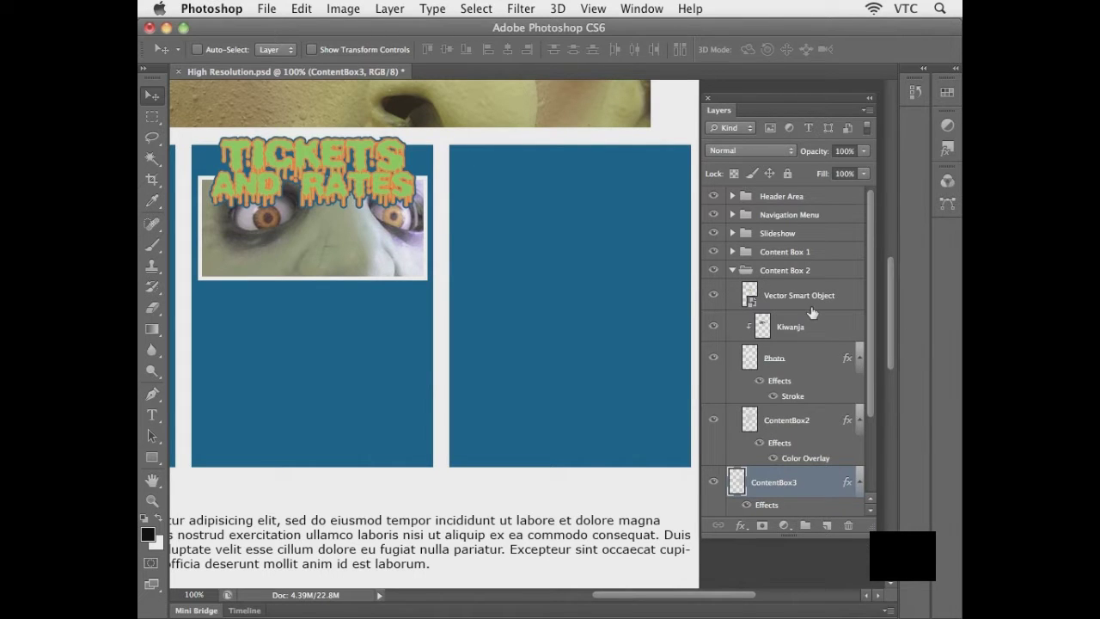
pyautogui.click(800, 332)
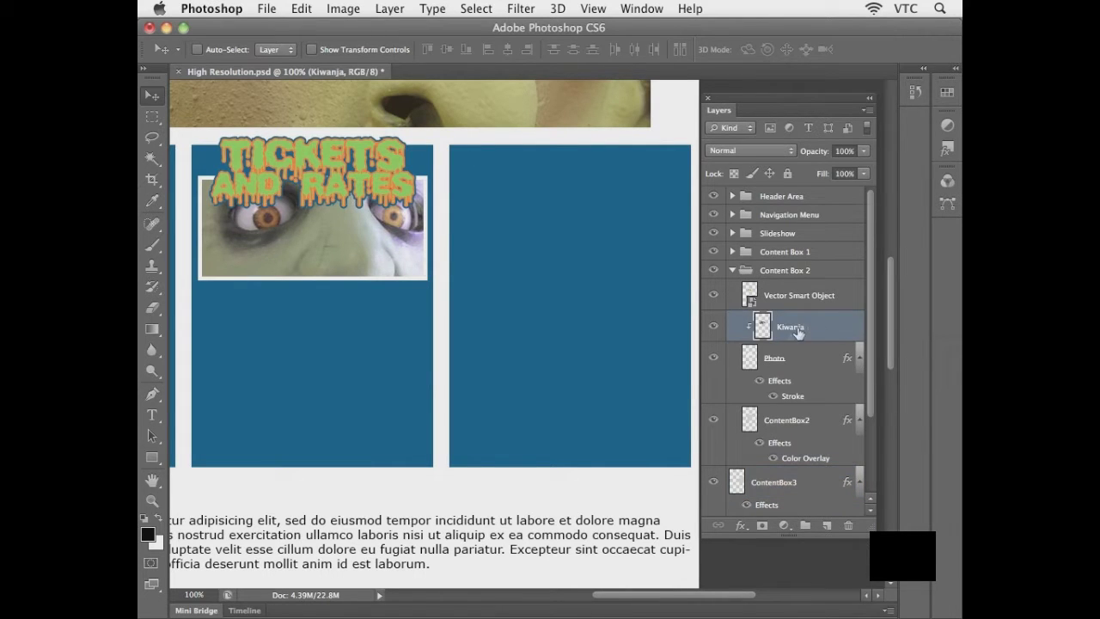
pyautogui.click(794, 358)
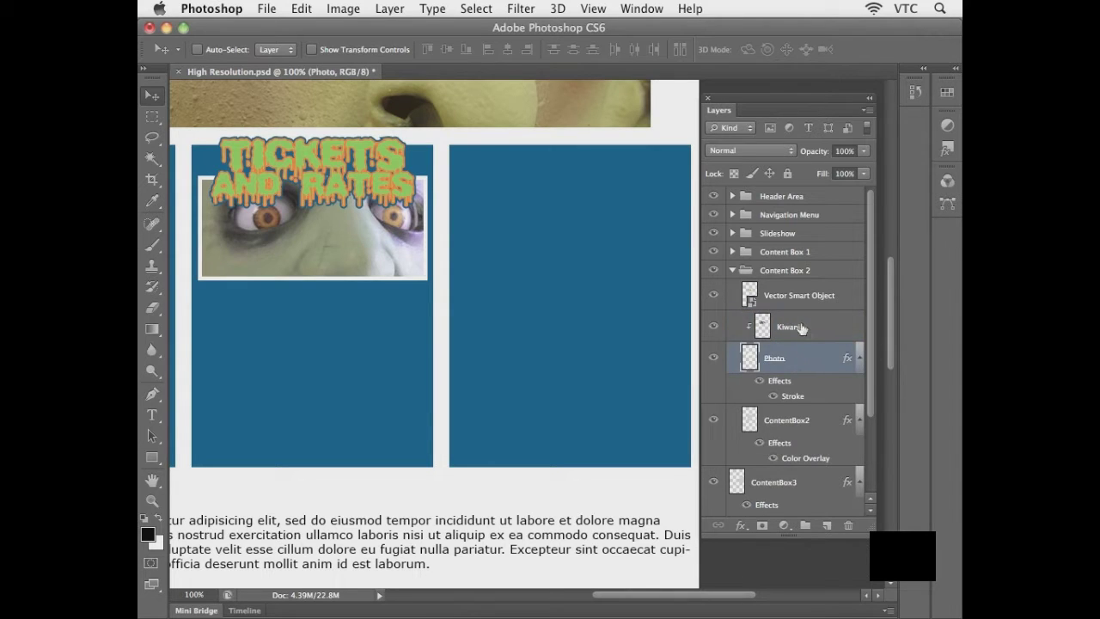
pyautogui.click(800, 328)
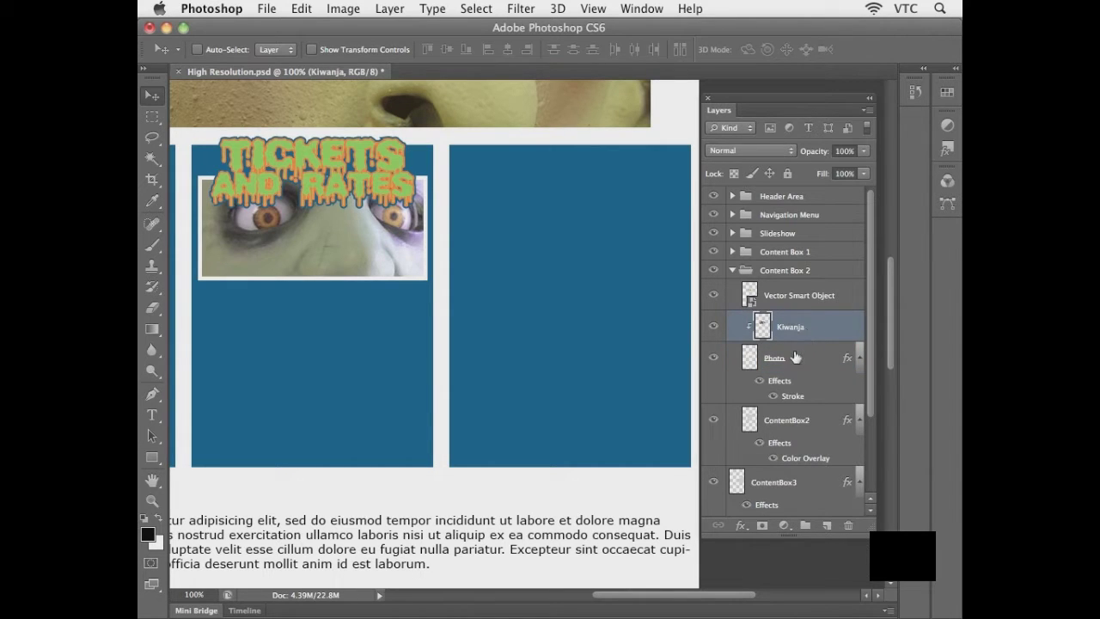
pyautogui.click(795, 357)
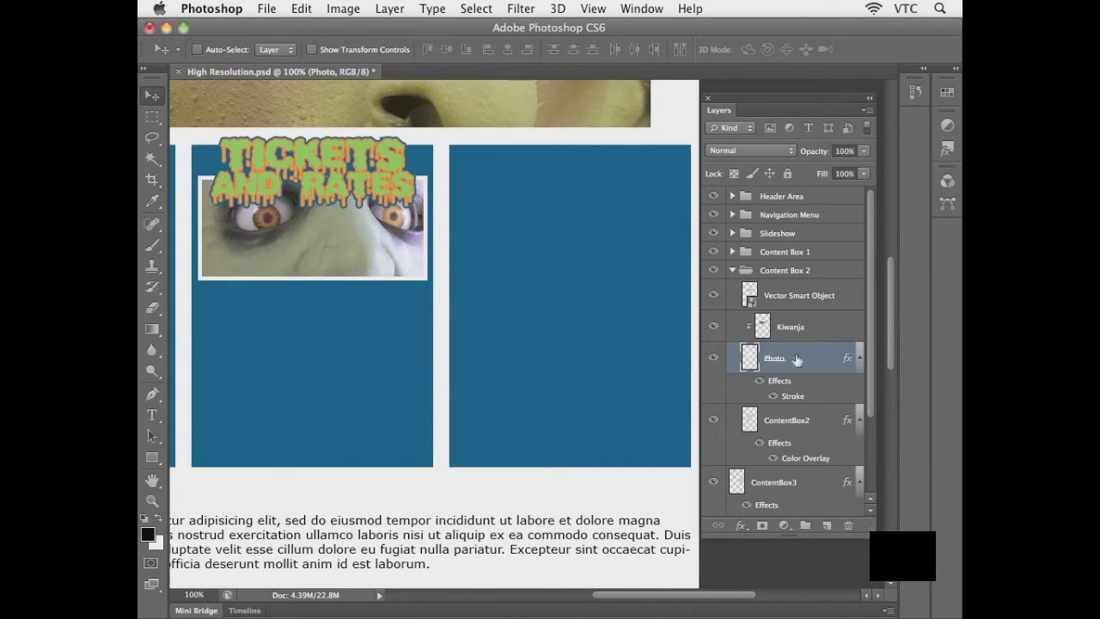
pyautogui.keyDown('ctrl'); pyautogui.click(749, 358); pyautogui.keyUp('ctrl')
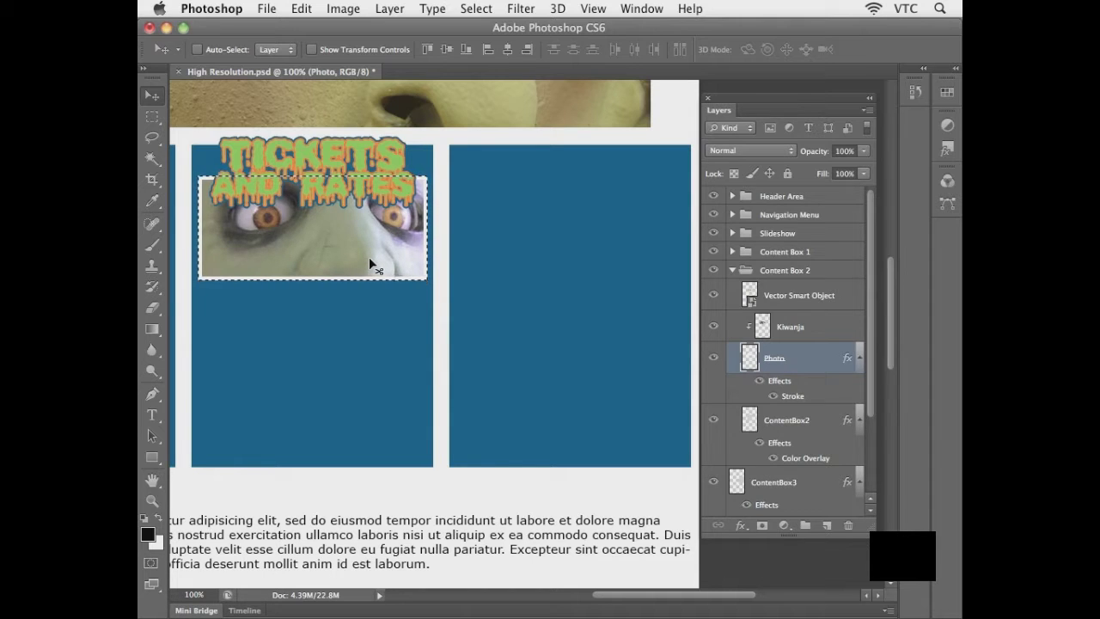
# Move the selection outline across to the matching picture position in the third content box
pyautogui.press('m')
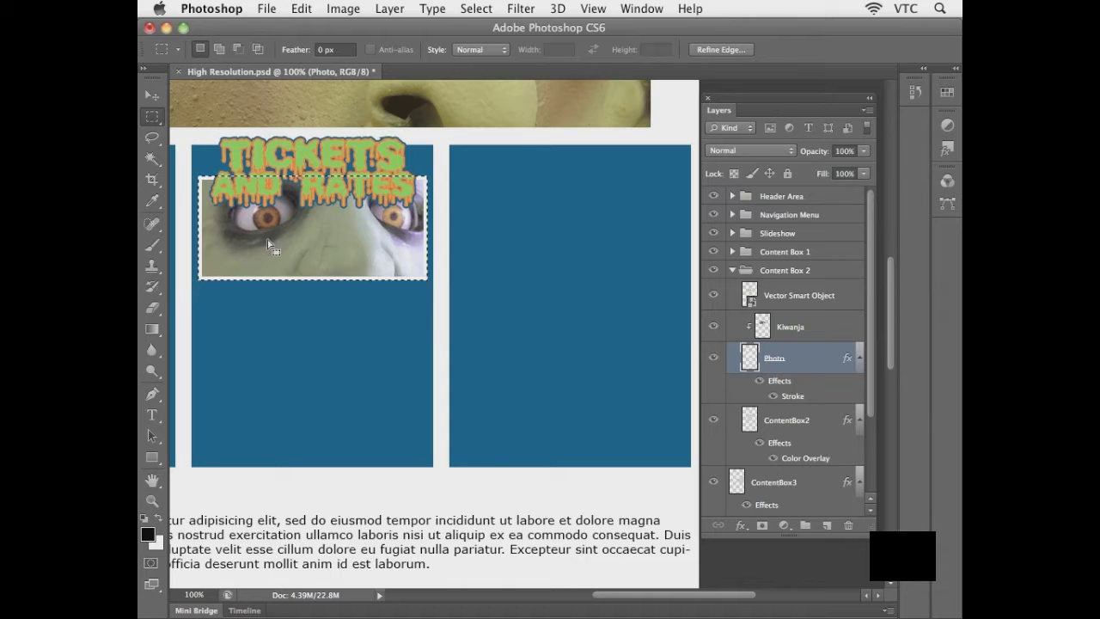
pyautogui.moveTo(268, 246); pyautogui.dragTo(527, 241)
pyautogui.press('Right')
pyautogui.press('Right')
pyautogui.press('Left')
pyautogui.press('Left')
# Create a layer named Photo above ContentBox3, fill the selection with white on it, and deselect
pyautogui.click(731, 271)
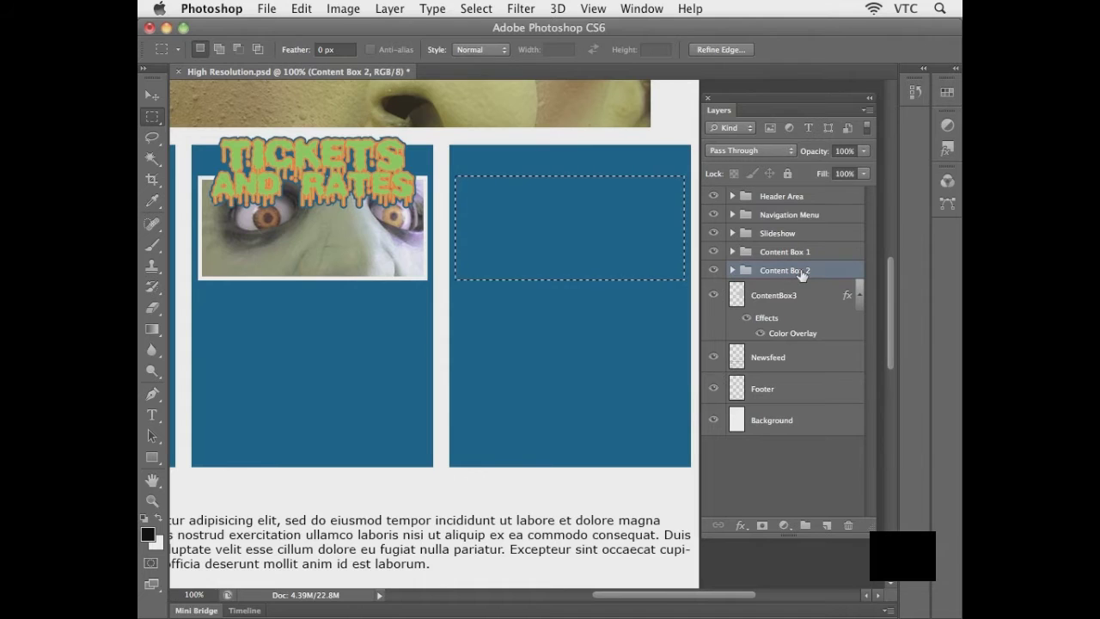
pyautogui.click(795, 295)
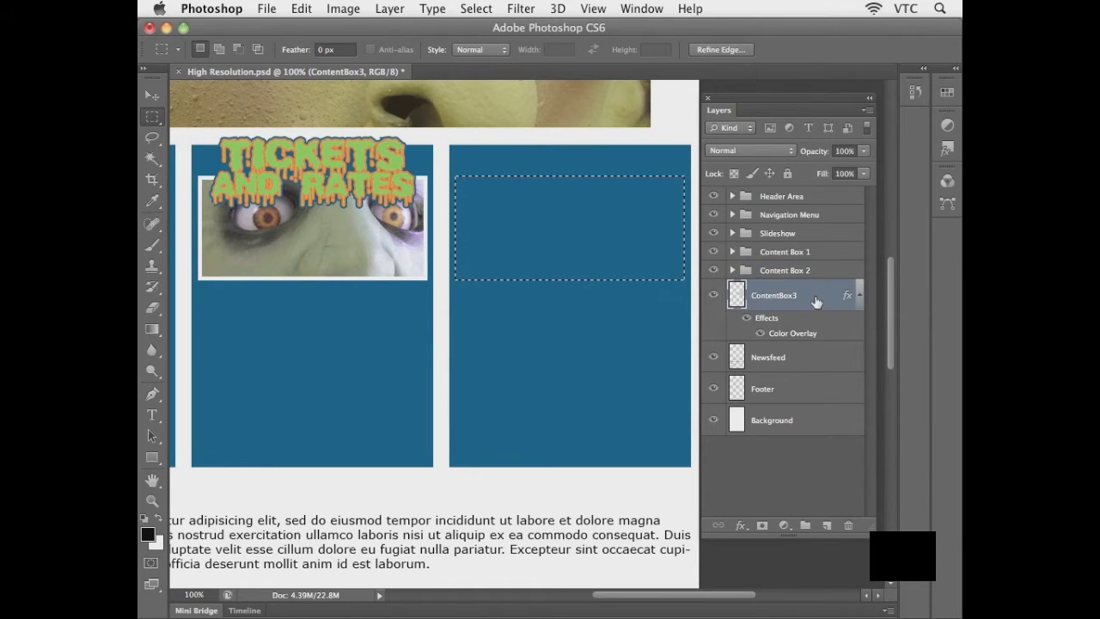
pyautogui.click(827, 525)
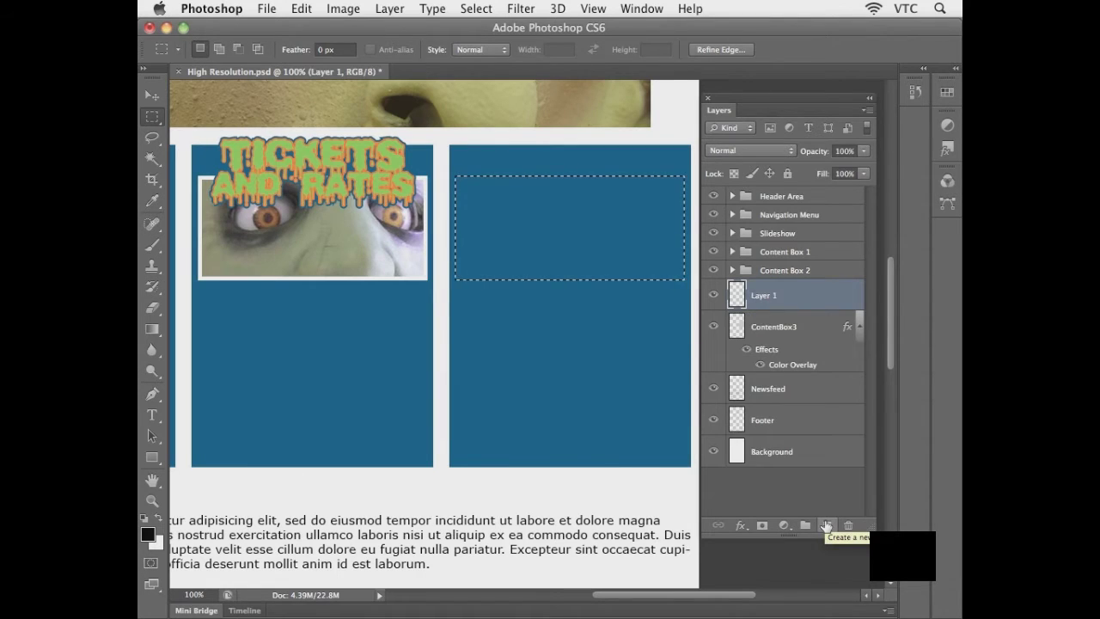
pyautogui.doubleClick(764, 297)
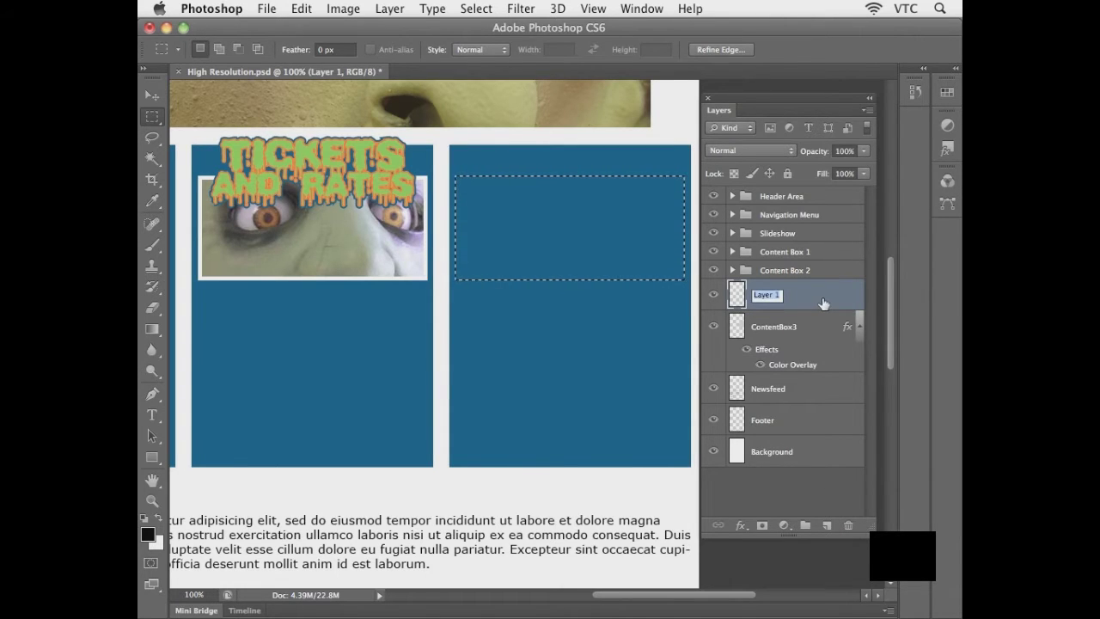
pyautogui.write('Photo')
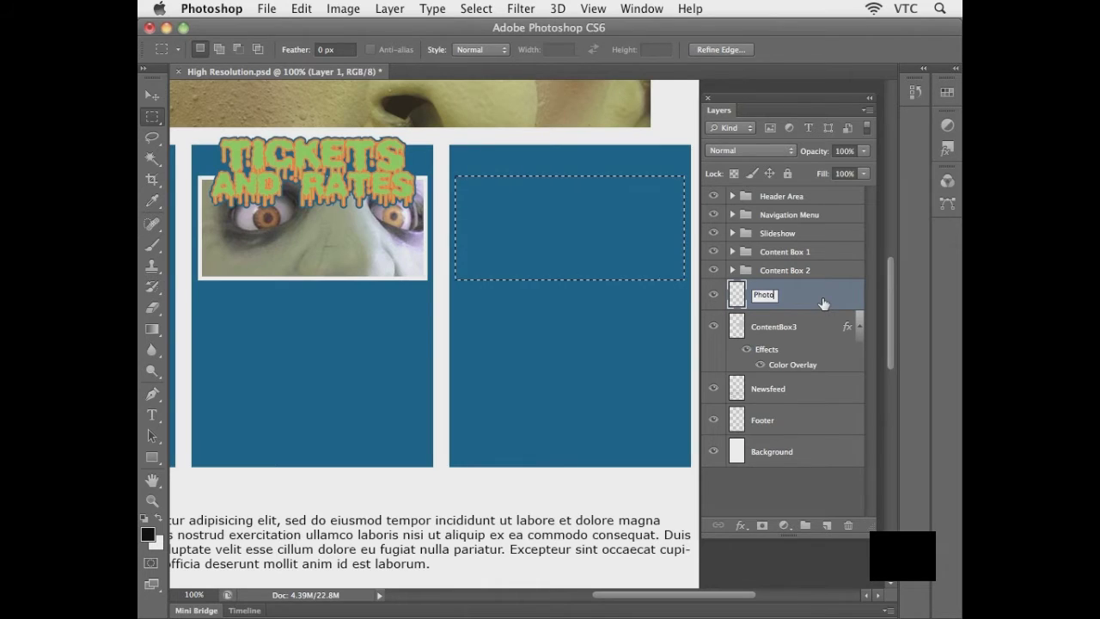
pyautogui.press('Return')
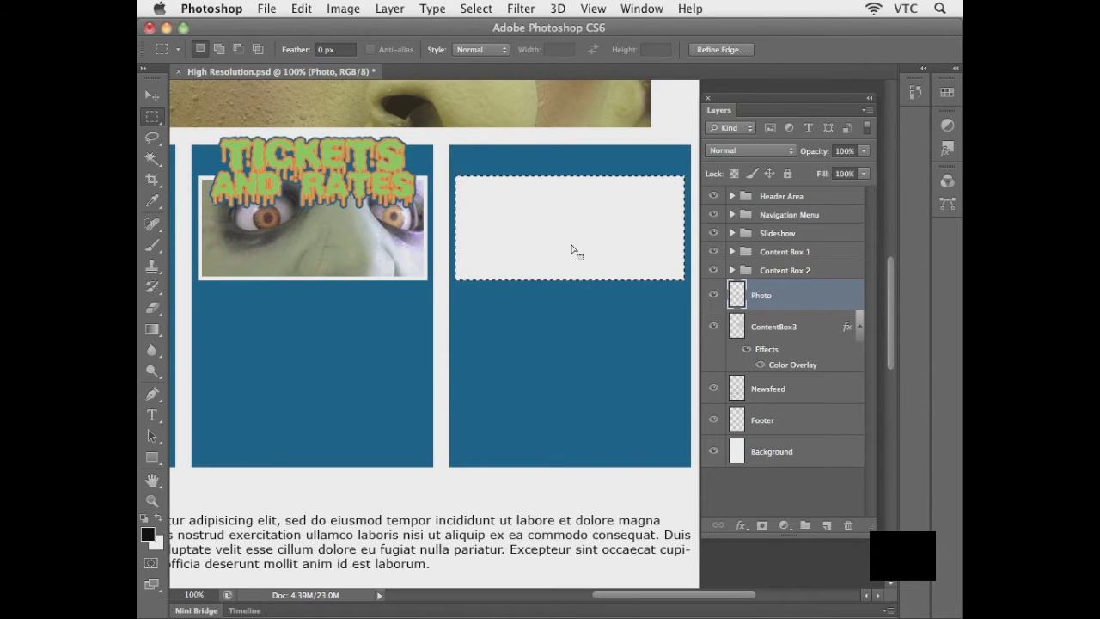
pyautogui.click(570, 248)
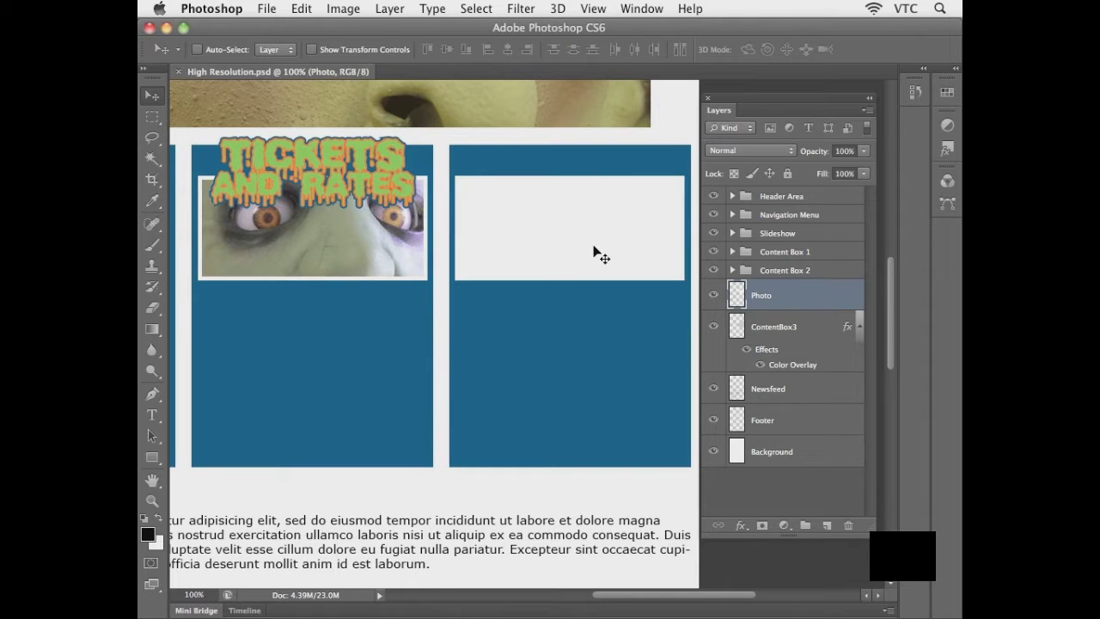
# Open lobo235.jpg from the Work Files folder and float it in its own window
pyautogui.press('super+o')
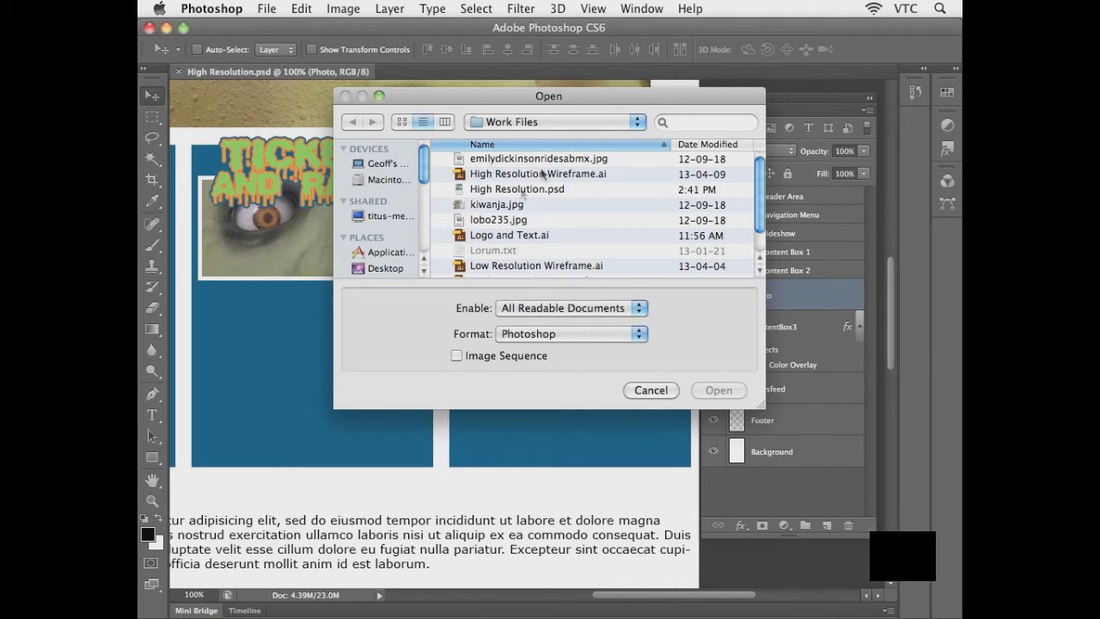
pyautogui.click(502, 222)
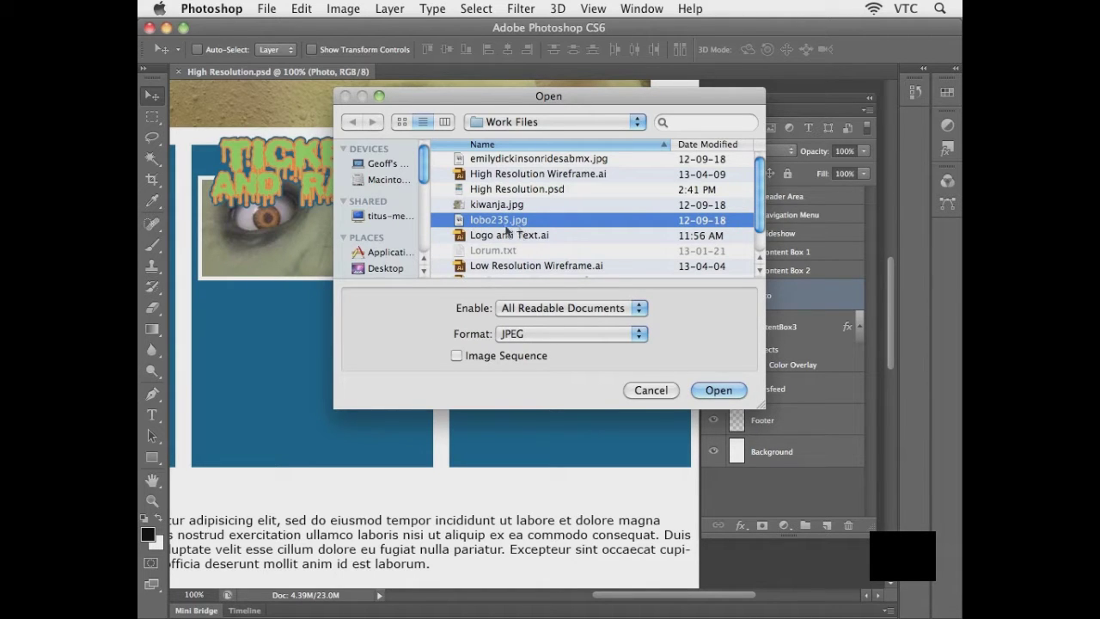
pyautogui.click(713, 389)
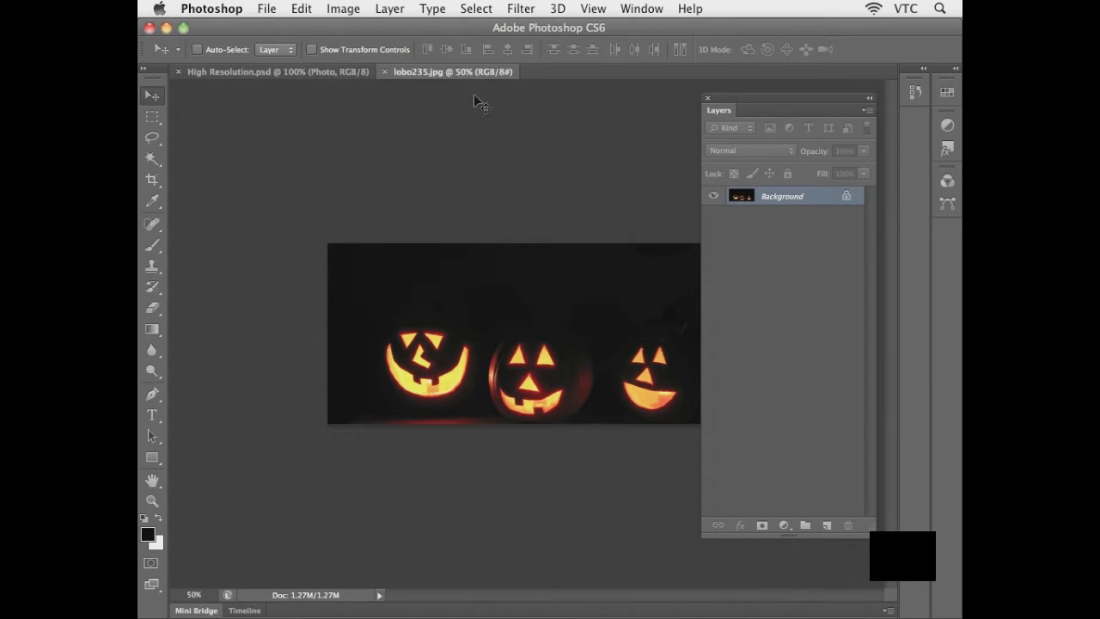
pyautogui.moveTo(441, 72); pyautogui.dragTo(488, 114)
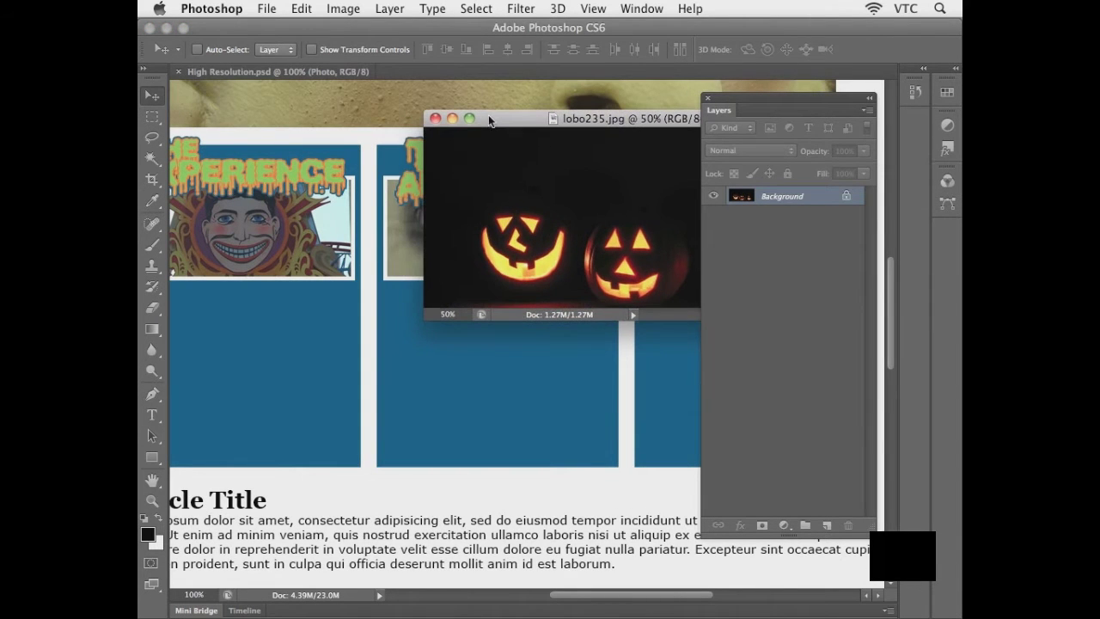
# Copy the Background layer of lobo235.jpg into High Resolution.psd, directly above the new Photo layer
pyautogui.click(490, 373)
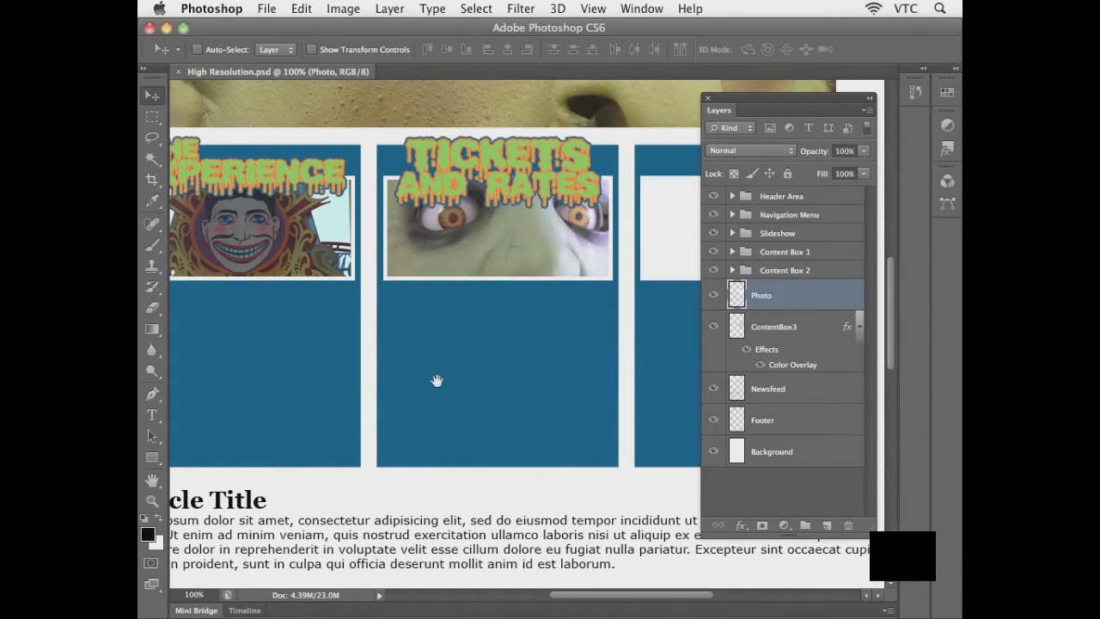
pyautogui.press('super+minus')
pyautogui.press('super+minus')
pyautogui.press('super+minus')
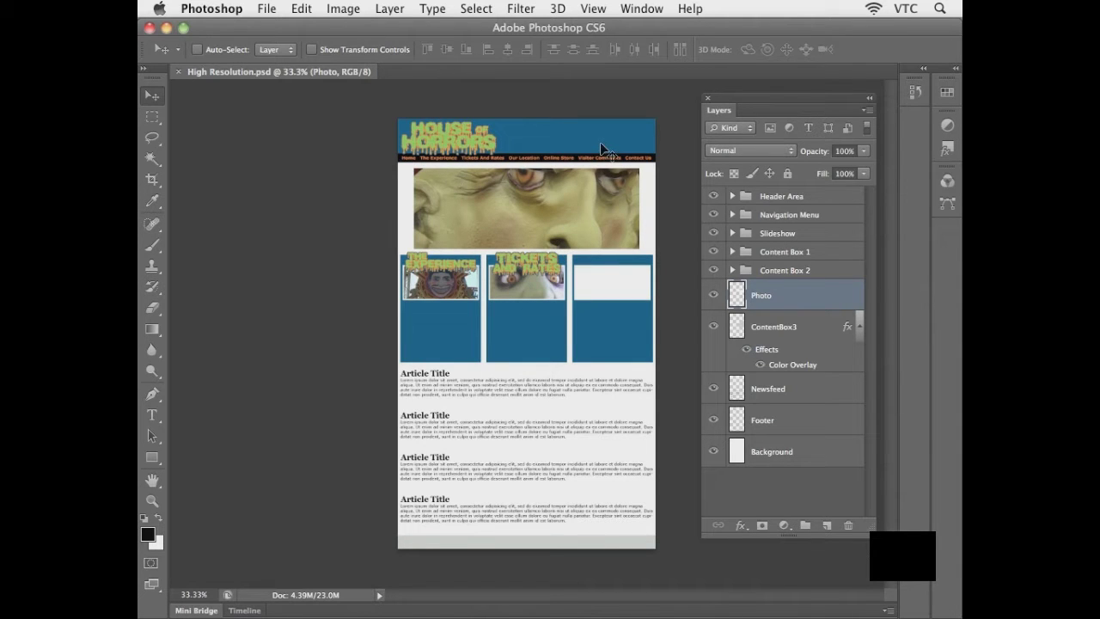
pyautogui.click(641, 10)
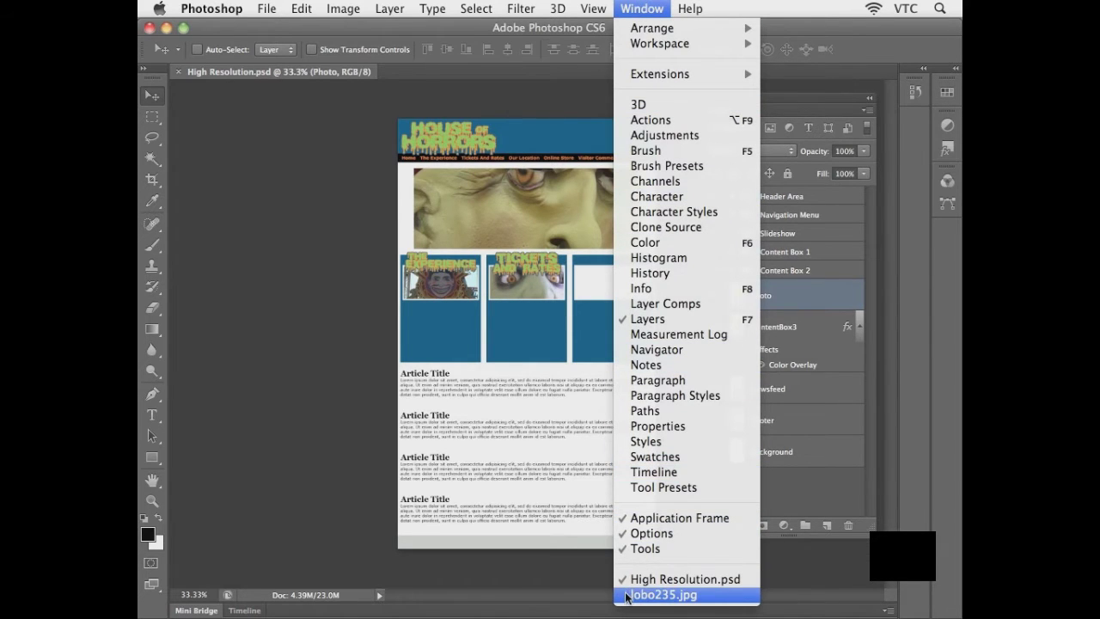
pyautogui.click(663, 595)
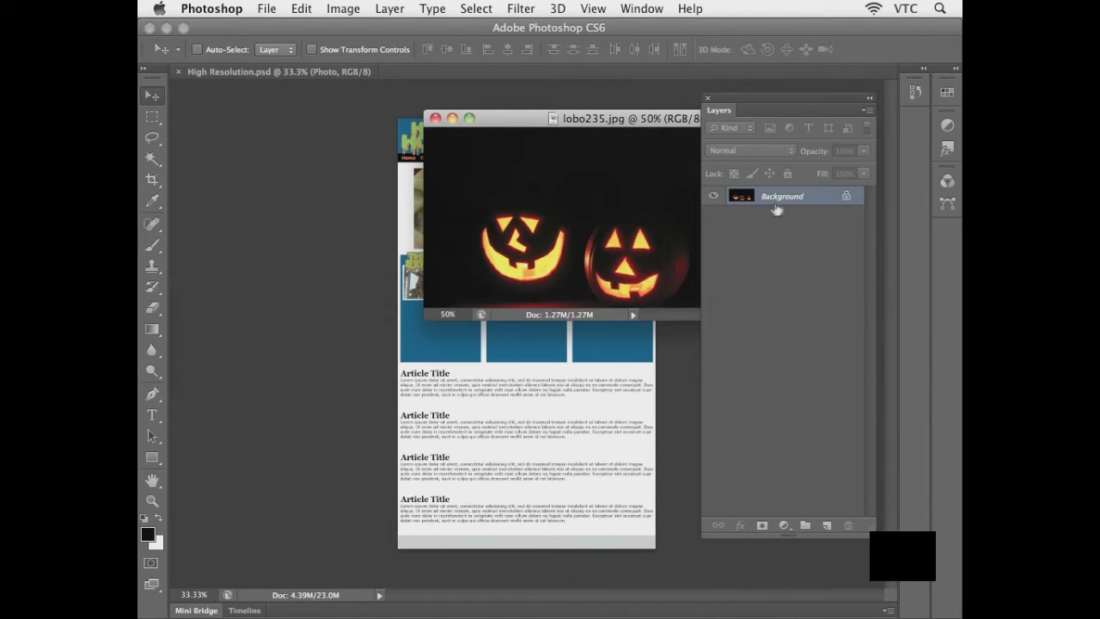
pyautogui.moveTo(783, 198); pyautogui.dragTo(534, 342)
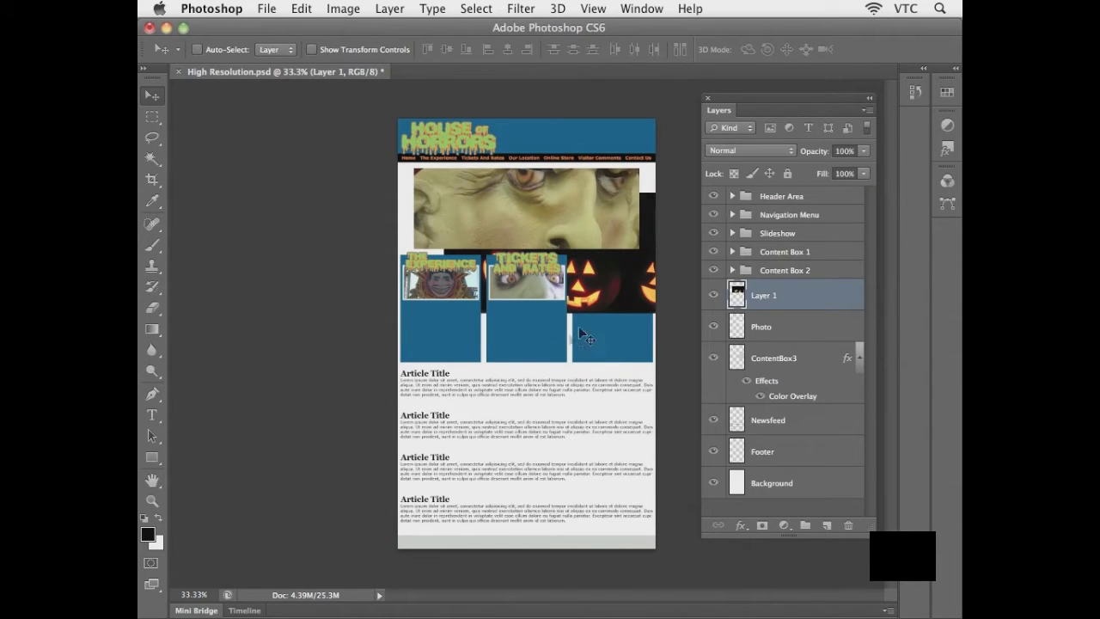
# Position the pumpkin picture over the third content box and clip it to the Photo layer
pyautogui.moveTo(606, 288)
pyautogui.mouseDown()
pyautogui.moveTo(618, 273)
pyautogui.moveTo(610, 307)
pyautogui.mouseUp()
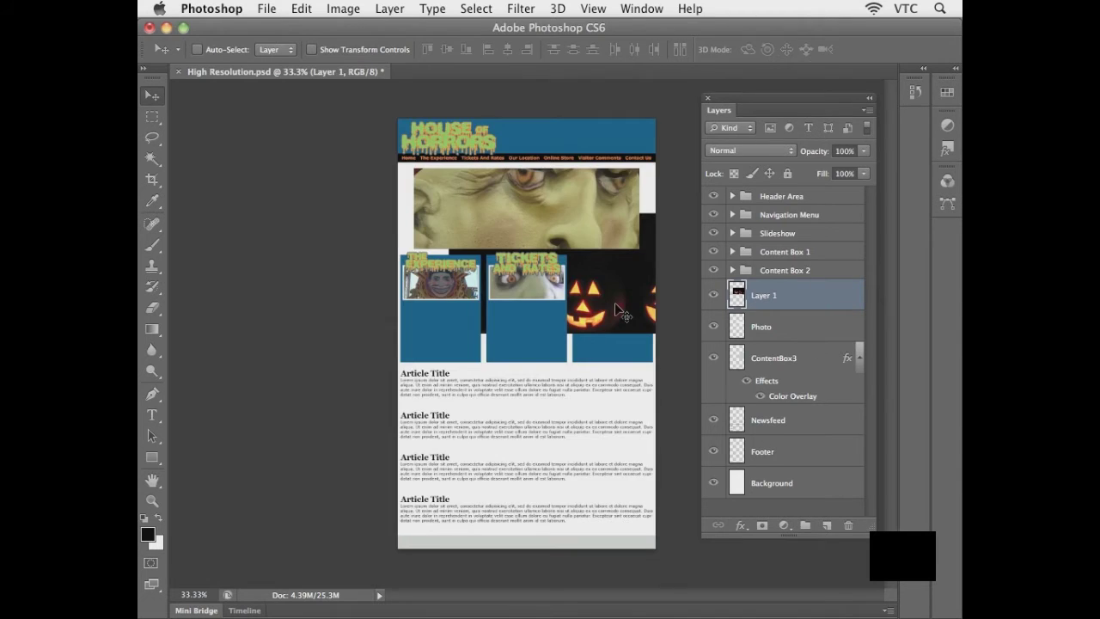
pyautogui.press('super+equal')
pyautogui.moveTo(582, 306); pyautogui.dragTo(463, 319)
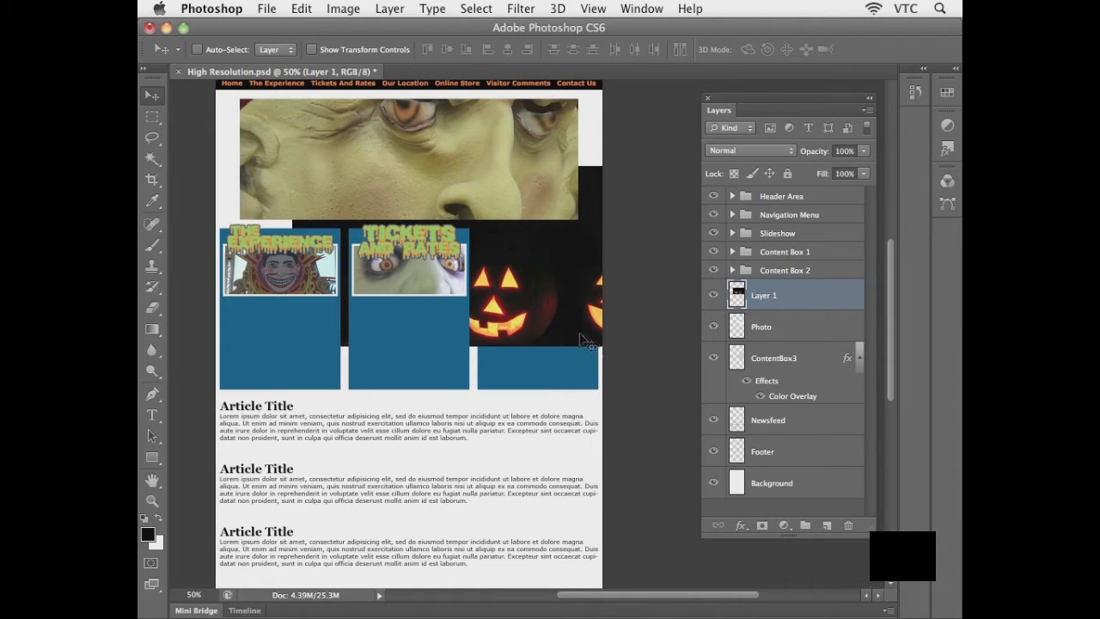
pyautogui.keyDown('alt'); pyautogui.click(811, 304); pyautogui.keyUp('alt')
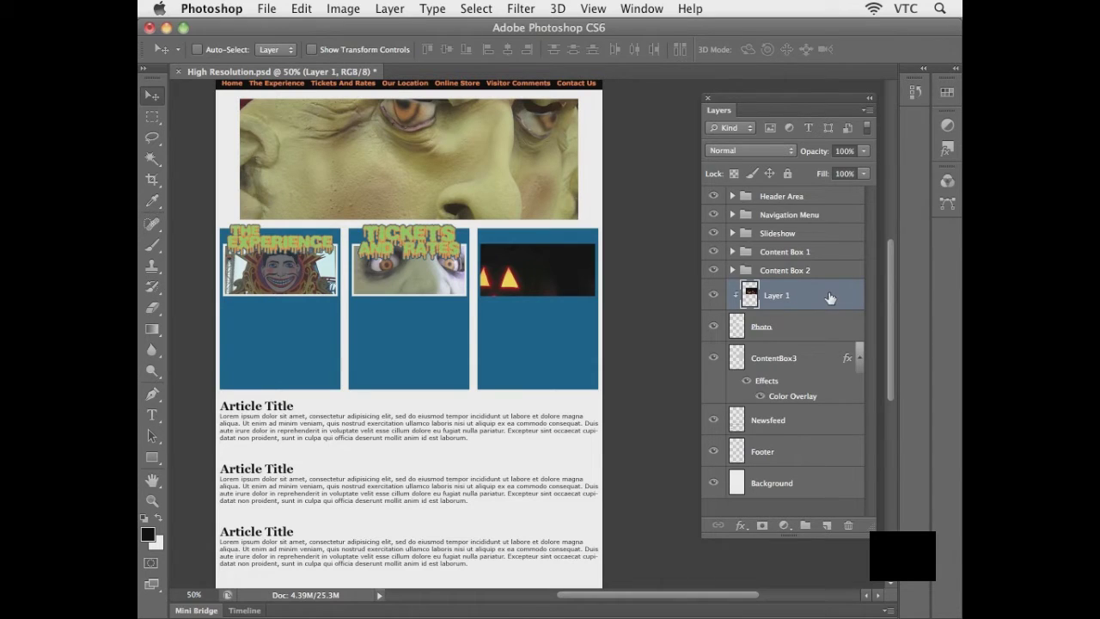
# Scale the pumpkin picture on Layer 1 to about 42% and position it so the row of pumpkins fills the third box's photo area
pyautogui.press('super+t')
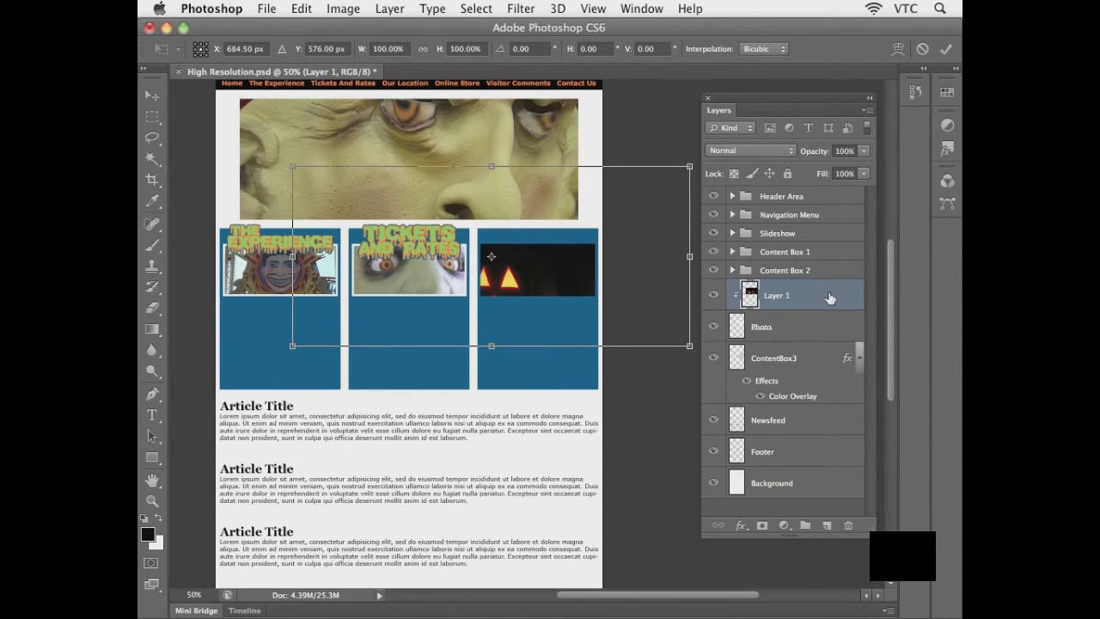
pyautogui.moveTo(574, 282); pyautogui.dragTo(592, 269)
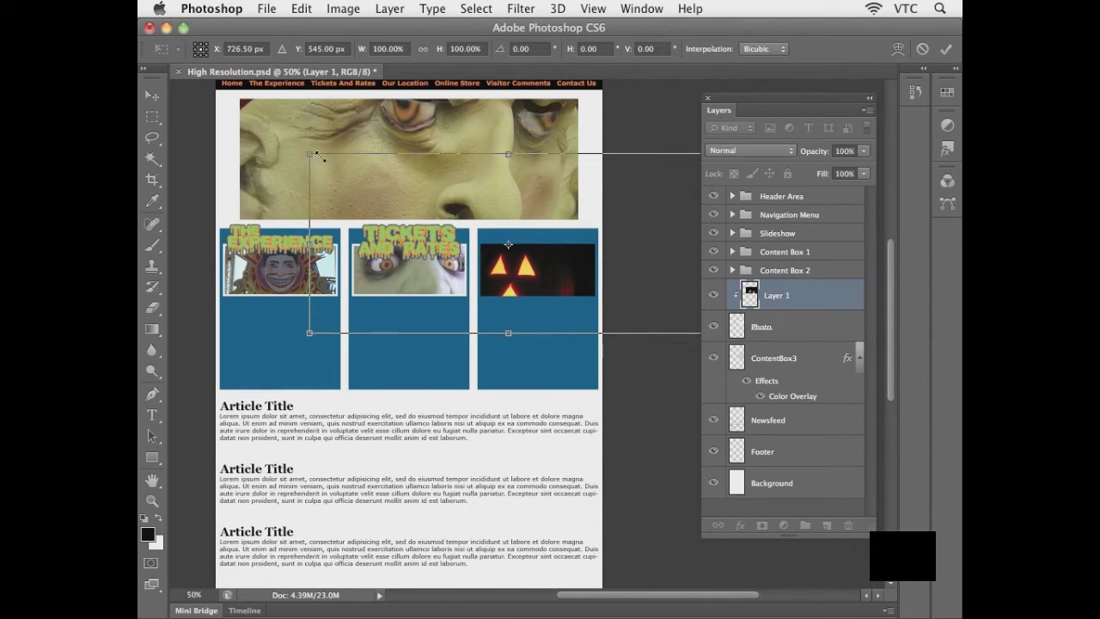
pyautogui.moveTo(311, 154); pyautogui.dragTo(460, 223)
pyautogui.moveTo(545, 295); pyautogui.dragTo(529, 273)
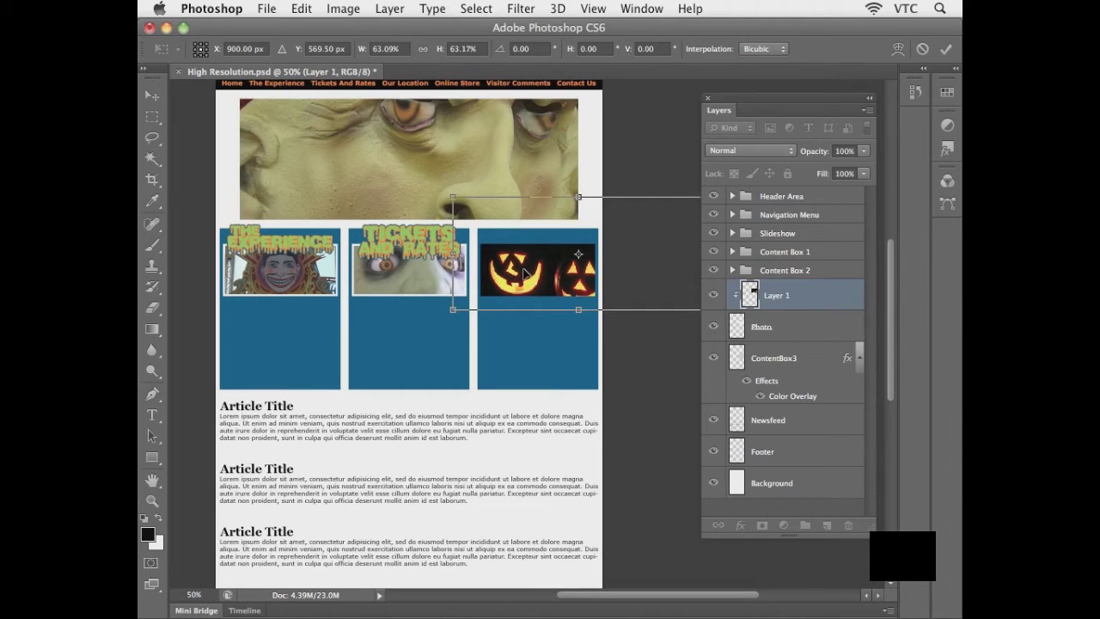
pyautogui.moveTo(526, 271); pyautogui.dragTo(443, 269)
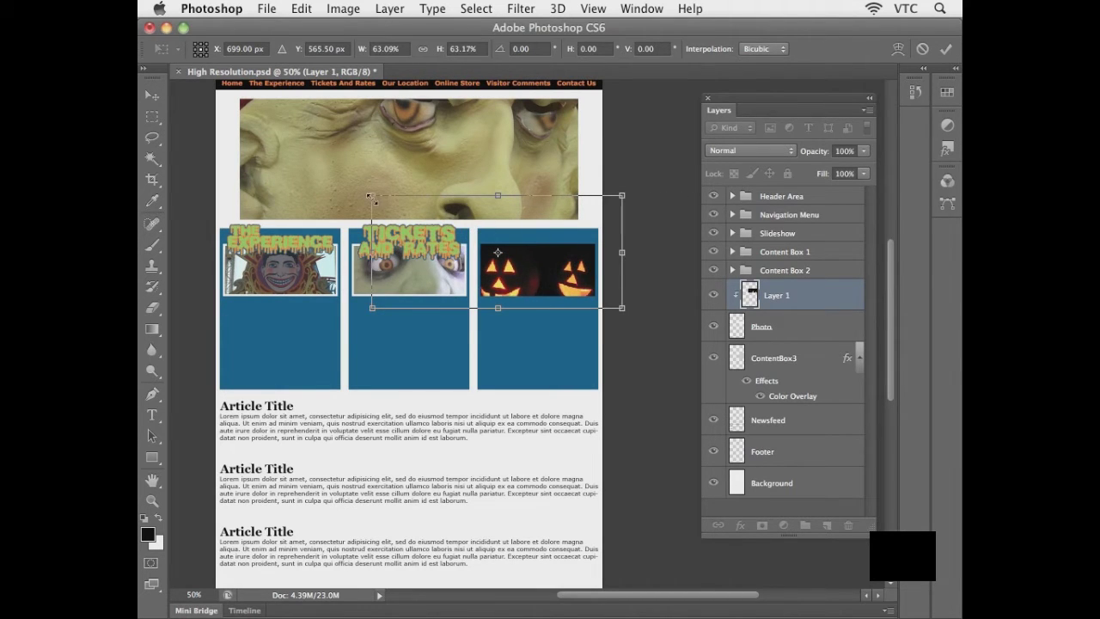
pyautogui.moveTo(370, 196); pyautogui.dragTo(495, 260)
pyautogui.moveTo(492, 258); pyautogui.dragTo(493, 261)
pyautogui.press('Down')
pyautogui.press('Down')
pyautogui.press('Down')
pyautogui.press('Down')
pyautogui.press('Down')
pyautogui.press('Down')
pyautogui.press('Left')
pyautogui.press('Left')
pyautogui.press('Left')
pyautogui.press('Left')
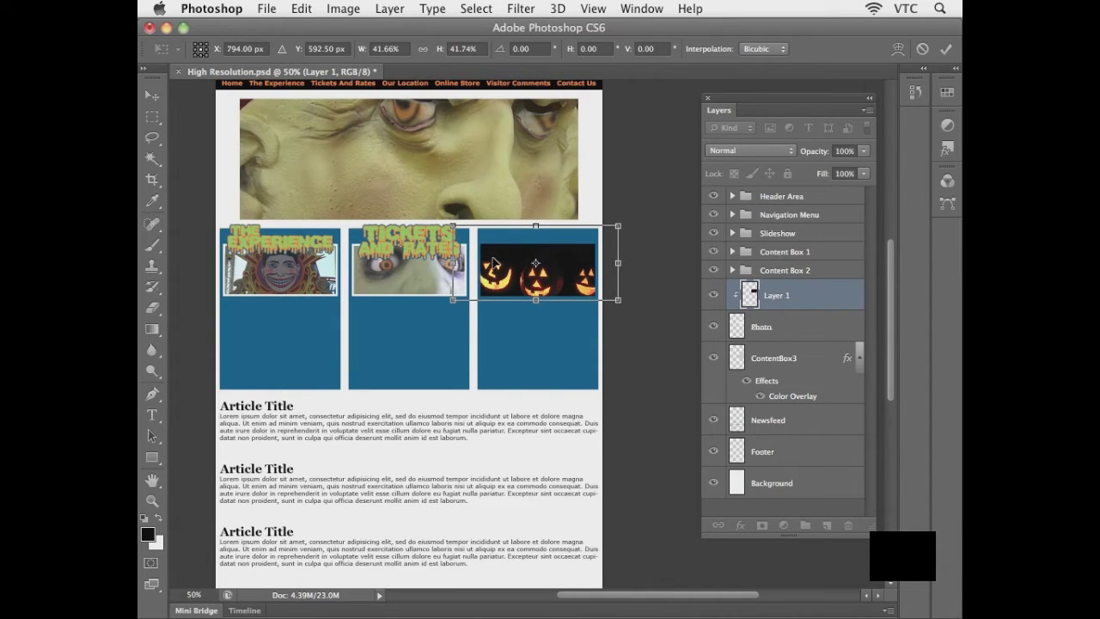
pyautogui.press('Return')
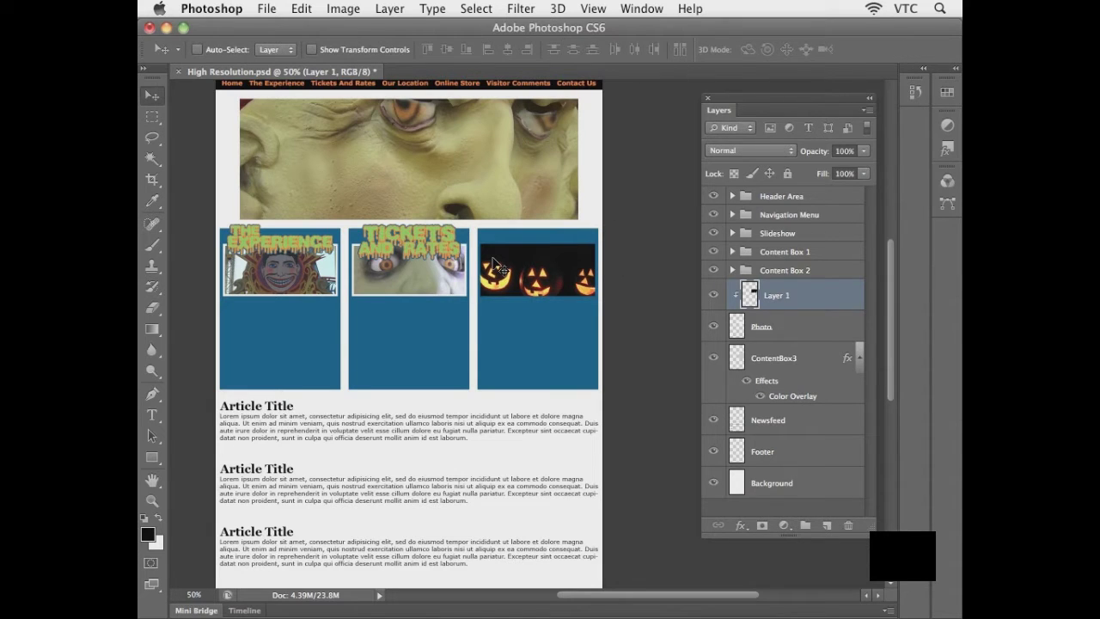
# Add a Stroke effect to the Photo layer with the near-white colour #fffefe
pyautogui.press('super+1')
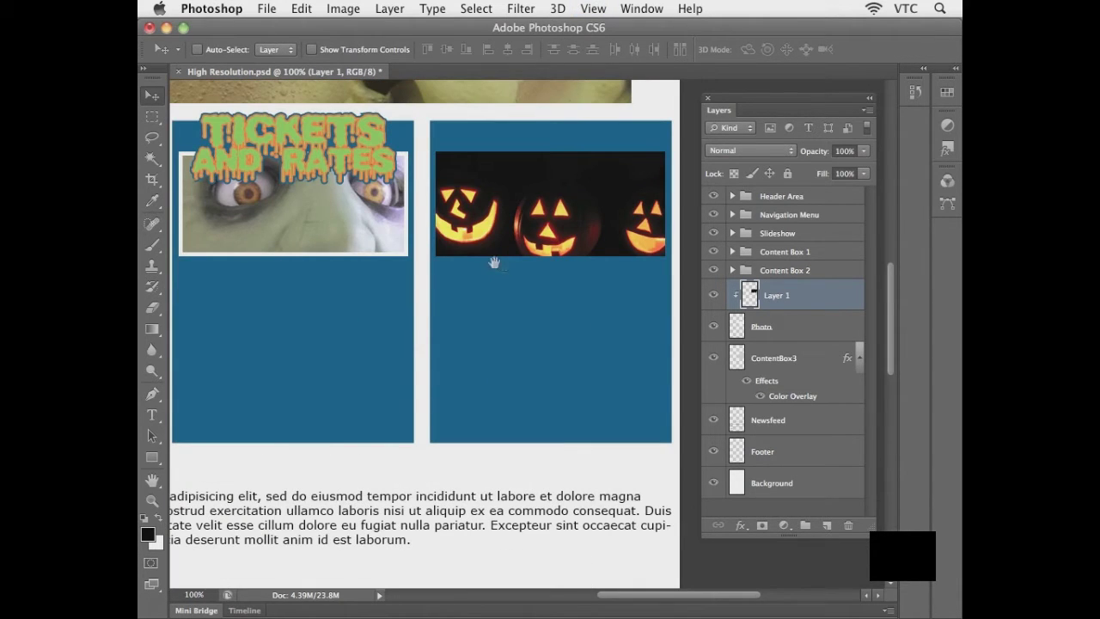
pyautogui.moveTo(455, 235); pyautogui.dragTo(447, 279)
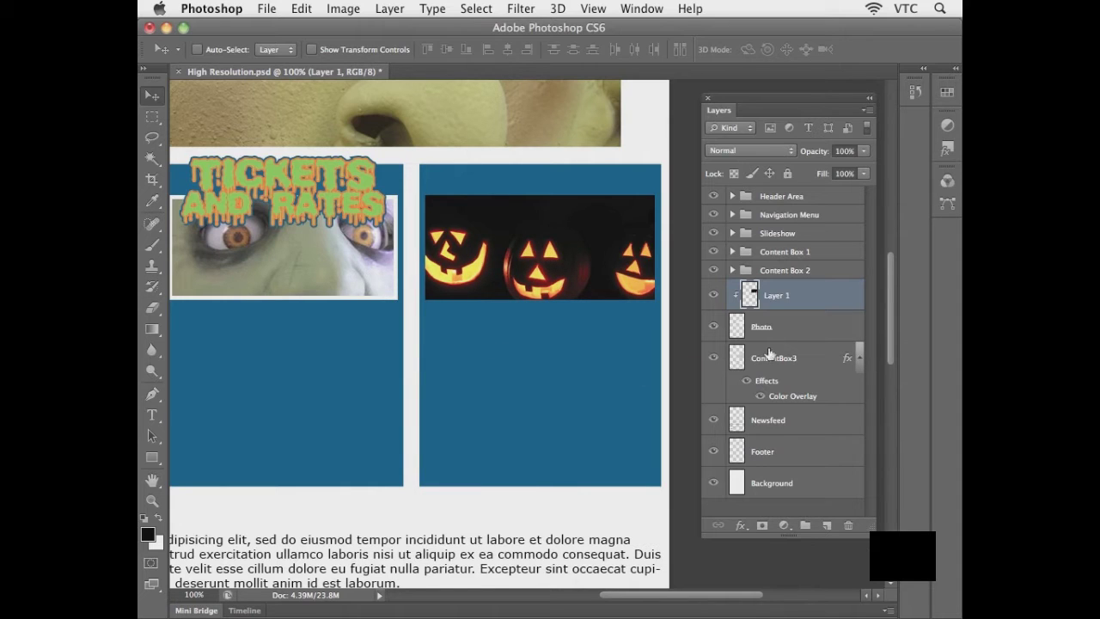
pyautogui.click(795, 334)
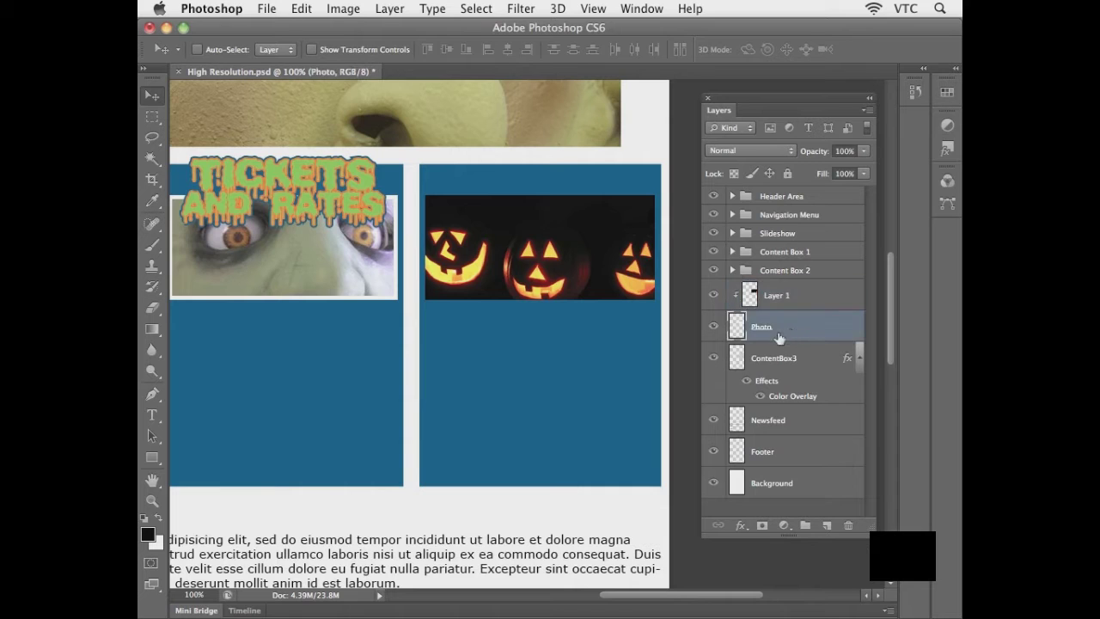
pyautogui.doubleClick(850, 328)
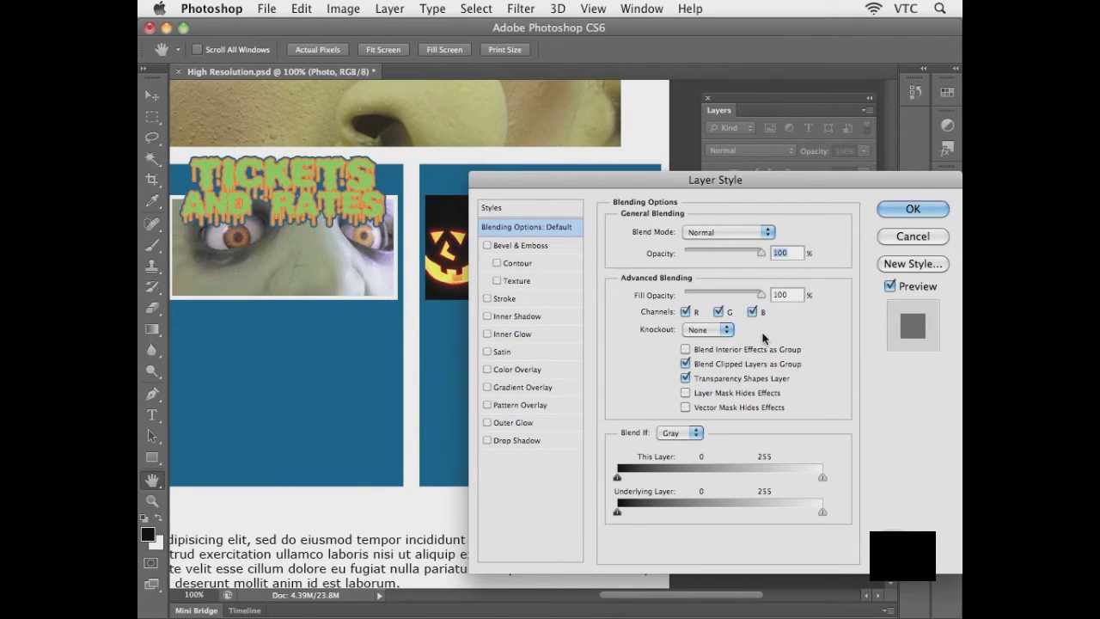
pyautogui.click(508, 300)
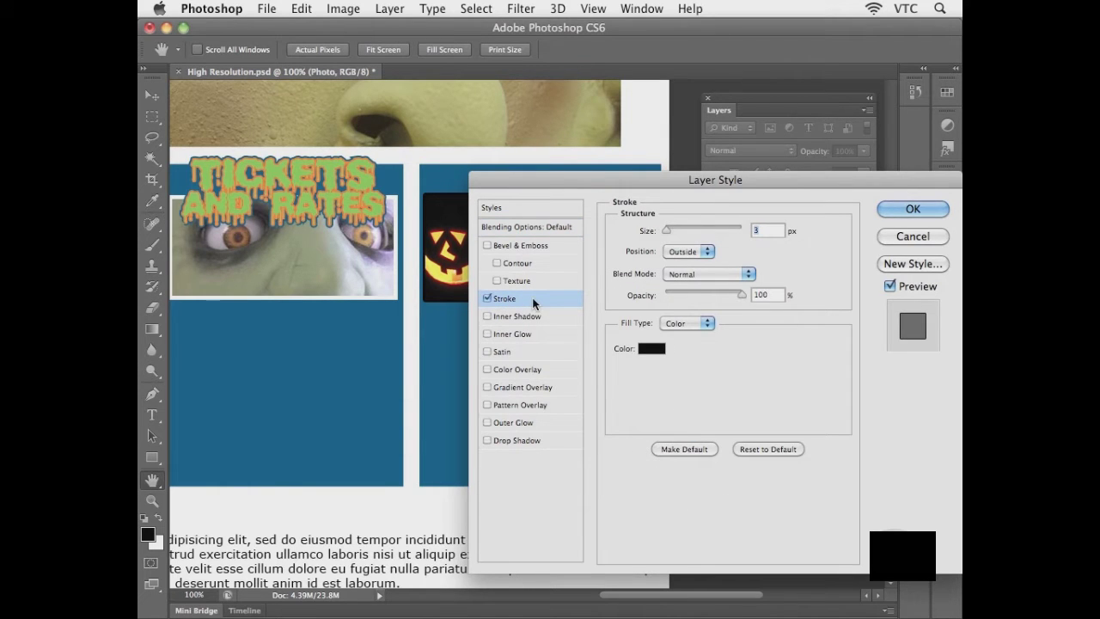
pyautogui.click(651, 351)
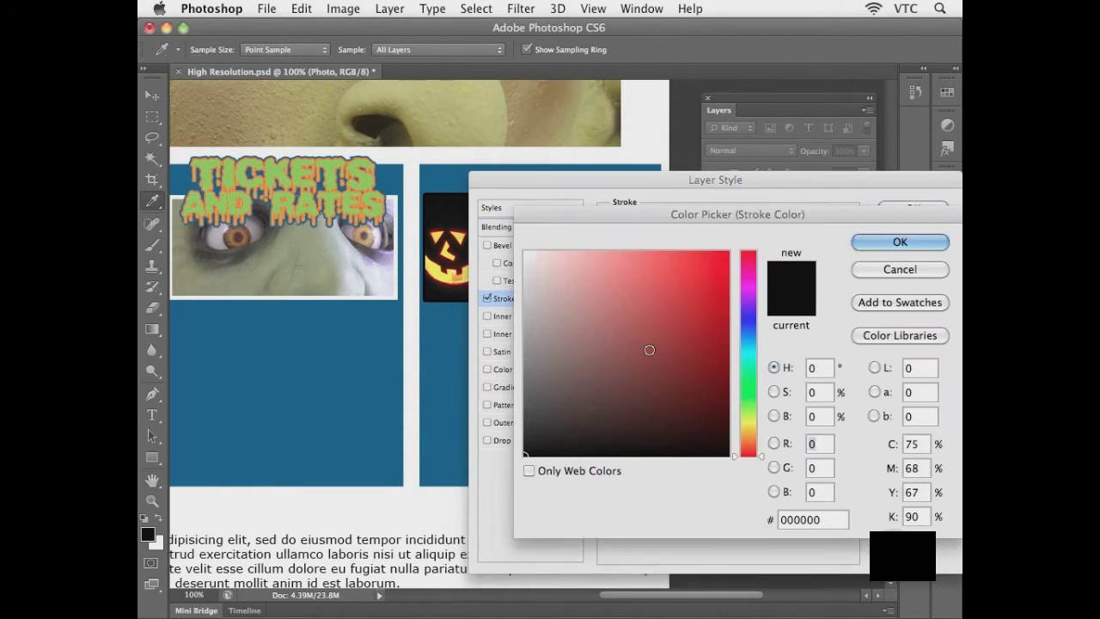
pyautogui.click(569, 297)
pyautogui.moveTo(569, 296); pyautogui.dragTo(524, 250)
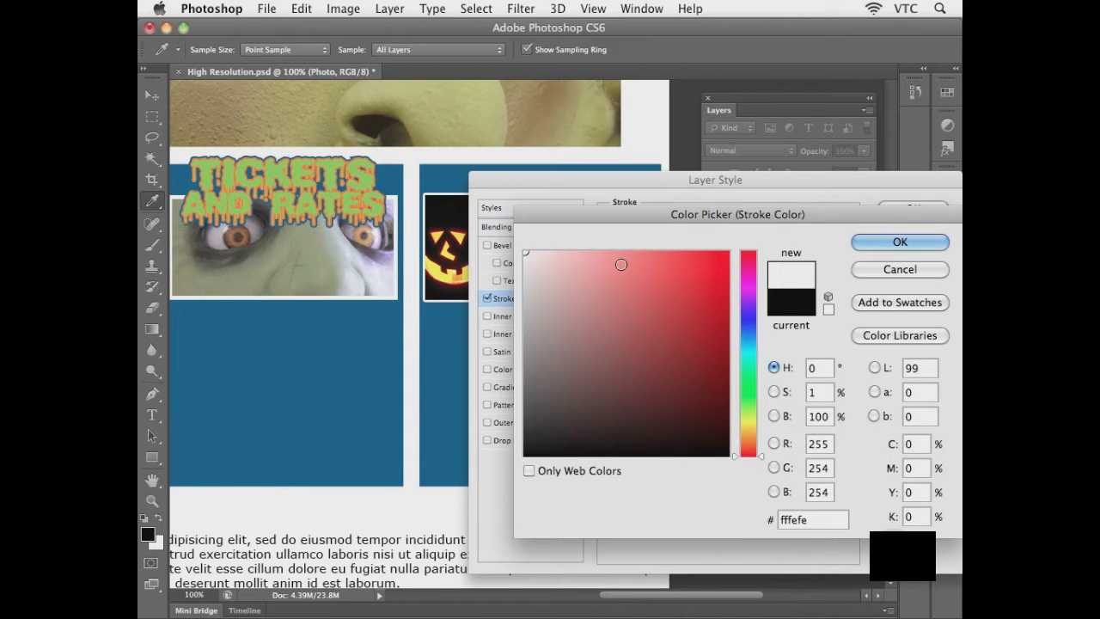
pyautogui.click(877, 247)
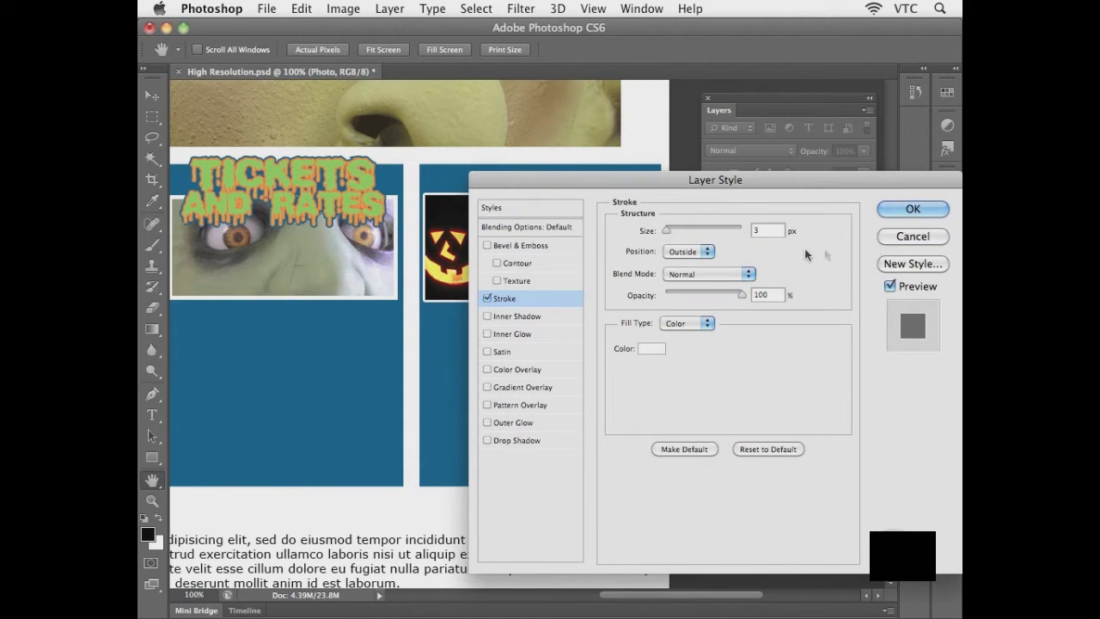
# Set the Photo layer's stroke size to 5 px and its position to Inside, and apply the layer style
pyautogui.doubleClick(752, 229)
pyautogui.write('5')
pyautogui.click(703, 251)
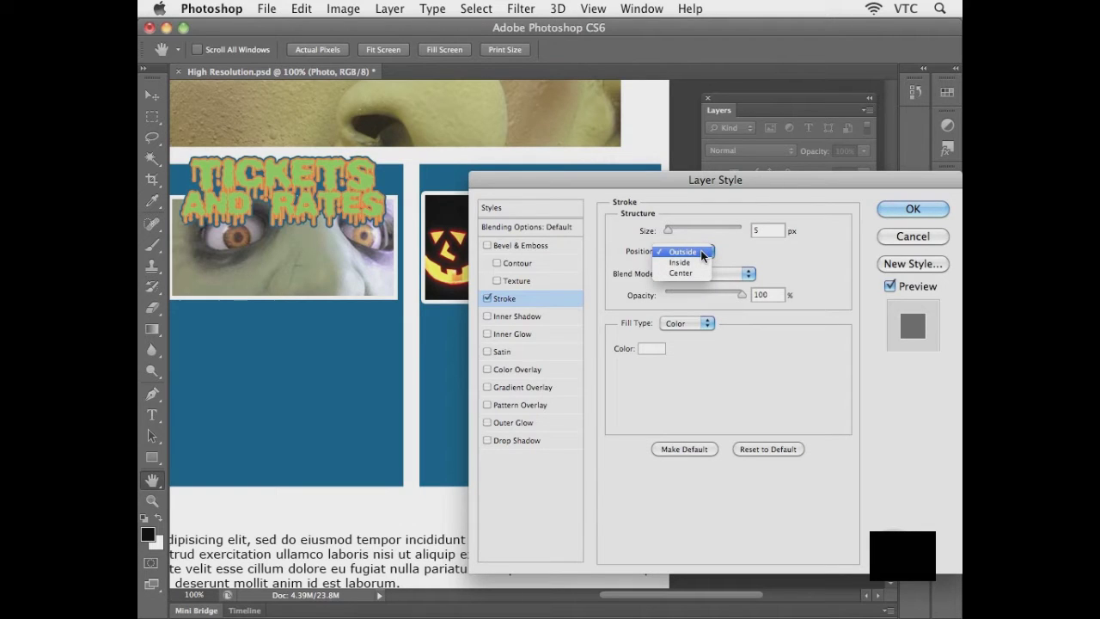
pyautogui.click(701, 262)
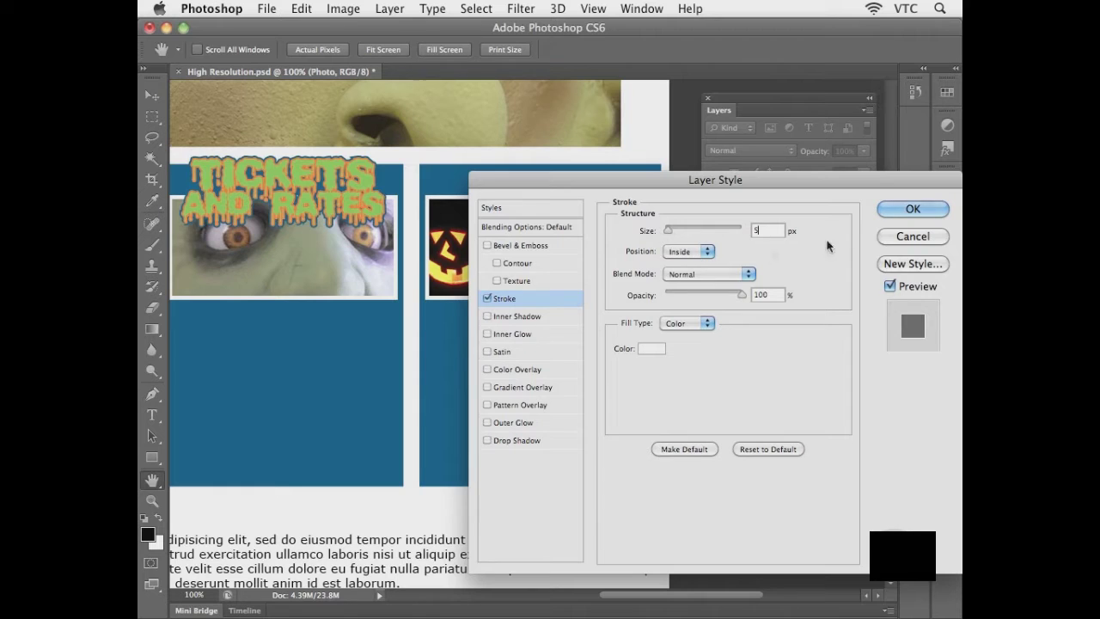
pyautogui.click(899, 209)
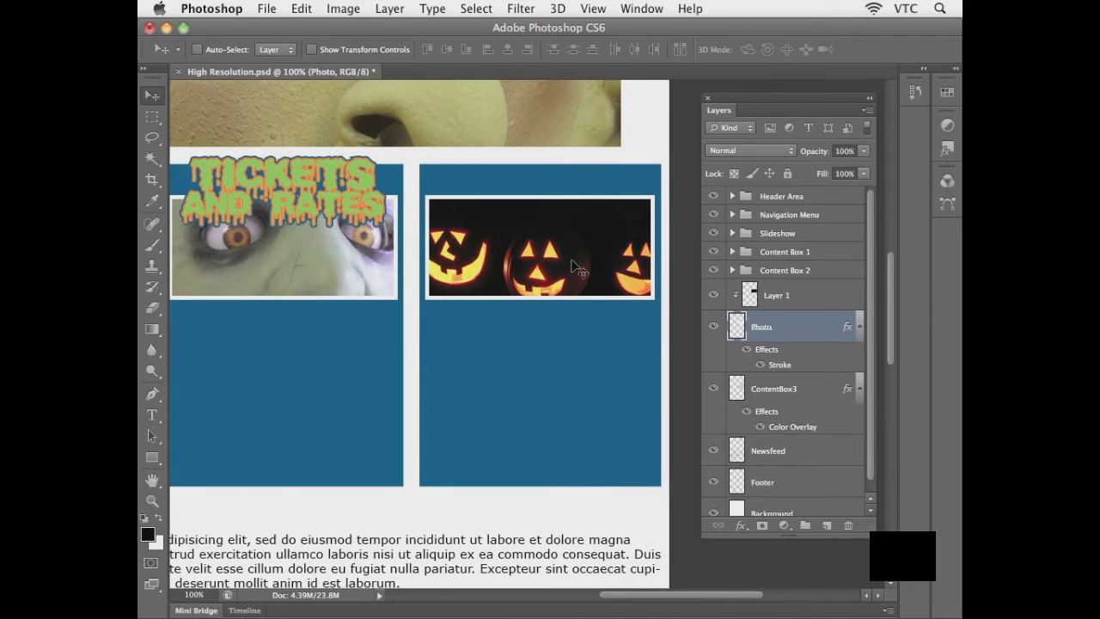
# Reposition the pumpkin picture on Layer 1 so the pumpkins sit inside the white frame without a gap along its lower edge
pyautogui.click(802, 296)
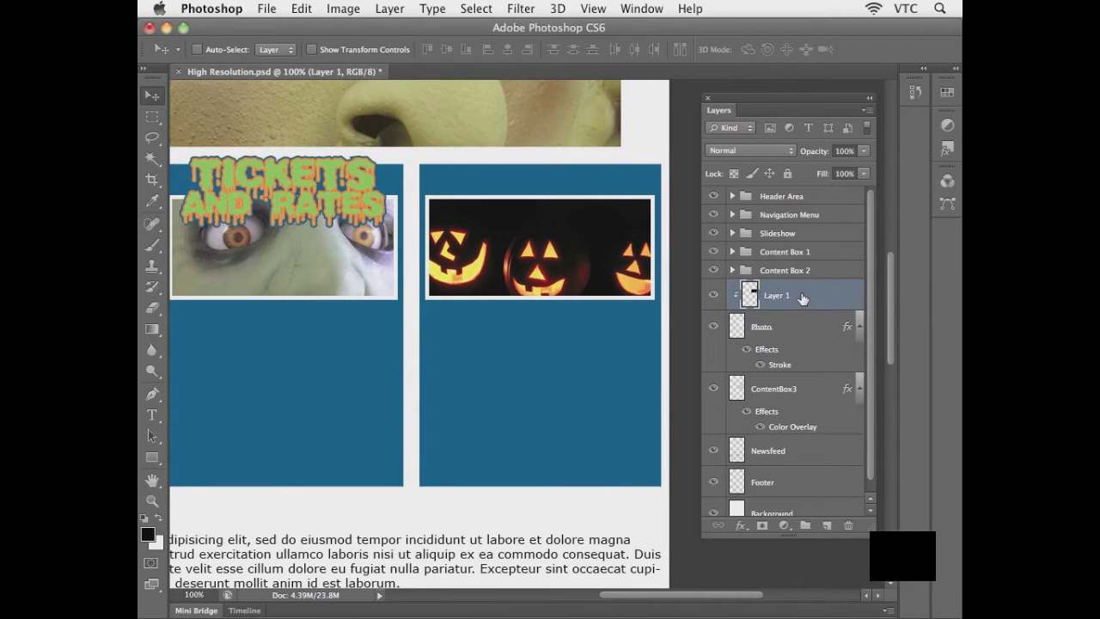
pyautogui.click(162, 101)
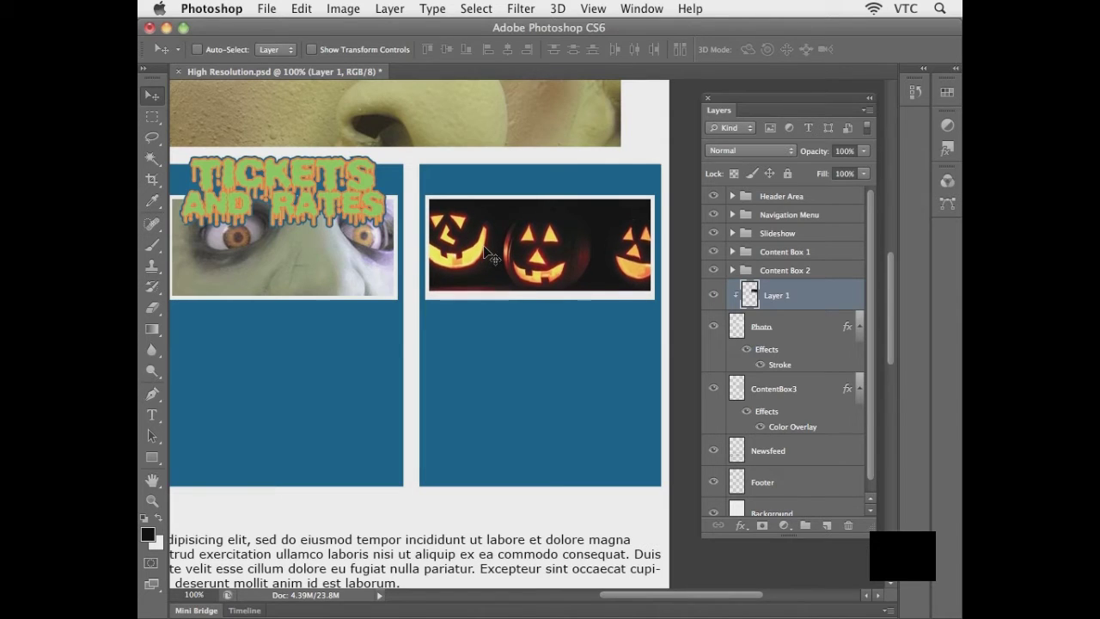
pyautogui.press('Down')
pyautogui.press('Down')
pyautogui.press('Down')
pyautogui.press('Down')
pyautogui.press('Down')
pyautogui.press('Down')
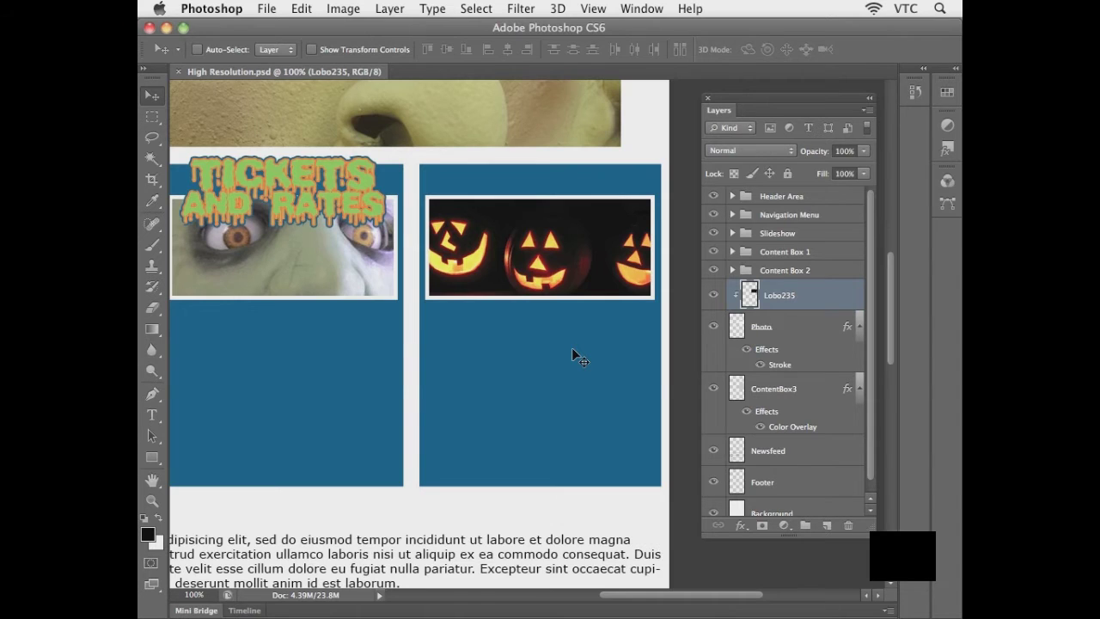
# Switch to Illustrator and apply the saved green dripping graphic style to the OUR LOCATION lettering in Logo and Text.ai
pyautogui.press('super+Tab')
pyautogui.press('super+Tab')
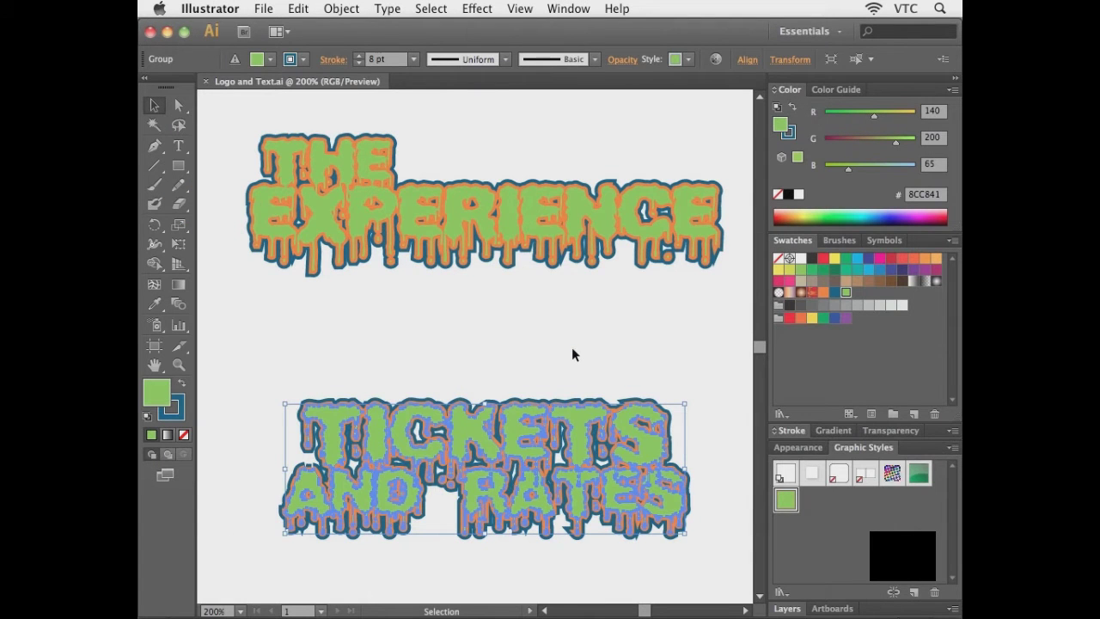
pyautogui.click(573, 349)
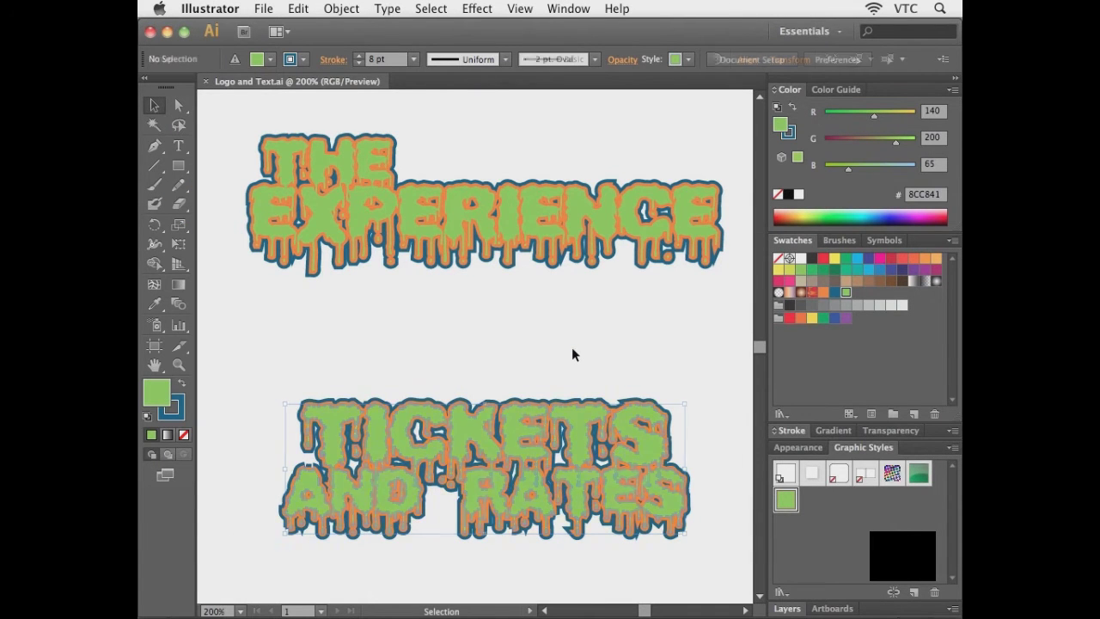
pyautogui.press('space')
pyautogui.moveTo(510, 469); pyautogui.dragTo(502, 413)
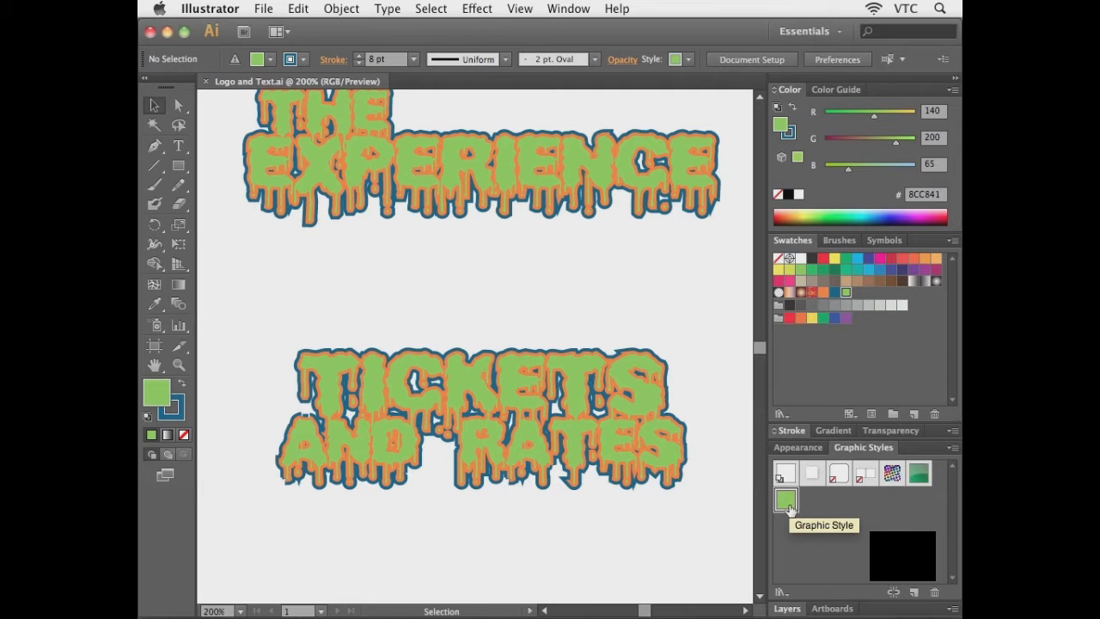
pyautogui.press('space')
pyautogui.moveTo(493, 527); pyautogui.dragTo(482, 285)
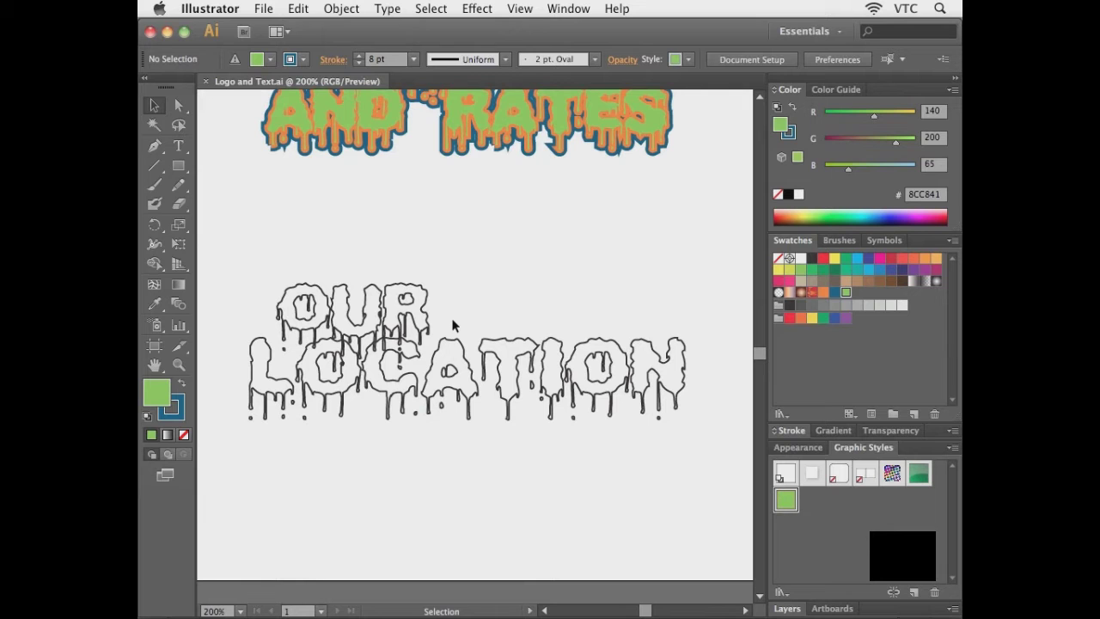
pyautogui.moveTo(346, 261); pyautogui.dragTo(434, 392)
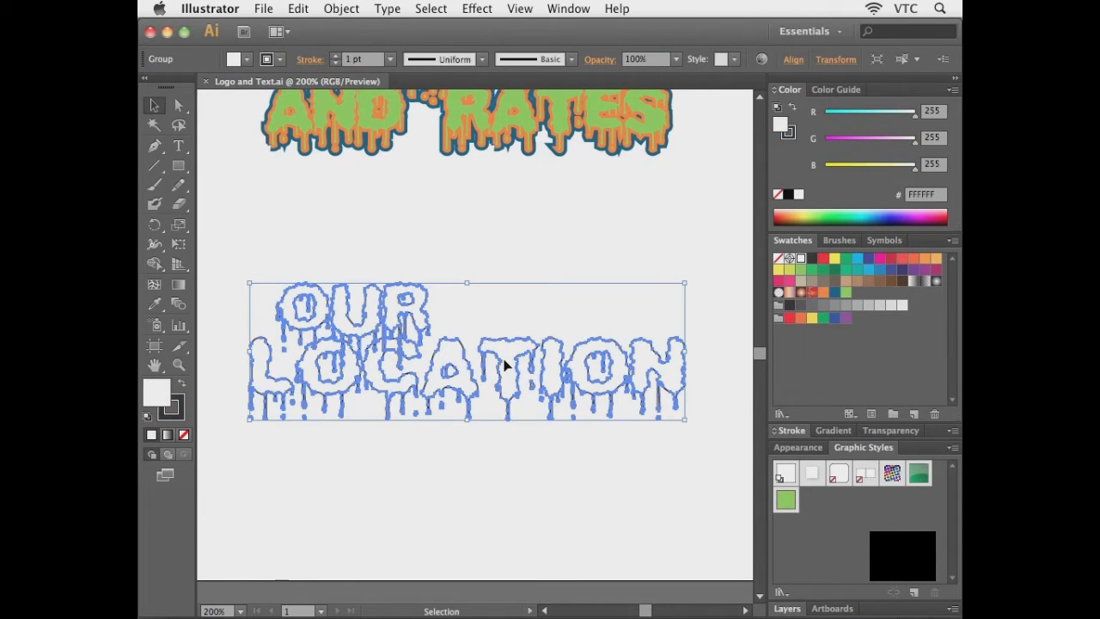
pyautogui.click(780, 501)
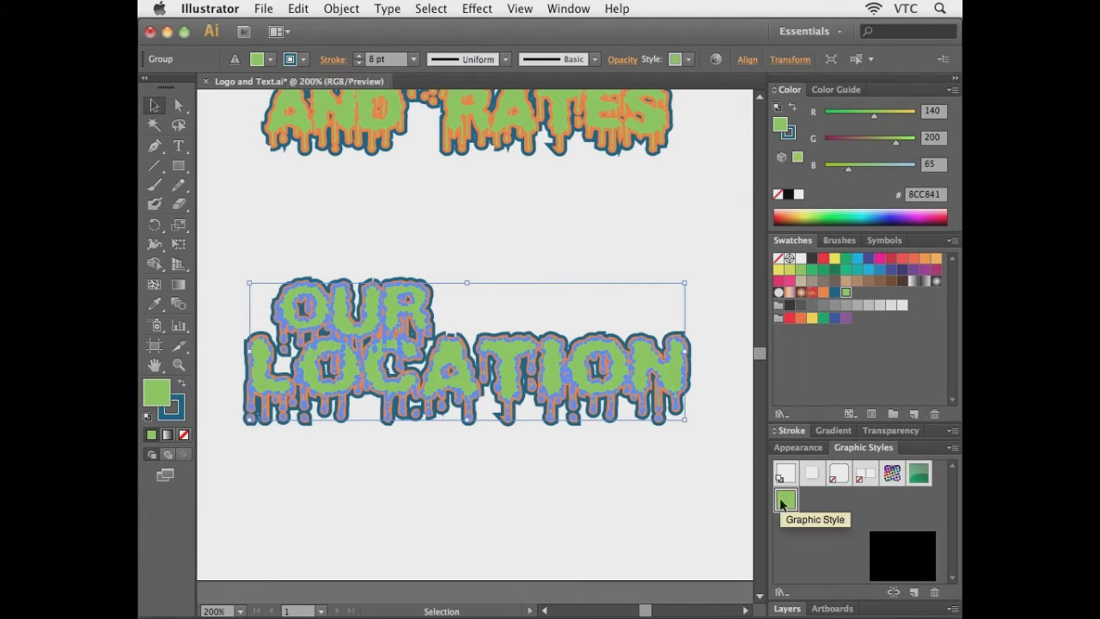
pyautogui.click(594, 483)
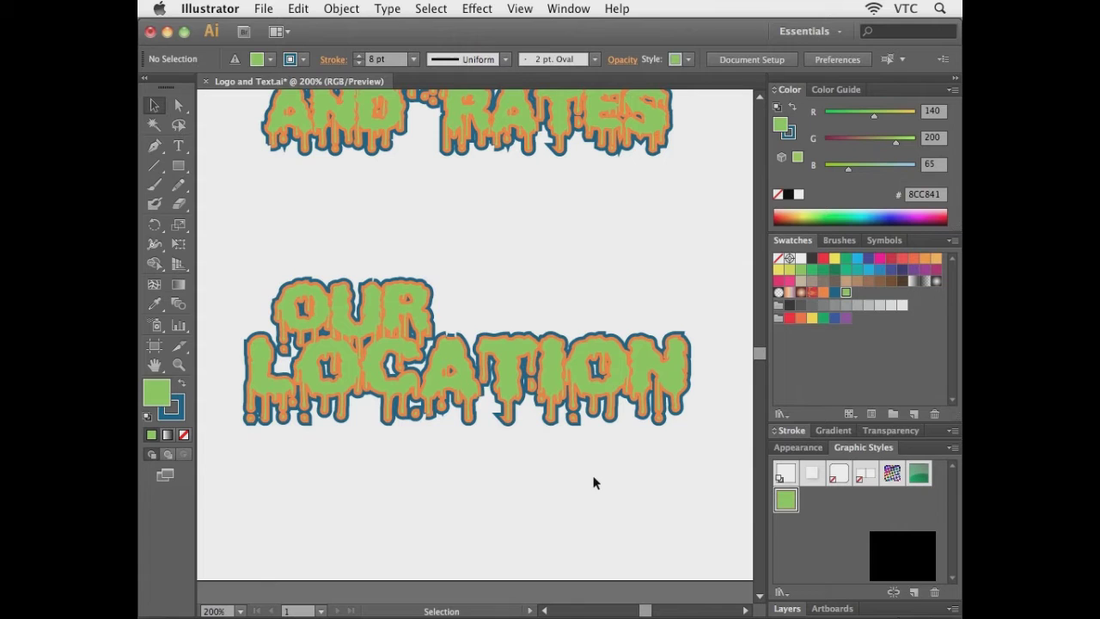
# Copy the OUR LOCATION lettering and paste it into High Resolution.psd in Photoshop as a Smart Object above the Lobo235 layer
pyautogui.moveTo(371, 260); pyautogui.dragTo(477, 387)
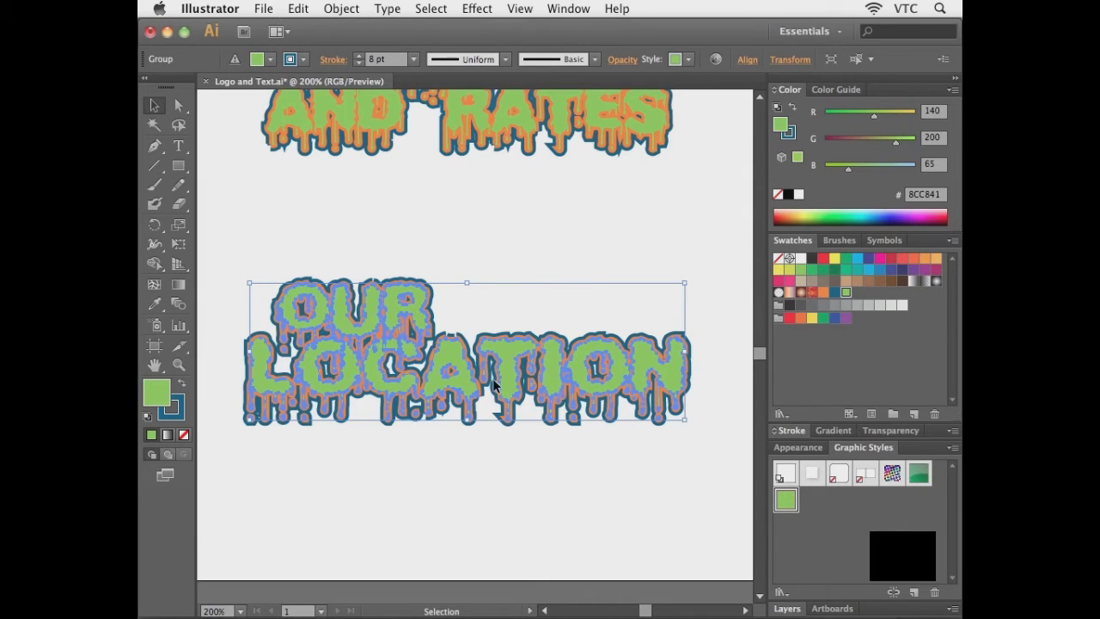
pyautogui.press('a')
pyautogui.press('v')
pyautogui.press('super+Tab')
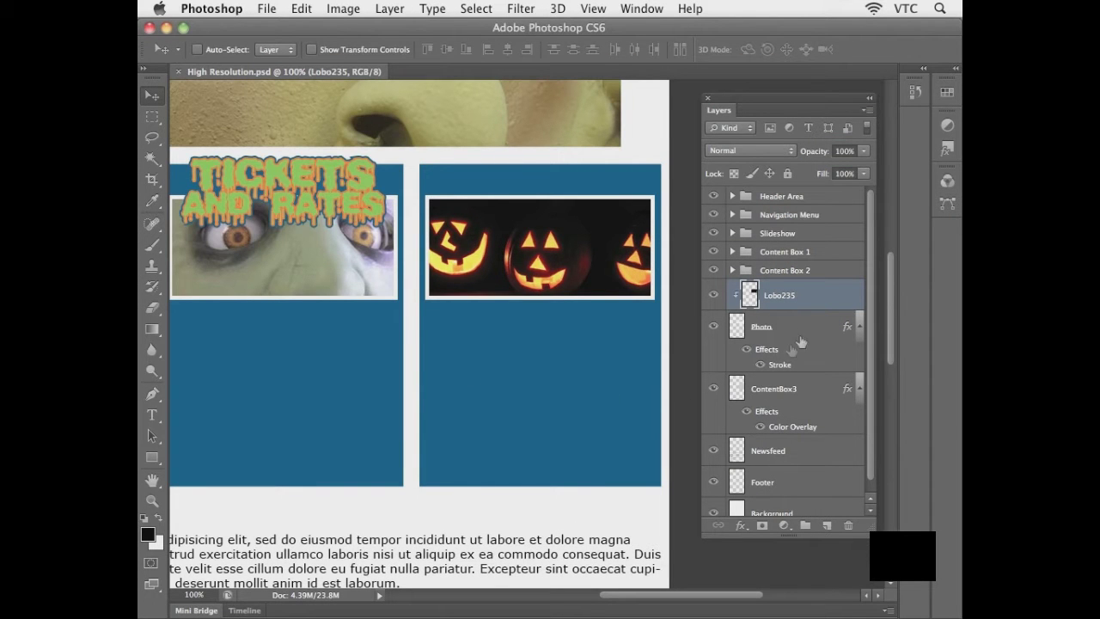
pyautogui.press('super+v')
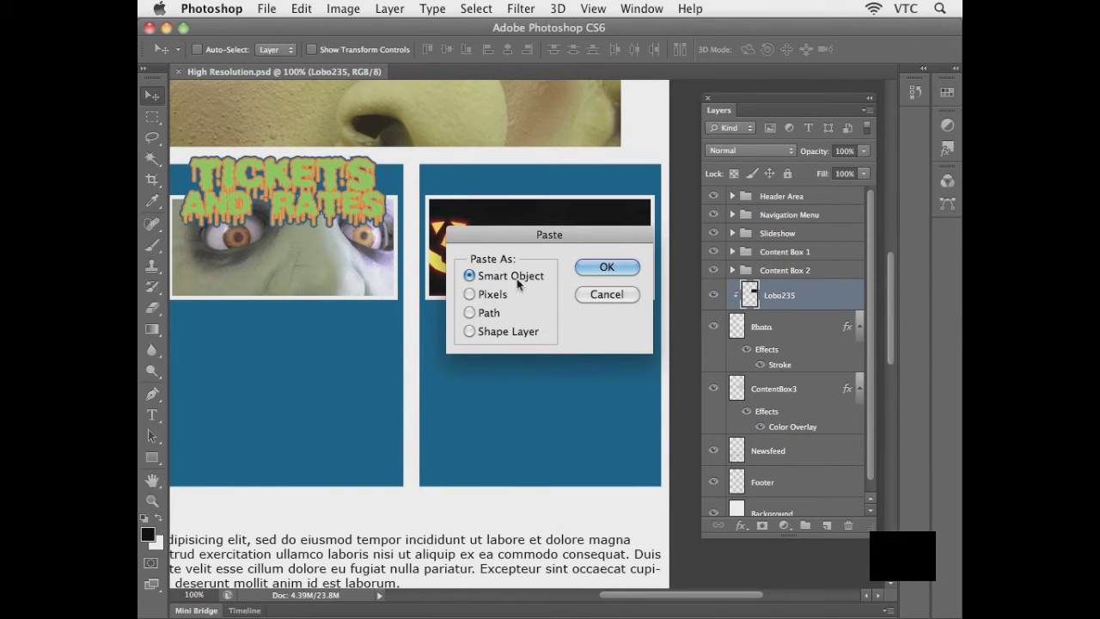
pyautogui.click(597, 267)
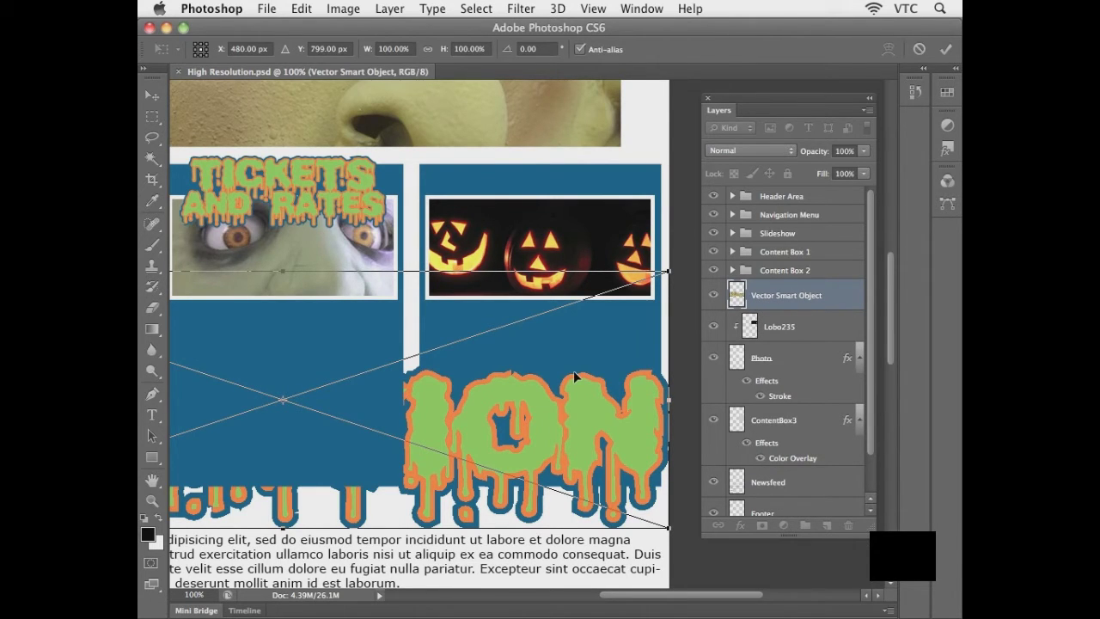
# Scale the OUR LOCATION lettering to about 27% and place it across the upper edge of the third content box
pyautogui.press('super+minus')
pyautogui.press('super+minus')
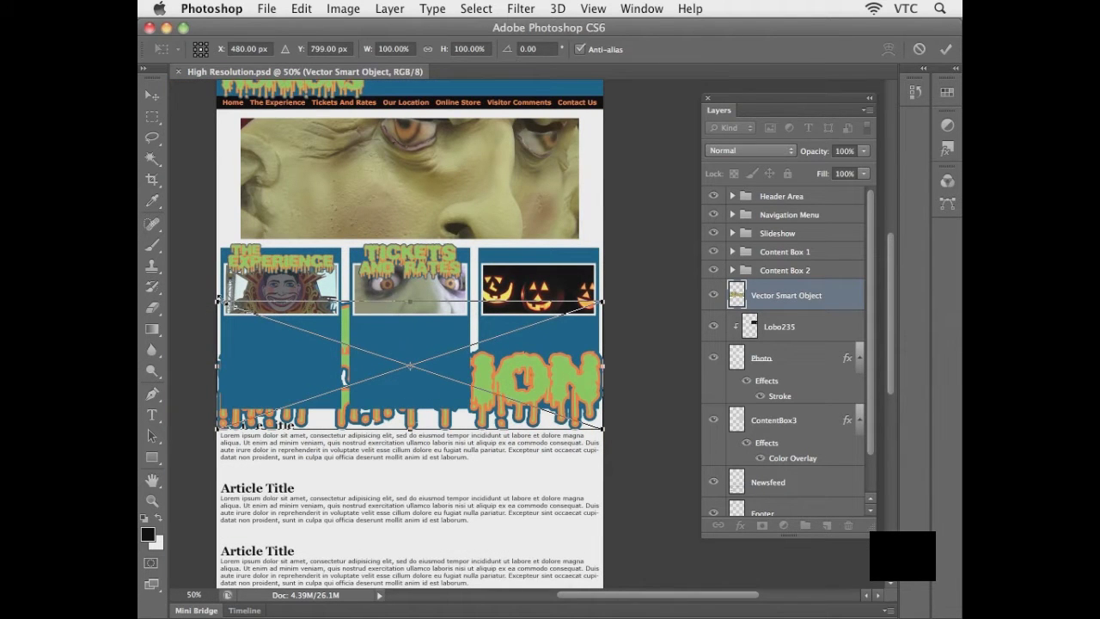
pyautogui.moveTo(217, 301); pyautogui.dragTo(499, 287)
pyautogui.press('super+plus')
pyautogui.press('super+plus')
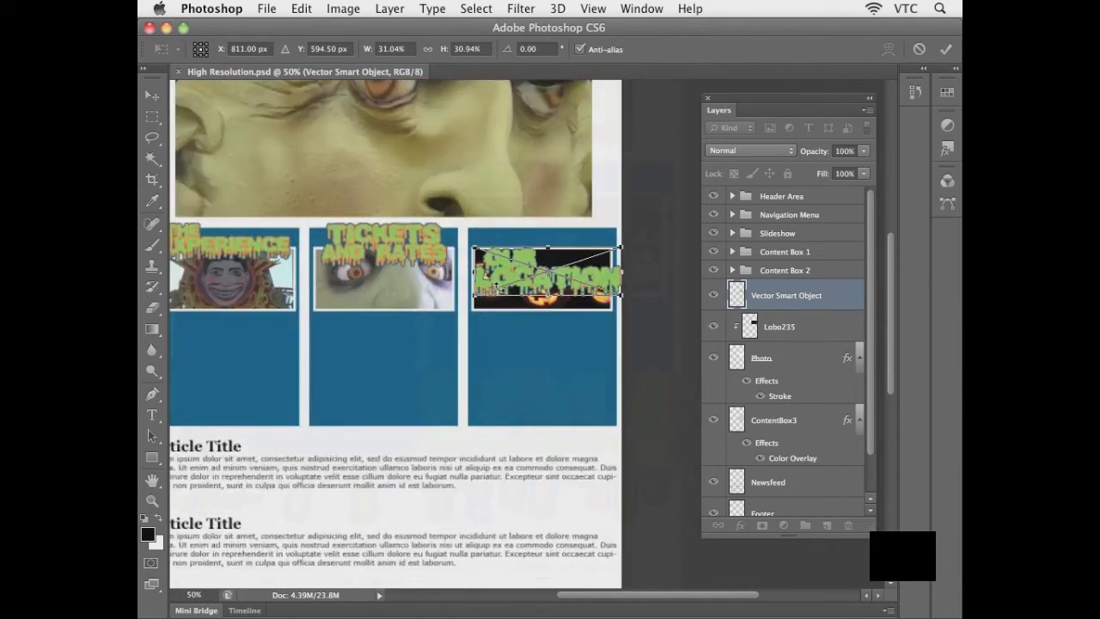
pyautogui.moveTo(501, 253); pyautogui.dragTo(448, 227)
pyautogui.moveTo(679, 228); pyautogui.dragTo(657, 226)
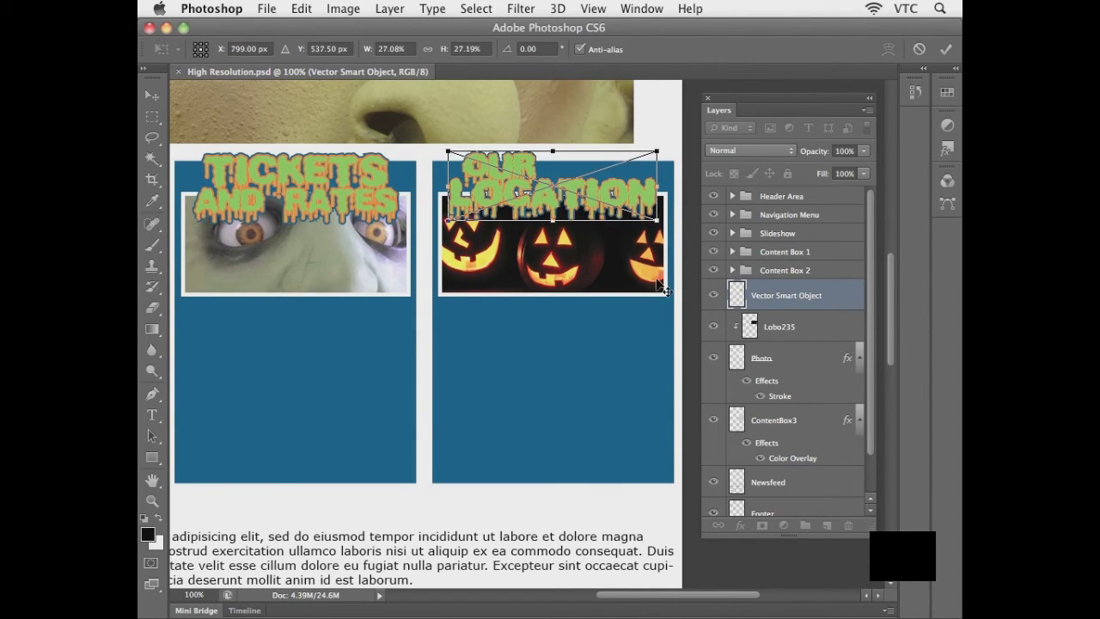
pyautogui.press('Return')
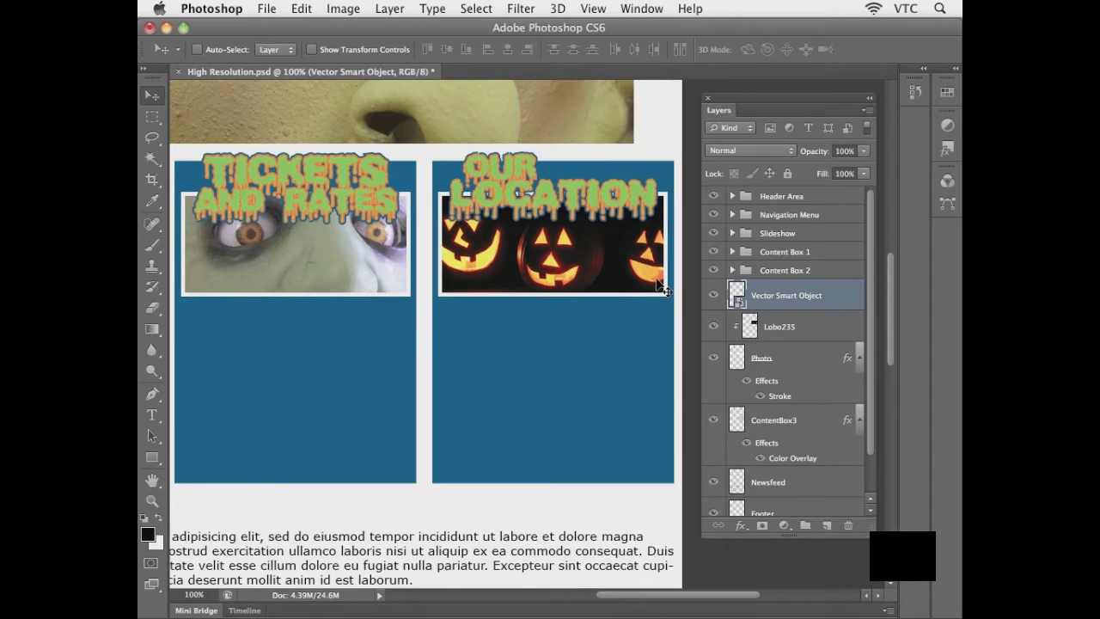
# Group the OUR LOCATION lettering, Lobo235, Photo and ContentBox3 layers and name the group Content Box 3
pyautogui.moveTo(462, 319); pyautogui.dragTo(552, 356)
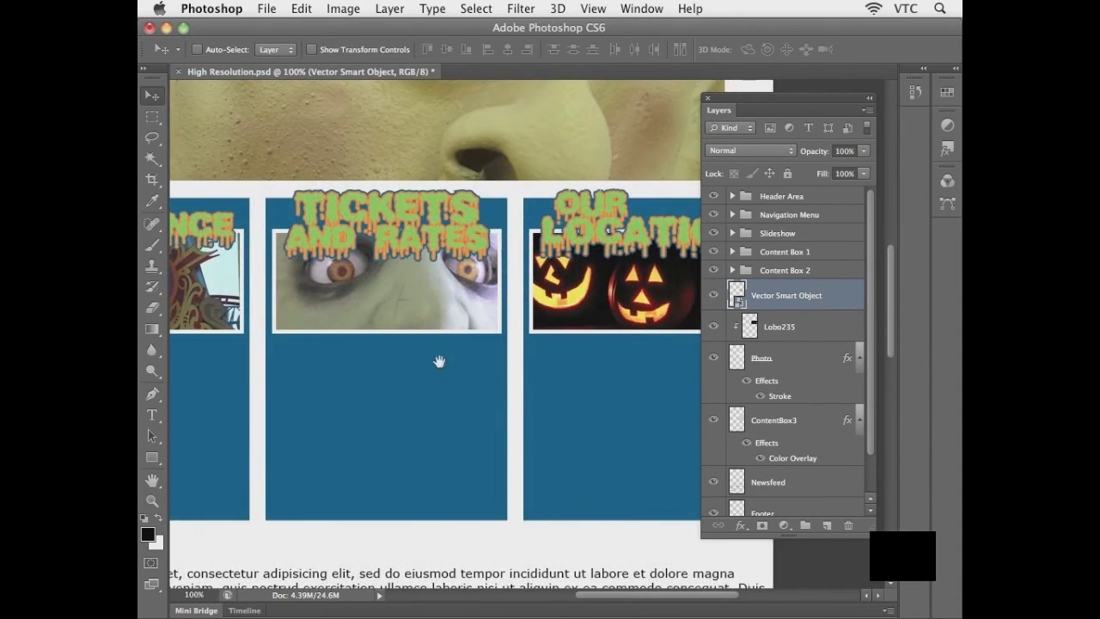
pyautogui.moveTo(439, 361); pyautogui.dragTo(474, 330)
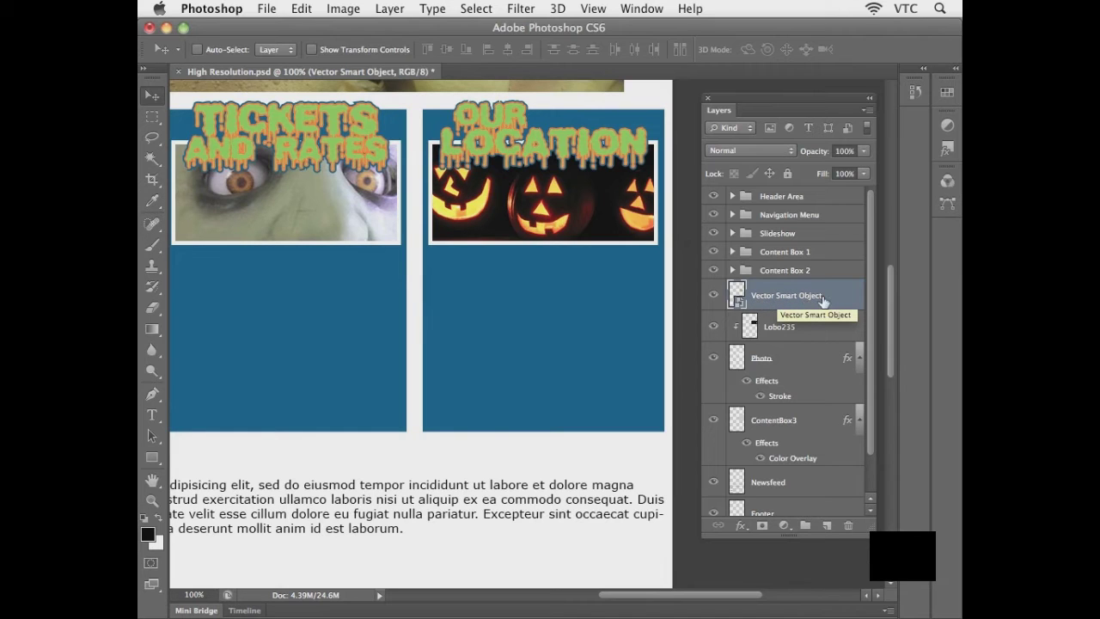
pyautogui.keyDown('shift'); pyautogui.click(765, 424); pyautogui.keyUp('shift')
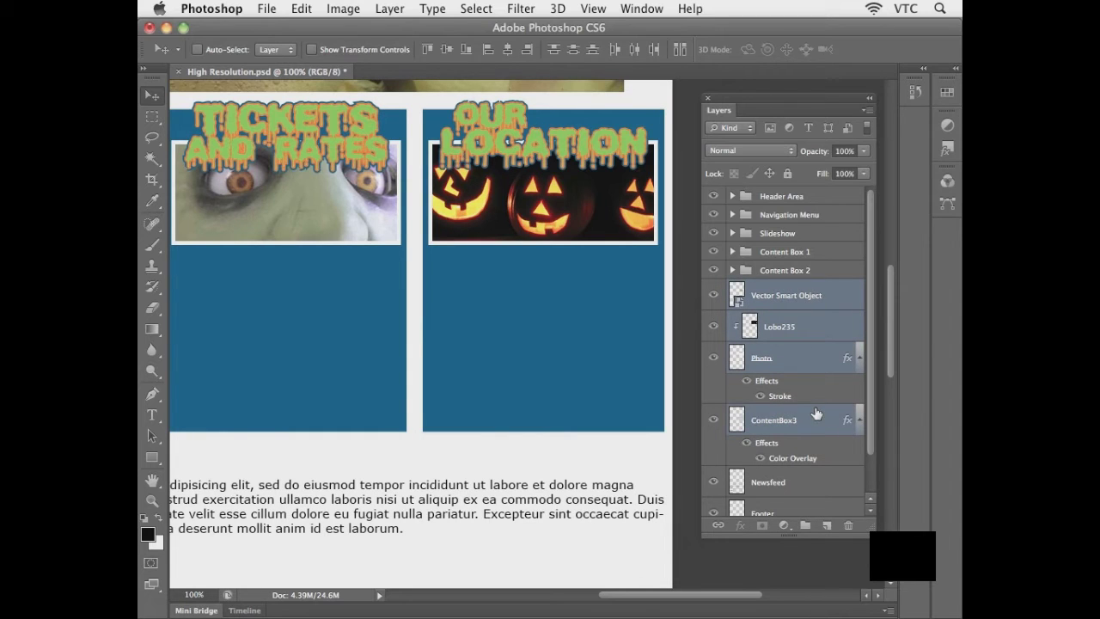
pyautogui.press('super+g')
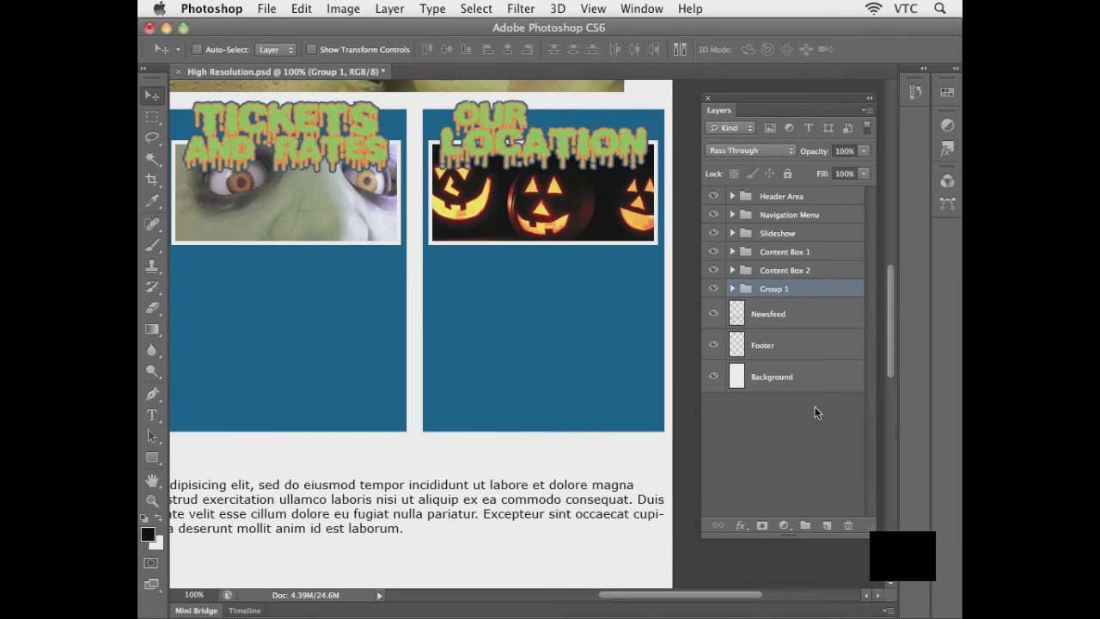
pyautogui.doubleClick(776, 289)
pyautogui.write('Content Box 3')
pyautogui.press('Return')
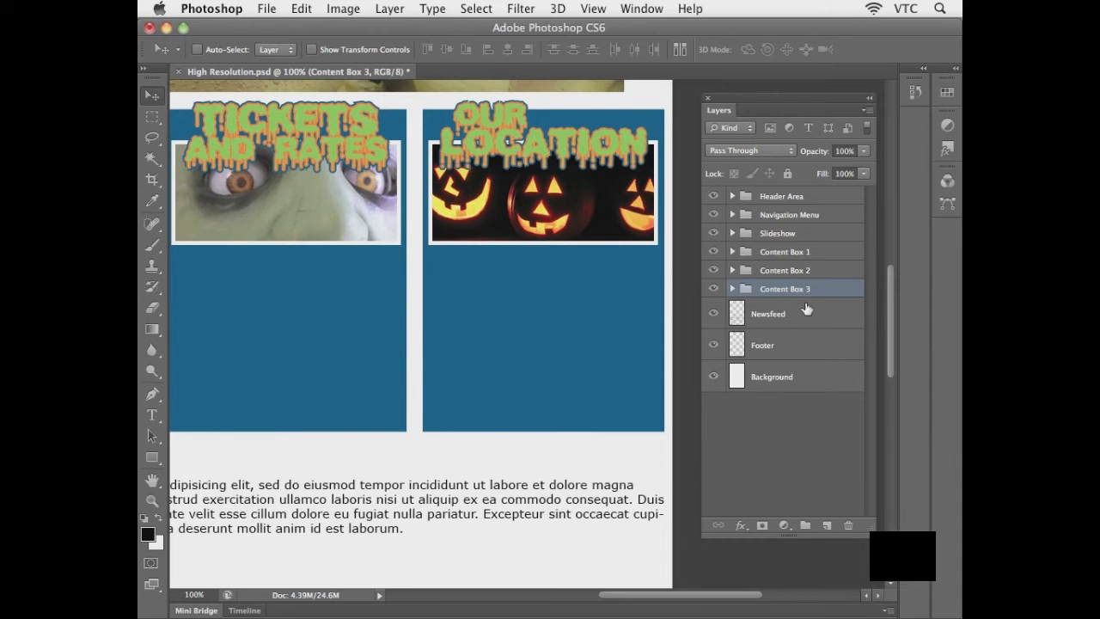
# Review the whole page mockup from header to footer, checking the three content boxes against the rest of the layout
pyautogui.press('super+minus')
pyautogui.press('super+minus')
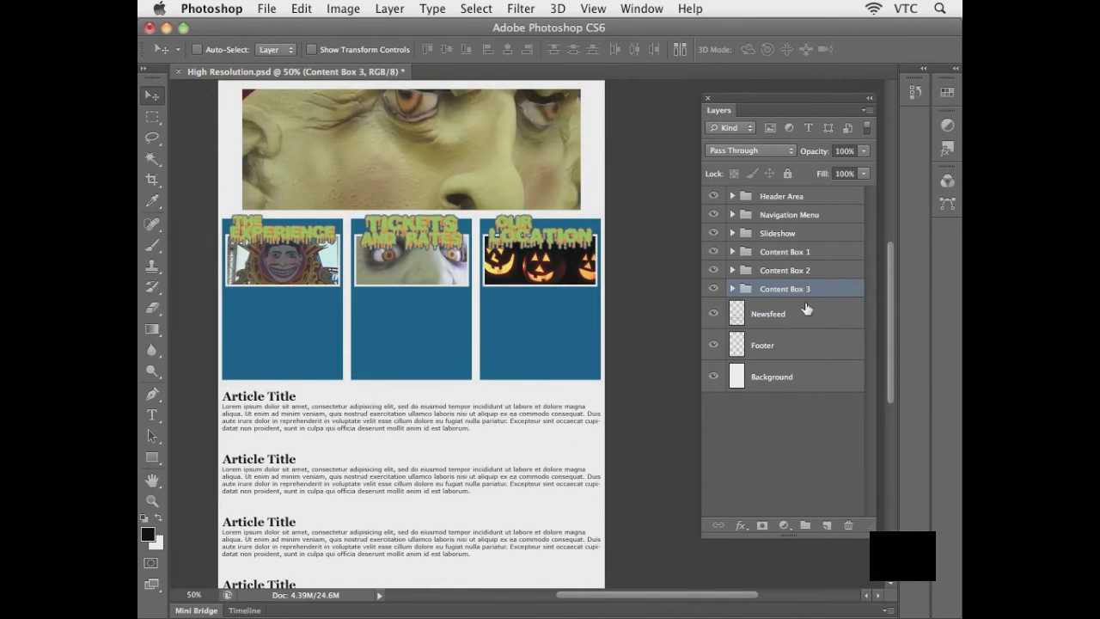
pyautogui.moveTo(497, 275); pyautogui.dragTo(523, 361)
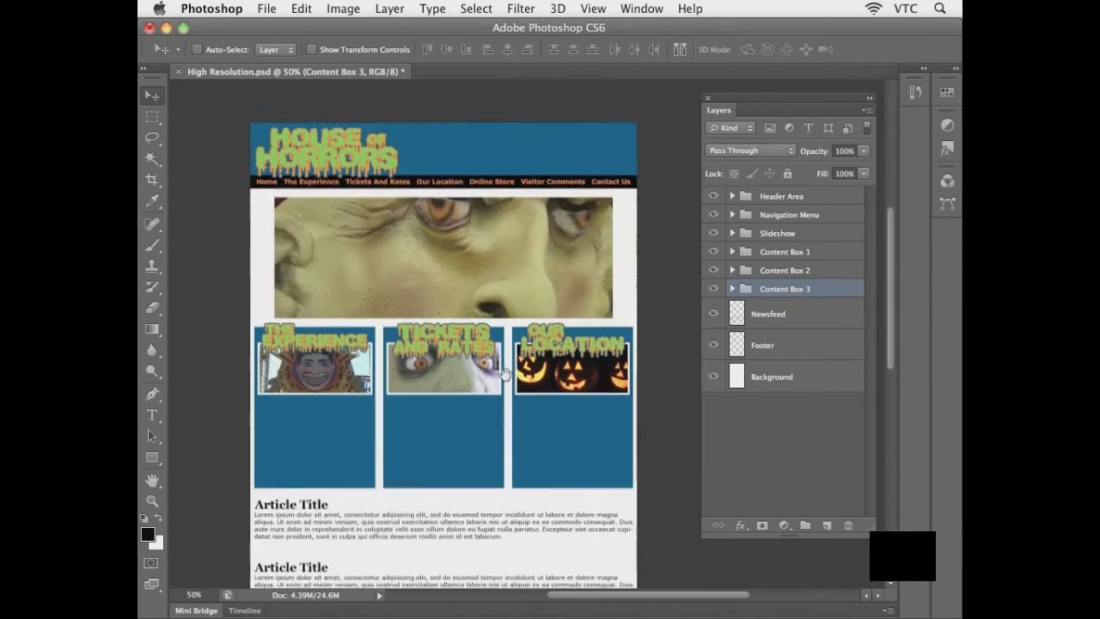
pyautogui.scroll(-2, 486, 353)
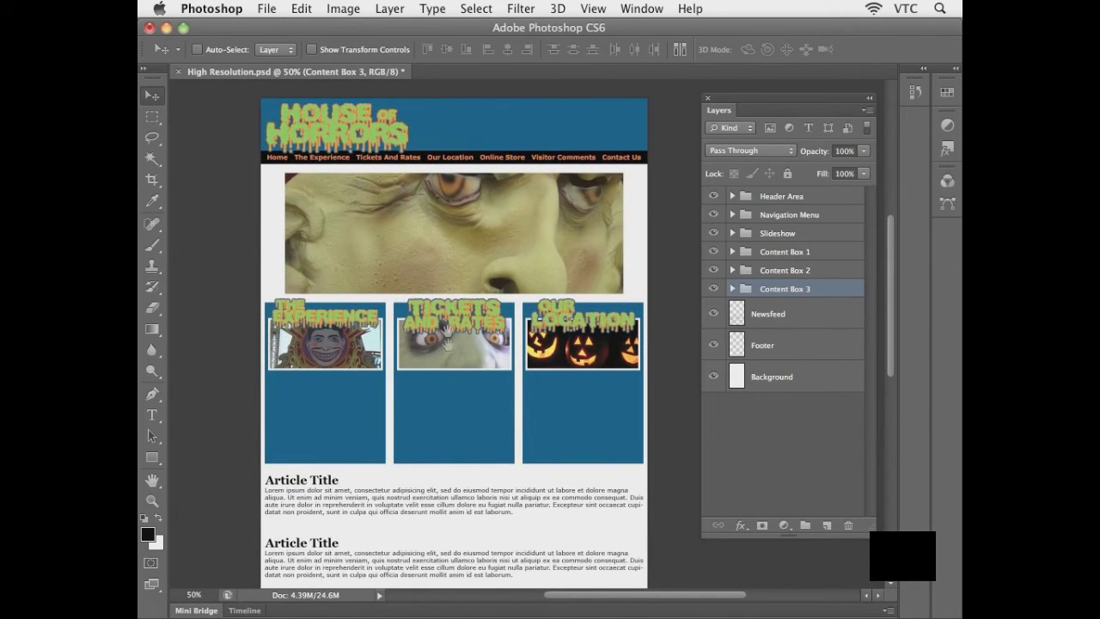
pyautogui.scroll(-2, 451, 334)
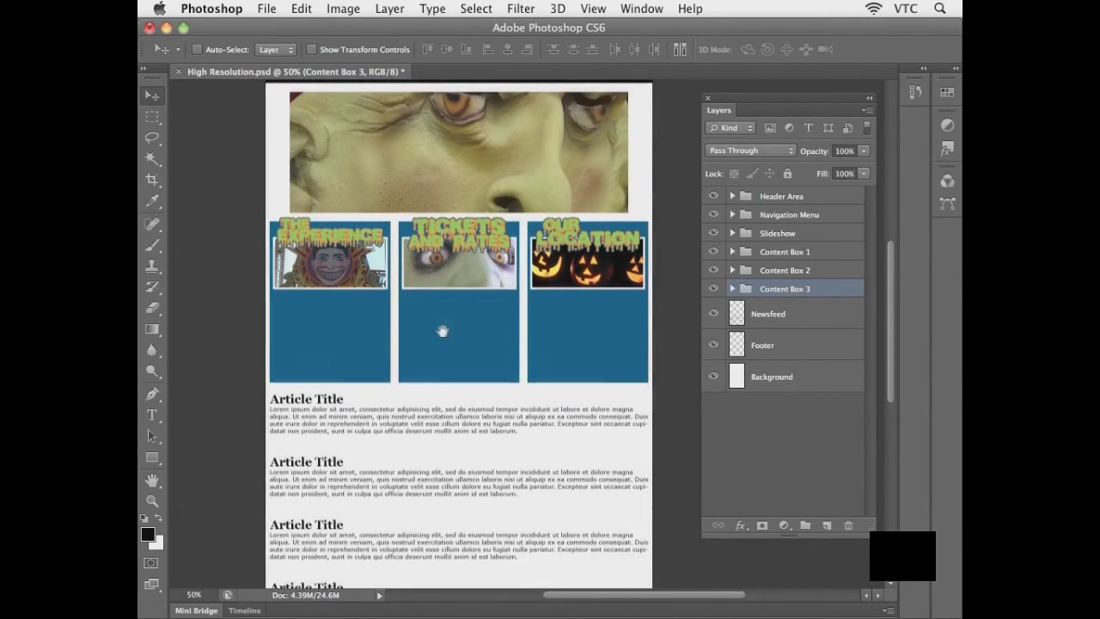
pyautogui.scroll(-2, 436, 324)
pyautogui.scroll(3, 452, 318)
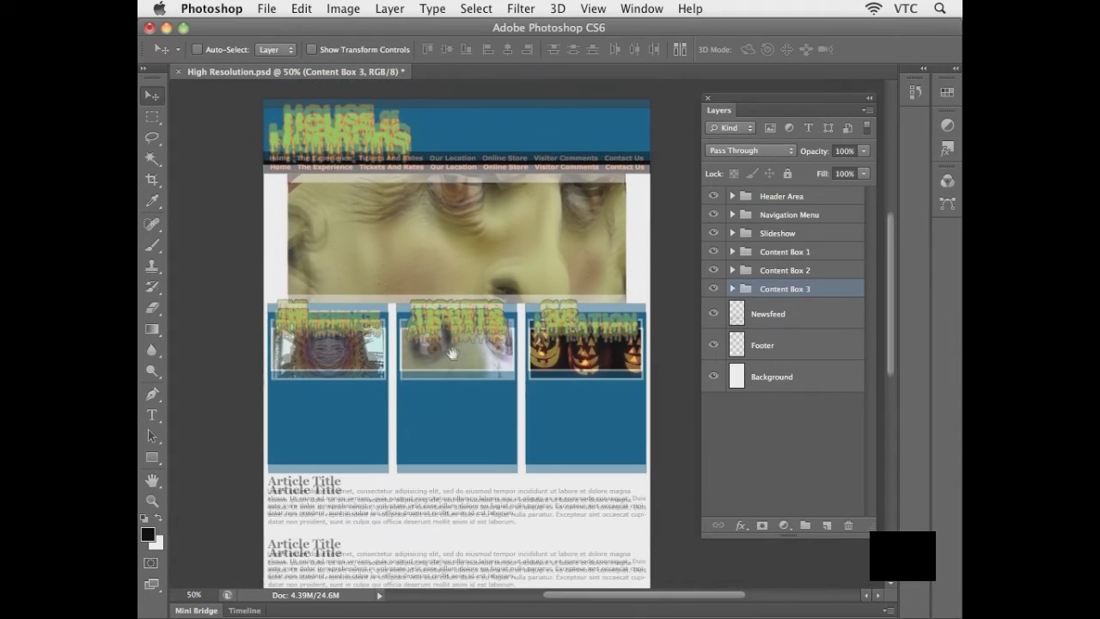
pyautogui.scroll(-4, 457, 330)
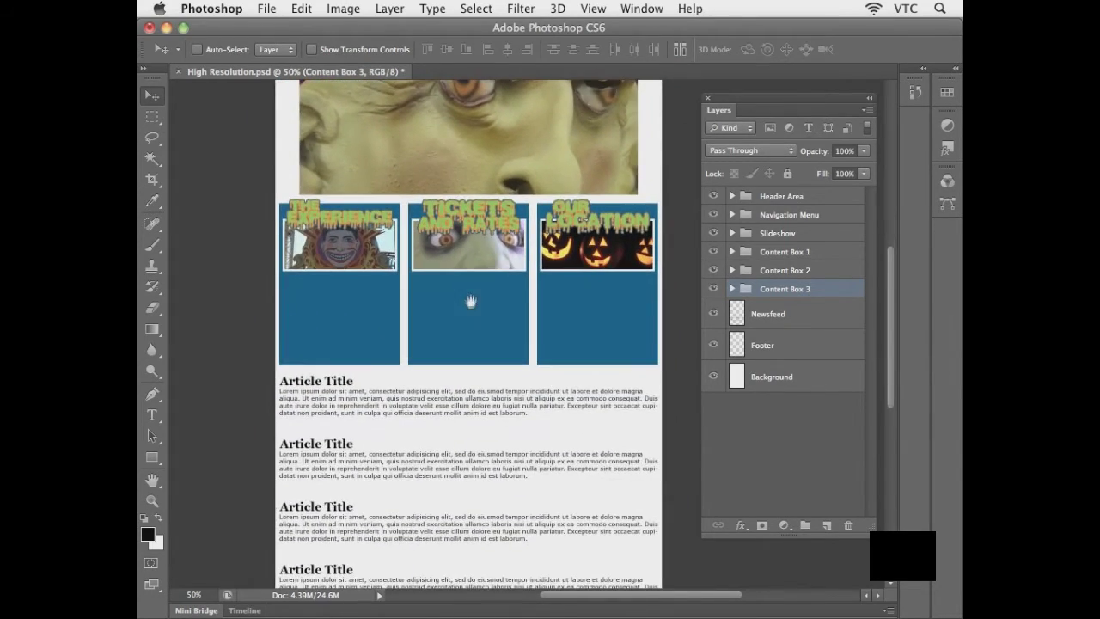
pyautogui.scroll(-2, 481, 238)
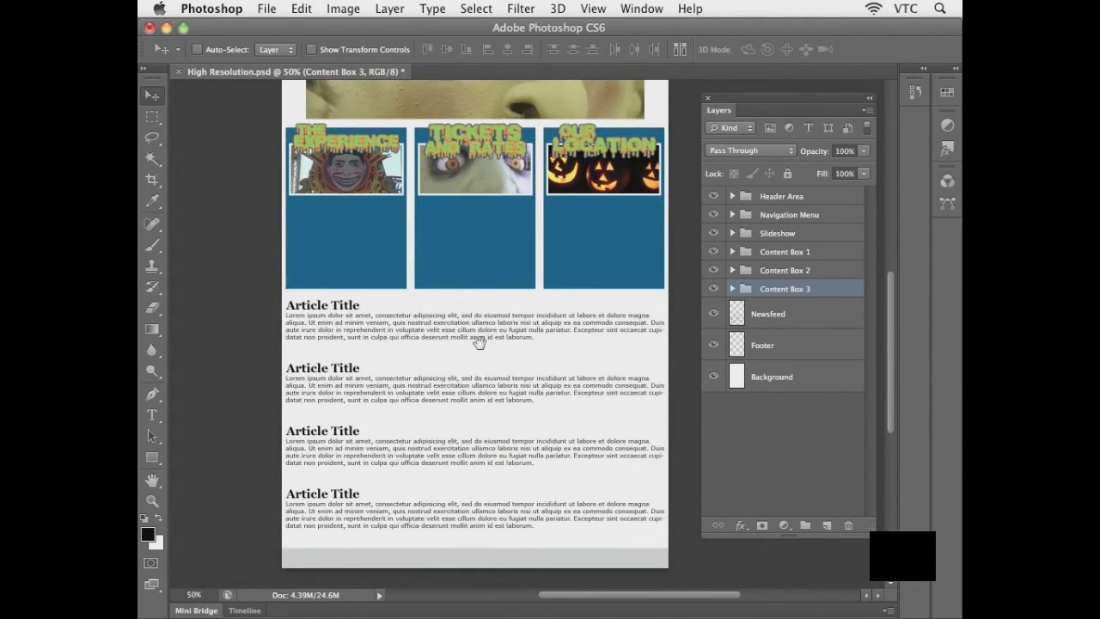
pyautogui.scroll(1, 482, 336)
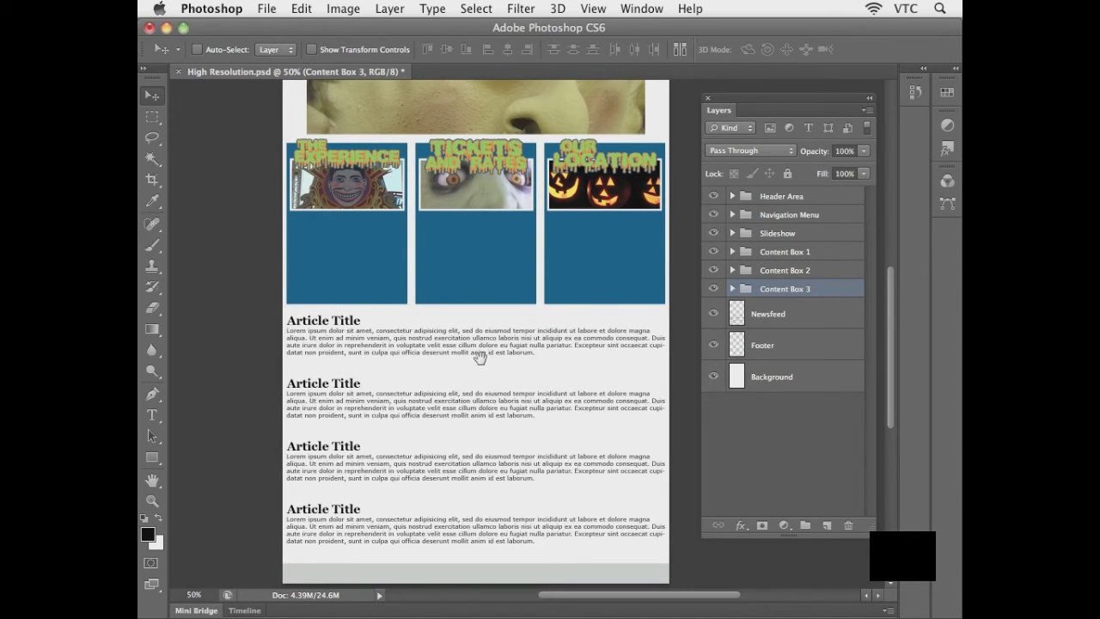
# Expand the Content Box 1 group, select its ContentBox1 layer and toggle that layer's visibility off and on to identify it
pyautogui.moveTo(477, 354); pyautogui.dragTo(482, 360)
pyautogui.press('super+equal')
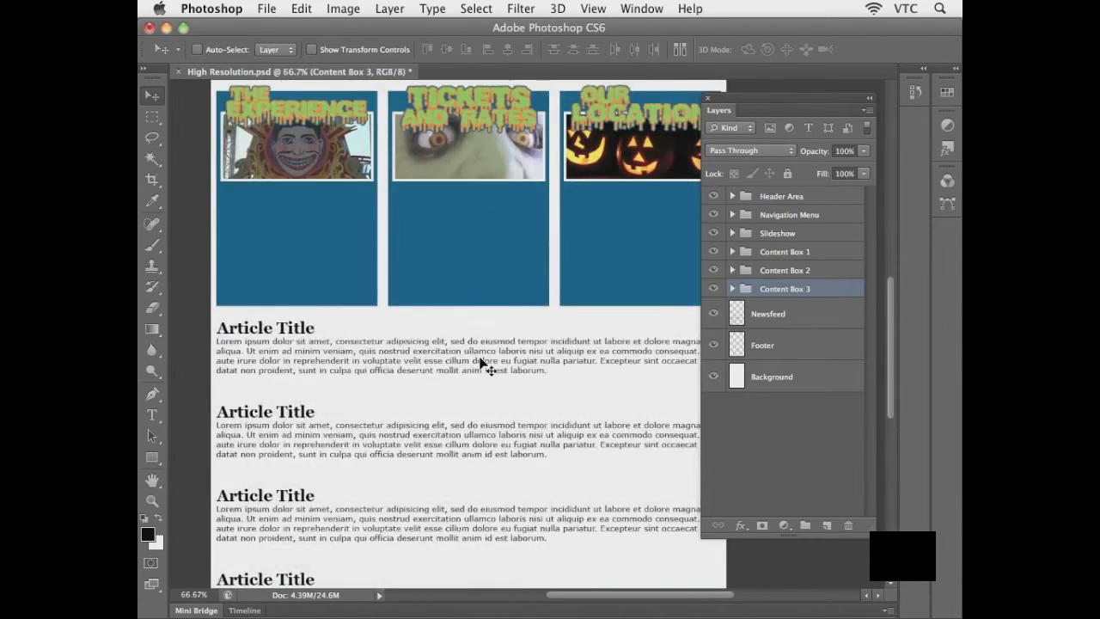
pyautogui.moveTo(461, 290); pyautogui.dragTo(539, 437)
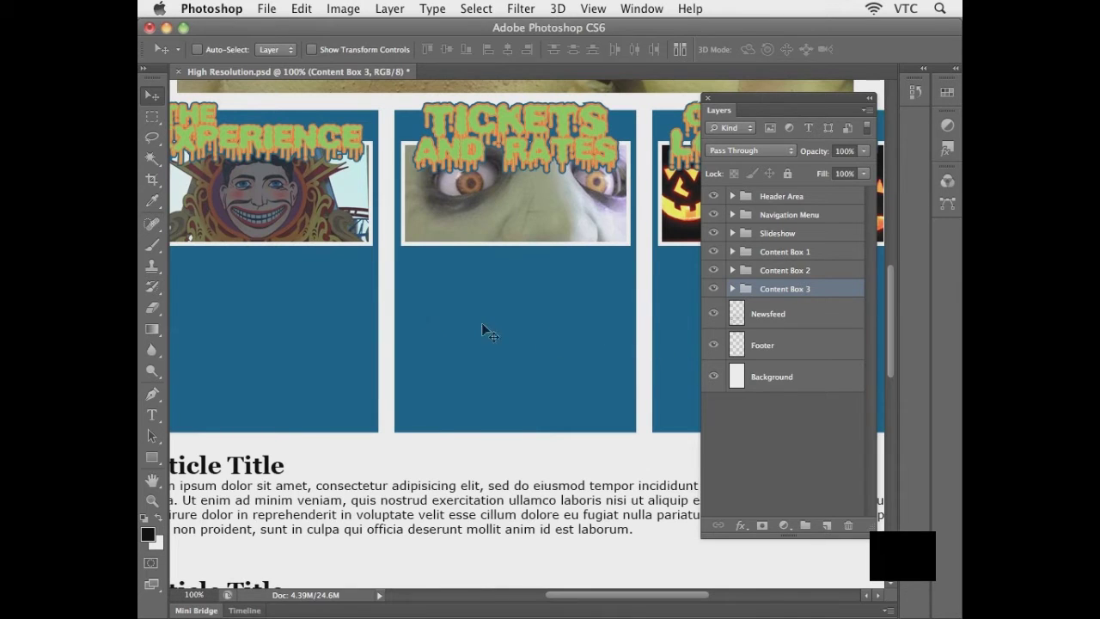
pyautogui.moveTo(334, 333); pyautogui.dragTo(434, 332)
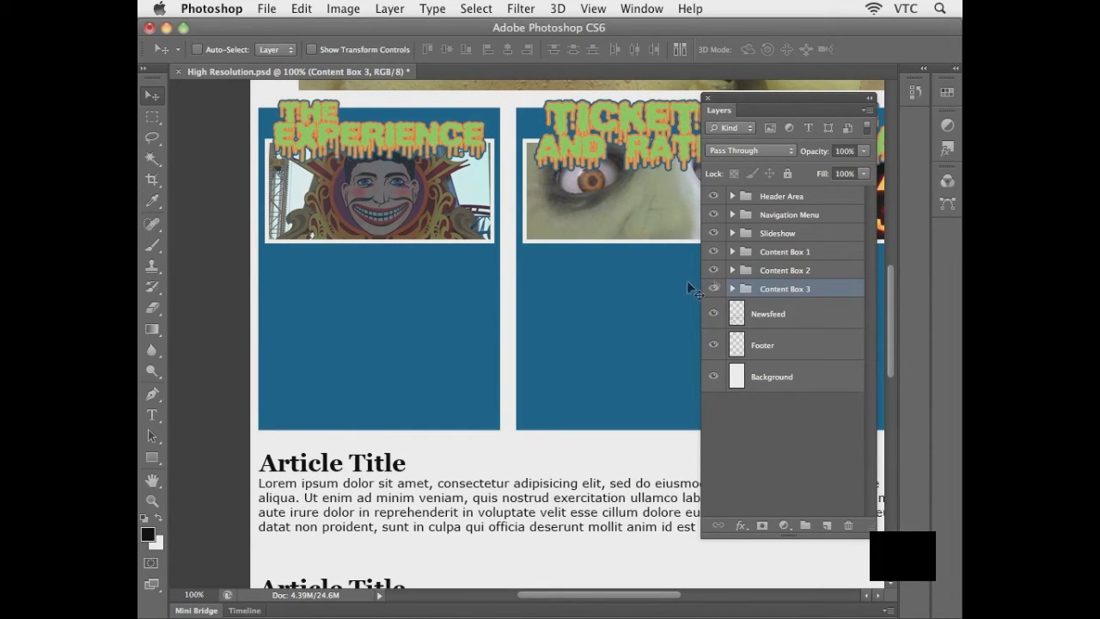
pyautogui.click(732, 252)
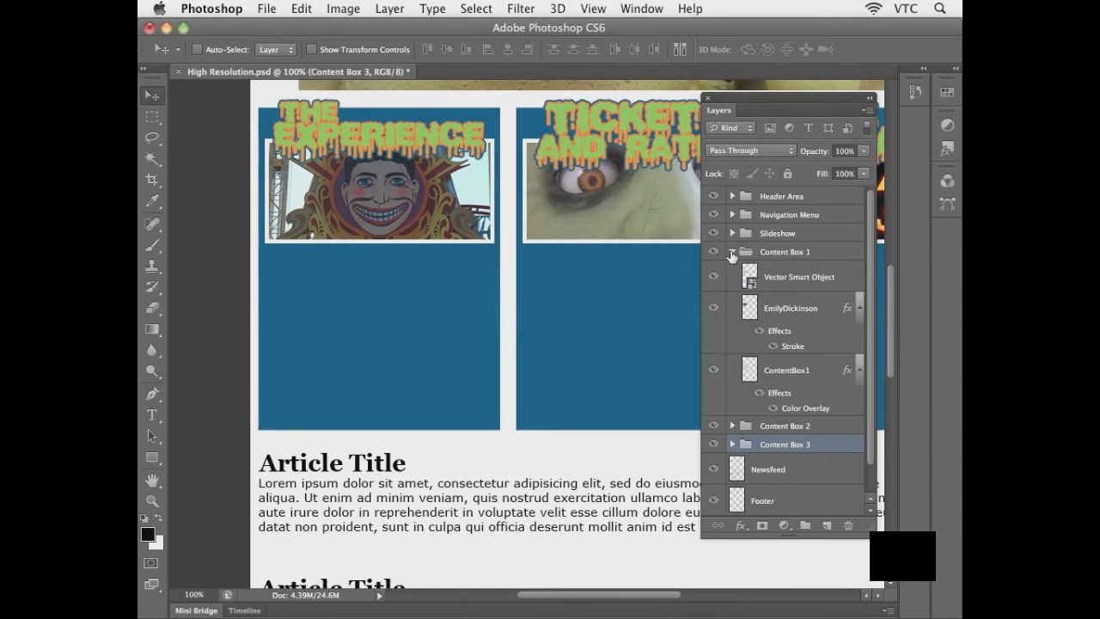
pyautogui.click(772, 255)
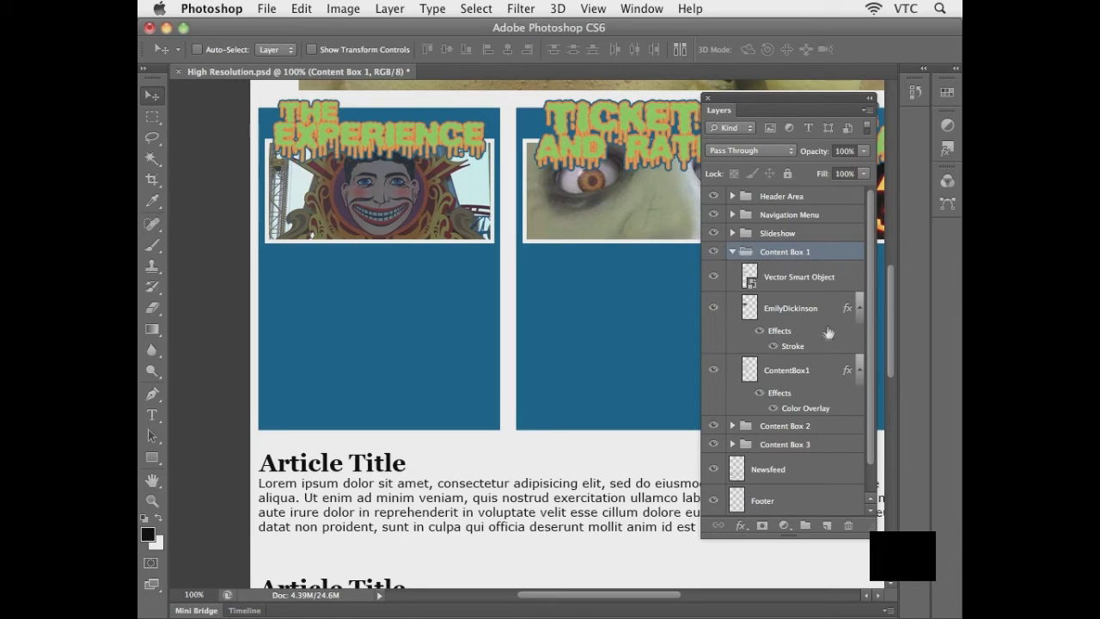
pyautogui.click(773, 371)
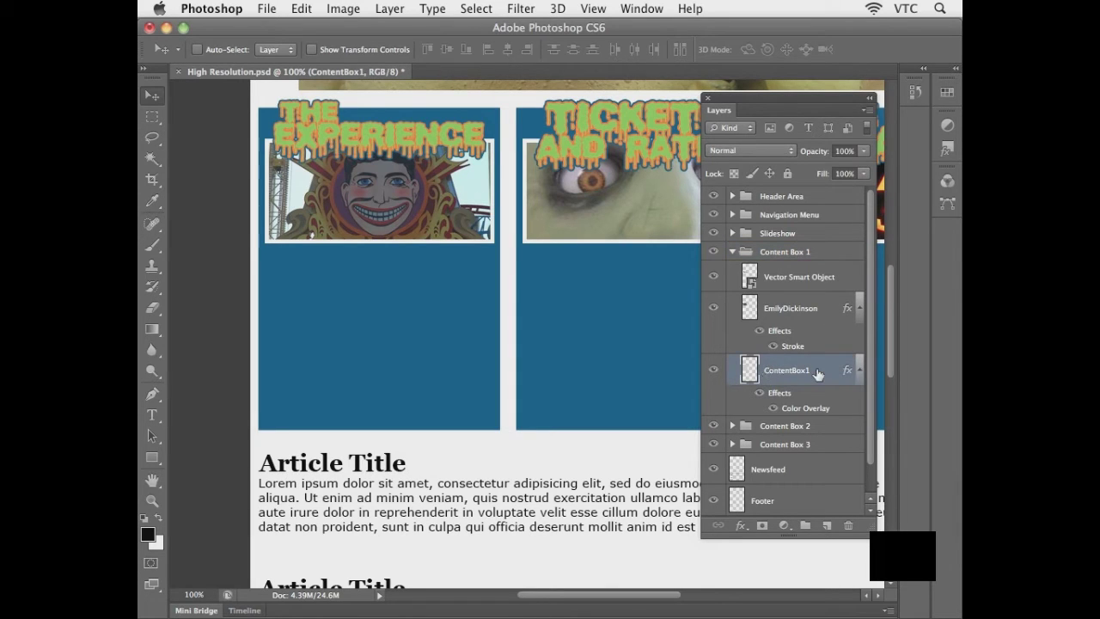
pyautogui.click(713, 370)
pyautogui.click(713, 371)
pyautogui.click(713, 371)
pyautogui.click(714, 371)
# Switch to Finder, open Lorum.txt from the Work Files folder and copy its whole placeholder paragraph
pyautogui.press('super+Tab')
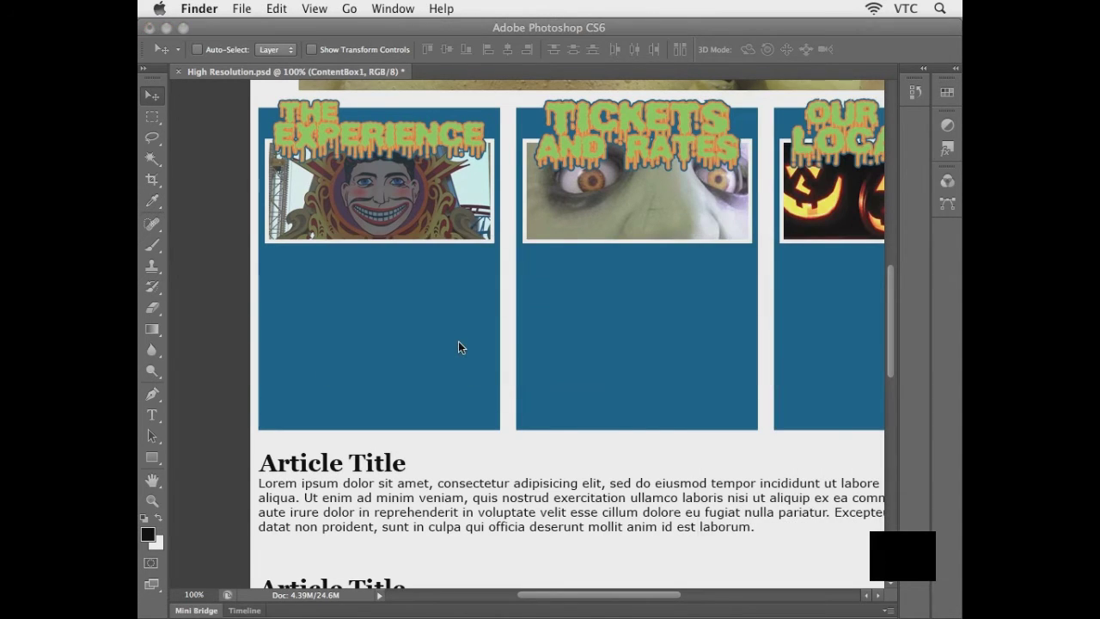
pyautogui.press('super+alt+h')
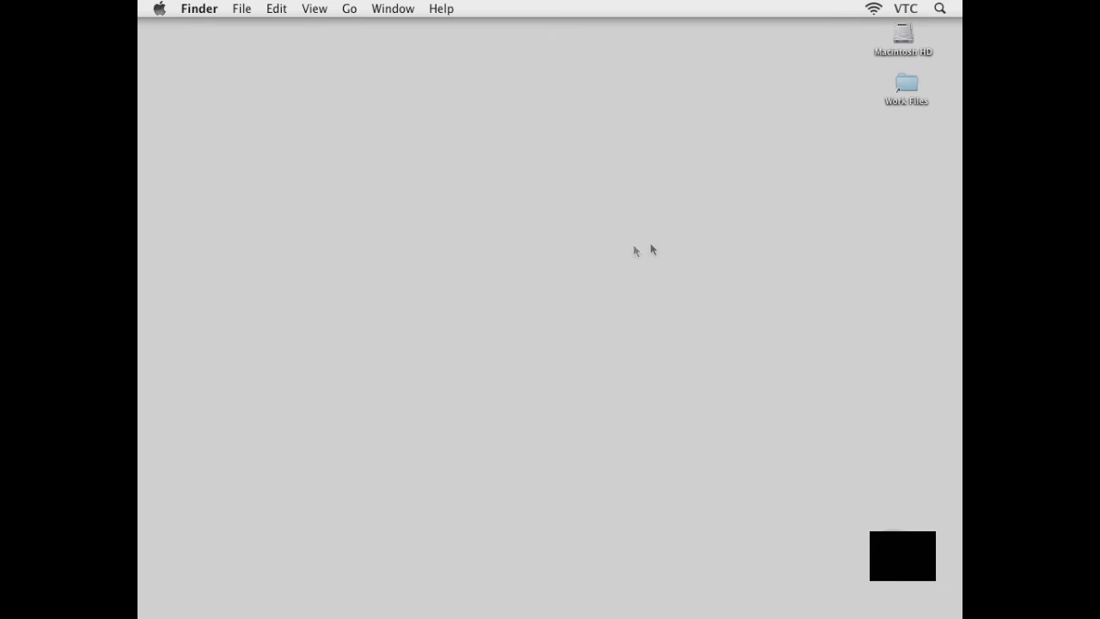
pyautogui.doubleClick(906, 99)
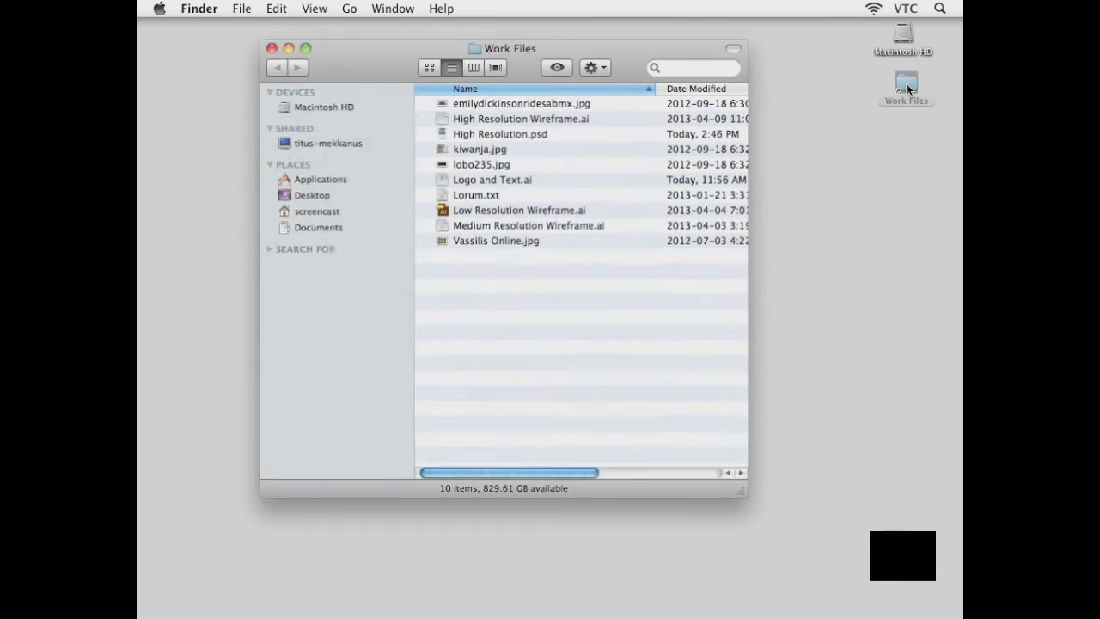
pyautogui.doubleClick(471, 196)
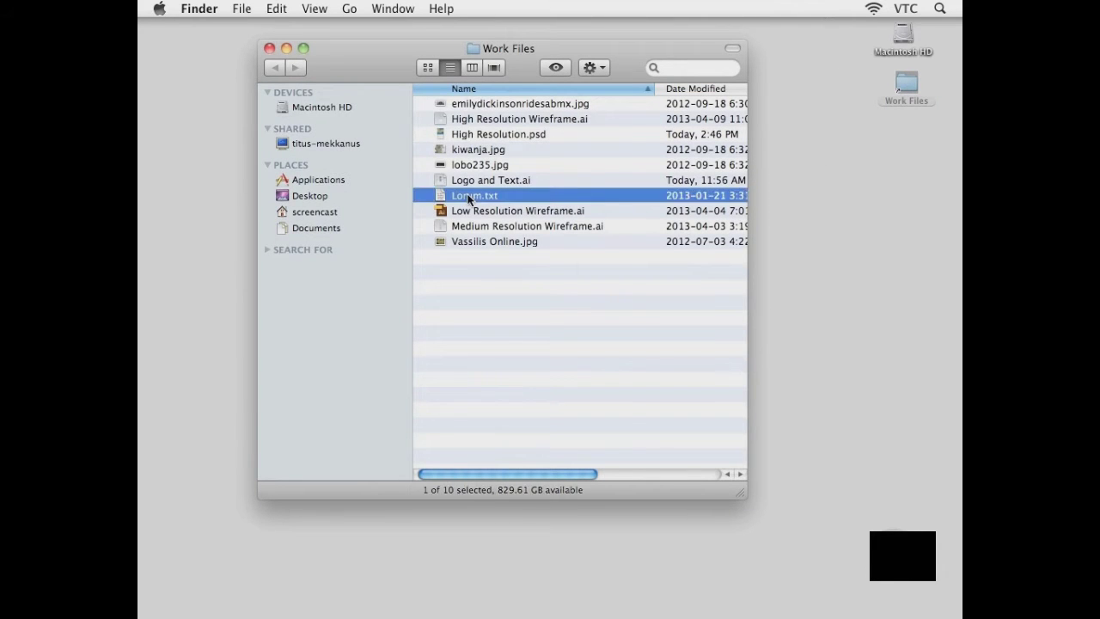
pyautogui.moveTo(295, 155); pyautogui.dragTo(222, 84)
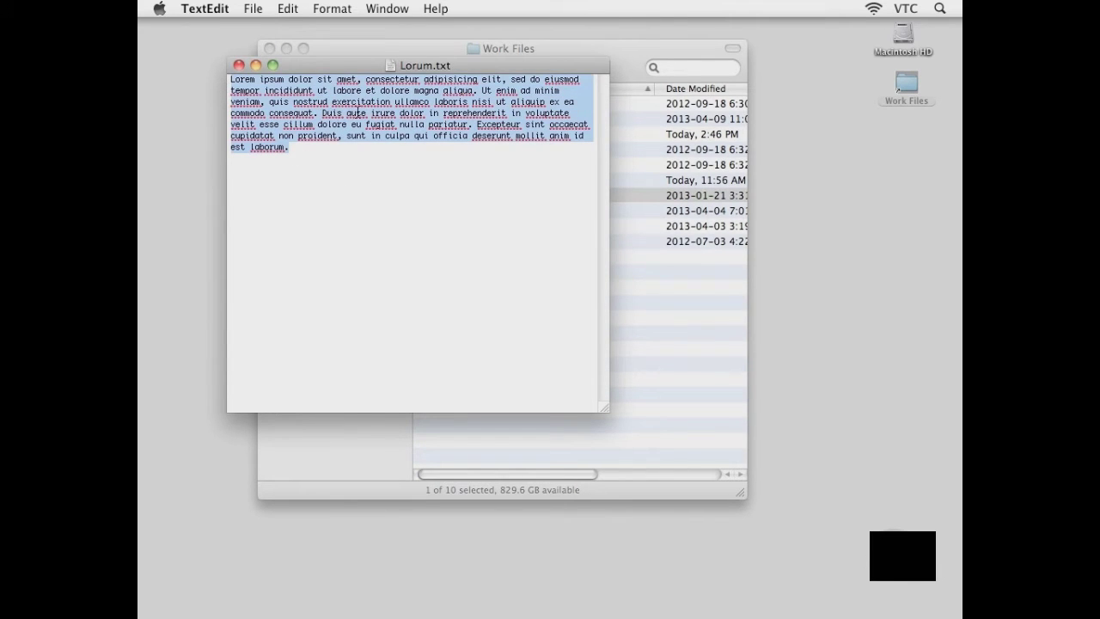
pyautogui.press('super+c')
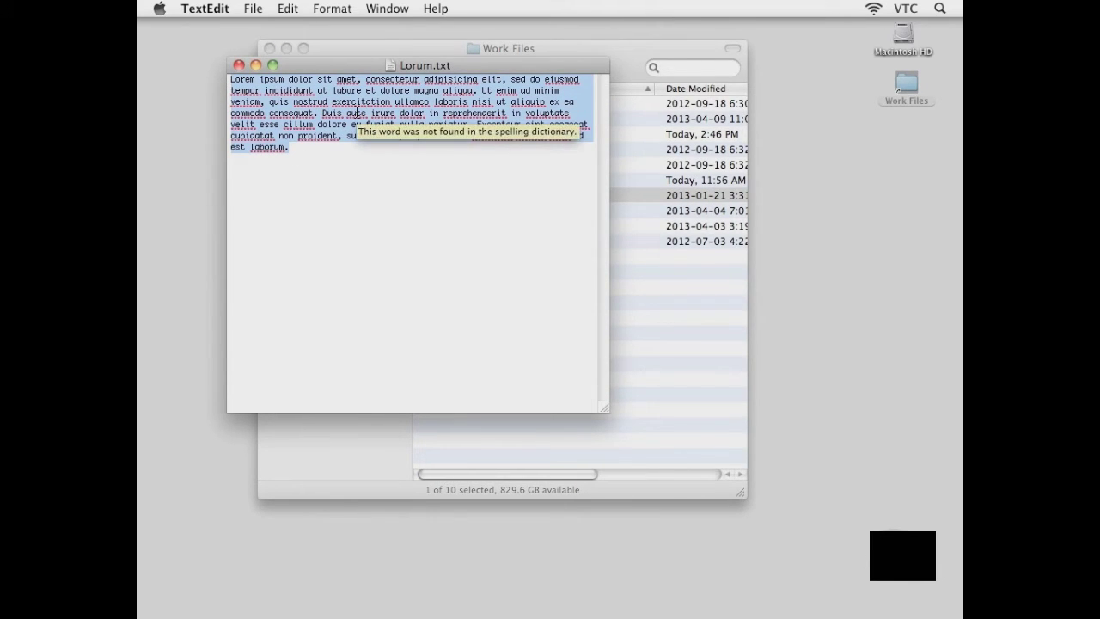
# Return to Photoshop and add a paragraph text box filling the first content box beneath its picture, containing the copied lorem ipsum text
pyautogui.press('super+Tab')
pyautogui.press('super+Tab')
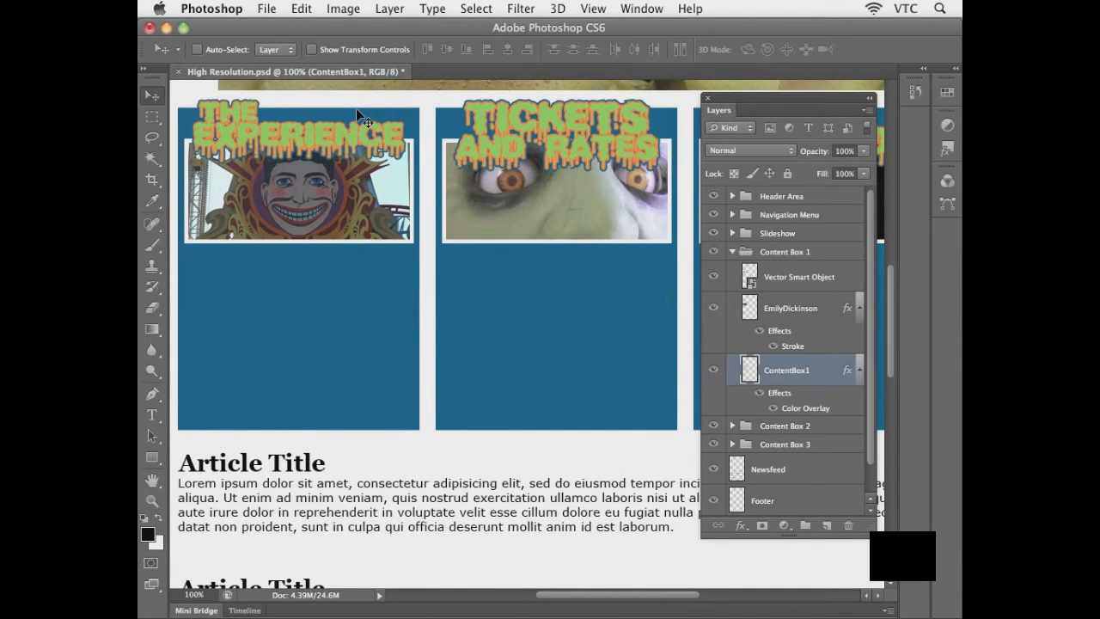
pyautogui.moveTo(344, 304); pyautogui.dragTo(383, 301)
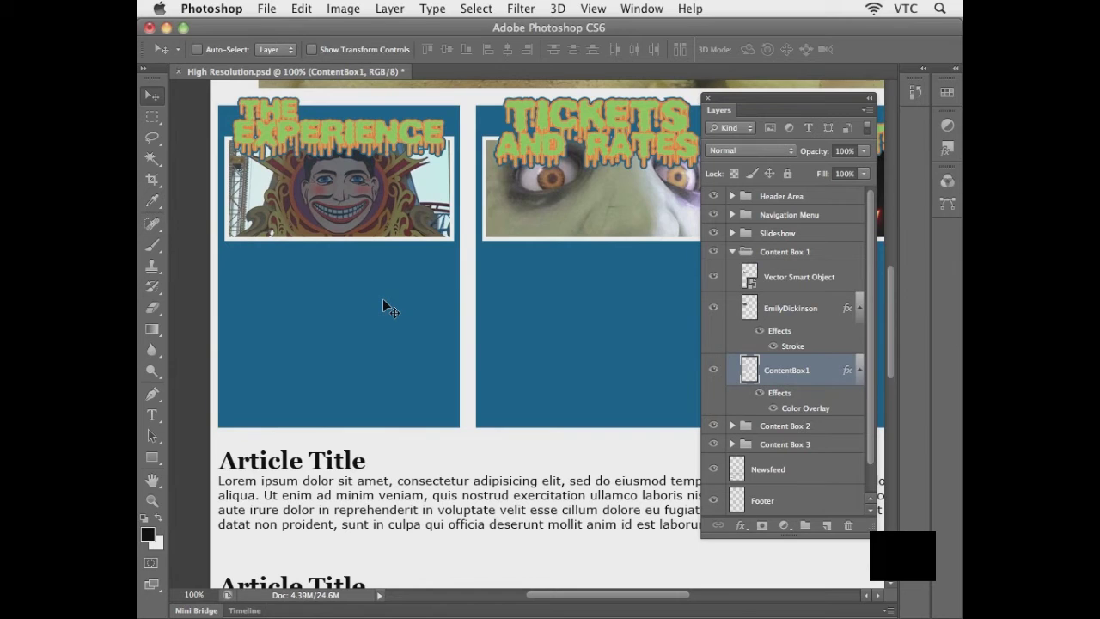
pyautogui.click(153, 416)
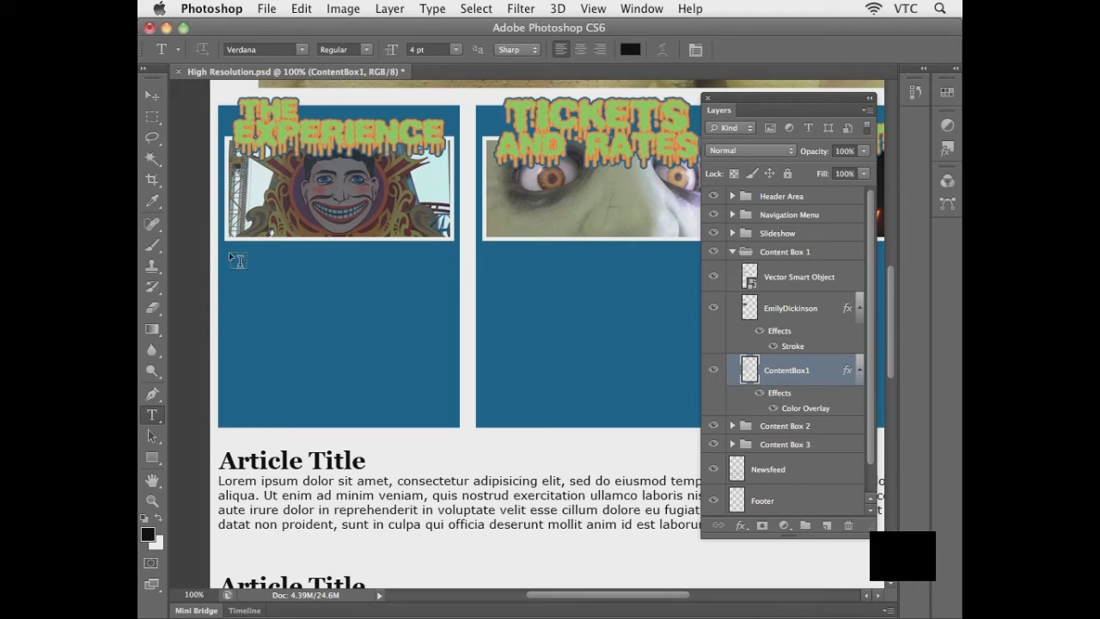
pyautogui.moveTo(227, 249); pyautogui.dragTo(452, 418)
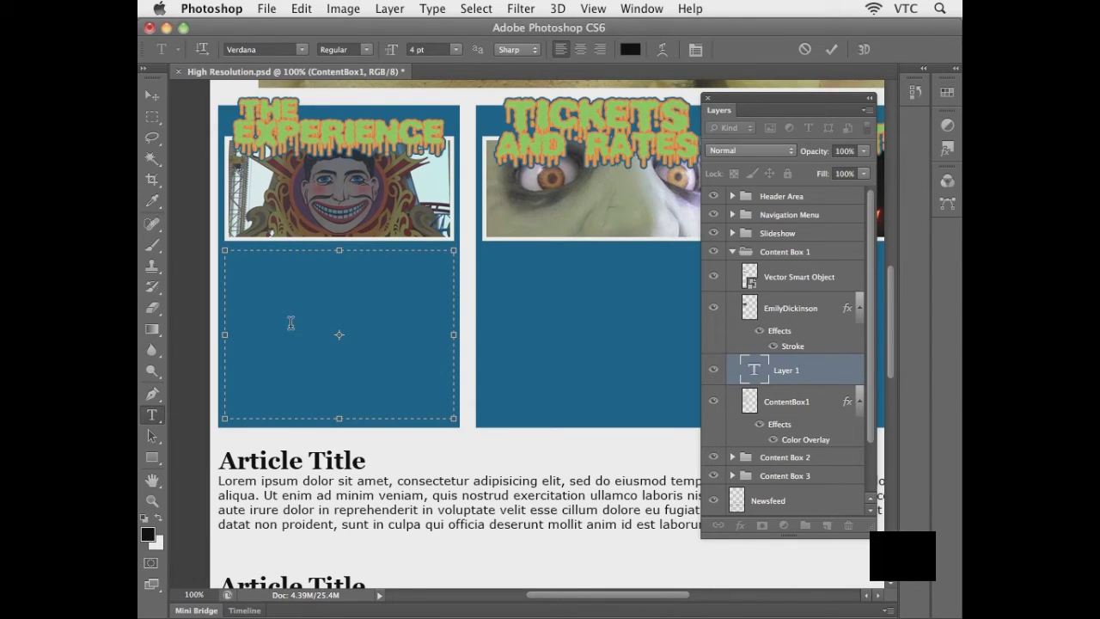
pyautogui.press('super+v')
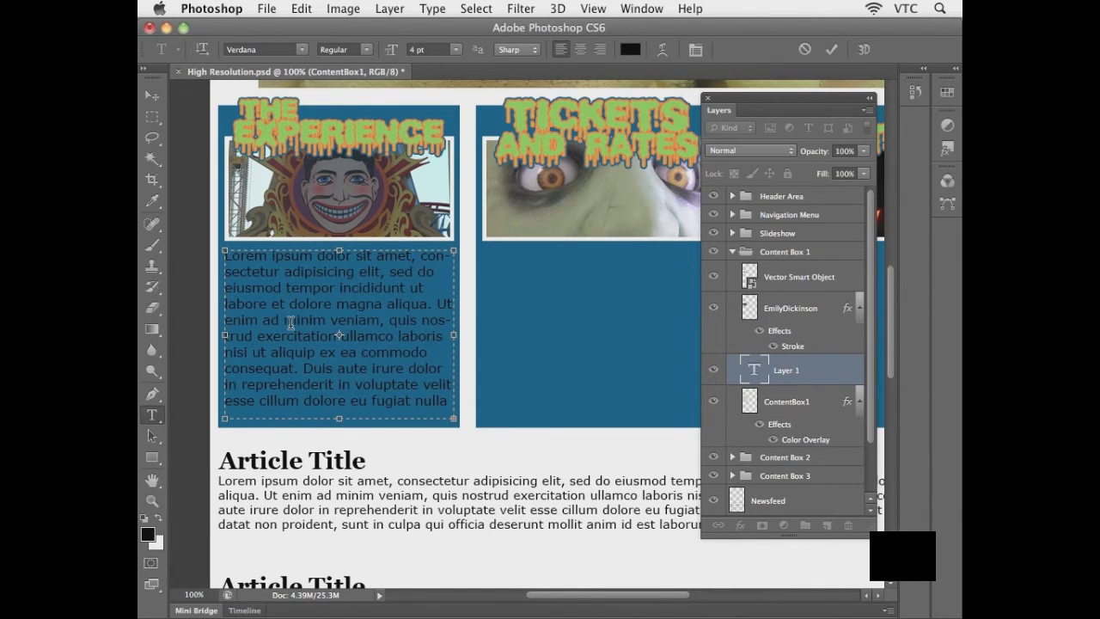
pyautogui.moveTo(259, 272); pyautogui.dragTo(358, 380)
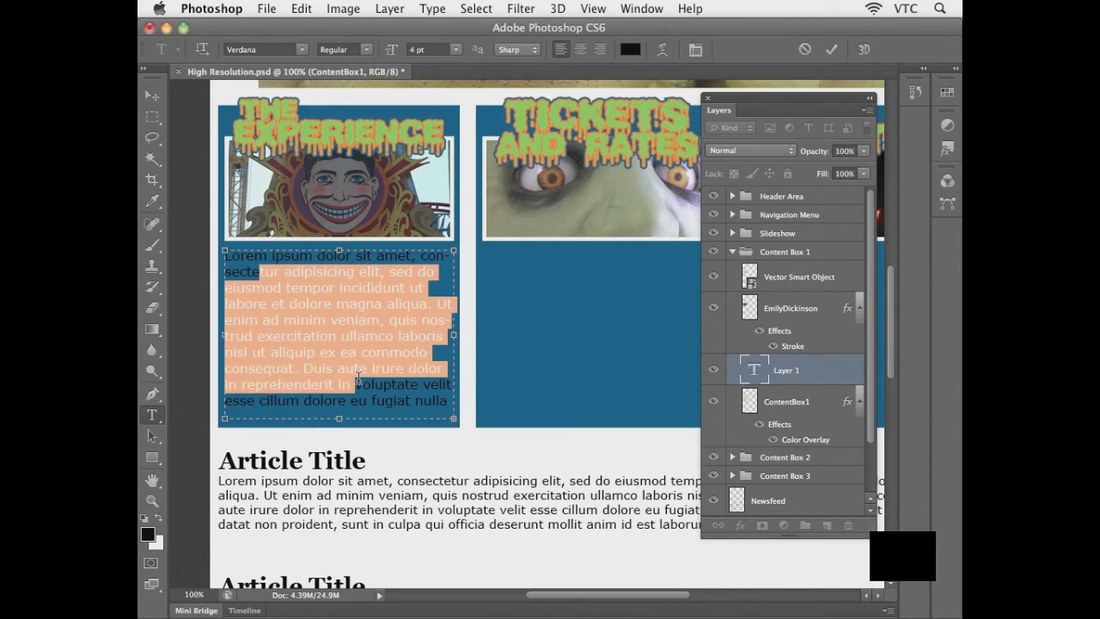
pyautogui.press('super+a')
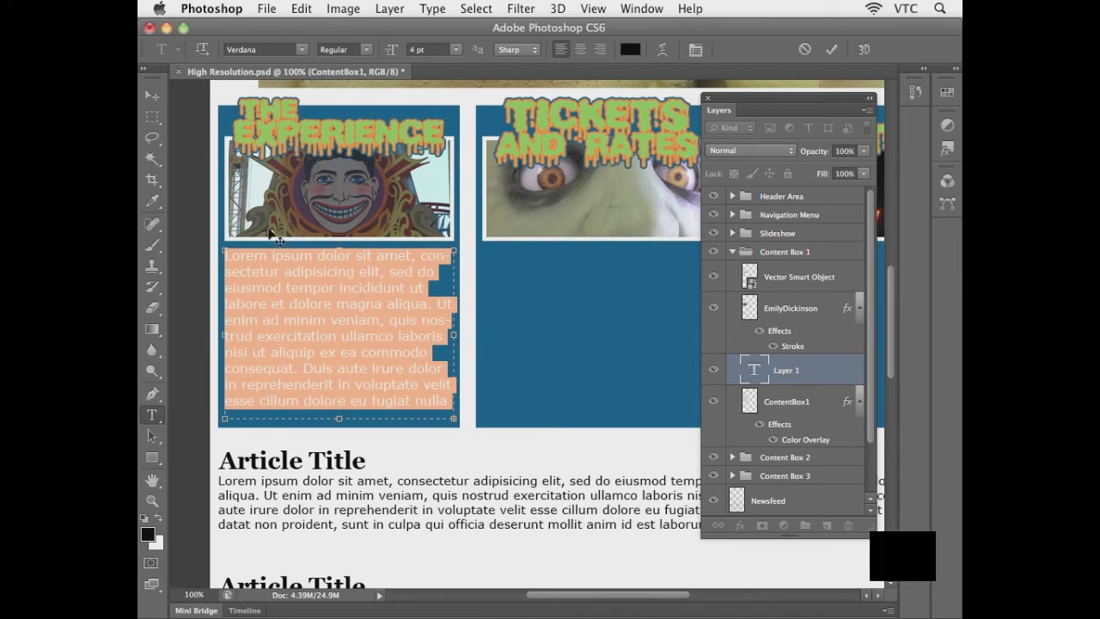
pyautogui.click(152, 96)
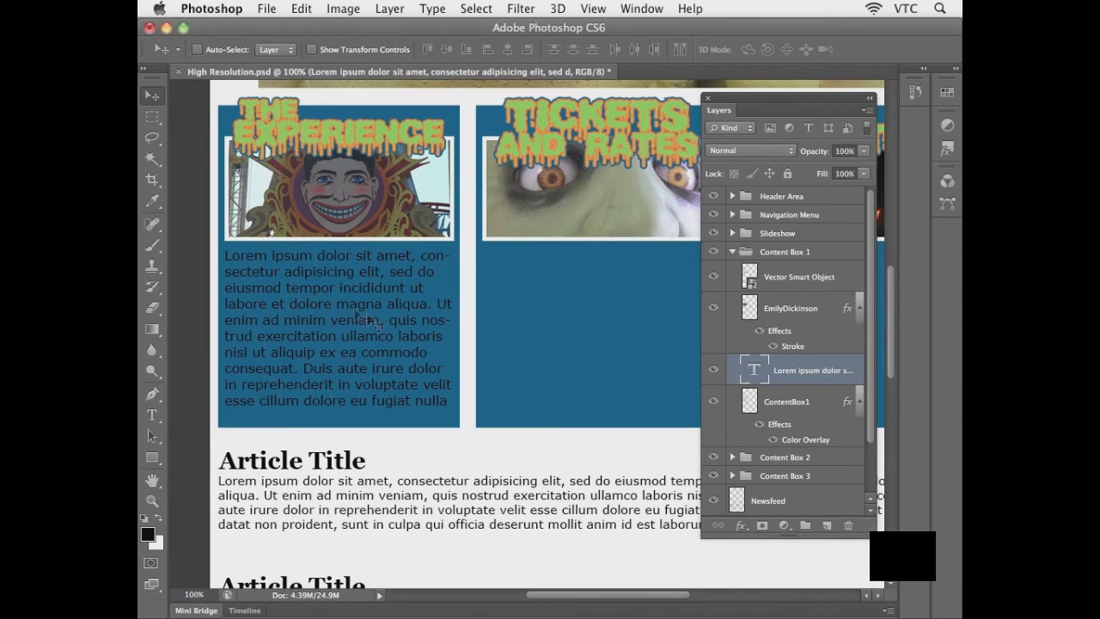
# Duplicate the lorem ipsum text layer in the Content Box 1 group and move the copy into the Content Box 2 group
pyautogui.moveTo(553, 314); pyautogui.dragTo(368, 301)
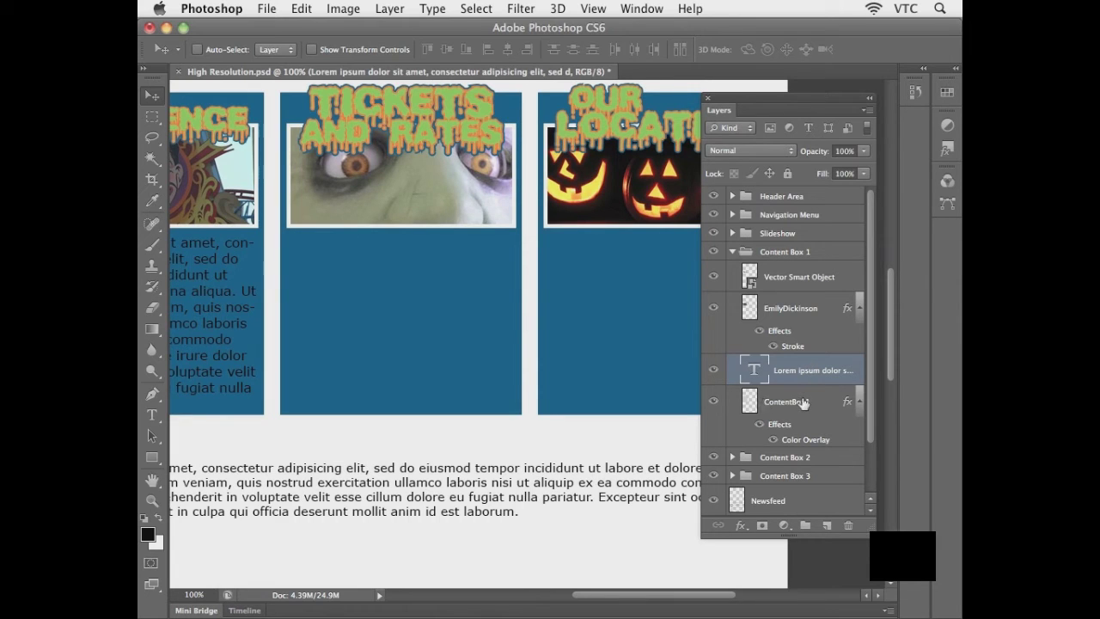
pyautogui.moveTo(784, 373); pyautogui.dragTo(828, 526)
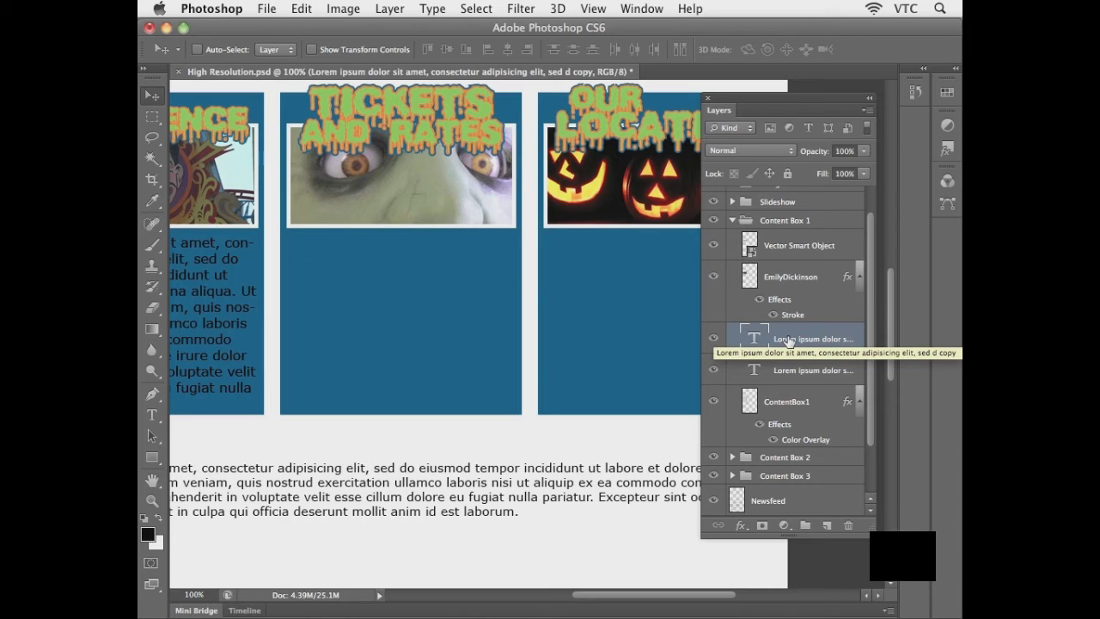
pyautogui.moveTo(788, 340); pyautogui.dragTo(745, 462)
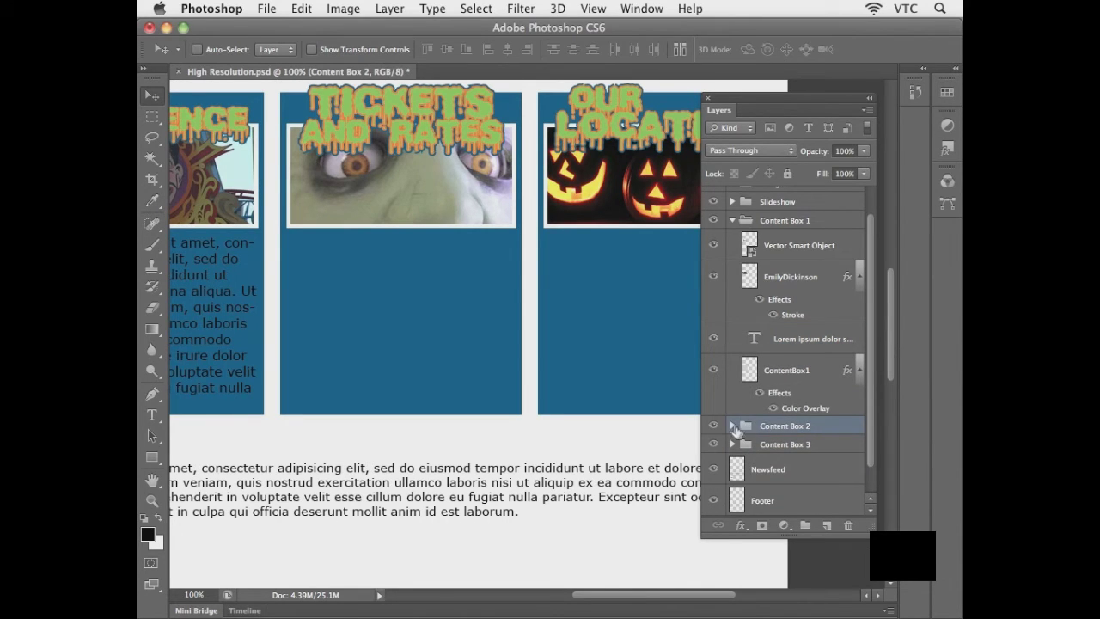
# Place the copied text layer directly above the ContentBox2 layer and move its text beneath the Tickets and Rates picture
pyautogui.click(732, 427)
pyautogui.scroll(-5, 760, 434)
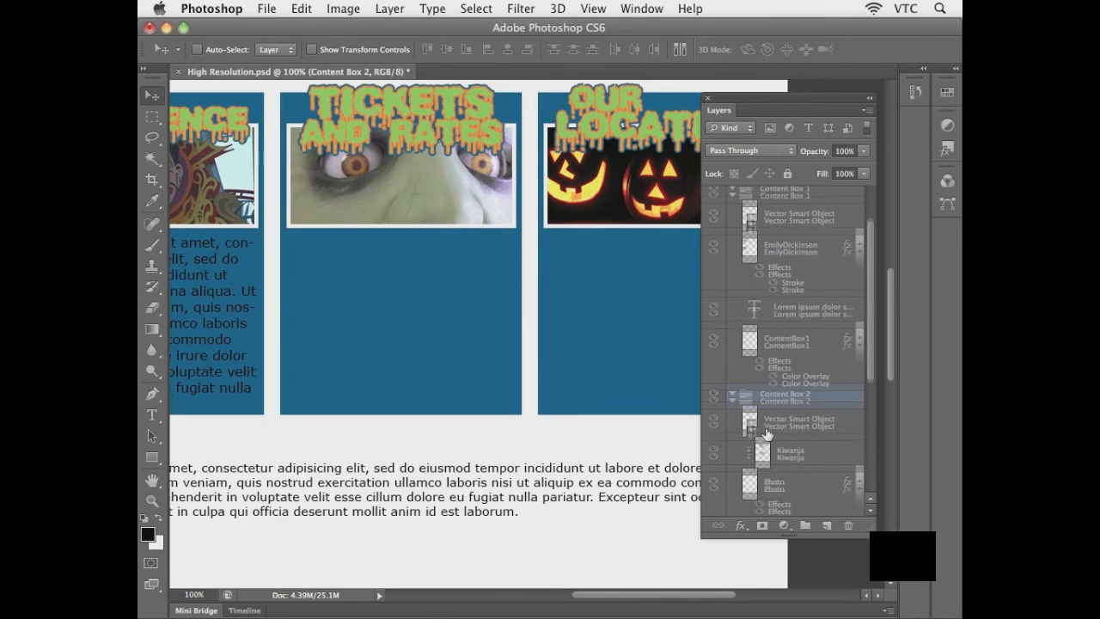
pyautogui.scroll(-5, 766, 434)
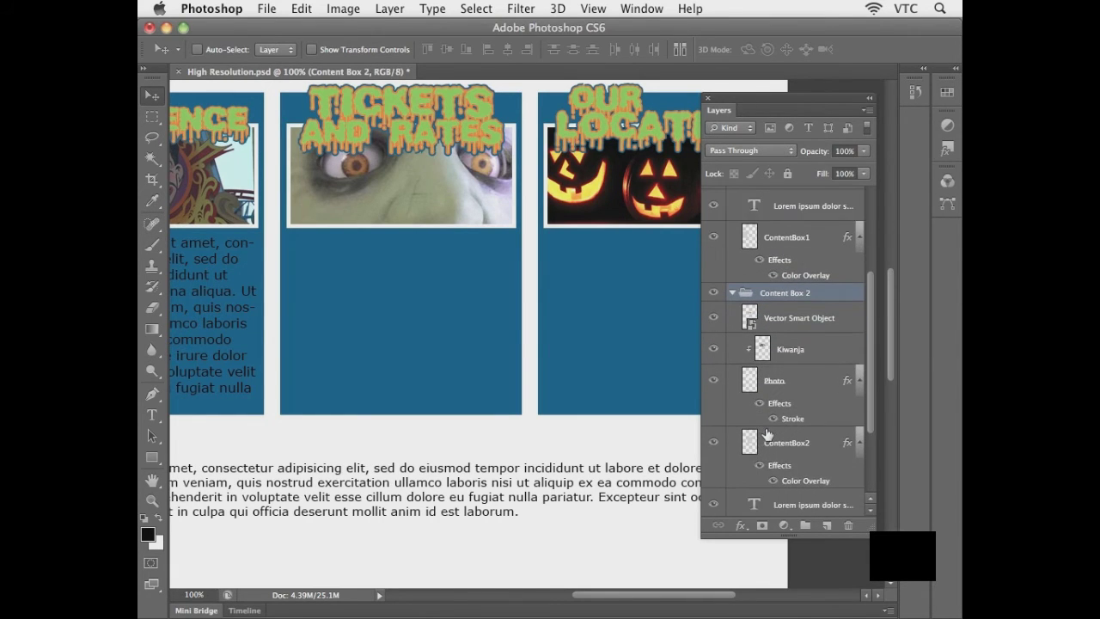
pyautogui.scroll(-1, 767, 434)
pyautogui.click(789, 470)
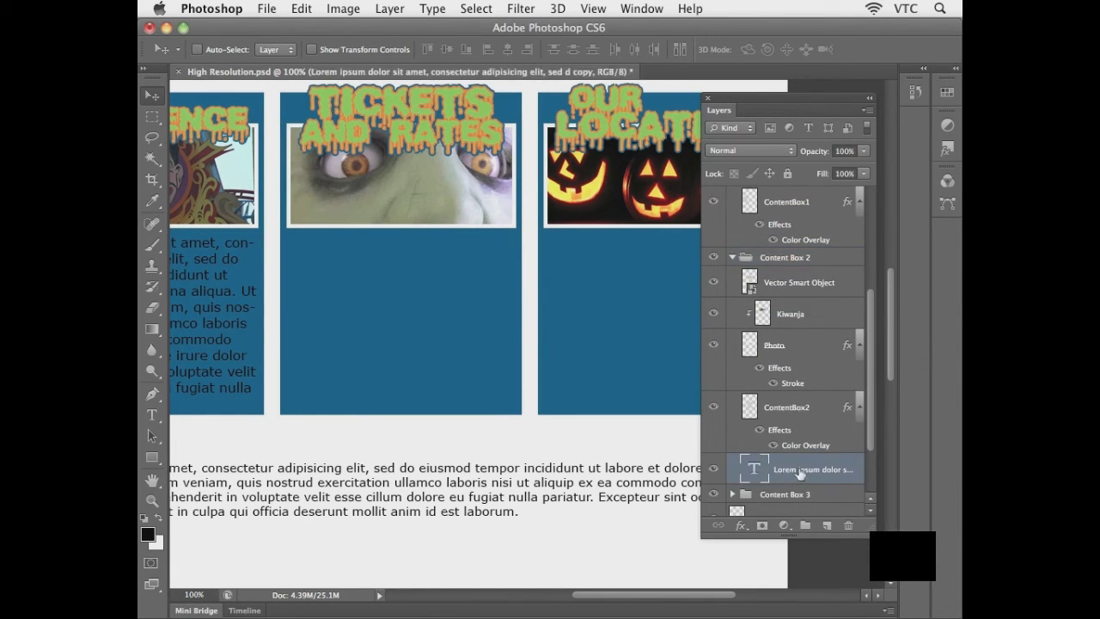
pyautogui.moveTo(789, 470); pyautogui.dragTo(796, 402)
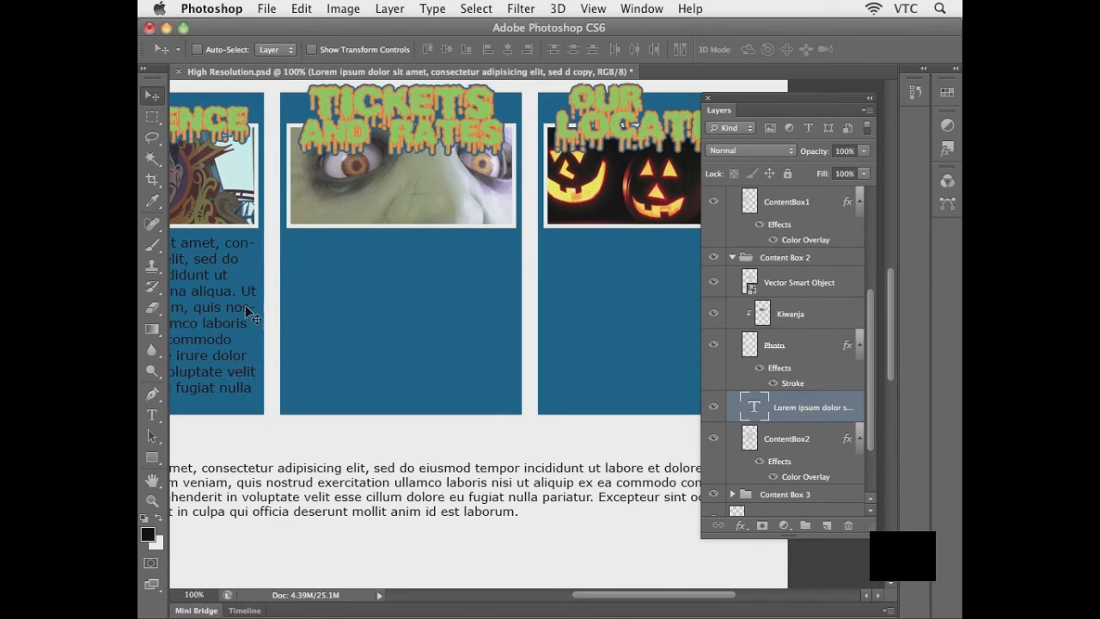
pyautogui.moveTo(241, 312); pyautogui.dragTo(496, 315)
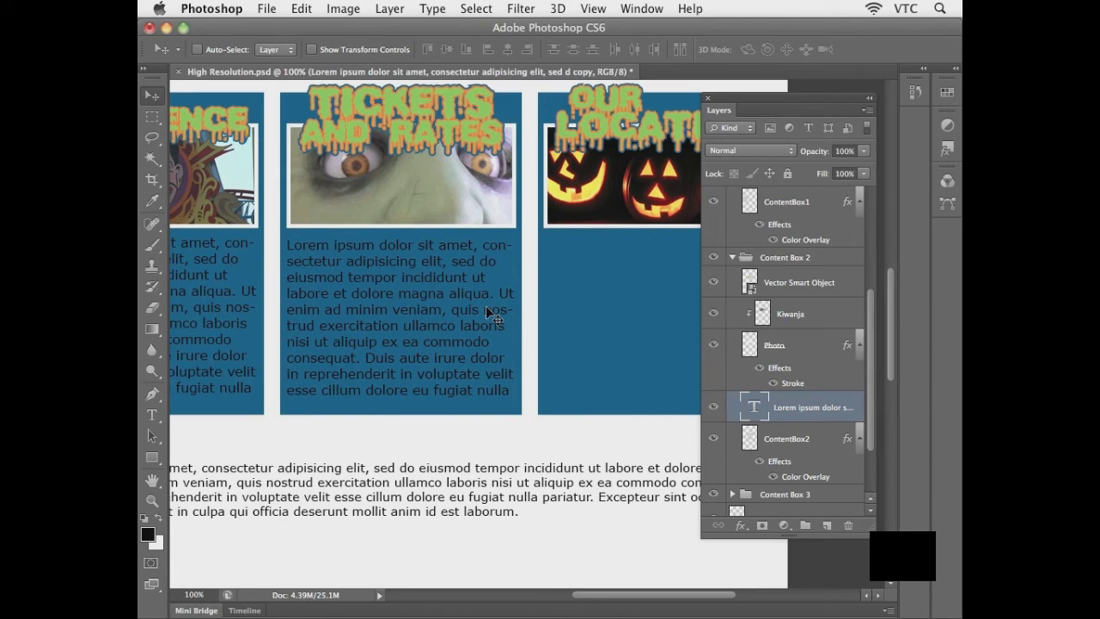
# Duplicate the lorem ipsum text layer in the Content Box 2 group
pyautogui.moveTo(532, 333); pyautogui.dragTo(429, 336)
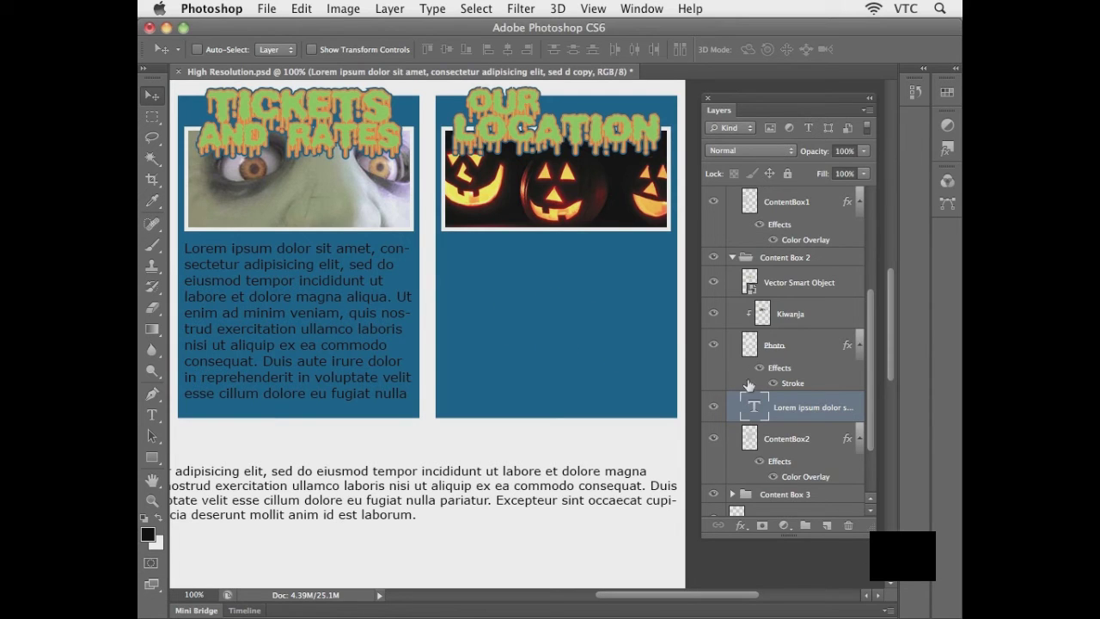
pyautogui.scroll(-1, 832, 400)
pyautogui.scroll(-3, 832, 399)
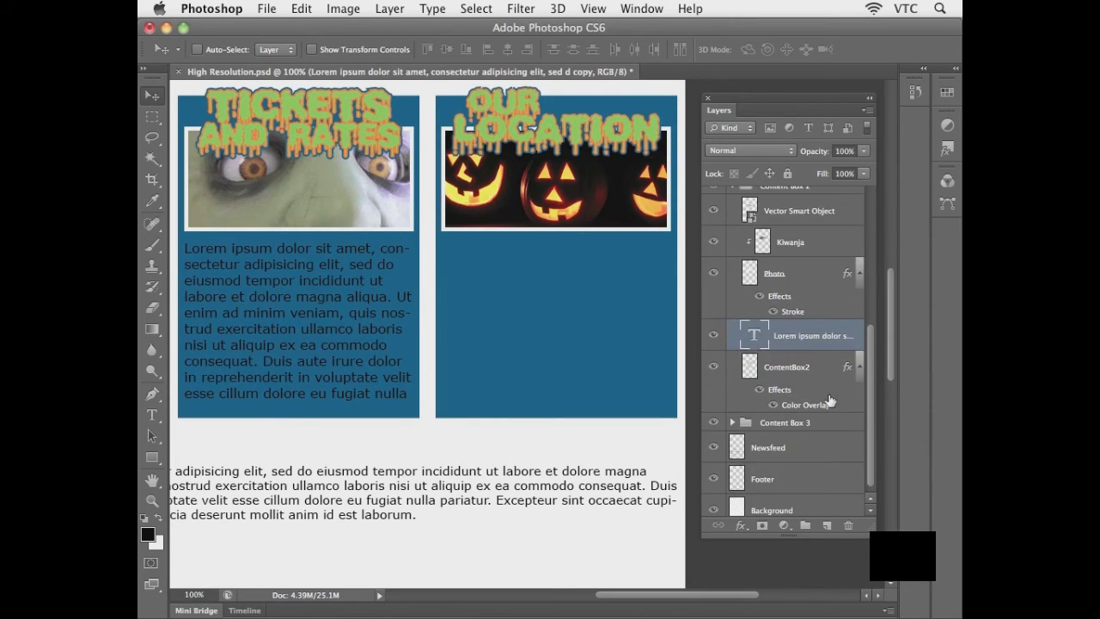
pyautogui.scroll(-1, 830, 401)
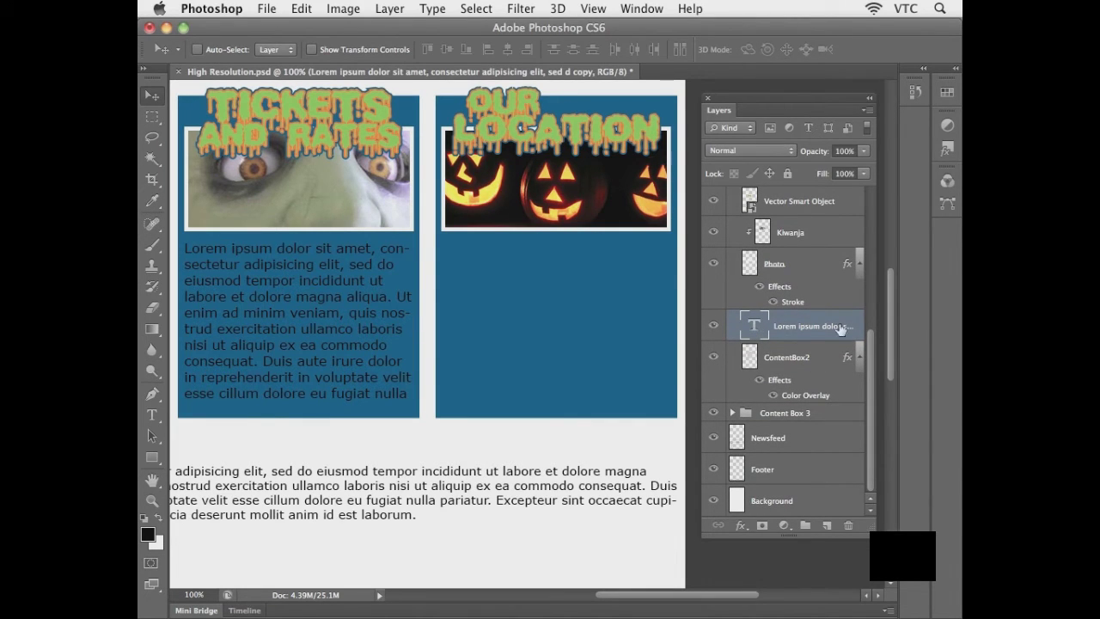
pyautogui.moveTo(811, 327); pyautogui.dragTo(823, 525)
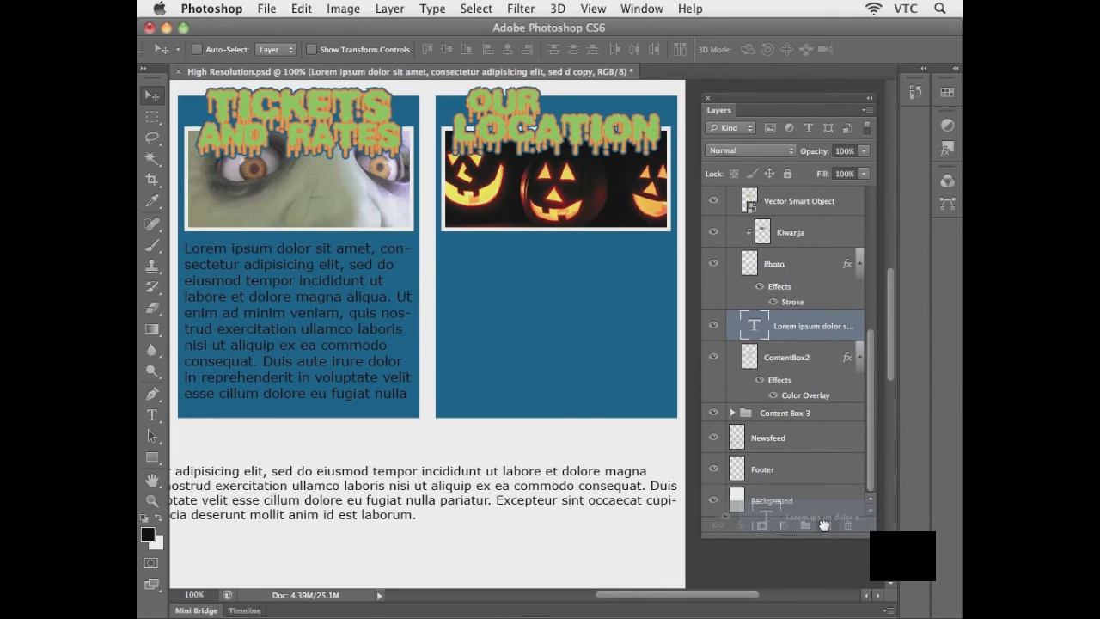
pyautogui.moveTo(823, 525); pyautogui.dragTo(826, 529)
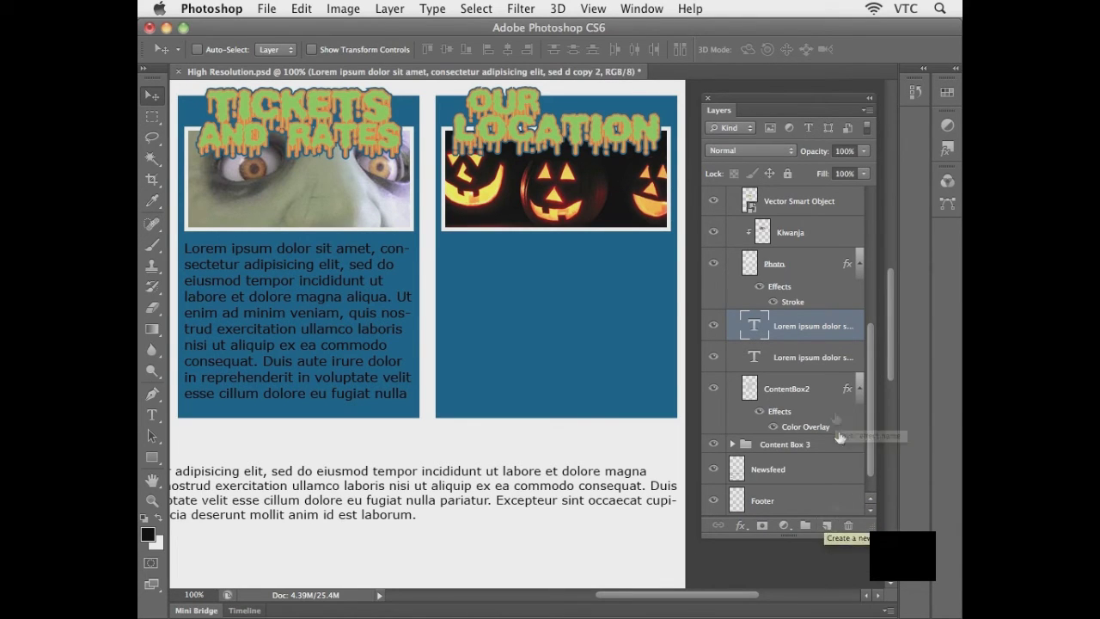
# Select the newest lorem ipsum copy above the second box's text layer and move it into the Content Box 3 group
pyautogui.click(794, 357)
pyautogui.click(795, 330)
pyautogui.click(793, 359)
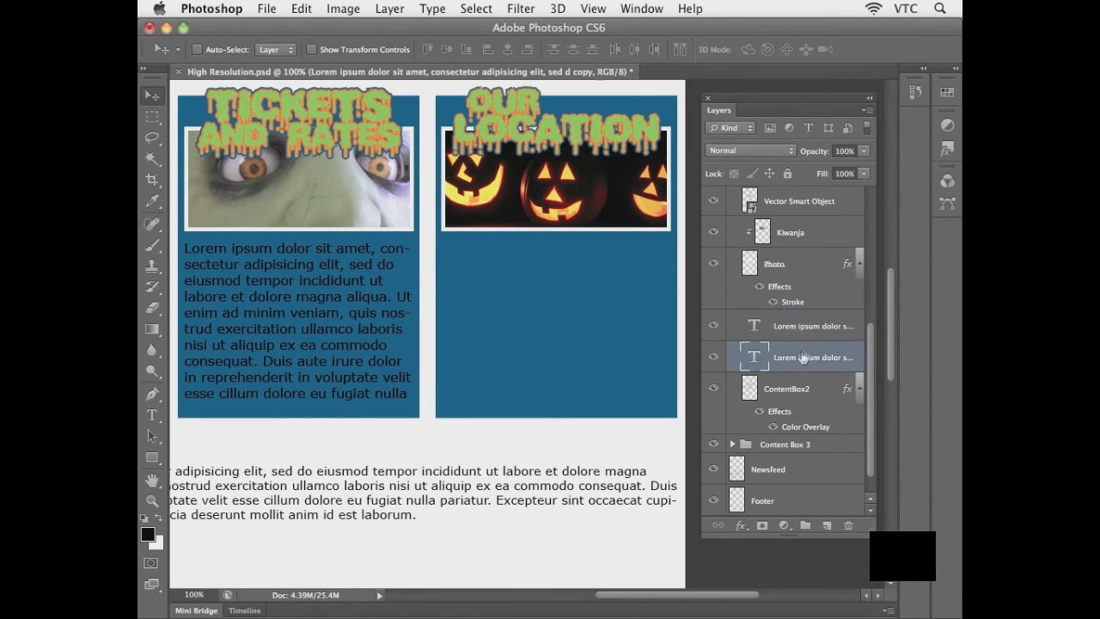
pyautogui.click(808, 330)
pyautogui.scroll(3, 808, 331)
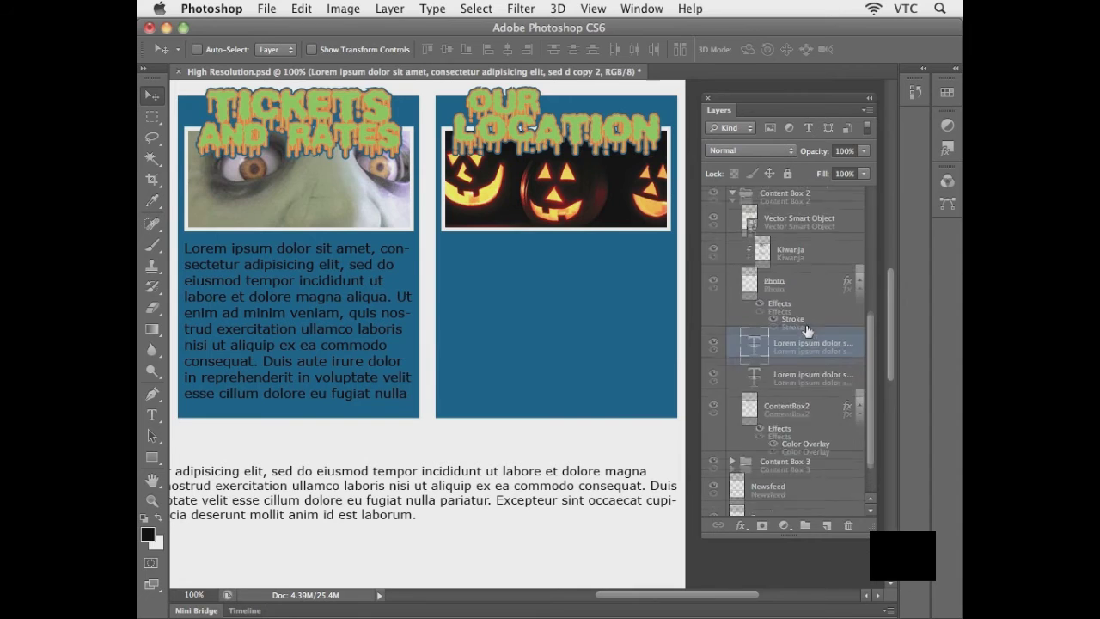
pyautogui.scroll(-5, 808, 331)
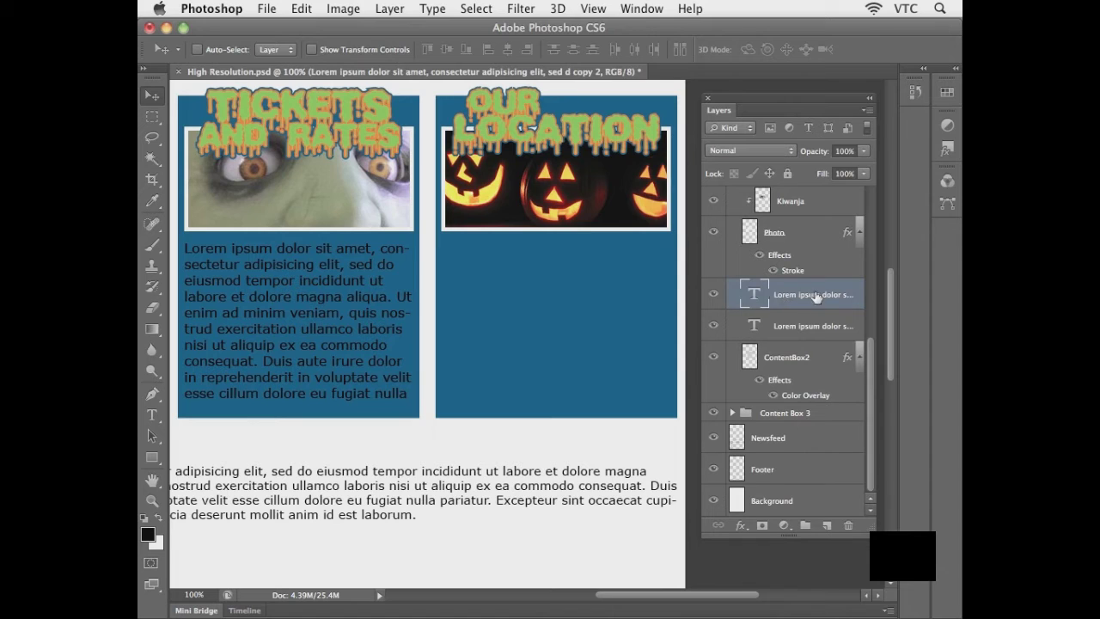
pyautogui.moveTo(789, 296); pyautogui.dragTo(772, 414)
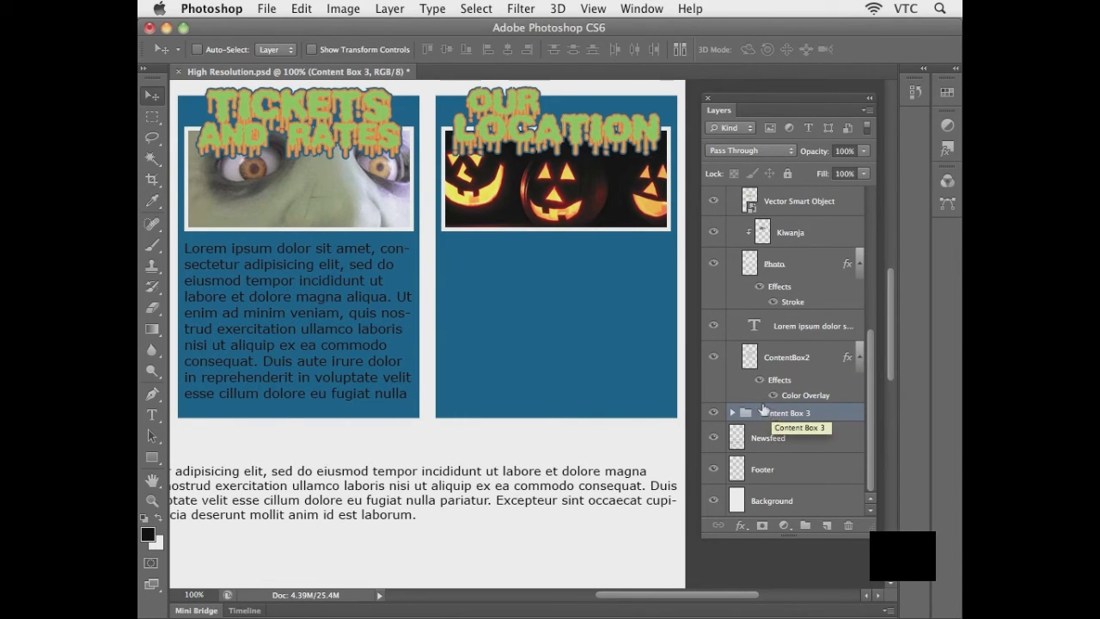
# Place the text layer directly above the ContentBox3 layer and move its text beneath the Our Location picture
pyautogui.click(732, 414)
pyautogui.scroll(-5, 789, 417)
pyautogui.scroll(-3, 789, 418)
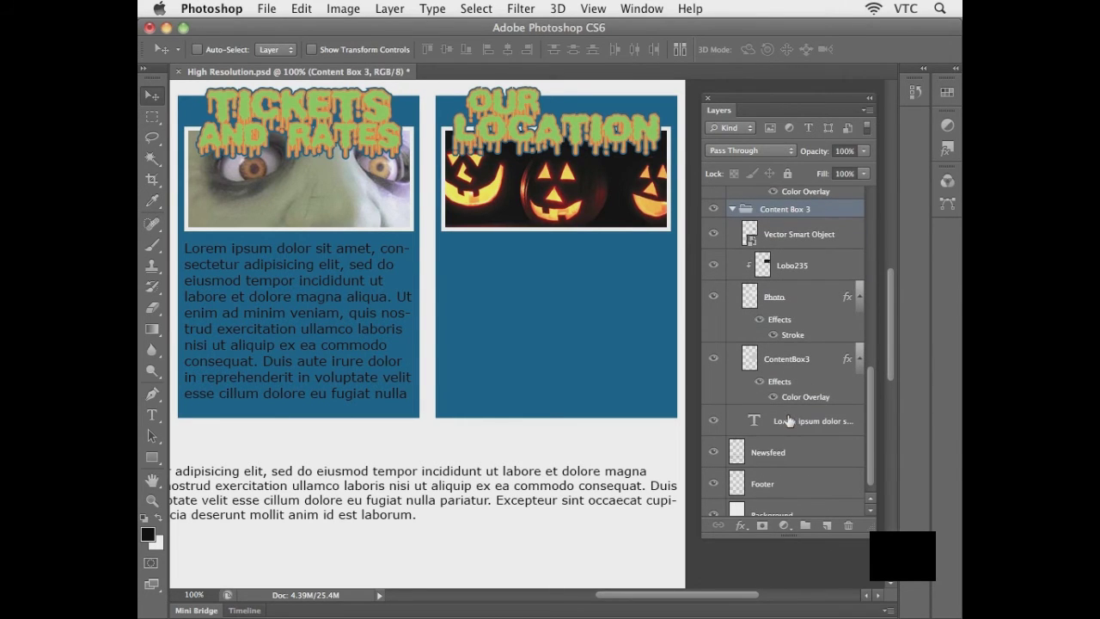
pyautogui.click(789, 421)
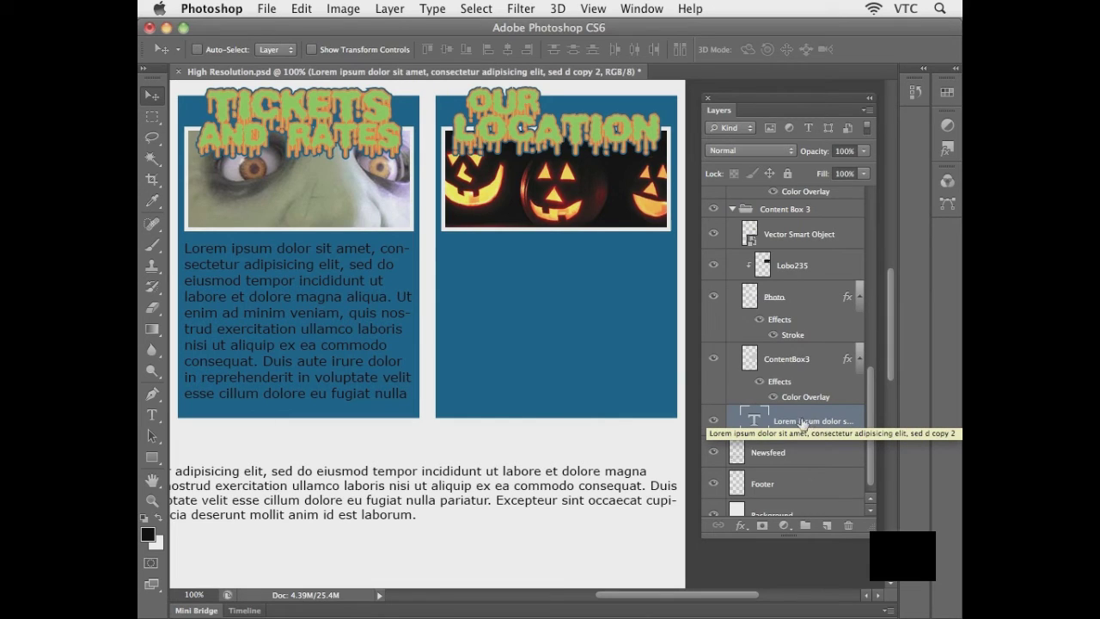
pyautogui.moveTo(798, 423); pyautogui.dragTo(796, 346)
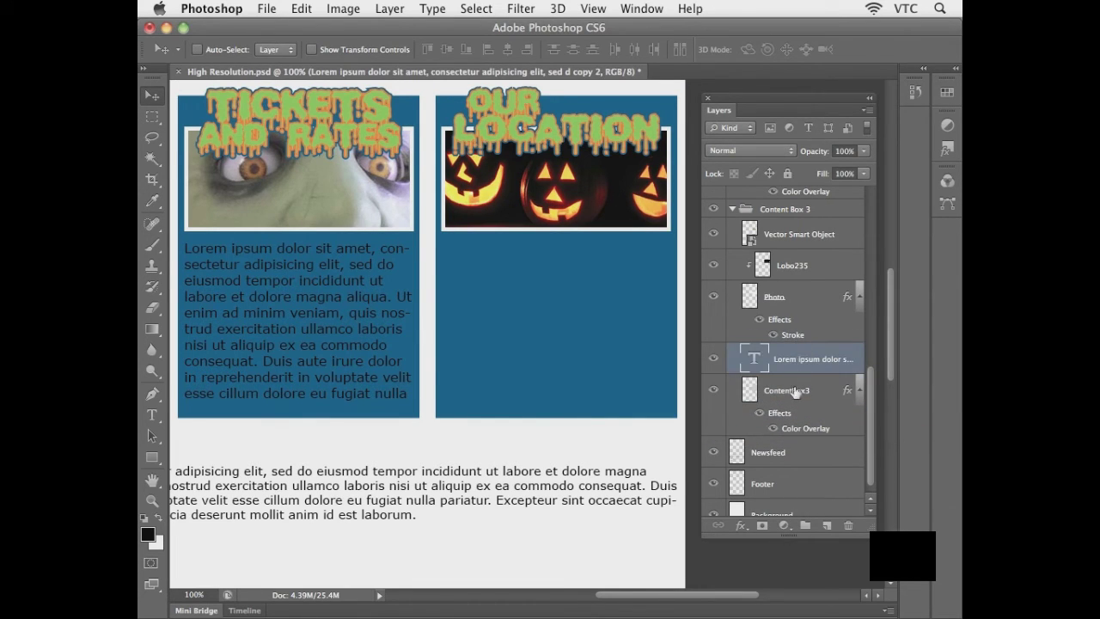
pyautogui.click(770, 392)
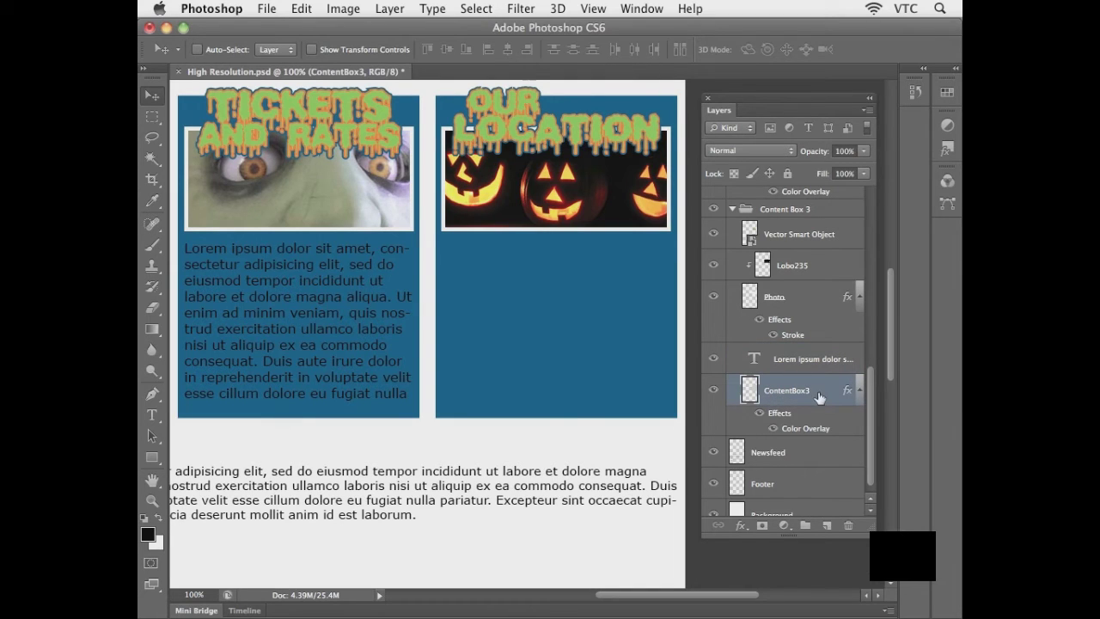
pyautogui.click(804, 361)
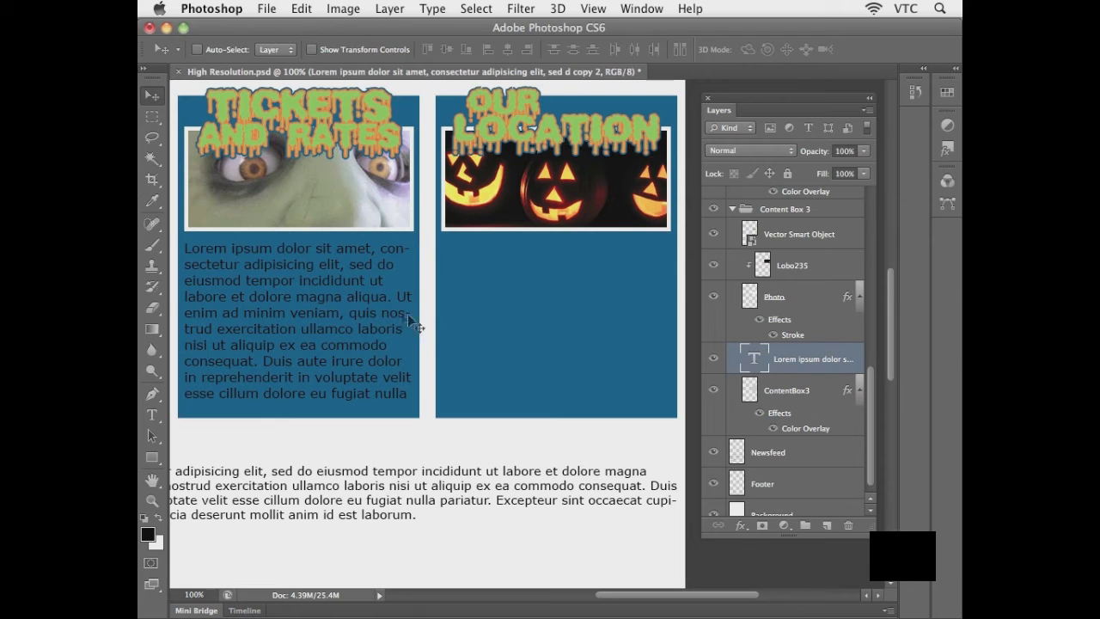
pyautogui.moveTo(394, 320); pyautogui.dragTo(651, 318)
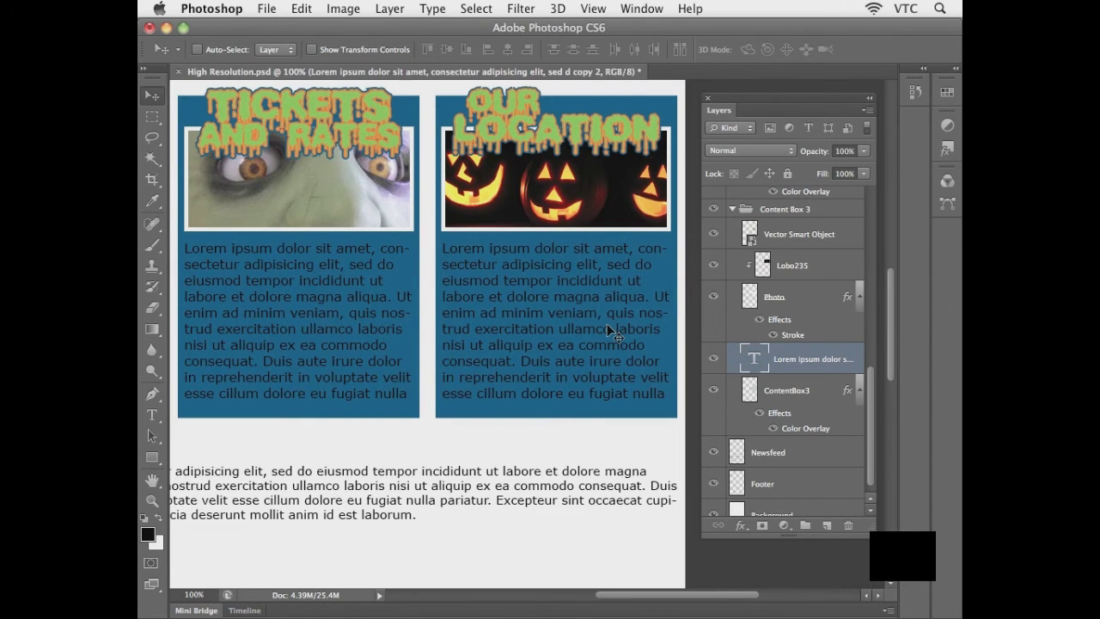
# Review the page mockup from the slideshow down to the footer, checking the filled content boxes, articles and footer bar
pyautogui.press('super+minus')
pyautogui.press('super+minus')
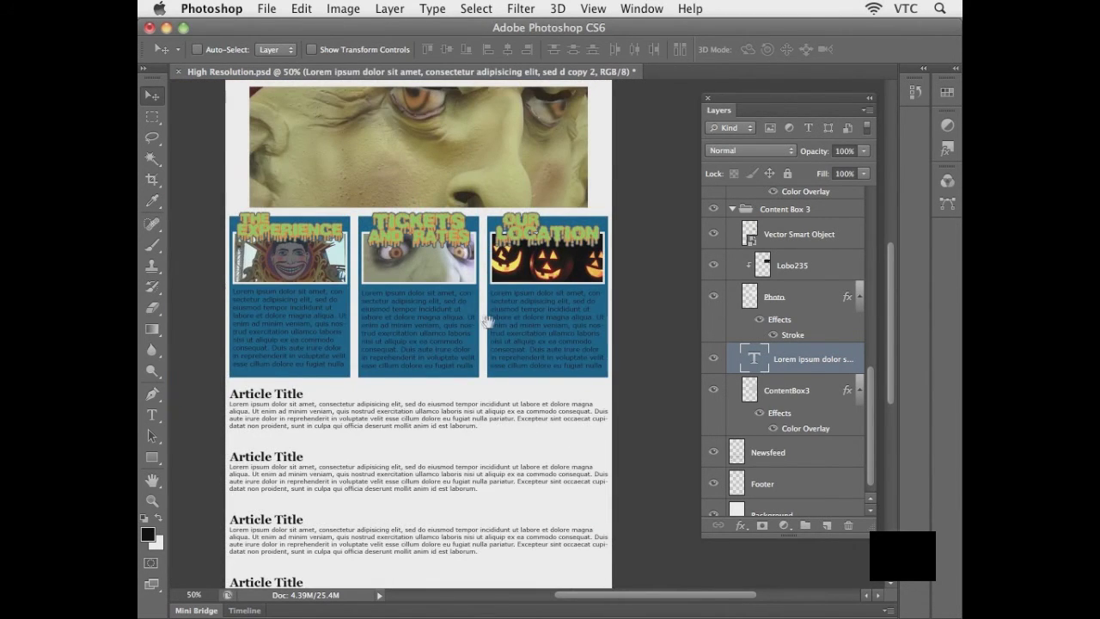
pyautogui.hscroll(-2, 488, 322)
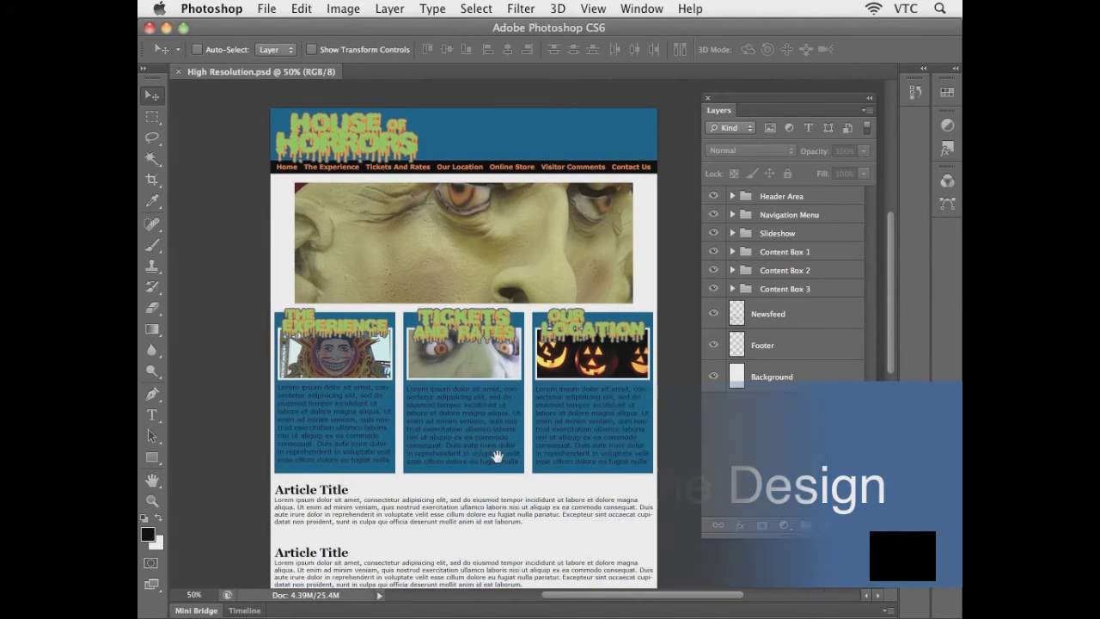
pyautogui.scroll(-5, 489, 412)
pyautogui.moveTo(488, 430); pyautogui.dragTo(492, 377)
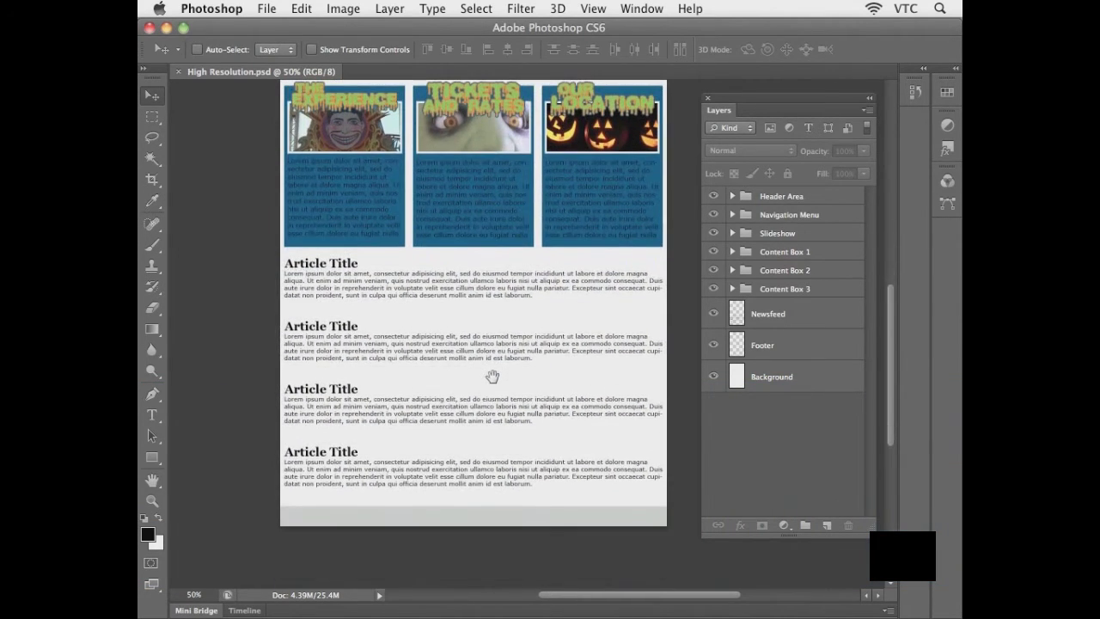
pyautogui.scroll(5, 492, 376)
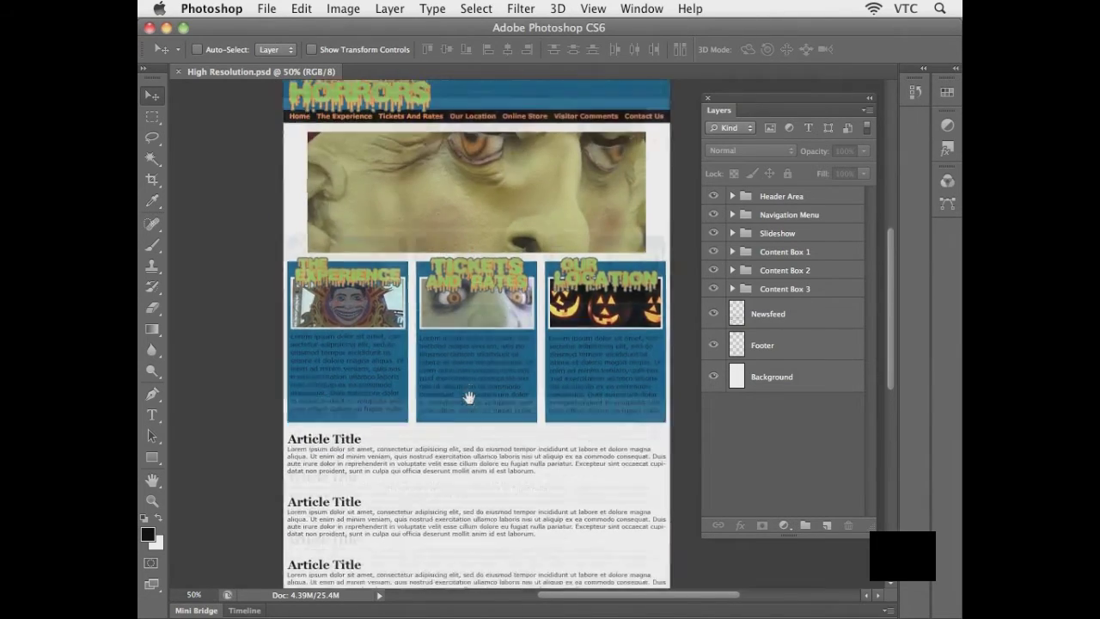
pyautogui.scroll(-3, 470, 397)
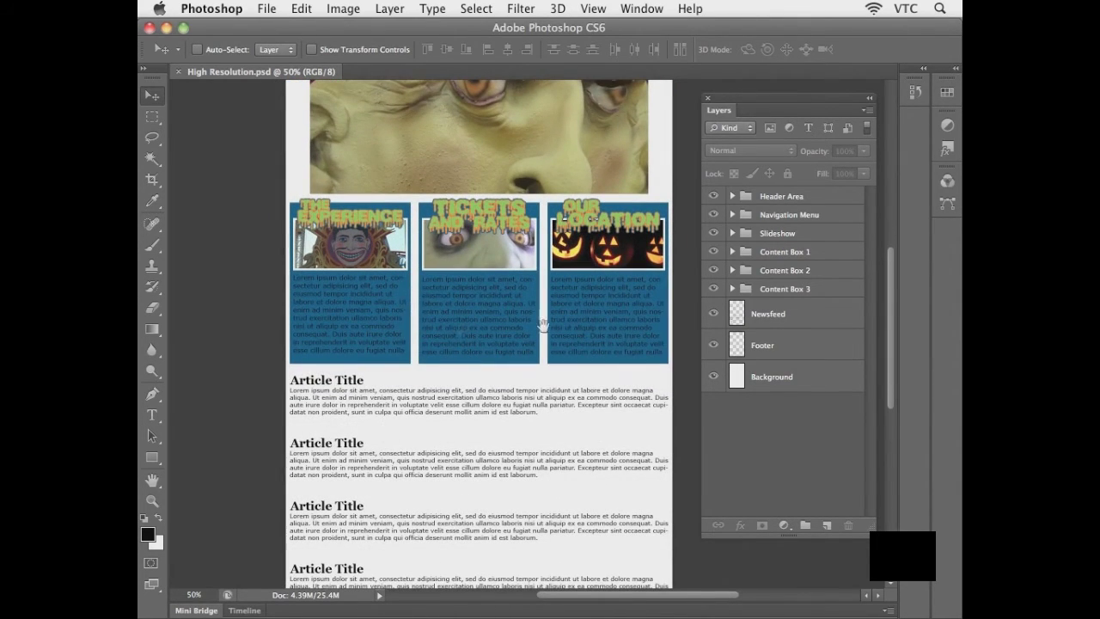
pyautogui.moveTo(490, 422); pyautogui.dragTo(488, 319)
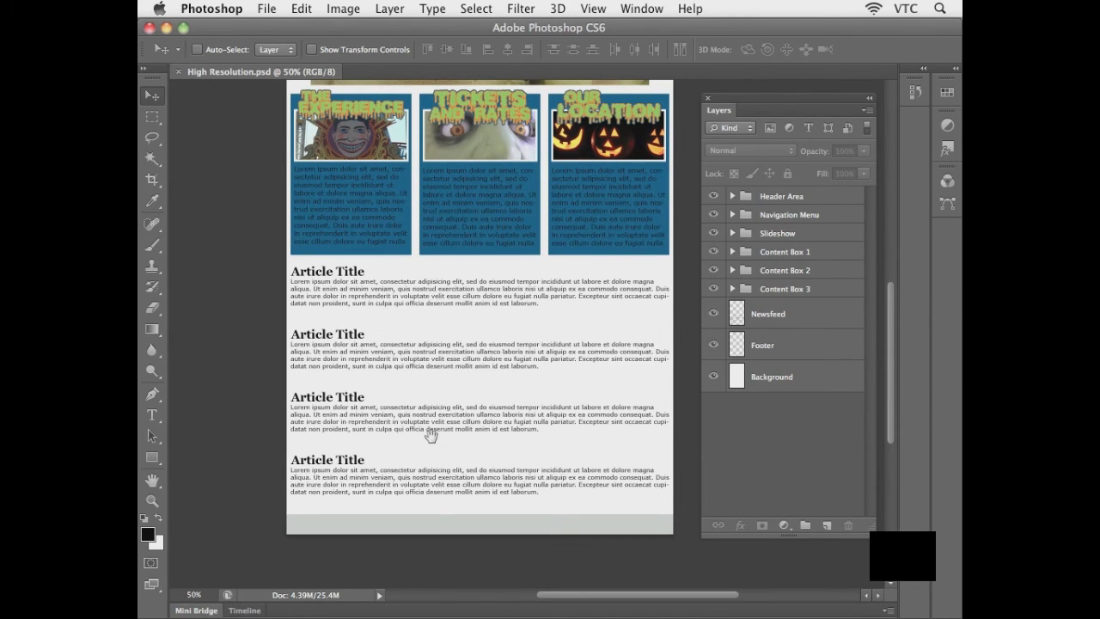
pyautogui.hscroll(2, 428, 434)
pyautogui.scroll(-1, 427, 435)
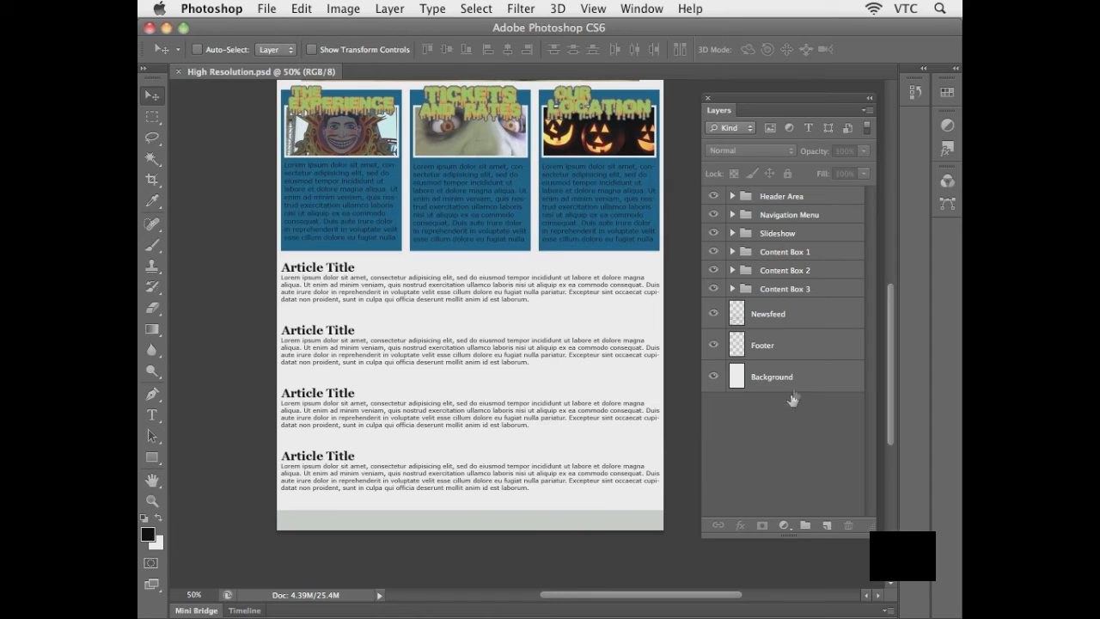
# Apply a black (000000) Color Overlay to the Footer layer
pyautogui.click(798, 347)
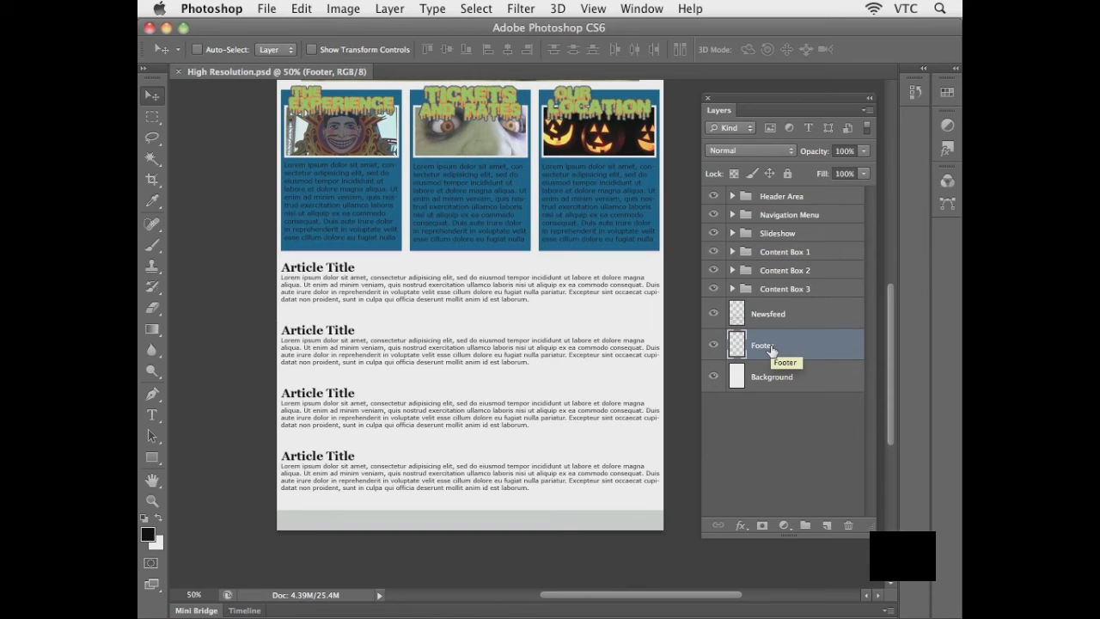
pyautogui.press('super+plus')
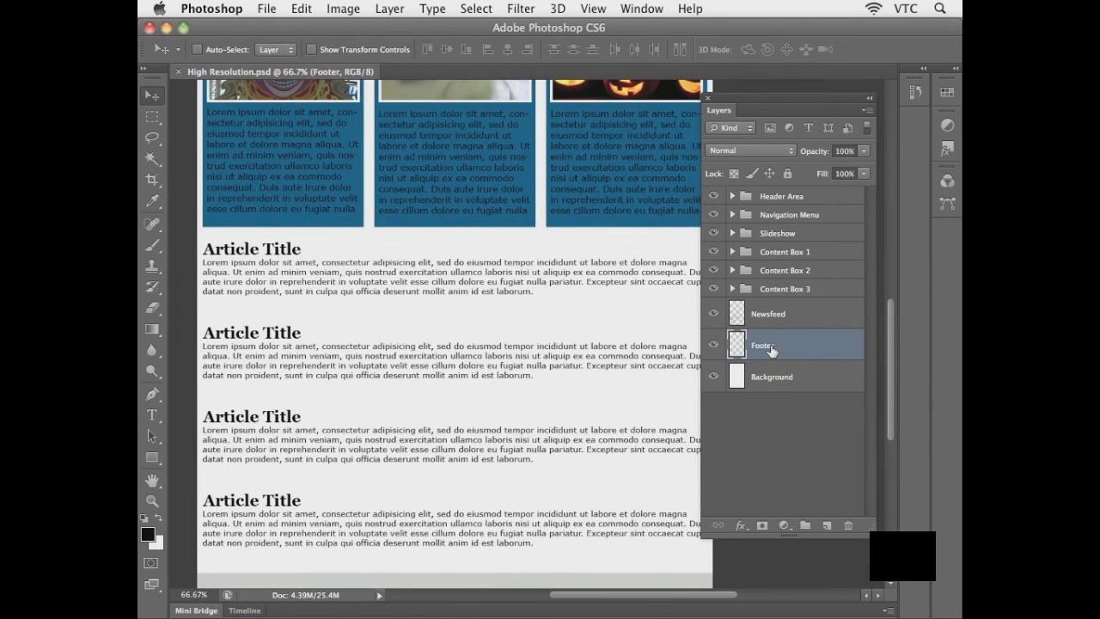
pyautogui.scroll(-2, 559, 436)
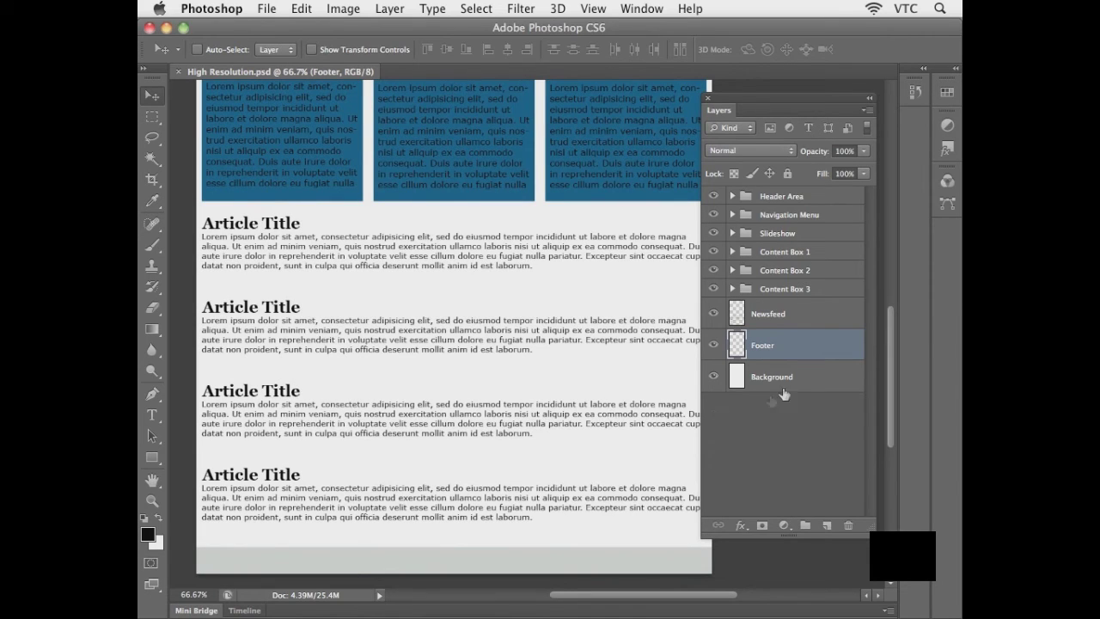
pyautogui.doubleClick(848, 350)
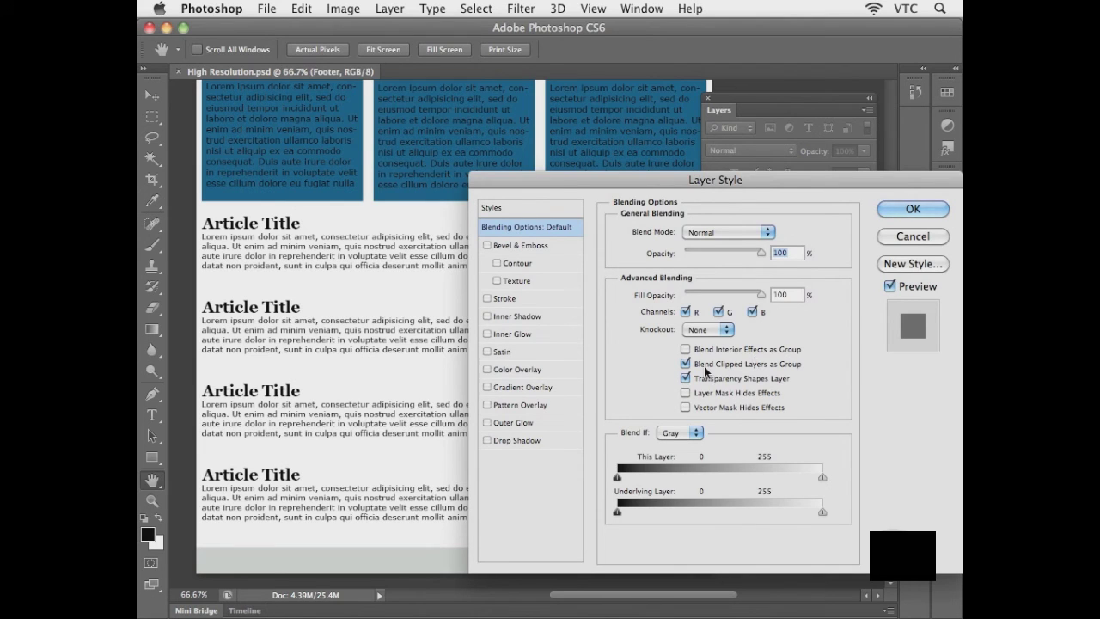
pyautogui.click(511, 369)
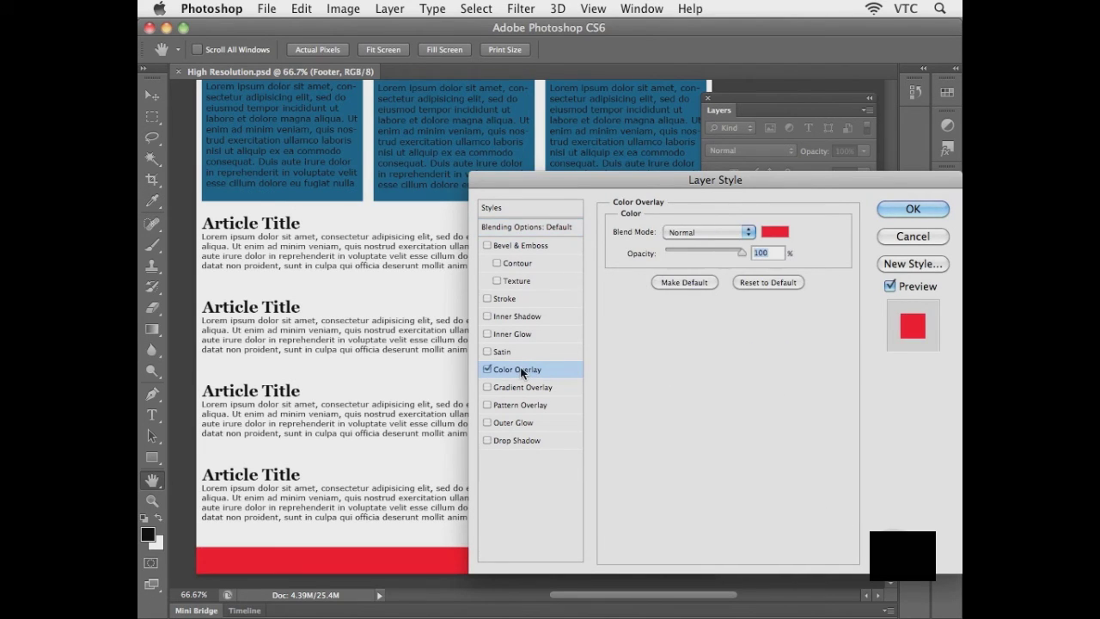
pyautogui.moveTo(369, 560); pyautogui.dragTo(366, 567)
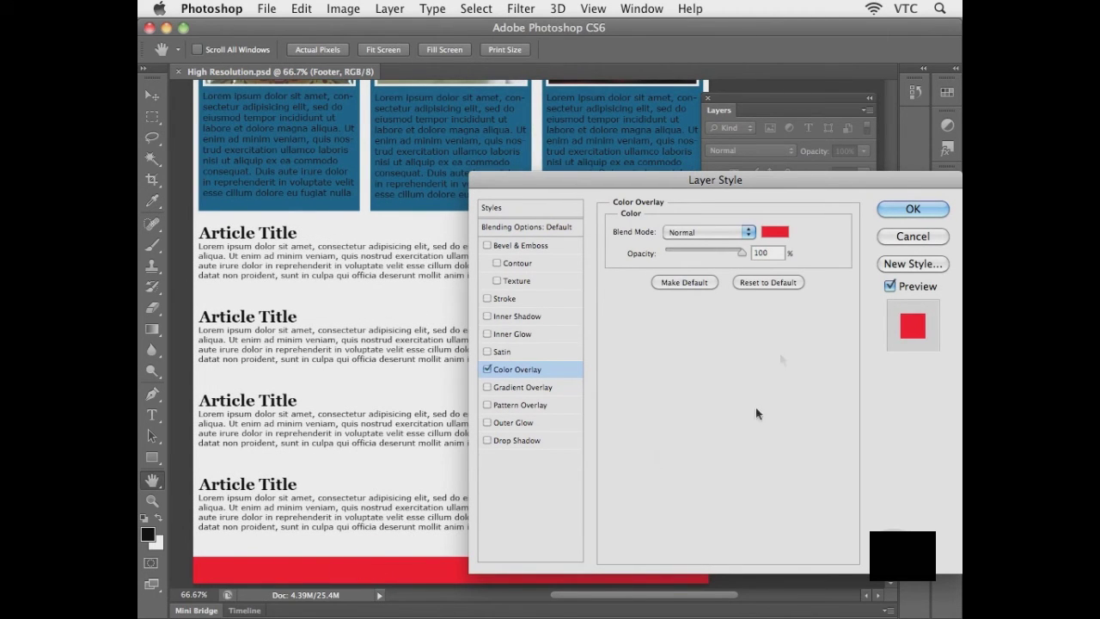
pyautogui.click(775, 231)
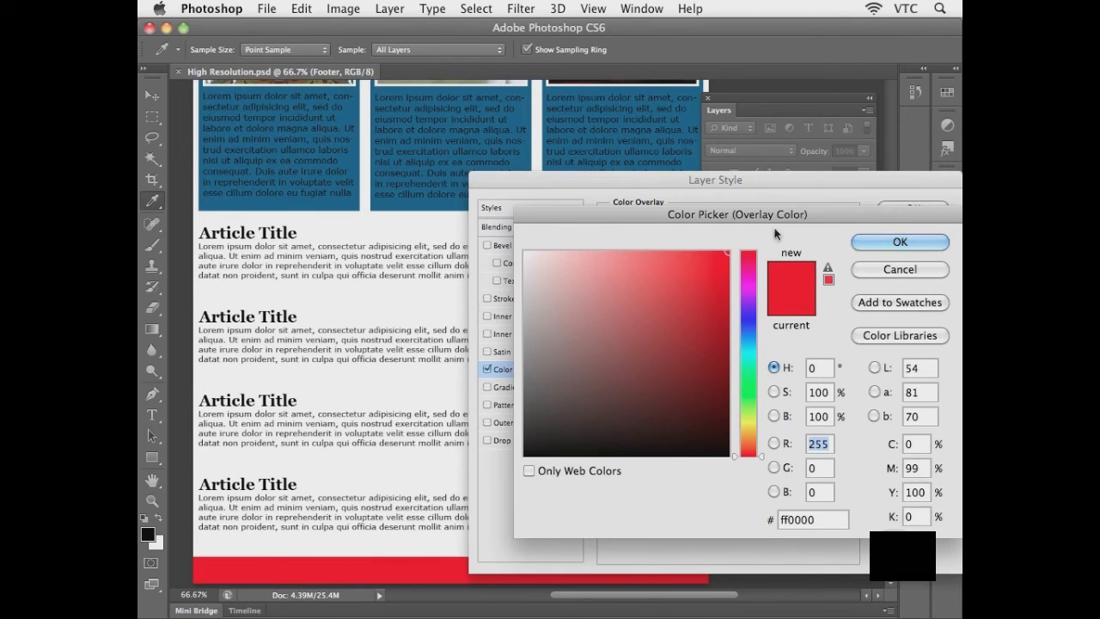
pyautogui.moveTo(616, 377); pyautogui.dragTo(517, 459)
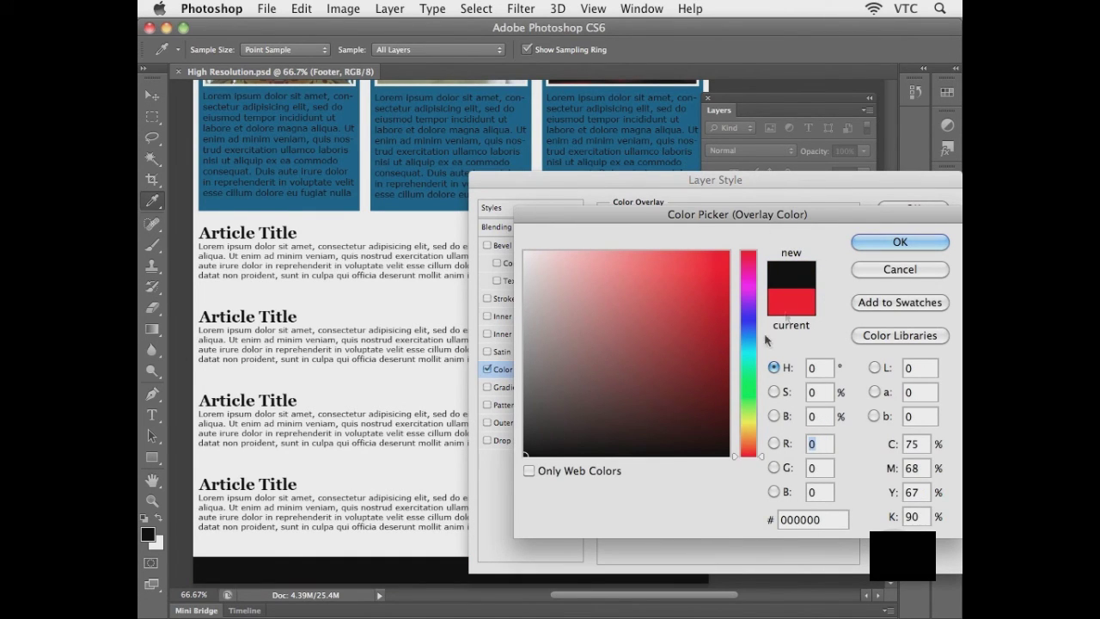
pyautogui.click(900, 242)
pyautogui.click(911, 210)
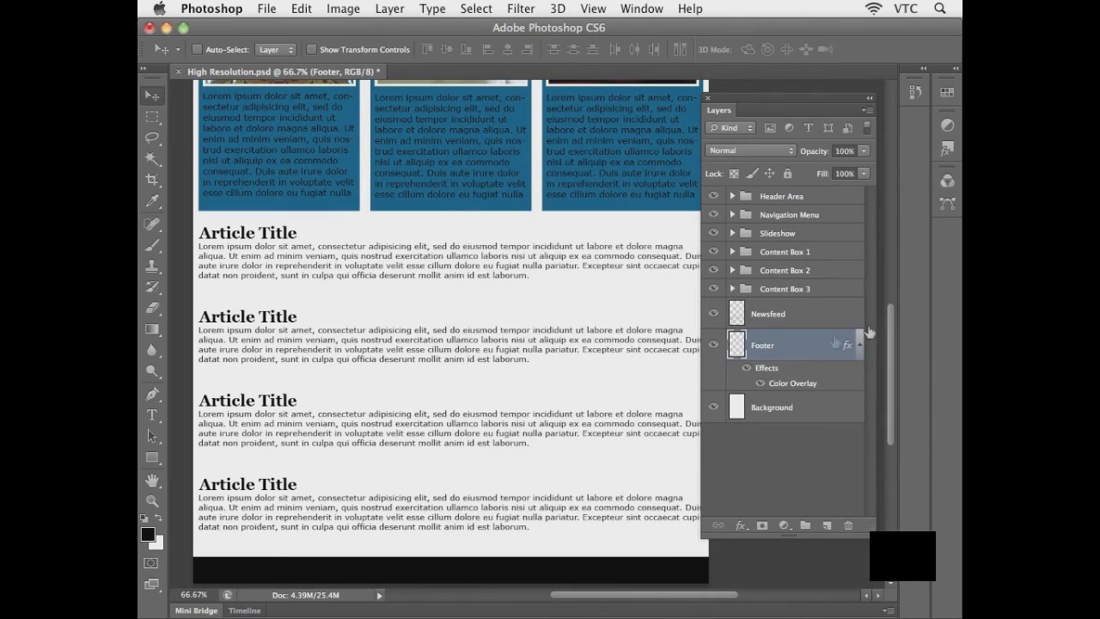
# Duplicate the menu text layer inside the Navigation Menu group
pyautogui.moveTo(590, 470)
pyautogui.mouseDown()
pyautogui.moveTo(590, 451)
pyautogui.moveTo(589, 462)
pyautogui.mouseUp()
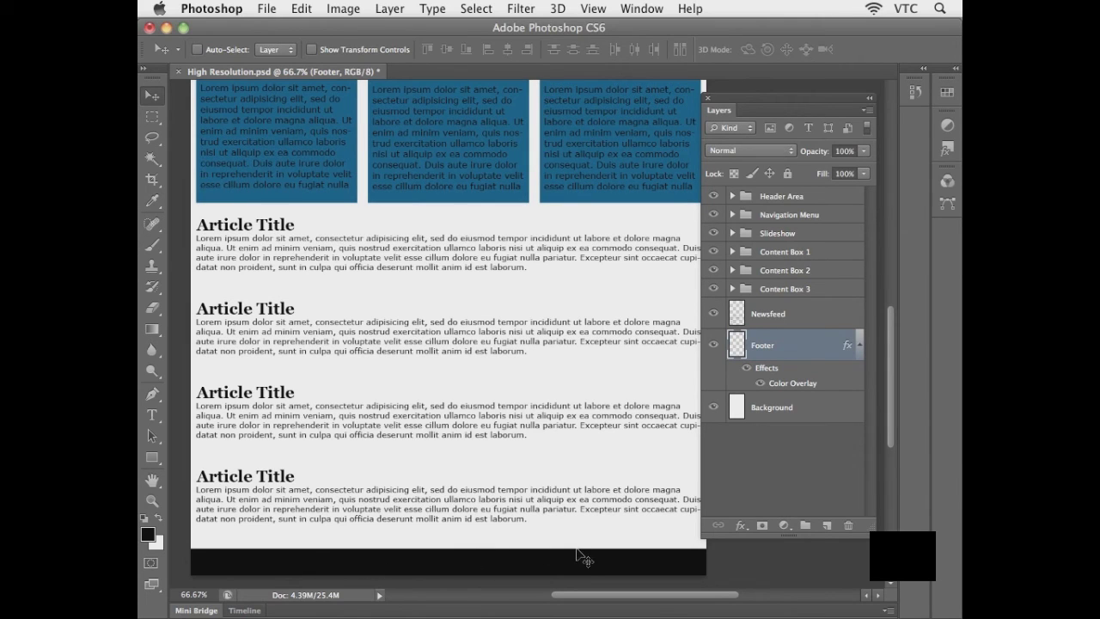
pyautogui.scroll(10, 572, 295)
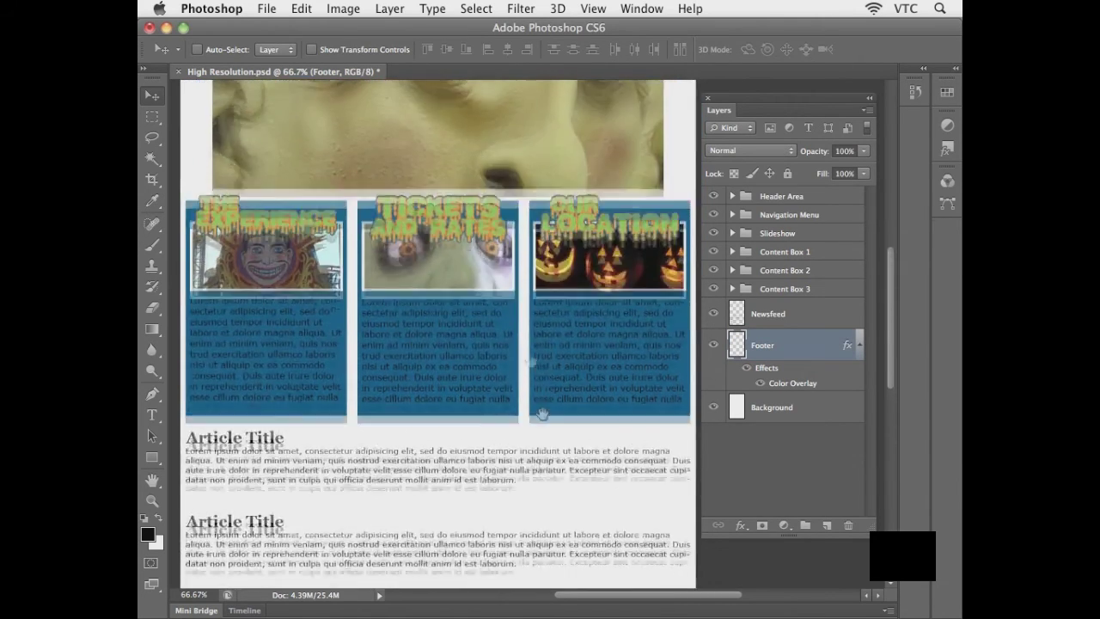
pyautogui.scroll(2, 521, 290)
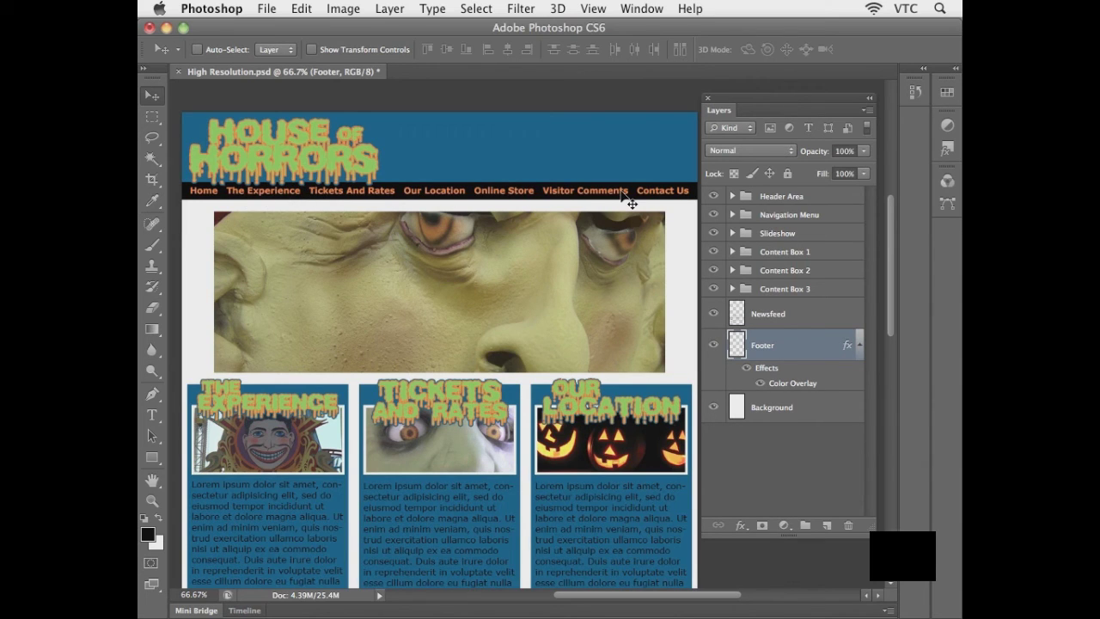
pyautogui.click(767, 217)
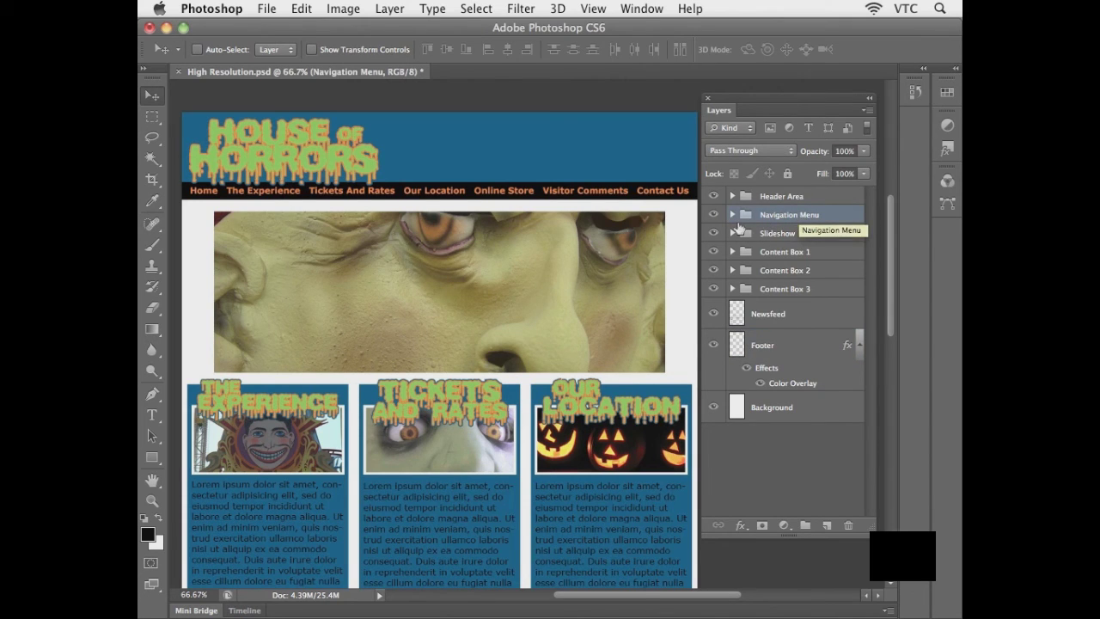
pyautogui.click(731, 215)
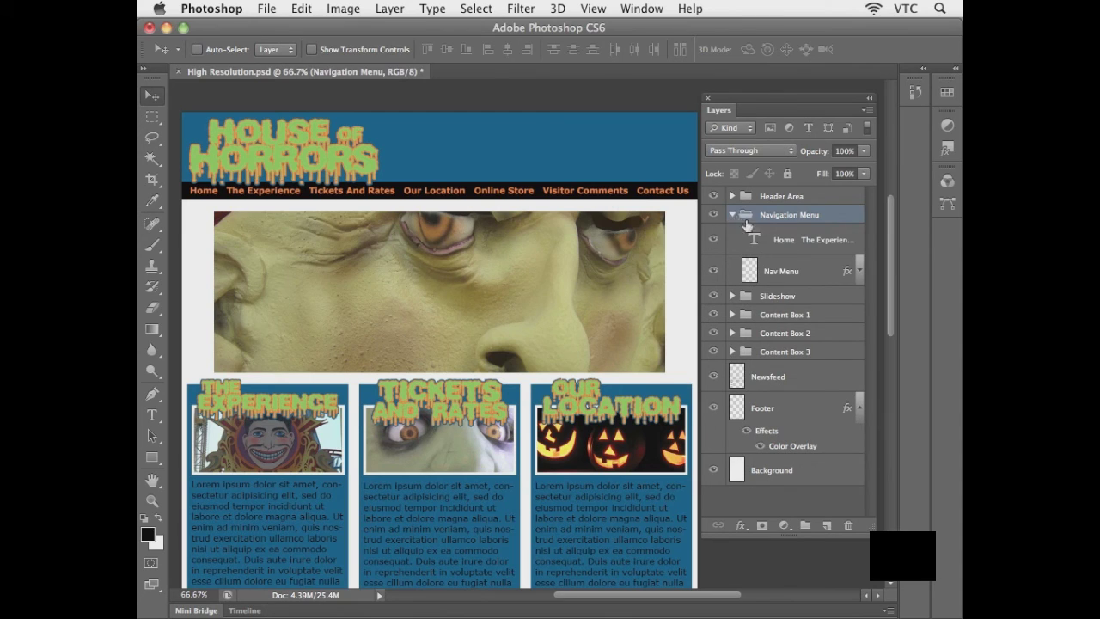
pyautogui.click(762, 243)
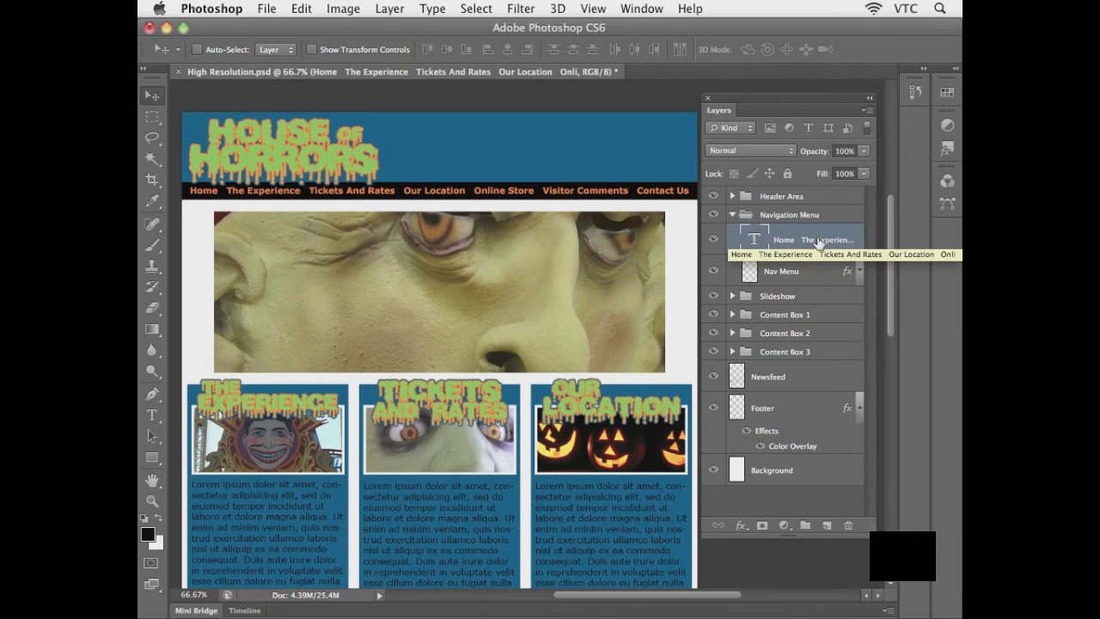
pyautogui.moveTo(789, 243); pyautogui.dragTo(827, 522)
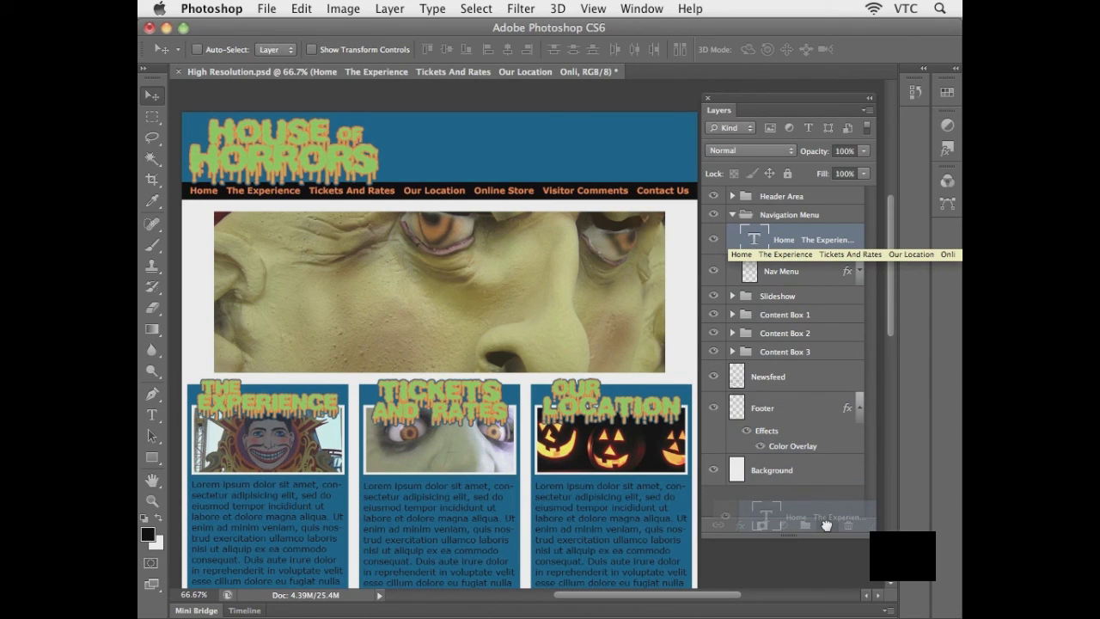
pyautogui.moveTo(826, 525); pyautogui.dragTo(828, 528)
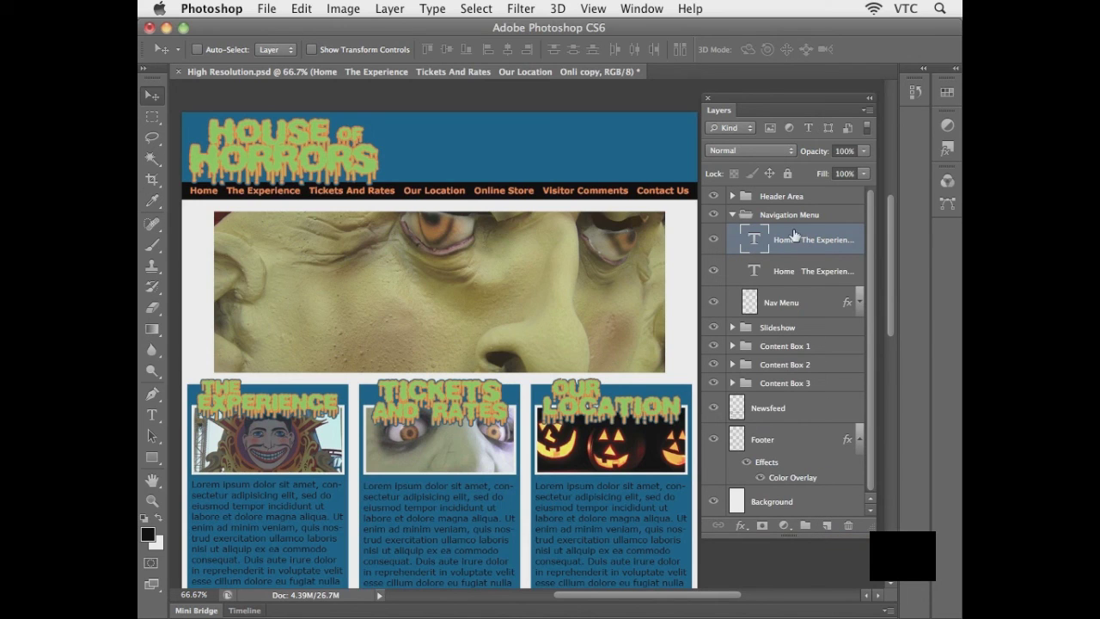
# Move the copied menu text layer out of its group to directly above the Footer layer and collapse the Navigation Menu group
pyautogui.click(791, 270)
pyautogui.moveTo(796, 248); pyautogui.dragTo(771, 420)
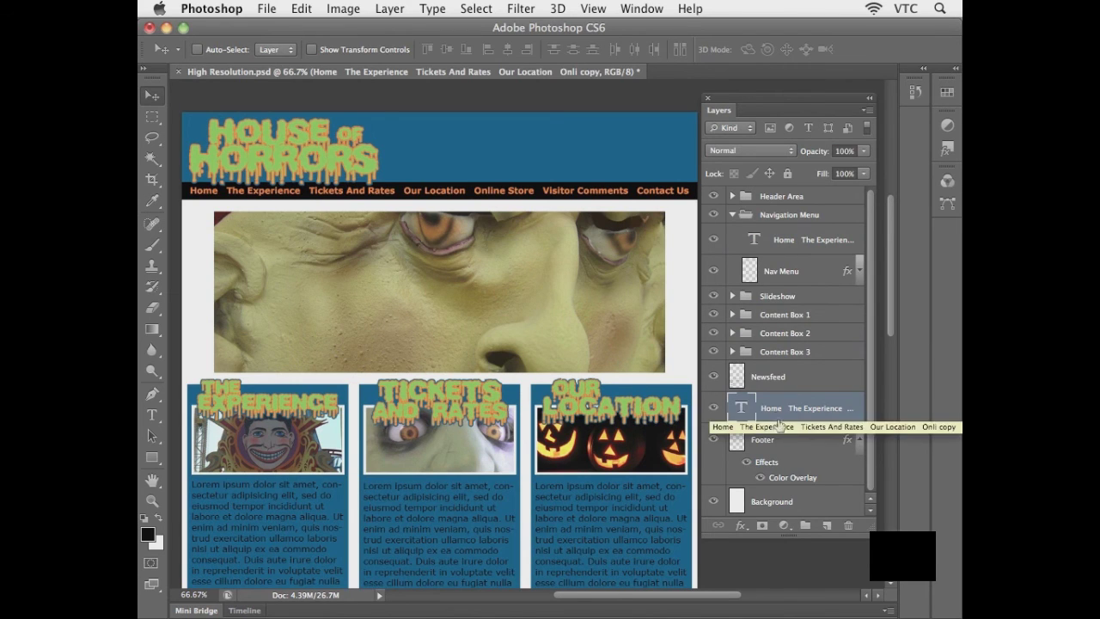
pyautogui.click(778, 441)
pyautogui.click(792, 408)
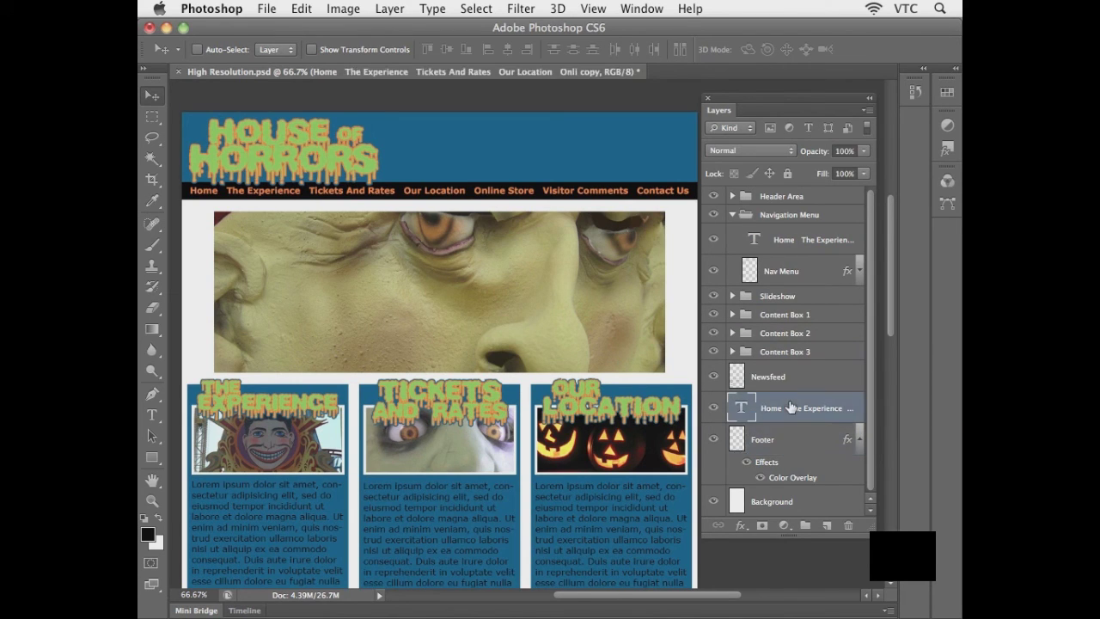
pyautogui.click(732, 215)
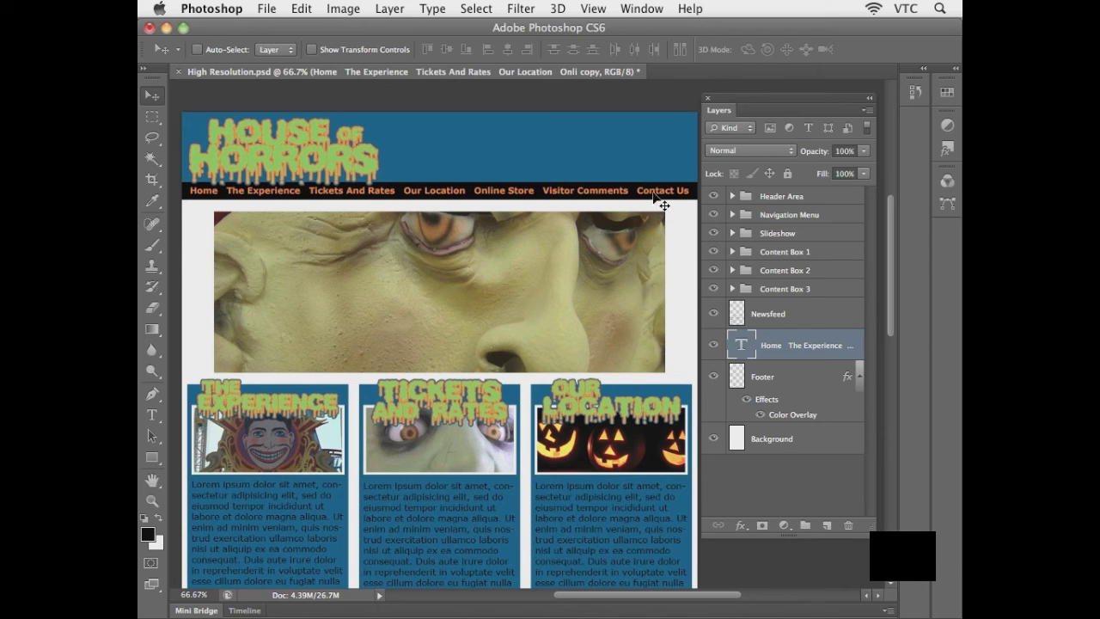
# Move the copied menu text down the page onto the black footer bar
pyautogui.moveTo(655, 195); pyautogui.dragTo(638, 525)
pyautogui.moveTo(608, 479); pyautogui.dragTo(608, 231)
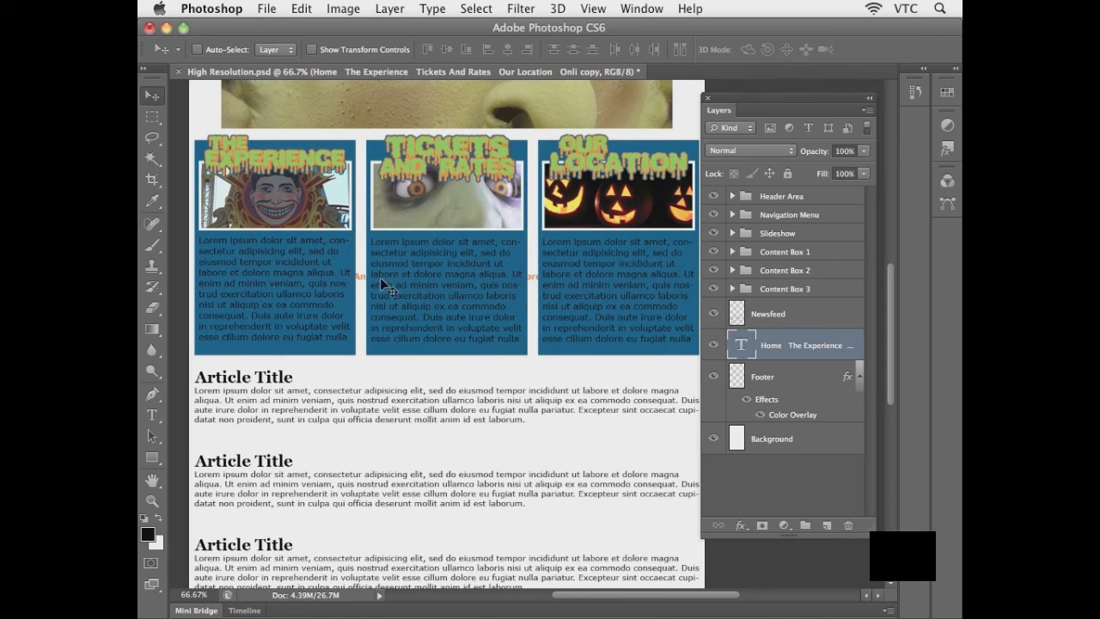
pyautogui.moveTo(535, 283); pyautogui.dragTo(531, 333)
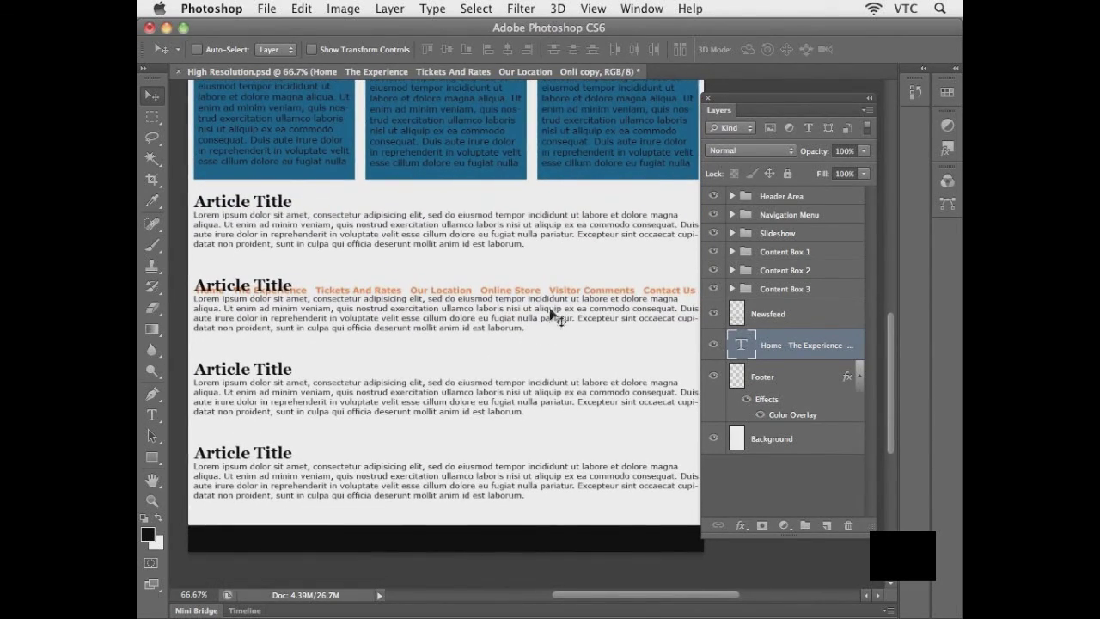
pyautogui.moveTo(557, 296); pyautogui.dragTo(555, 537)
pyautogui.moveTo(548, 495)
pyautogui.mouseDown()
pyautogui.moveTo(516, 472)
pyautogui.moveTo(535, 480)
pyautogui.mouseUp()
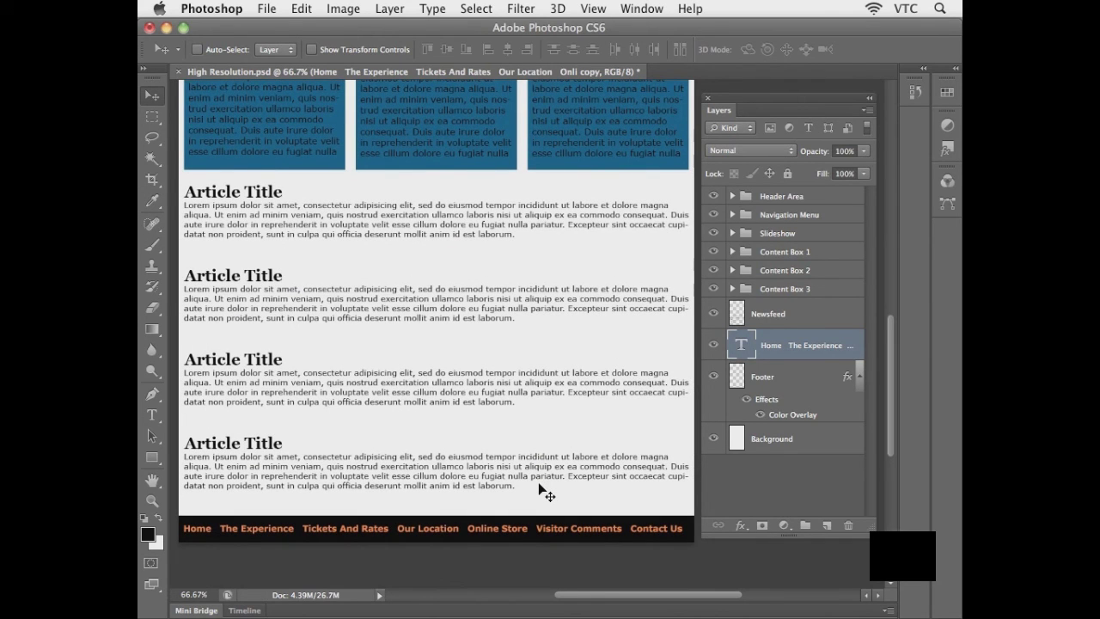
# Nudge the footer menu text slightly to the right to centre it within the footer bar
pyautogui.moveTo(731, 103); pyautogui.dragTo(775, 130)
pyautogui.moveTo(546, 287); pyautogui.dragTo(551, 317)
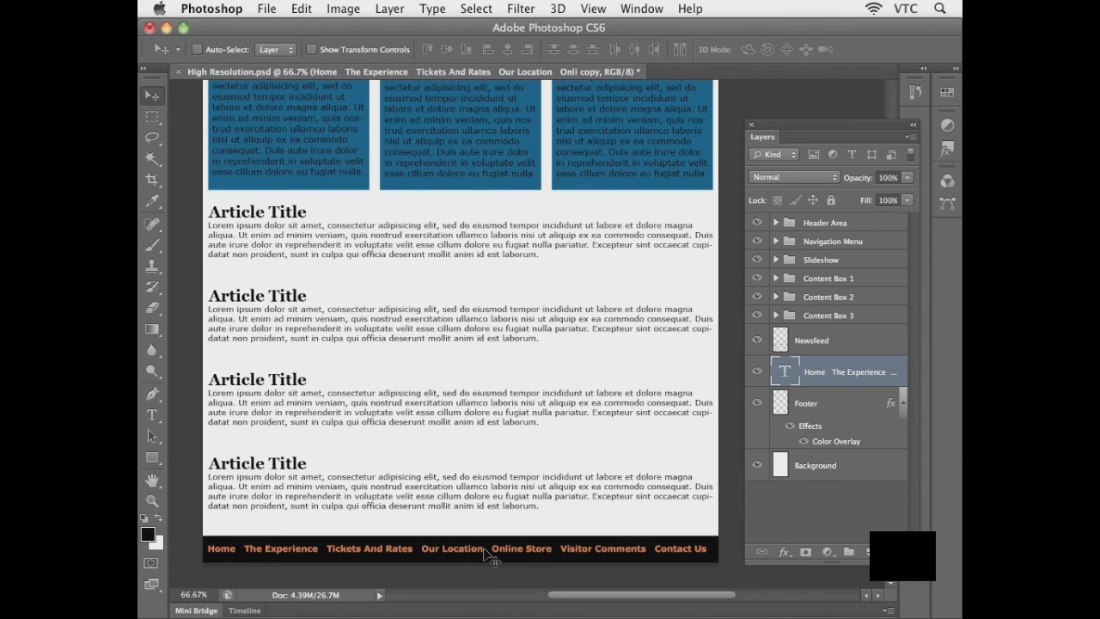
pyautogui.press('Right')
pyautogui.press('Right')
pyautogui.press('Right')
pyautogui.press('Right')
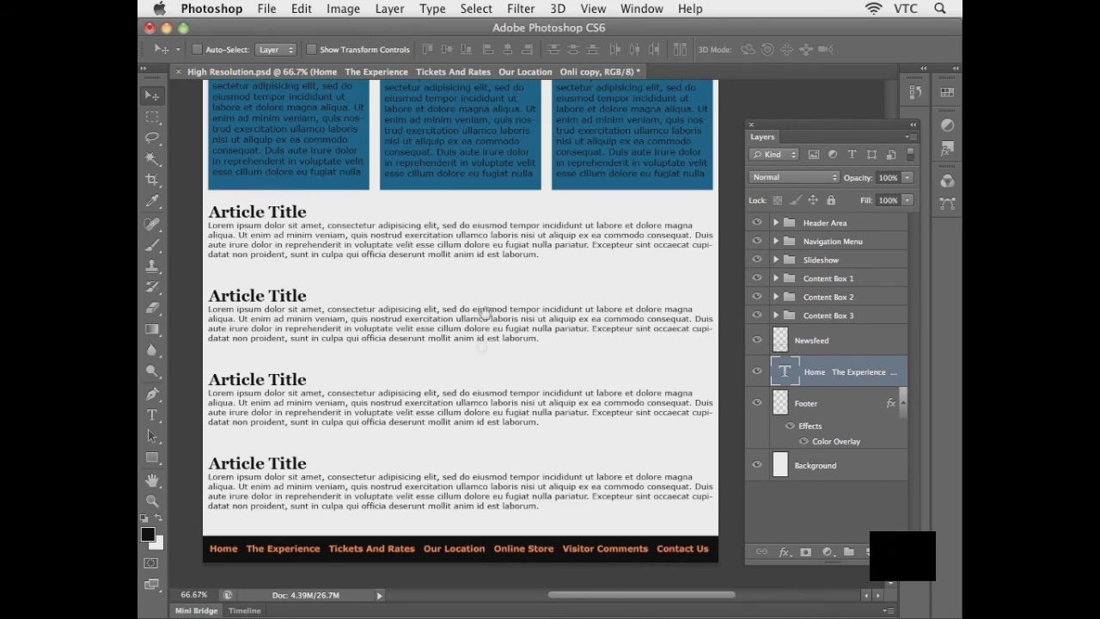
pyautogui.scroll(5, 462, 344)
pyautogui.scroll(6, 462, 415)
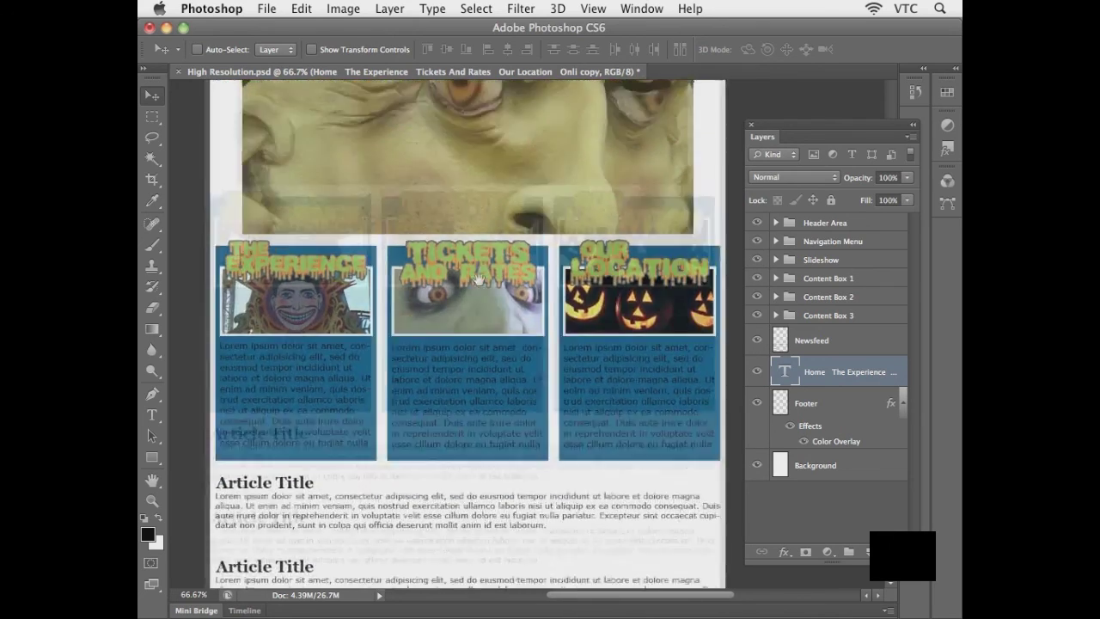
pyautogui.scroll(-1, 484, 344)
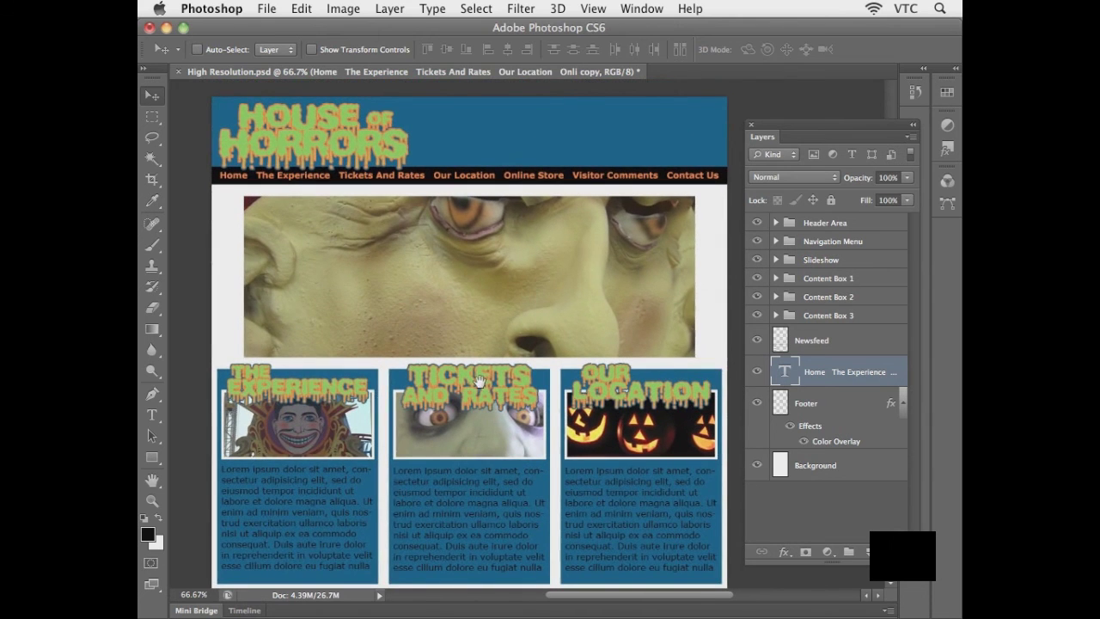